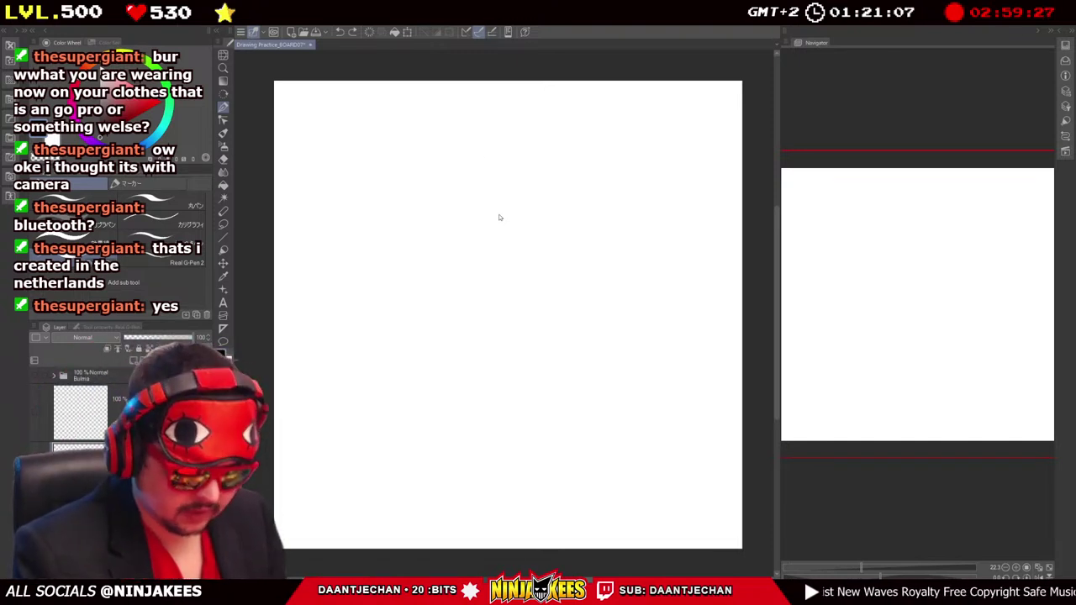
Sketch the V-shaped jawline and chin of a face with short lines rising along both cheeks.
key(ctrl+z)
mouse_move(519, 211)
mouse_down()
mouse_move(529, 214)
mouse_move(540, 183)
mouse_move(544, 199)
mouse_move(547, 171)
mouse_move(462, 174)
mouse_up()
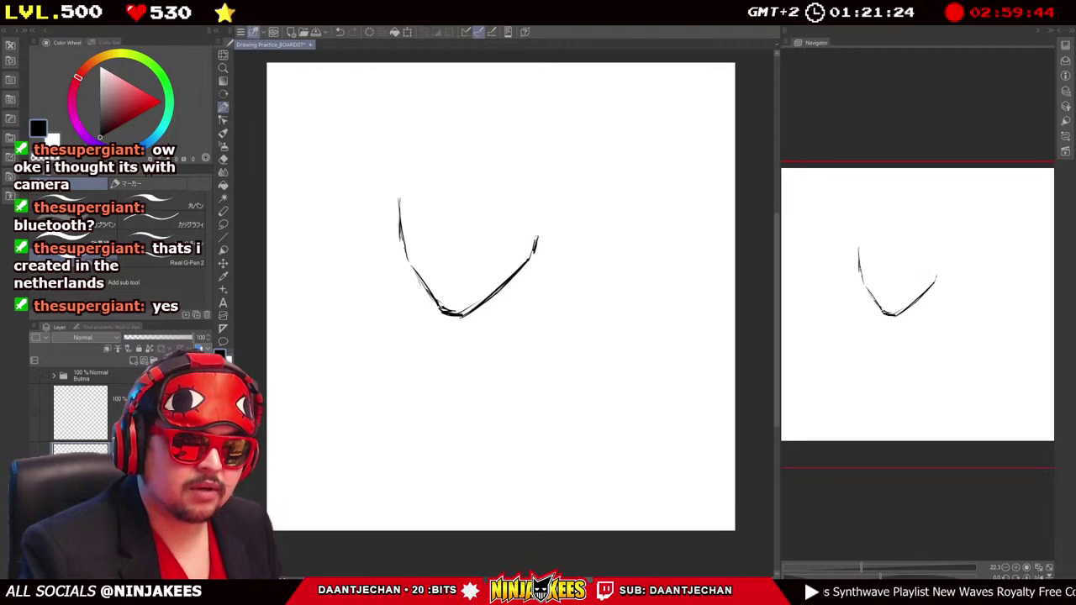
drag(542, 245, 539, 236)
drag(548, 195, 536, 232)
drag(501, 196, 528, 214)
Sketch the long nose line inside the face and a short, slightly slanted mouth below it.
mouse_move(448, 263)
mouse_down()
mouse_move(459, 245)
mouse_move(453, 183)
mouse_move(451, 191)
mouse_up()
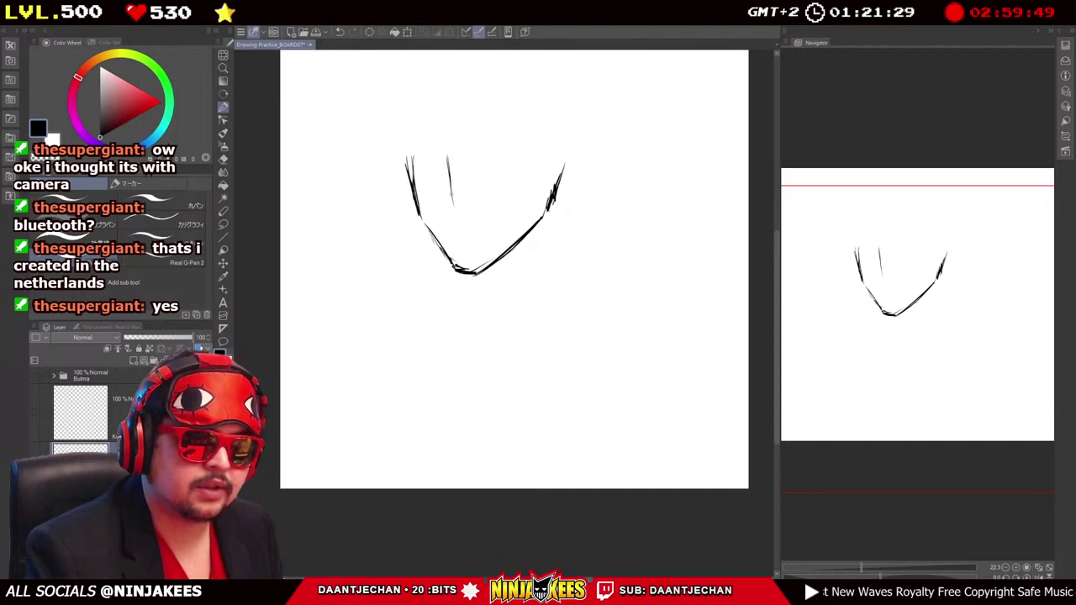
drag(447, 153, 457, 157)
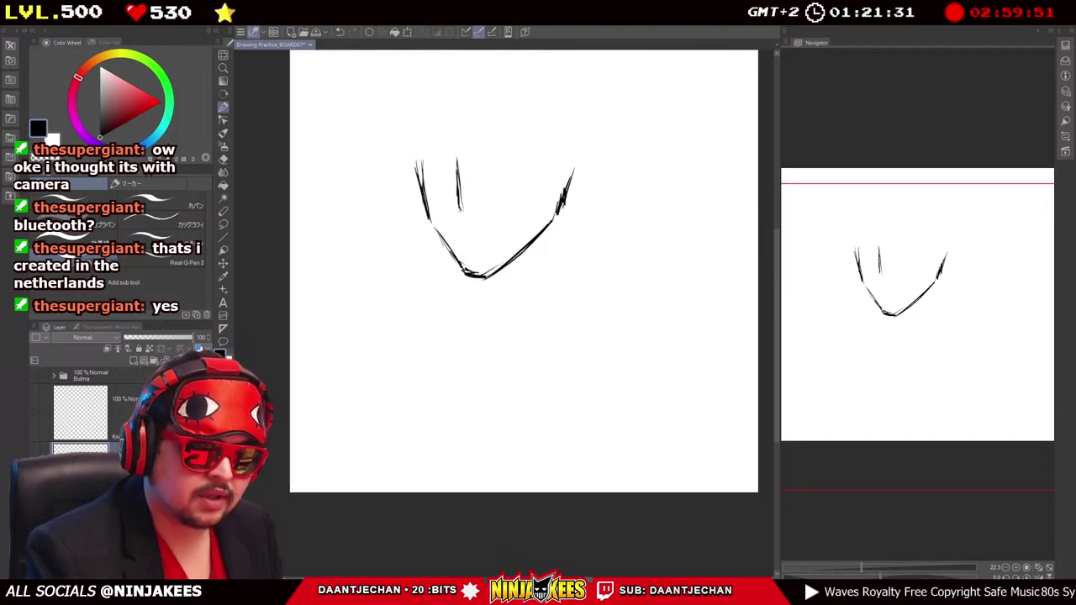
drag(459, 230, 456, 212)
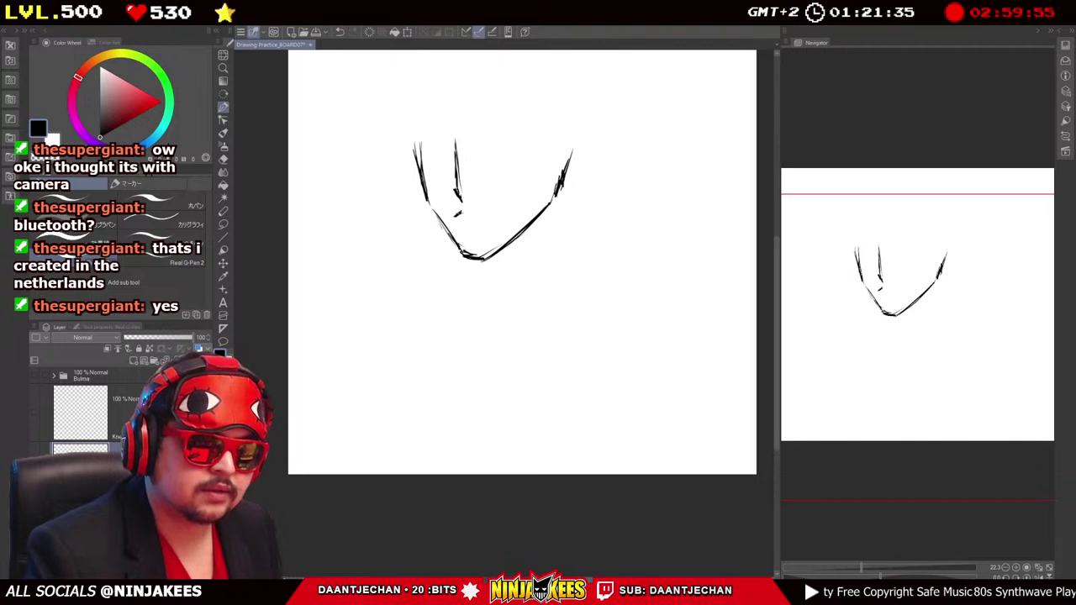
drag(455, 213, 499, 207)
Sketch both eyes on either side of the nose and add slanted eyebrows above them.
mouse_move(429, 144)
mouse_down()
mouse_move(451, 192)
mouse_move(480, 175)
mouse_move(463, 180)
mouse_up()
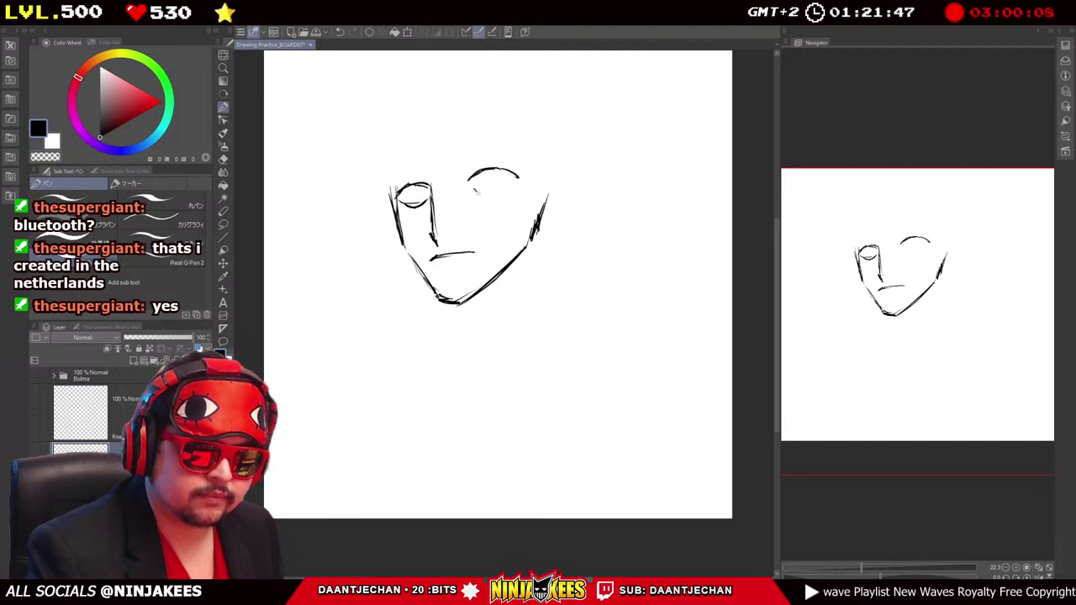
mouse_move(507, 194)
mouse_down()
mouse_move(492, 176)
mouse_move(529, 164)
mouse_up()
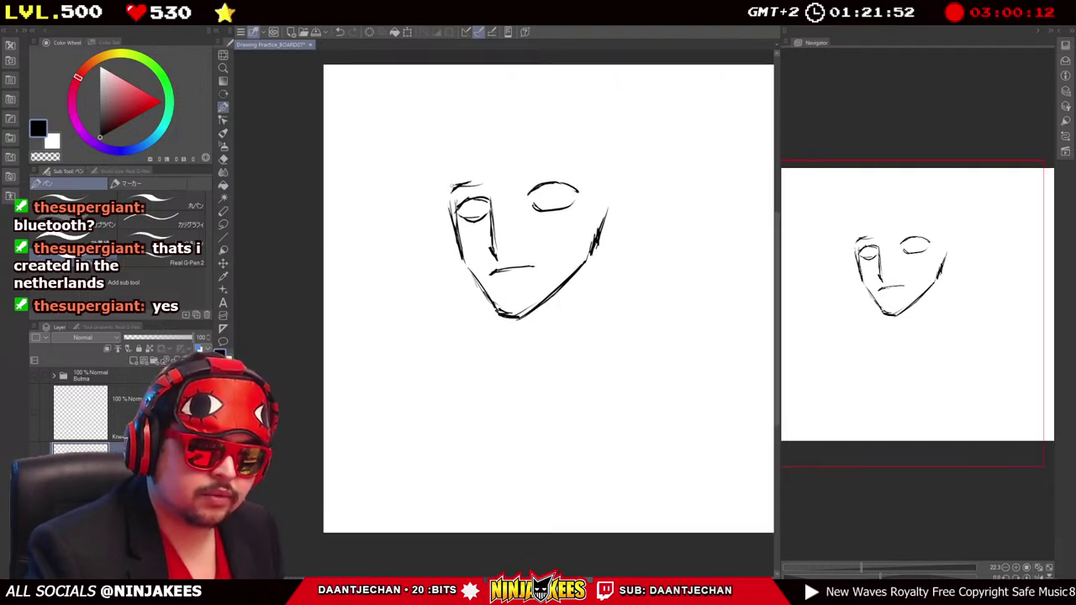
drag(526, 174, 495, 172)
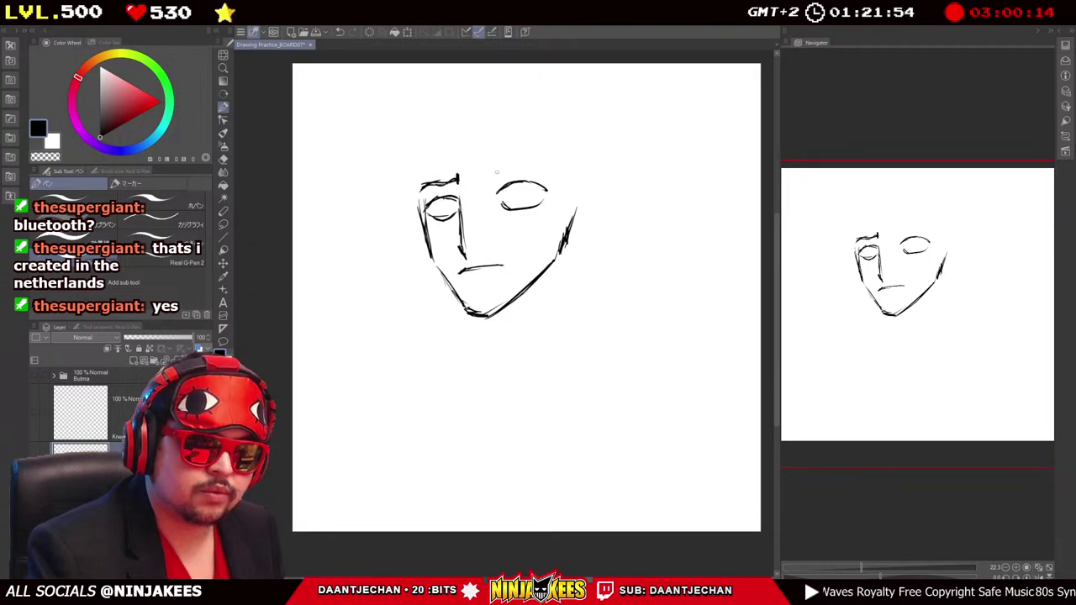
drag(521, 164, 541, 158)
Sketch the rounded skull above the face and a small ear beside the far end of the jaw.
drag(505, 252, 505, 260)
drag(417, 174, 416, 216)
mouse_move(415, 128)
mouse_down()
mouse_move(561, 90)
mouse_move(612, 168)
mouse_move(523, 148)
mouse_move(533, 158)
mouse_up()
drag(538, 168, 503, 217)
Sketch the neckline below the chin and the near shoulder with its upper arm lines.
mouse_move(450, 277)
mouse_down()
mouse_move(479, 217)
mouse_move(510, 208)
mouse_move(458, 253)
mouse_up()
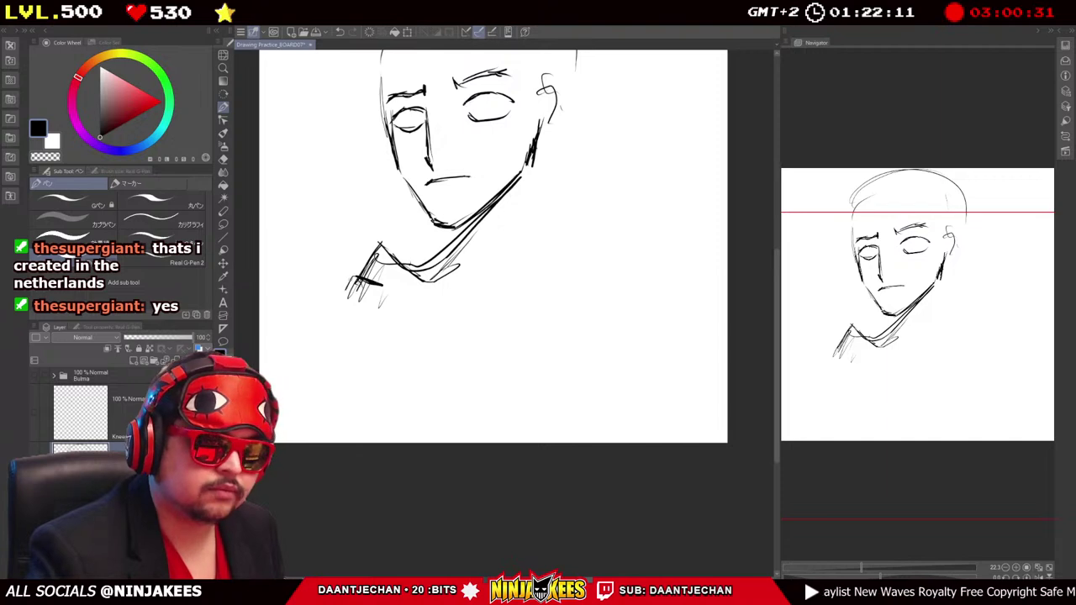
drag(385, 304, 435, 345)
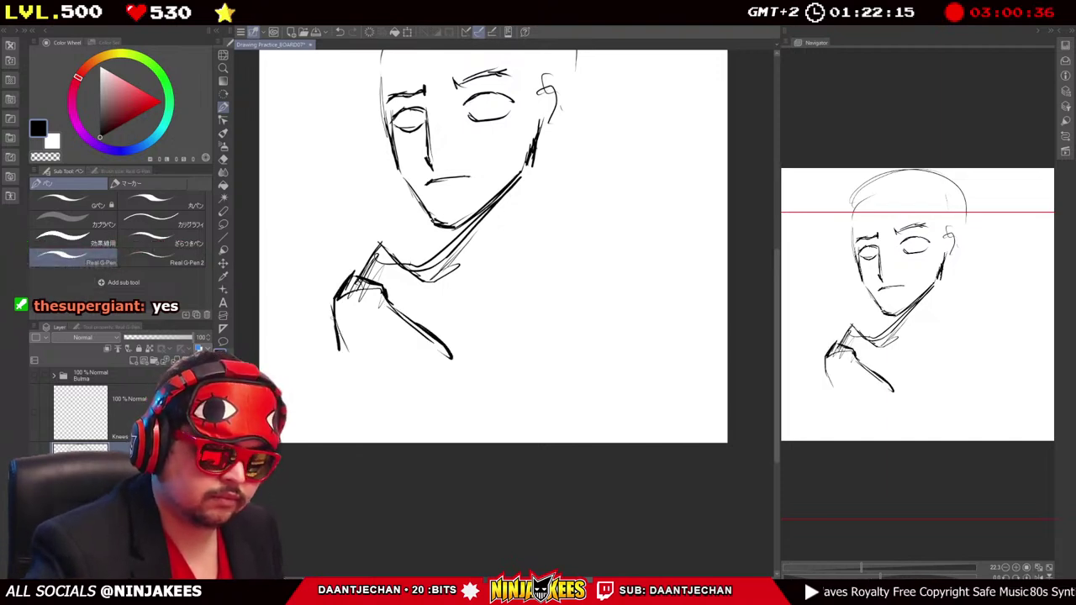
scroll(516, 151, up, 1)
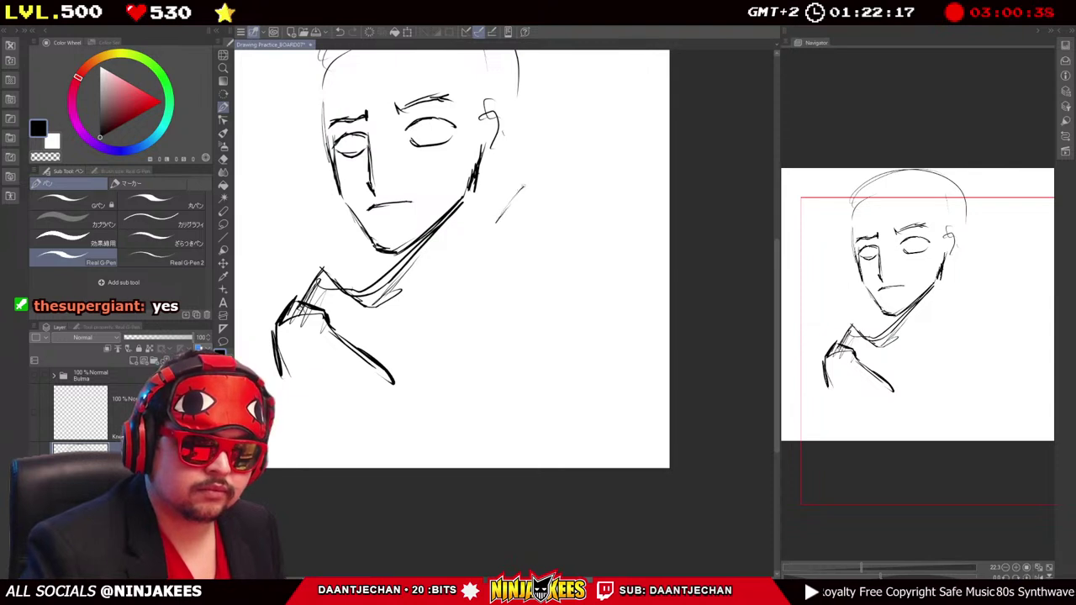
Sketch the torso's side line and the bent arm raised behind the head, including its pointed elbow.
mouse_move(496, 220)
mouse_down()
mouse_move(475, 278)
mouse_move(471, 370)
mouse_up()
mouse_move(521, 100)
mouse_down()
mouse_move(491, 134)
mouse_move(502, 191)
mouse_up()
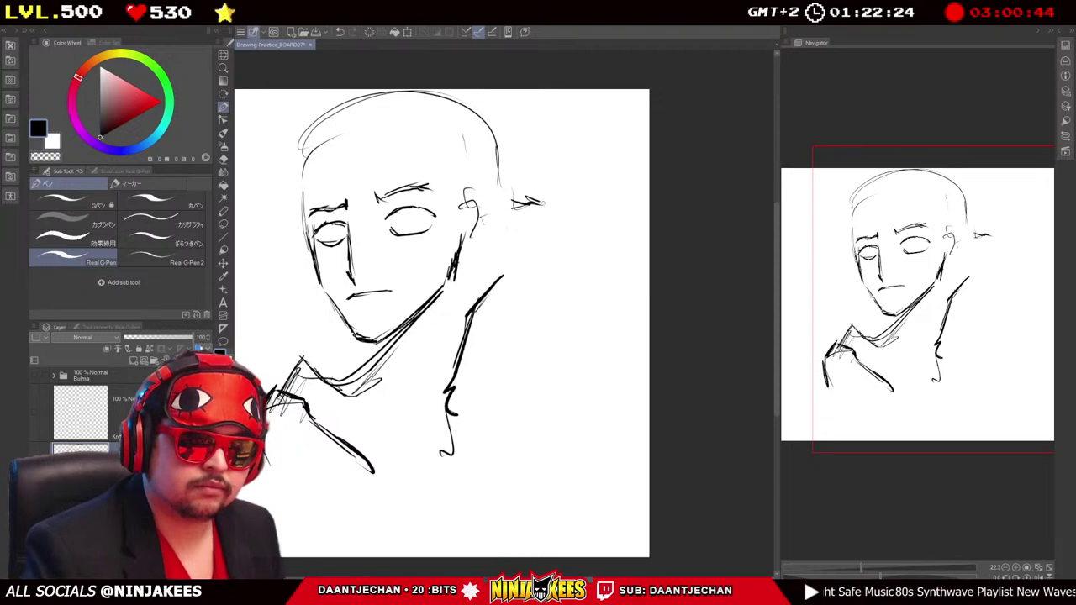
drag(577, 222, 568, 245)
mouse_move(538, 269)
mouse_down()
mouse_move(547, 227)
mouse_move(575, 225)
mouse_up()
scroll(446, 296, up, 2)
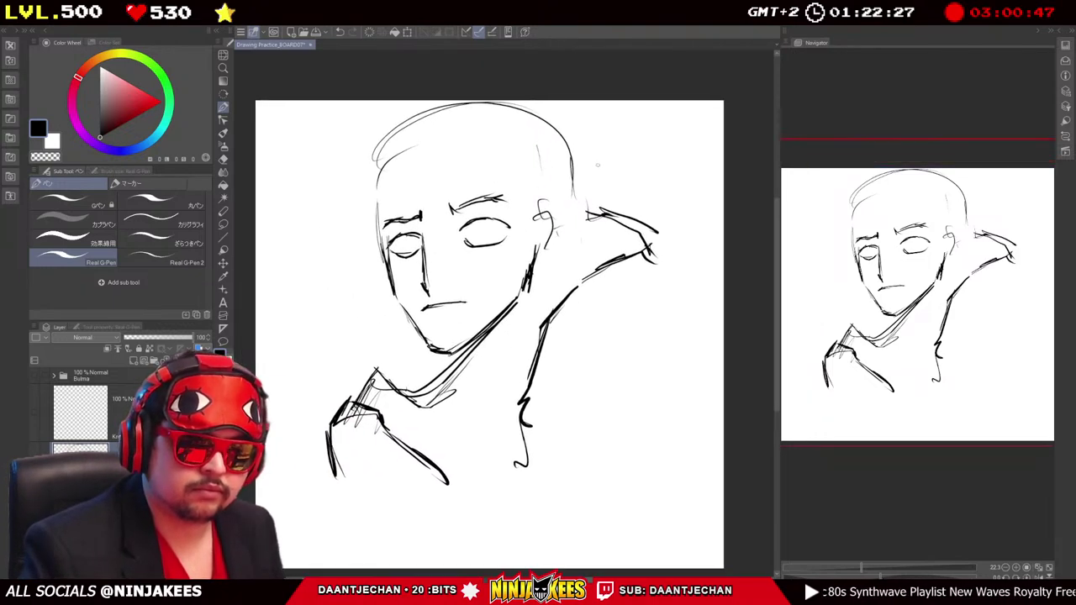
mouse_move(558, 190)
mouse_down()
mouse_move(563, 220)
mouse_move(539, 153)
mouse_up()
drag(599, 221, 599, 259)
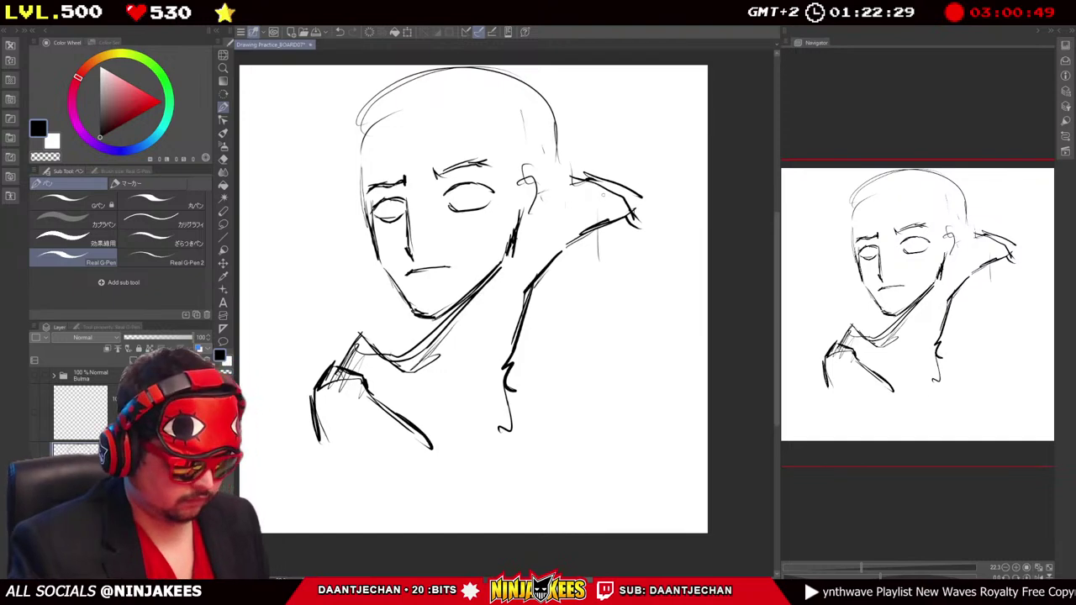
Scale the whole figure sketch down slightly and reposition it closer to the canvas centre.
key(ctrl+t)
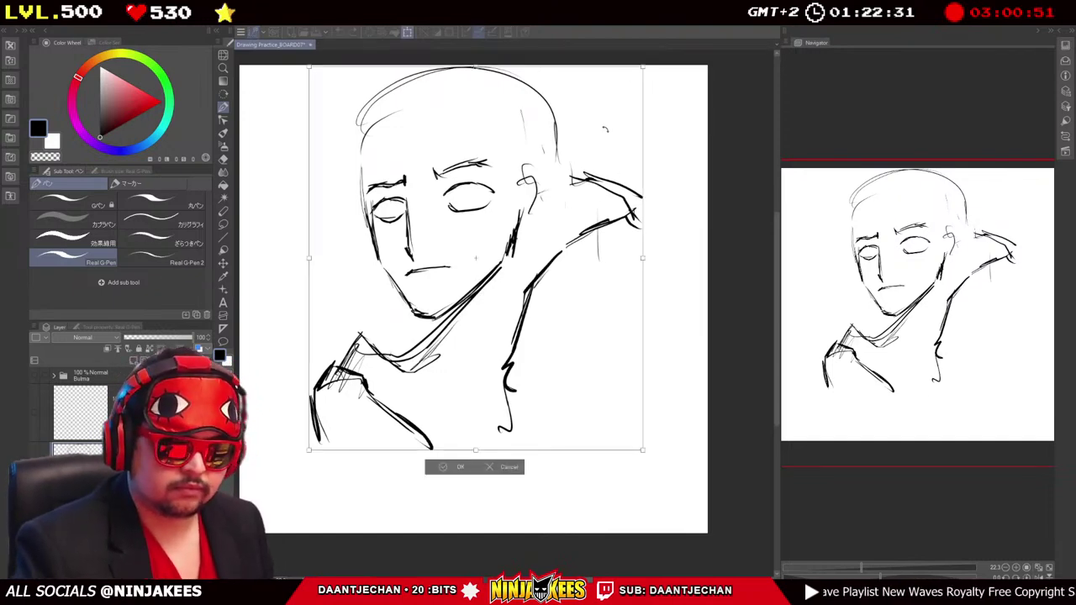
drag(643, 67, 607, 109)
drag(547, 230, 580, 238)
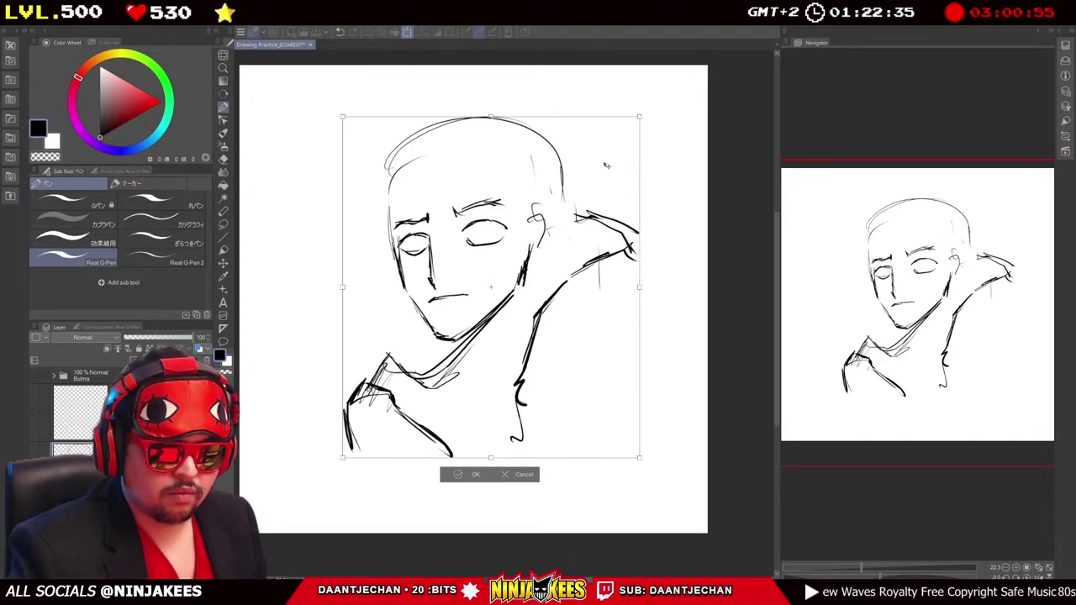
key(Return)
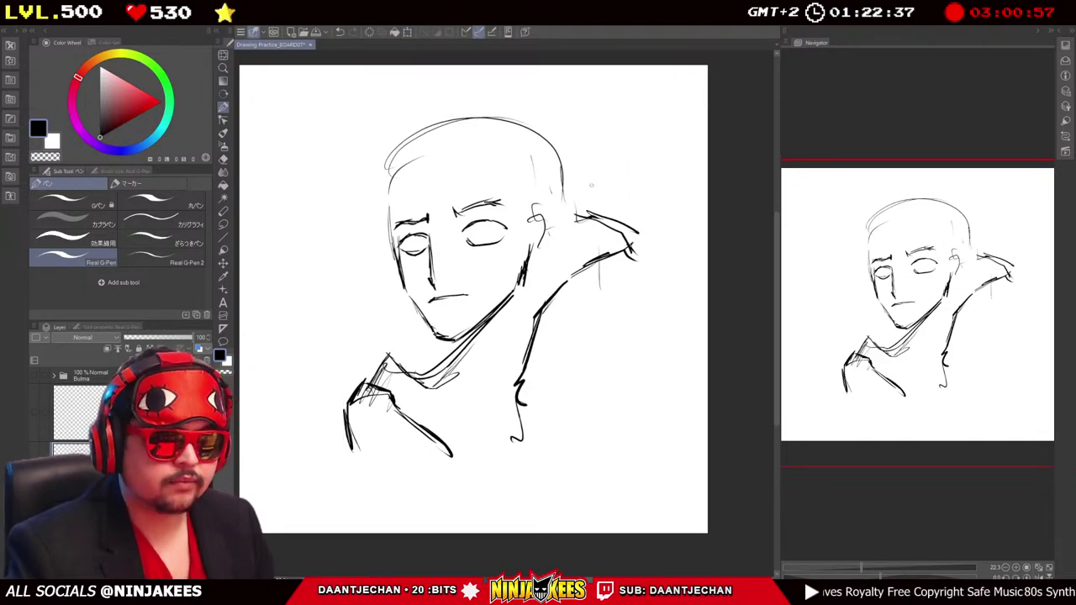
Sketch a hair strand from the forehead down over the eye nearer the ear, undoing the stray stroke.
key(p)
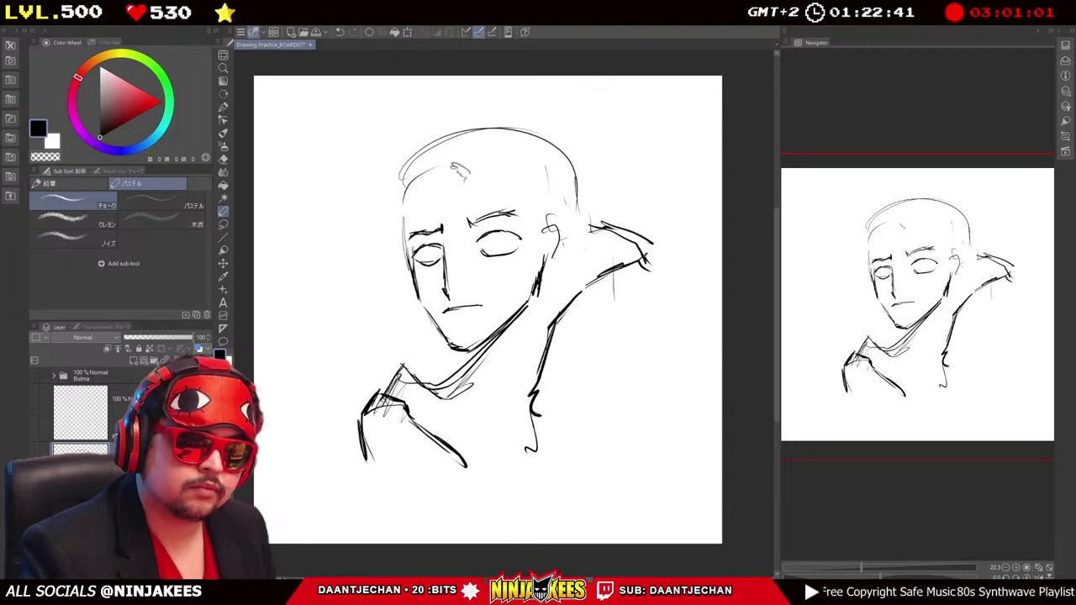
drag(495, 232, 503, 245)
drag(486, 179, 519, 261)
drag(520, 222, 511, 254)
key(ctrl+z)
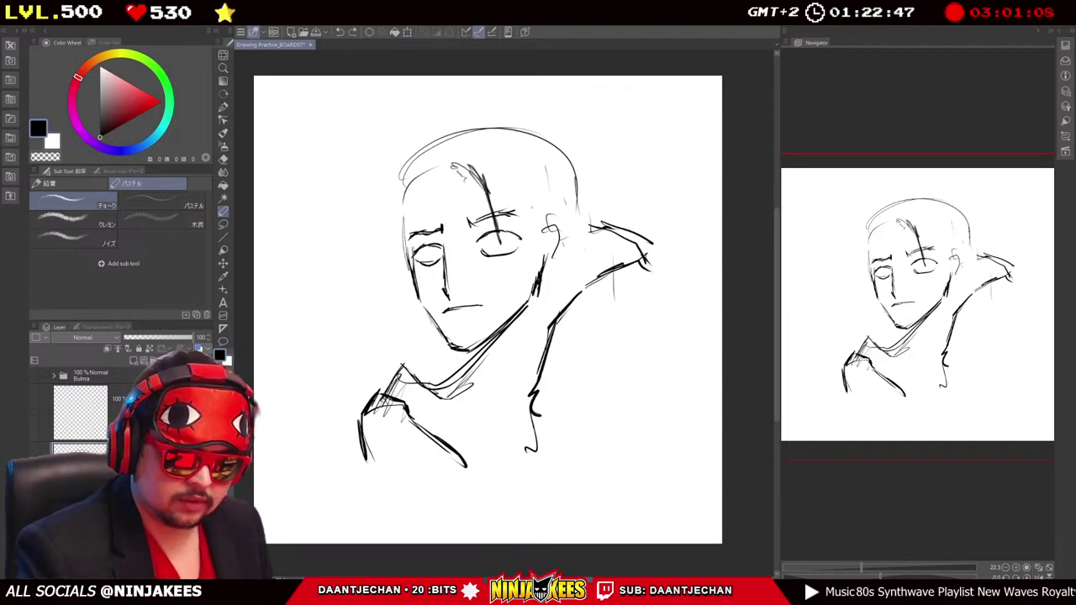
Add bold hair strands beside the forehead and sketch the tuft and hair outline at the back of the head with the Real G-Pen.
key(p)
drag(494, 195, 515, 261)
mouse_move(508, 179)
mouse_down()
mouse_move(513, 230)
mouse_move(518, 203)
mouse_up()
mouse_move(523, 161)
mouse_down()
mouse_move(534, 246)
mouse_move(547, 217)
mouse_up()
mouse_move(471, 269)
mouse_down()
mouse_move(464, 259)
mouse_move(470, 309)
mouse_up()
mouse_move(545, 172)
mouse_down()
mouse_move(574, 148)
mouse_move(557, 175)
mouse_move(578, 168)
mouse_move(594, 252)
mouse_up()
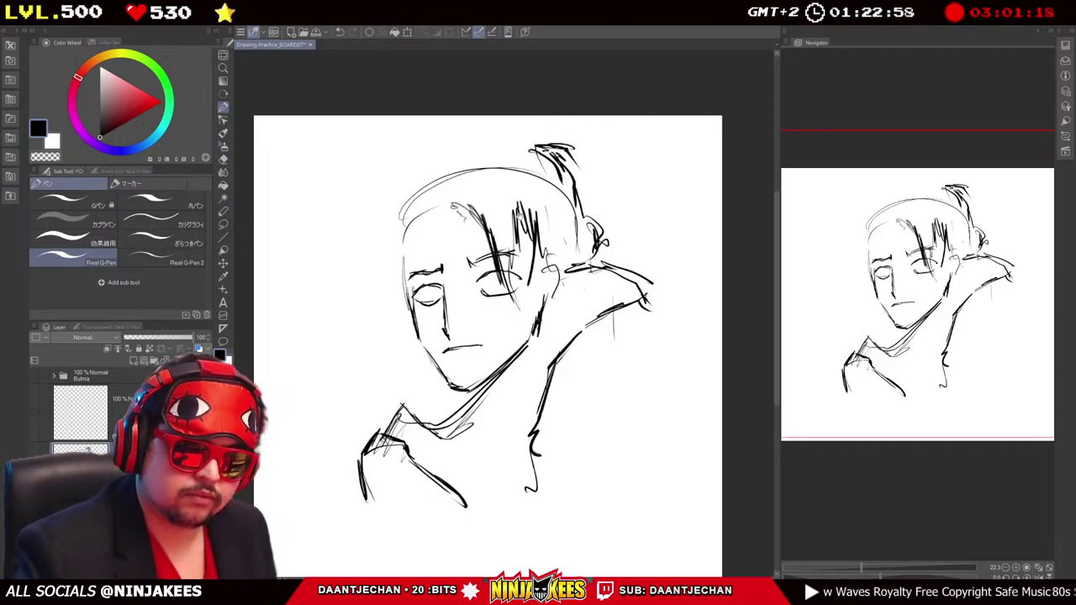
Outline the hair volume across the top of the head and down past the forehead to the near cheek.
drag(471, 336, 545, 343)
drag(496, 157, 596, 146)
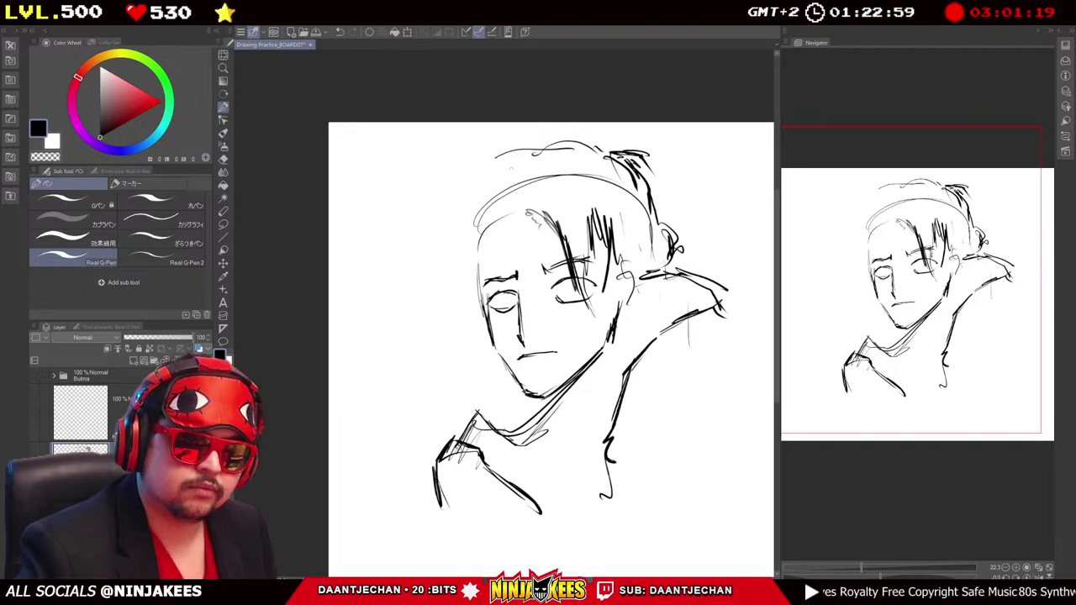
drag(508, 160, 440, 245)
drag(464, 205, 432, 286)
drag(446, 232, 433, 289)
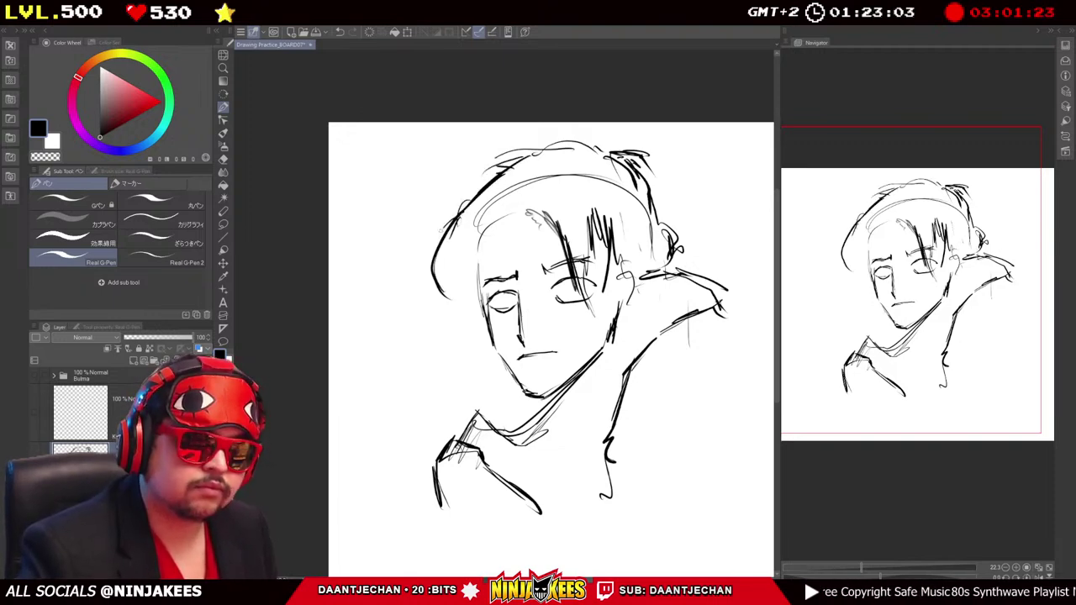
mouse_move(479, 246)
mouse_down()
mouse_move(452, 326)
mouse_move(462, 331)
mouse_up()
drag(486, 205, 461, 291)
mouse_move(528, 237)
mouse_down()
mouse_move(486, 144)
mouse_move(496, 140)
mouse_up()
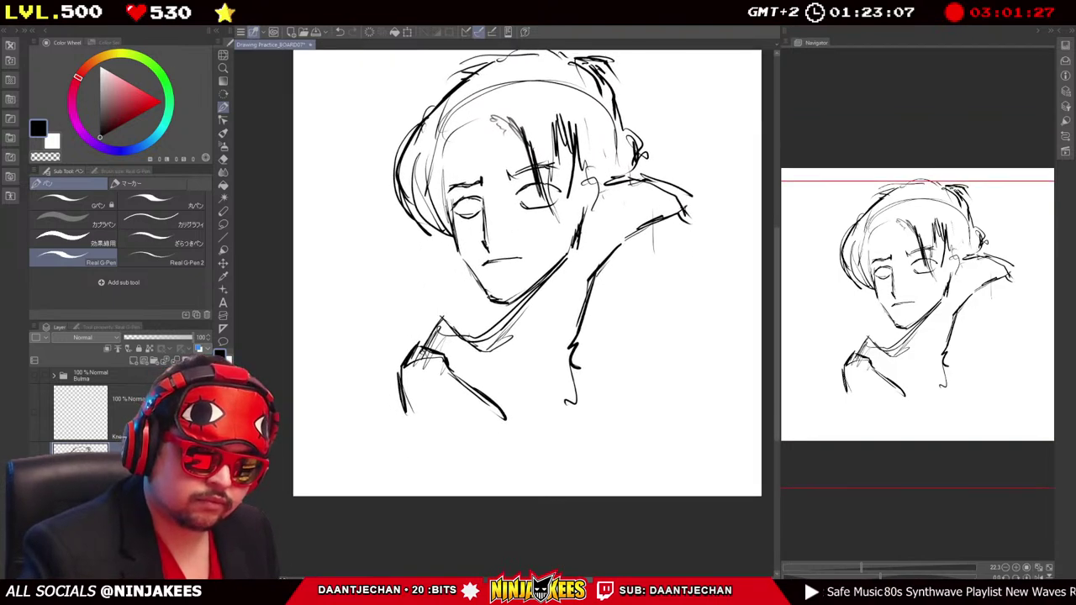
Thicken the near jawline and add a bold stroke from the cheek to the base of the nose.
scroll(530, 252, down, 2)
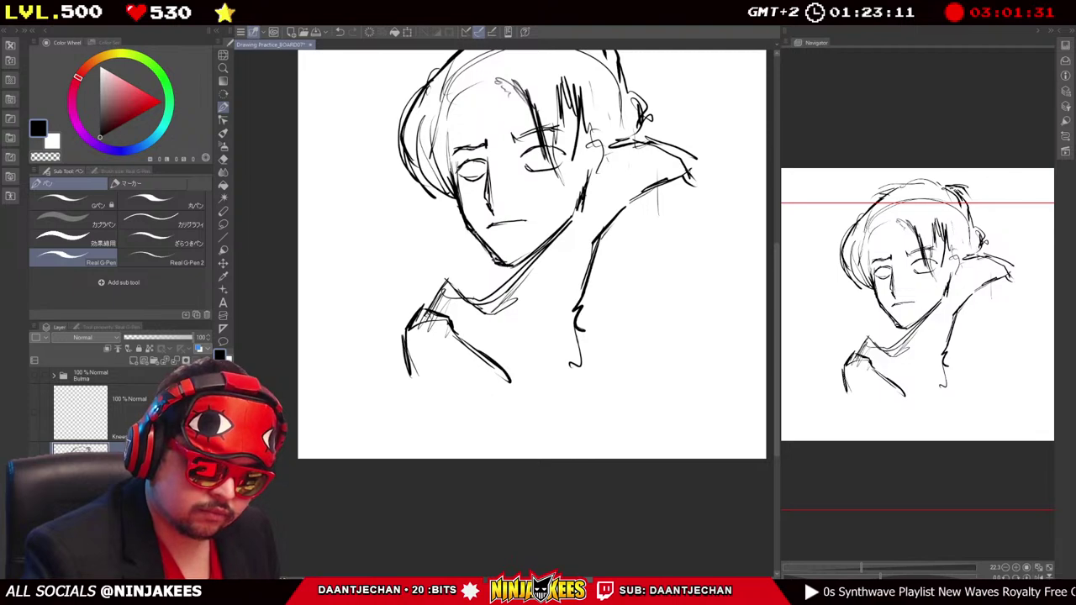
scroll(534, 205, up, 3)
scroll(535, 205, up, 1)
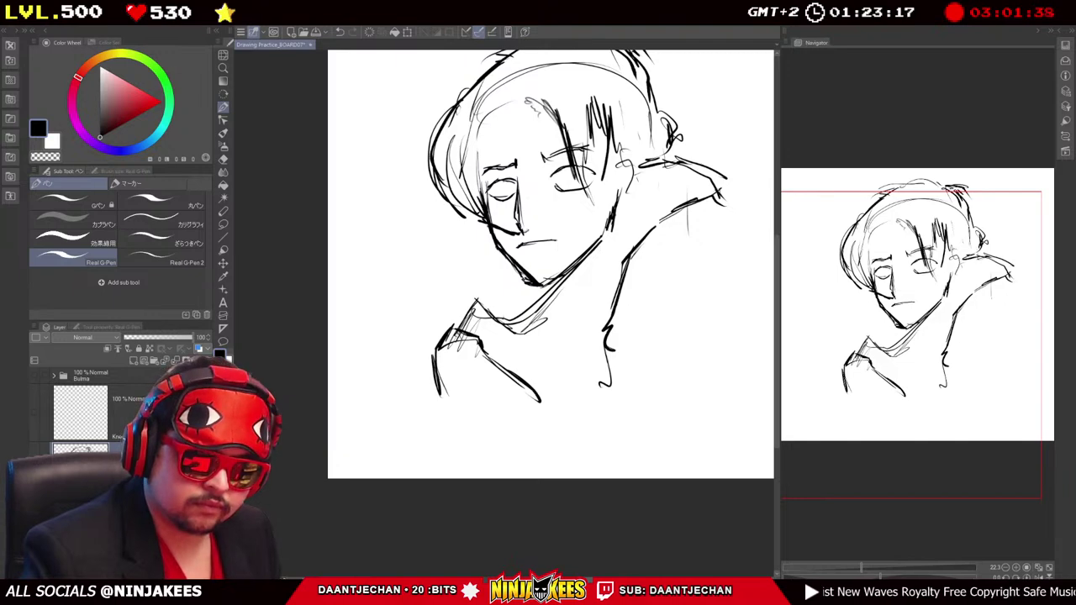
mouse_move(558, 262)
mouse_down()
mouse_move(507, 153)
mouse_move(531, 172)
mouse_move(488, 189)
mouse_up()
drag(529, 227, 460, 263)
Fill in a thick dark shadow band along the neck and collar beneath the jaw.
scroll(445, 252, up, 2)
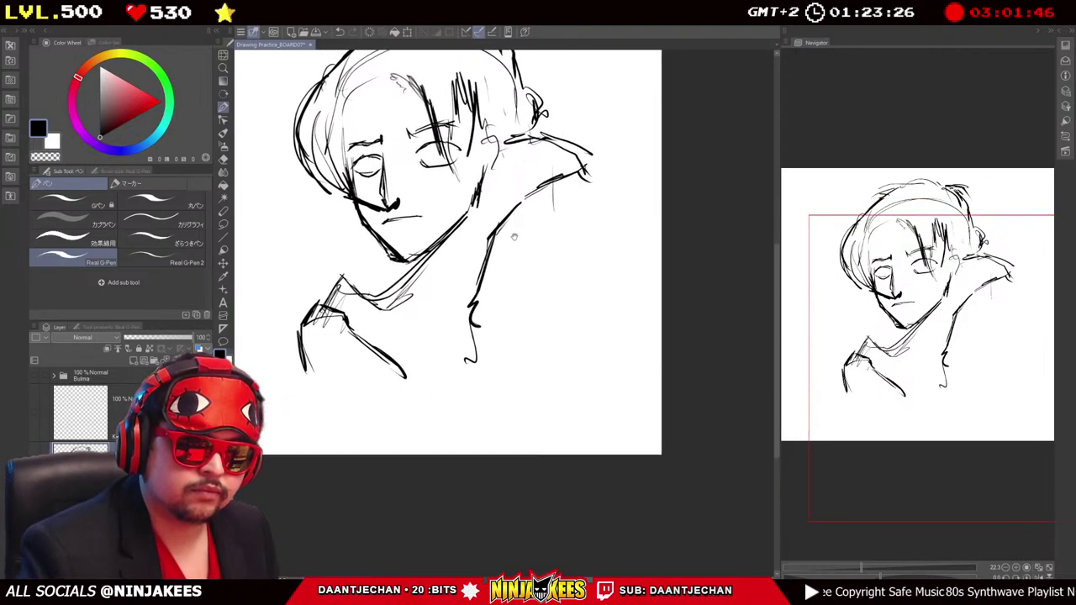
scroll(487, 252, up, 1)
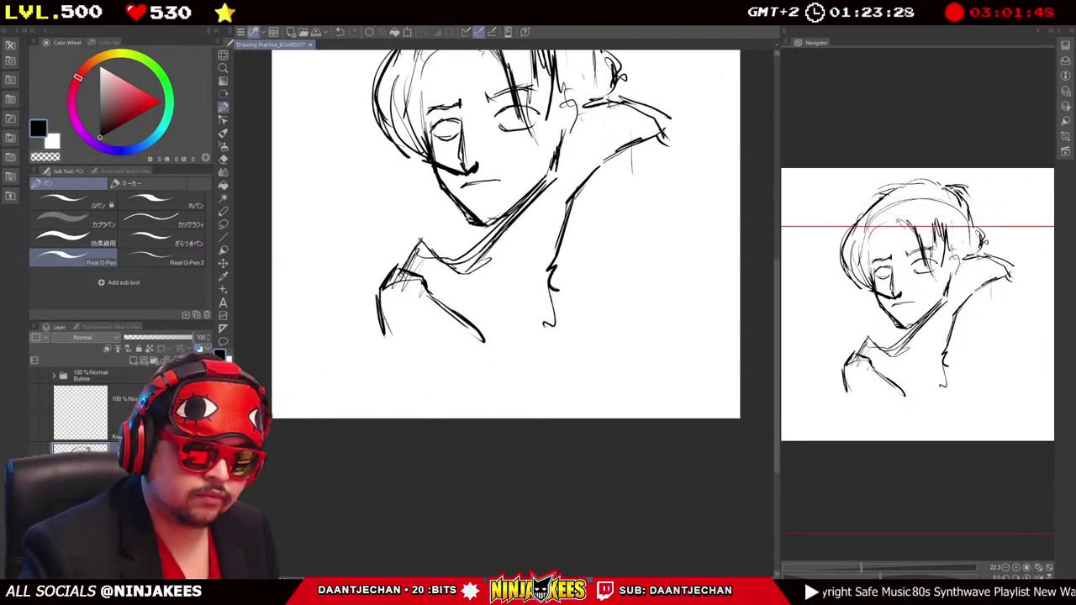
mouse_move(505, 236)
mouse_down()
mouse_move(523, 243)
mouse_move(517, 222)
mouse_move(493, 235)
mouse_move(526, 235)
mouse_up()
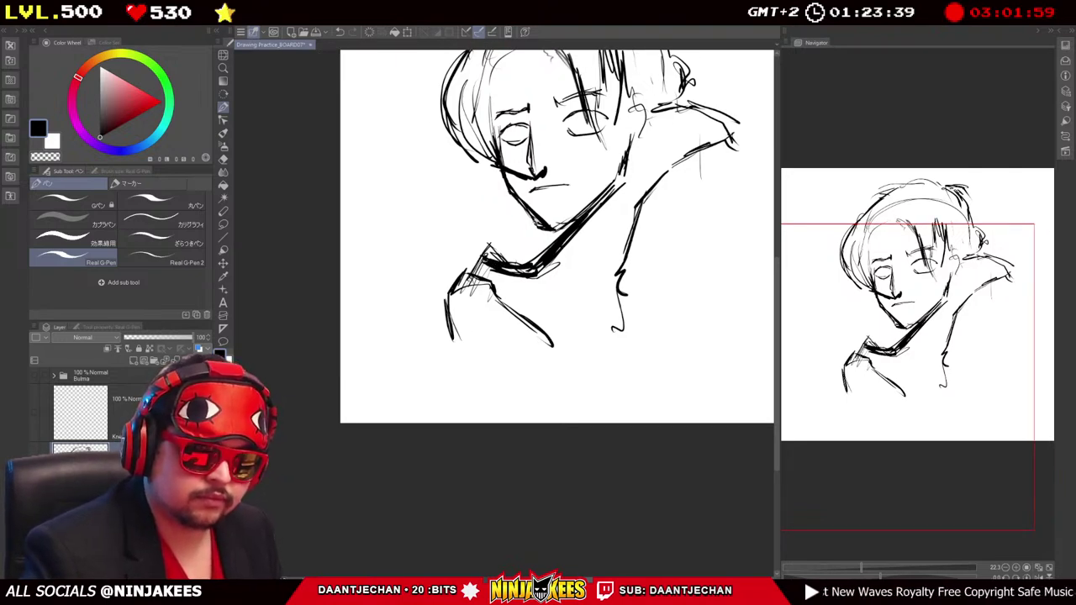
Add fold strokes to the near shoulder's sleeve and around the armpit of the raised arm.
drag(545, 265, 511, 220)
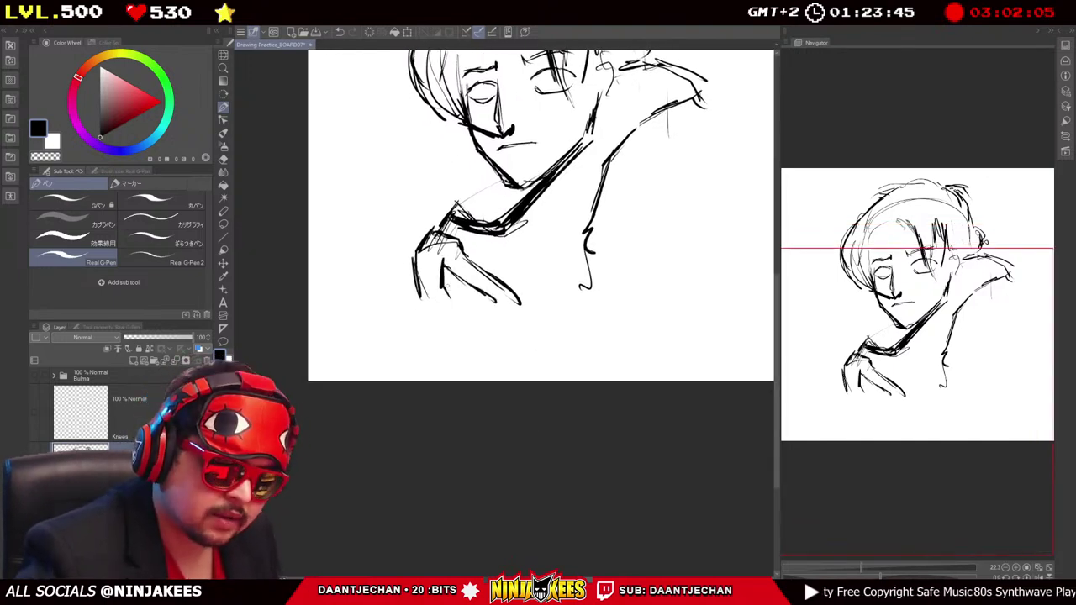
drag(459, 299, 470, 298)
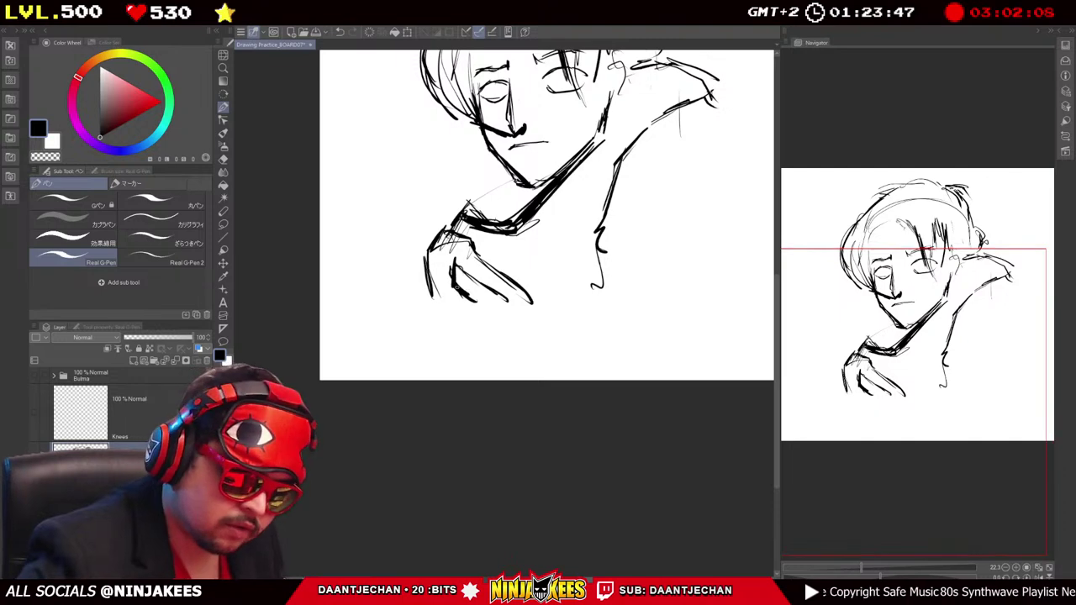
drag(594, 167, 518, 200)
drag(495, 114, 486, 210)
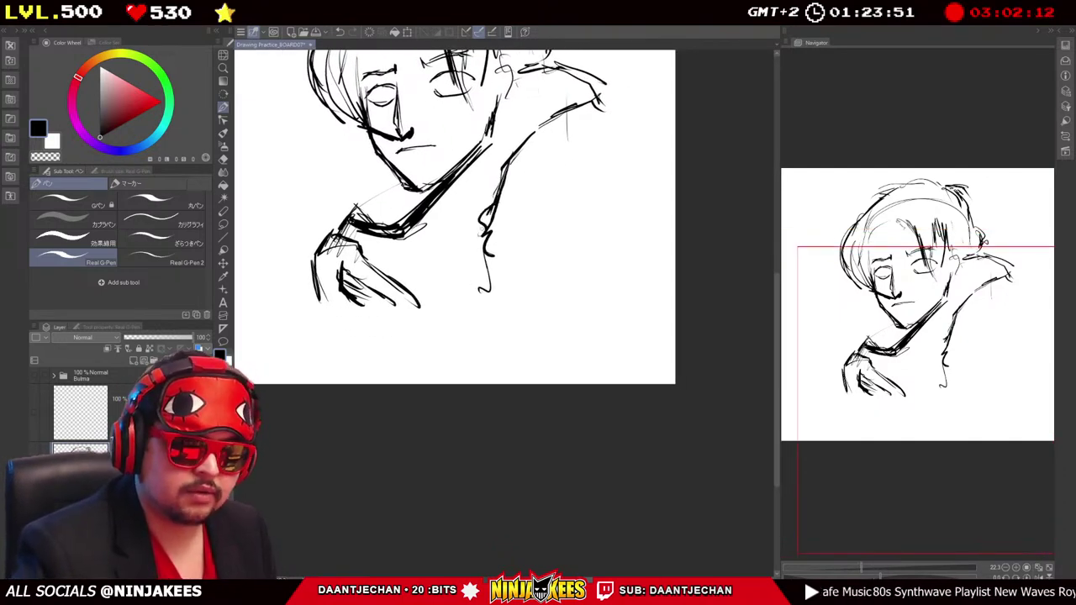
mouse_move(477, 219)
mouse_down()
mouse_move(498, 253)
mouse_move(508, 239)
mouse_up()
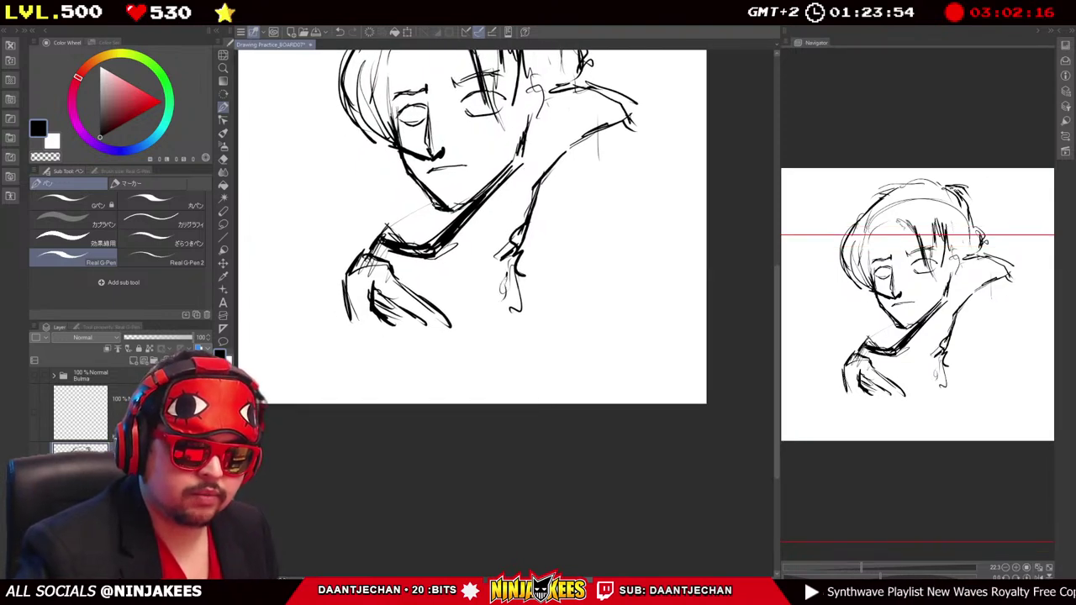
Sketch the long outer contour running from the torso's side up toward the raised arm's elbow.
scroll(459, 218, down, 1)
drag(488, 262, 468, 295)
drag(538, 207, 476, 288)
drag(561, 179, 509, 237)
scroll(554, 194, up, 3)
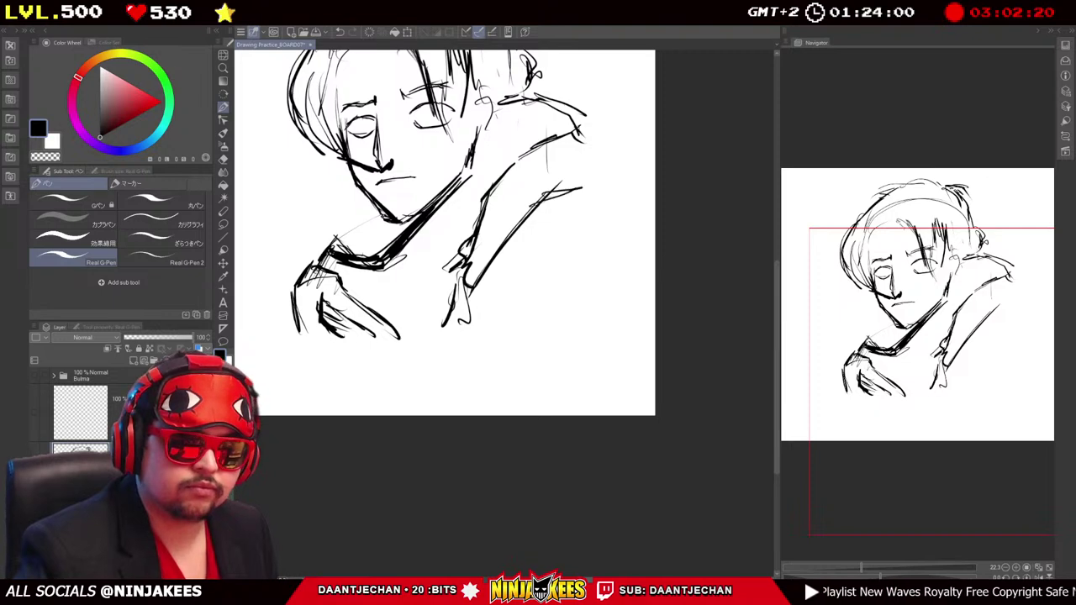
Move the whole figure sketch toward the canvas's left edge and return to the Real G-Pen.
scroll(559, 191, up, 1)
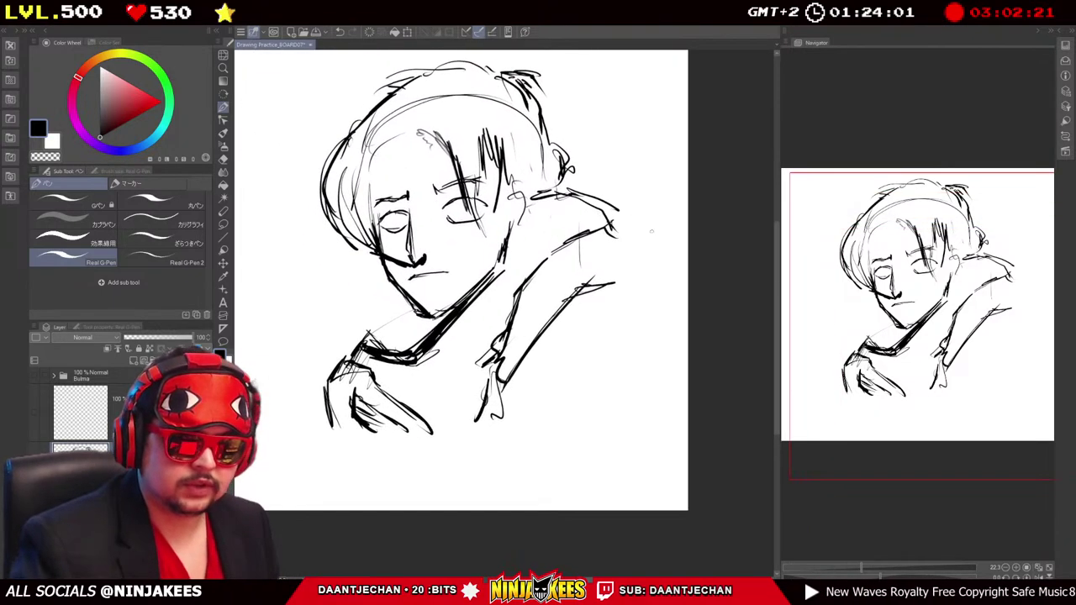
key(ctrl+t)
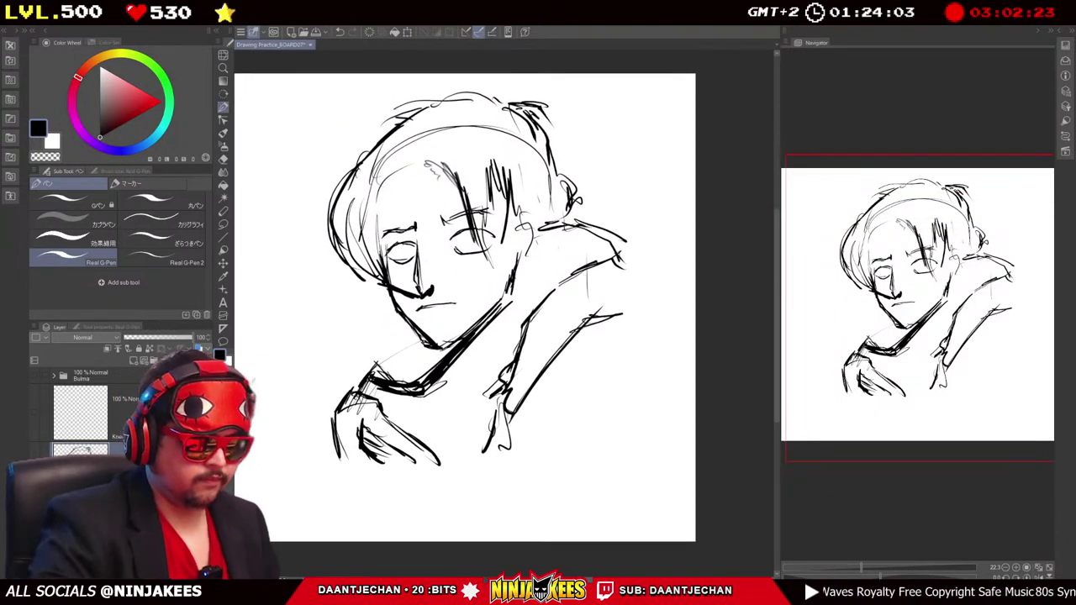
mouse_move(627, 278)
mouse_down()
mouse_move(600, 305)
mouse_move(631, 293)
mouse_move(652, 312)
mouse_move(613, 256)
mouse_up()
key(Return)
key(p)
key(ctrl+z)
key(p)
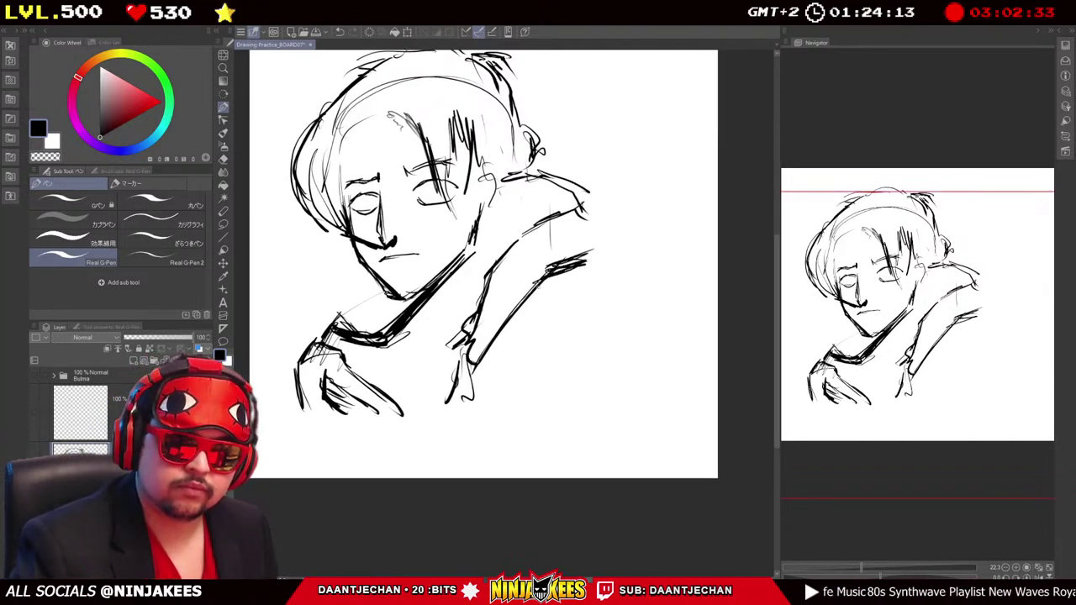
Sketch the upper arm's inner line and rounded outer contour, and extend the hood's back edge over the shoulder.
mouse_move(548, 300)
mouse_down()
mouse_move(554, 265)
mouse_move(543, 301)
mouse_up()
drag(564, 248, 541, 301)
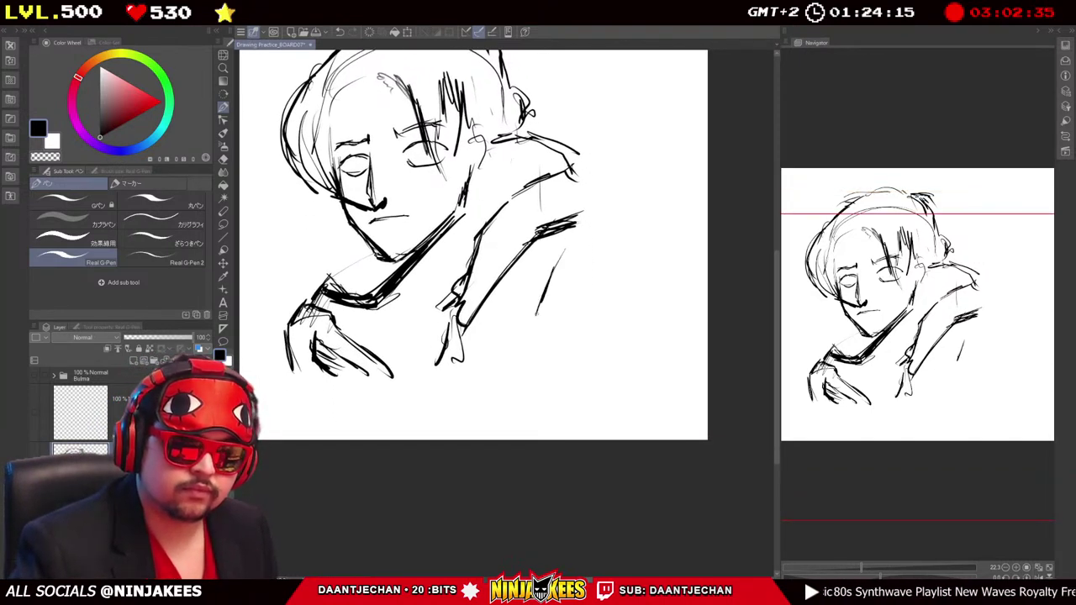
mouse_move(588, 243)
mouse_down()
mouse_move(542, 282)
mouse_move(575, 285)
mouse_move(627, 343)
mouse_up()
mouse_move(632, 358)
mouse_down()
mouse_move(637, 403)
mouse_move(639, 384)
mouse_up()
drag(557, 191, 534, 189)
scroll(534, 189, up, 1)
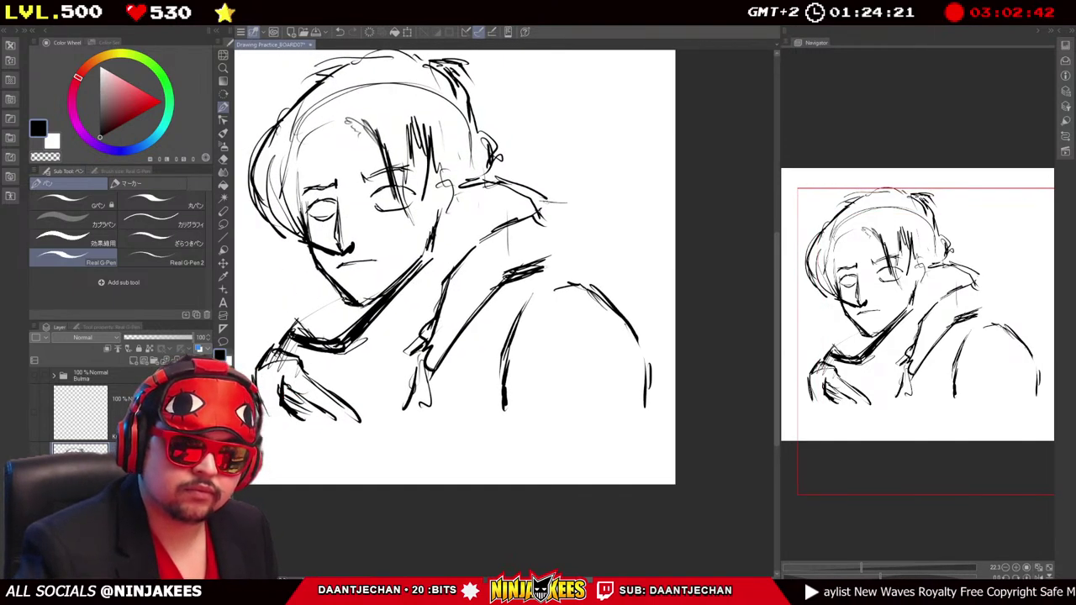
scroll(538, 210, up, 1)
scroll(538, 211, up, 1)
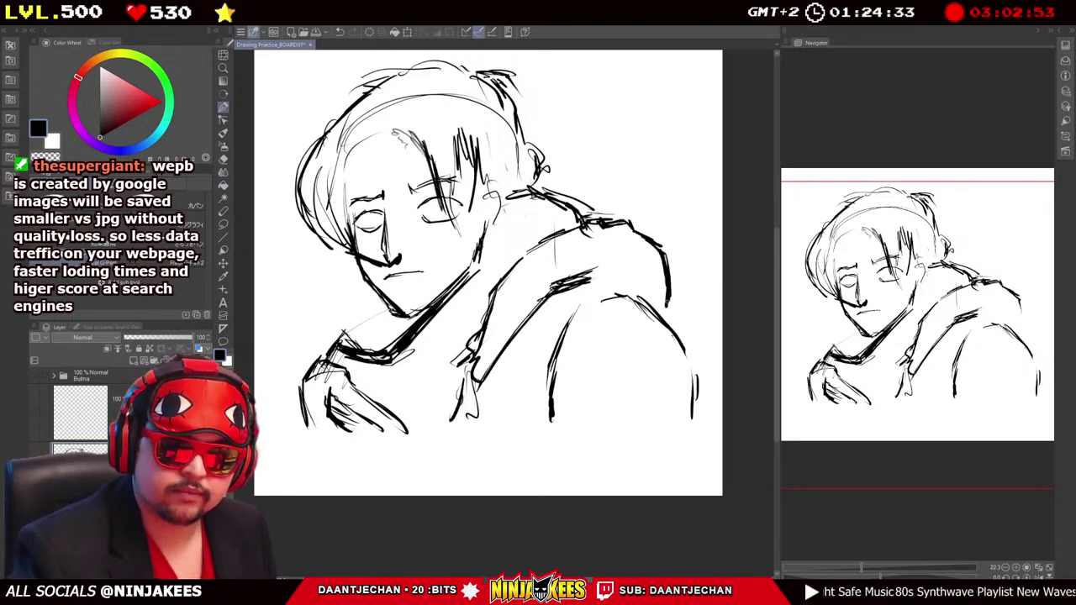
Darken the crease below the shoulder with short strokes and draw two curved fold bands across the upper sleeve.
mouse_move(664, 307)
mouse_down()
mouse_move(626, 289)
mouse_move(694, 362)
mouse_move(701, 404)
mouse_up()
mouse_move(621, 338)
mouse_down()
mouse_move(659, 300)
mouse_move(612, 324)
mouse_move(601, 353)
mouse_up()
drag(630, 315, 596, 353)
drag(673, 295, 622, 323)
mouse_move(708, 284)
mouse_down()
mouse_move(645, 304)
mouse_move(682, 295)
mouse_up()
drag(696, 301, 677, 278)
mouse_move(641, 326)
mouse_down()
mouse_move(624, 340)
mouse_move(704, 313)
mouse_move(720, 329)
mouse_move(799, 330)
mouse_up()
scroll(542, 265, up, 1)
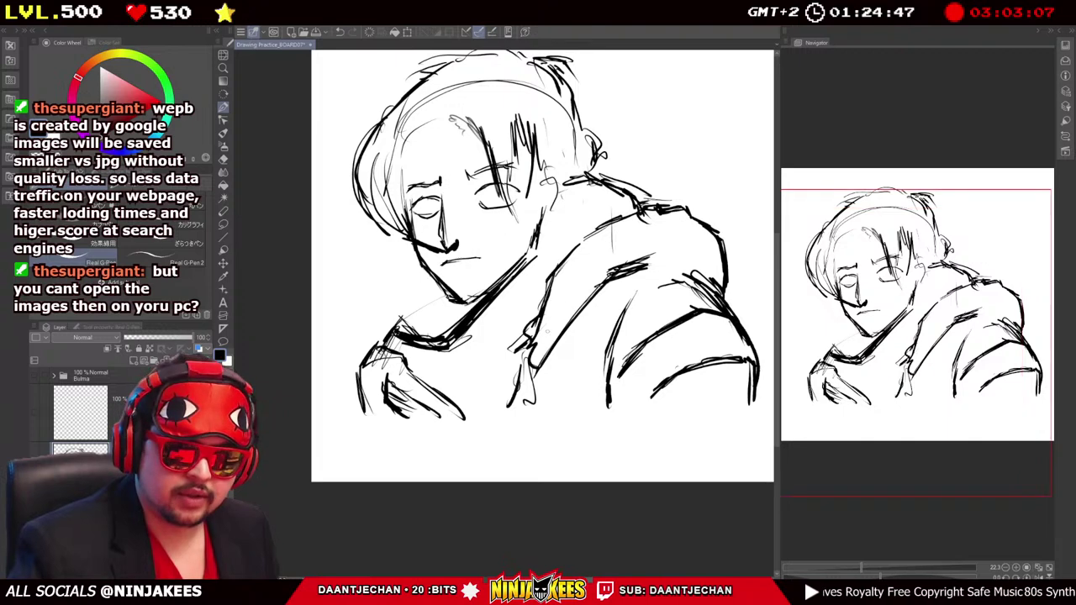
Add parallel fold strokes along the jacket's front opening and a collar line running from the jaw to the hood.
drag(577, 289, 536, 338)
drag(599, 280, 558, 328)
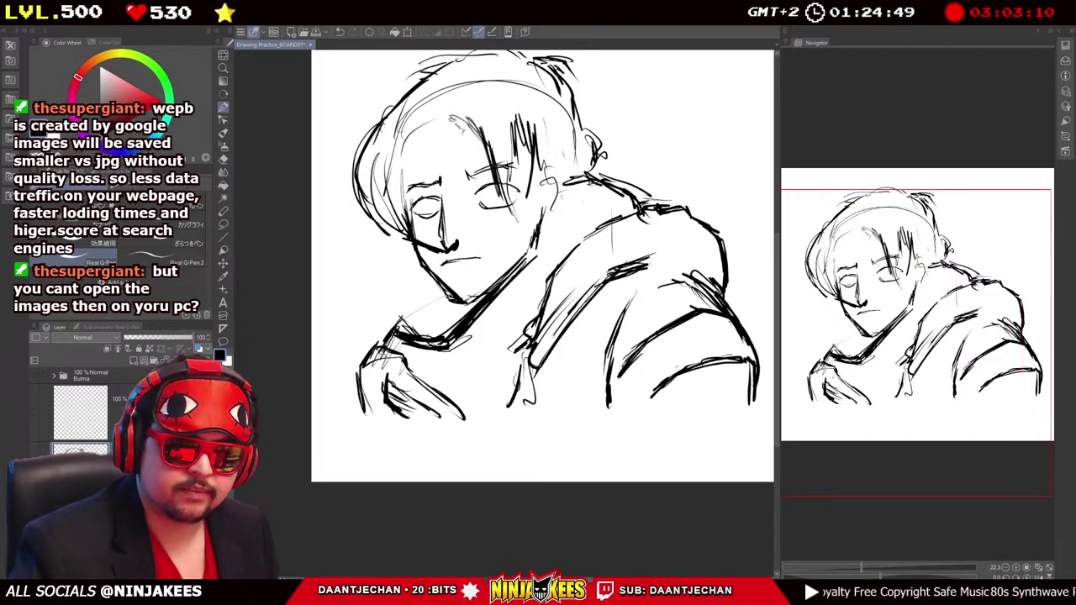
scroll(542, 265, up, 1)
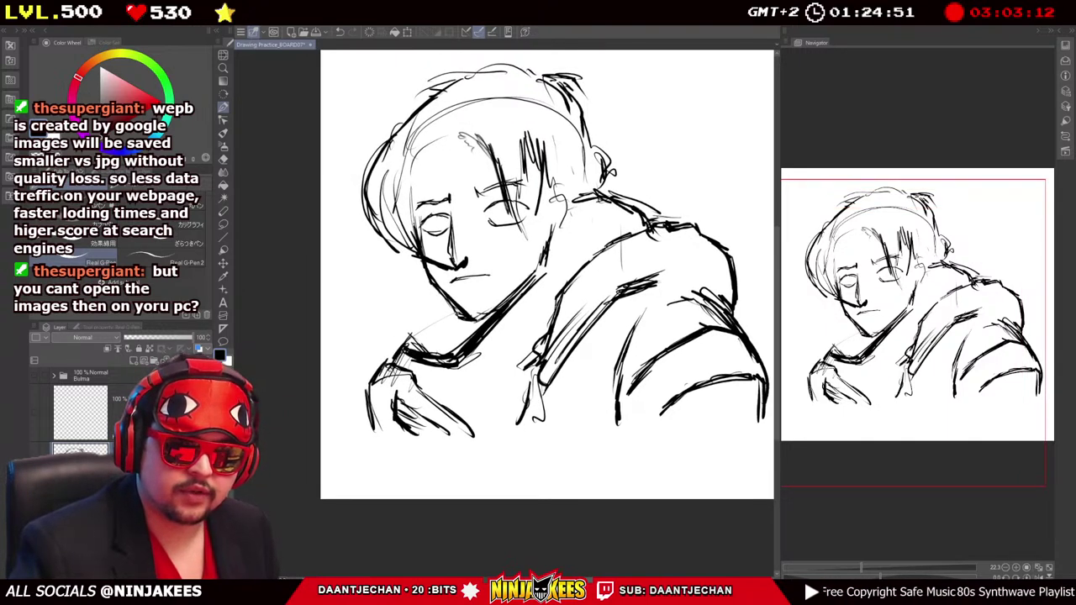
scroll(546, 278, up, 2)
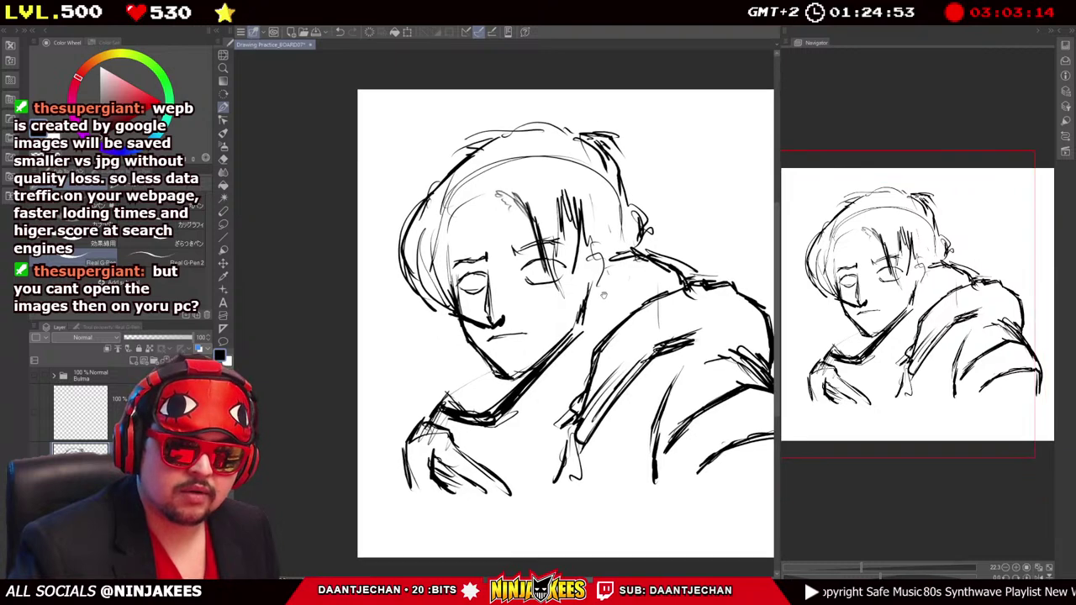
scroll(563, 328, up, 1)
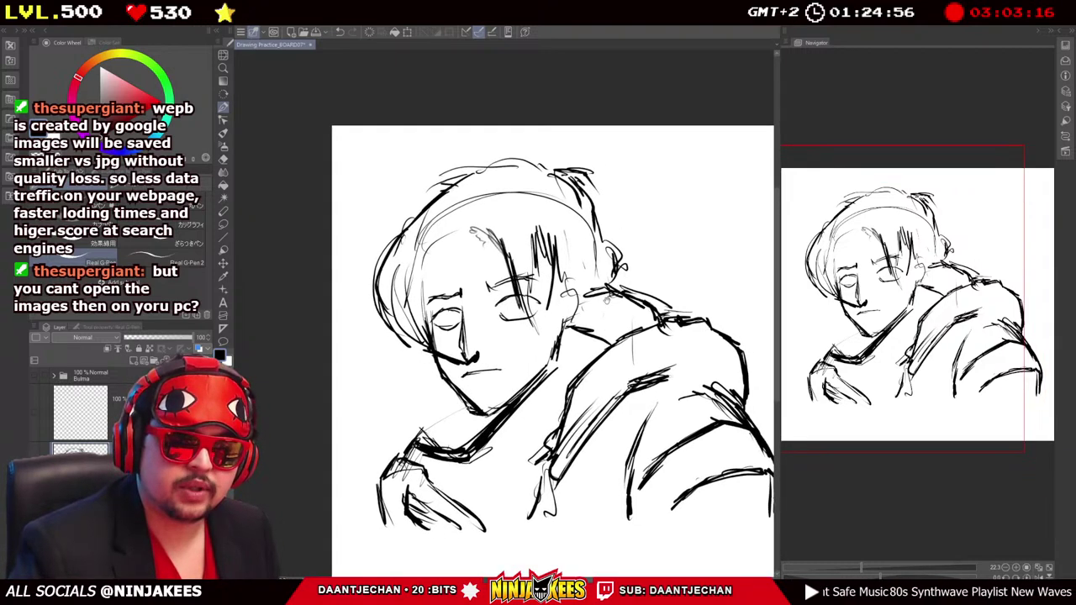
Add dark sideburn strokes beside the ear and scribble spiky tufts of tied hair at the nape.
mouse_move(610, 277)
mouse_down()
mouse_move(602, 302)
mouse_move(639, 308)
mouse_up()
drag(563, 336, 544, 373)
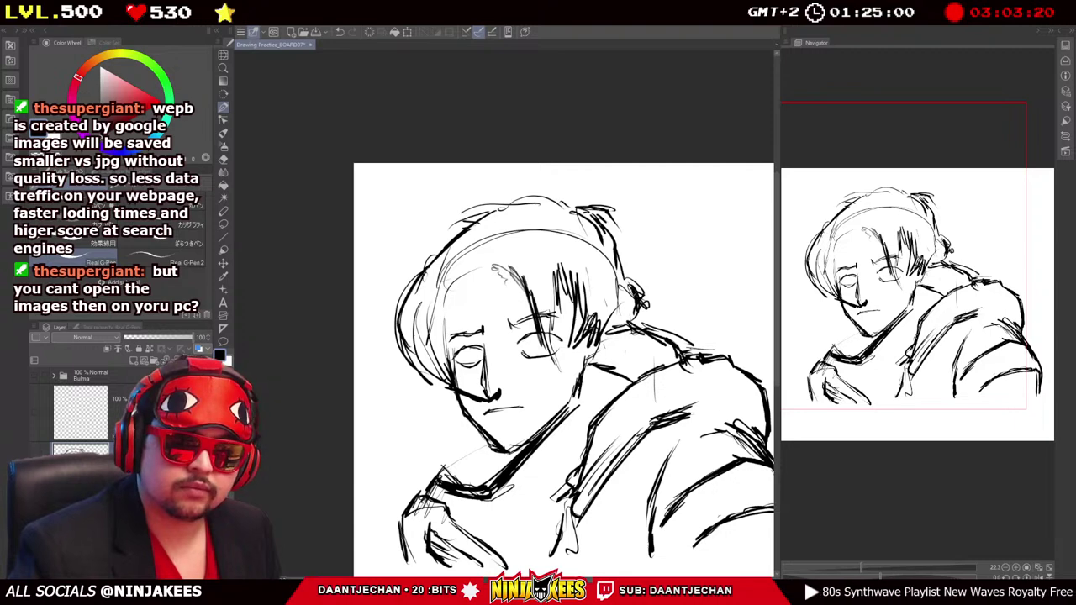
drag(627, 296, 662, 319)
scroll(563, 370, up, 2)
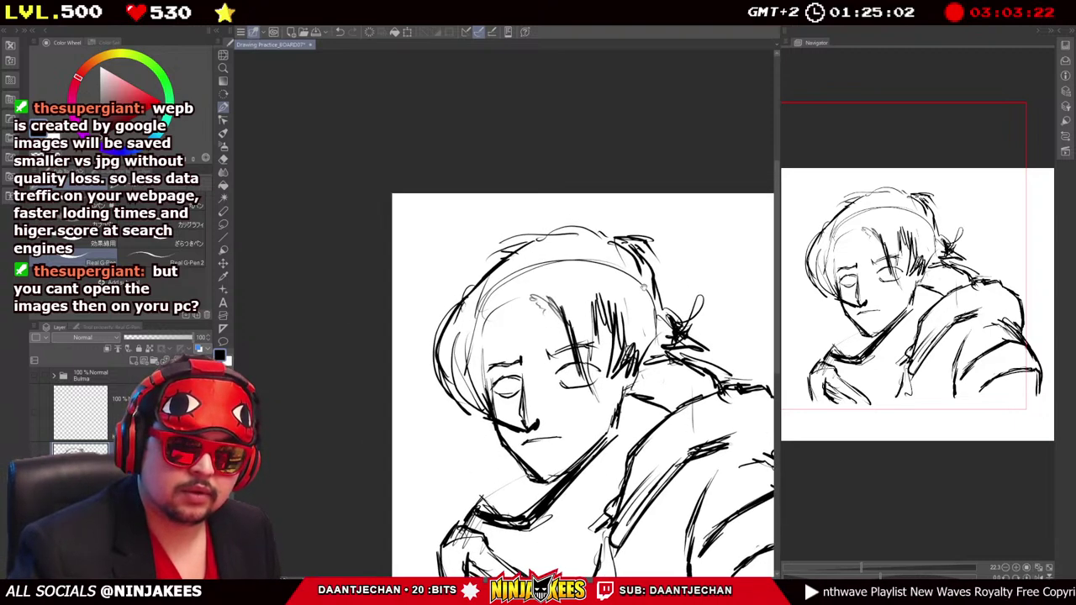
Sketch loose curling strands at the back of the head and reinforce the hair's contour over the crown.
mouse_move(631, 247)
mouse_down()
mouse_move(661, 288)
mouse_move(710, 271)
mouse_up()
drag(656, 318, 697, 299)
drag(588, 378, 655, 379)
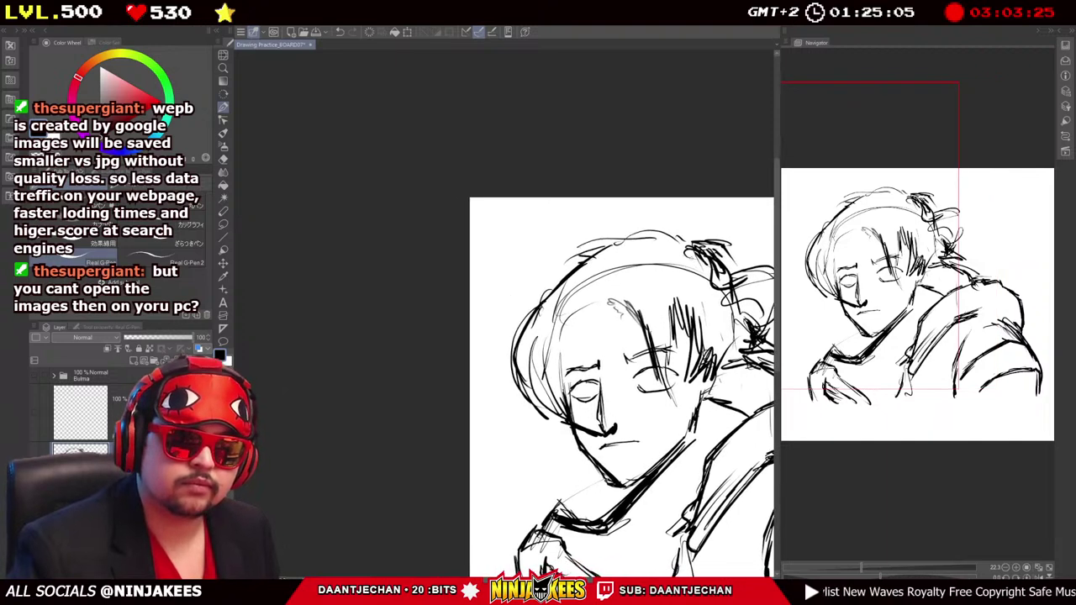
drag(607, 249, 686, 221)
drag(589, 378, 641, 375)
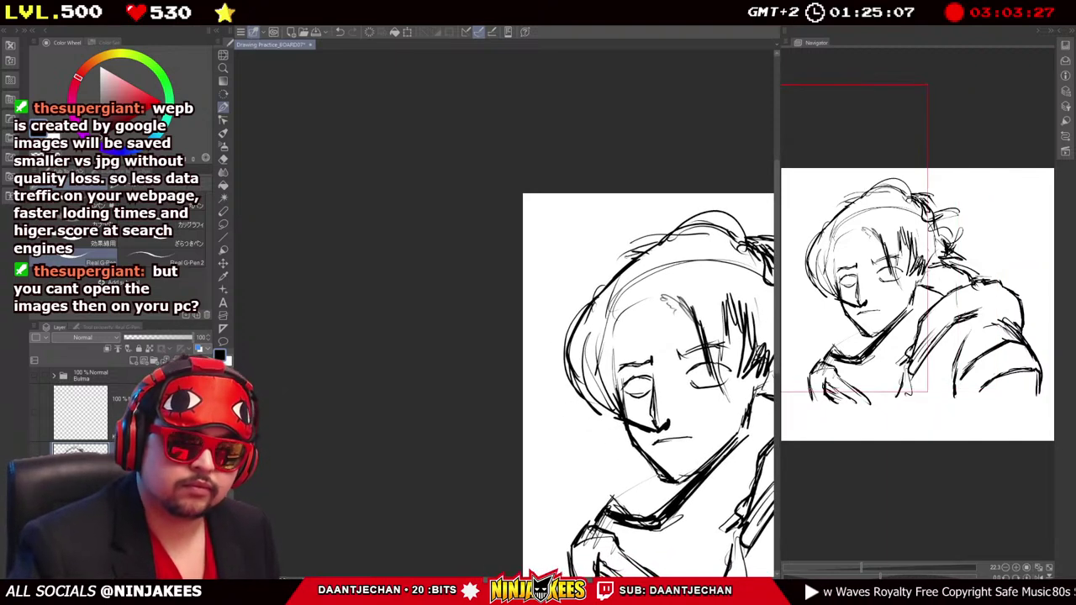
drag(590, 296, 653, 255)
drag(582, 306, 593, 293)
Draw thick eyebrows, ink the pupils and lids of both eyes, and add fringe strands over the far eye.
mouse_move(589, 378)
mouse_down()
mouse_move(490, 354)
mouse_move(449, 316)
mouse_up()
mouse_move(567, 311)
mouse_down()
mouse_move(511, 239)
mouse_move(527, 263)
mouse_move(626, 285)
mouse_move(559, 302)
mouse_move(632, 285)
mouse_up()
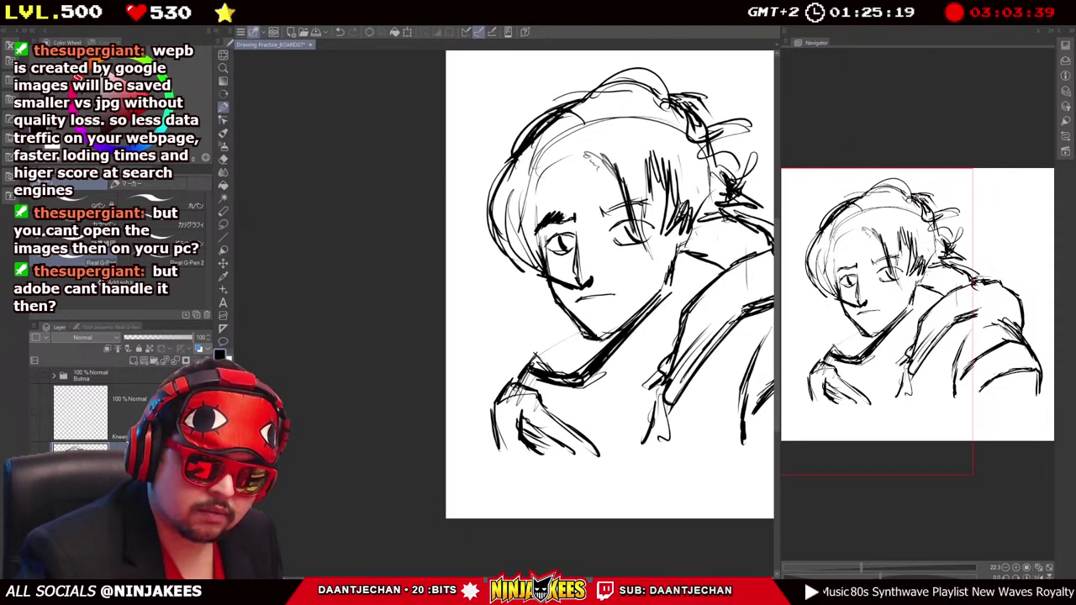
scroll(580, 286, right, 3)
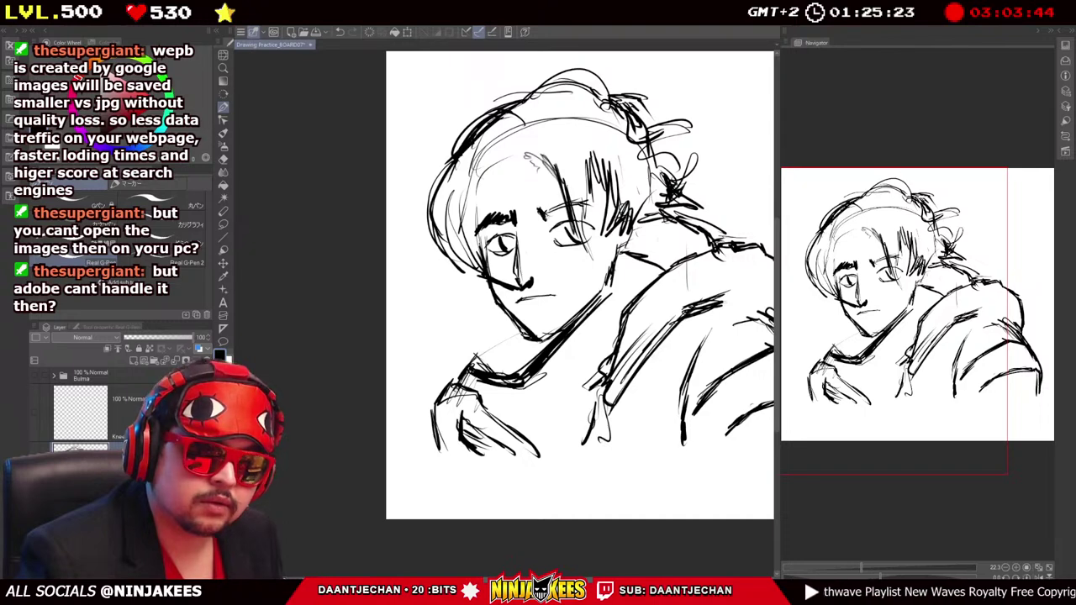
mouse_move(580, 286)
mouse_down()
mouse_move(588, 297)
mouse_move(556, 275)
mouse_move(562, 309)
mouse_move(559, 256)
mouse_move(585, 254)
mouse_up()
mouse_move(564, 215)
mouse_down()
mouse_move(583, 220)
mouse_move(583, 191)
mouse_up()
mouse_move(613, 232)
mouse_down()
mouse_move(580, 216)
mouse_move(575, 276)
mouse_move(539, 225)
mouse_move(573, 203)
mouse_up()
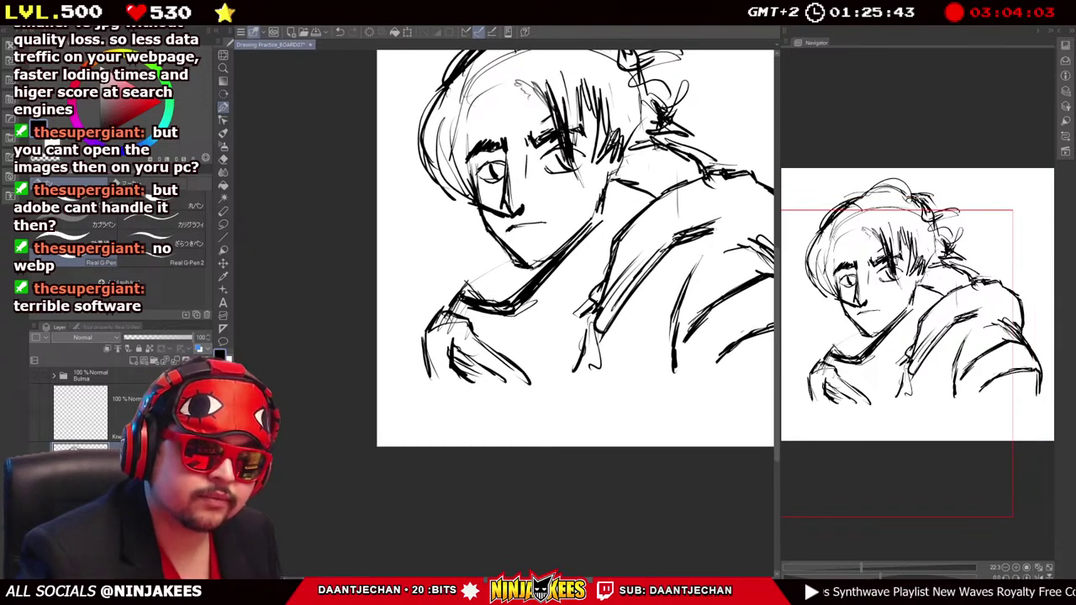
Strengthen the mouth line and add a short shadow stroke beneath the lower lip.
scroll(576, 248, up, 2)
scroll(575, 248, down, 1)
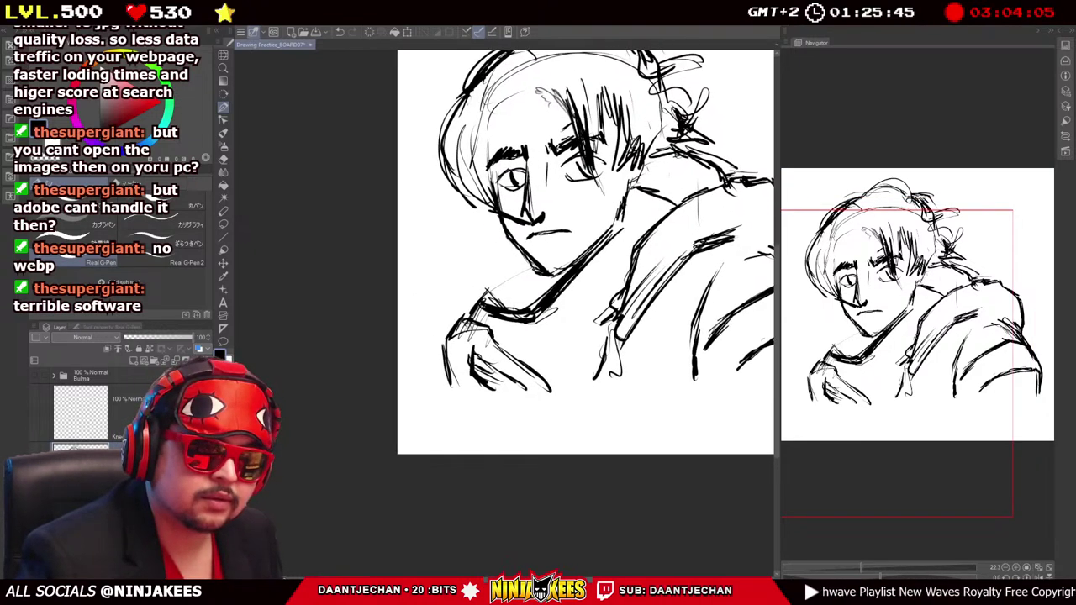
mouse_move(569, 252)
mouse_down()
mouse_move(554, 292)
mouse_move(490, 278)
mouse_move(518, 258)
mouse_move(534, 266)
mouse_move(537, 244)
mouse_move(593, 199)
mouse_move(566, 199)
mouse_move(584, 200)
mouse_move(581, 224)
mouse_move(610, 221)
mouse_up()
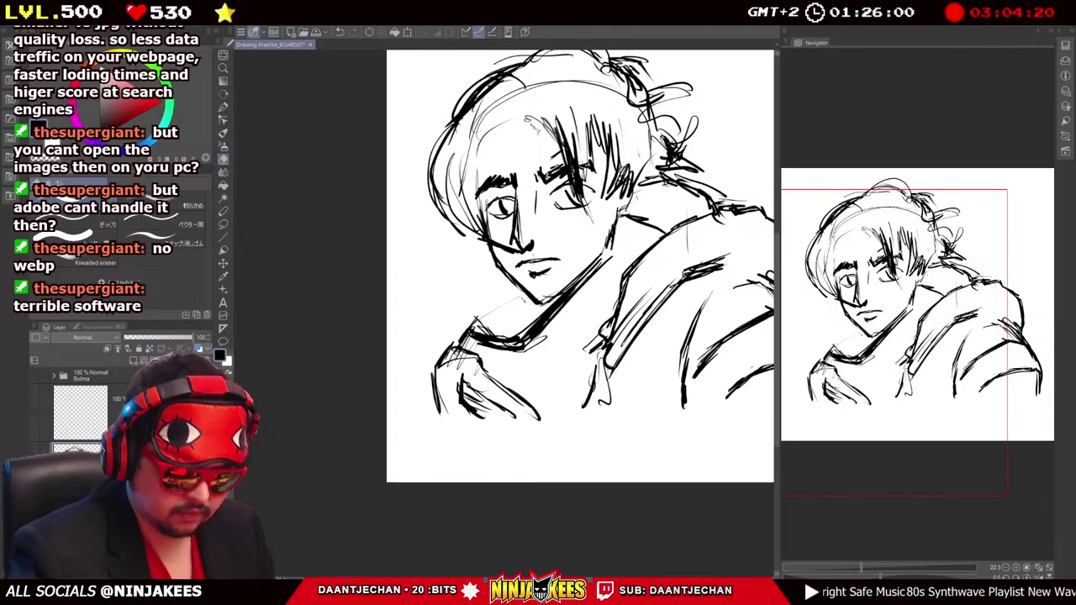
scroll(580, 253, down, 1)
scroll(580, 252, down, 1)
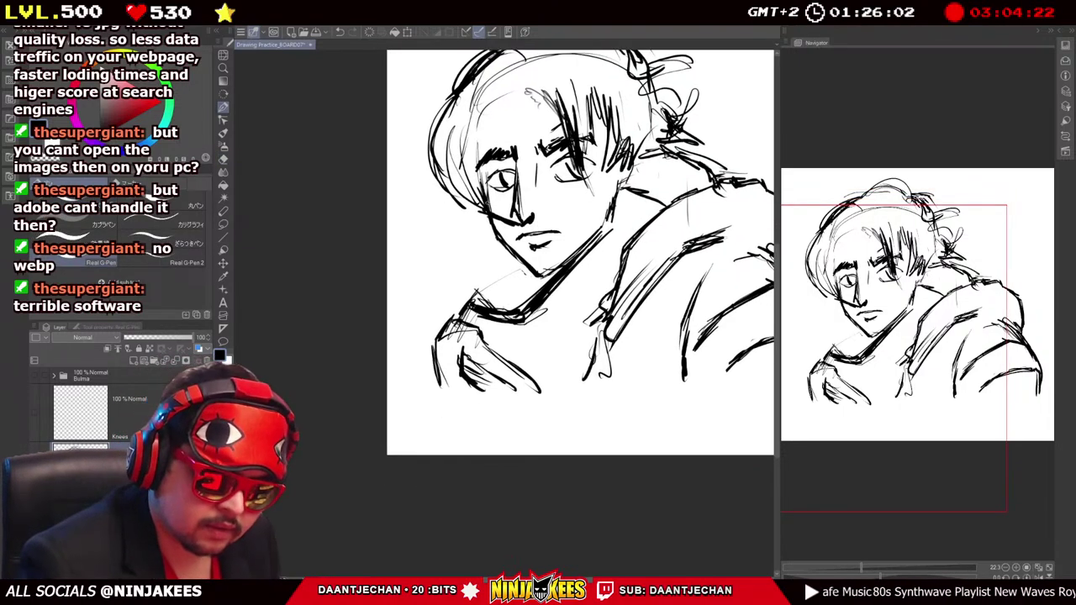
Clean up and redraw the nose, mouth and jaw lines, alternating between the eraser and the pen.
key(e)
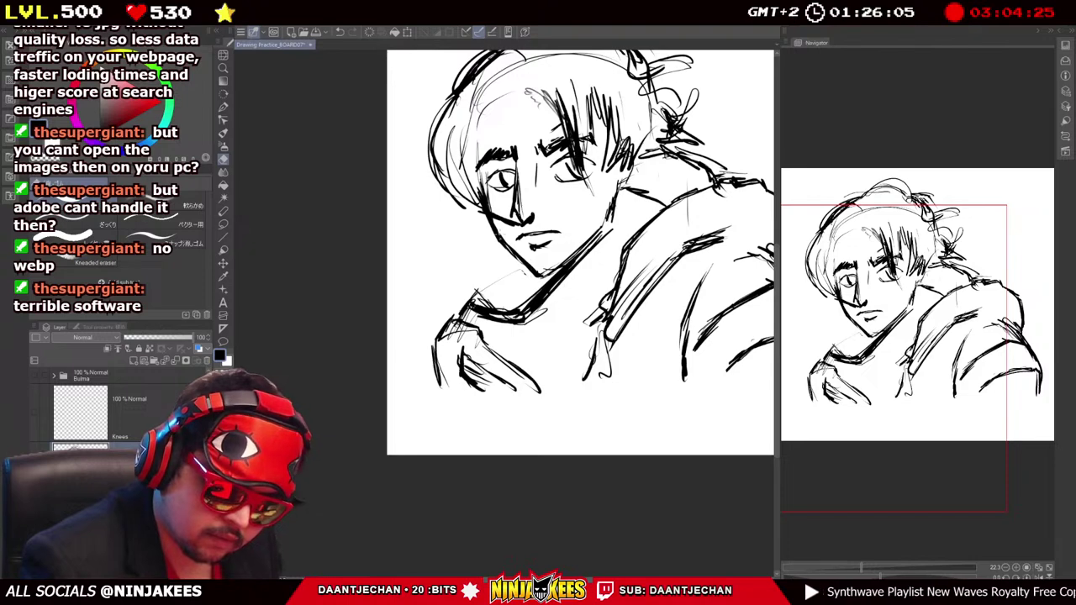
mouse_move(538, 252)
mouse_down()
mouse_move(463, 307)
mouse_move(548, 261)
mouse_up()
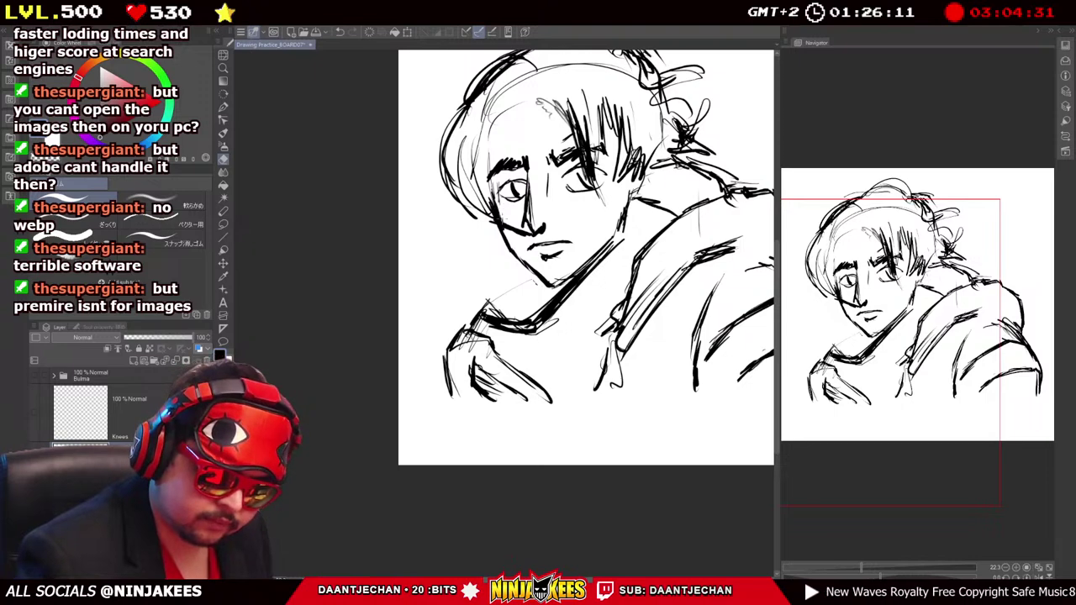
mouse_move(548, 260)
mouse_down()
mouse_move(451, 277)
mouse_move(498, 280)
mouse_move(527, 263)
mouse_move(489, 267)
mouse_move(519, 259)
mouse_move(531, 220)
mouse_move(536, 229)
mouse_up()
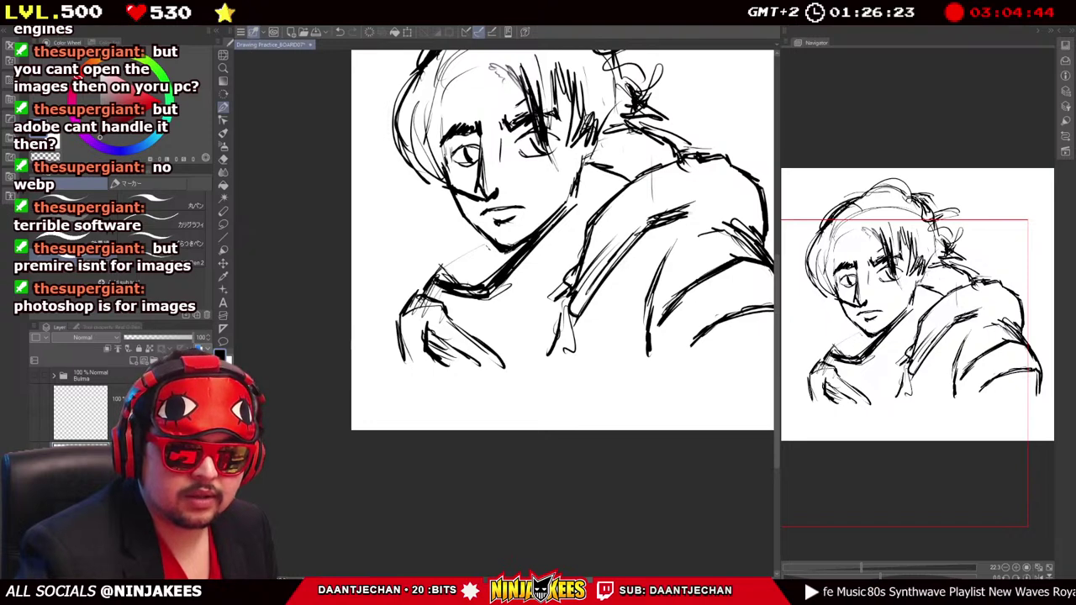
mouse_move(547, 252)
mouse_down()
mouse_move(519, 302)
mouse_move(547, 238)
mouse_up()
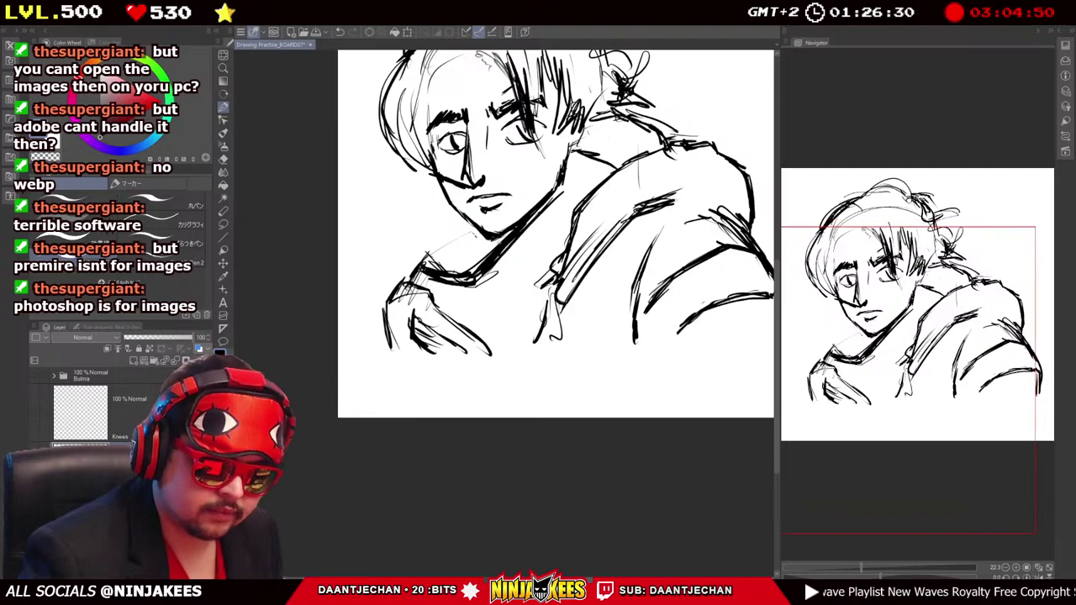
scroll(498, 256, up, 2)
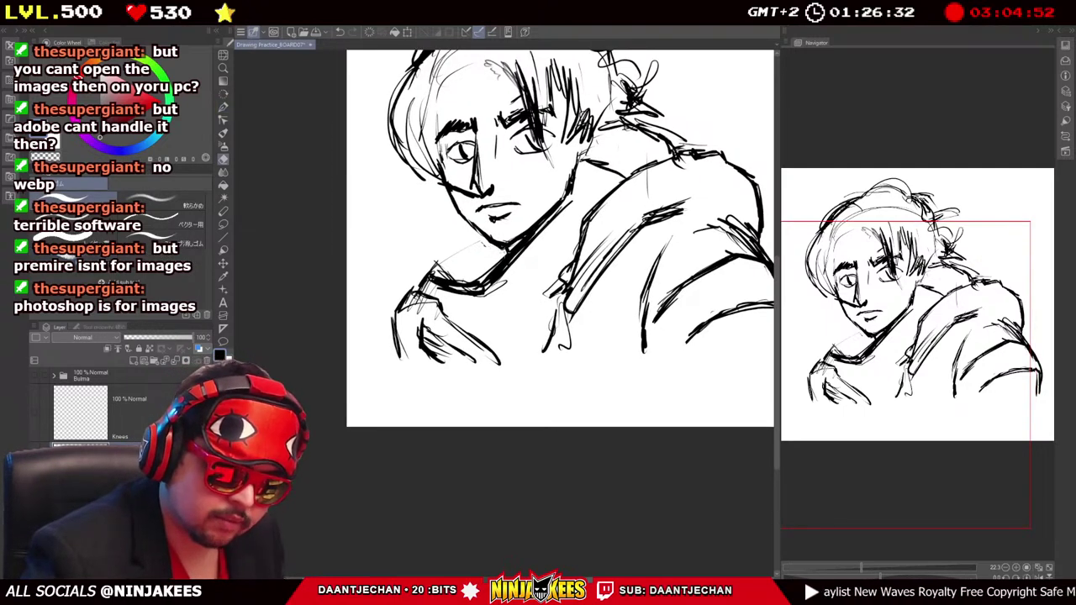
scroll(523, 261, up, 1)
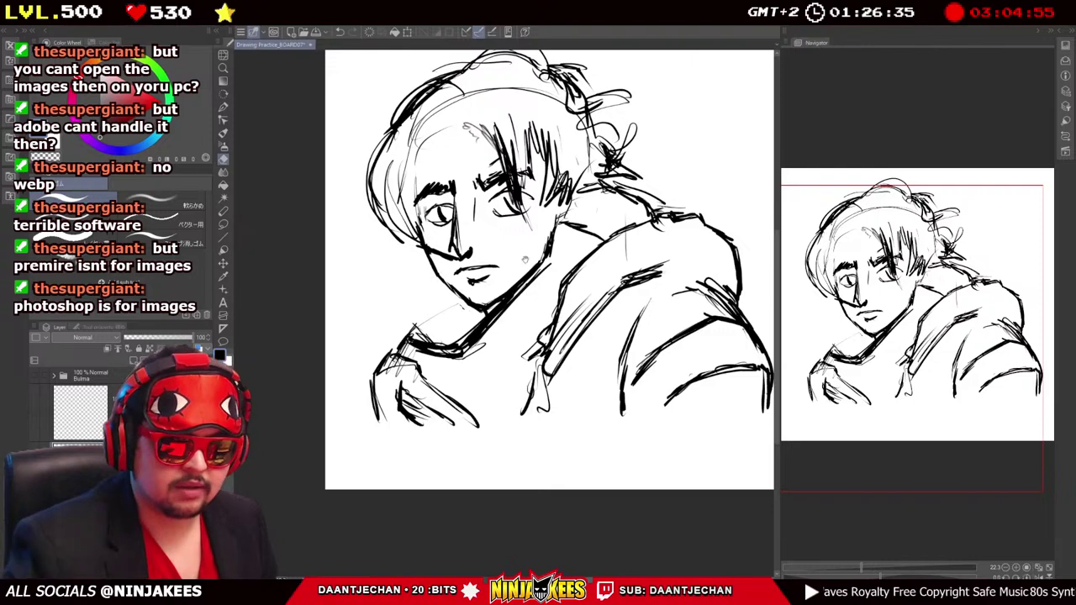
scroll(550, 282, up, 1)
mouse_move(452, 194)
mouse_down()
mouse_move(505, 219)
mouse_move(515, 204)
mouse_move(534, 214)
mouse_up()
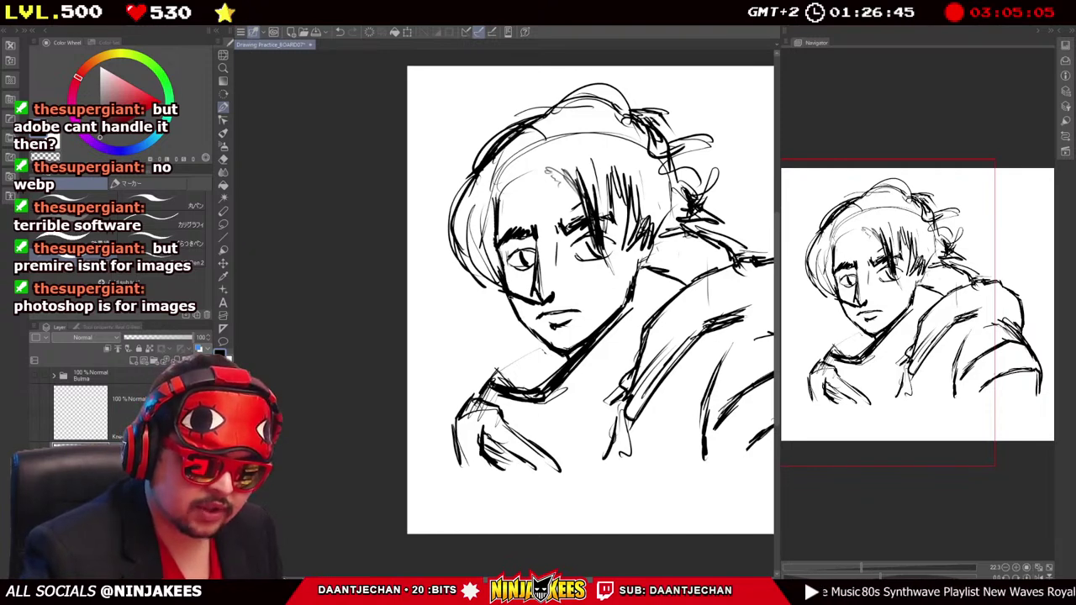
Ink the parted hairline around the forehead and add long locks along the near side of the face.
drag(549, 194, 544, 204)
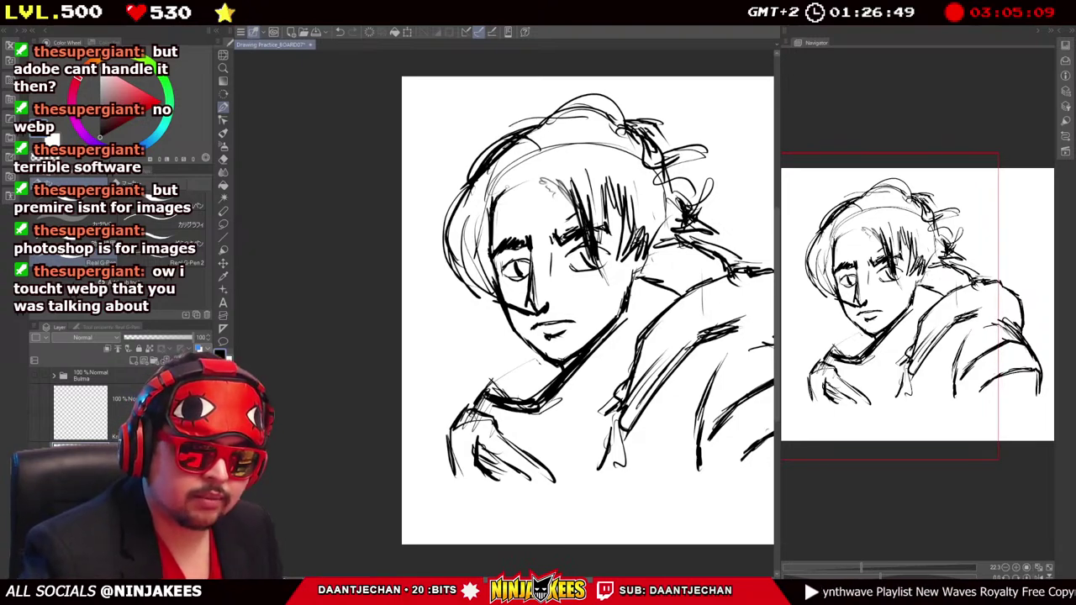
mouse_move(537, 178)
mouse_down()
mouse_move(499, 189)
mouse_move(572, 174)
mouse_move(594, 156)
mouse_up()
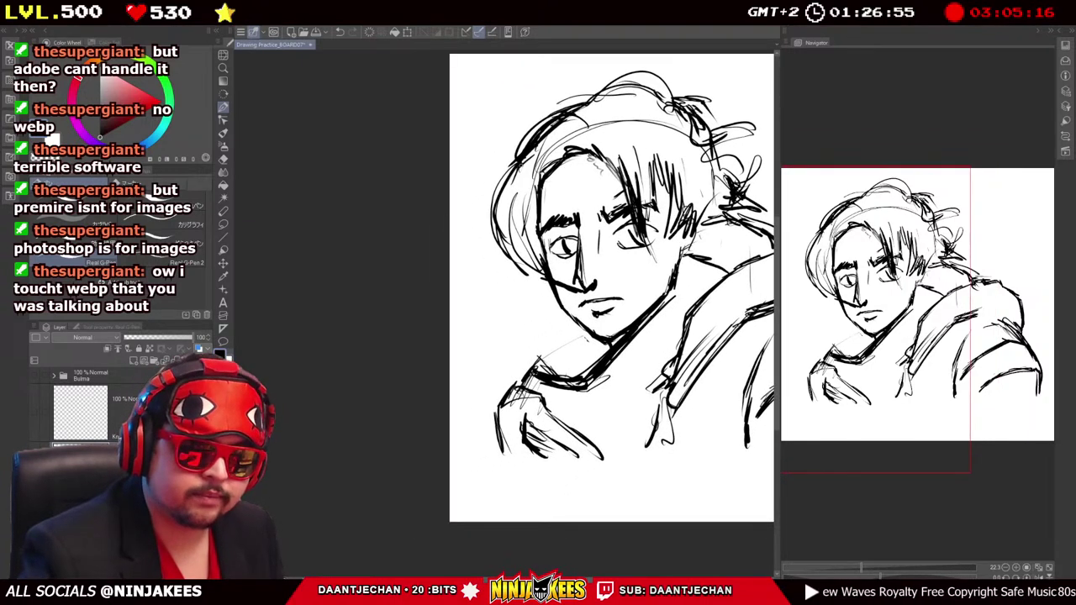
mouse_move(504, 175)
mouse_down()
mouse_move(492, 201)
mouse_move(504, 234)
mouse_up()
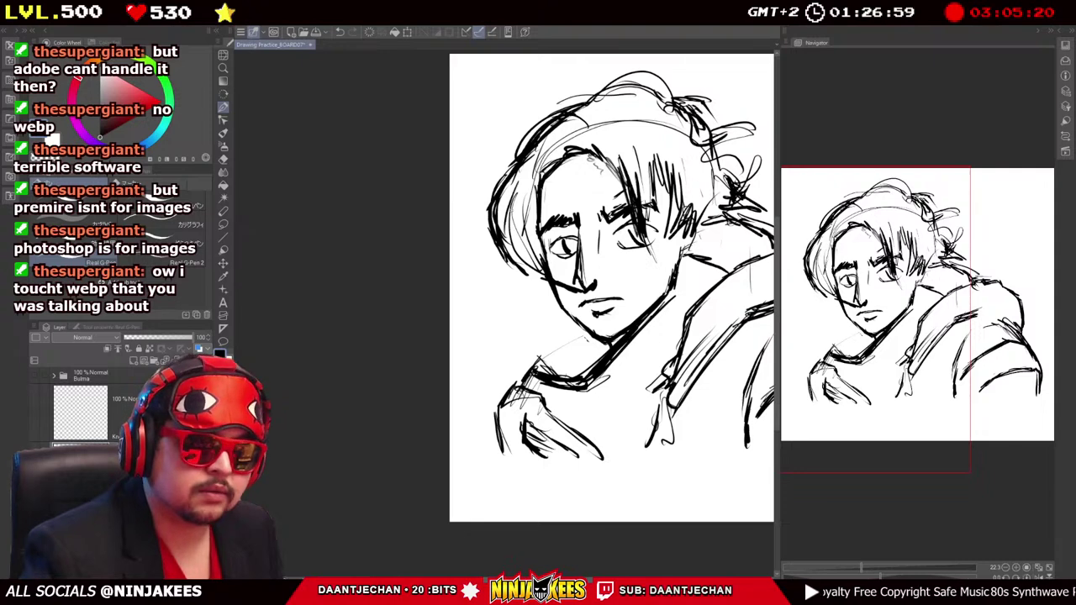
mouse_move(518, 191)
mouse_down()
mouse_move(507, 227)
mouse_move(528, 283)
mouse_up()
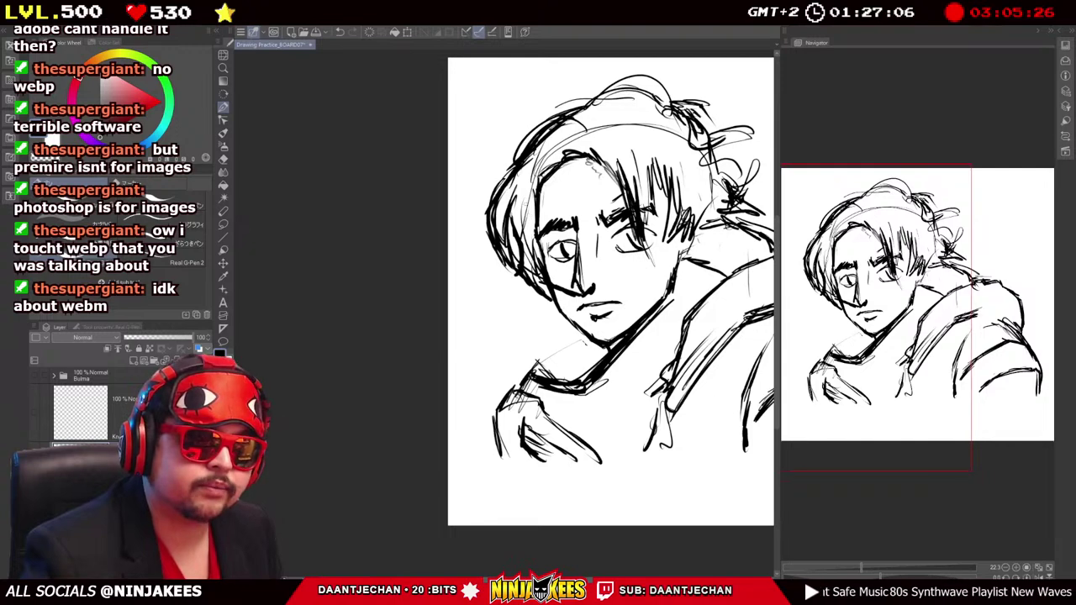
Fill the hair beside the temple with dense black strokes and thicken the fringe over the far eye.
drag(533, 182, 521, 223)
drag(526, 185, 516, 229)
drag(580, 302, 518, 347)
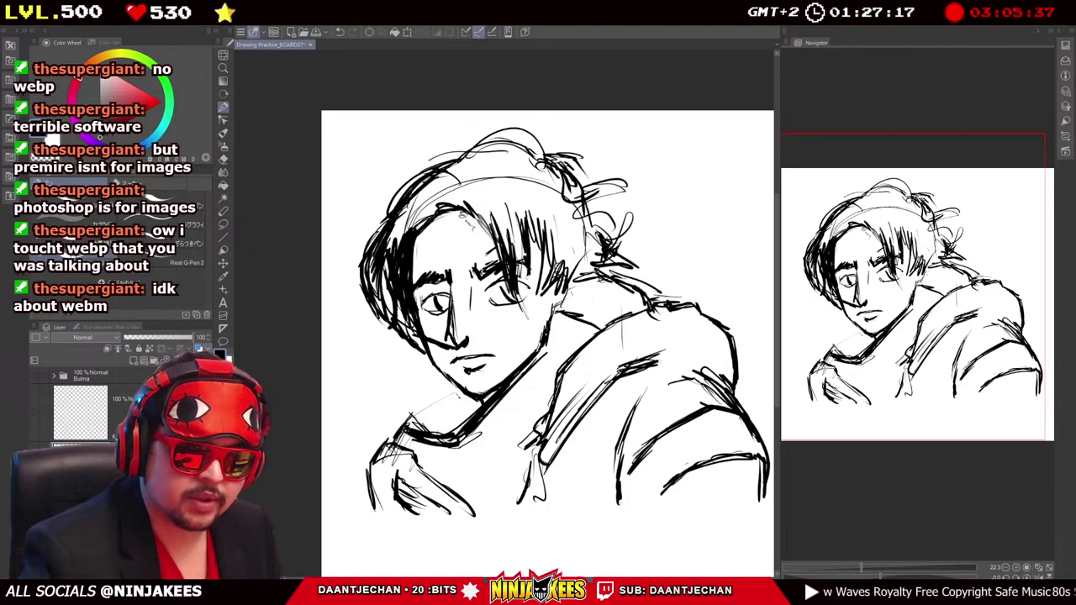
drag(518, 346, 505, 355)
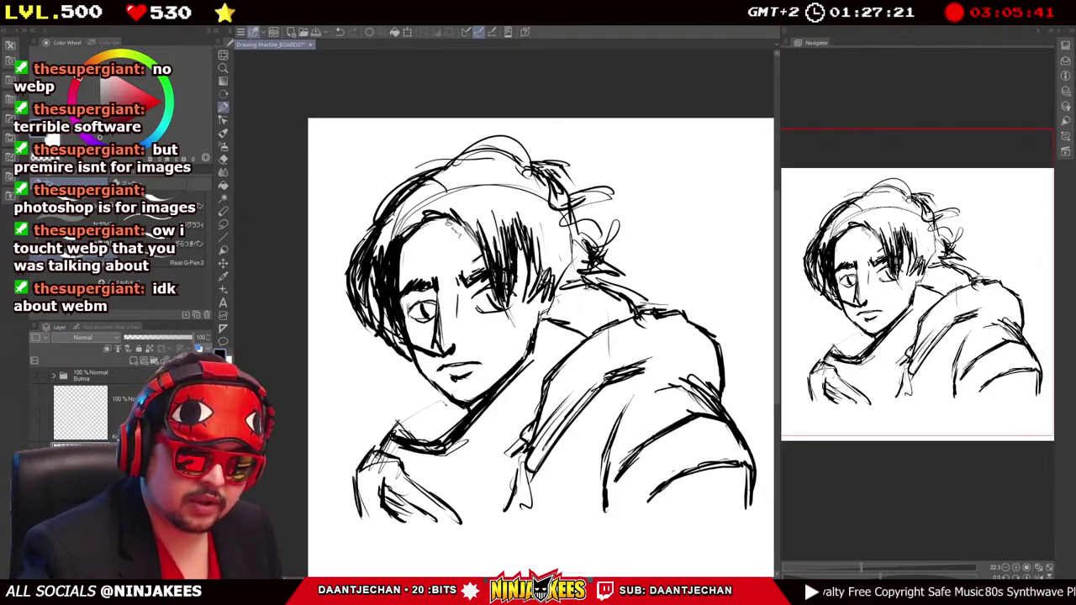
Thicken the hood's front edge from the neck and shoulder down to the jacket opening.
mouse_move(505, 355)
mouse_down()
mouse_move(491, 341)
mouse_move(488, 238)
mouse_move(465, 230)
mouse_move(493, 166)
mouse_up()
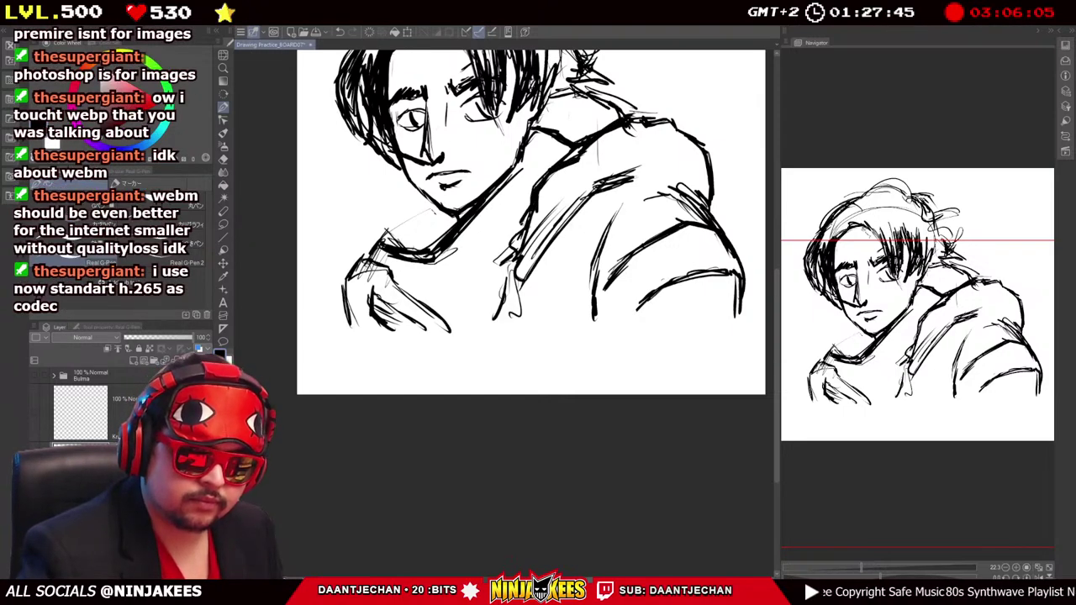
scroll(529, 219, up, 2)
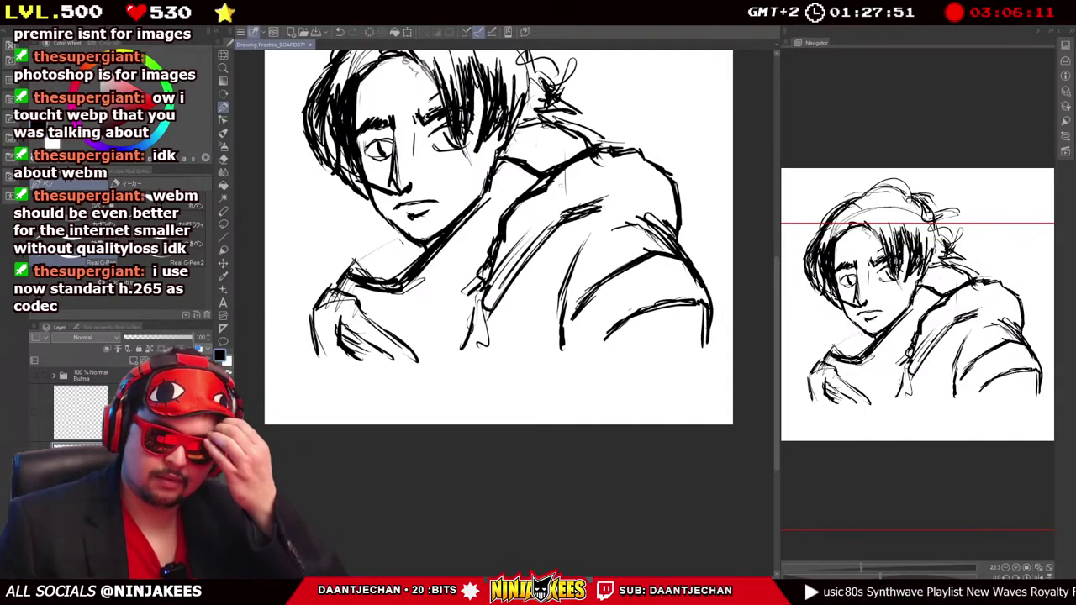
scroll(529, 218, up, 1)
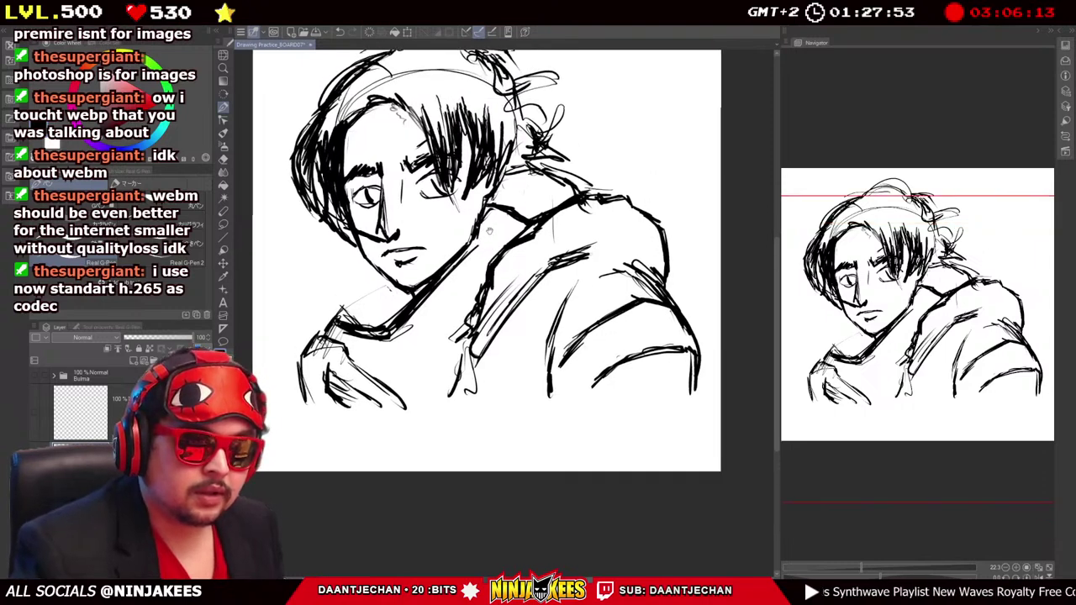
scroll(486, 261, down, 1)
scroll(508, 252, down, 2)
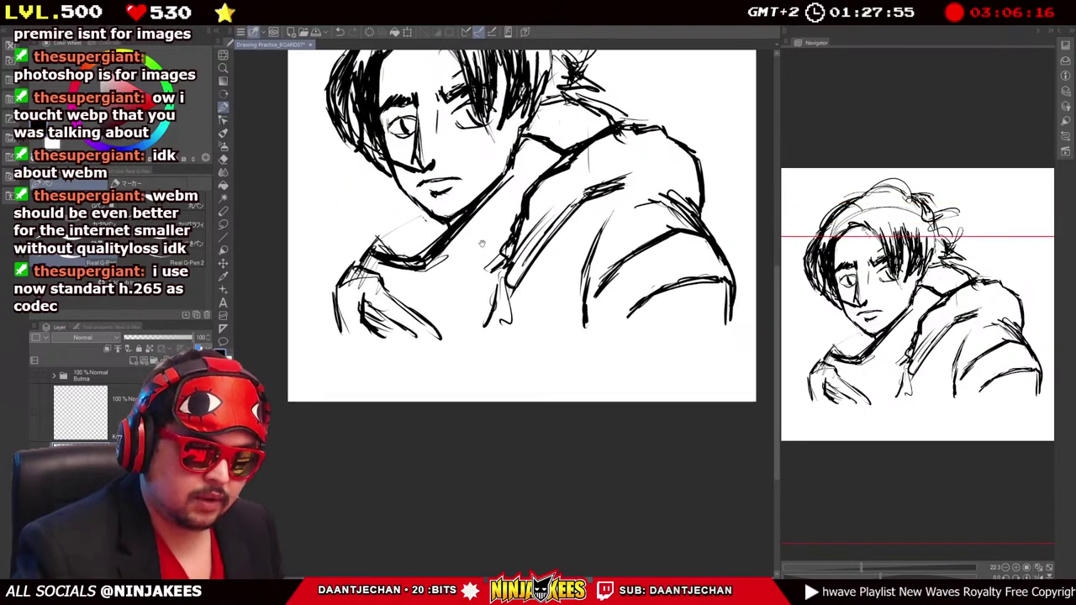
Fade the rough sketch layer to a light grey by lowering its opacity and add a new raster layer for inking.
scroll(509, 252, up, 2)
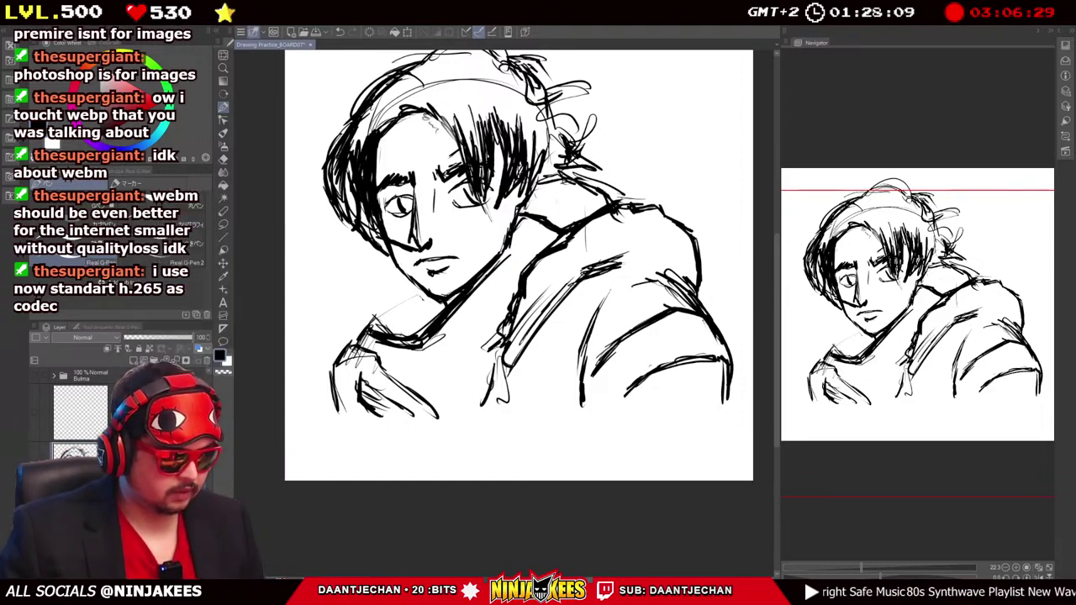
drag(158, 340, 145, 338)
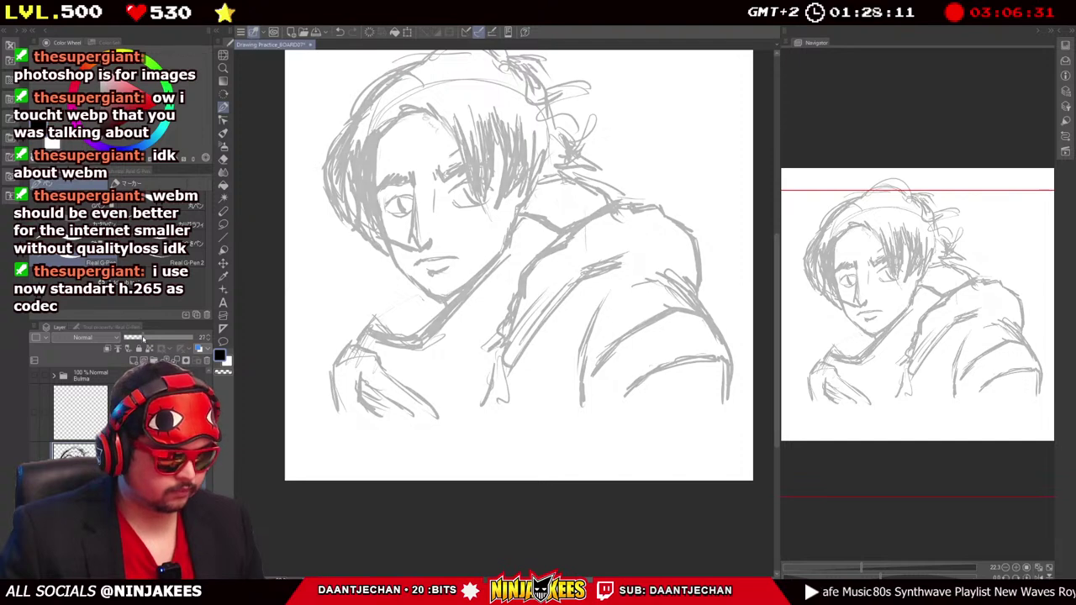
right_click(158, 345)
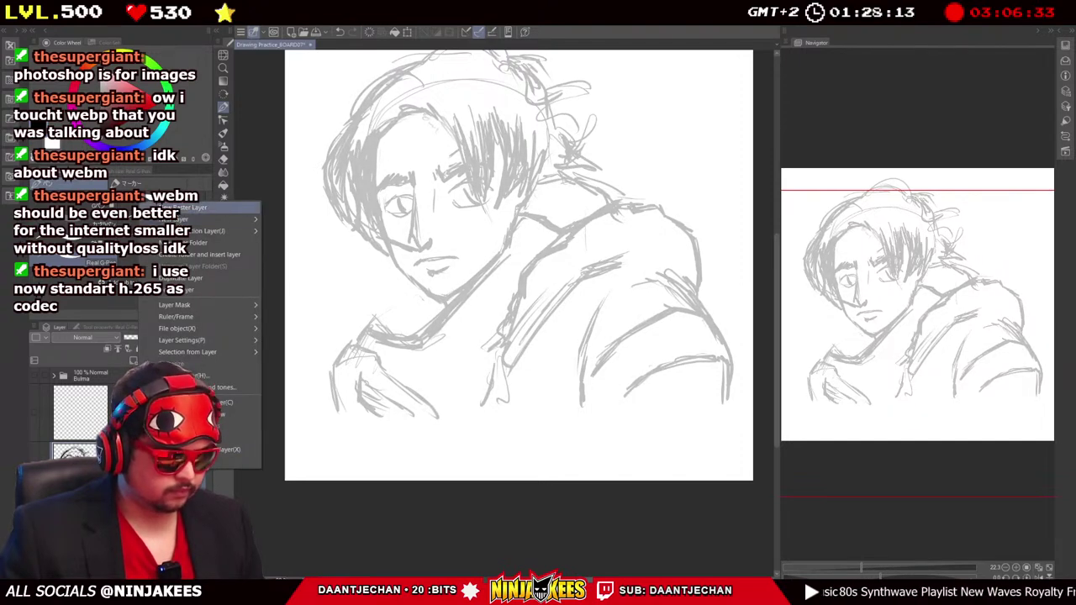
click(194, 207)
key(p)
drag(519, 227, 537, 212)
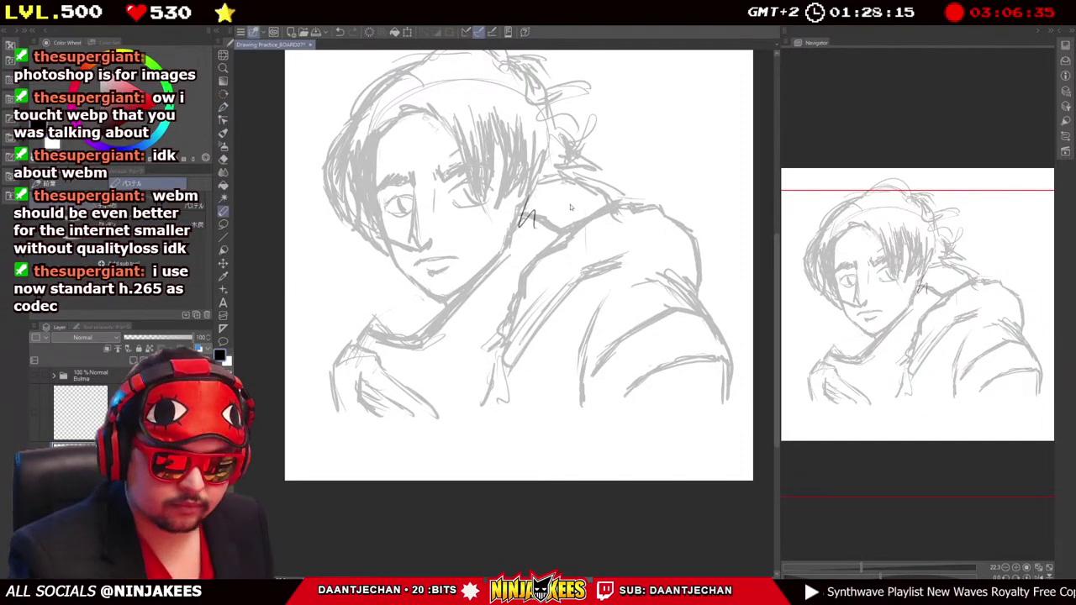
key(ctrl+z)
Rearrange the workspace by widening the Navigator for a larger preview of the portrait and narrowing the tool palettes.
drag(782, 233, 663, 277)
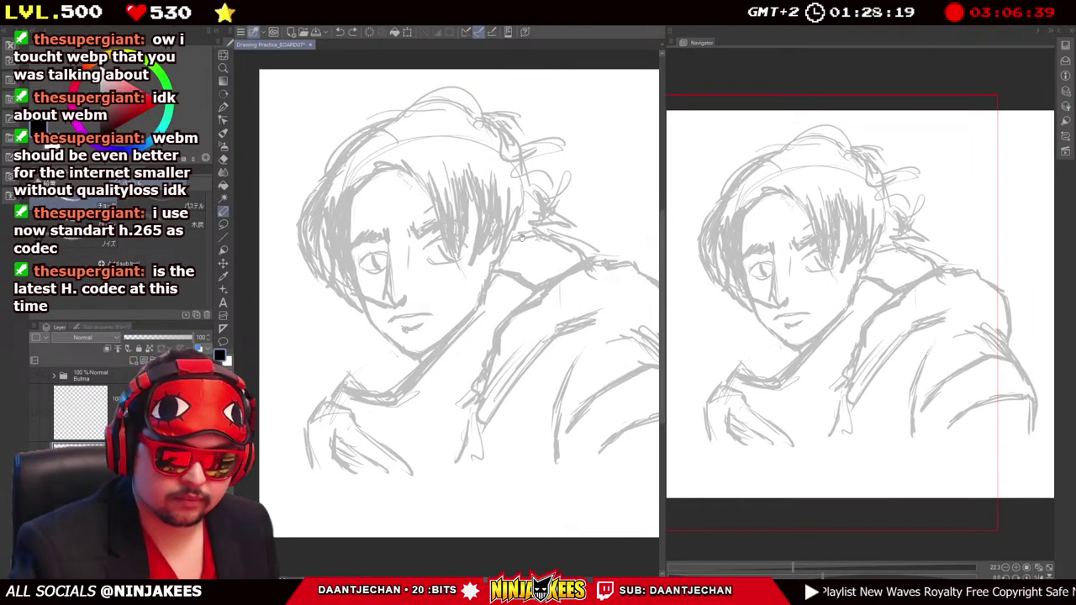
drag(664, 181, 604, 217)
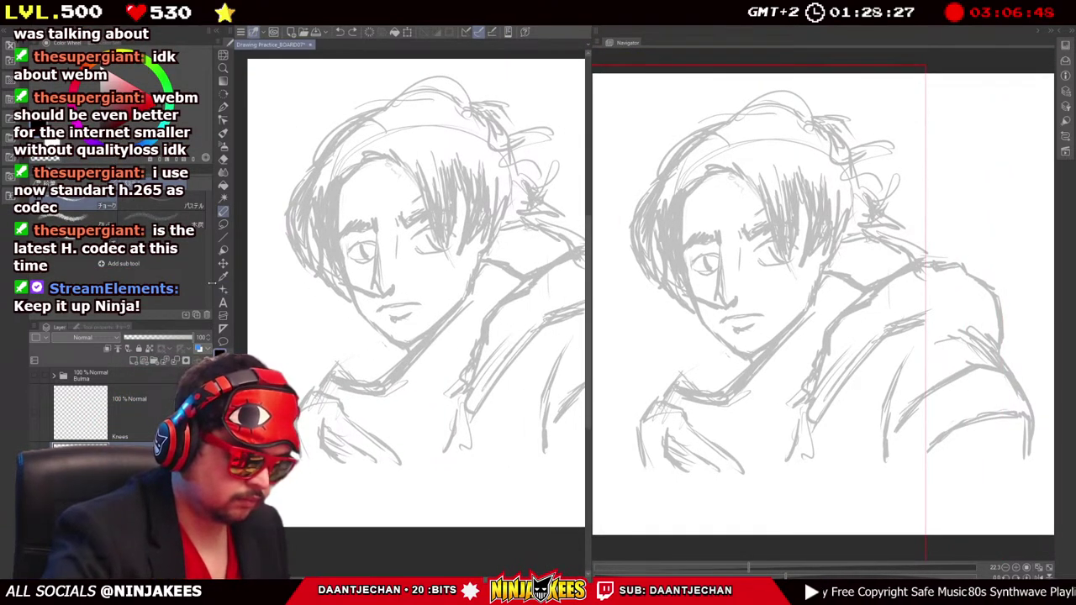
drag(212, 283, 151, 284)
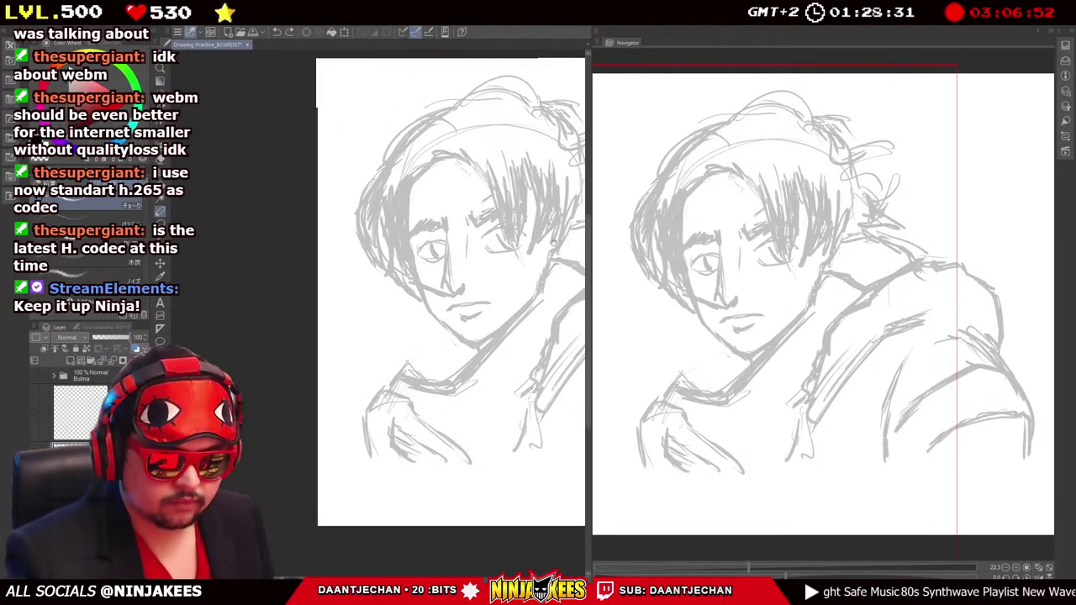
drag(601, 202, 627, 202)
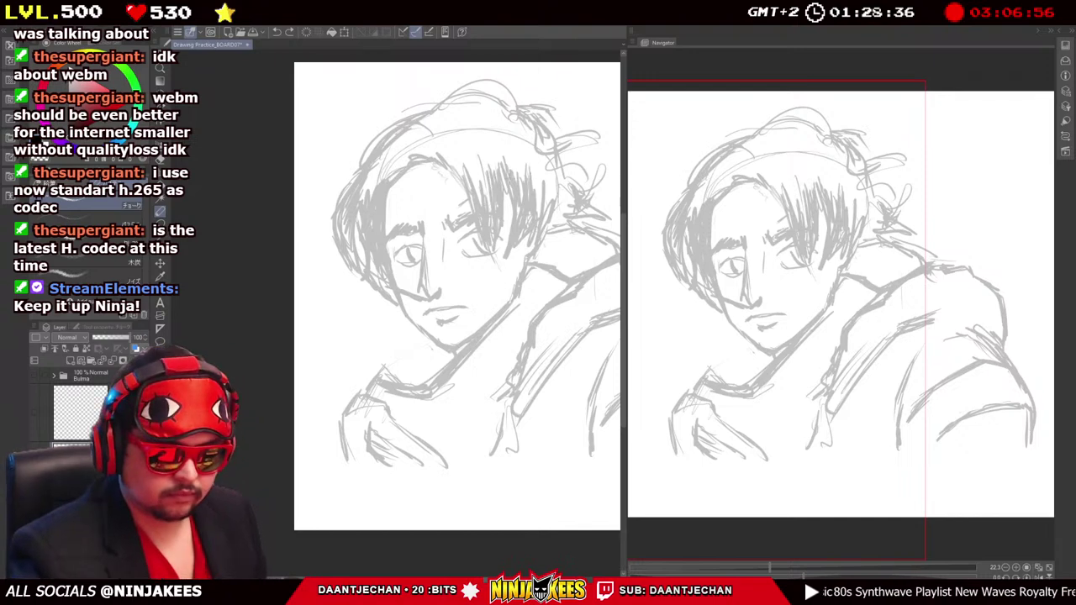
Ink short, dense pen strokes at the inner end of the near eyebrow, where it meets the nose bridge.
key(p)
drag(492, 246, 507, 239)
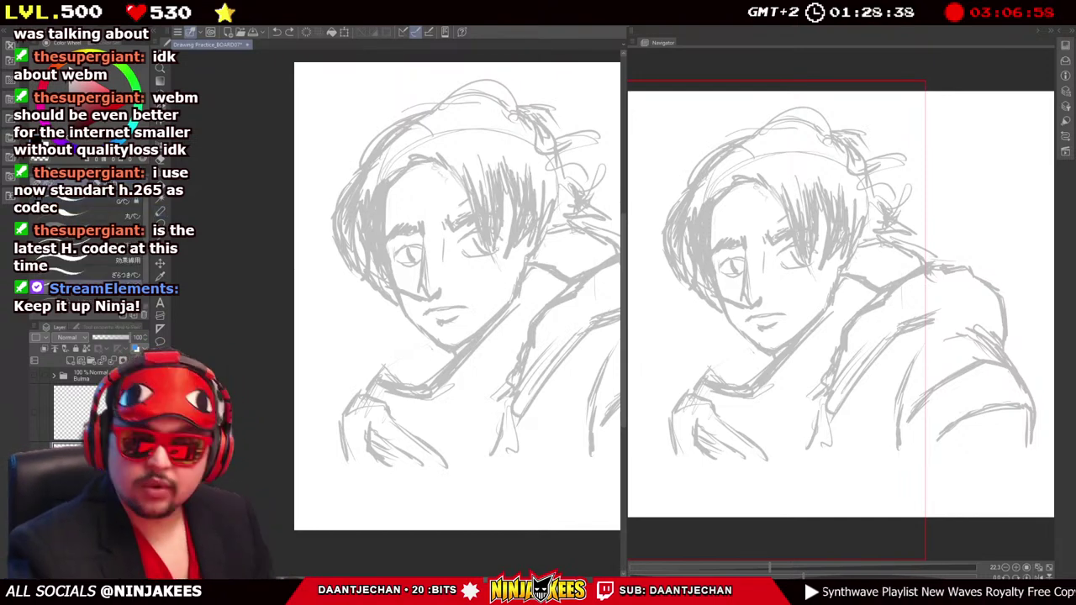
scroll(421, 269, up, 5)
drag(494, 201, 516, 220)
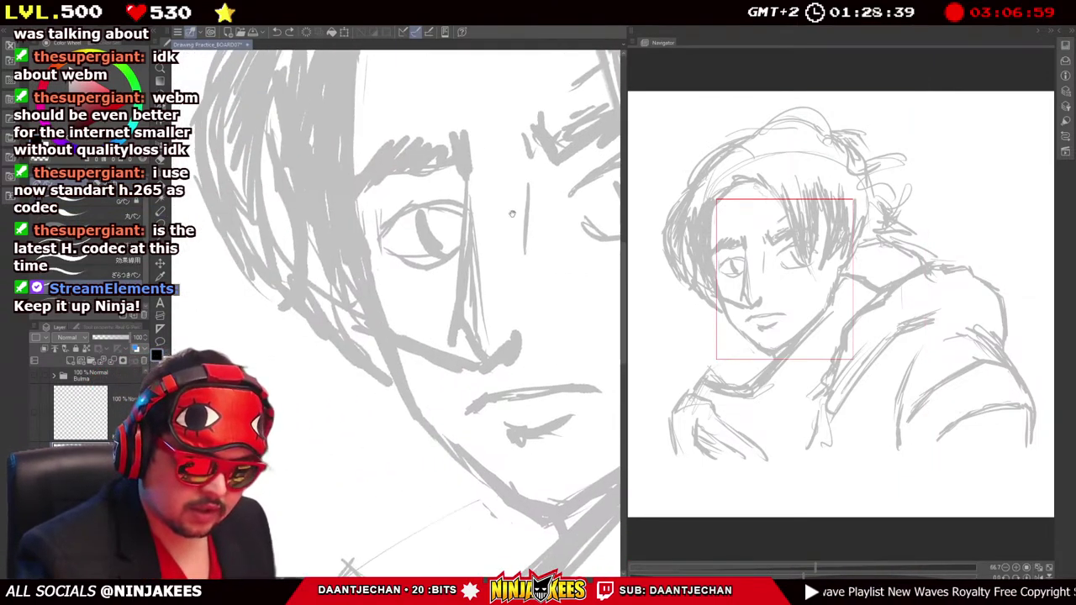
key(p)
mouse_move(484, 184)
mouse_down()
mouse_move(477, 156)
mouse_move(478, 204)
mouse_move(480, 194)
mouse_up()
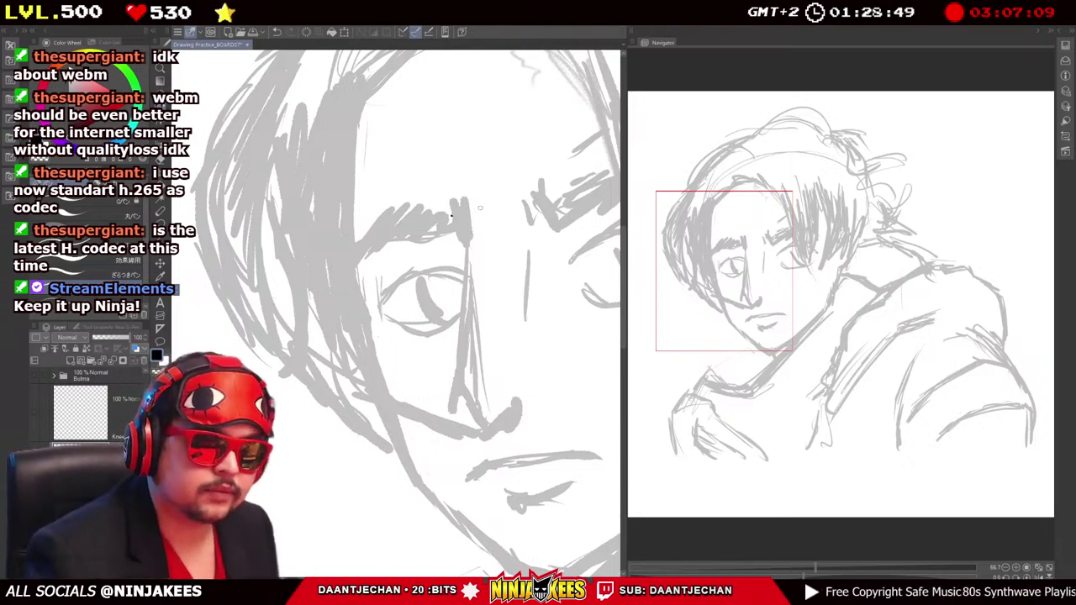
drag(477, 239, 470, 160)
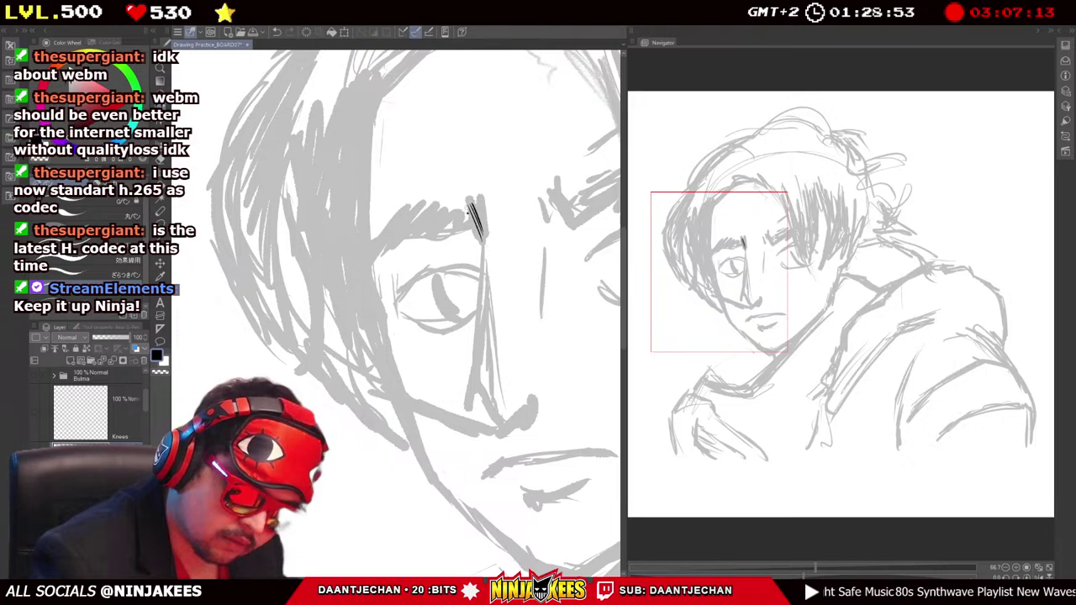
drag(477, 239, 465, 184)
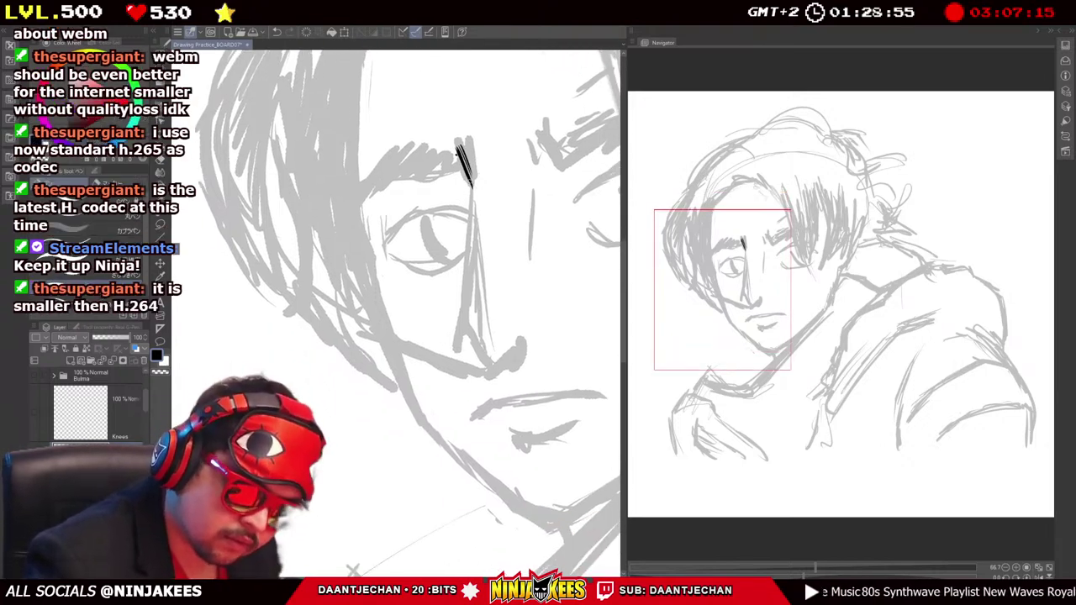
Ink the nose bridge down from the brow and the angled line under the nose, leaving a gap and thickening the bend.
mouse_move(481, 314)
mouse_down()
mouse_move(443, 197)
mouse_move(450, 243)
mouse_up()
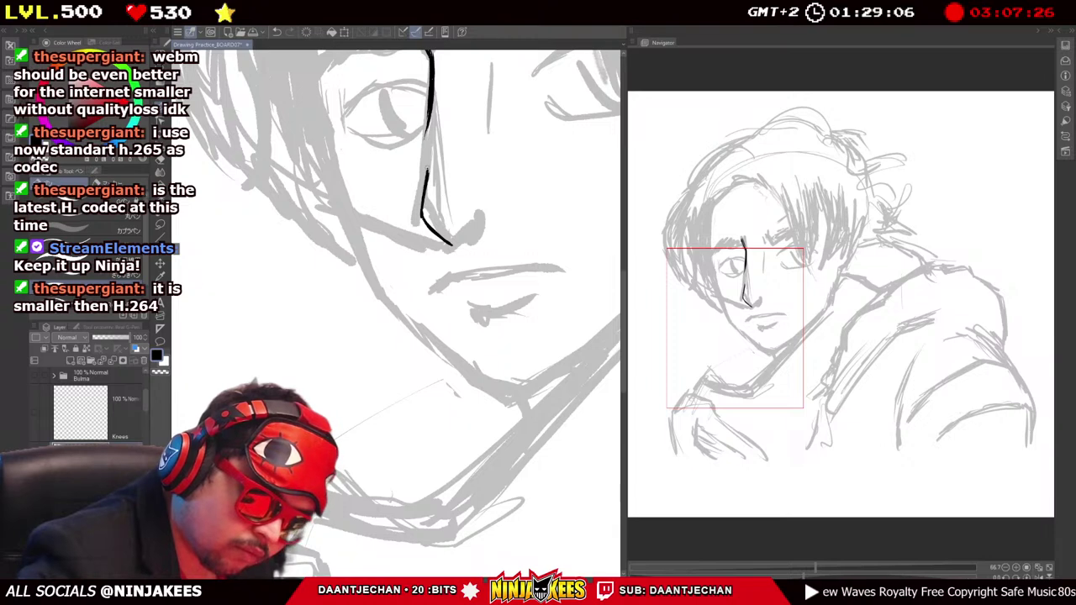
drag(449, 171, 464, 192)
drag(444, 112, 436, 157)
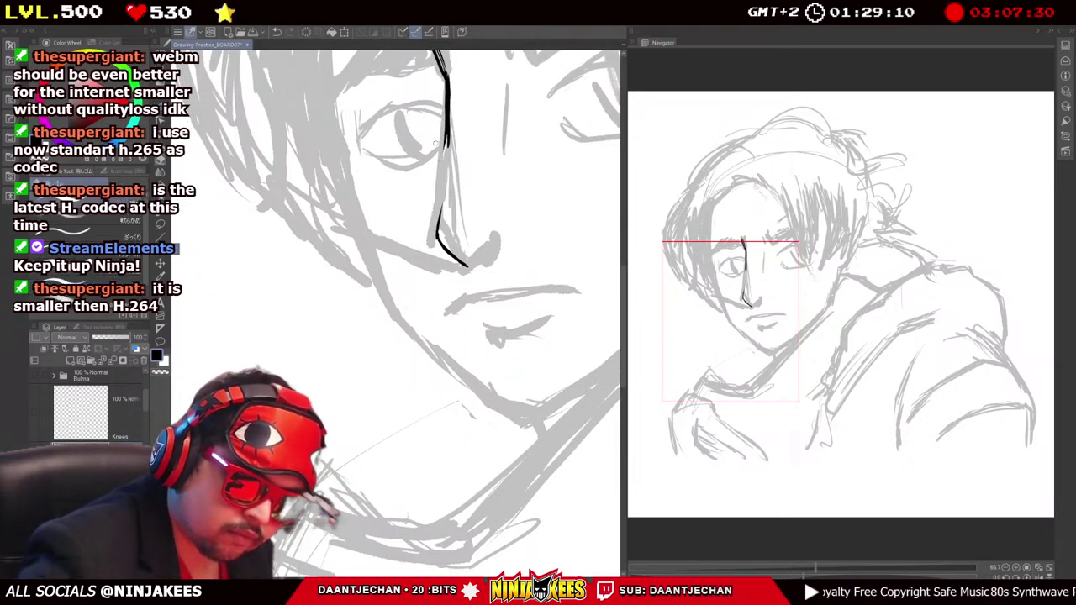
drag(462, 252, 446, 201)
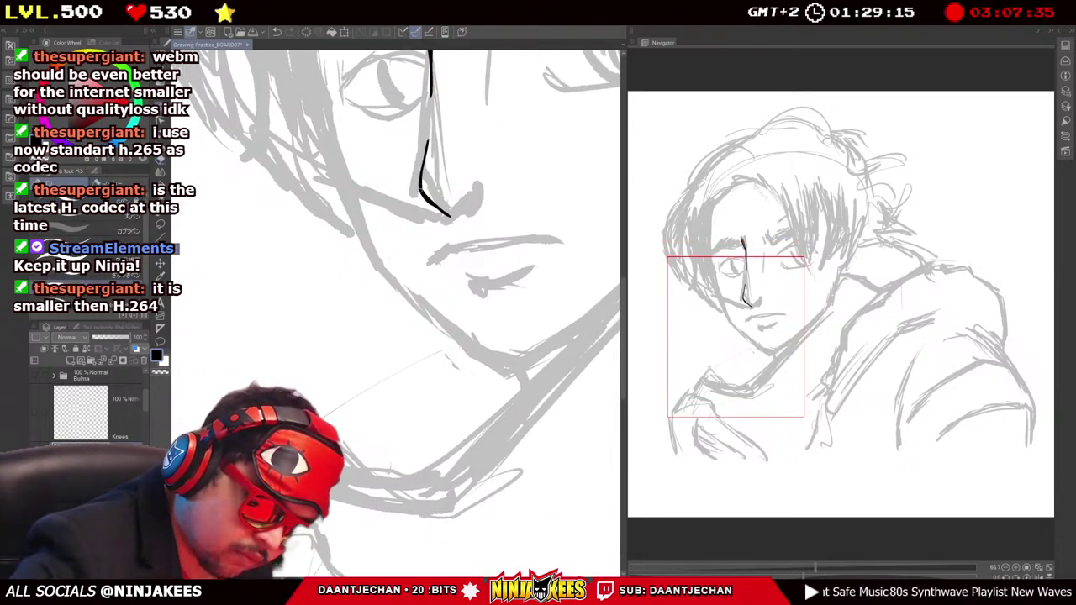
mouse_move(446, 202)
mouse_down()
mouse_move(435, 281)
mouse_move(472, 293)
mouse_up()
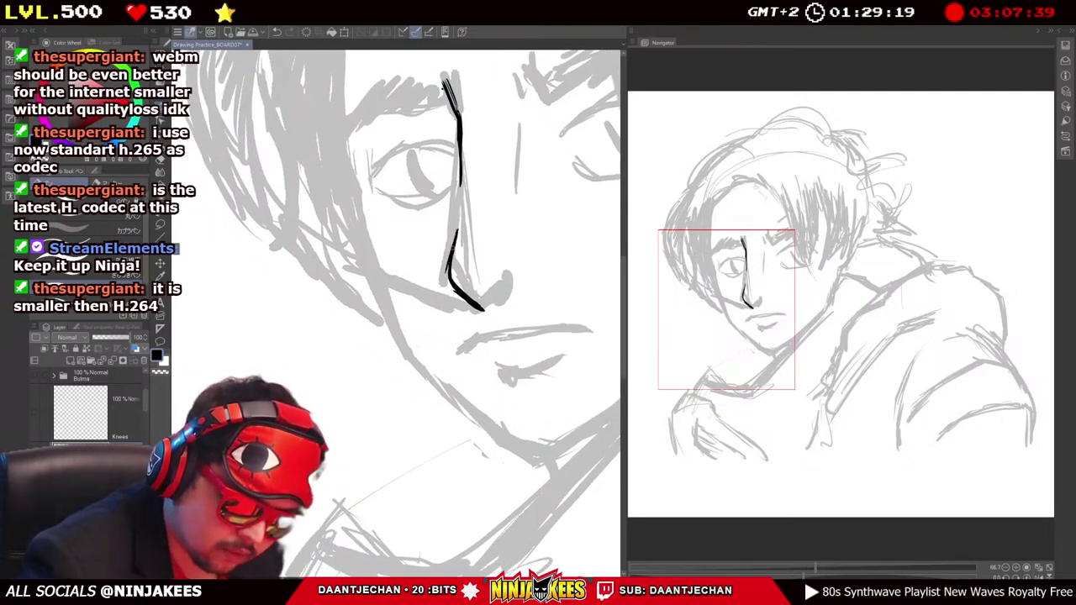
drag(446, 272, 457, 294)
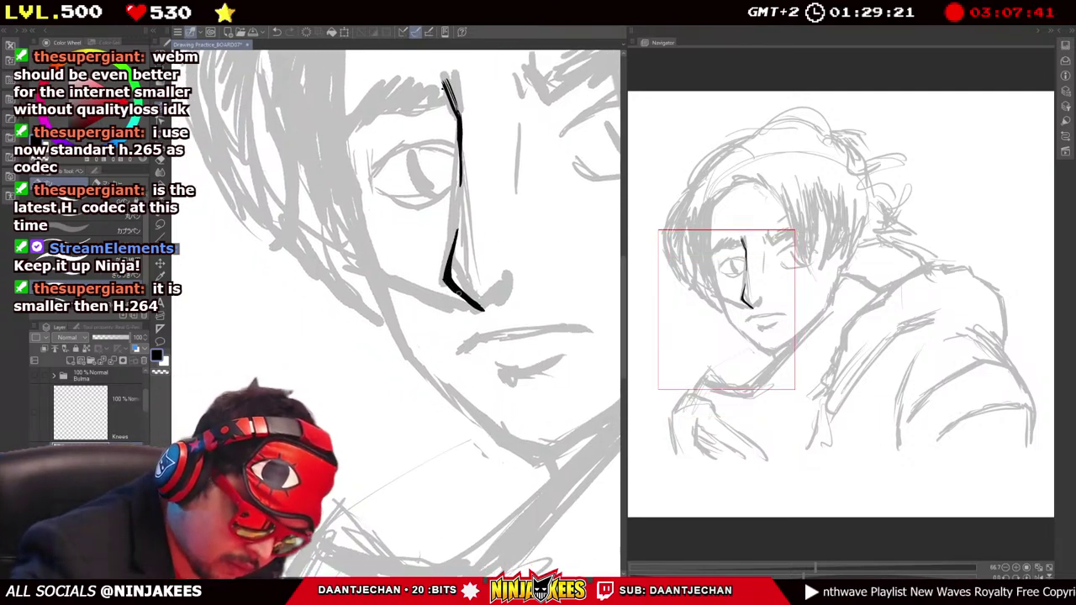
mouse_move(443, 80)
mouse_down()
mouse_move(444, 156)
mouse_move(432, 84)
mouse_move(451, 156)
mouse_move(481, 190)
mouse_up()
Outline the near eyebrow in black from its hatched outer end by the hair to the top of the nose bridge.
mouse_move(500, 225)
mouse_down()
mouse_move(534, 242)
mouse_move(509, 186)
mouse_move(603, 198)
mouse_up()
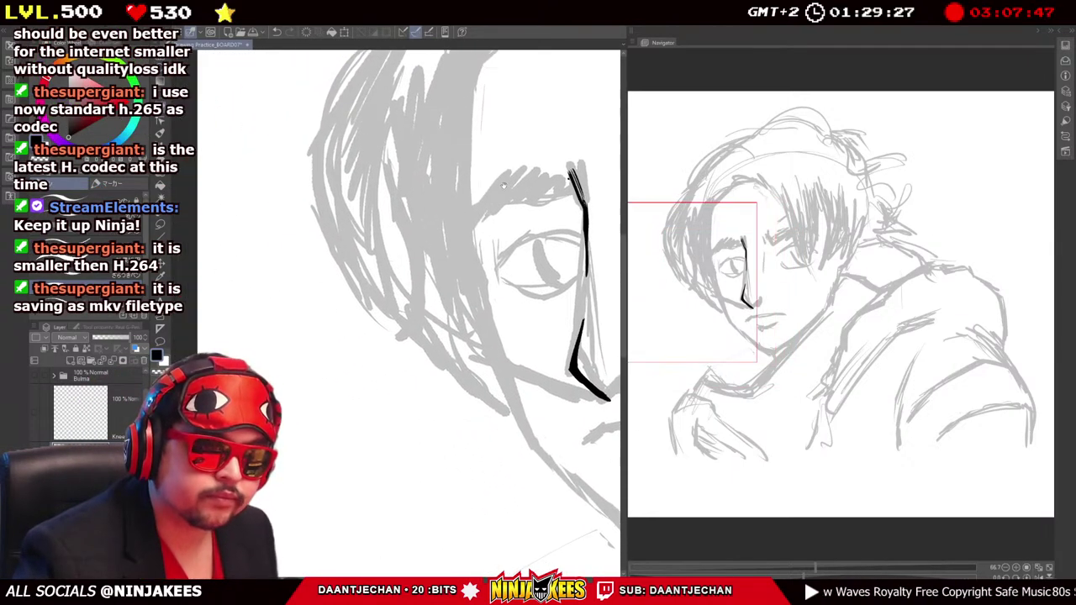
drag(481, 201, 443, 234)
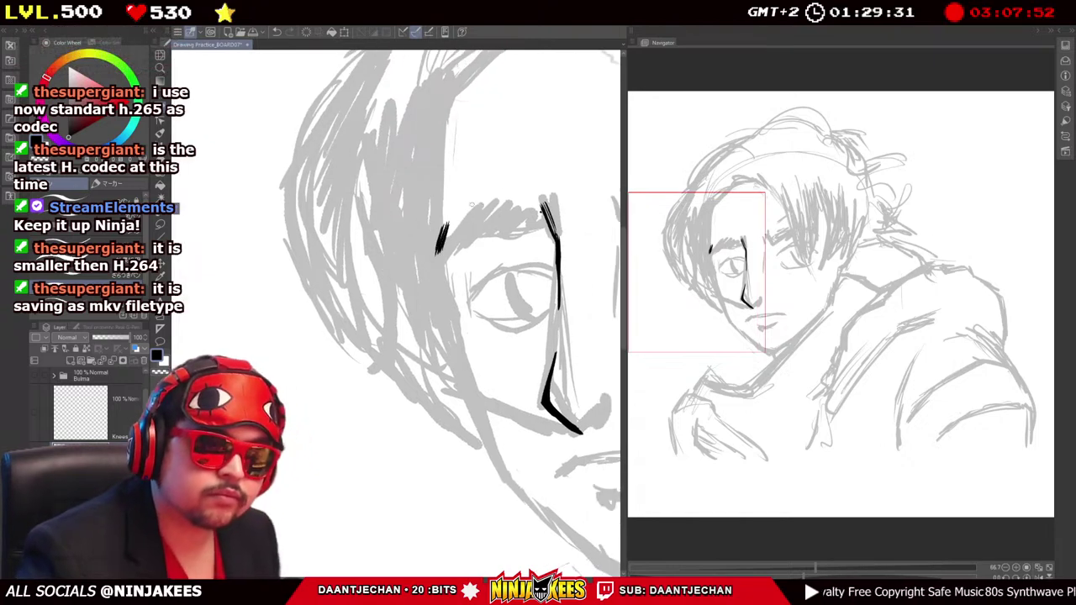
drag(521, 197, 425, 172)
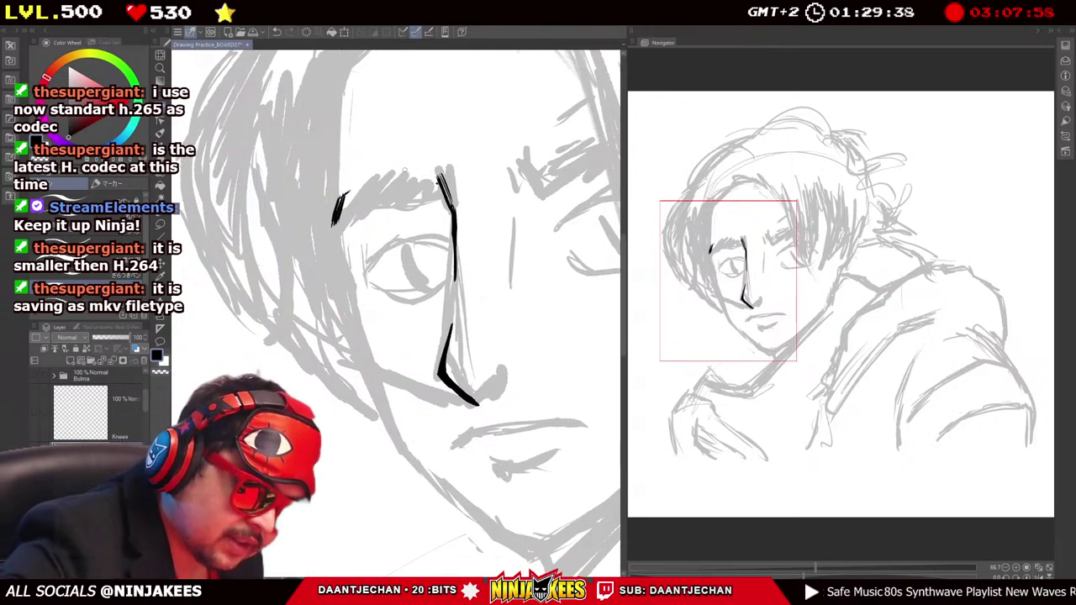
drag(425, 171, 411, 146)
scroll(412, 144, up, 2)
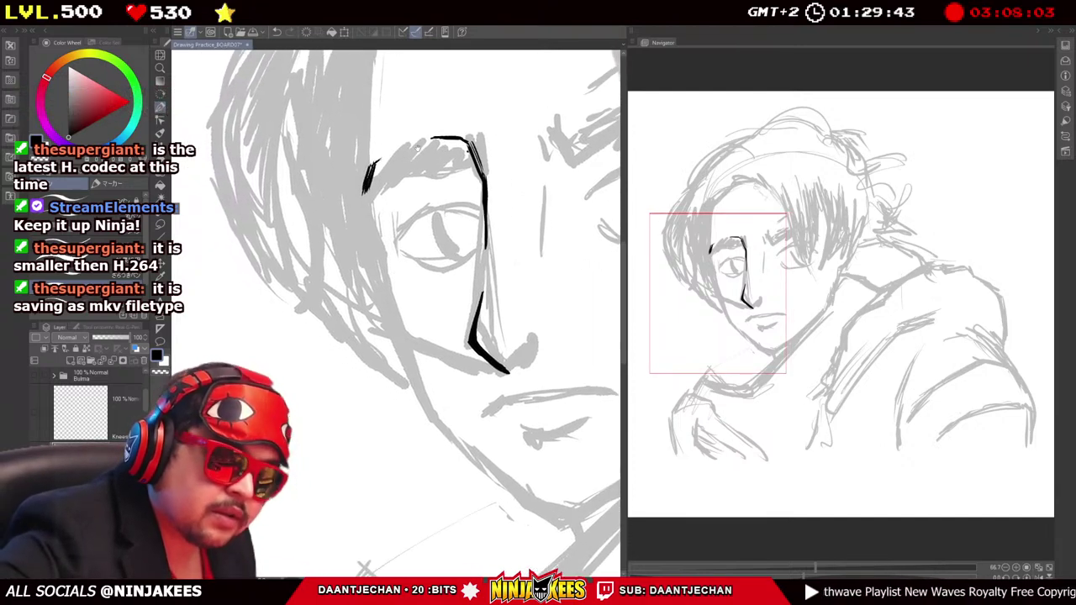
scroll(412, 145, down, 2)
scroll(402, 155, up, 2)
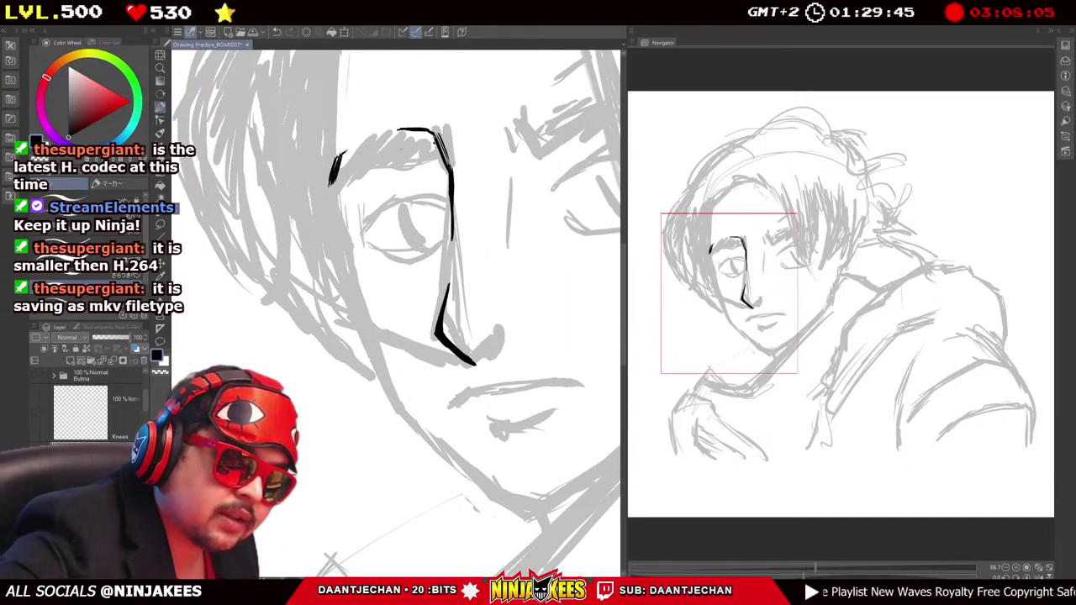
scroll(395, 155, up, 1)
scroll(383, 158, down, 3)
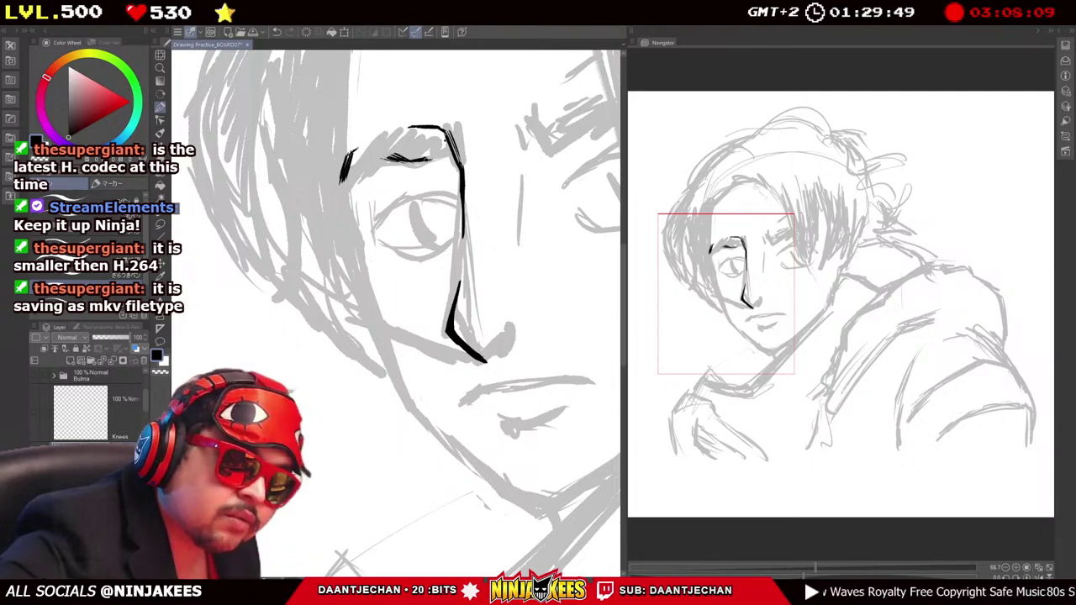
scroll(404, 159, up, 2)
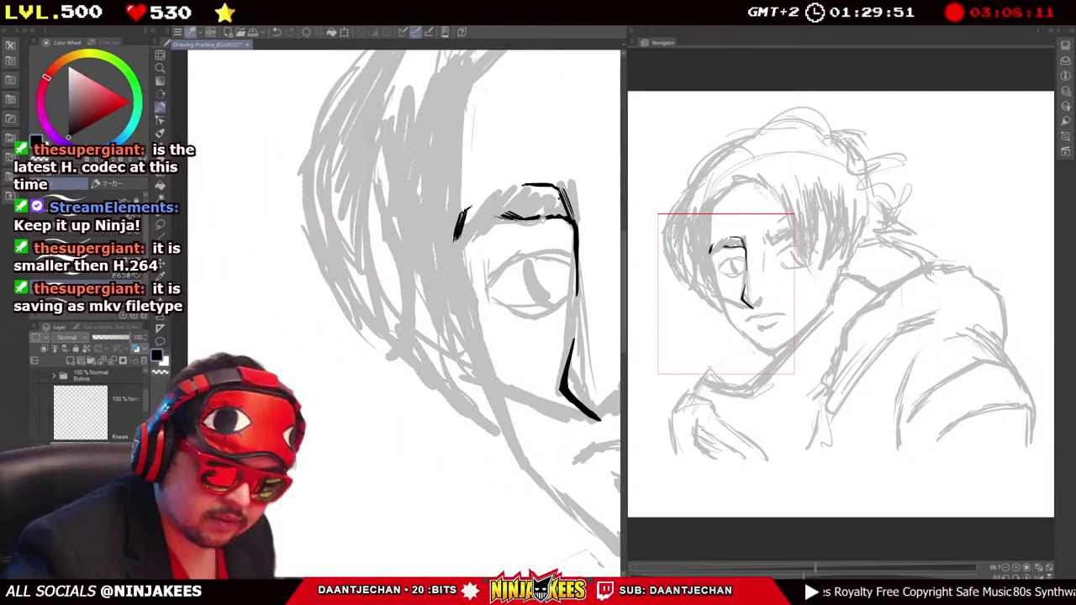
scroll(403, 160, down, 2)
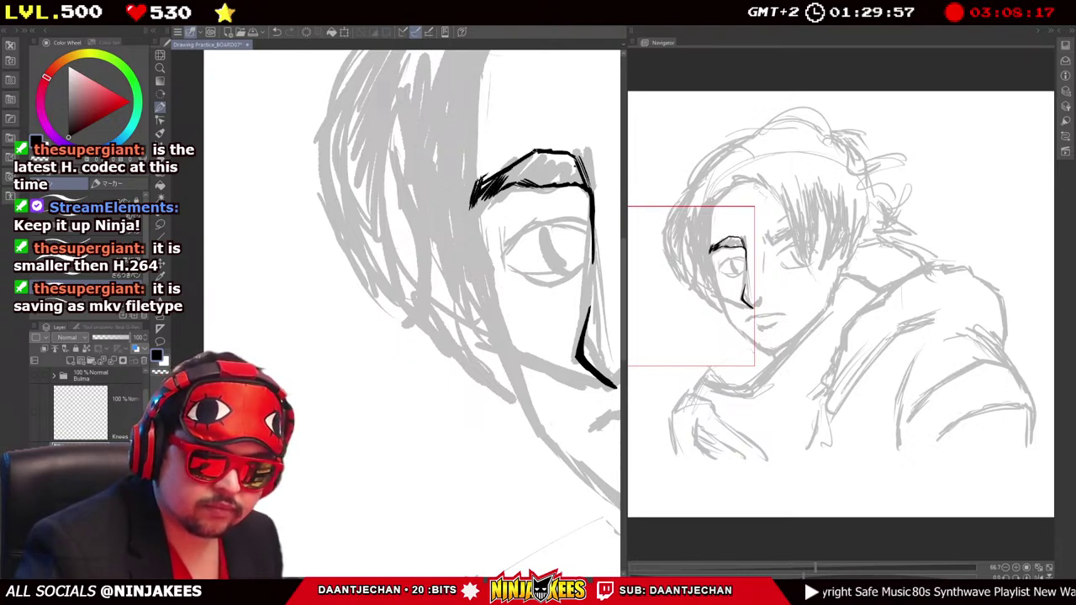
Thicken and feather the ends of the near eyebrow with short strokes, and fill its interior solid black.
scroll(404, 294, right, 2)
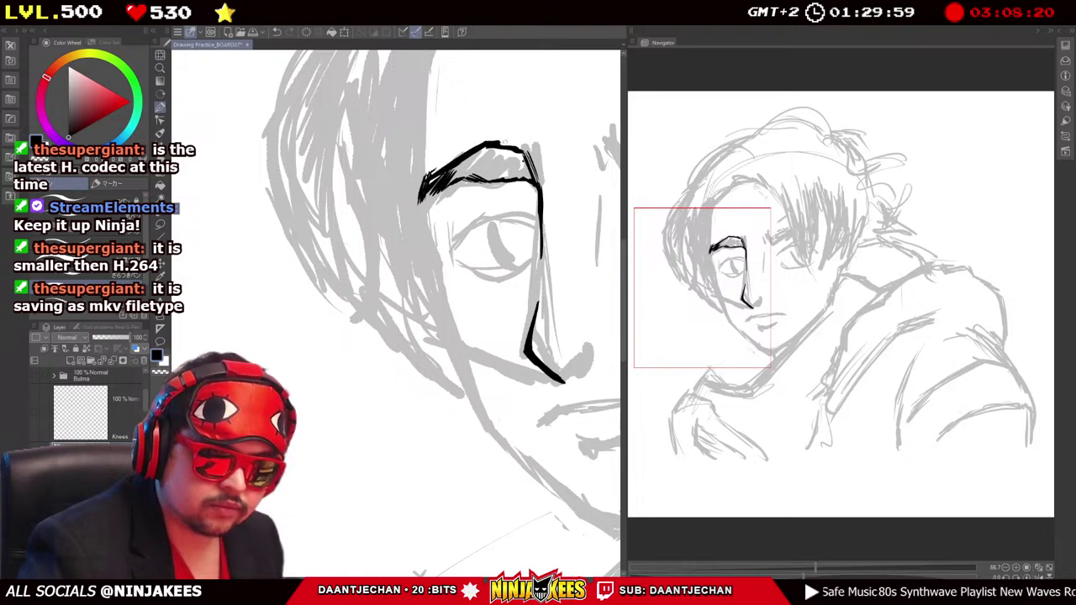
scroll(403, 294, right, 2)
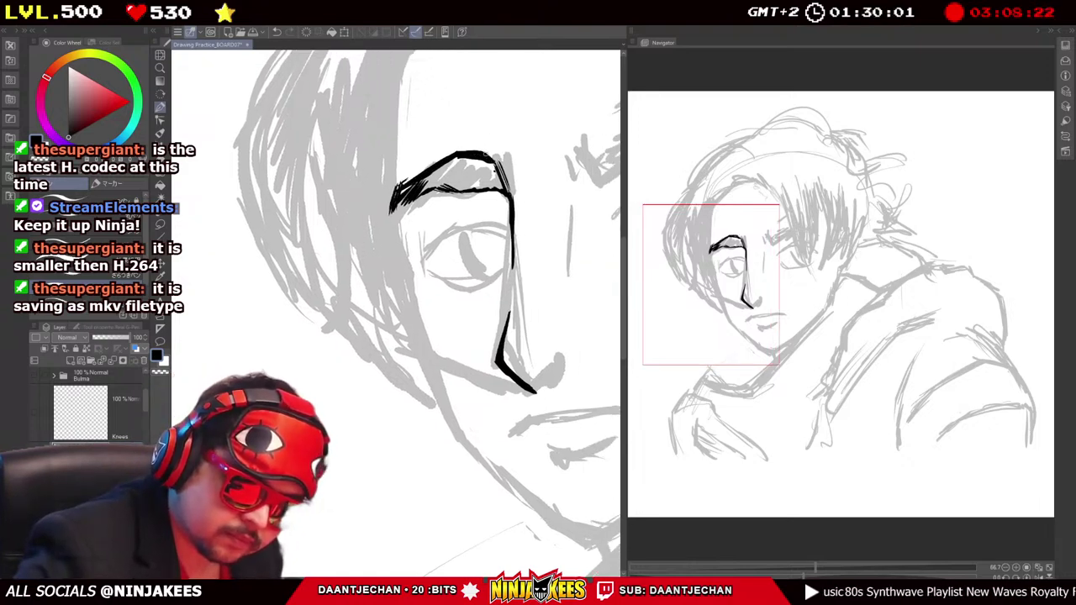
scroll(506, 204, up, 2)
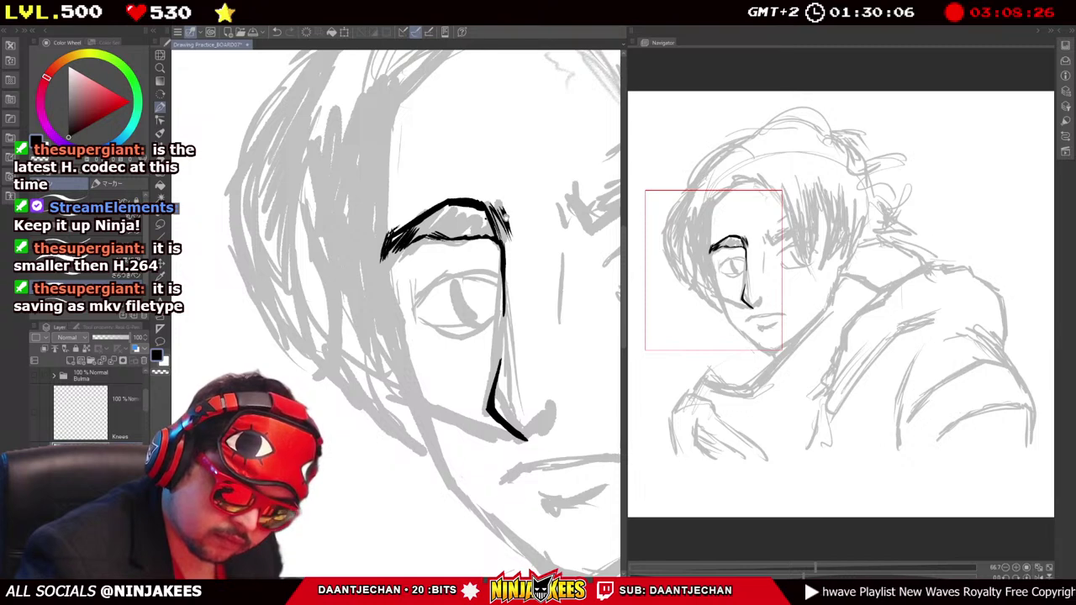
scroll(422, 313, left, 2)
scroll(404, 311, right, 2)
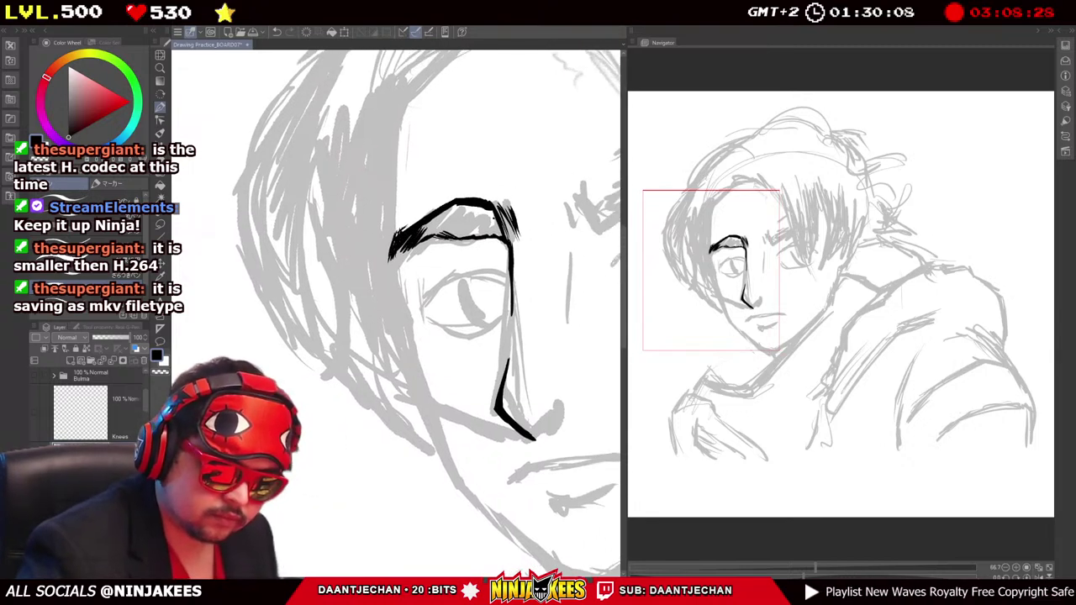
scroll(404, 311, up, 2)
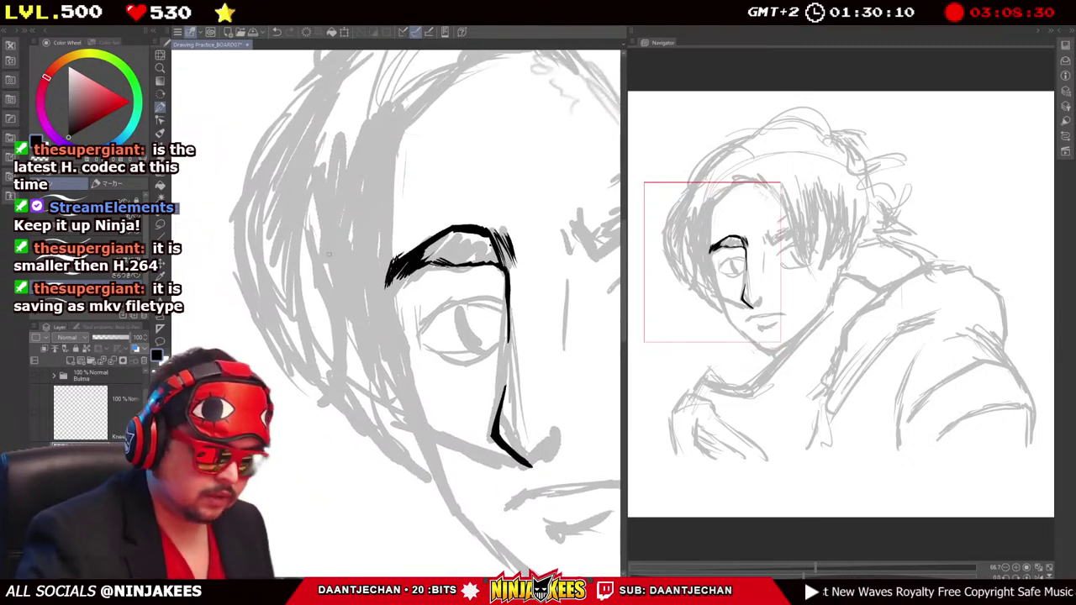
drag(424, 256, 496, 240)
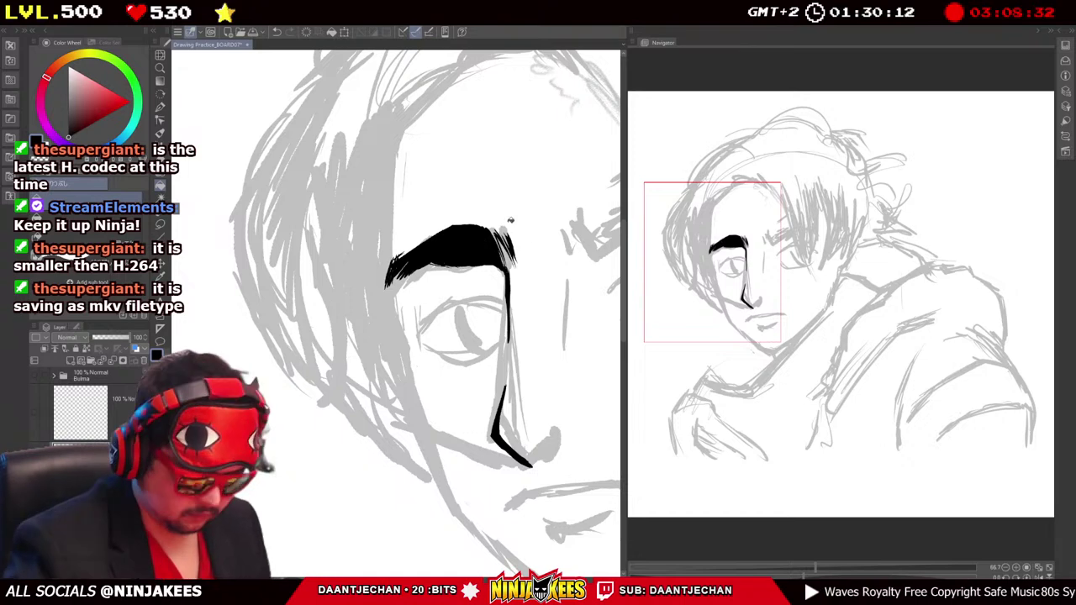
Ink short frown creases on the forehead above the near eyebrow's inner end and a thin diagonal line above its outer half.
scroll(521, 251, right, 2)
scroll(520, 252, down, 2)
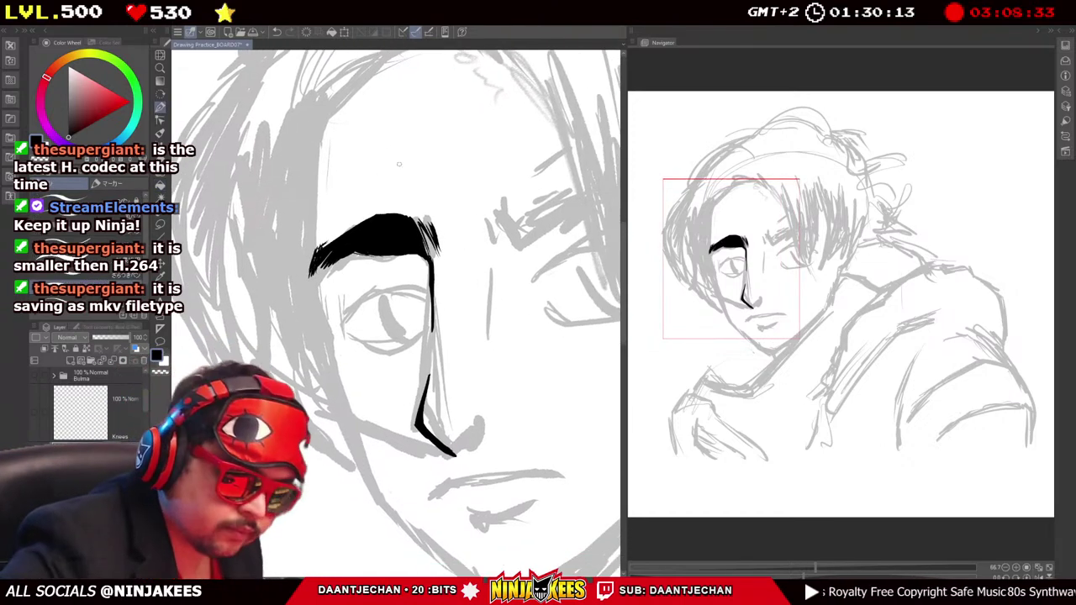
drag(421, 183, 425, 202)
drag(336, 192, 424, 213)
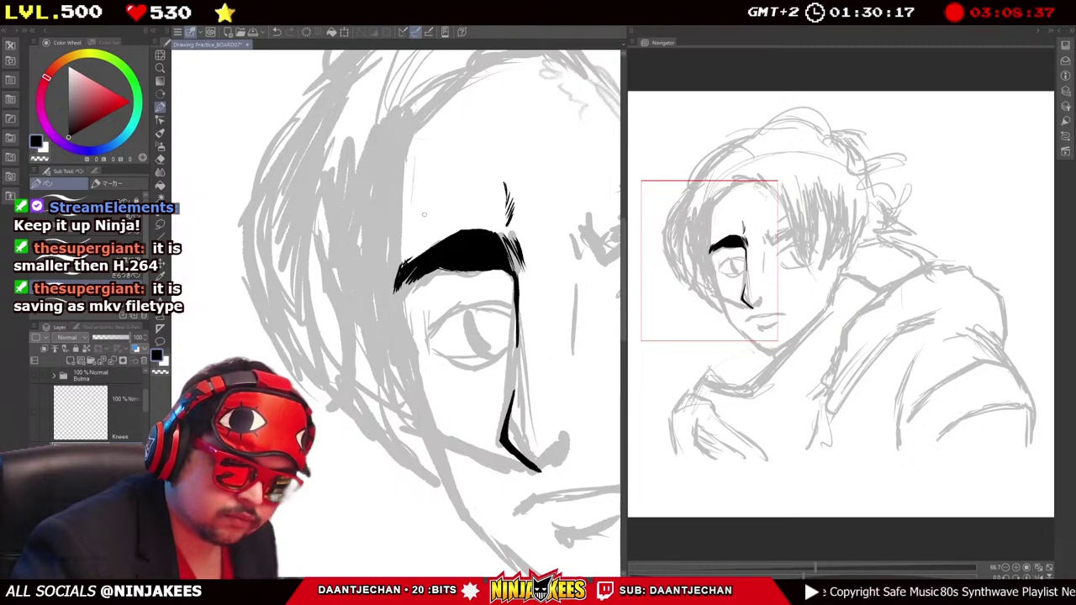
scroll(503, 186, right, 3)
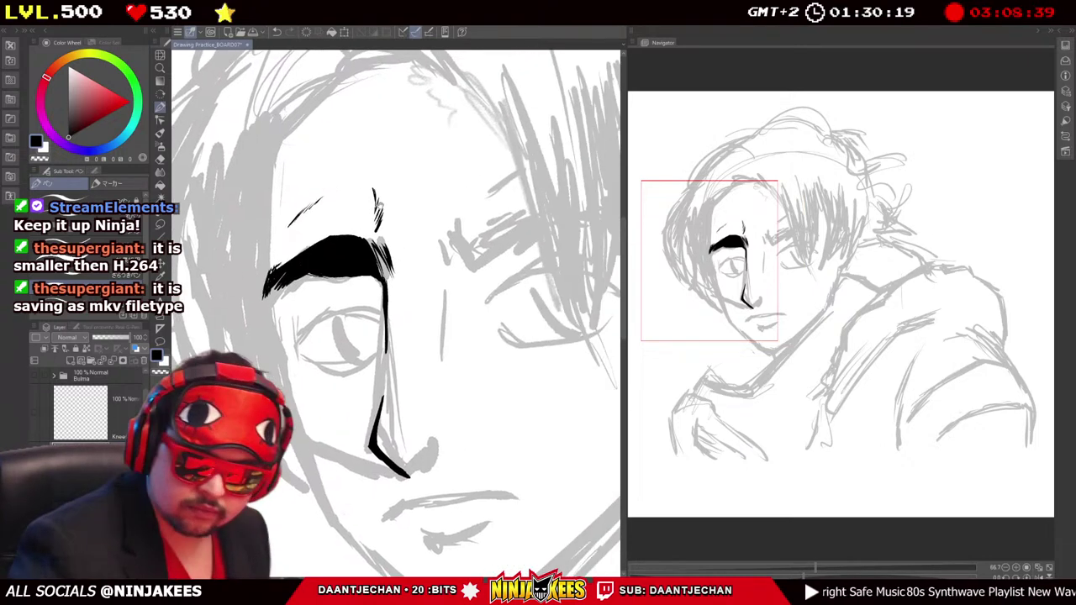
Ink the near eye's upper eyelid in black as a thick arch from the flicked outer corner to the nose bridge.
scroll(503, 186, down, 3)
scroll(502, 185, down, 3)
scroll(502, 185, left, 3)
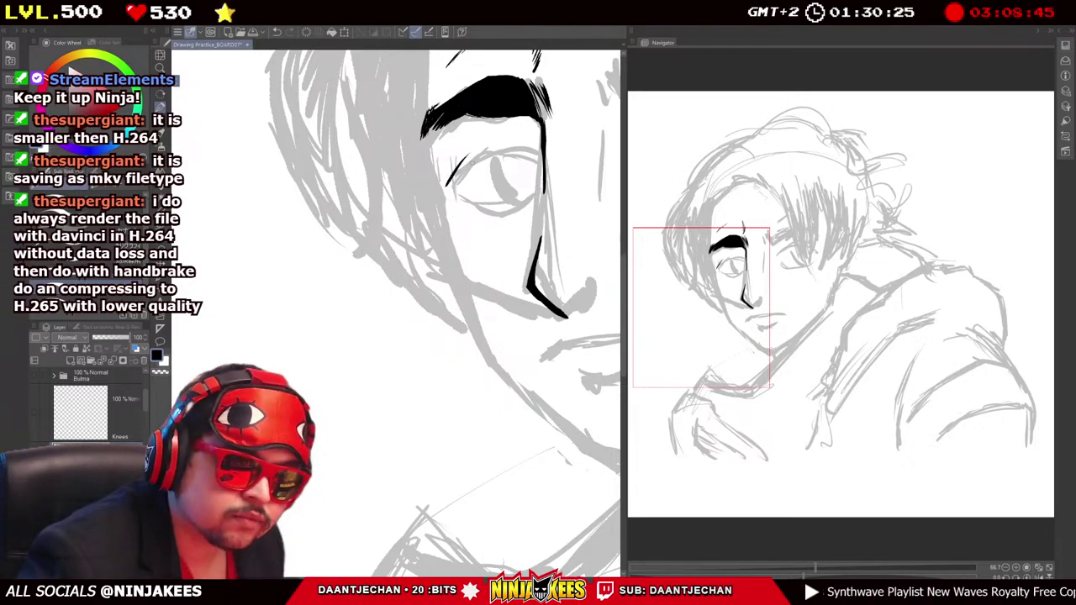
scroll(444, 266, up, 1)
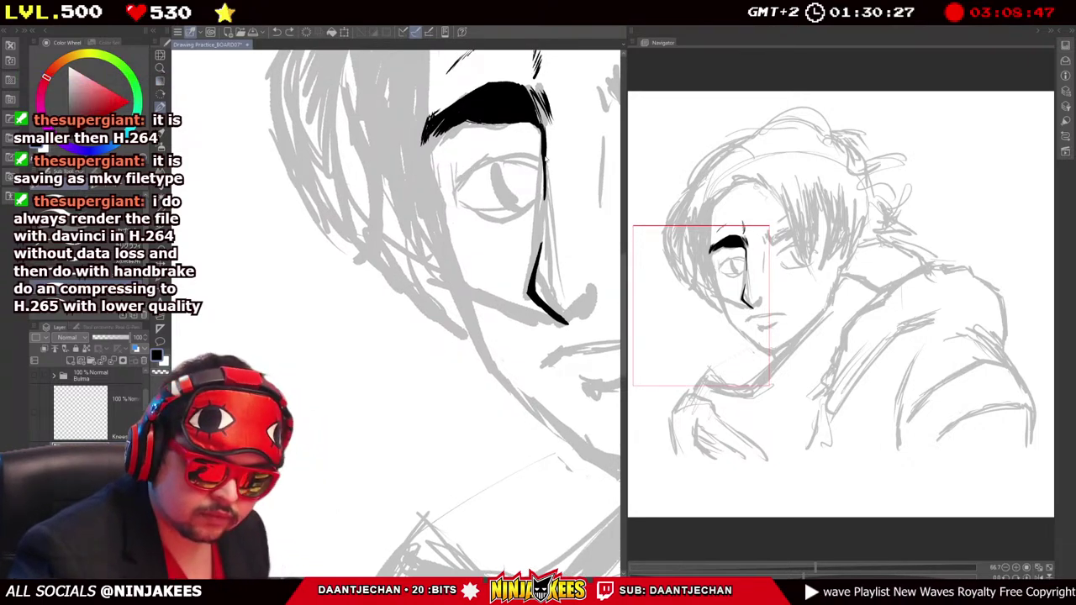
scroll(466, 128, right, 2)
mouse_move(452, 141)
mouse_down()
mouse_move(532, 171)
mouse_move(595, 152)
mouse_move(537, 106)
mouse_move(522, 110)
mouse_move(515, 138)
mouse_up()
drag(586, 162, 467, 181)
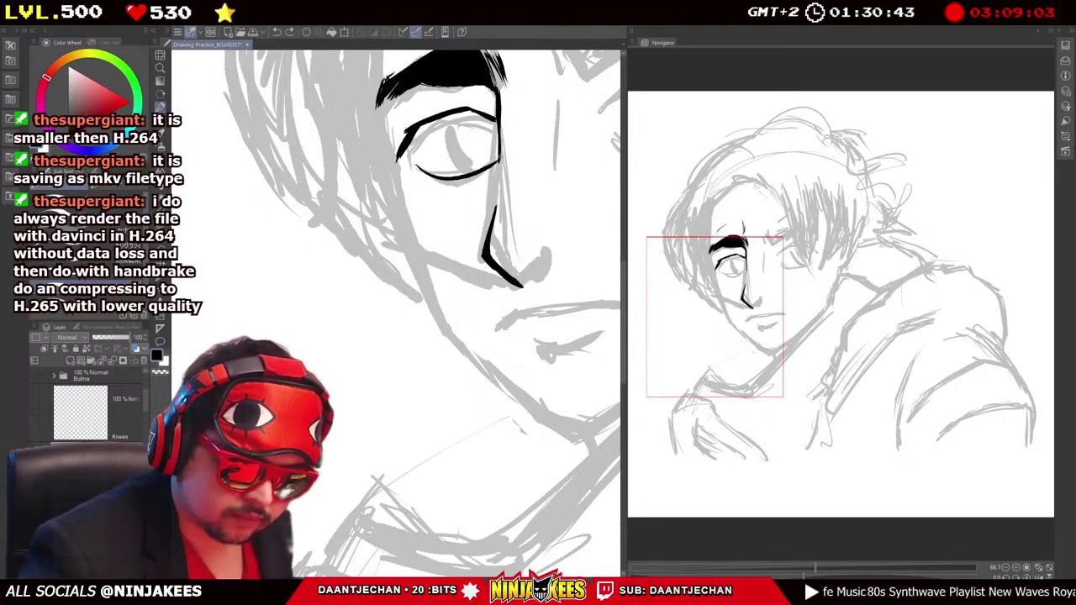
Redraw the near eye's lower eyelid as a shallow black curve running from near the outer corner toward the nose bridge.
mouse_move(413, 171)
mouse_down()
mouse_move(496, 166)
mouse_move(443, 180)
mouse_move(488, 166)
mouse_up()
key(ctrl+z)
key(ctrl+z)
key(ctrl+z)
drag(414, 171, 491, 166)
key(ctrl+z)
mouse_move(416, 172)
mouse_down()
mouse_move(444, 182)
mouse_move(472, 178)
mouse_up()
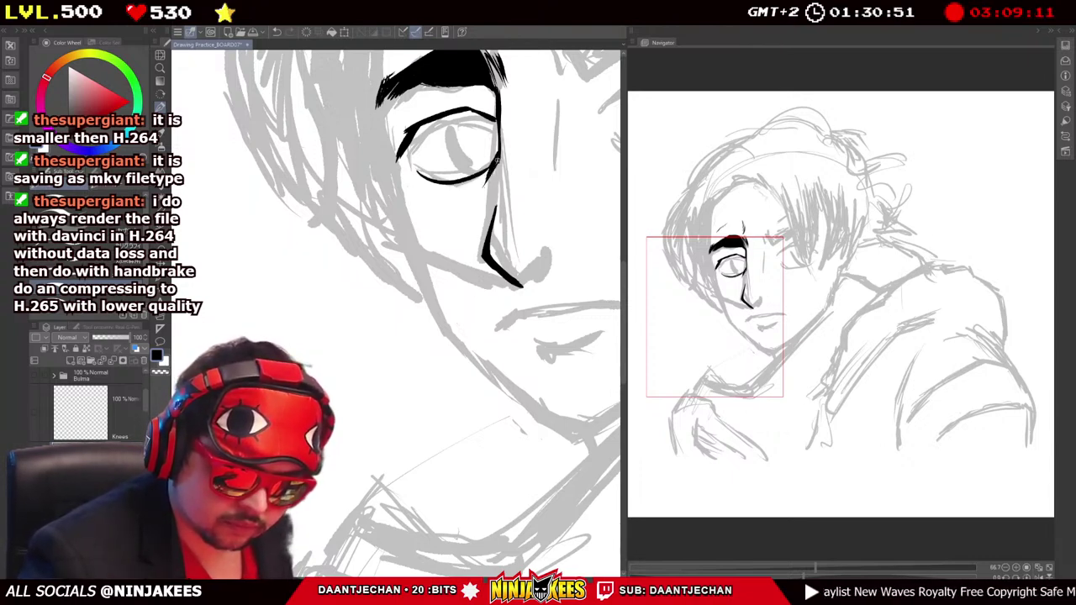
Thicken the near eye's inner corner along the nose bridge and hatch short lash strokes beneath the lower eyelid.
scroll(395, 303, left, 1)
drag(523, 137, 518, 164)
scroll(523, 162, up, 1)
scroll(537, 182, down, 1)
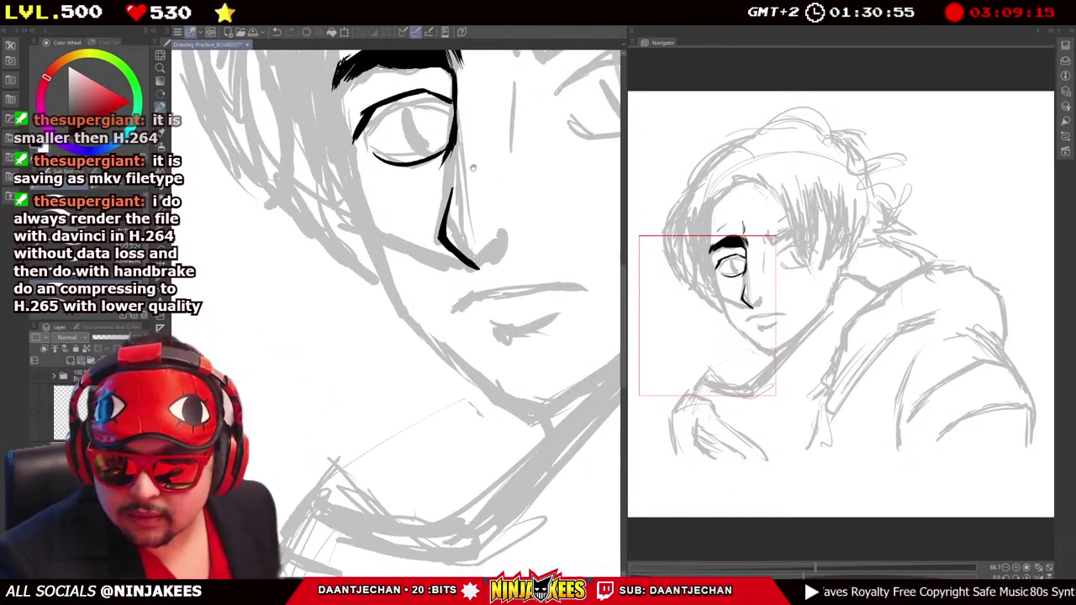
mouse_move(536, 182)
mouse_down()
mouse_move(501, 131)
mouse_move(505, 198)
mouse_up()
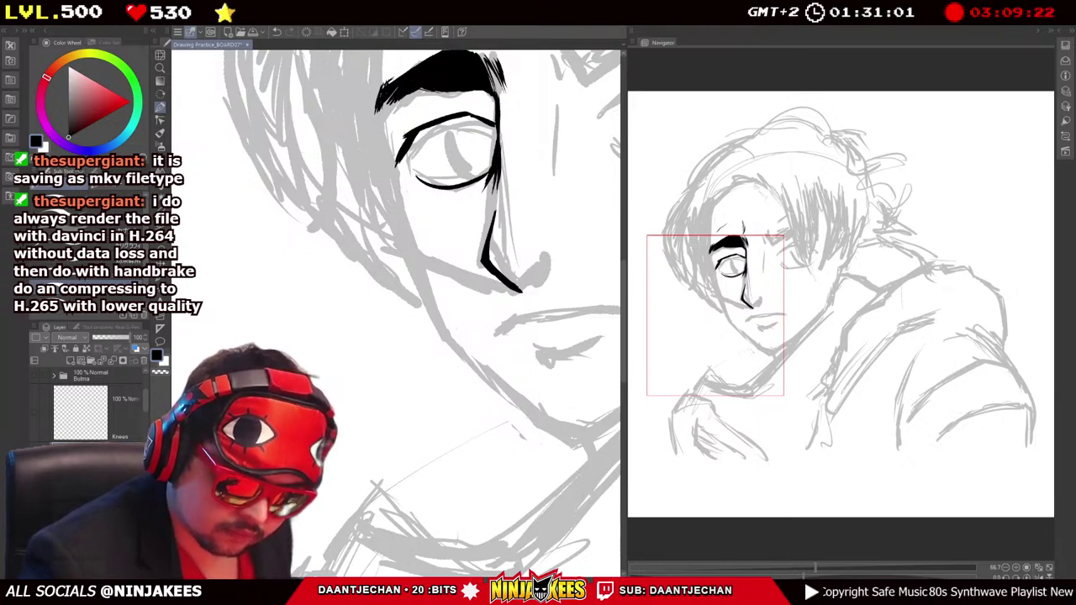
mouse_move(497, 153)
mouse_down()
mouse_move(543, 105)
mouse_move(563, 100)
mouse_move(587, 40)
mouse_move(563, 100)
mouse_move(581, 114)
mouse_up()
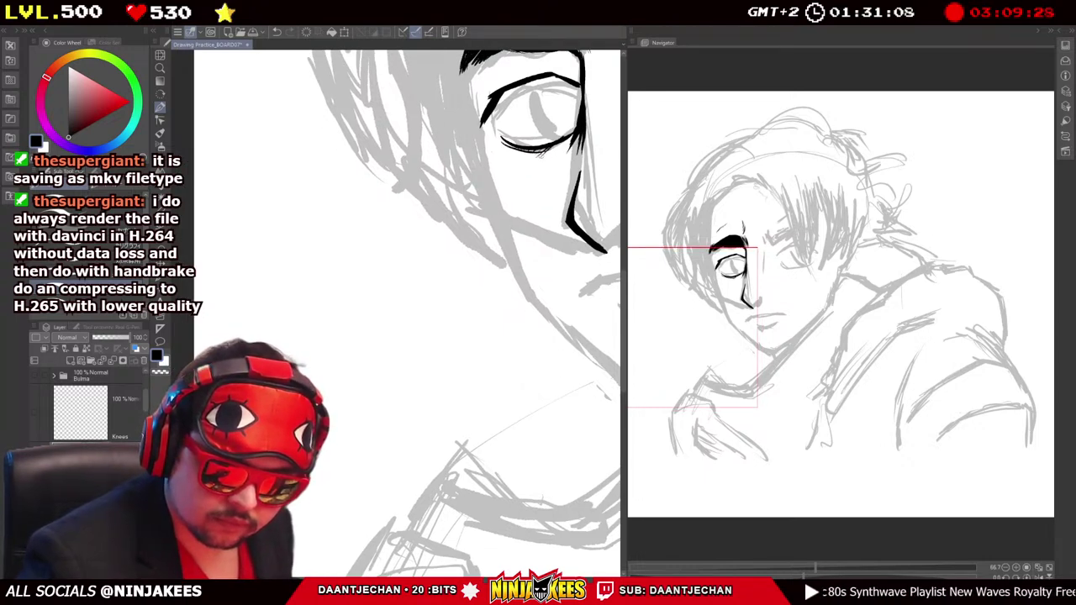
drag(551, 156, 577, 139)
scroll(538, 143, up, 3)
scroll(538, 143, down, 3)
scroll(404, 252, up, 1)
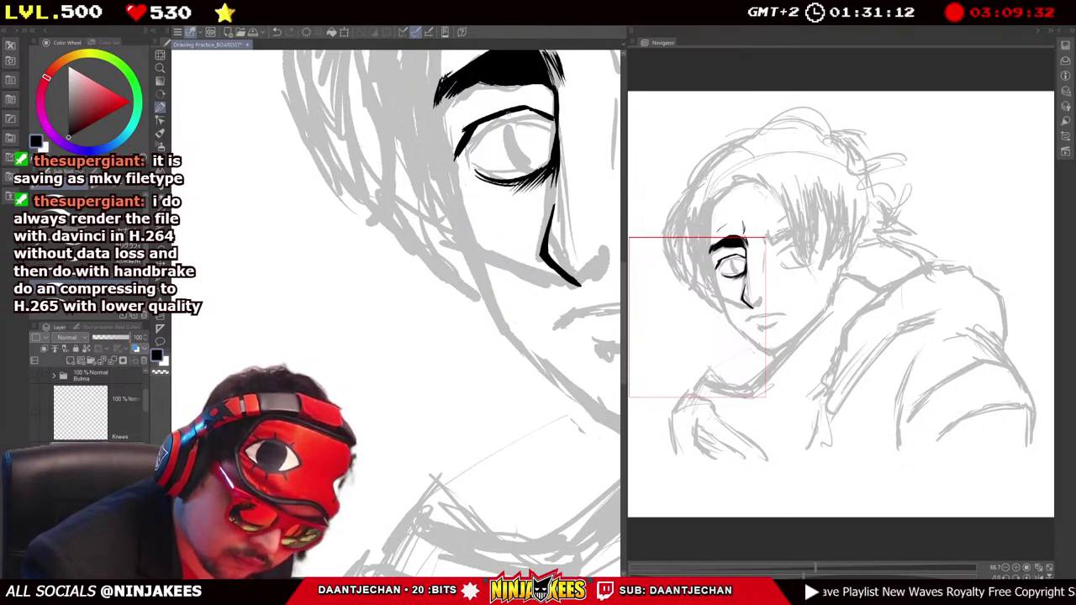
Ink the near eye's iris edge down from the upper eyelid, curving it inward around a highlight notch to the lower eyelid.
drag(511, 114, 500, 133)
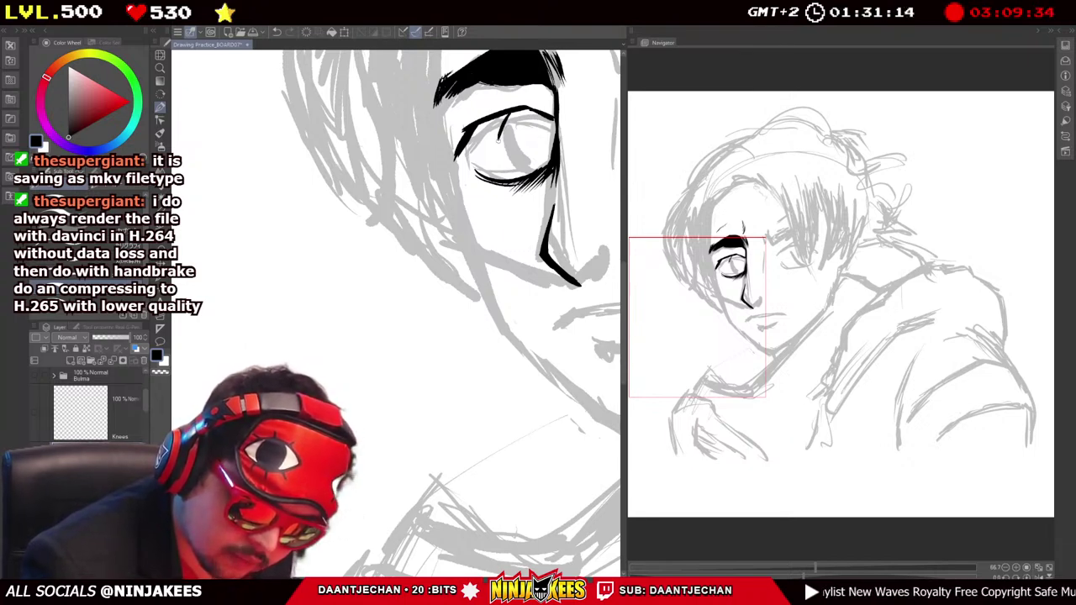
scroll(403, 252, up, 1)
drag(494, 148, 498, 165)
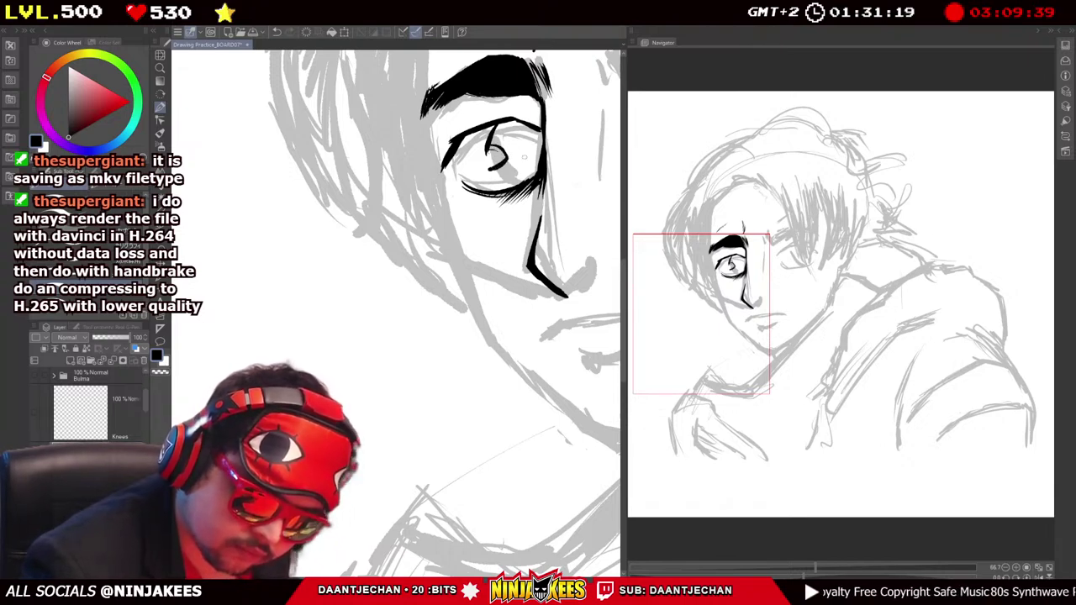
drag(494, 163, 509, 169)
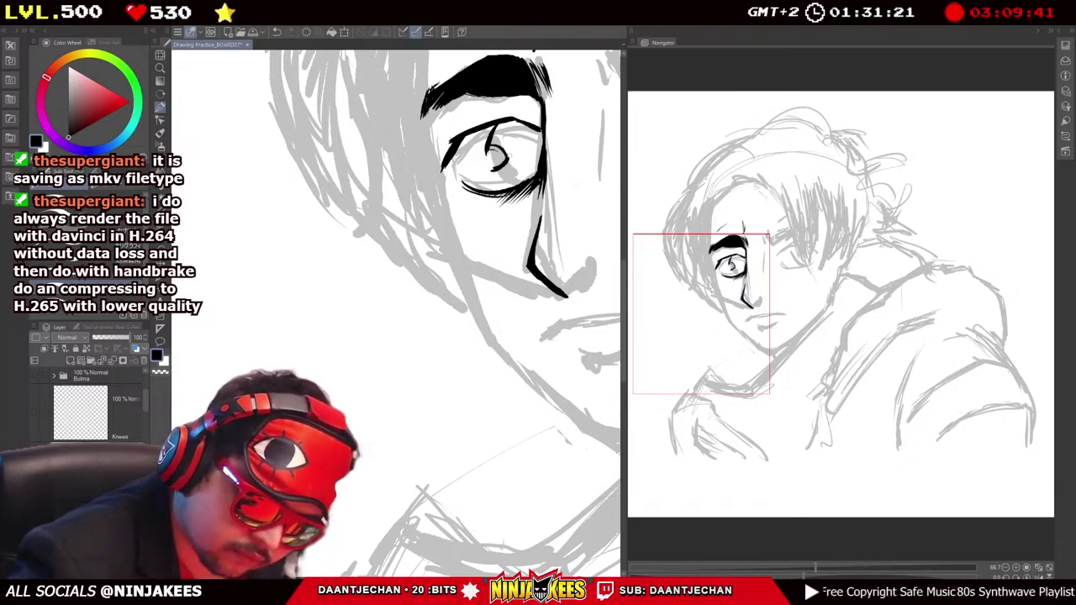
scroll(395, 303, down, 1)
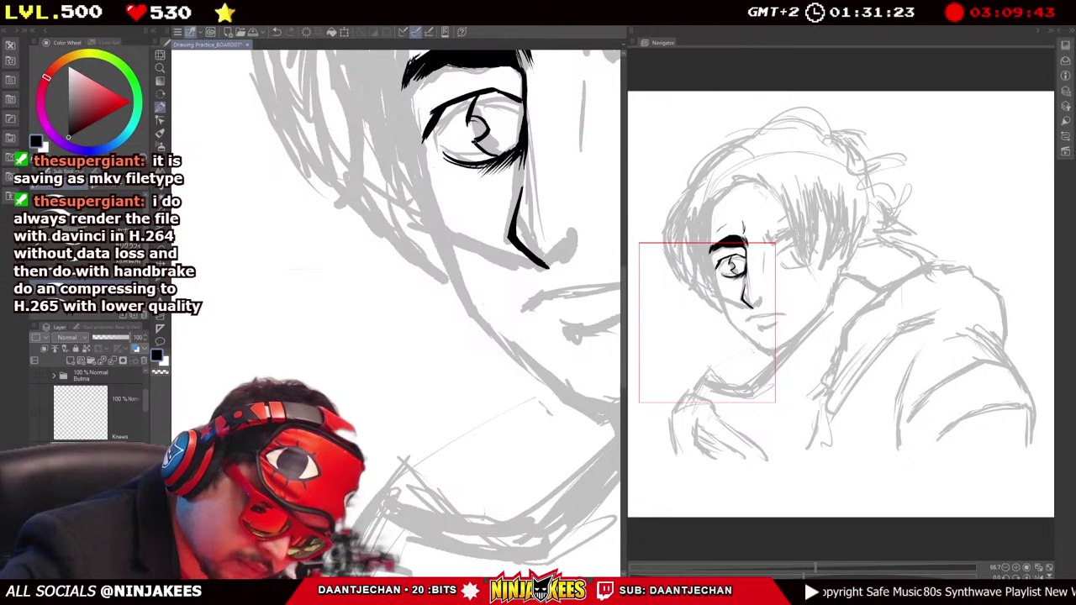
scroll(395, 303, up, 1)
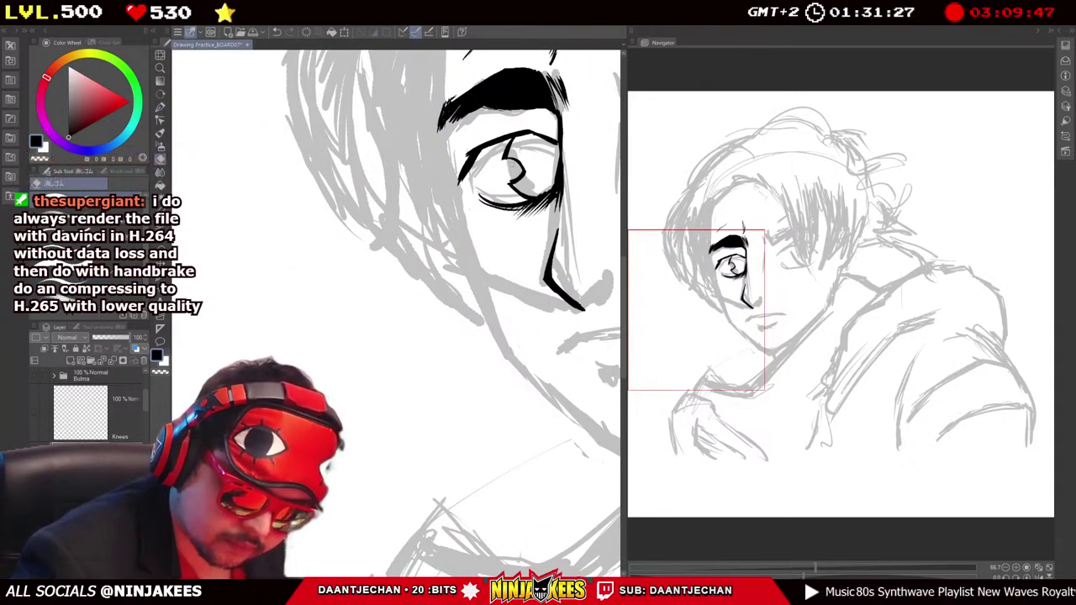
scroll(395, 303, down, 1)
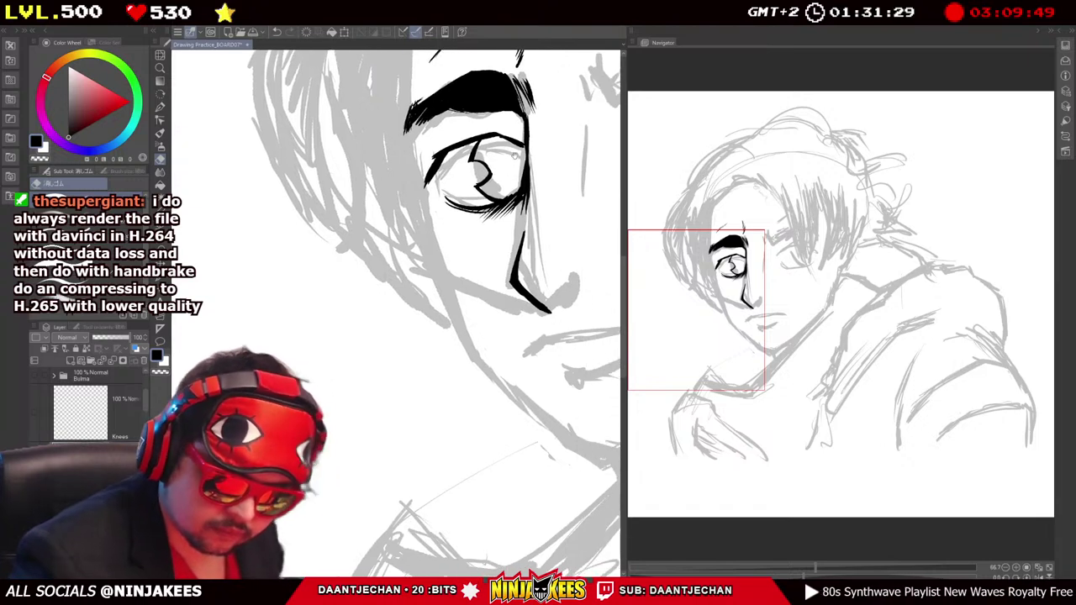
scroll(395, 302, down, 1)
Draw an oval pupil inside the near iris and darken it with scribbled strokes, leaving small light specks.
drag(472, 134, 494, 150)
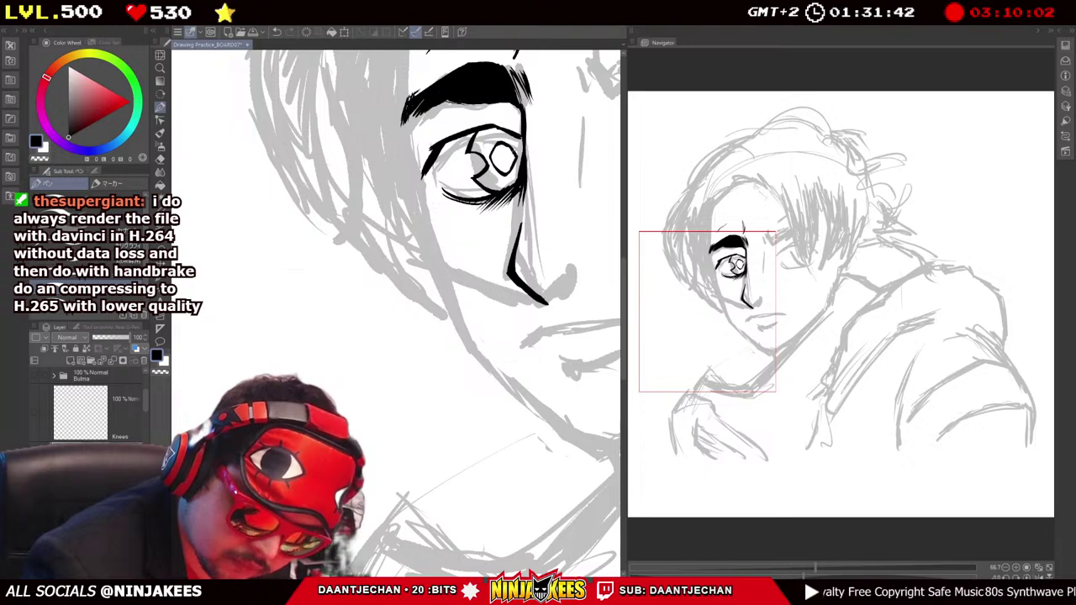
drag(395, 302, 404, 307)
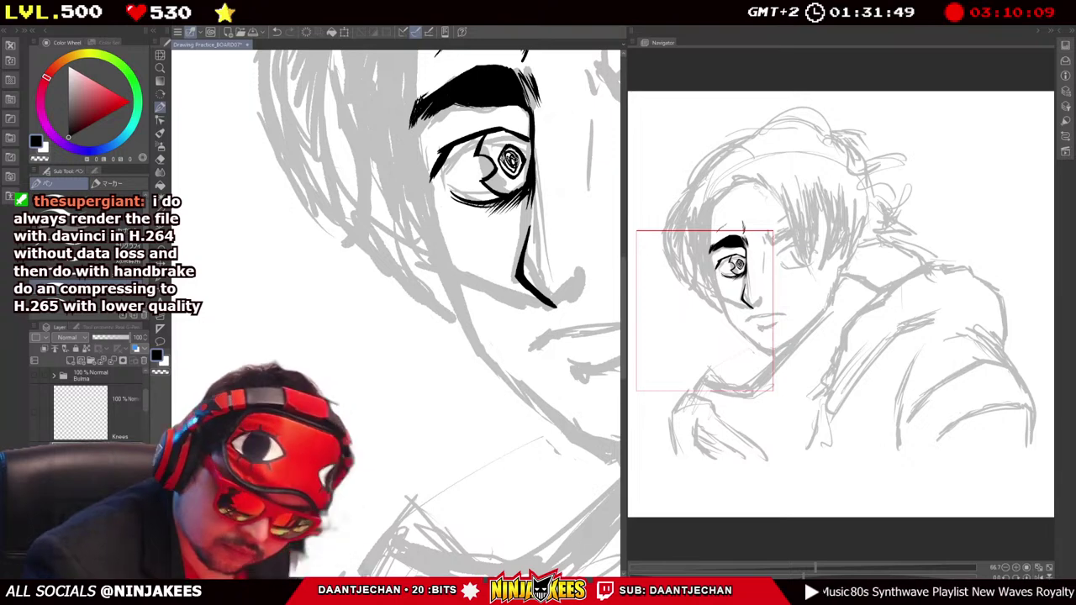
scroll(396, 303, up, 2)
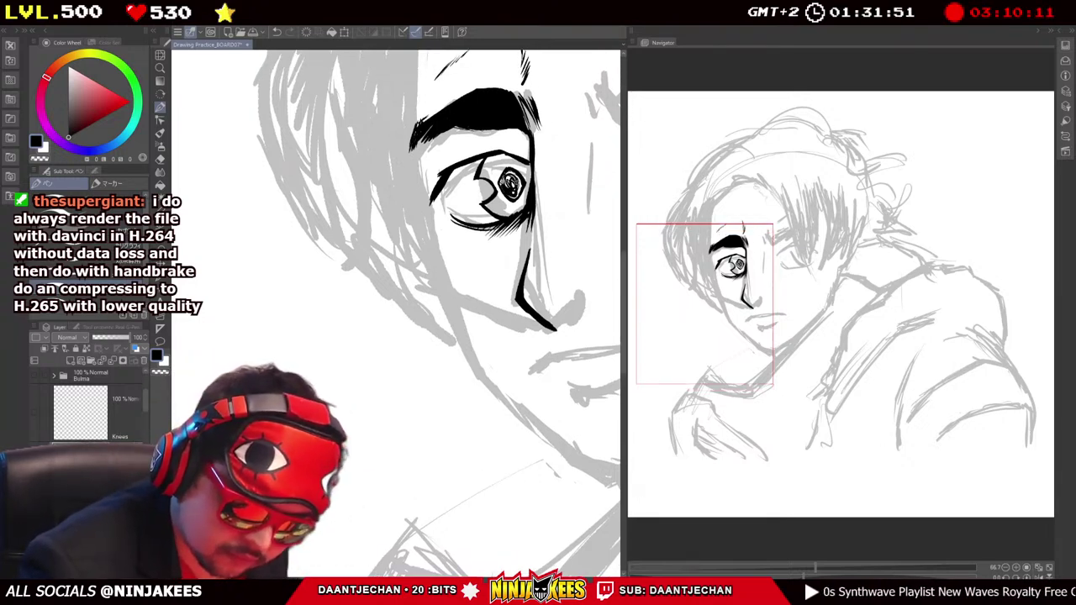
scroll(395, 302, down, 2)
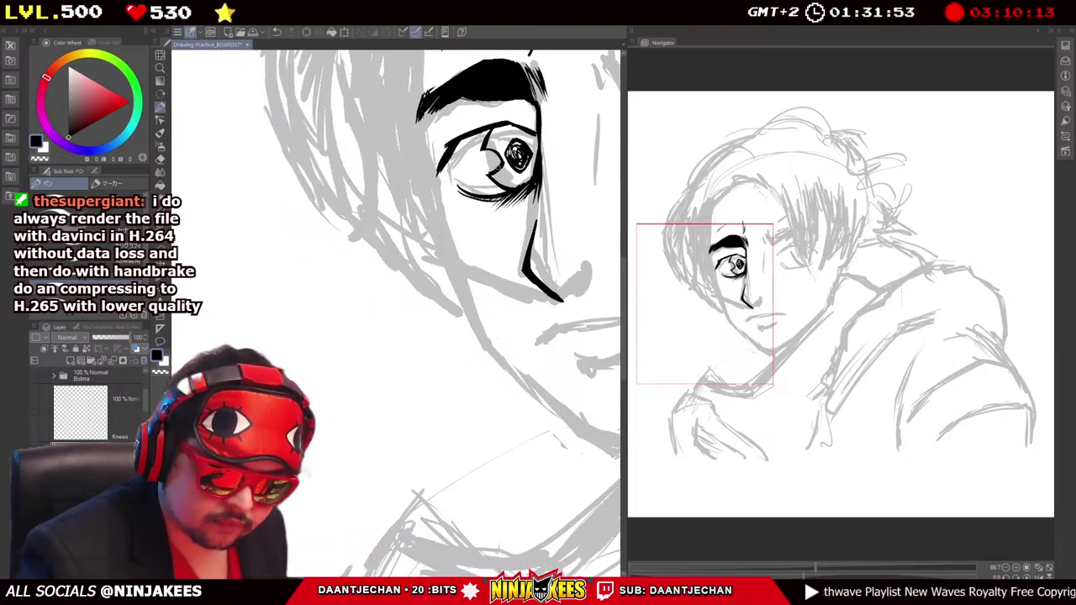
scroll(395, 303, up, 1)
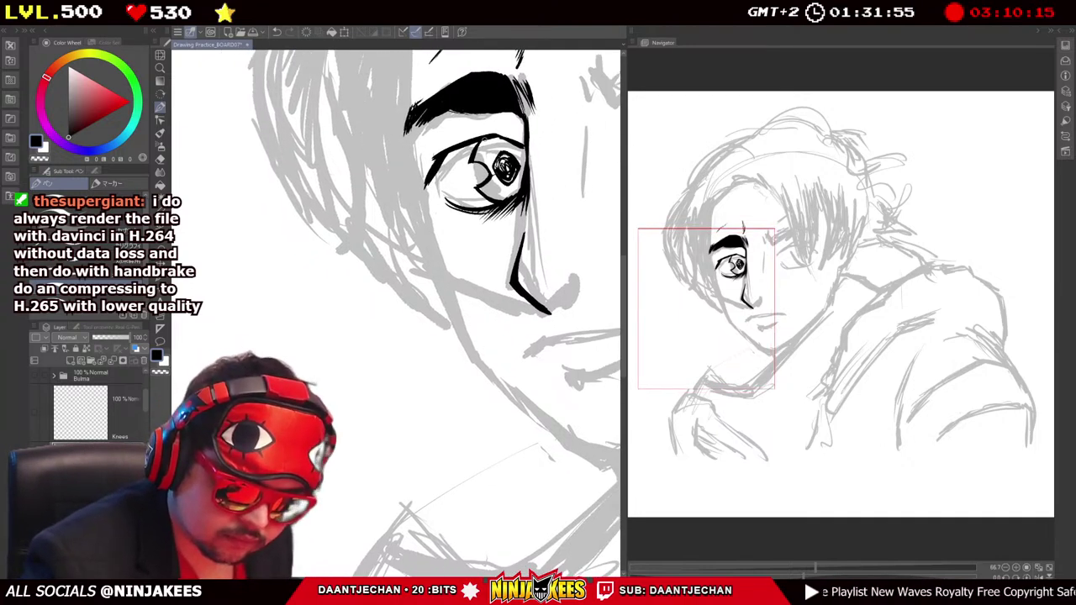
scroll(395, 303, up, 1)
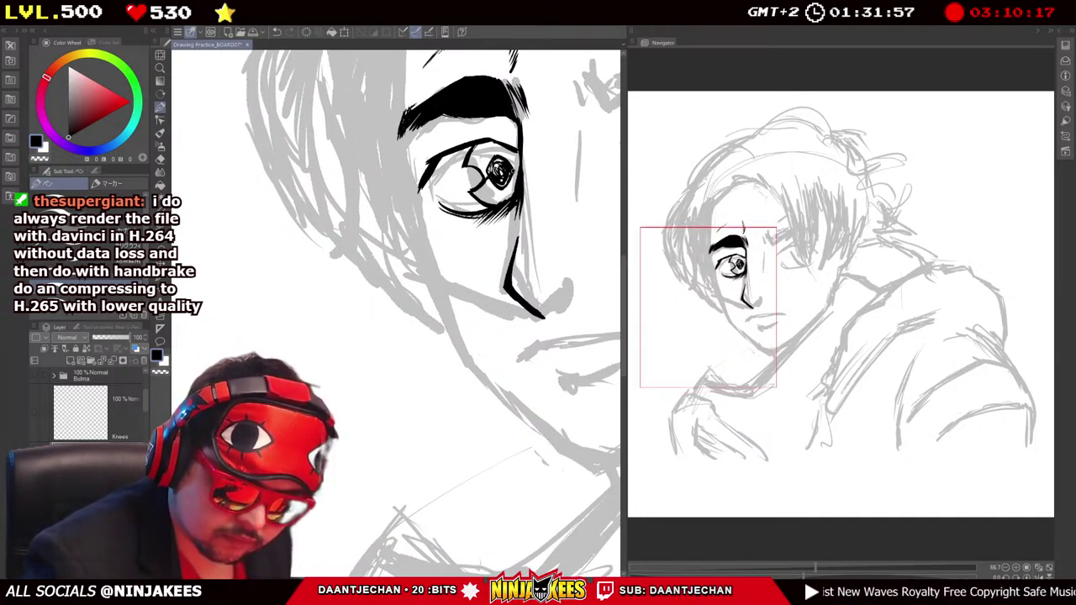
Shade the lower part of the near iris with fine diagonal hatching below the pupil.
scroll(395, 303, down, 1)
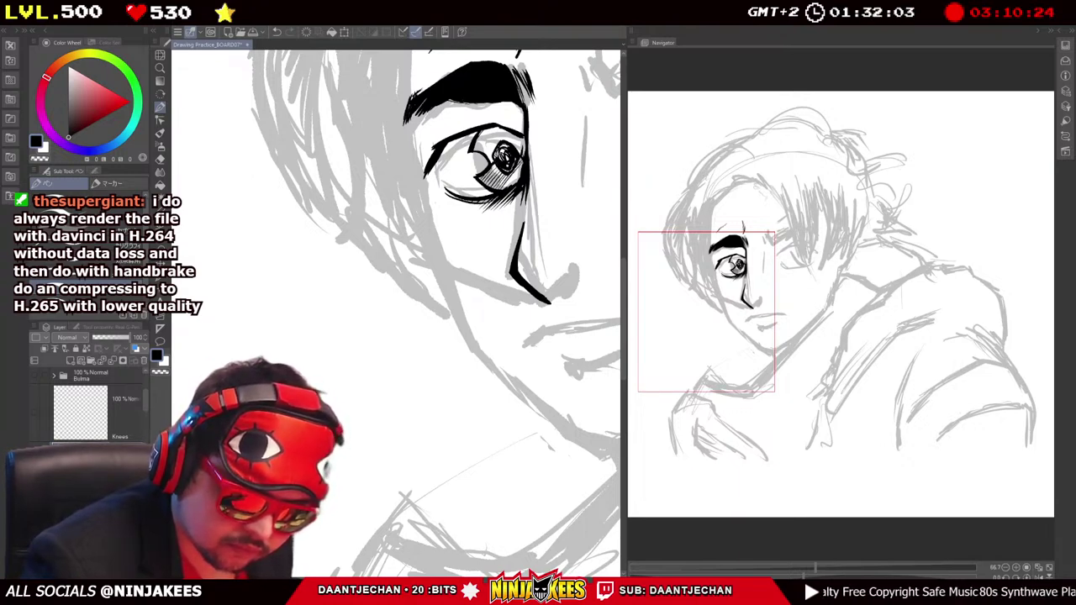
scroll(395, 311, right, 3)
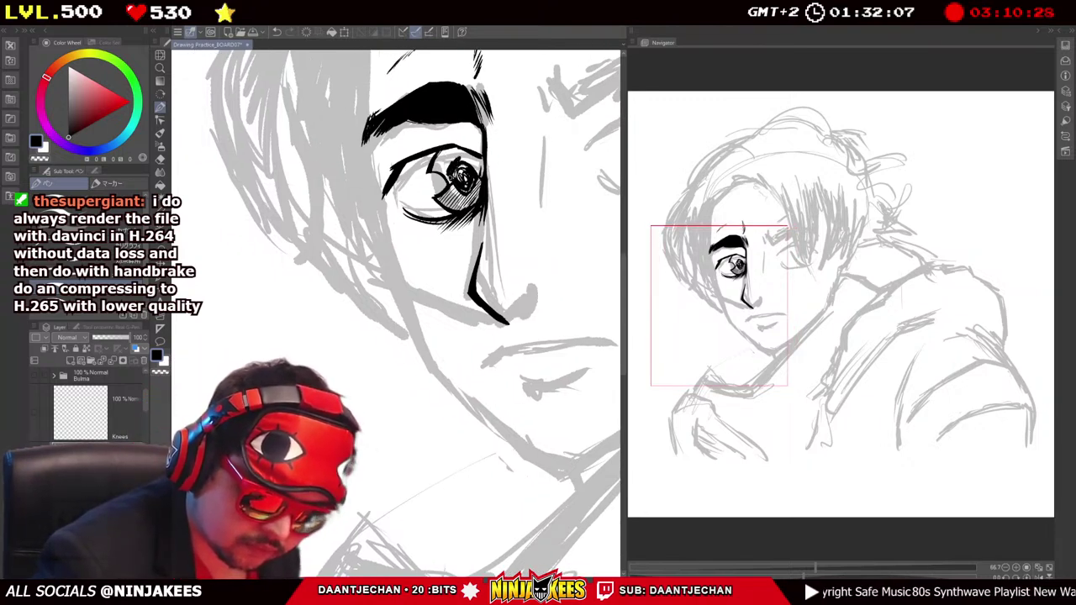
scroll(395, 311, up, 2)
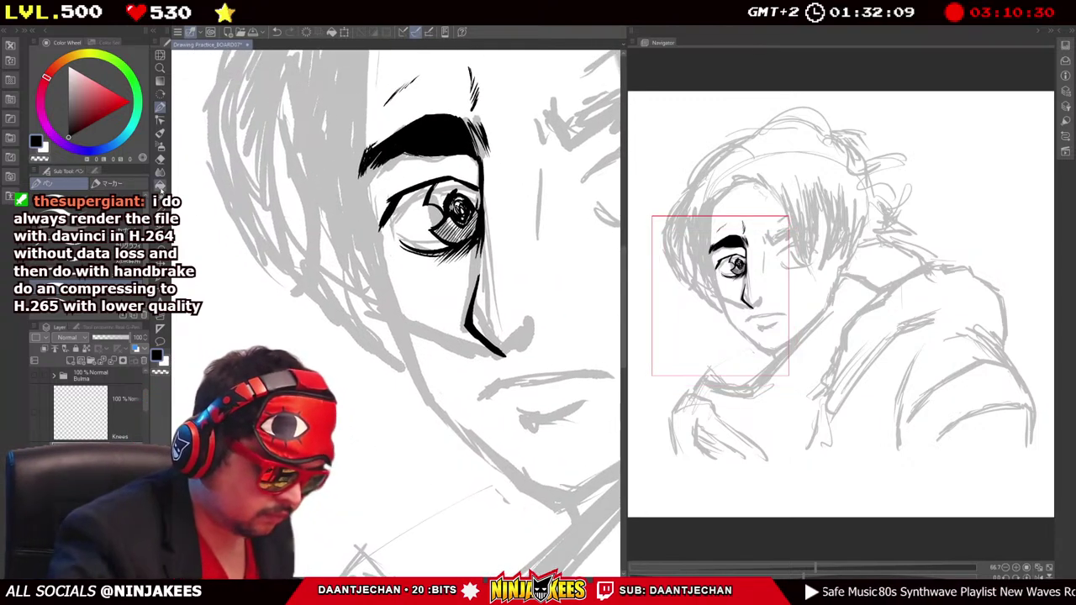
Fill the upper part of the near iris solid black and hatch the eyelid area beneath the eyebrow.
drag(533, 203, 593, 165)
mouse_move(458, 147)
mouse_down()
mouse_move(453, 167)
mouse_move(477, 163)
mouse_move(441, 163)
mouse_move(480, 143)
mouse_up()
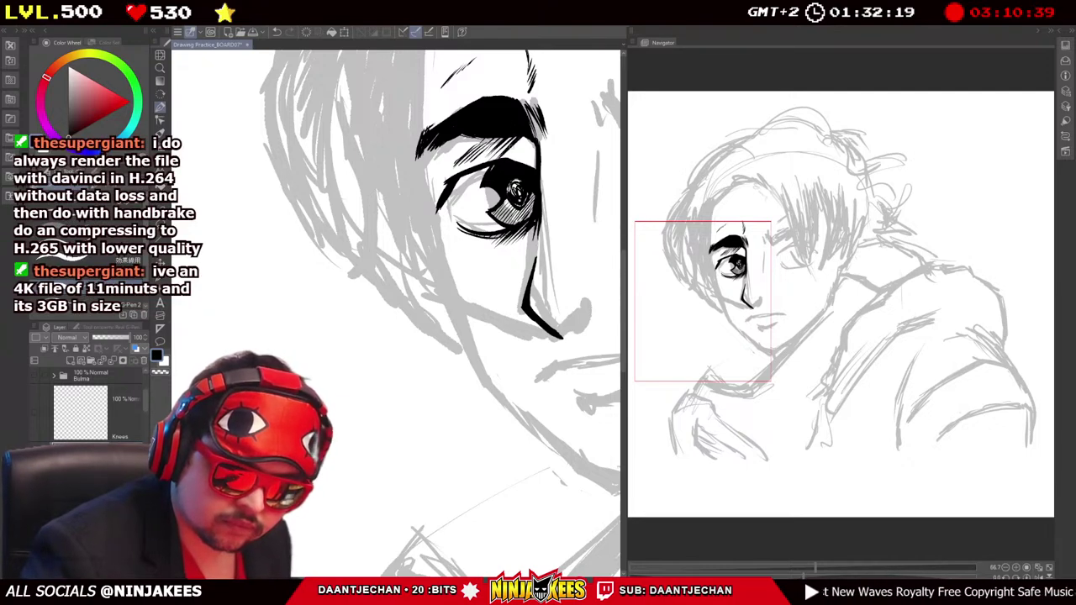
drag(529, 158, 410, 191)
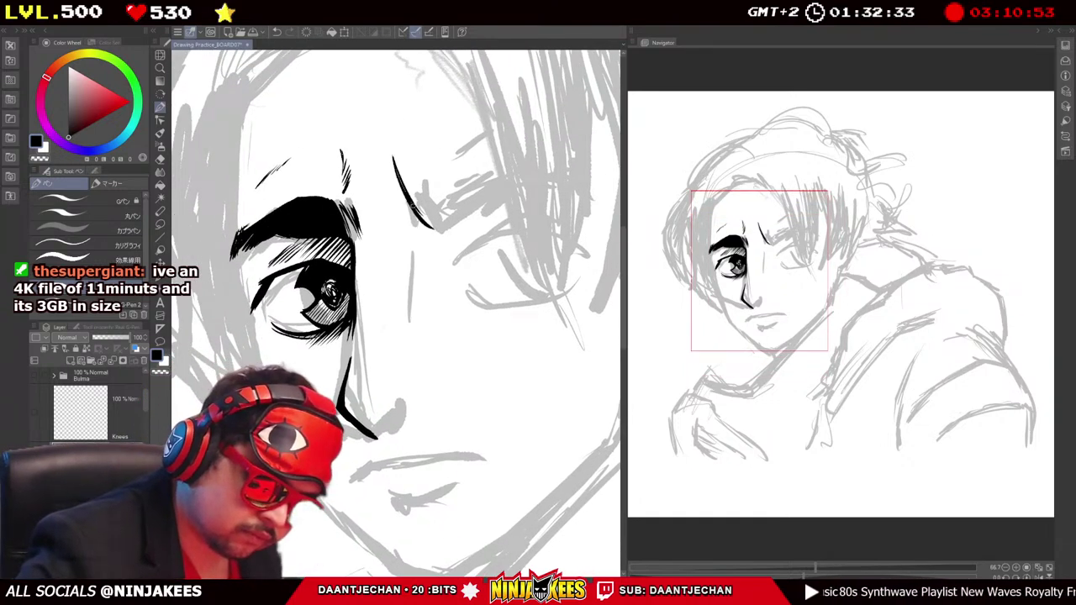
Outline the far eyebrow as a slanted block up to the hair, with feathered frown strokes at its inner end.
drag(410, 191, 452, 174)
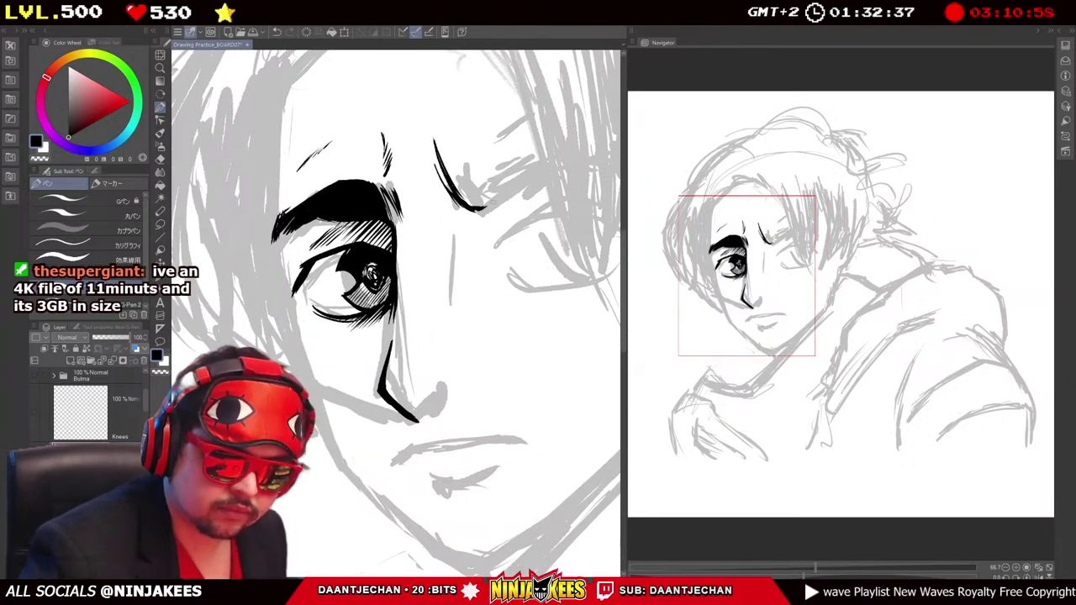
mouse_move(478, 212)
mouse_down()
mouse_move(553, 163)
mouse_move(467, 172)
mouse_move(466, 154)
mouse_move(427, 199)
mouse_move(457, 202)
mouse_move(420, 208)
mouse_move(432, 185)
mouse_move(503, 155)
mouse_up()
drag(395, 295, 389, 291)
drag(498, 153, 510, 195)
mouse_move(395, 311)
mouse_down()
mouse_move(424, 292)
mouse_move(390, 294)
mouse_up()
drag(420, 143, 451, 206)
drag(395, 311, 390, 379)
drag(395, 312, 384, 330)
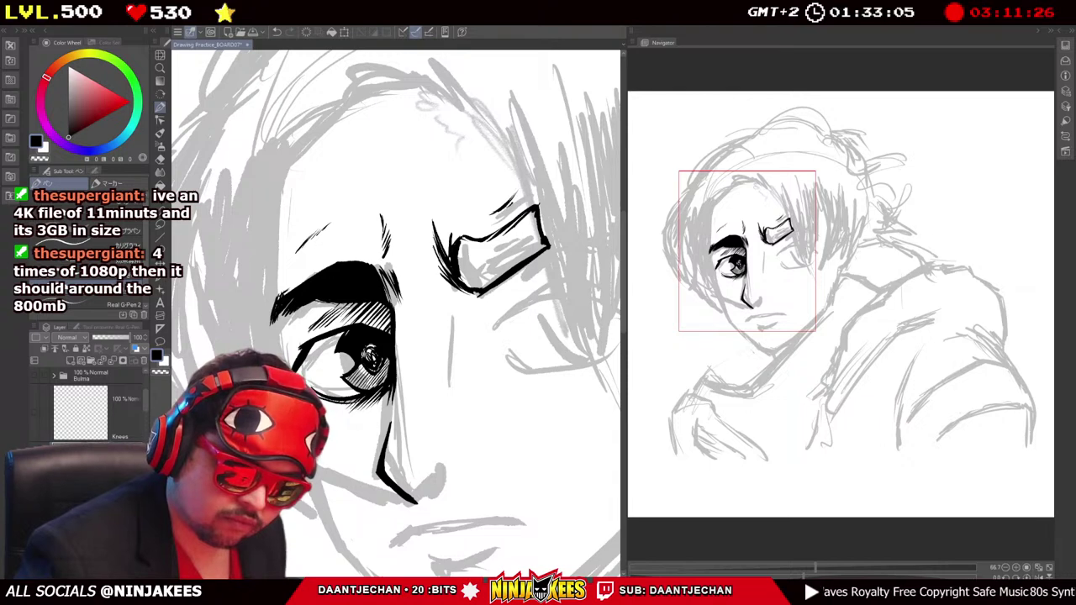
Ink a tapered vertical accent line with short hatching on the far side of the nose bridge, below the far eyebrow.
mouse_move(395, 311)
mouse_down()
mouse_move(386, 265)
mouse_move(401, 156)
mouse_move(460, 156)
mouse_move(462, 252)
mouse_move(300, 384)
mouse_move(333, 347)
mouse_up()
drag(473, 181, 433, 190)
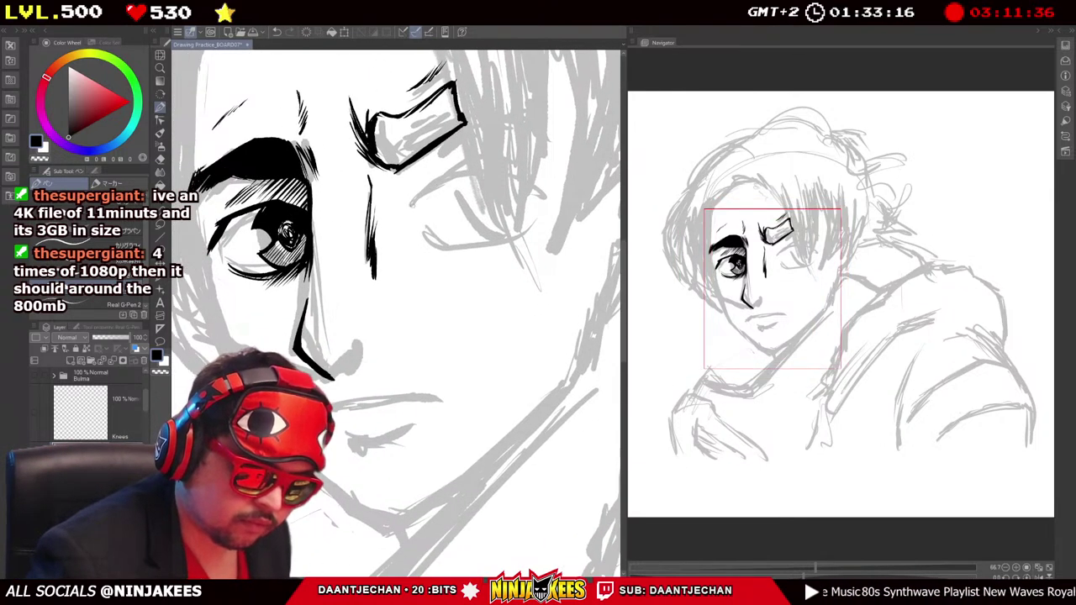
key(ctrl+z)
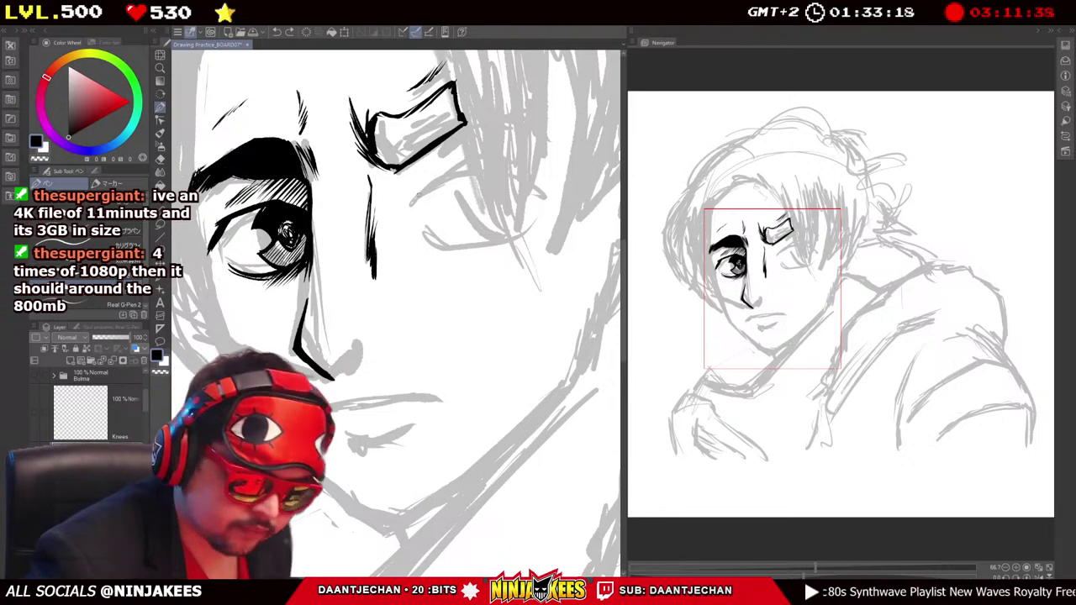
Ink the far eye's upper eyelid as a slanted curve from the inner corner up toward the hair, thickening its inner end.
drag(412, 208, 445, 167)
mouse_move(446, 166)
mouse_down()
mouse_move(537, 148)
mouse_move(539, 108)
mouse_up()
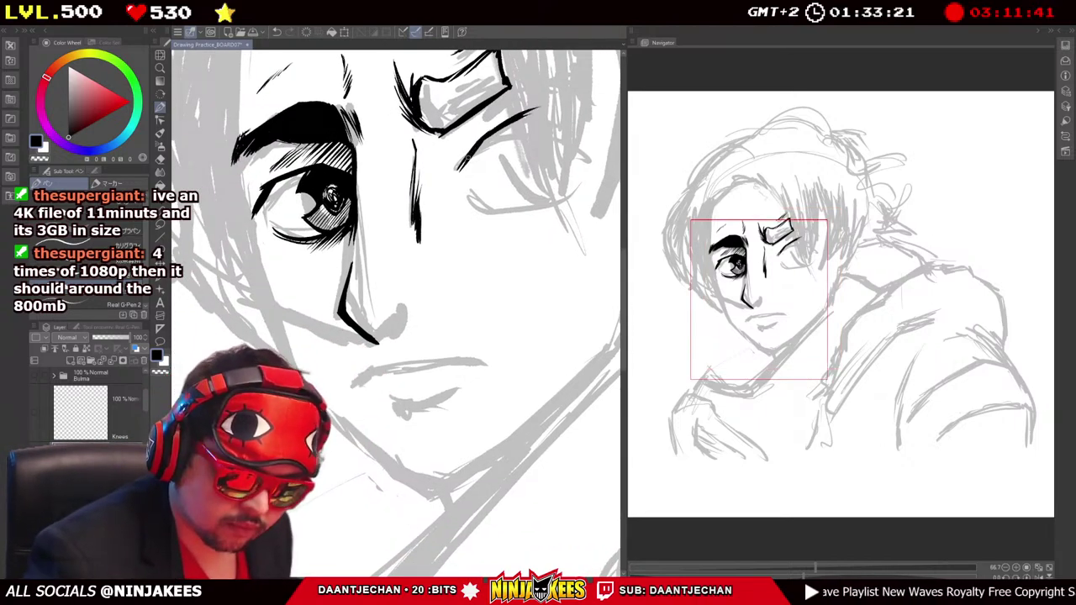
drag(477, 138, 471, 149)
drag(395, 278, 345, 294)
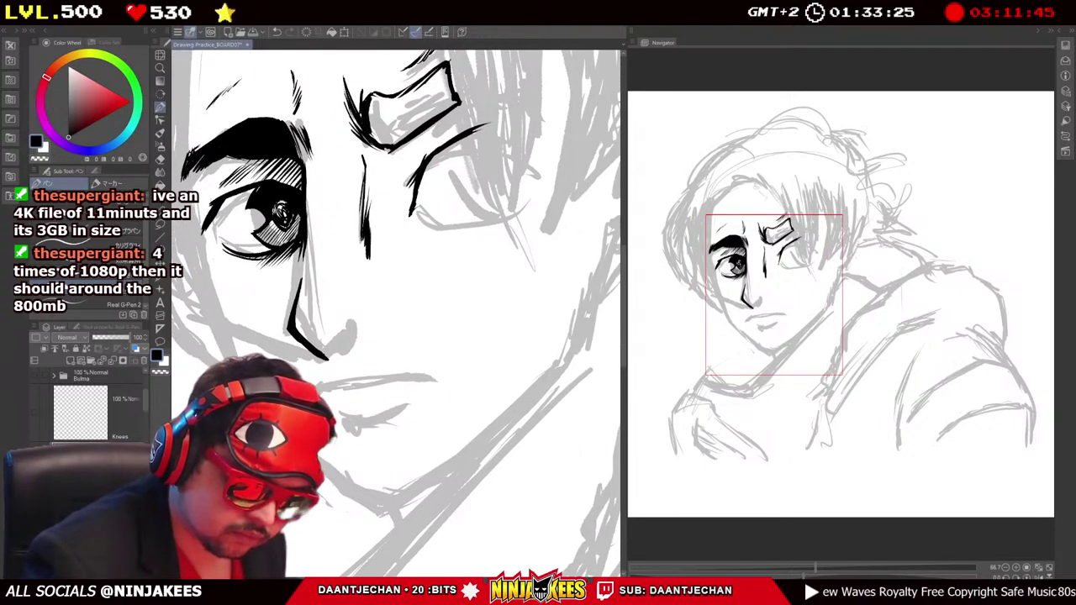
Ink the far eye's lower eyelid as one smooth upward-sweeping curve, undoing and redrawing the stroke as needed.
mouse_move(463, 225)
mouse_down()
mouse_move(438, 231)
mouse_move(506, 217)
mouse_up()
key(ctrl+z)
drag(399, 239, 512, 207)
key(ctrl+z)
drag(398, 241, 519, 198)
key(ctrl+z)
drag(397, 240, 515, 202)
key(ctrl+z)
drag(420, 252, 393, 303)
Close the far eye's outer side with a short upper lid stroke and a curved corner line, and feather the inner upper lid.
click(461, 178)
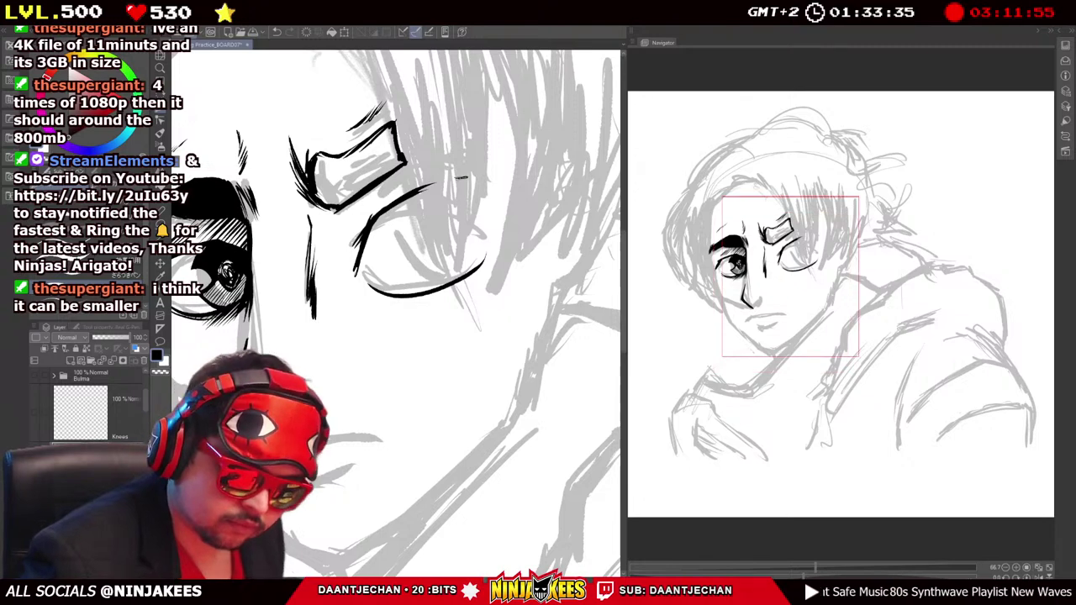
drag(379, 337, 429, 316)
mouse_move(528, 167)
mouse_down()
mouse_move(543, 177)
mouse_move(545, 232)
mouse_up()
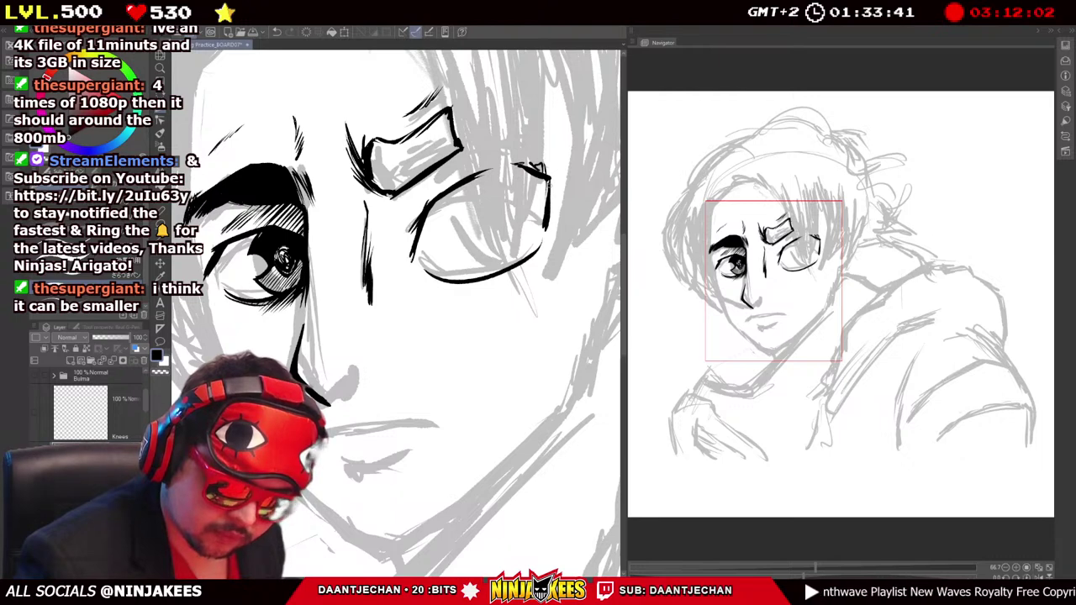
drag(421, 336, 412, 329)
drag(543, 169, 526, 112)
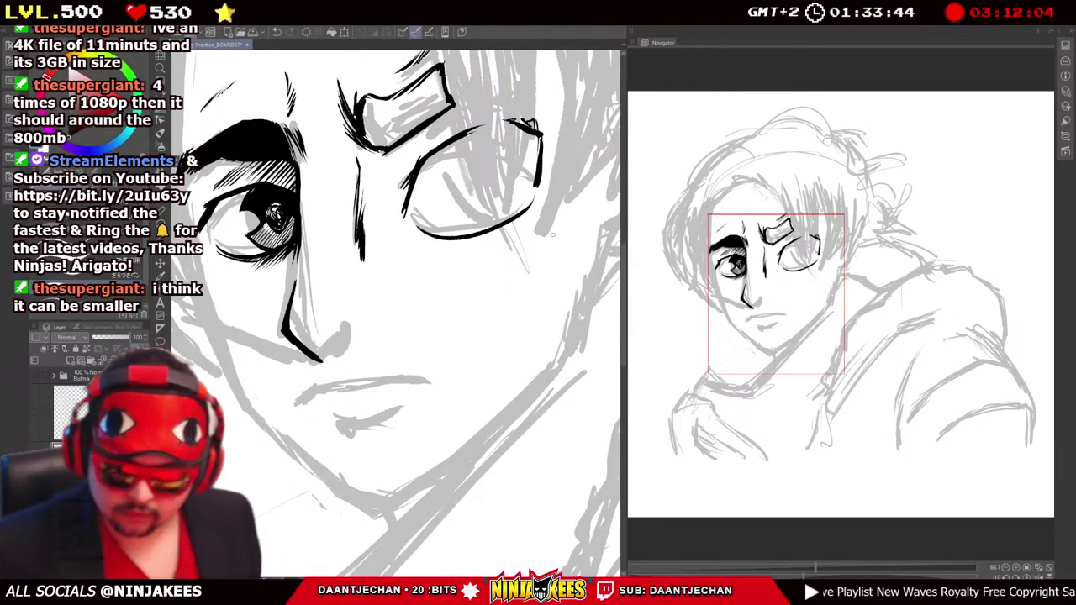
drag(378, 295, 432, 300)
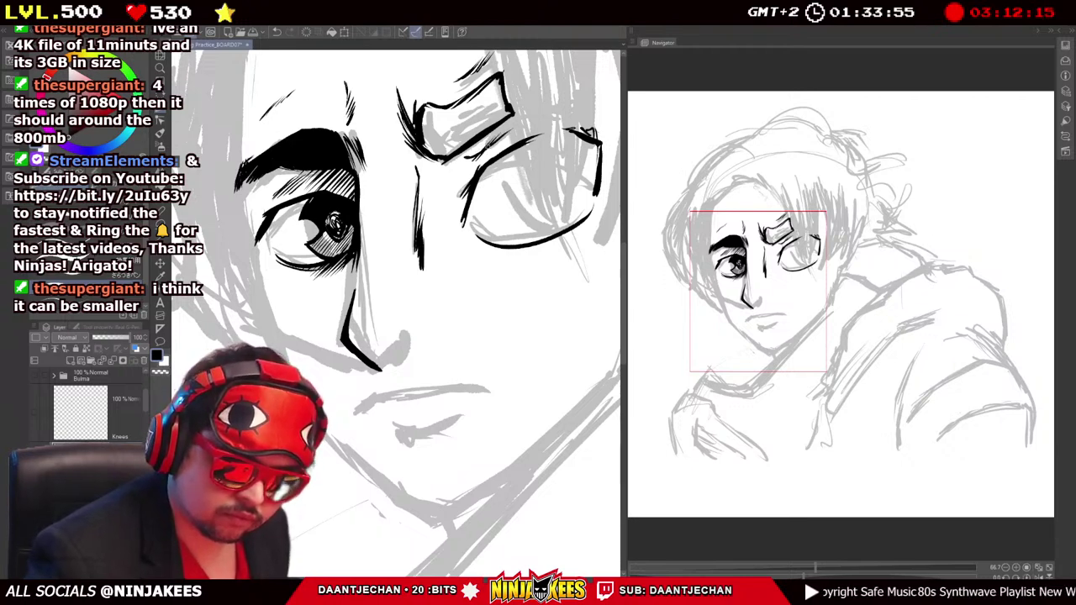
Ink dense tapered hatching below the far eyebrow's inner end, joining the brow to the vertical accent line beside the nose bridge.
mouse_move(471, 151)
mouse_down()
mouse_move(503, 181)
mouse_move(414, 204)
mouse_move(438, 253)
mouse_move(427, 281)
mouse_up()
drag(434, 221, 440, 276)
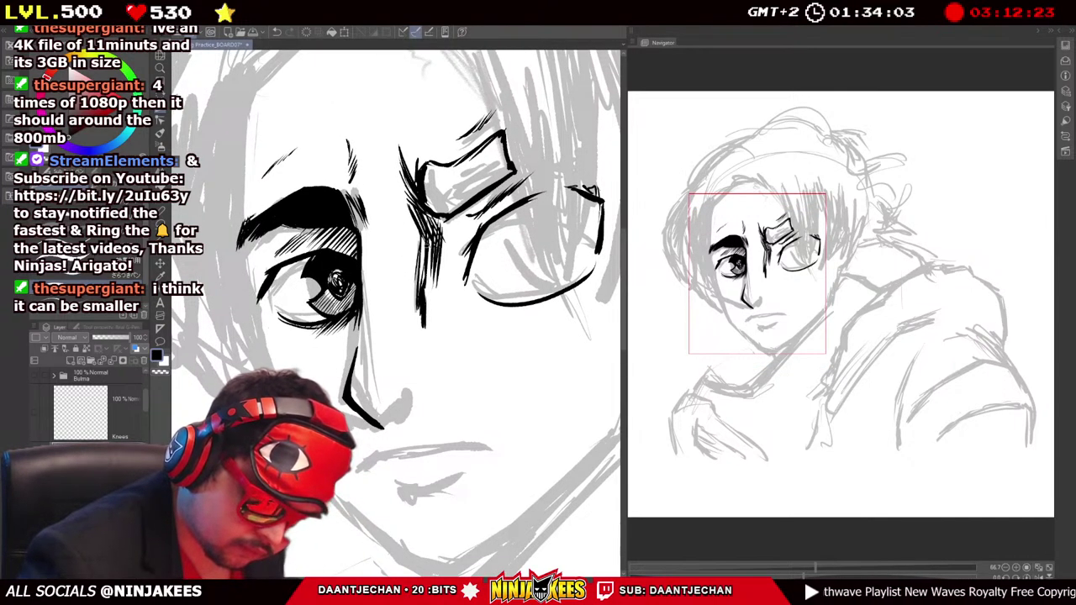
scroll(395, 311, down, 1)
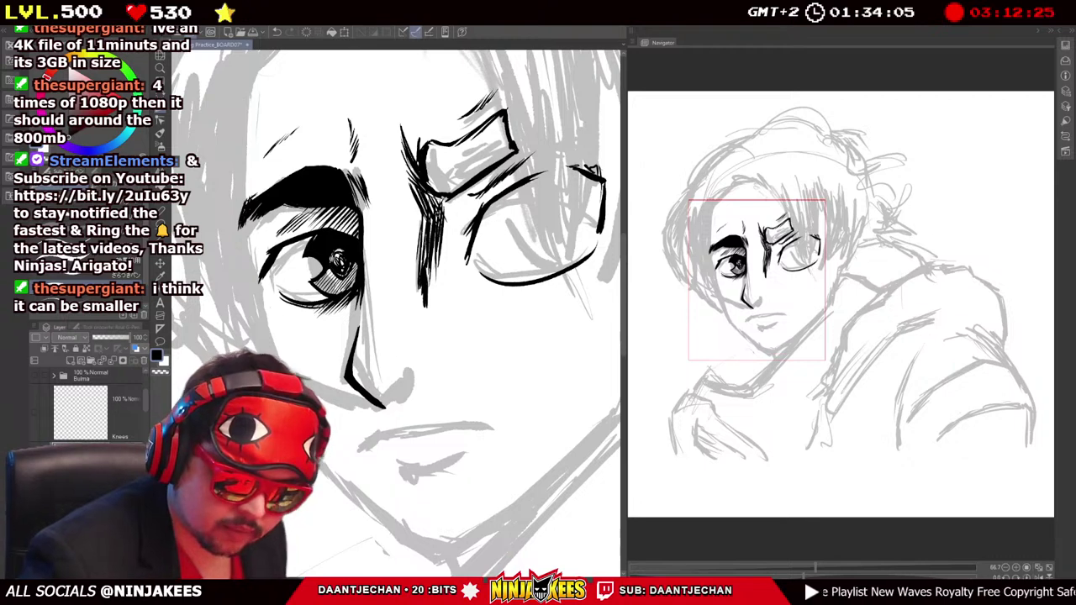
mouse_move(446, 220)
mouse_down()
mouse_move(476, 185)
mouse_move(438, 241)
mouse_up()
drag(420, 295, 381, 303)
mouse_move(454, 195)
mouse_down()
mouse_move(415, 255)
mouse_move(424, 276)
mouse_up()
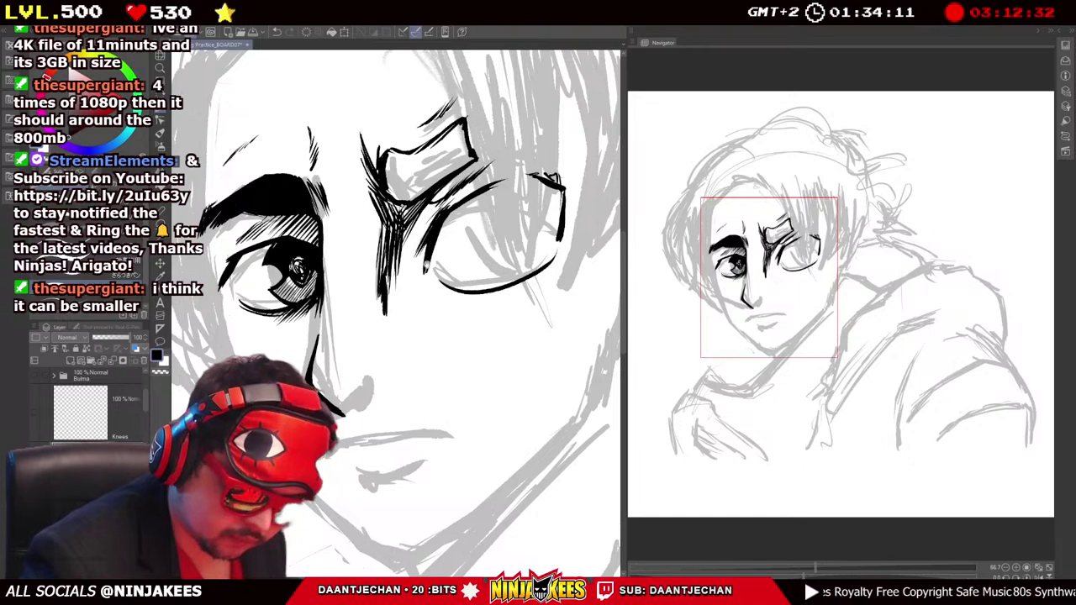
Thicken the far eye's lower eyelid into a heavy tapered curve and extend the inner end of the upper lid.
scroll(478, 216, up, 2)
scroll(477, 216, down, 2)
scroll(477, 216, up, 2)
scroll(395, 252, up, 2)
scroll(395, 252, down, 2)
mouse_move(336, 252)
mouse_down()
mouse_move(437, 279)
mouse_move(561, 219)
mouse_up()
drag(432, 250, 538, 252)
mouse_move(459, 264)
mouse_down()
mouse_move(550, 244)
mouse_move(557, 222)
mouse_up()
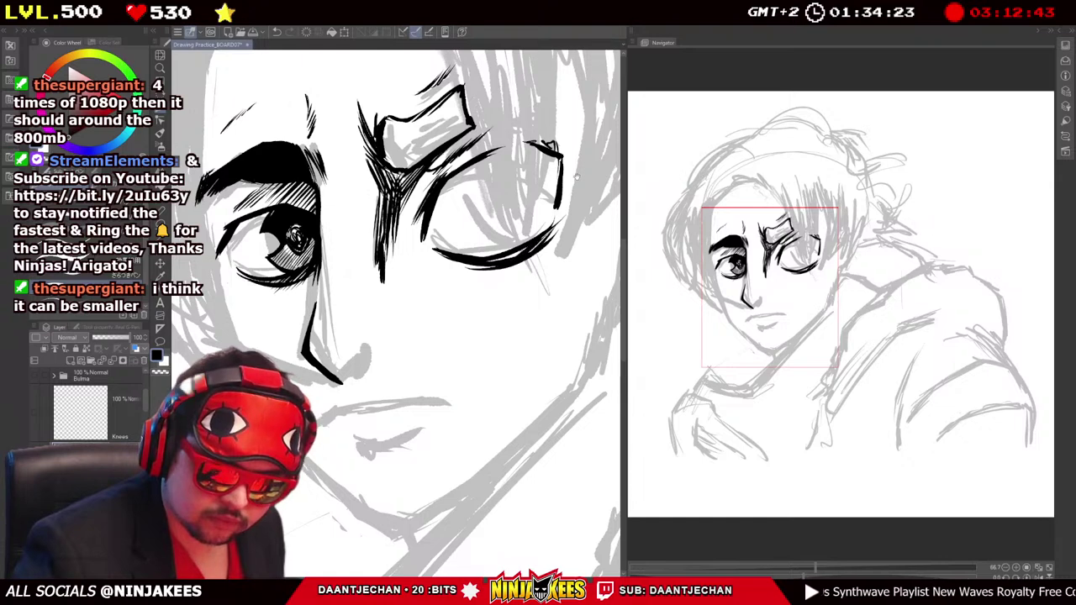
Ink the inner edge of the far eye's iris as a curved outline with a notch for the highlight.
drag(471, 253, 415, 303)
mouse_move(511, 204)
mouse_down()
mouse_move(501, 271)
mouse_move(461, 261)
mouse_move(485, 236)
mouse_up()
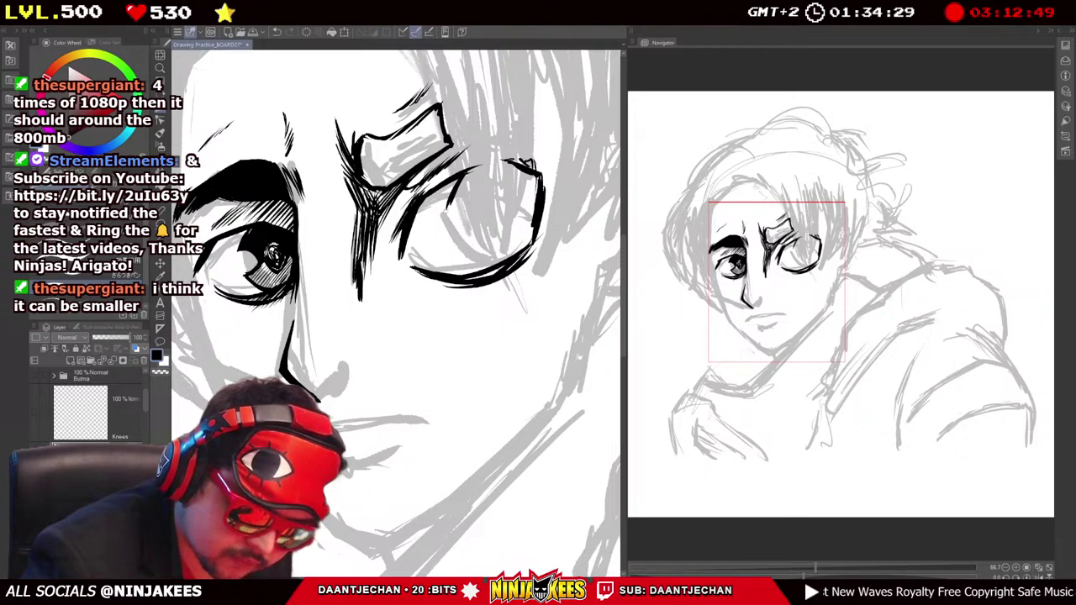
drag(470, 252, 475, 248)
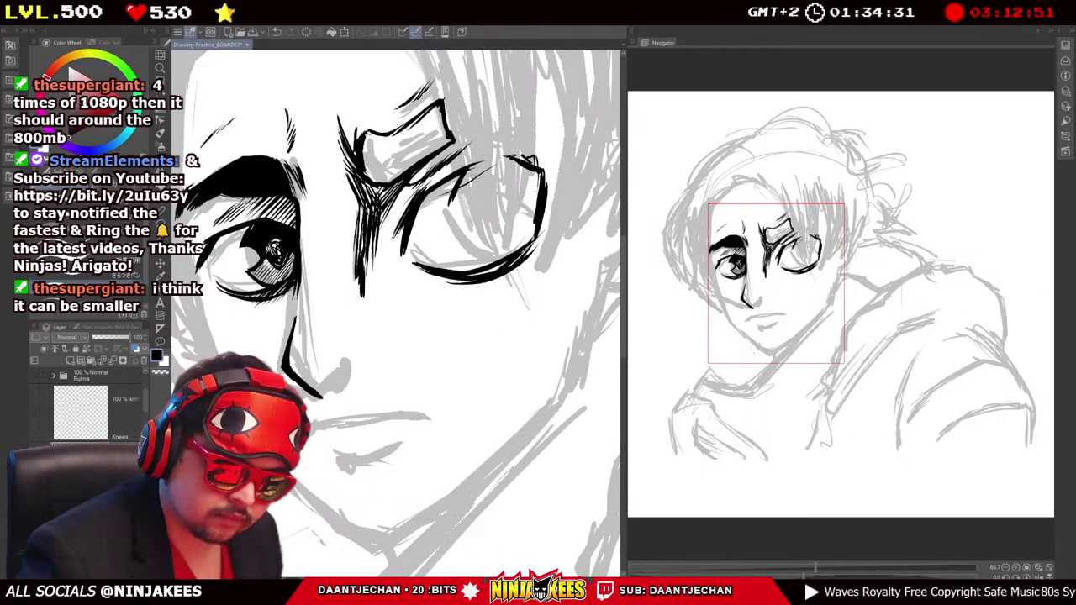
mouse_move(494, 176)
mouse_down()
mouse_move(439, 207)
mouse_move(458, 226)
mouse_up()
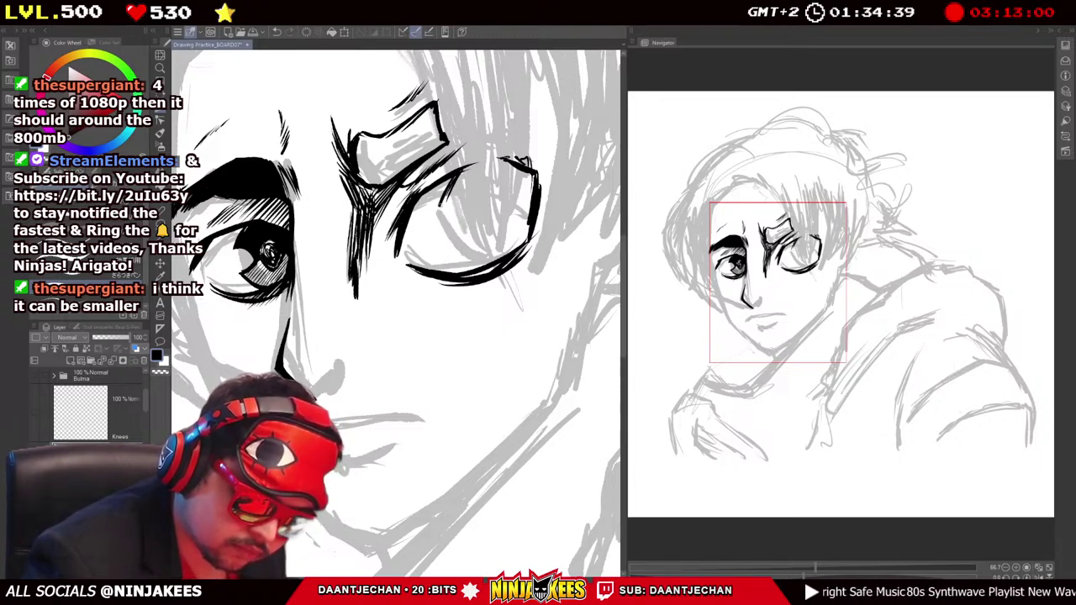
drag(464, 209, 459, 225)
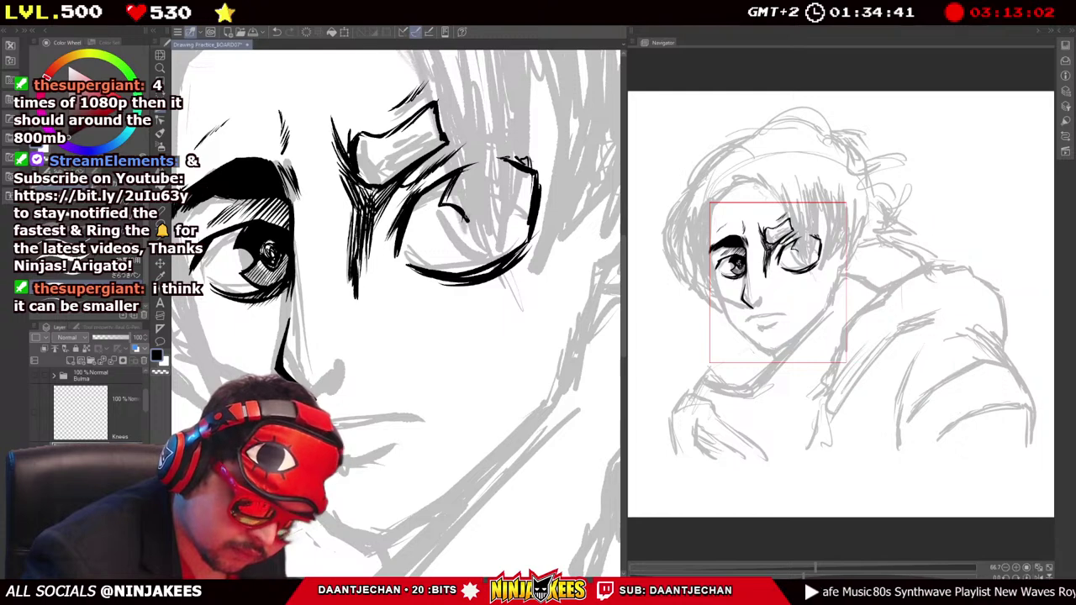
drag(447, 242, 466, 259)
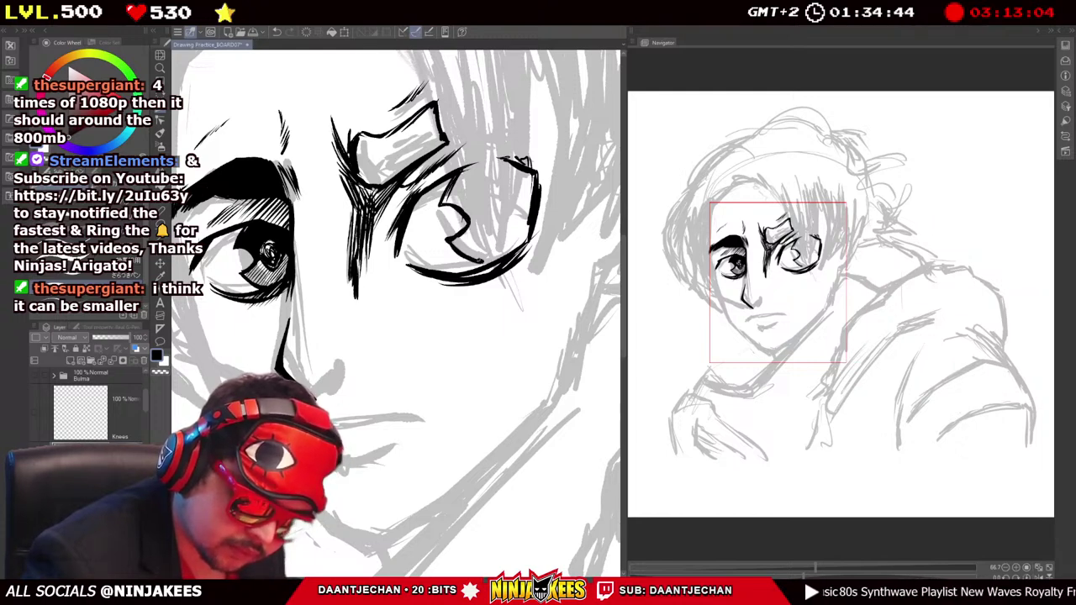
Ink an oval pupil inside the far eye's iris, undoing the first large oval and redrawing it smaller and darker.
mouse_move(395, 311)
mouse_down()
mouse_move(353, 319)
mouse_move(419, 303)
mouse_up()
mouse_move(425, 212)
mouse_down()
mouse_move(418, 234)
mouse_move(418, 223)
mouse_move(439, 260)
mouse_move(434, 215)
mouse_up()
drag(420, 252, 438, 239)
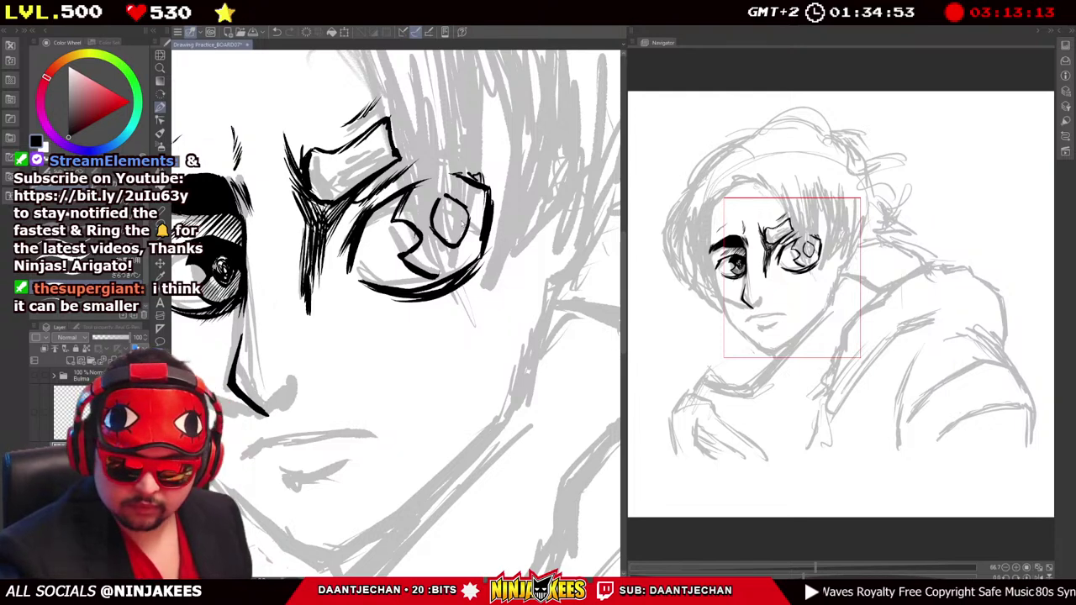
key(ctrl+z)
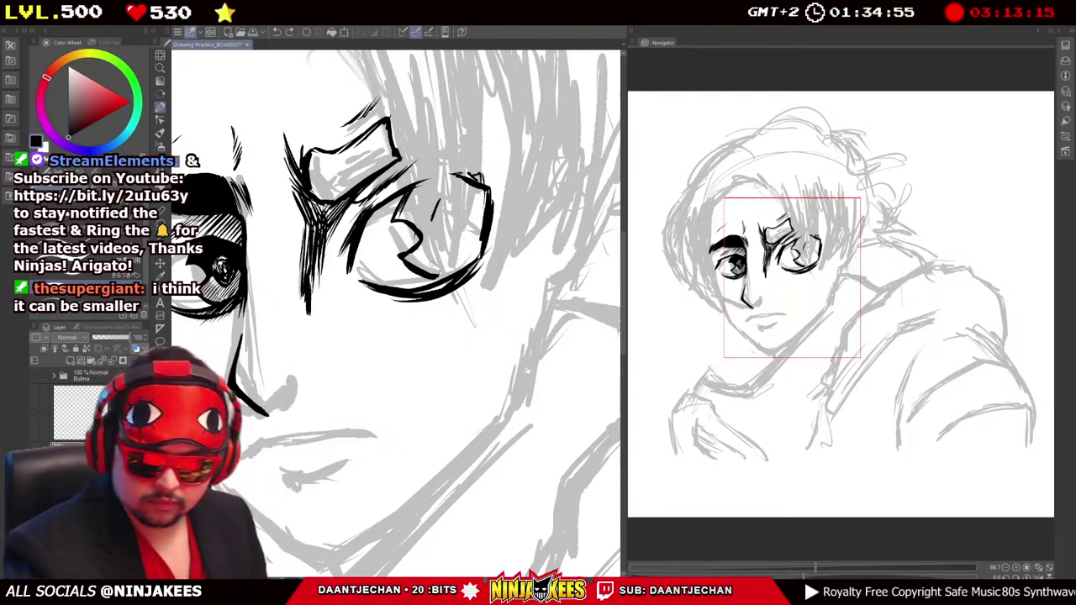
scroll(395, 311, down, 2)
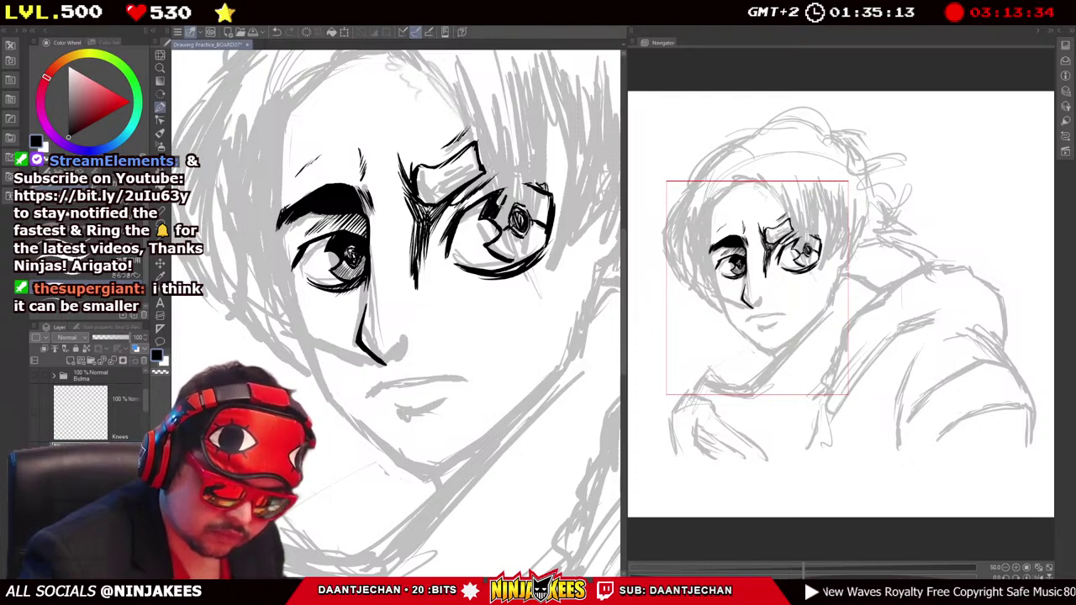
Fill the upper part of the far eye's iris with solid black and hatch its lower part around the pupil.
mouse_move(501, 207)
mouse_down()
mouse_move(507, 227)
mouse_move(548, 225)
mouse_move(564, 245)
mouse_up()
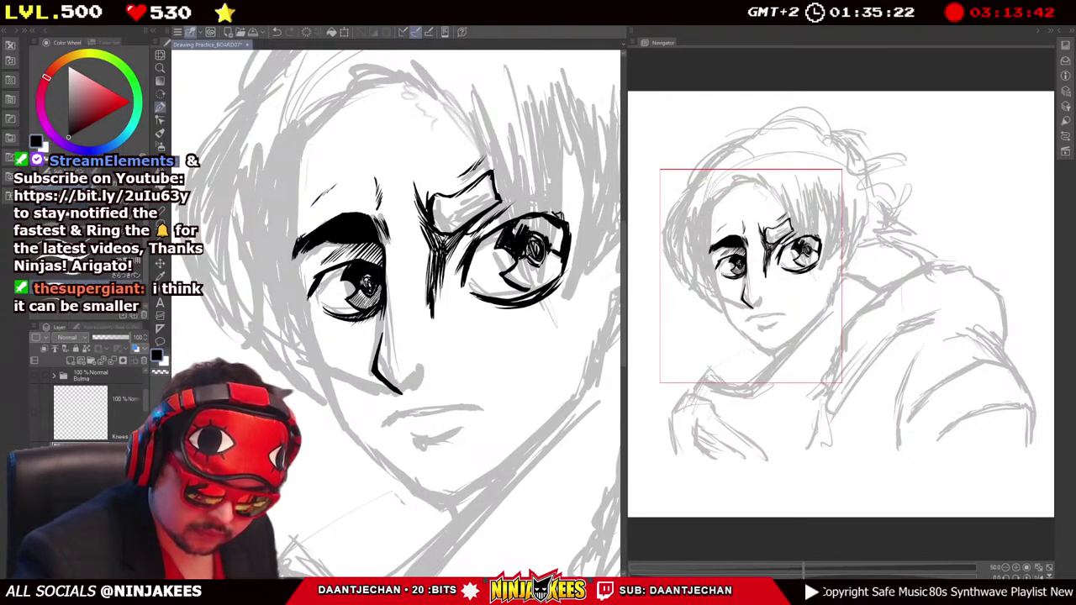
mouse_move(559, 230)
mouse_down()
mouse_move(565, 247)
mouse_move(531, 194)
mouse_up()
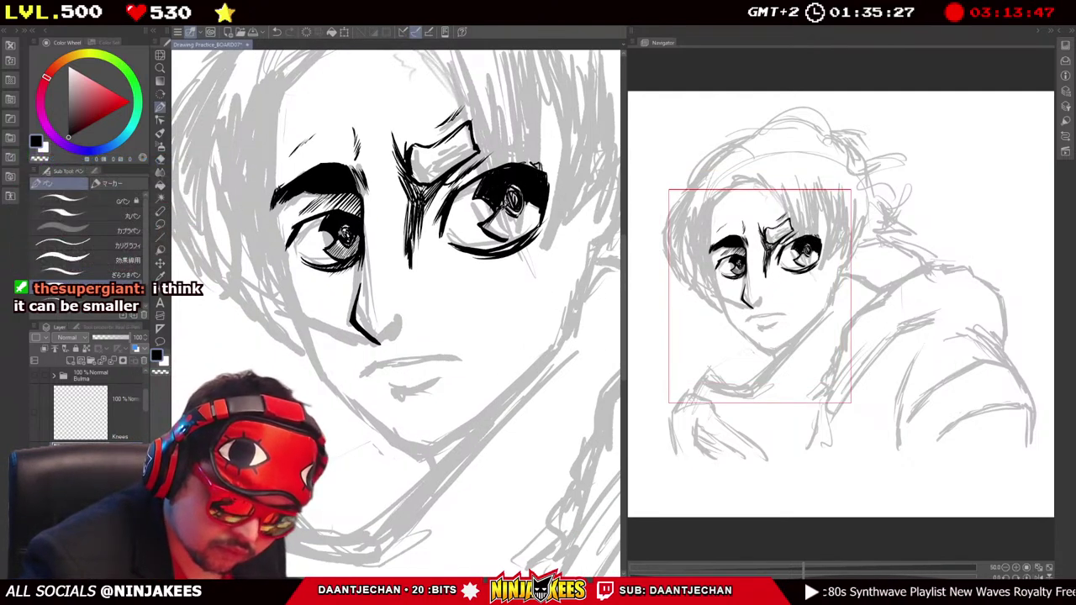
mouse_move(513, 217)
mouse_down()
mouse_move(500, 235)
mouse_move(542, 235)
mouse_up()
drag(420, 269, 437, 252)
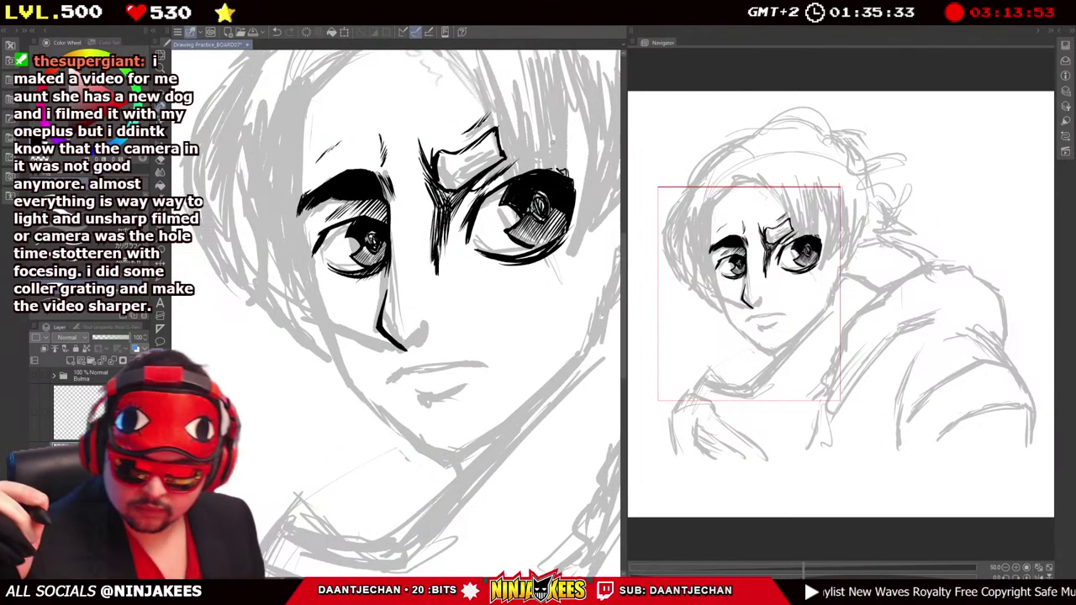
Ink a rounded U-shaped band under the nose tip, curving from the near nostril around to the far nostril.
mouse_move(471, 255)
mouse_down()
mouse_move(461, 244)
mouse_move(436, 280)
mouse_up()
drag(522, 278, 560, 303)
mouse_move(496, 223)
mouse_down()
mouse_move(551, 308)
mouse_move(555, 344)
mouse_move(507, 230)
mouse_move(451, 246)
mouse_move(379, 167)
mouse_move(385, 80)
mouse_up()
drag(379, 336, 471, 159)
mouse_move(468, 224)
mouse_down()
mouse_move(476, 184)
mouse_move(437, 214)
mouse_move(417, 207)
mouse_up()
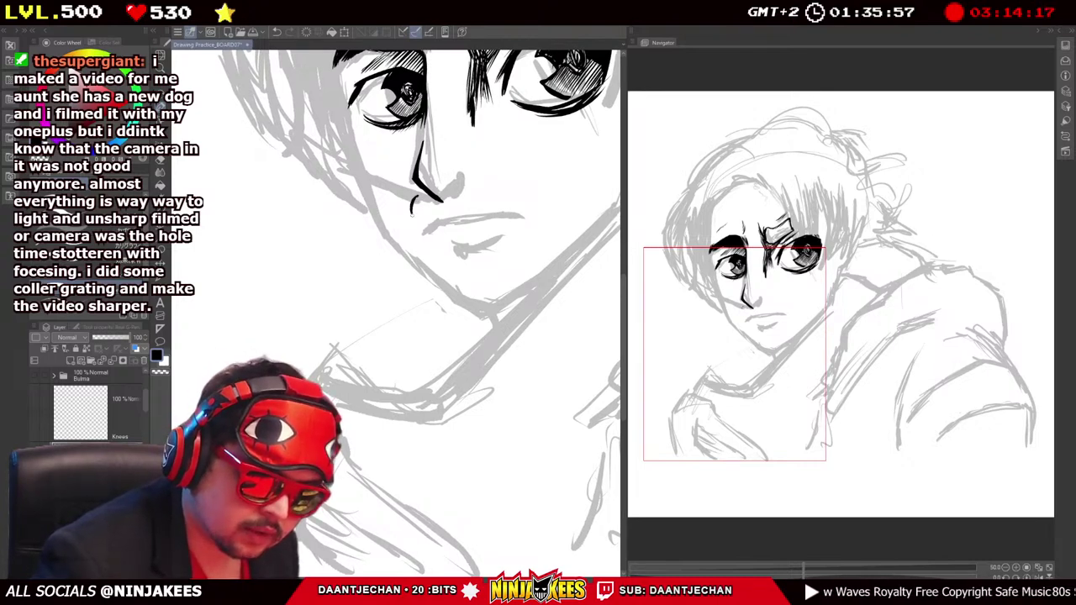
drag(425, 202, 403, 200)
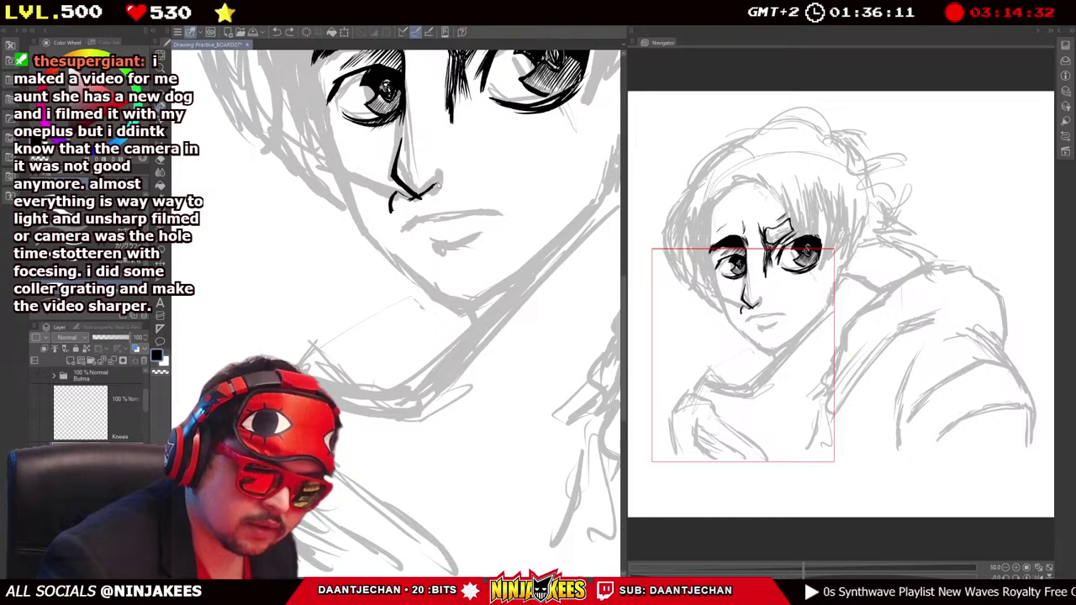
drag(395, 302, 403, 294)
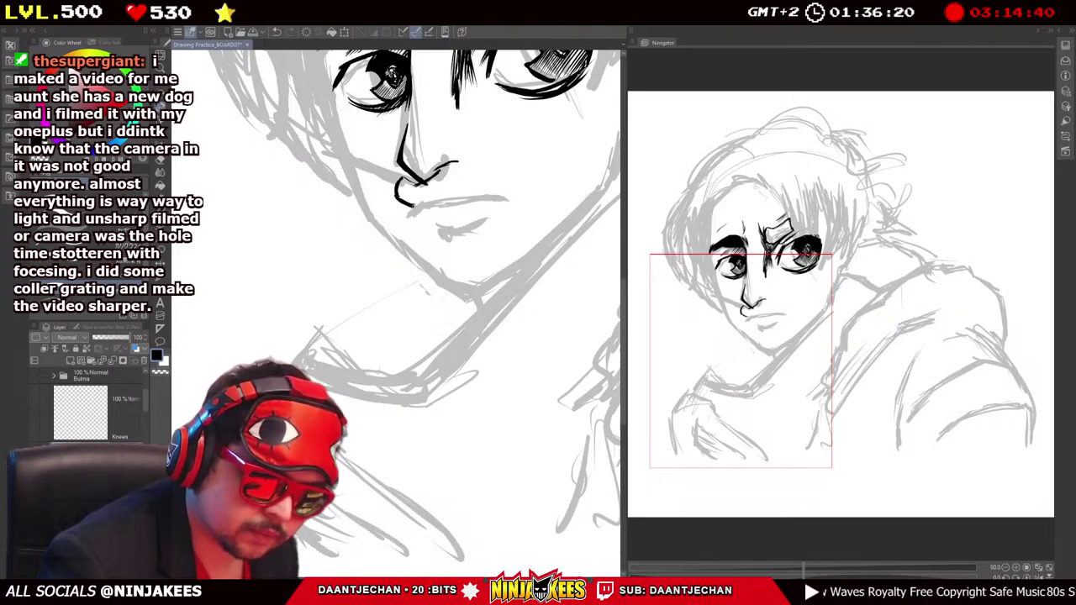
drag(416, 205, 437, 193)
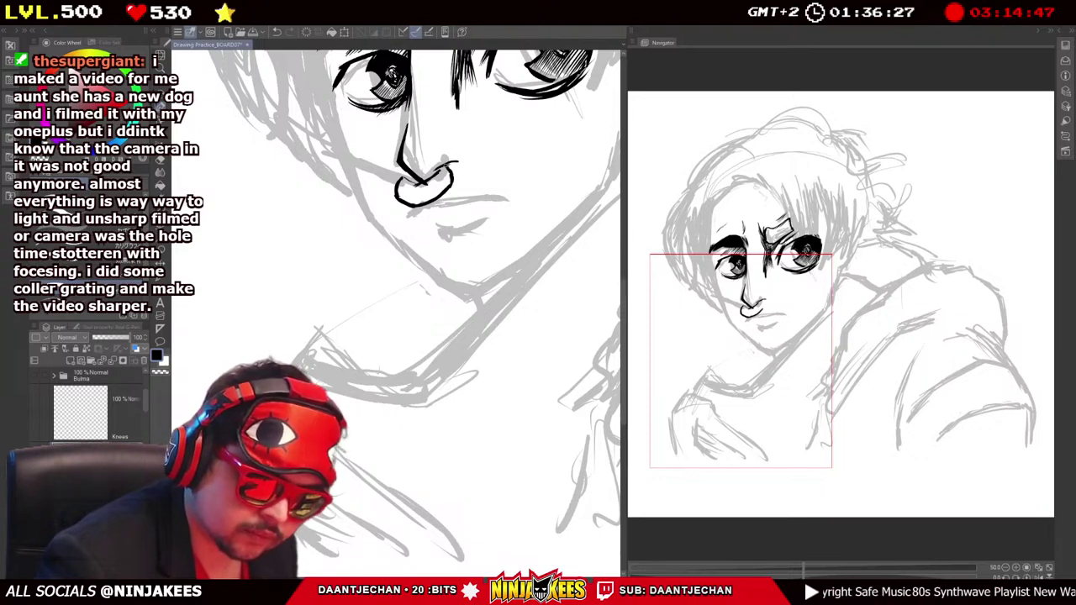
Ink a straight slanted line from the near nostril outward across the near cheek.
mouse_move(395, 311)
mouse_down()
mouse_move(415, 330)
mouse_move(331, 294)
mouse_up()
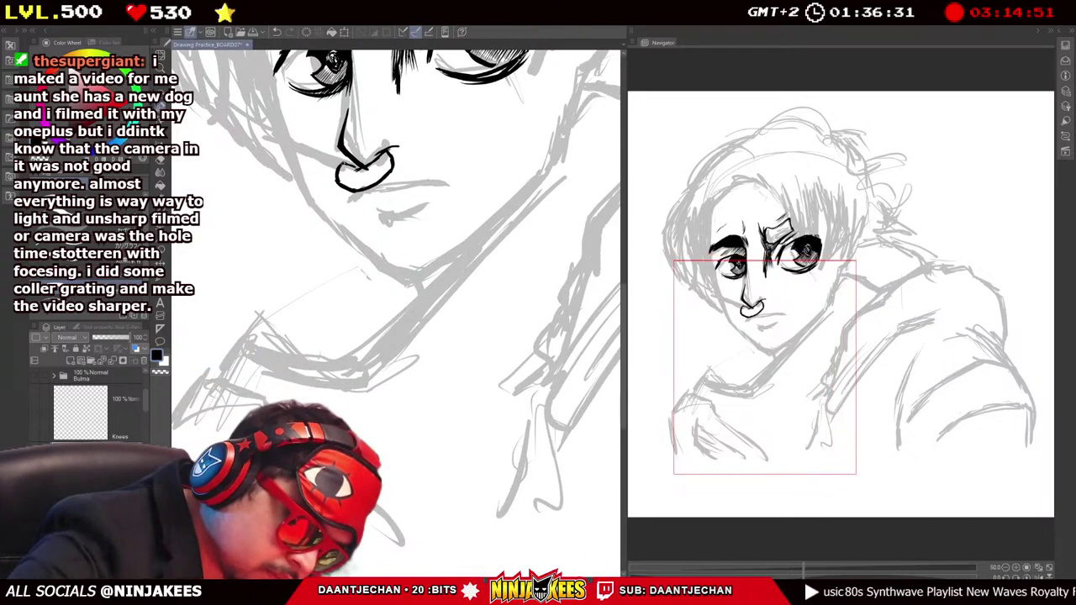
drag(378, 294, 415, 320)
mouse_move(358, 180)
mouse_down()
mouse_move(379, 199)
mouse_move(331, 219)
mouse_move(337, 227)
mouse_up()
mouse_move(462, 203)
mouse_down()
mouse_move(458, 147)
mouse_move(458, 212)
mouse_up()
drag(470, 252, 512, 257)
drag(343, 211, 336, 194)
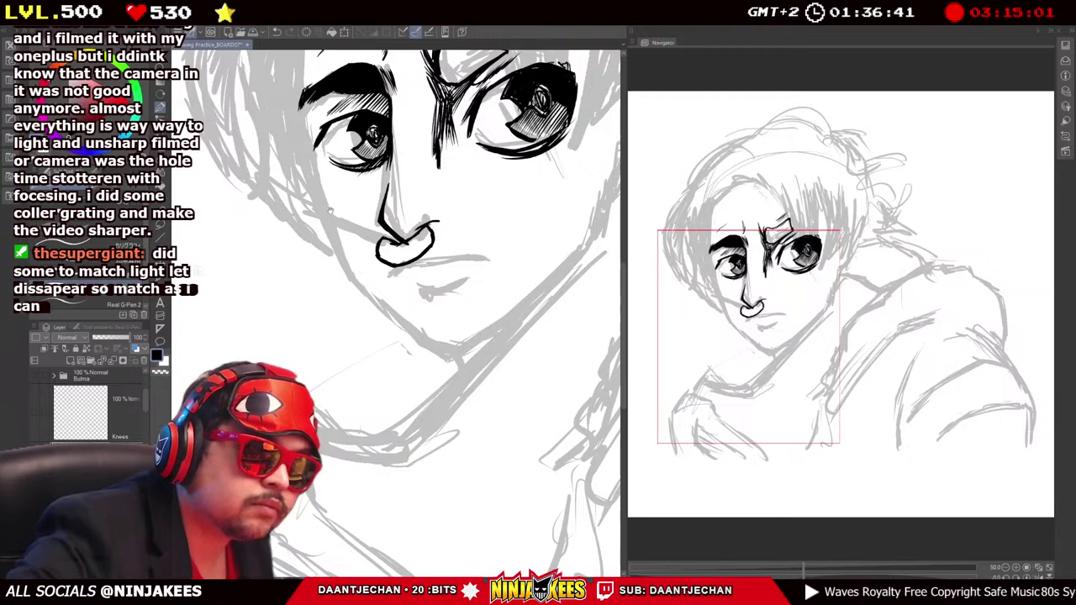
Compare the face with and without the slanted cheek line by repeatedly undoing and restoring it.
key(ctrl+z)
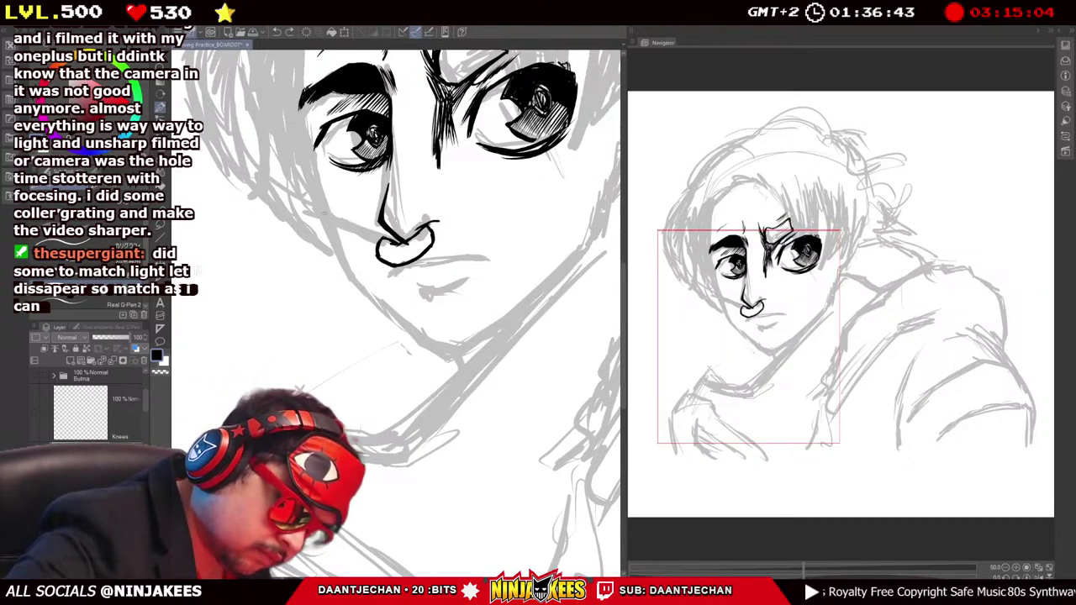
key(ctrl+y)
key(ctrl+z)
key(ctrl+y)
key(ctrl+z)
key(ctrl+y)
key(ctrl+z)
key(ctrl+y)
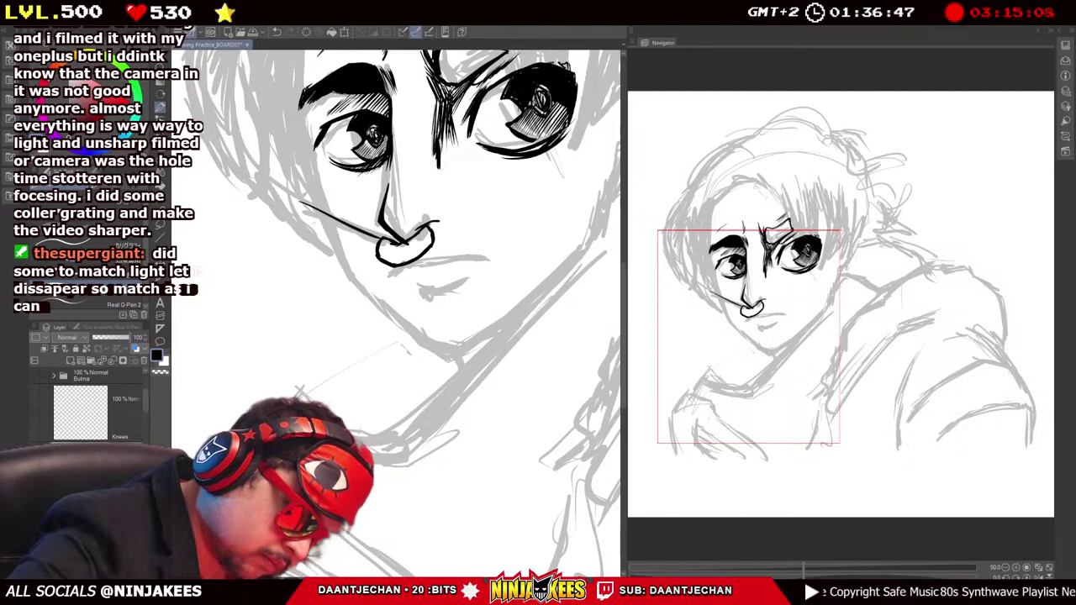
key(ctrl+z)
key(ctrl+y)
key(ctrl+z)
key(ctrl+y)
key(ctrl+z)
key(ctrl+y)
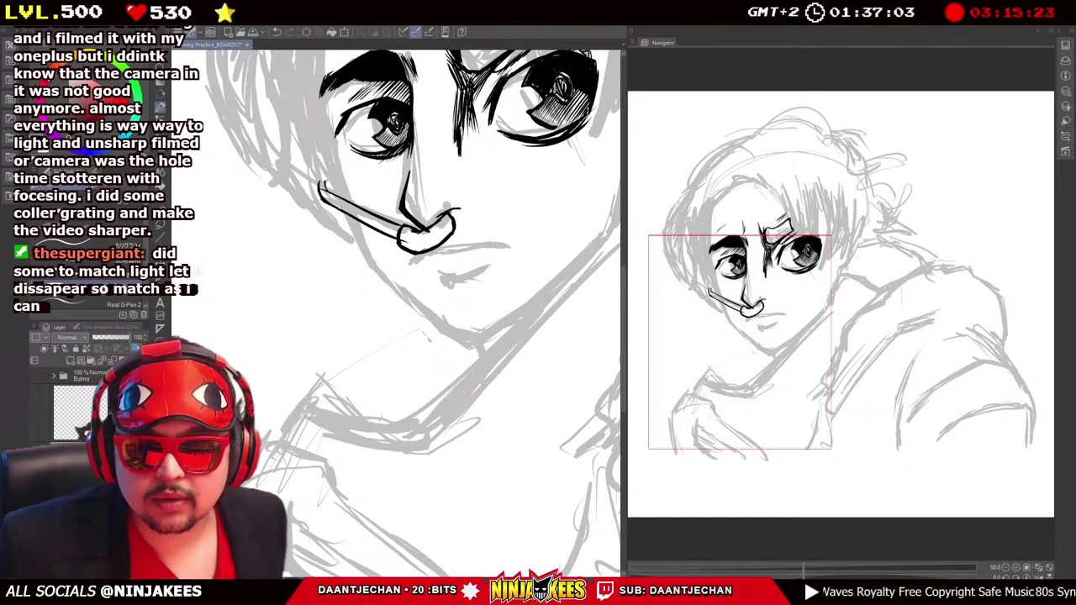
Lasso the lower nose and cheek bar, scale them down slightly, rotate and reposition them under the near eye, and clear the selection.
drag(442, 185, 468, 234)
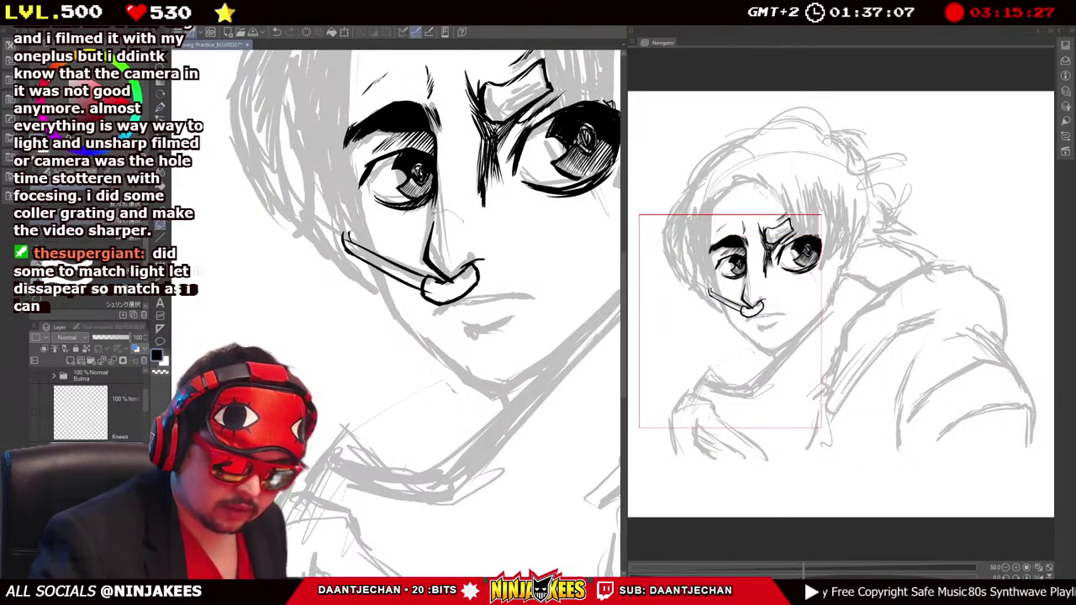
key(ctrl+t)
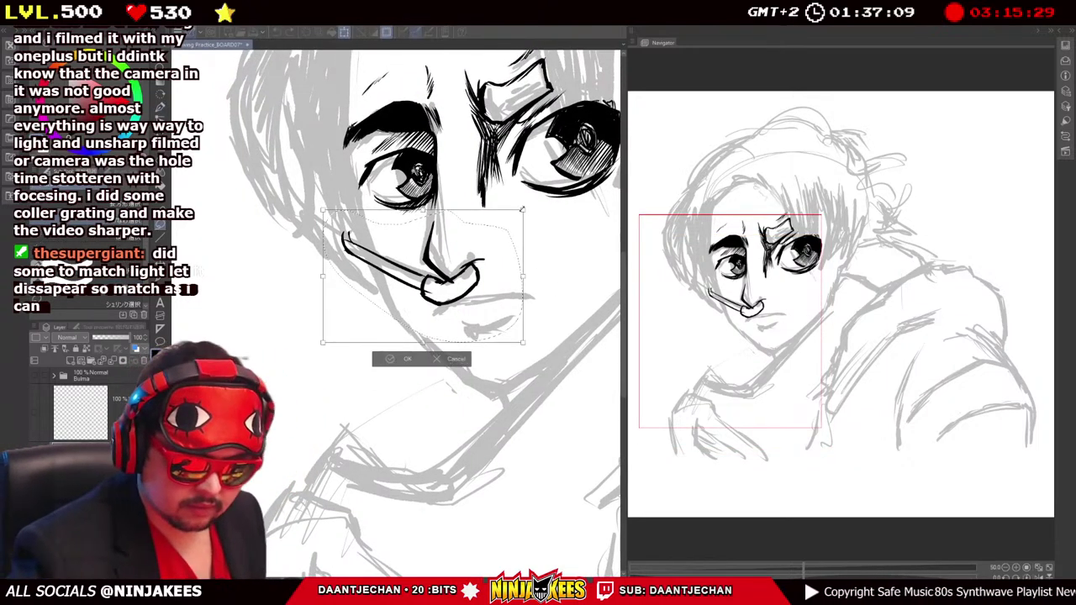
mouse_move(510, 221)
mouse_down()
mouse_move(483, 278)
mouse_move(530, 219)
mouse_up()
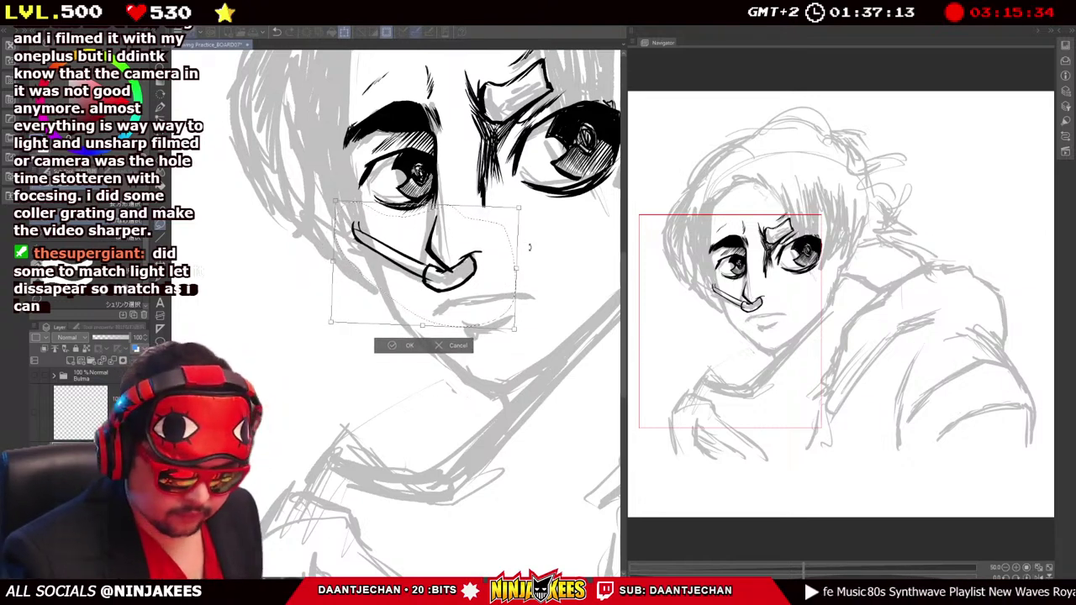
drag(473, 283, 473, 283)
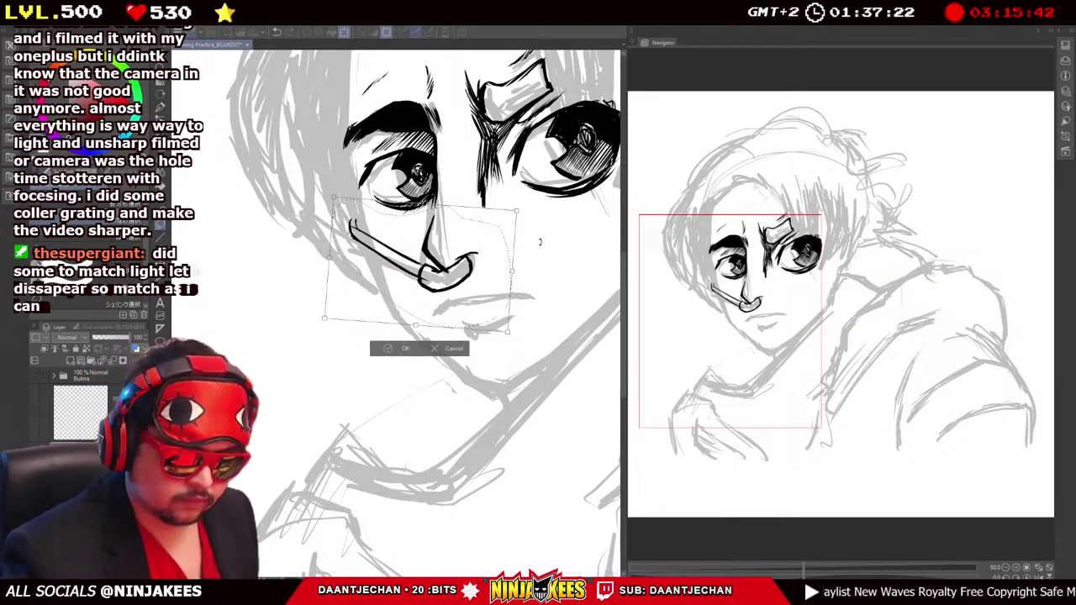
drag(475, 287, 475, 287)
key(Return)
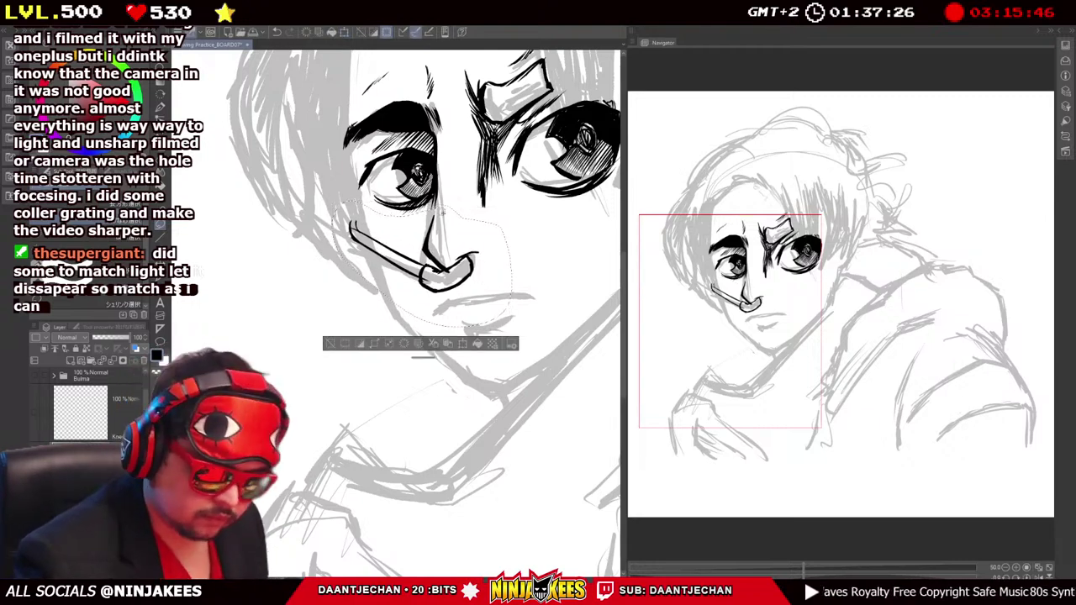
key(ctrl+d)
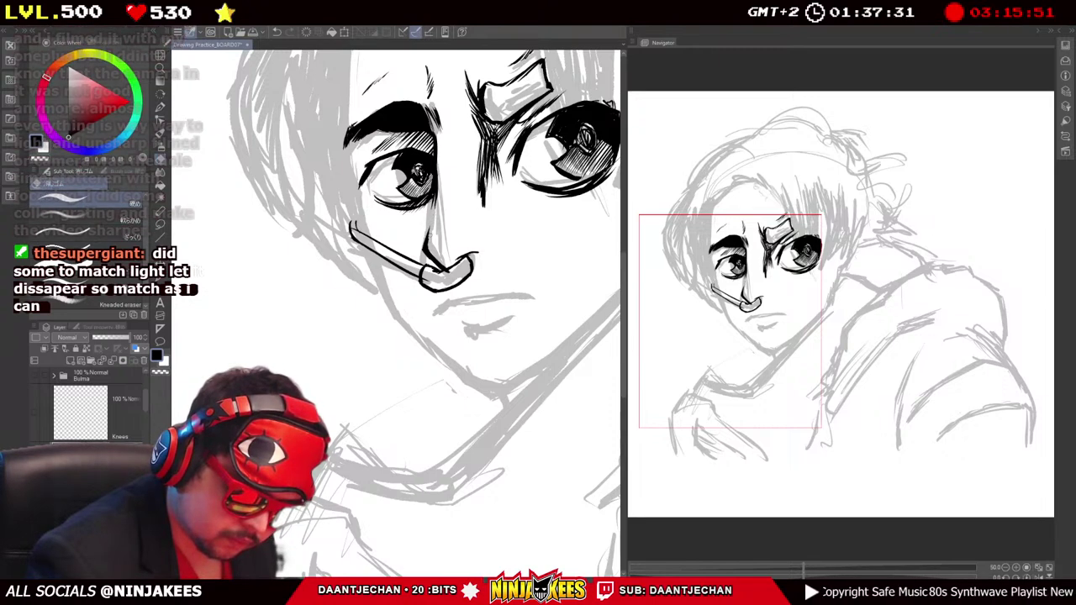
Clean up and thicken the outline of the U-shaped band under the nose tip, alternating the eraser and the Real G-Pen.
mouse_move(444, 252)
mouse_down()
mouse_move(504, 265)
mouse_move(467, 242)
mouse_move(515, 228)
mouse_move(573, 232)
mouse_move(548, 220)
mouse_up()
key(p)
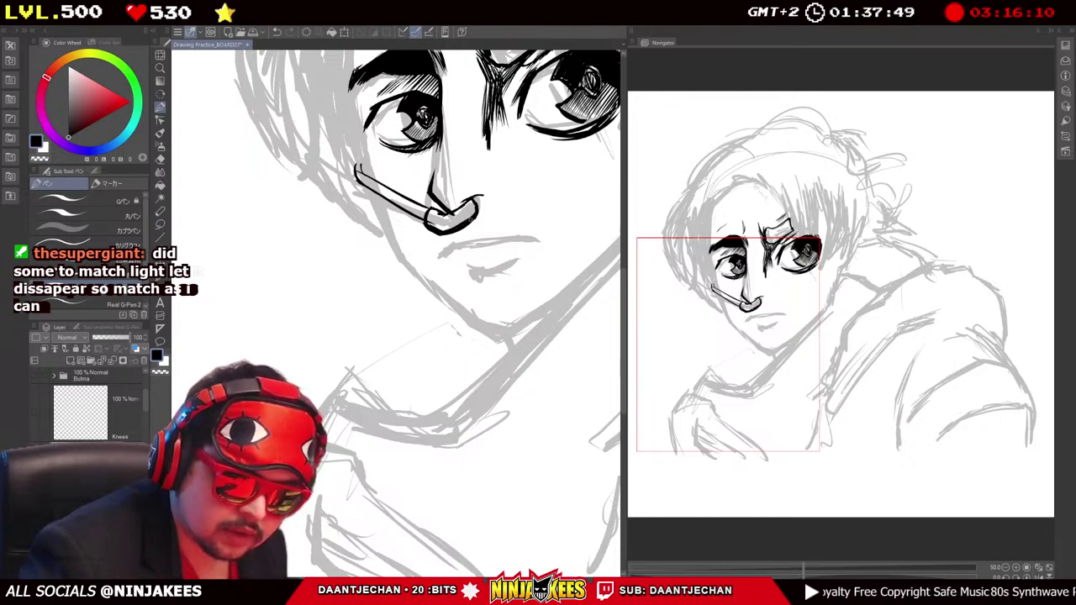
drag(548, 219, 563, 217)
key(e)
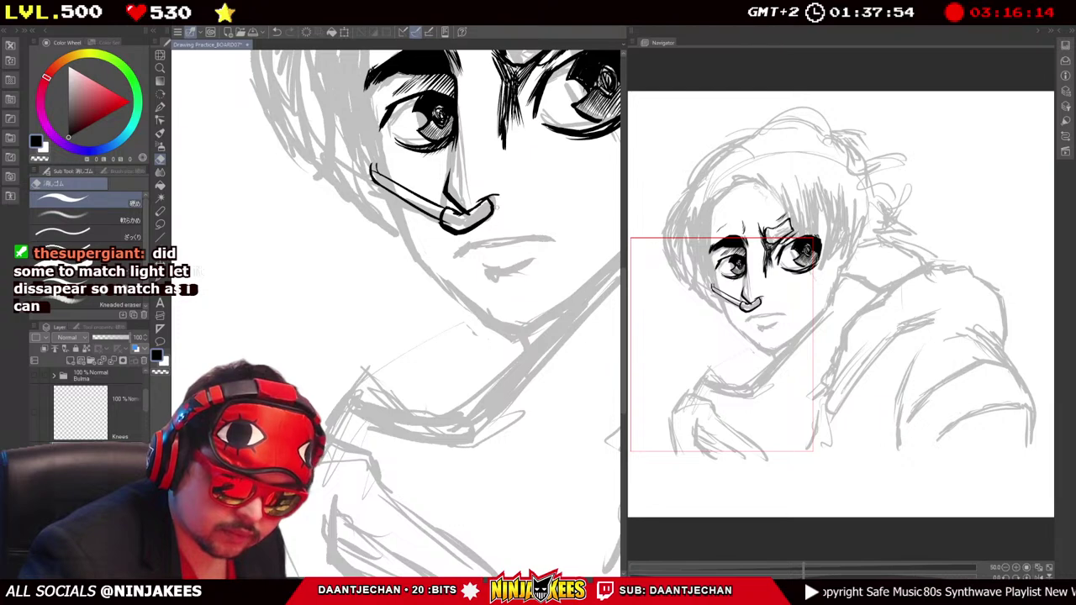
drag(470, 228, 488, 227)
key(p)
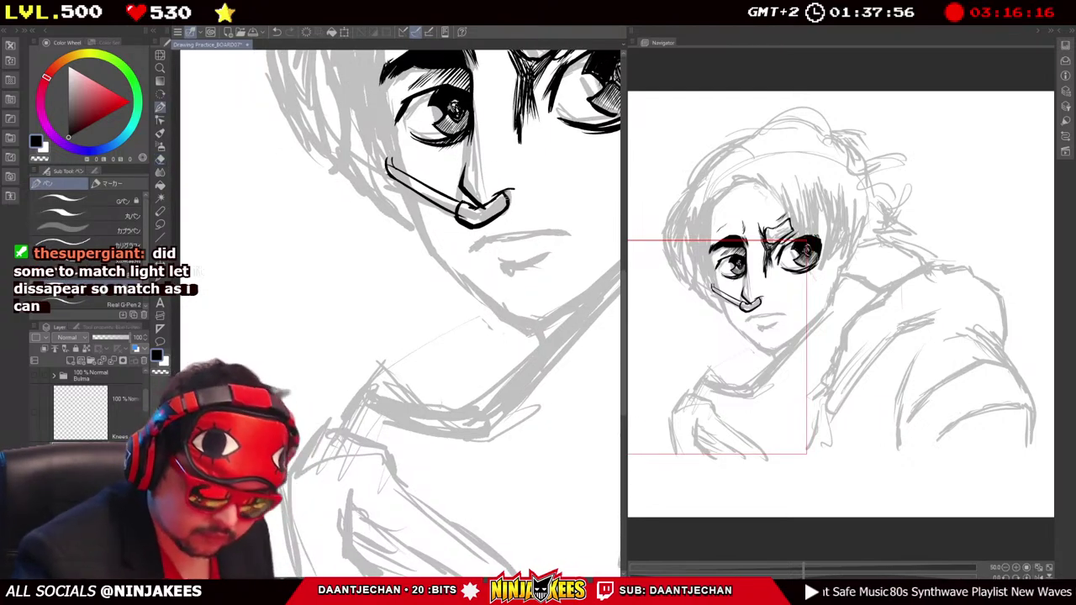
Ink short parallel hatching strokes on the nose tip just above the U-shaped band.
drag(477, 172, 474, 204)
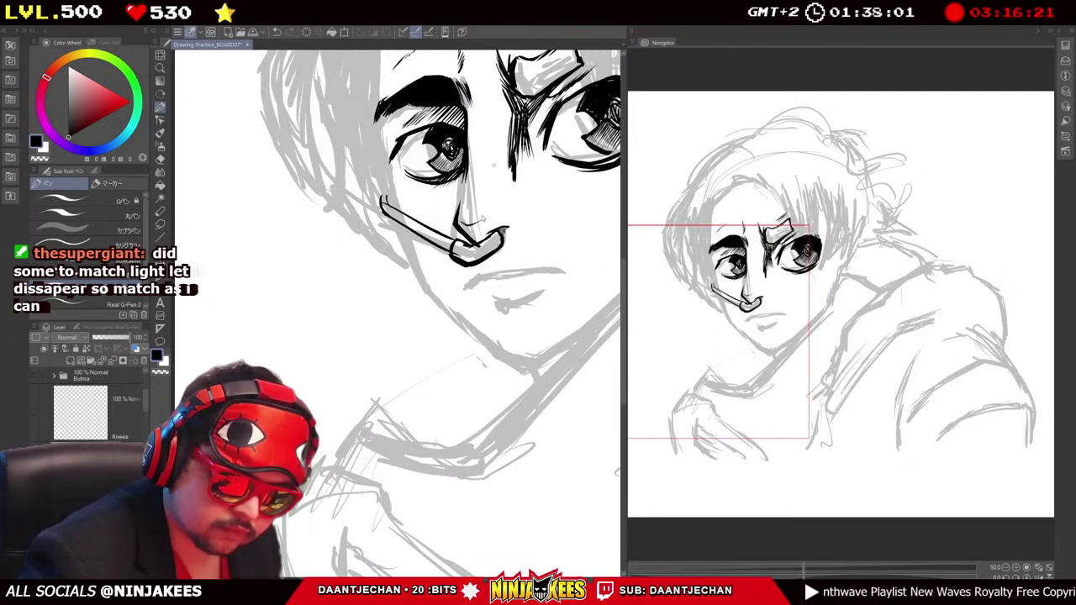
mouse_move(492, 210)
mouse_down()
mouse_move(492, 219)
mouse_move(496, 210)
mouse_up()
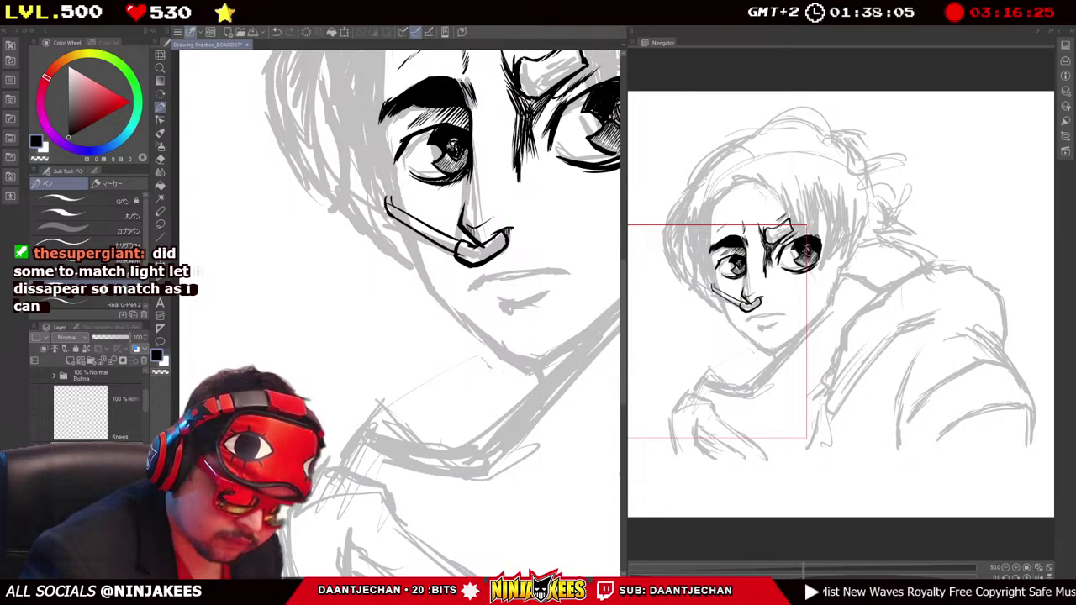
mouse_move(495, 210)
mouse_down()
mouse_move(475, 183)
mouse_move(494, 195)
mouse_up()
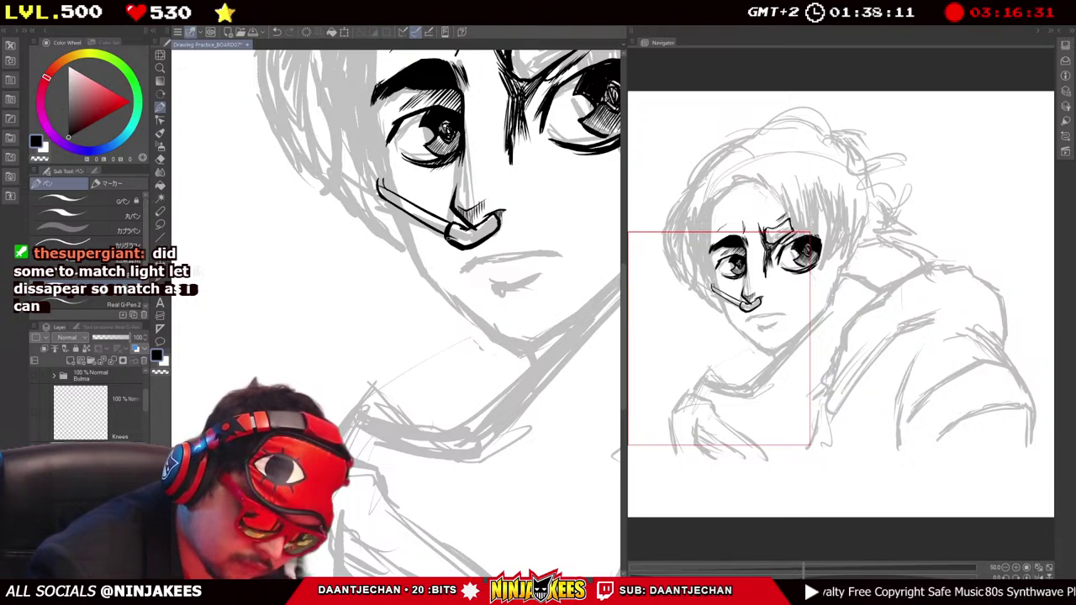
Fill the U-shaped band under the nose and the slanted cheek bar with solid black.
drag(494, 196, 454, 177)
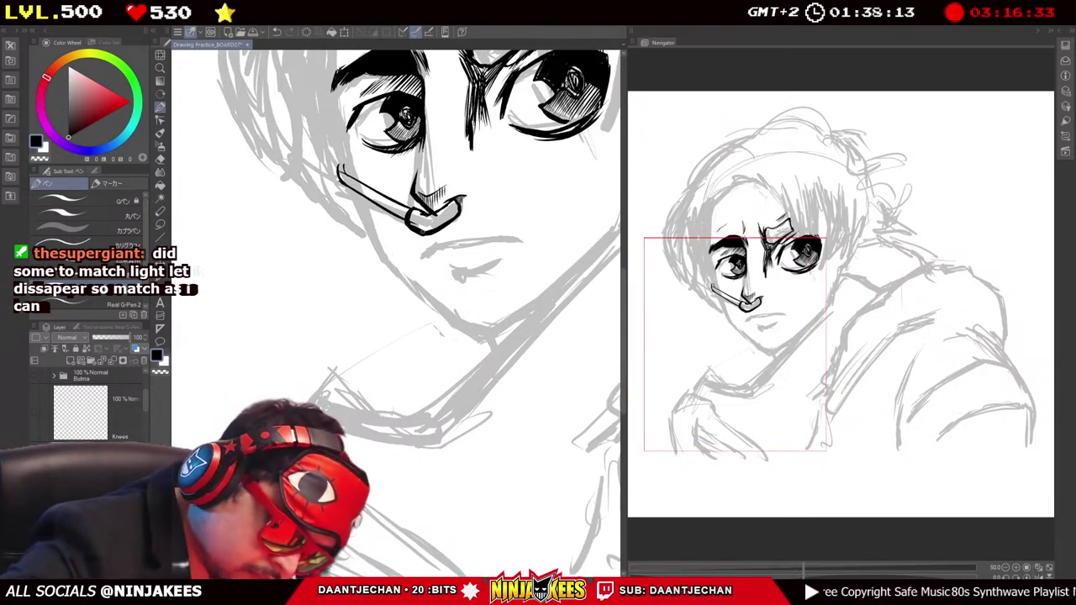
drag(414, 220, 468, 195)
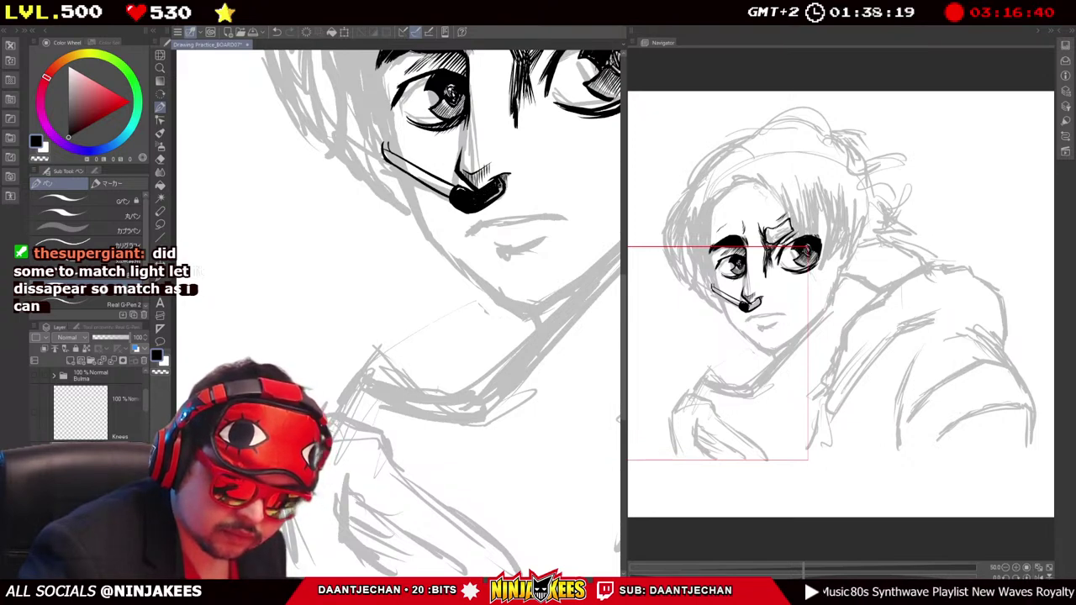
drag(471, 252, 423, 248)
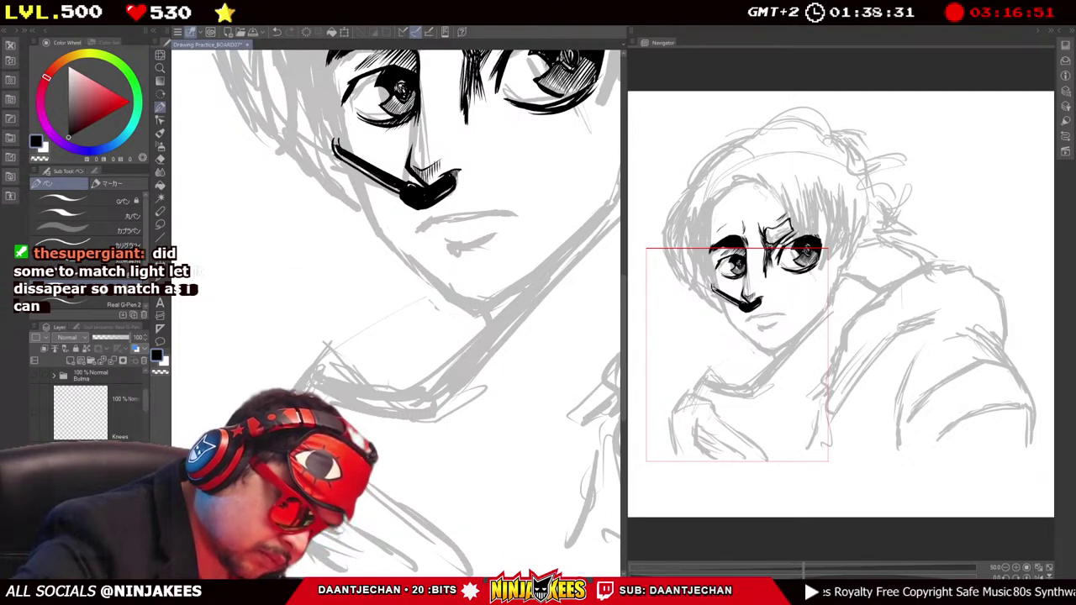
Examine the inked eyes, nose and cheek bar against the sketched mouth, jaw and hood.
scroll(395, 303, up, 3)
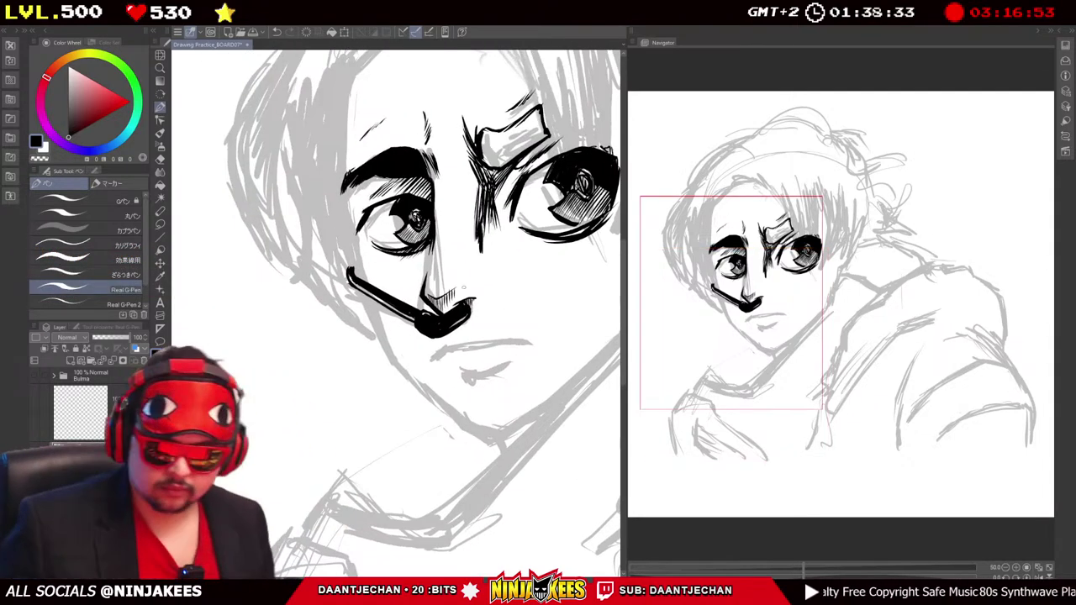
scroll(462, 286, down, 4)
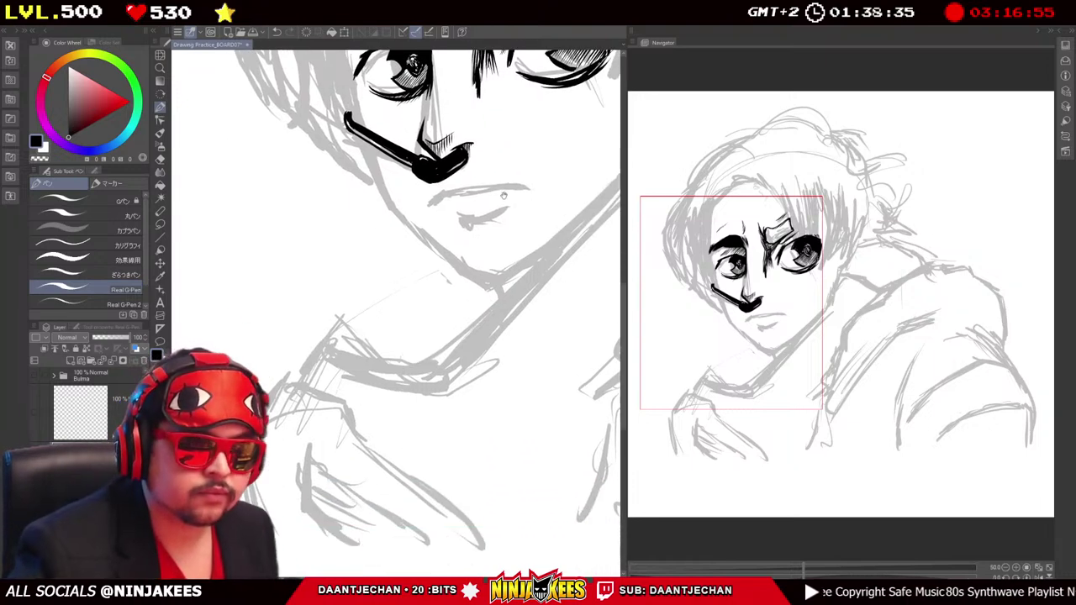
scroll(500, 195, up, 3)
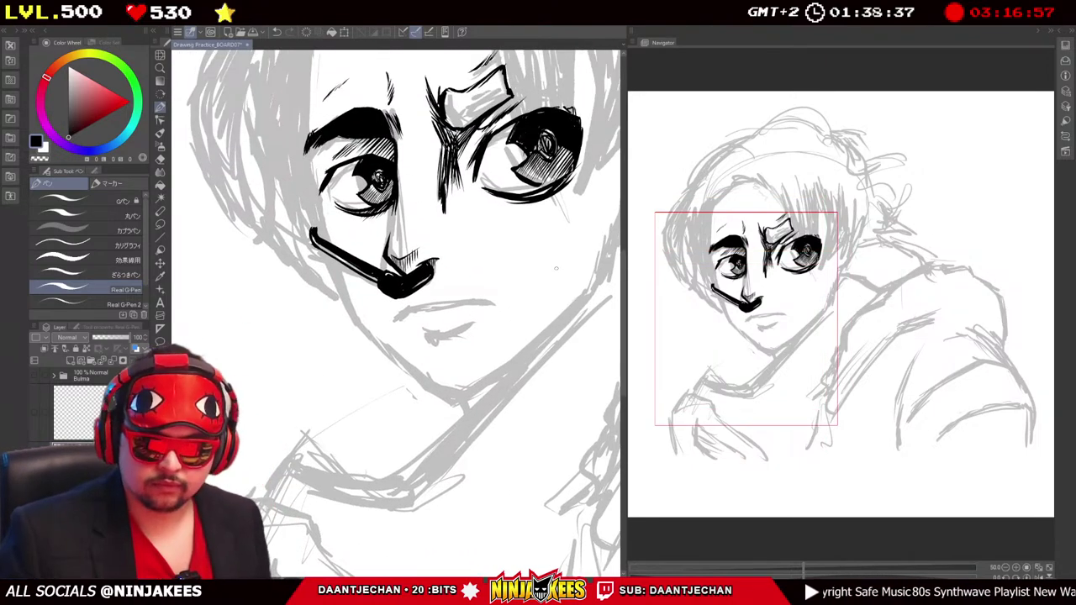
scroll(556, 269, up, 3)
scroll(556, 269, down, 3)
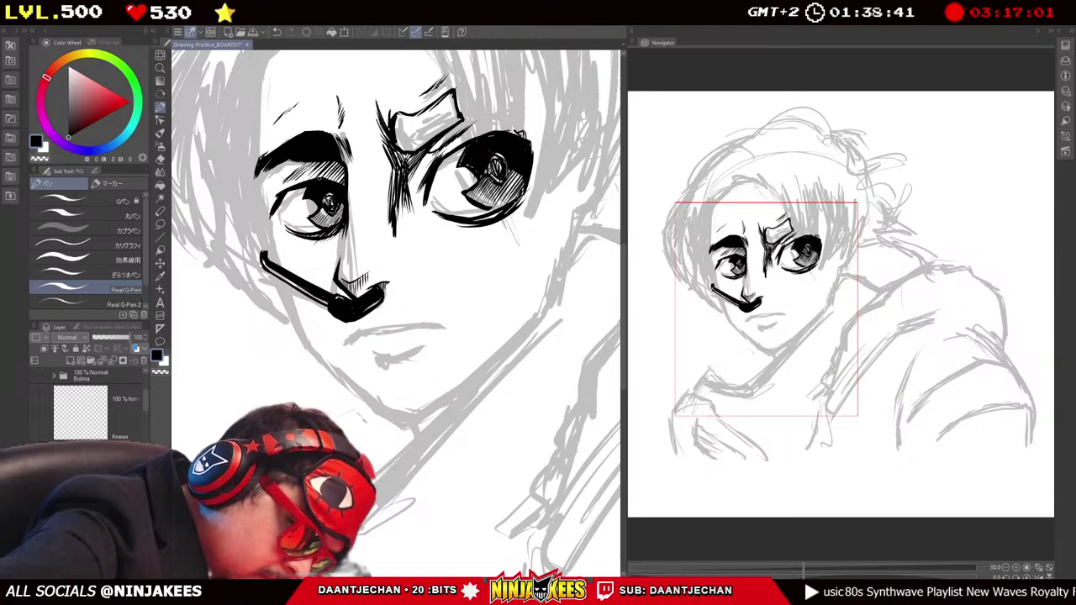
scroll(395, 311, up, 2)
scroll(395, 311, down, 2)
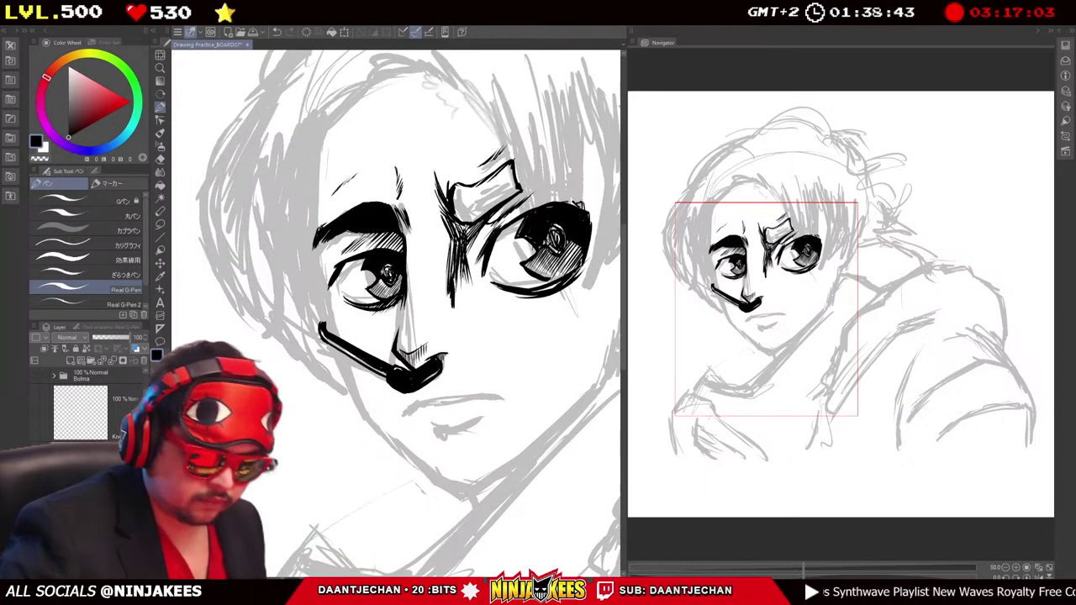
scroll(395, 311, left, 2)
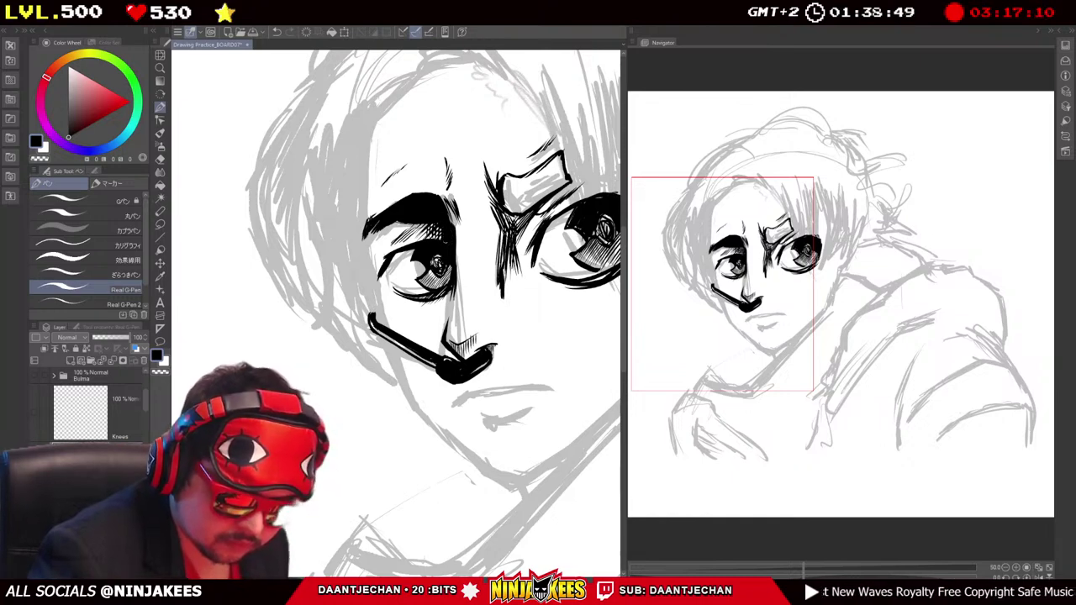
scroll(498, 385, right, 4)
scroll(498, 385, down, 1)
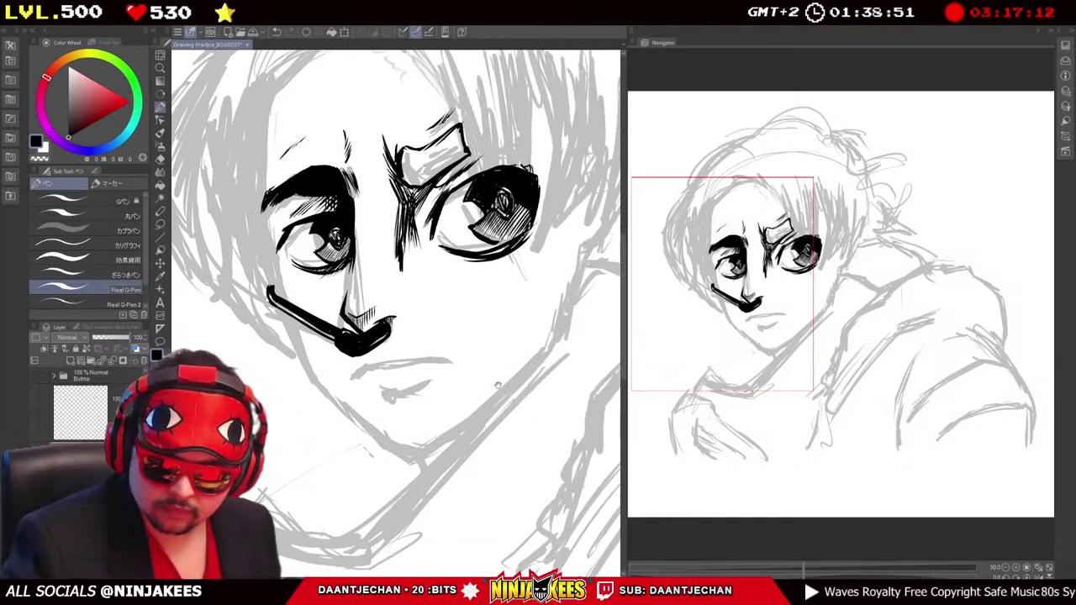
scroll(497, 385, down, 8)
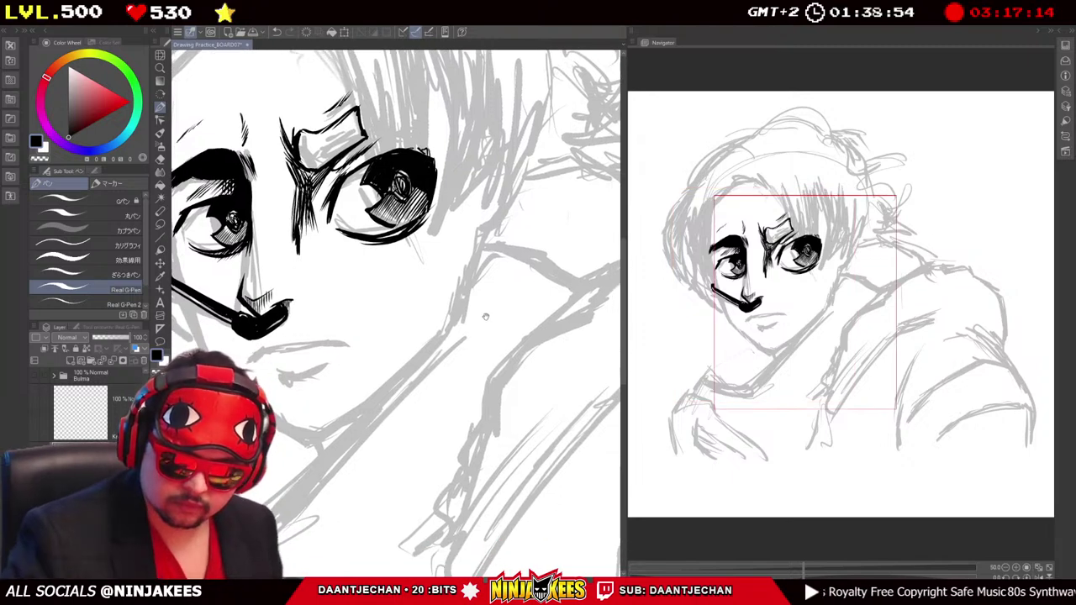
Ink the mouth line over the sketch, from the corner below the cheek bar across to the opposite corner.
scroll(471, 194, up, 3)
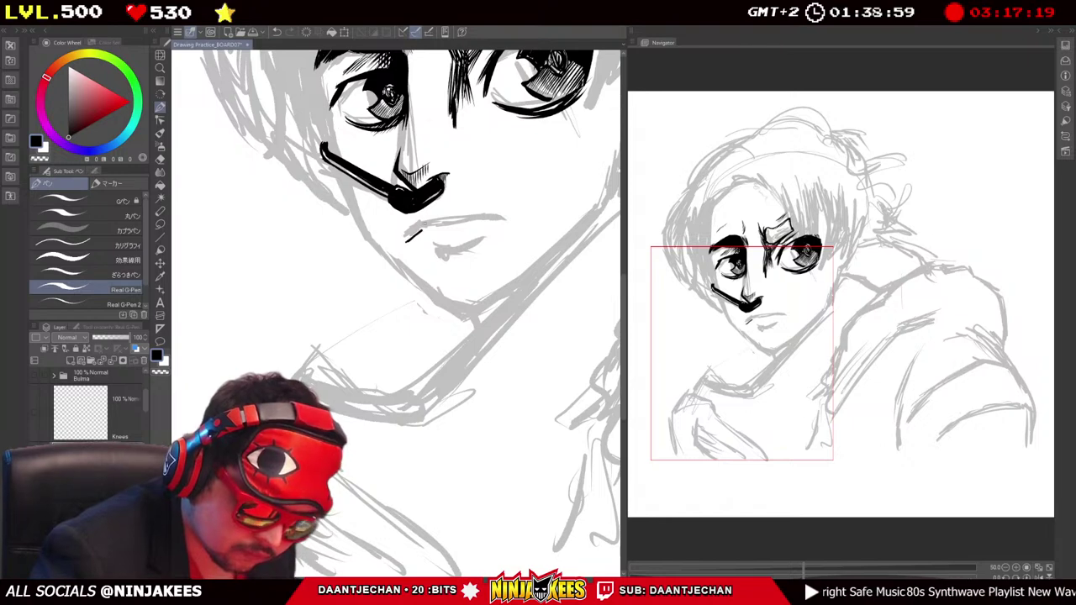
scroll(396, 313, right, 2)
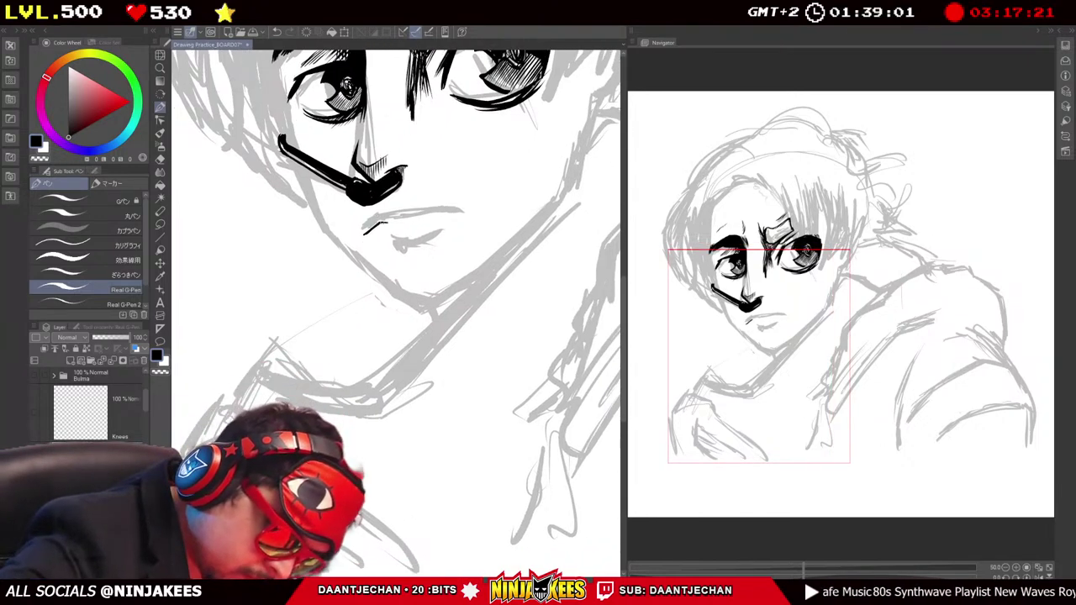
scroll(386, 222, right, 1)
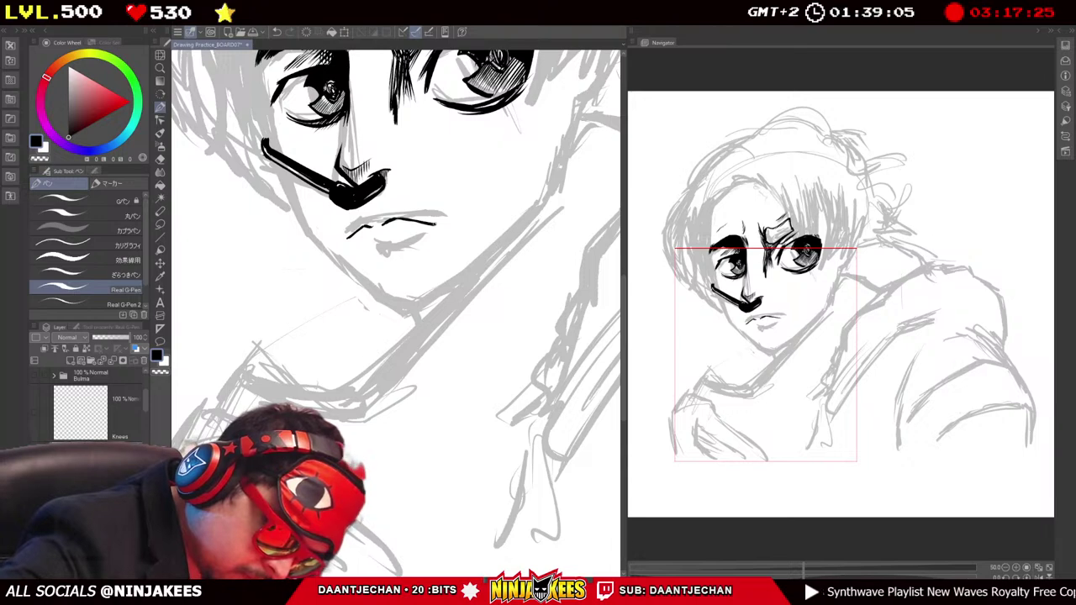
scroll(397, 314, left, 3)
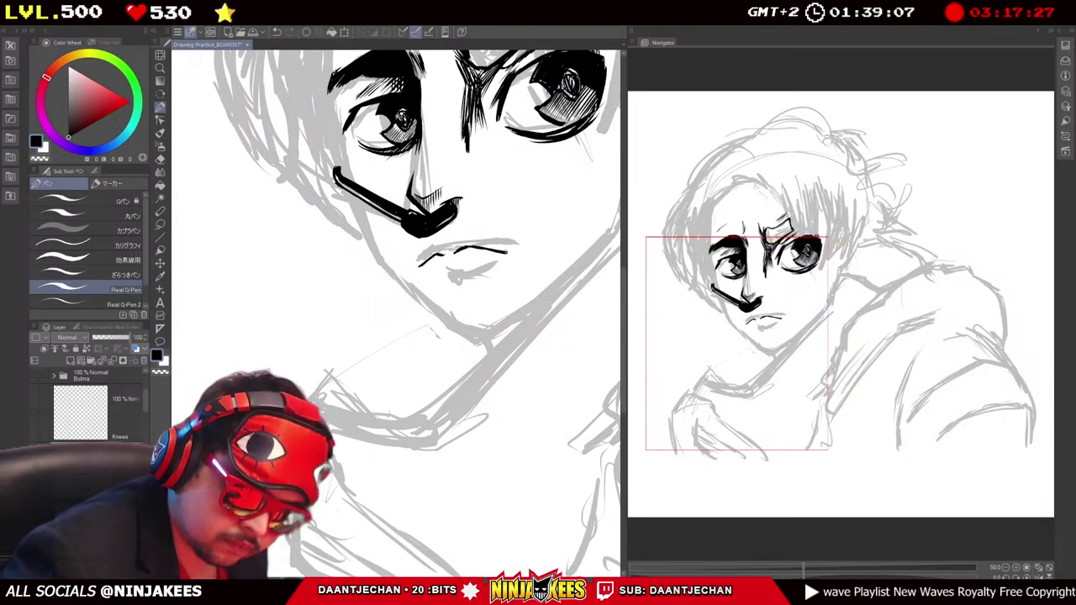
Ink a small patch of dense hatching as the shadow under the lower lip.
scroll(519, 252, down, 3)
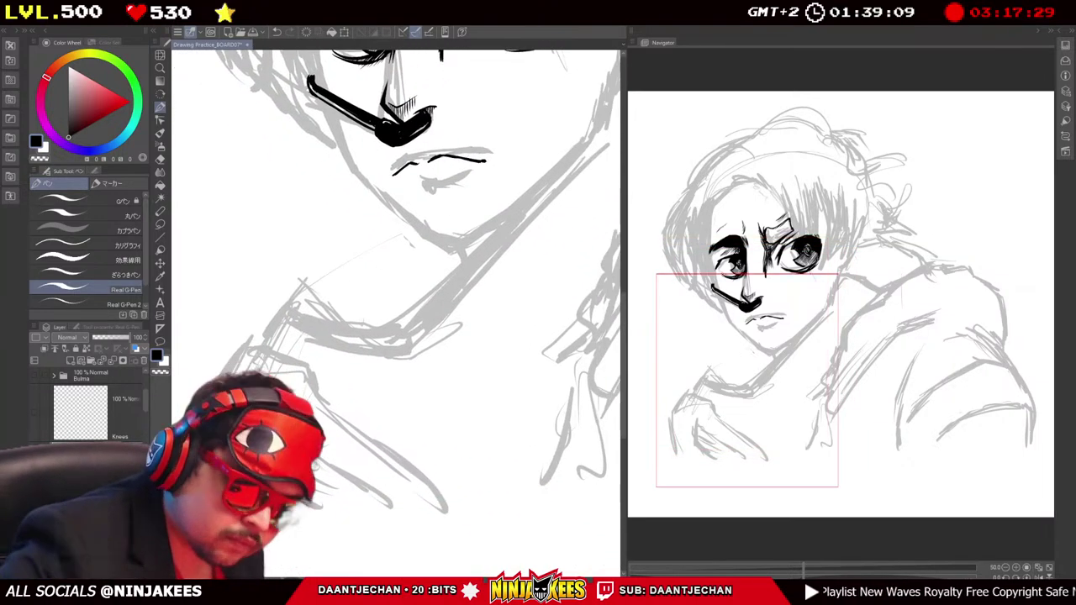
drag(418, 188, 443, 187)
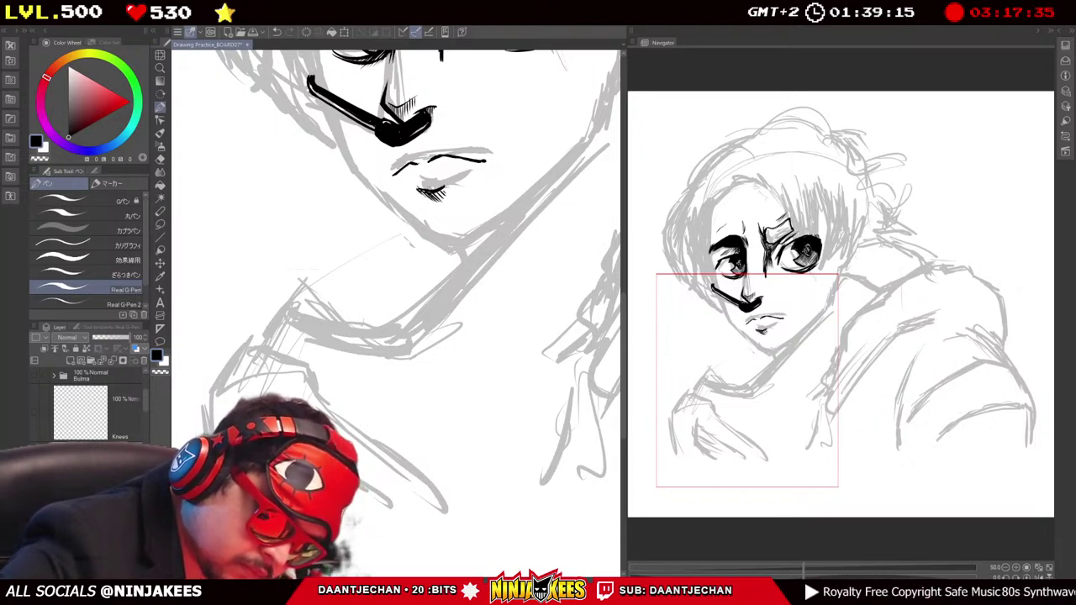
scroll(395, 303, up, 2)
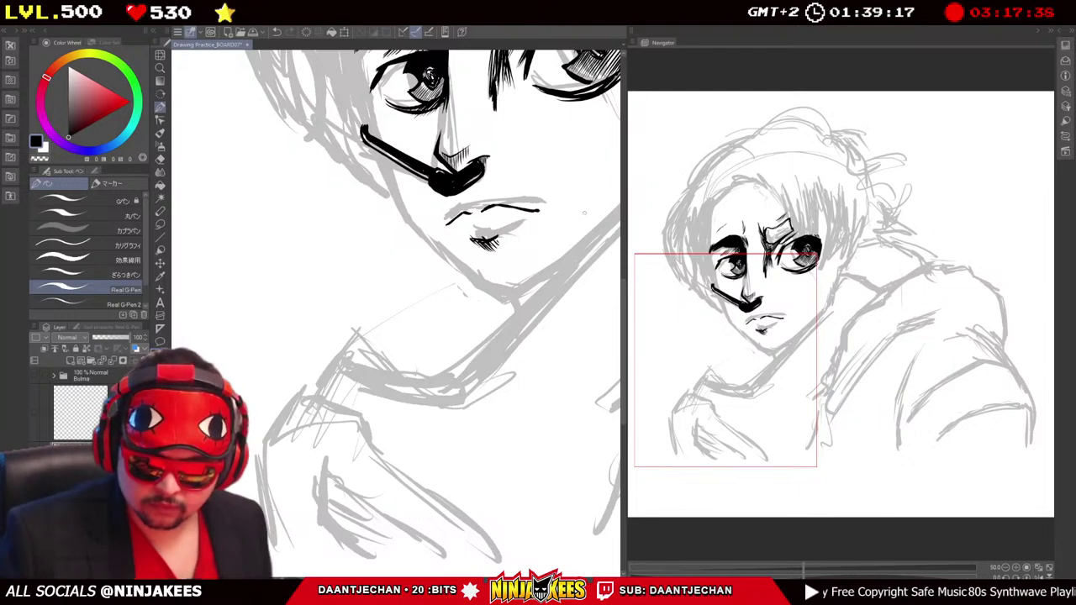
scroll(395, 252, up, 2)
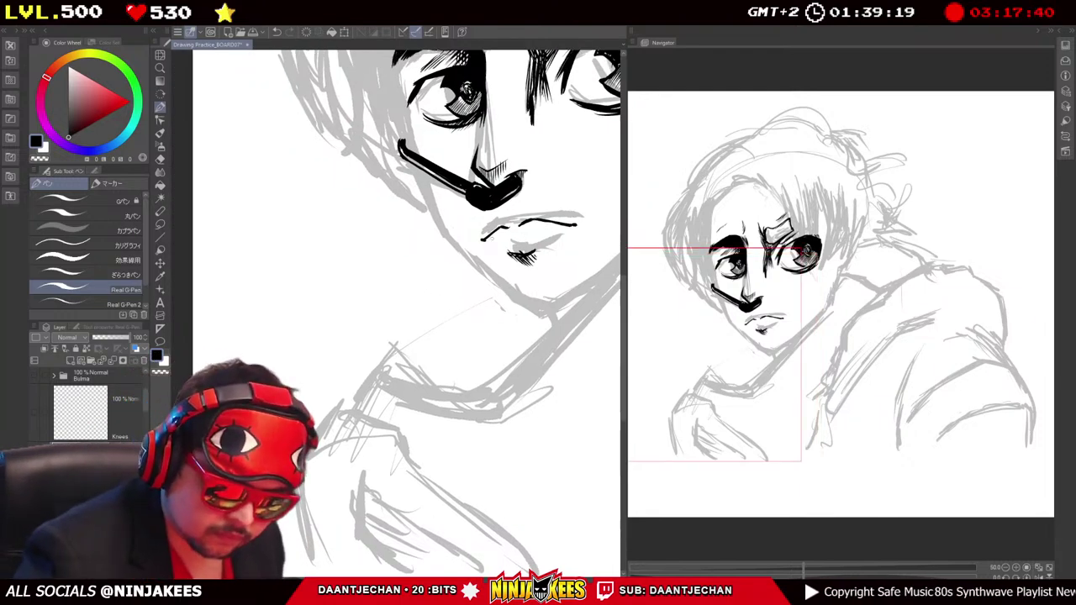
scroll(426, 184, up, 2)
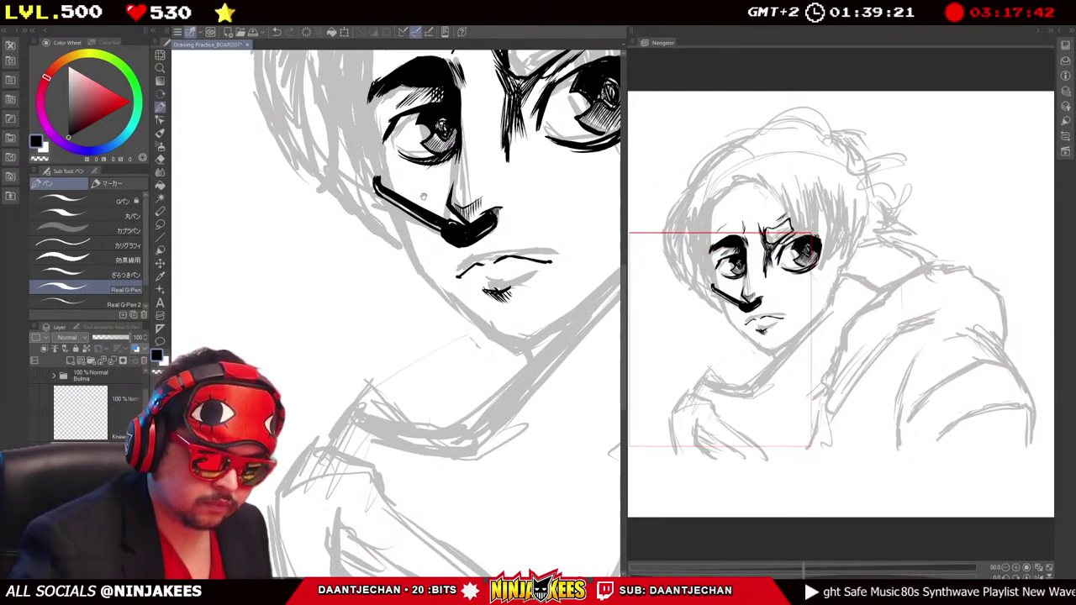
Try to ink the cheek contour from below the outer part of the cheek bar down toward the jaw.
scroll(427, 183, down, 4)
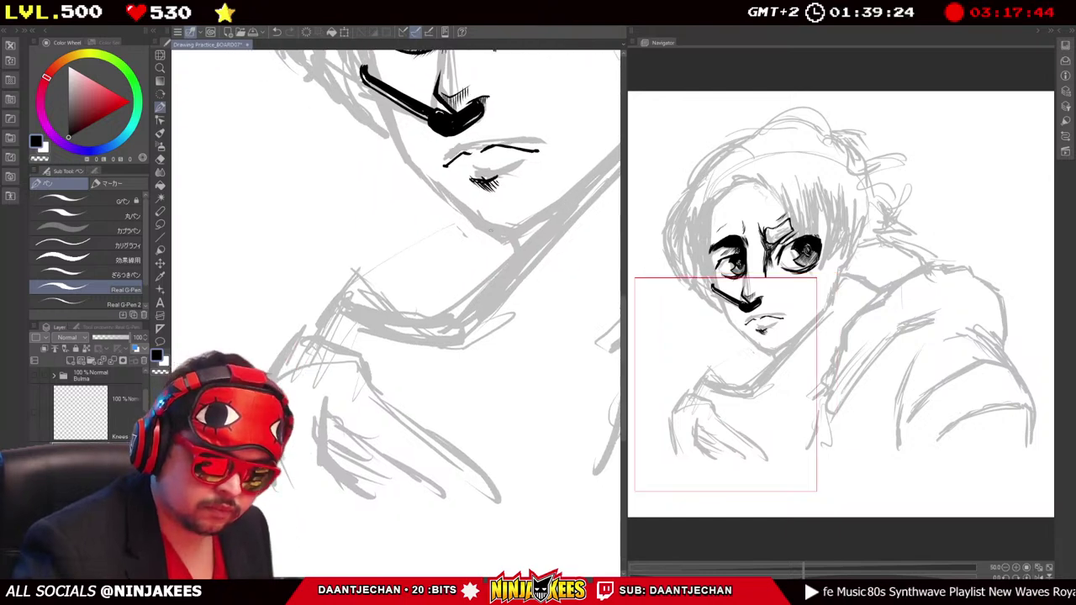
scroll(395, 252, up, 2)
drag(398, 116, 432, 186)
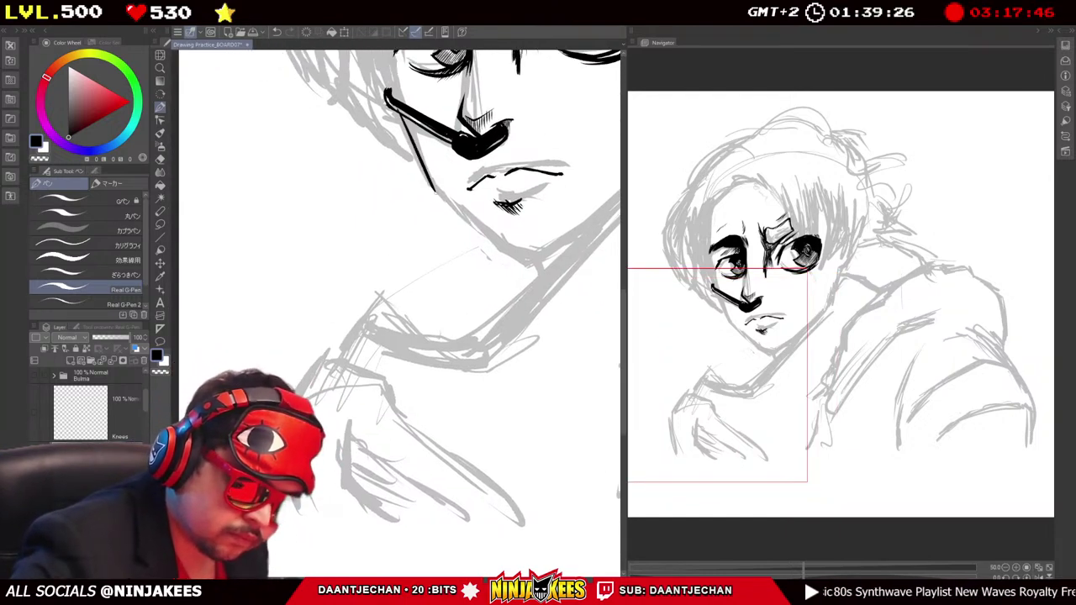
key(ctrl+z)
drag(398, 116, 434, 190)
key(ctrl+z)
drag(400, 116, 439, 195)
key(ctrl+z)
Fill the outlined eyebrow above the larger eye with solid black.
key(ctrl+minus)
key(ctrl+minus)
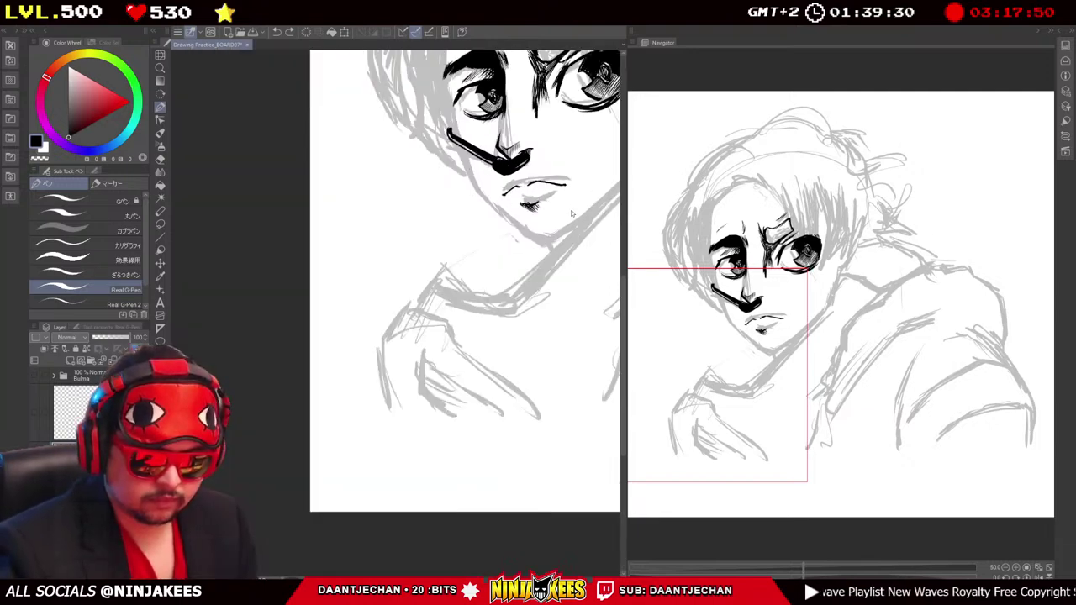
key(ctrl+minus)
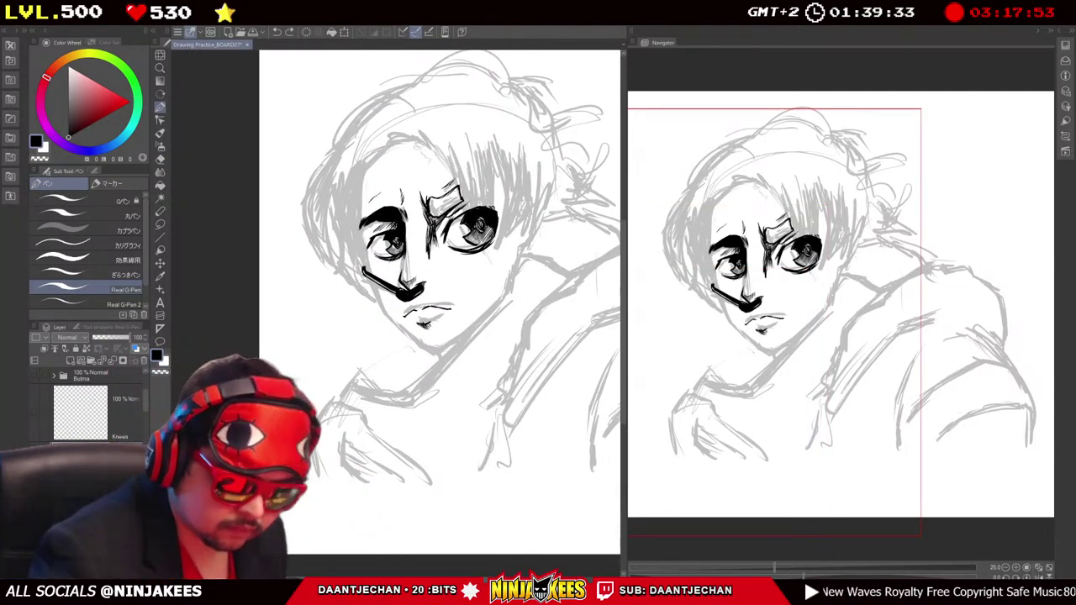
key(ctrl+plus)
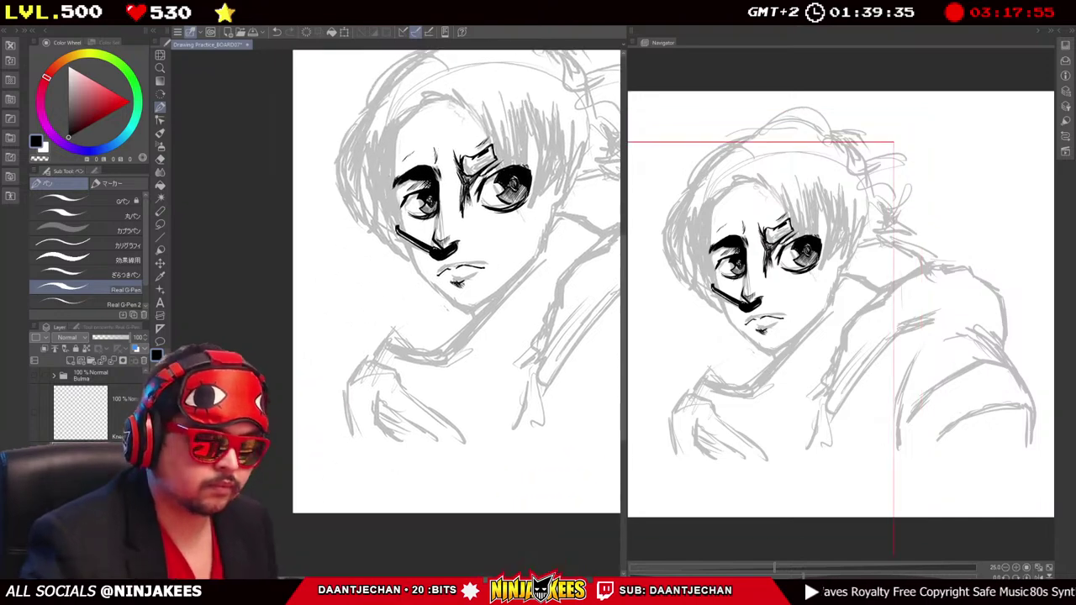
key(g)
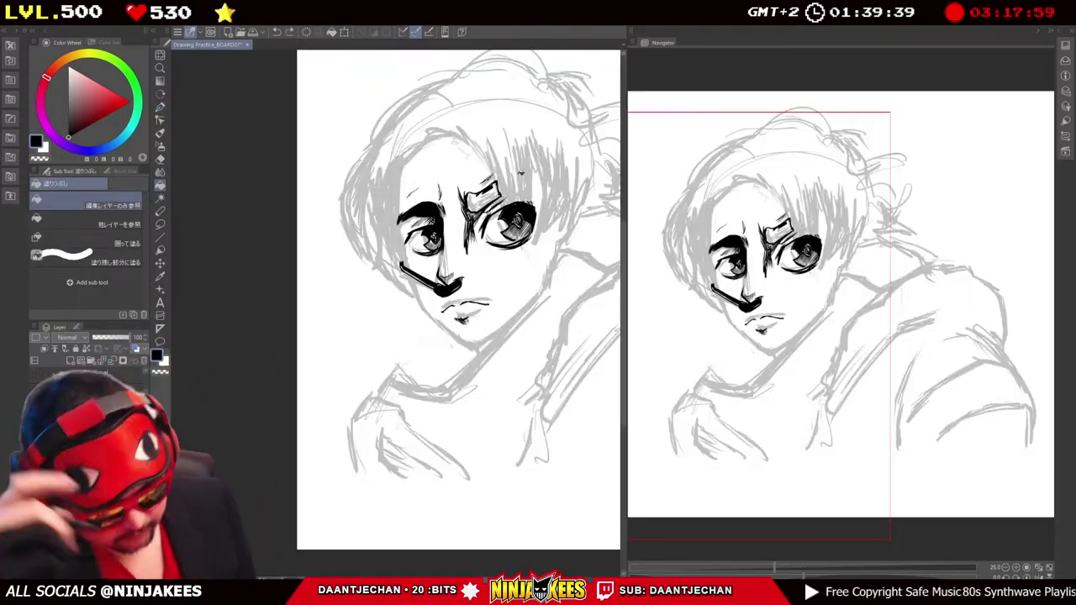
key(p)
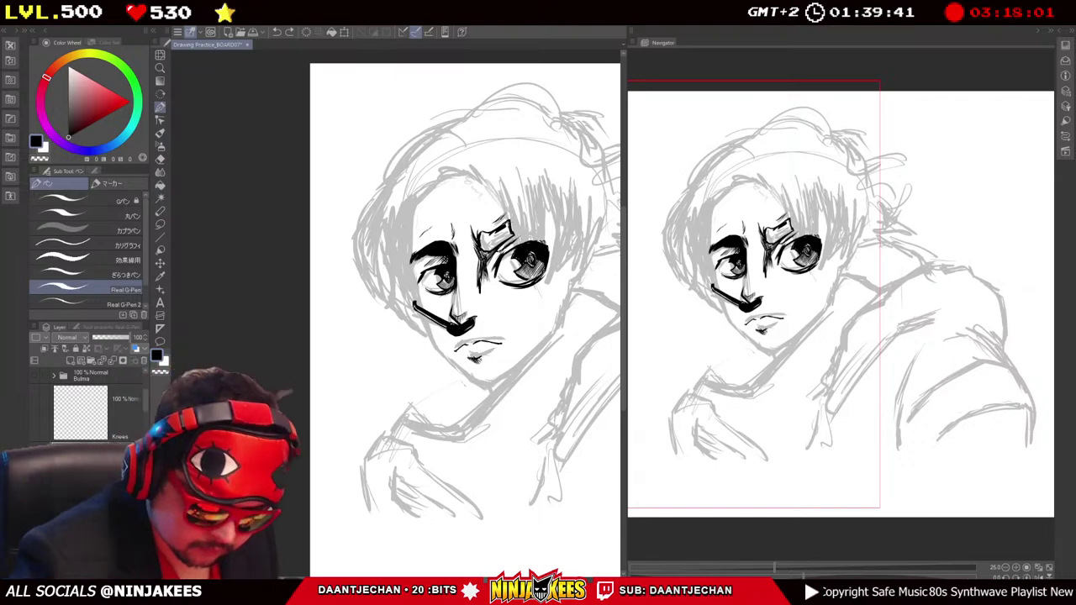
key(ctrl+plus)
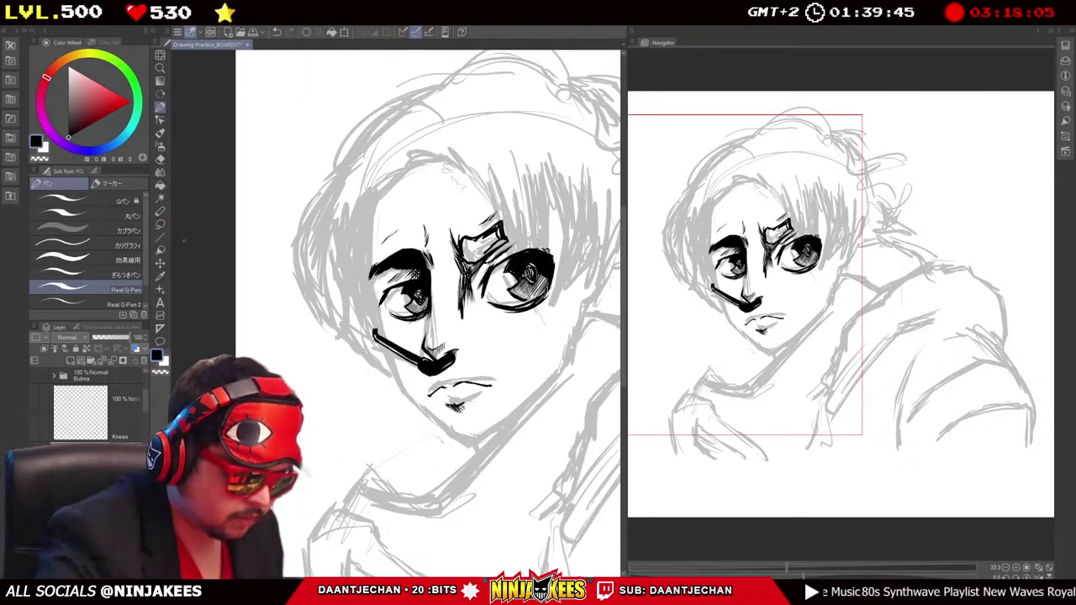
key(g)
click(481, 242)
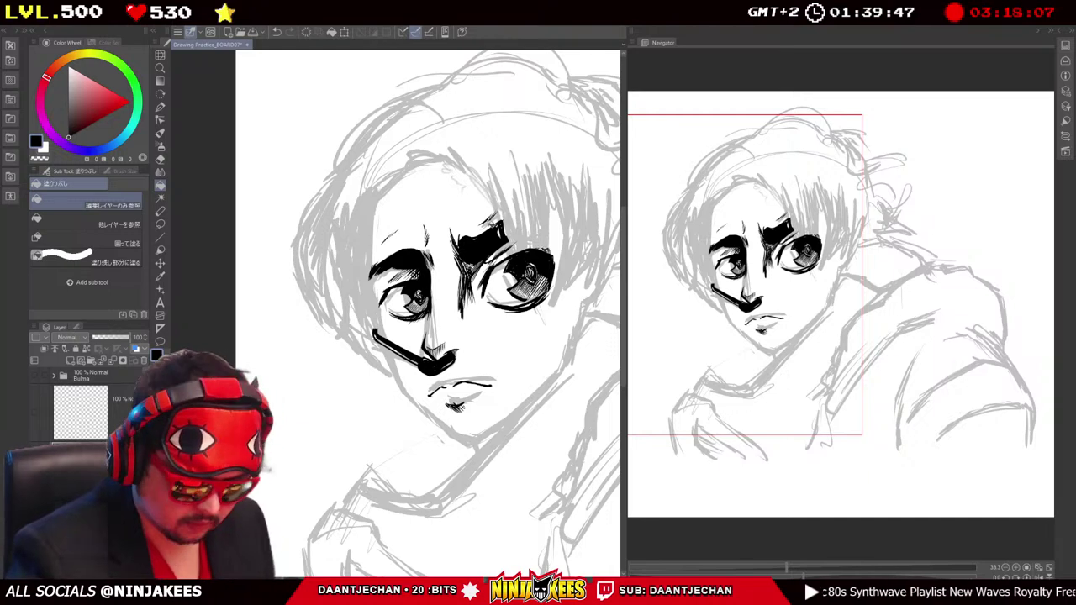
Ink the front hair strand with the pen from the forehead peak down across the eyebrow to the larger eye.
key(p)
mouse_move(575, 227)
mouse_down()
mouse_move(509, 278)
mouse_move(522, 244)
mouse_move(512, 238)
mouse_move(584, 203)
mouse_up()
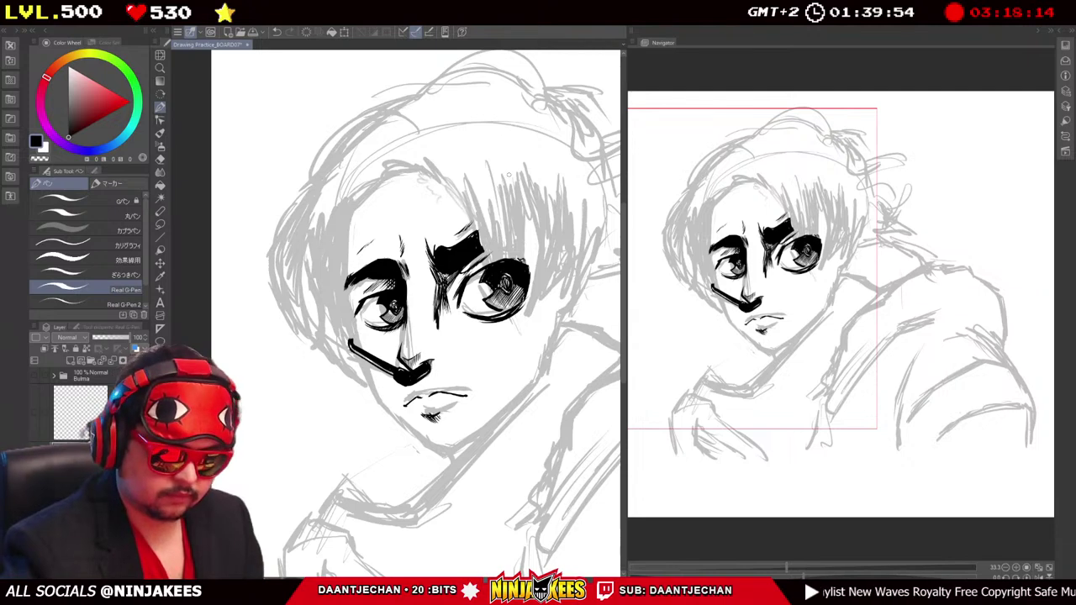
key(ctrl+z)
mouse_move(408, 152)
mouse_down()
mouse_move(401, 104)
mouse_move(411, 141)
mouse_move(421, 126)
mouse_move(402, 135)
mouse_move(389, 119)
mouse_move(409, 110)
mouse_move(427, 119)
mouse_move(480, 209)
mouse_up()
drag(464, 156, 517, 276)
drag(494, 220, 530, 286)
drag(513, 245, 522, 274)
drag(504, 252, 512, 357)
drag(387, 357, 370, 337)
Ink long tapering strands falling from the top of the fringe past the outer side of the larger eye.
drag(484, 154, 516, 258)
drag(523, 188, 510, 261)
drag(525, 212, 501, 289)
drag(513, 234, 517, 353)
drag(403, 336, 441, 360)
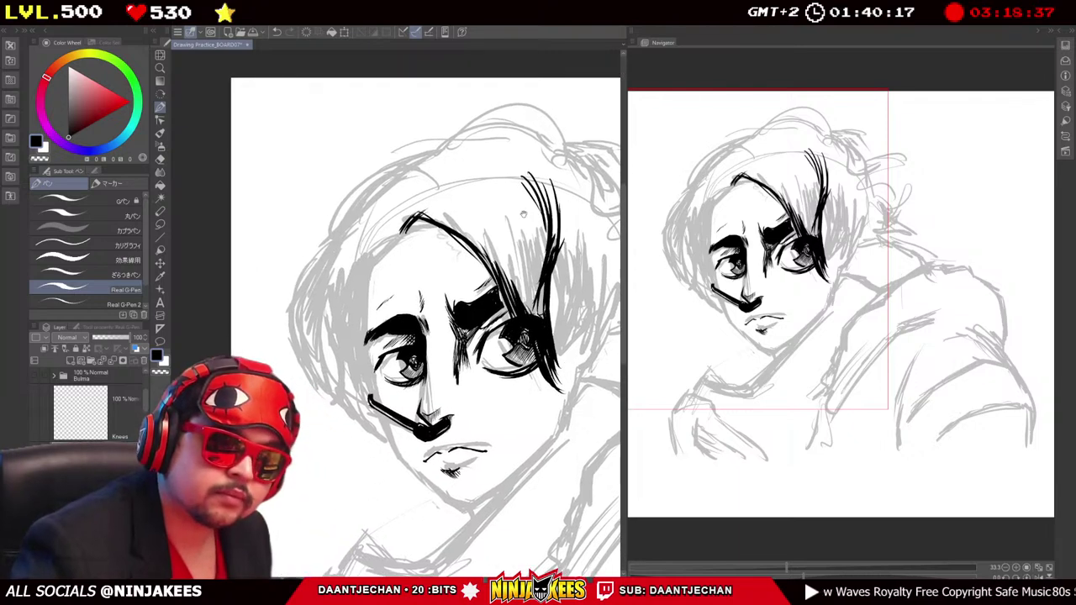
Thicken the lock over the larger eye with dense black strokes and extend the hairline from the forehead peak toward the opposite temple.
mouse_move(524, 185)
mouse_down()
mouse_move(496, 275)
mouse_move(494, 236)
mouse_up()
drag(528, 229, 511, 285)
mouse_move(532, 185)
mouse_down()
mouse_move(494, 300)
mouse_move(531, 276)
mouse_up()
drag(526, 228, 545, 319)
mouse_move(498, 168)
mouse_down()
mouse_move(528, 221)
mouse_move(496, 225)
mouse_up()
mouse_move(533, 161)
mouse_down()
mouse_move(505, 231)
mouse_move(518, 242)
mouse_up()
drag(543, 188, 536, 257)
mouse_move(546, 202)
mouse_down()
mouse_move(538, 284)
mouse_move(475, 256)
mouse_move(488, 206)
mouse_move(542, 225)
mouse_move(622, 230)
mouse_up()
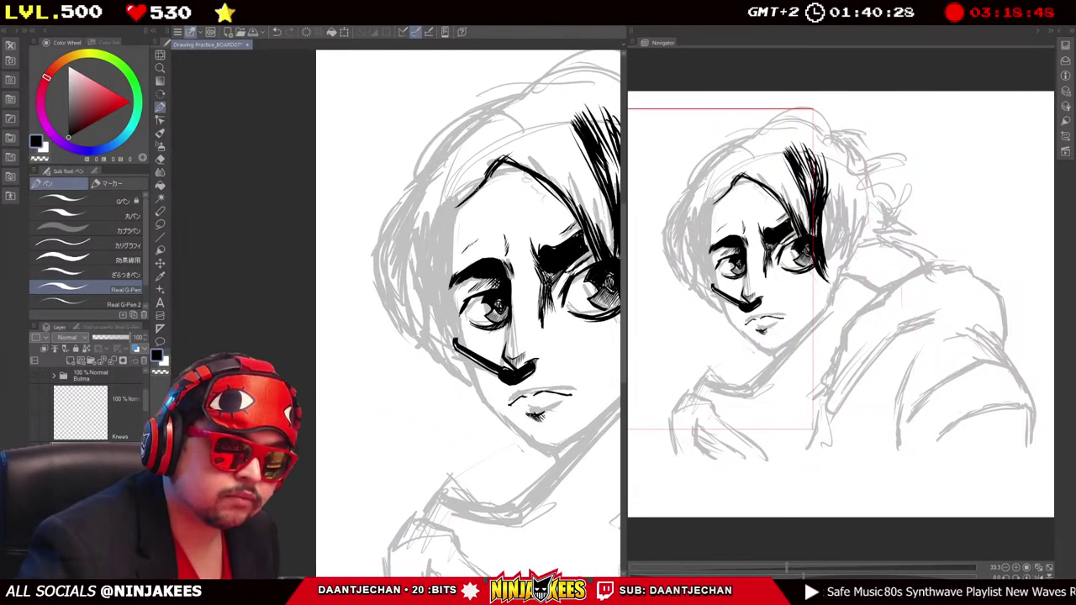
Ink the curved temple lock beside the smaller eye, thickening the hairline up to the forehead peak and outlining the forehead's side.
scroll(421, 266, up, 1)
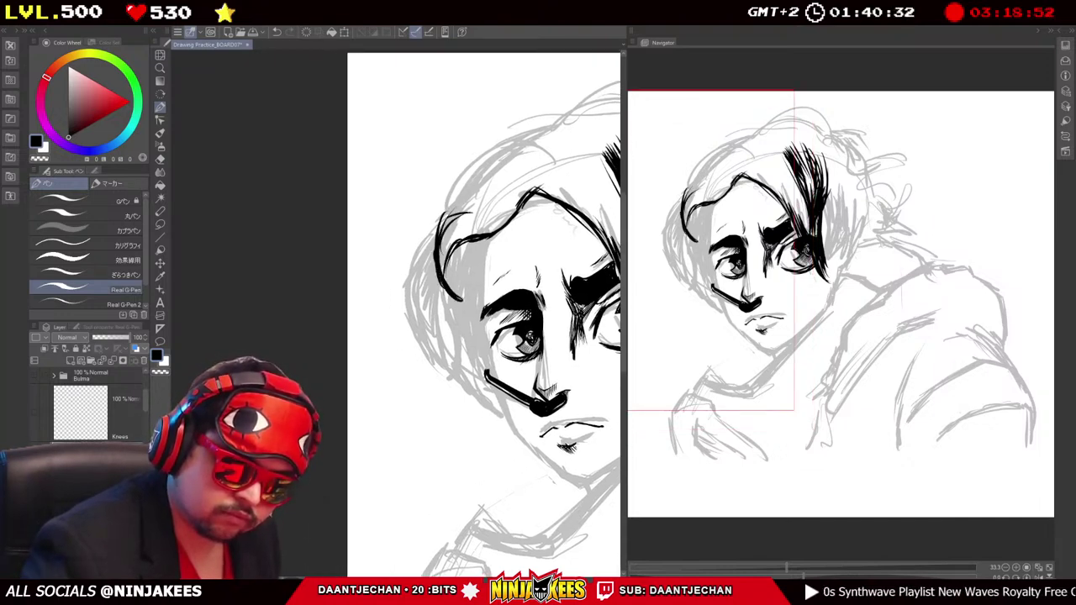
drag(492, 222, 444, 274)
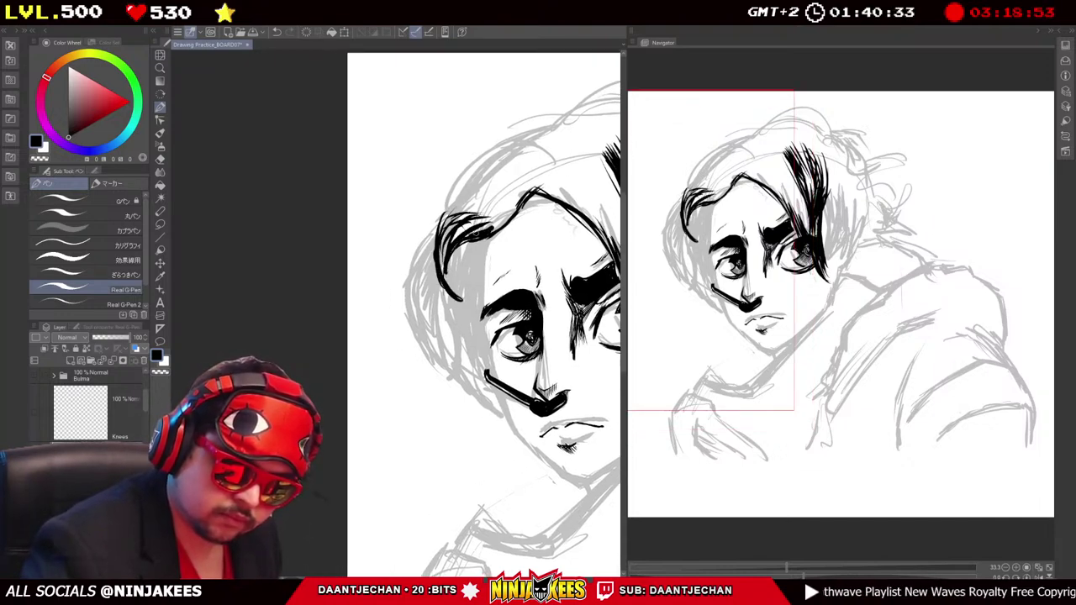
drag(446, 217, 429, 276)
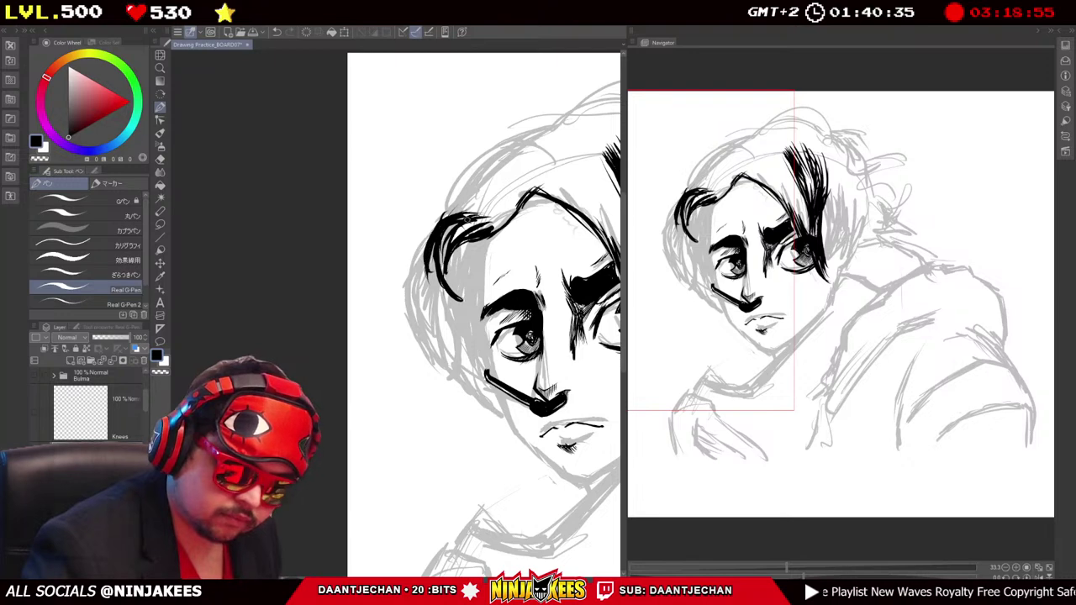
drag(521, 189, 476, 228)
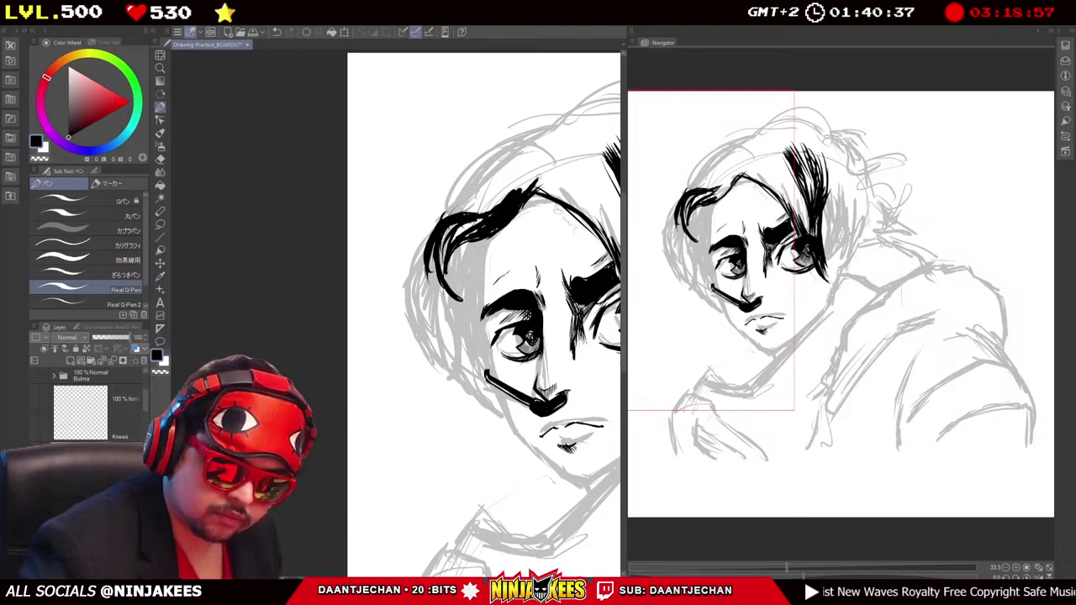
key(ctrl+minus)
key(ctrl+plus)
drag(403, 320, 505, 260)
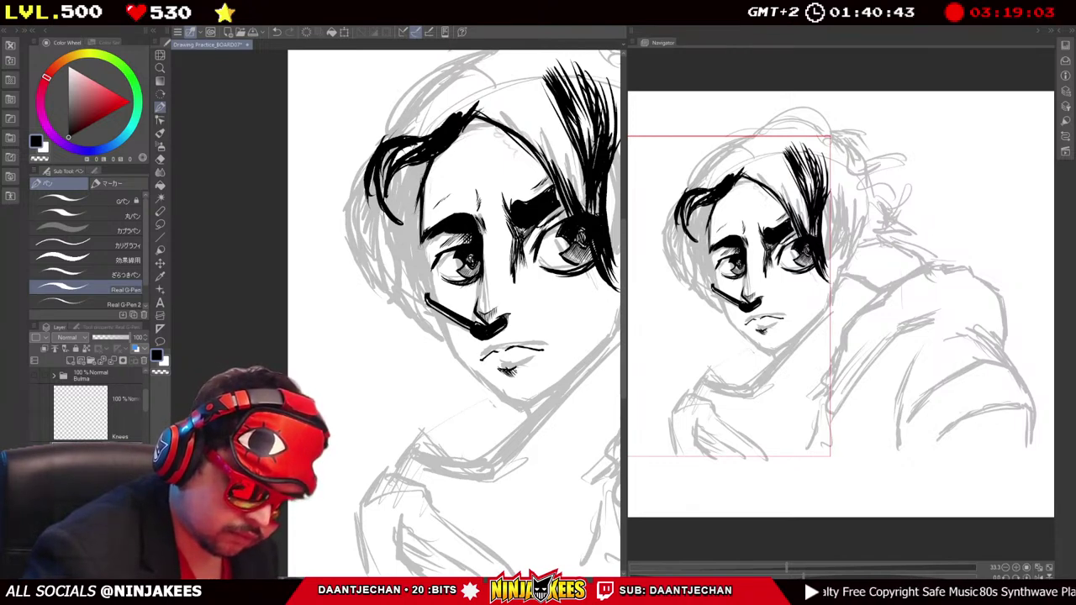
Ink the cheek contour from the outer end of the cheek bar down to the chin.
drag(471, 336, 459, 290)
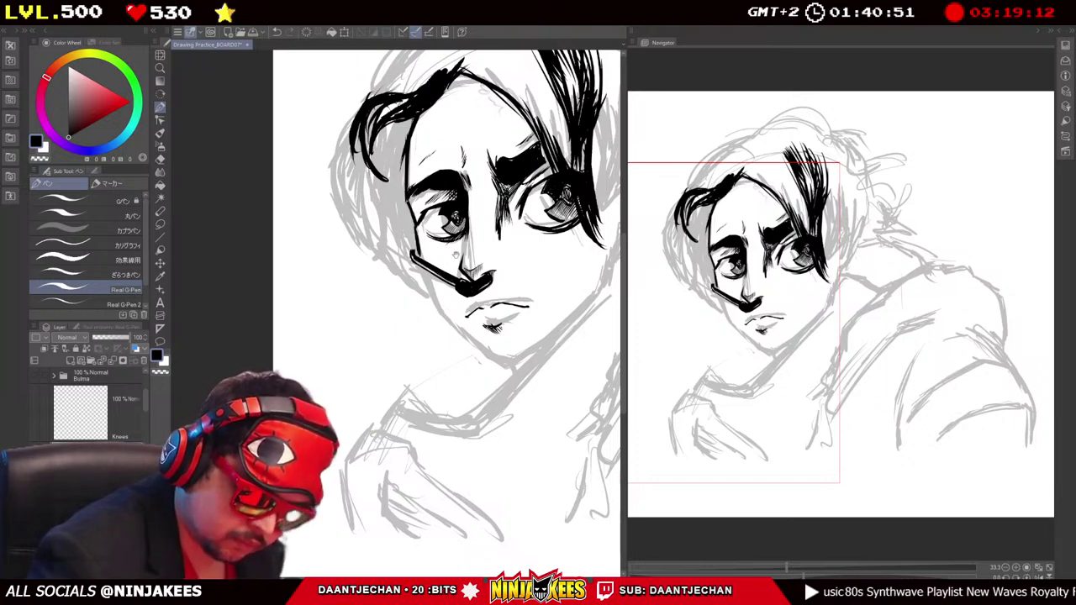
drag(459, 290, 409, 210)
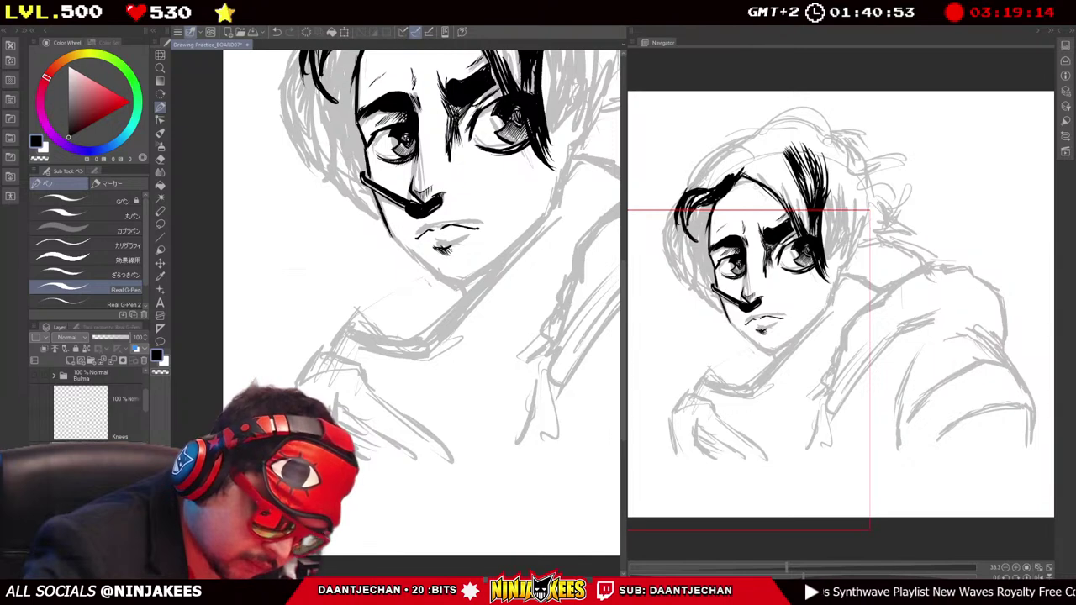
drag(394, 237, 439, 274)
scroll(485, 261, up, 2)
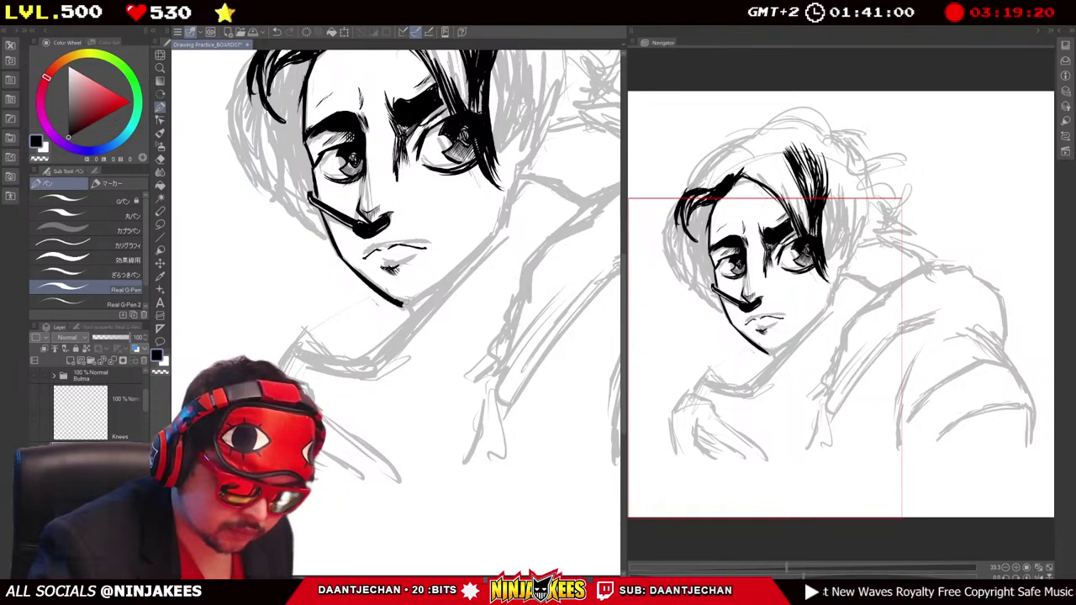
Ink the jawline from the chin up toward the ear on the larger eye's side, redoing the stroke until it is clean.
drag(412, 301, 485, 252)
key(ctrl+z)
drag(407, 306, 512, 227)
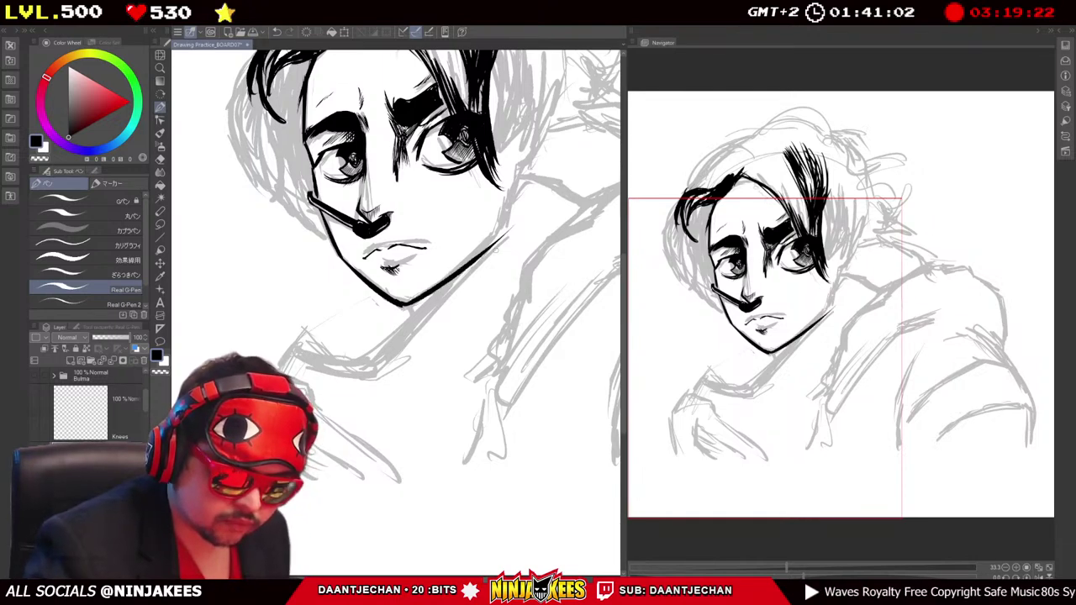
key(ctrl+z)
drag(465, 273, 502, 231)
drag(432, 270, 543, 196)
key(ctrl+z)
drag(434, 273, 563, 181)
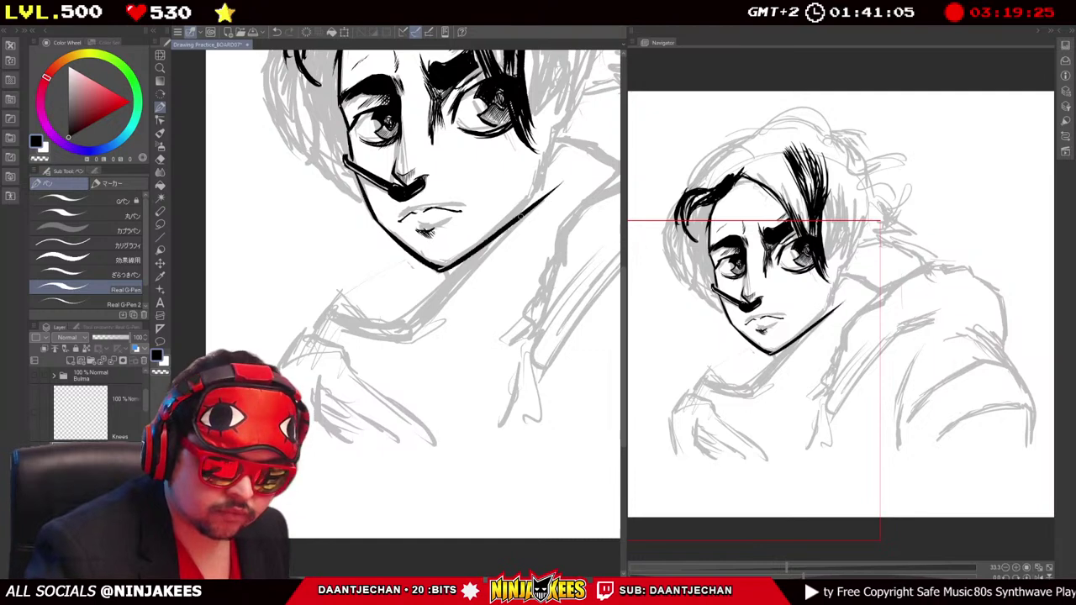
Ink the side lock beyond the larger eye as thick tapering strands ending in a point over the jawline.
drag(420, 252, 370, 320)
drag(417, 354, 429, 182)
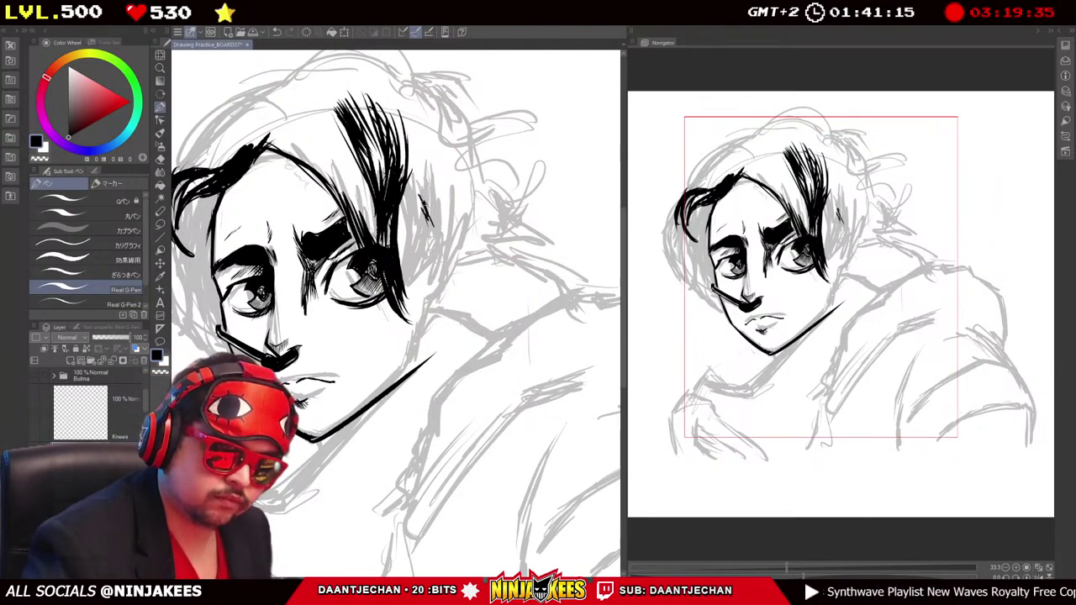
drag(432, 220, 414, 335)
drag(425, 291, 413, 370)
drag(423, 329, 415, 395)
drag(433, 266, 415, 355)
drag(469, 248, 441, 294)
mouse_move(467, 196)
mouse_down()
mouse_move(454, 267)
mouse_move(418, 338)
mouse_up()
drag(442, 296, 421, 336)
drag(378, 294, 420, 336)
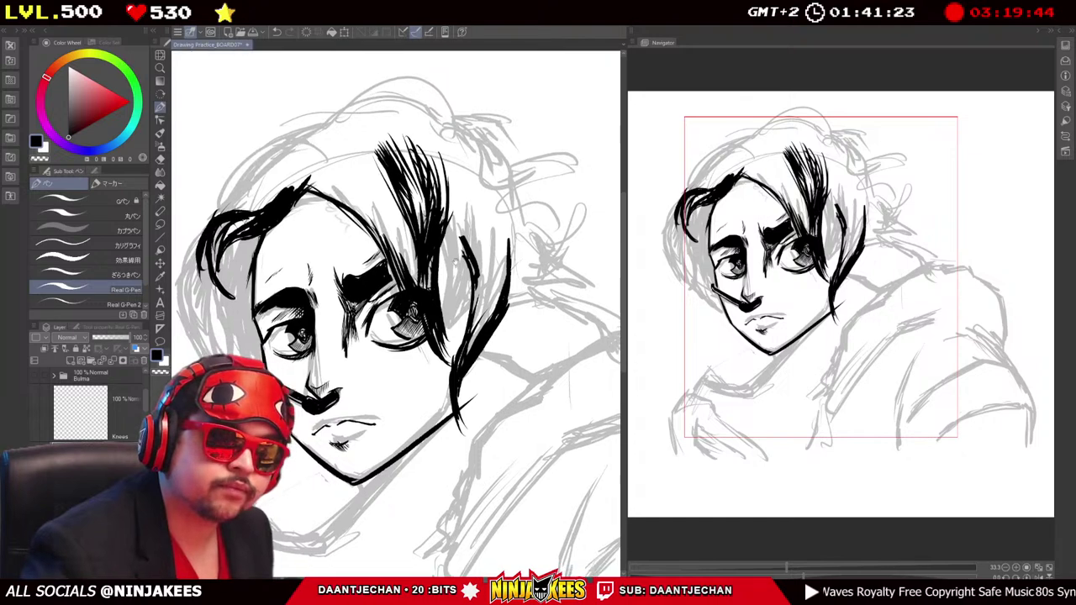
drag(454, 208, 446, 309)
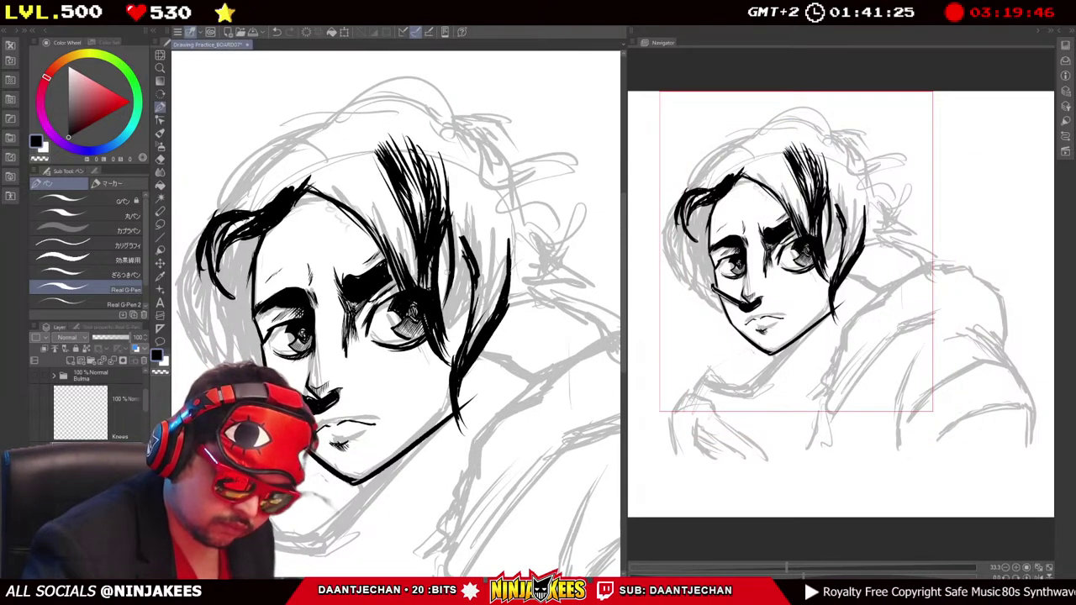
drag(475, 188, 420, 250)
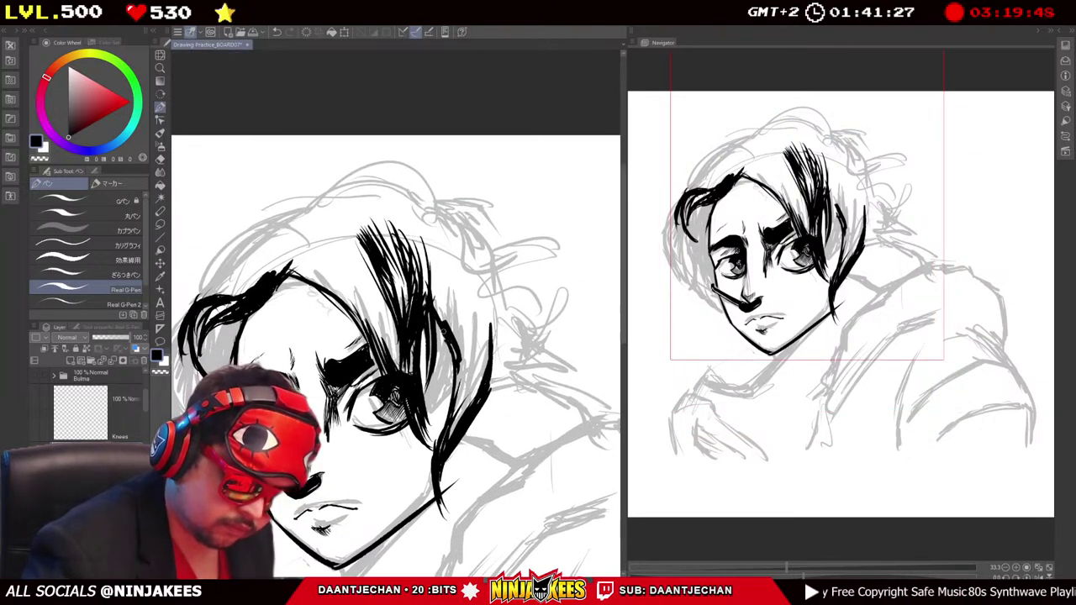
Ink the jagged outline and dark strands of the tied hair tuft behind the head.
mouse_move(484, 296)
mouse_down()
mouse_move(613, 235)
mouse_move(443, 214)
mouse_move(493, 224)
mouse_move(497, 185)
mouse_move(504, 271)
mouse_move(471, 252)
mouse_move(483, 236)
mouse_up()
mouse_move(379, 128)
mouse_down()
mouse_move(401, 156)
mouse_move(454, 159)
mouse_move(459, 222)
mouse_up()
drag(445, 164, 455, 192)
drag(454, 217, 494, 231)
mouse_move(490, 191)
mouse_down()
mouse_move(446, 176)
mouse_move(502, 195)
mouse_up()
drag(507, 155, 510, 173)
drag(395, 278, 423, 309)
mouse_move(455, 181)
mouse_down()
mouse_move(482, 206)
mouse_move(479, 252)
mouse_move(503, 304)
mouse_up()
drag(519, 278, 509, 307)
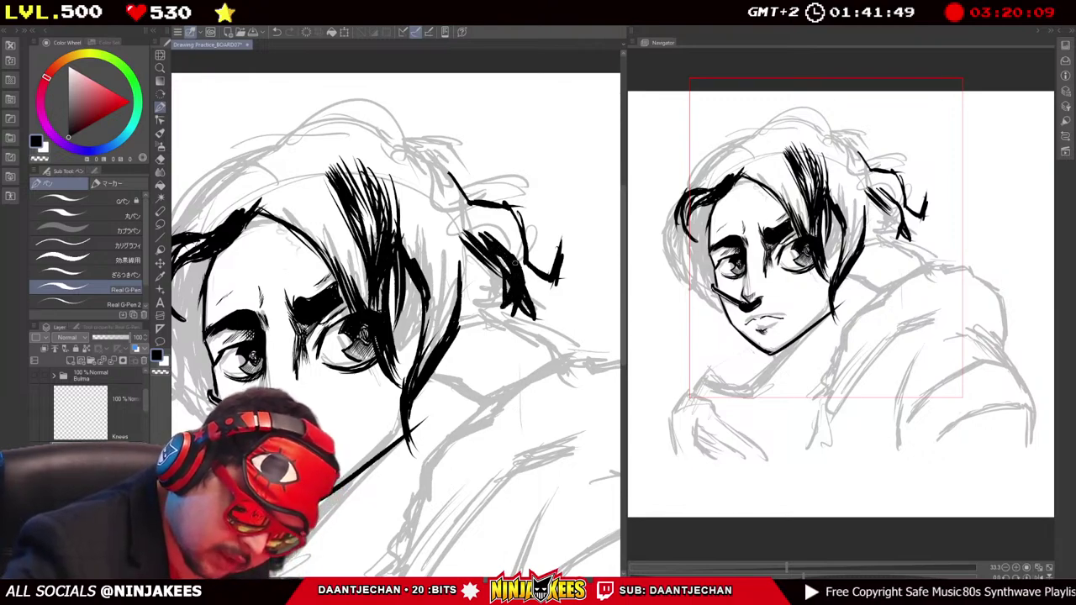
Ink the outer contour of the hair beside the smaller eye, bowing outward from the temple lock and back toward the cheek.
drag(379, 336, 410, 309)
mouse_move(618, 336)
mouse_down()
mouse_move(585, 327)
mouse_move(484, 193)
mouse_move(556, 247)
mouse_up()
mouse_move(603, 345)
mouse_down()
mouse_move(765, 359)
mouse_move(794, 382)
mouse_move(801, 367)
mouse_move(778, 420)
mouse_up()
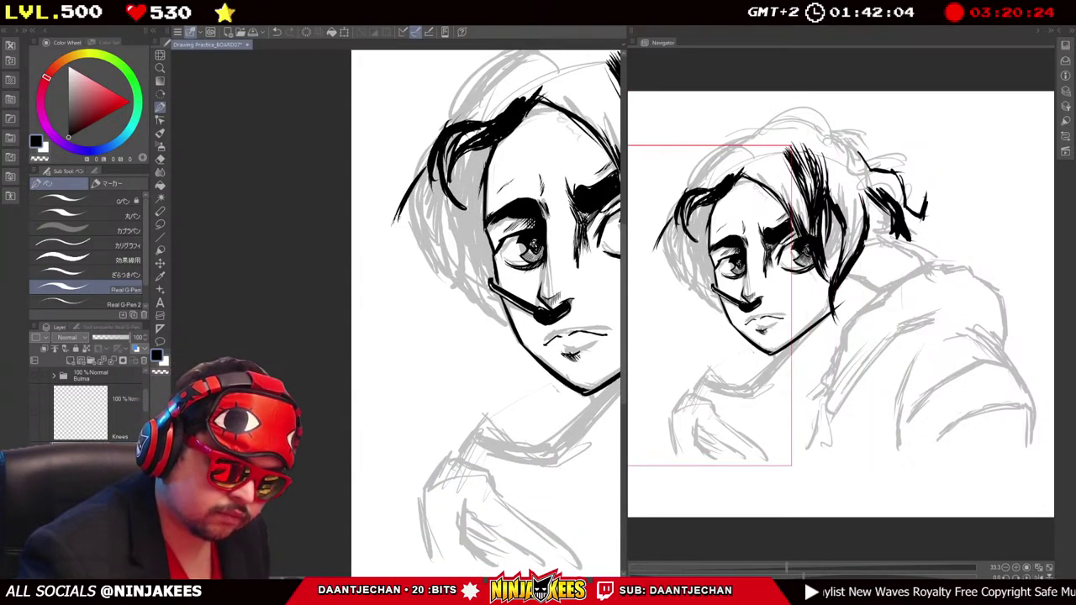
drag(449, 257, 415, 300)
drag(433, 244, 419, 272)
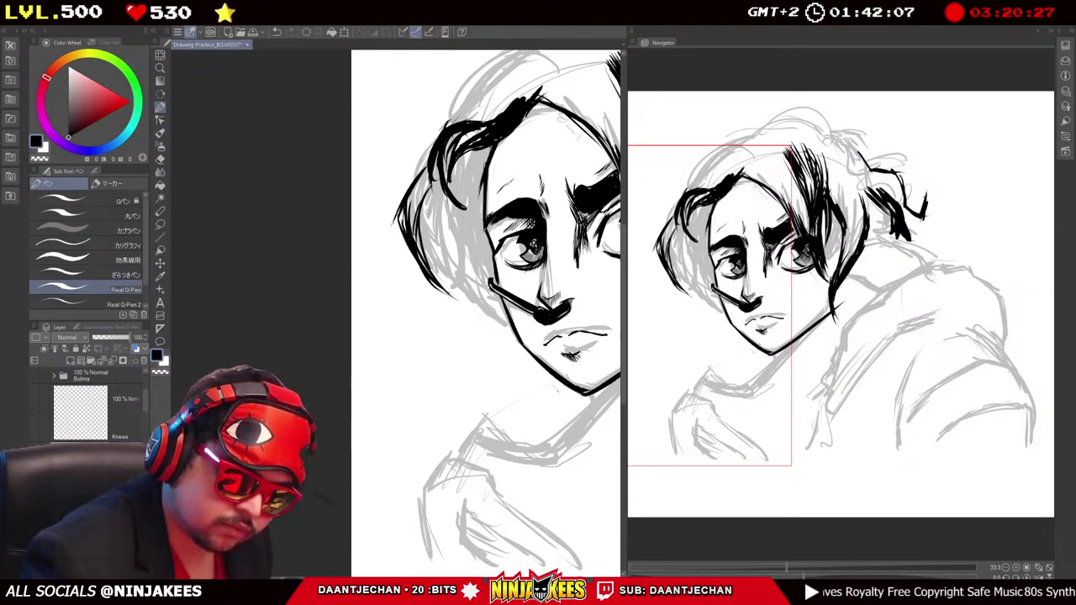
Hatch dense strands inside the outer contour of the hair beside the smaller eye.
scroll(471, 311, right, 3)
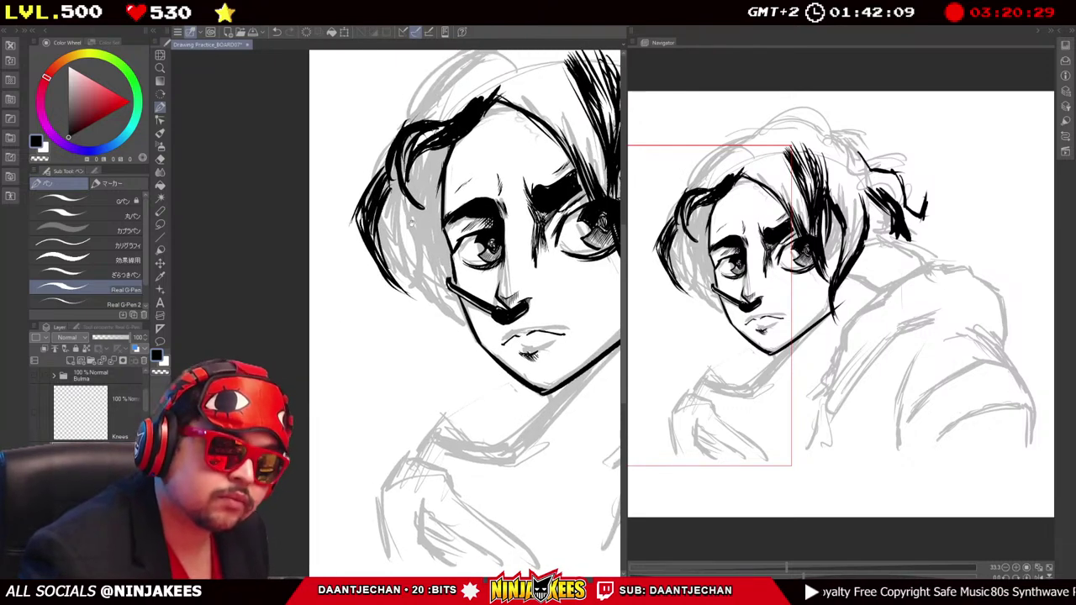
drag(427, 245, 405, 292)
drag(437, 257, 412, 308)
drag(390, 197, 381, 215)
mouse_move(406, 244)
mouse_down()
mouse_move(387, 278)
mouse_move(395, 300)
mouse_up()
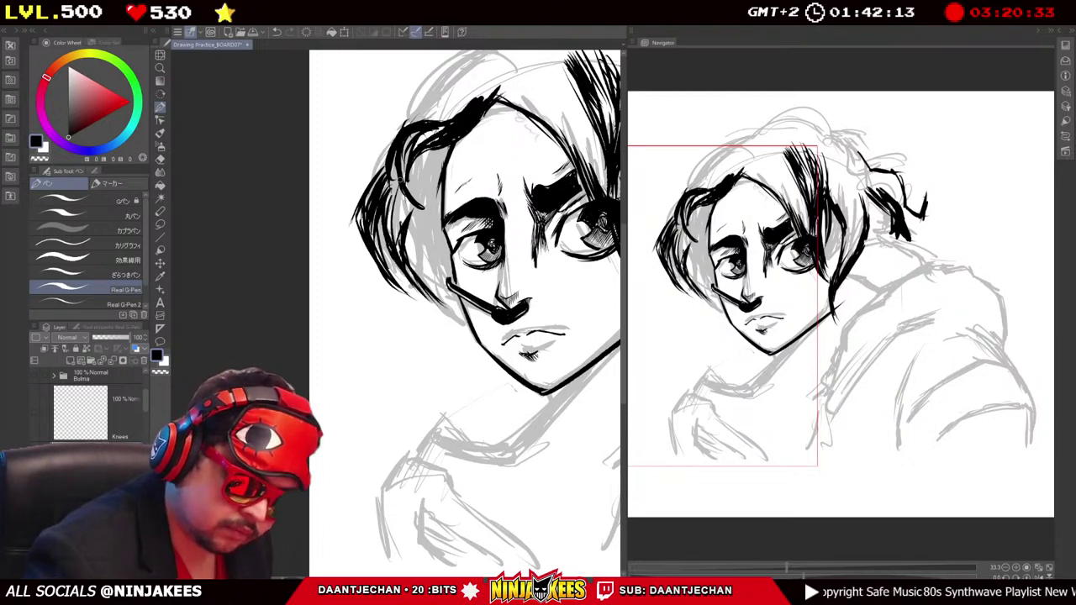
Fill the hair between the temple lock and the forehead's edge with dense black strokes.
scroll(463, 311, down, 2)
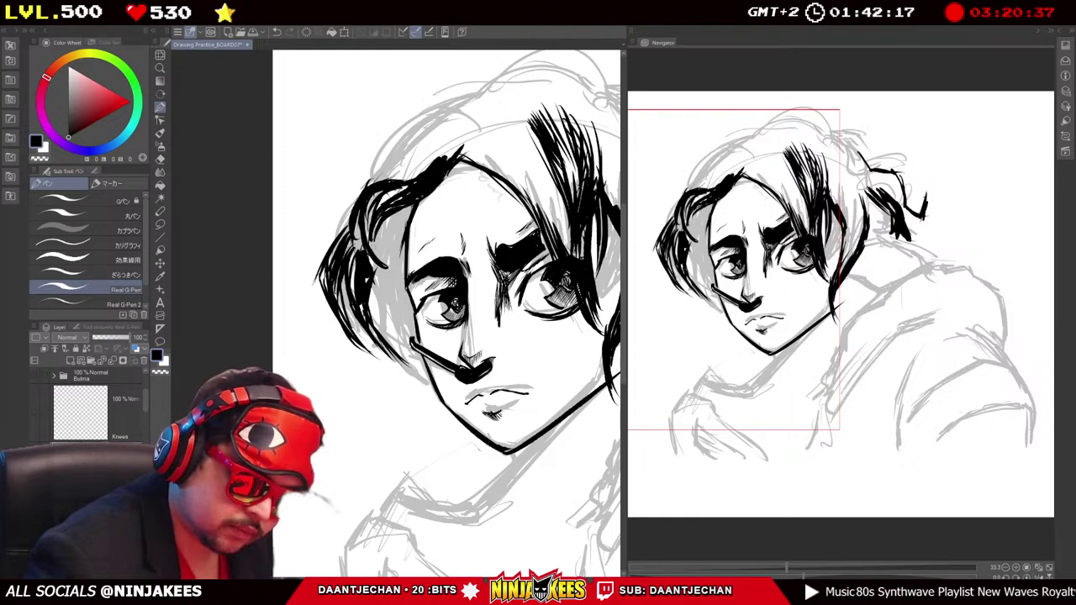
mouse_move(395, 211)
mouse_down()
mouse_move(382, 257)
mouse_move(399, 283)
mouse_up()
scroll(445, 311, down, 2)
scroll(445, 311, up, 2)
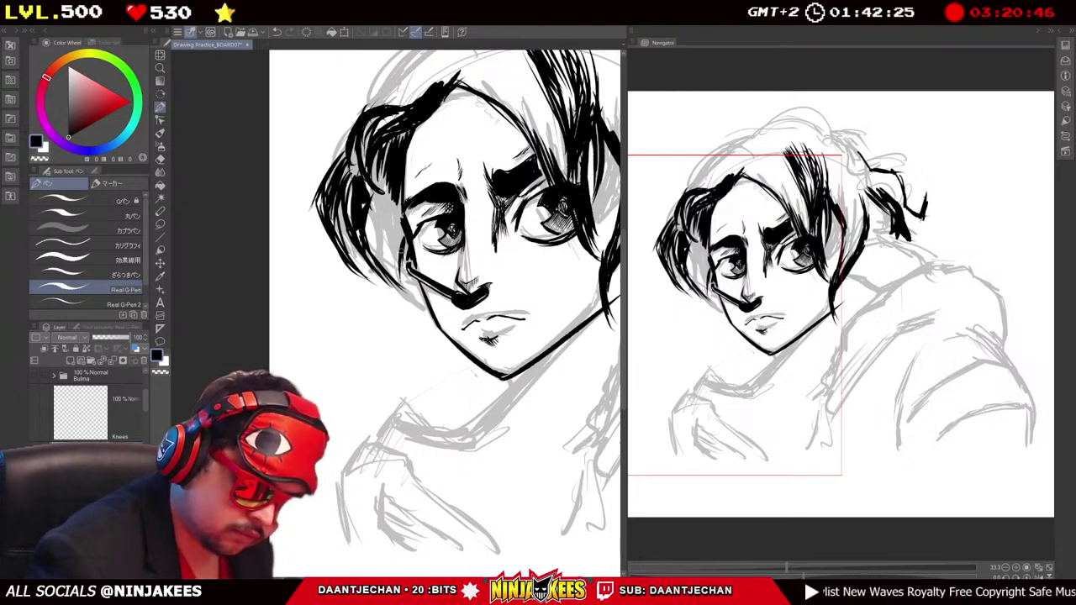
Ink a pointed strand hanging in front of the outer end of the cheek bar and thicken it.
scroll(445, 311, up, 2)
scroll(446, 311, down, 1)
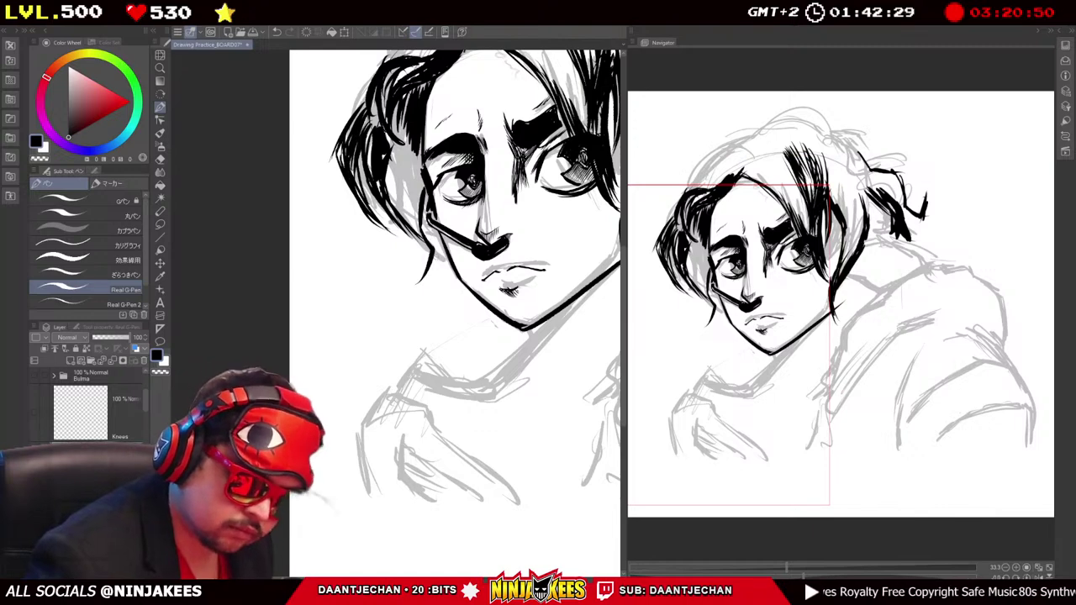
drag(438, 232, 432, 266)
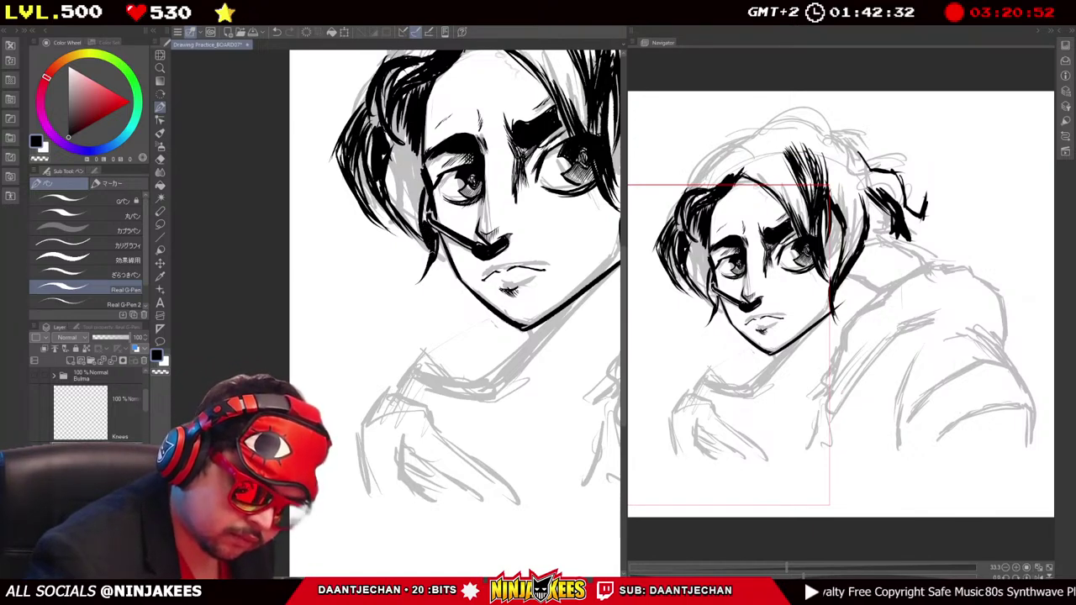
Fill the remaining gray area of the hair beside the smaller eye with dense tapering black strands.
scroll(458, 311, up, 1)
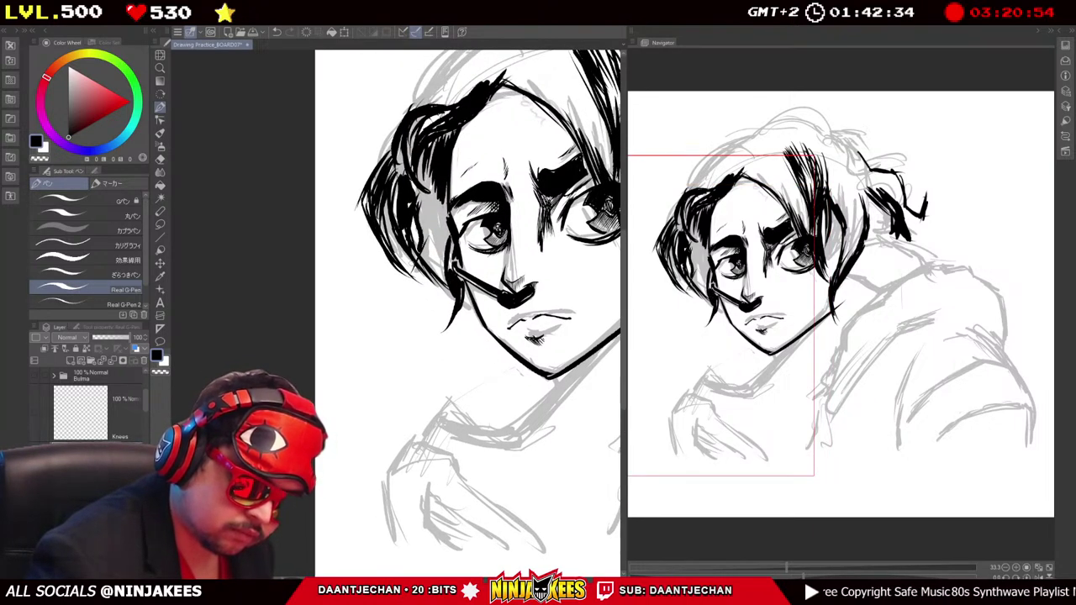
mouse_move(439, 228)
mouse_down()
mouse_move(423, 307)
mouse_move(431, 278)
mouse_up()
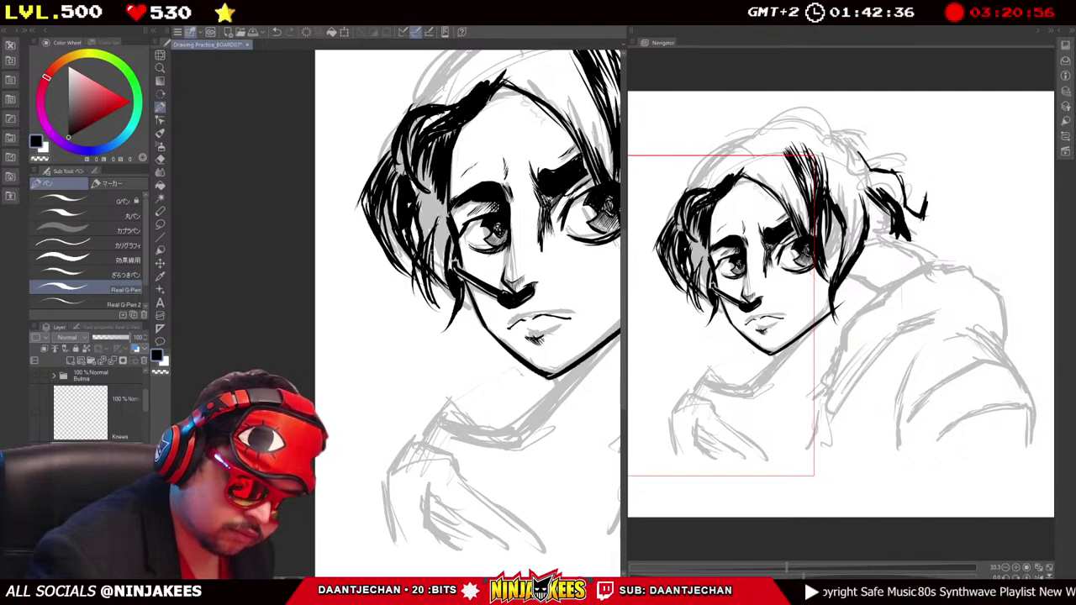
mouse_move(441, 202)
mouse_down()
mouse_move(437, 235)
mouse_move(453, 249)
mouse_move(425, 262)
mouse_move(432, 286)
mouse_move(434, 272)
mouse_up()
drag(447, 205, 437, 264)
drag(438, 196, 430, 221)
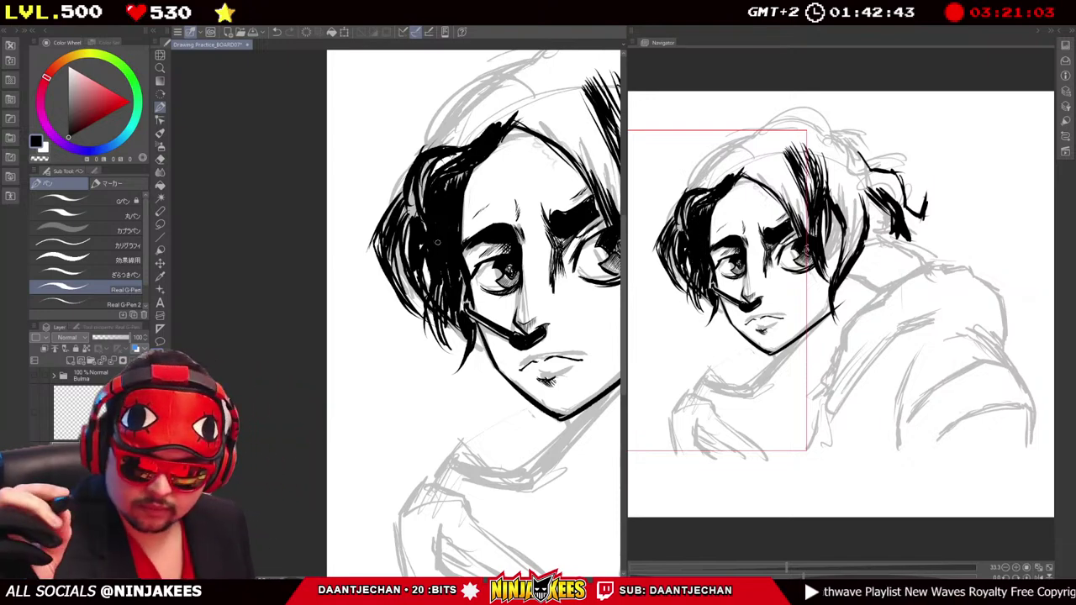
Ink the upper contour of a large curled lock sweeping outward from the top of the head.
mouse_move(437, 242)
mouse_down()
mouse_move(383, 210)
mouse_move(400, 196)
mouse_up()
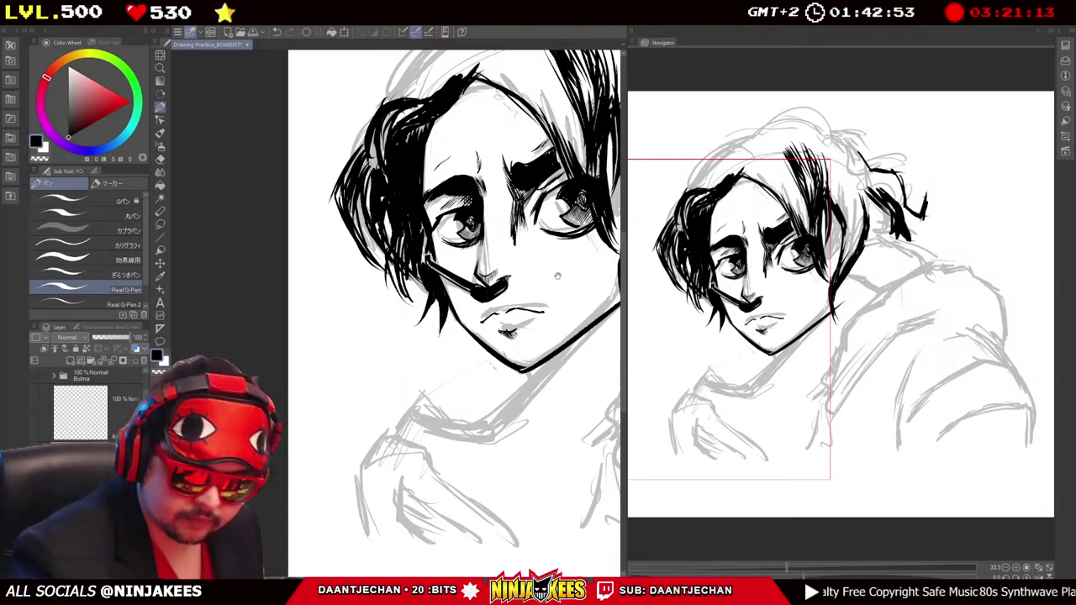
drag(436, 330, 310, 343)
drag(421, 284, 513, 473)
mouse_move(476, 197)
mouse_down()
mouse_move(455, 197)
mouse_move(414, 169)
mouse_move(400, 179)
mouse_move(448, 206)
mouse_up()
mouse_move(394, 153)
mouse_down()
mouse_move(501, 190)
mouse_move(418, 256)
mouse_move(377, 260)
mouse_move(359, 223)
mouse_move(368, 264)
mouse_up()
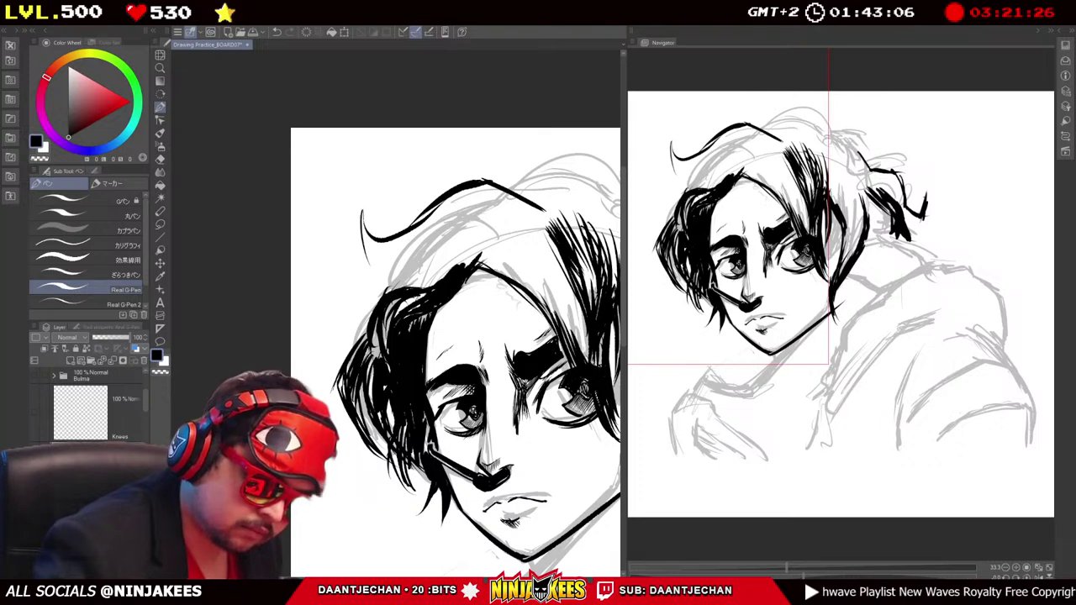
Ink the curled lock's lower edge and tip and shade its underside with repeated curved strands.
mouse_move(351, 212)
mouse_down()
mouse_move(379, 282)
mouse_move(415, 287)
mouse_up()
mouse_move(365, 217)
mouse_down()
mouse_move(377, 267)
mouse_move(376, 238)
mouse_up()
drag(439, 259, 379, 272)
drag(453, 234, 372, 267)
drag(476, 195, 428, 253)
drag(461, 212, 401, 260)
drag(442, 236, 382, 264)
drag(442, 240, 406, 263)
Ink flyaway strands sticking outward from the top of the hair beside the smaller eye.
drag(420, 336, 523, 259)
mouse_move(501, 203)
mouse_down()
mouse_move(457, 213)
mouse_move(416, 251)
mouse_up()
drag(496, 205, 429, 256)
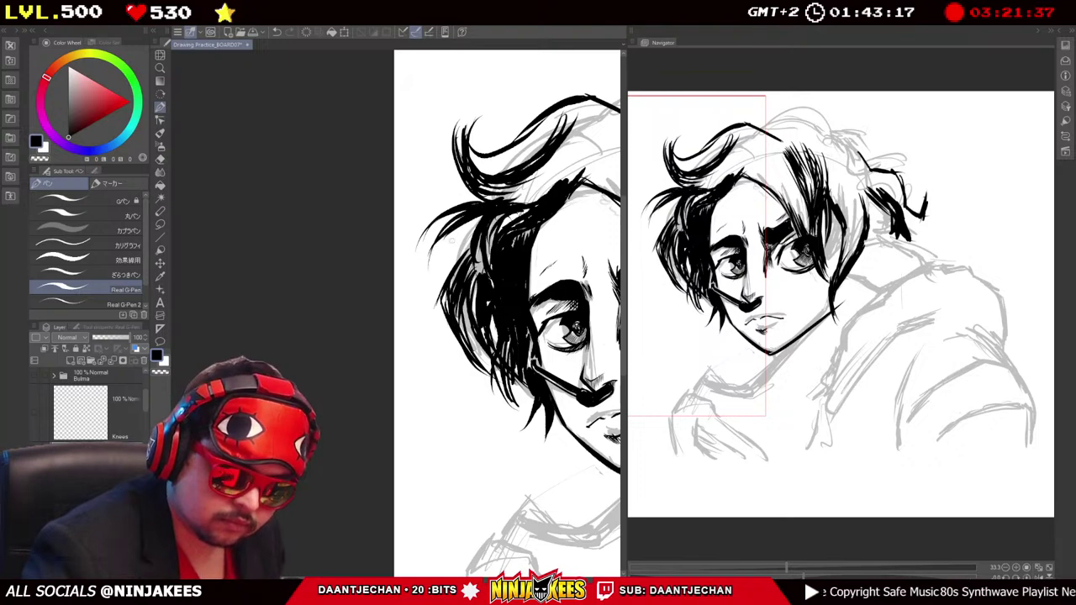
drag(480, 215, 452, 265)
key(ctrl+z)
drag(504, 294, 355, 338)
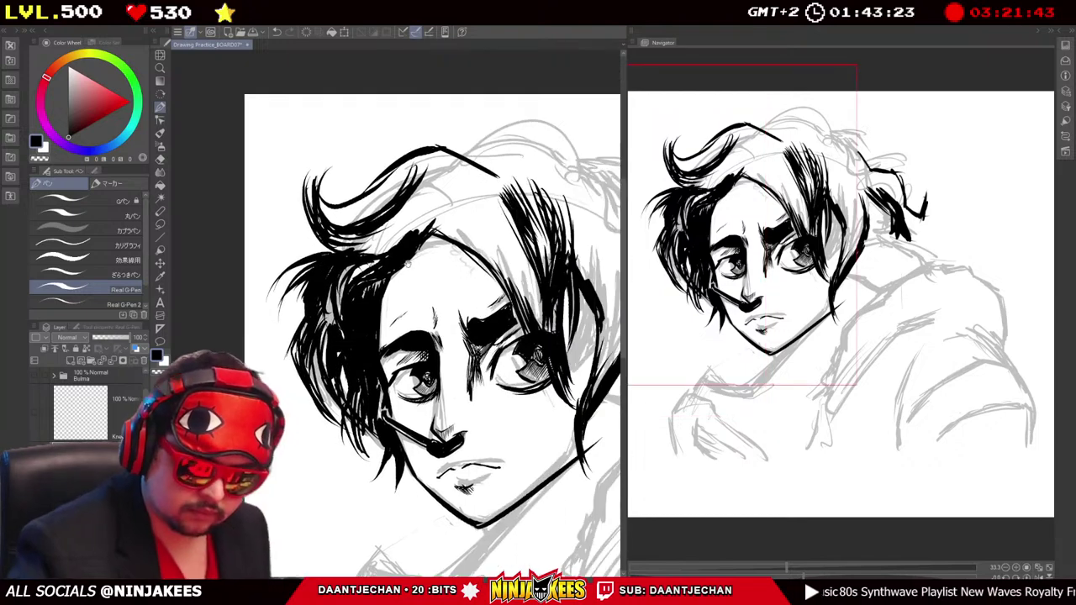
Ink the crown contour behind the curled lock, with a small upright tuft where the two meet.
scroll(412, 336, up, 2)
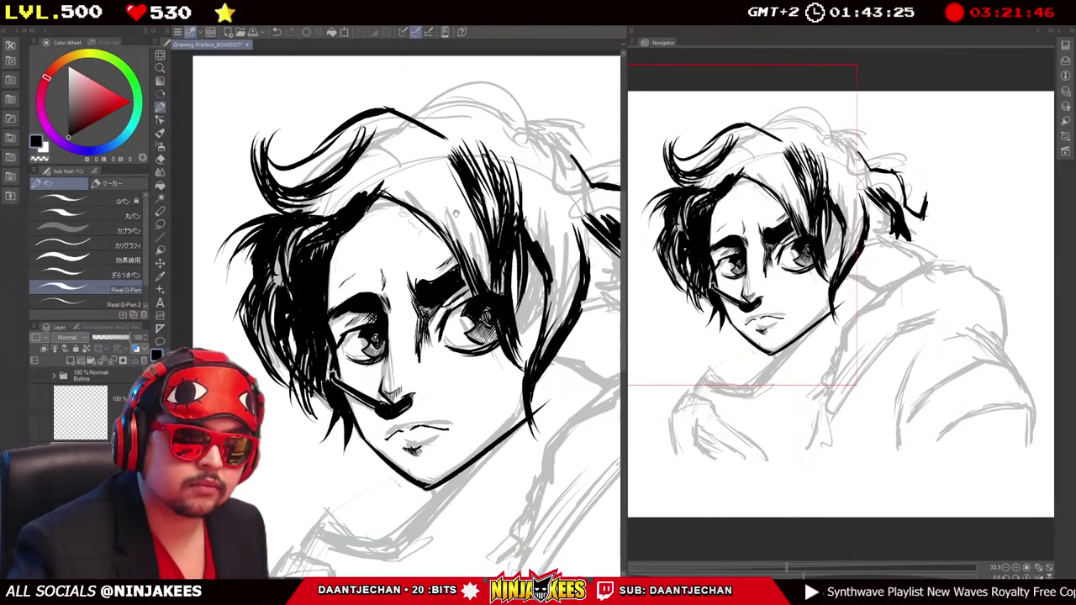
scroll(412, 336, down, 3)
drag(420, 336, 386, 341)
mouse_move(374, 161)
mouse_down()
mouse_move(435, 119)
mouse_move(483, 155)
mouse_up()
drag(439, 123, 488, 192)
drag(395, 336, 462, 370)
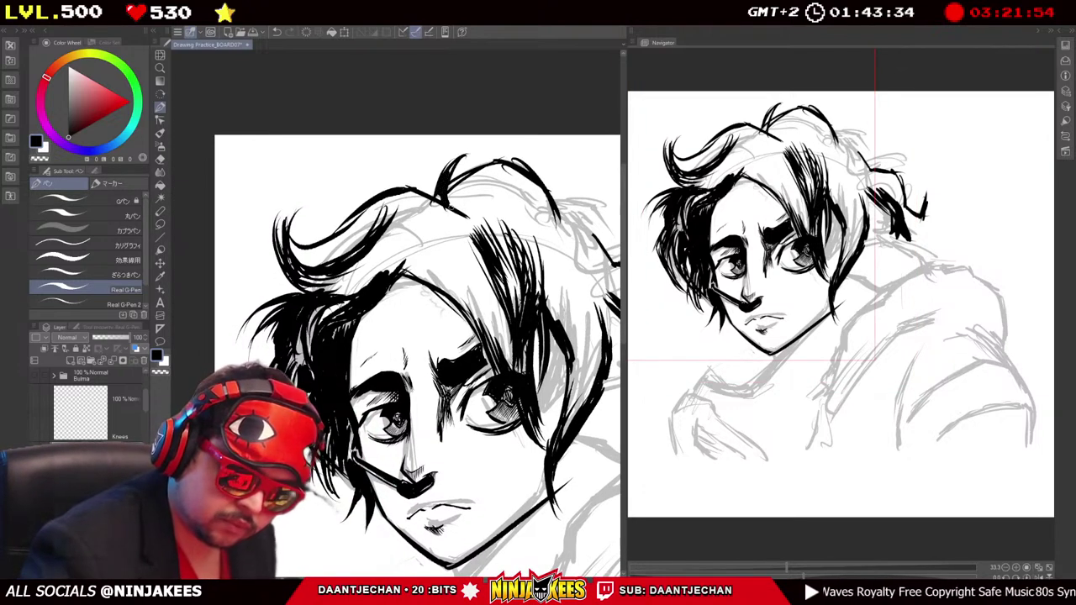
Fill the fringe sweeping from the parting over the larger eye with dense tapered black strands.
scroll(395, 344, up, 2)
mouse_move(326, 207)
mouse_down()
mouse_move(377, 187)
mouse_move(387, 207)
mouse_up()
drag(396, 353, 395, 329)
drag(321, 225, 356, 244)
mouse_move(325, 219)
mouse_down()
mouse_move(383, 255)
mouse_move(378, 244)
mouse_up()
drag(336, 197, 401, 255)
drag(377, 190, 419, 252)
mouse_move(338, 207)
mouse_down()
mouse_move(365, 240)
mouse_move(383, 242)
mouse_up()
drag(363, 190, 388, 215)
drag(427, 331, 398, 286)
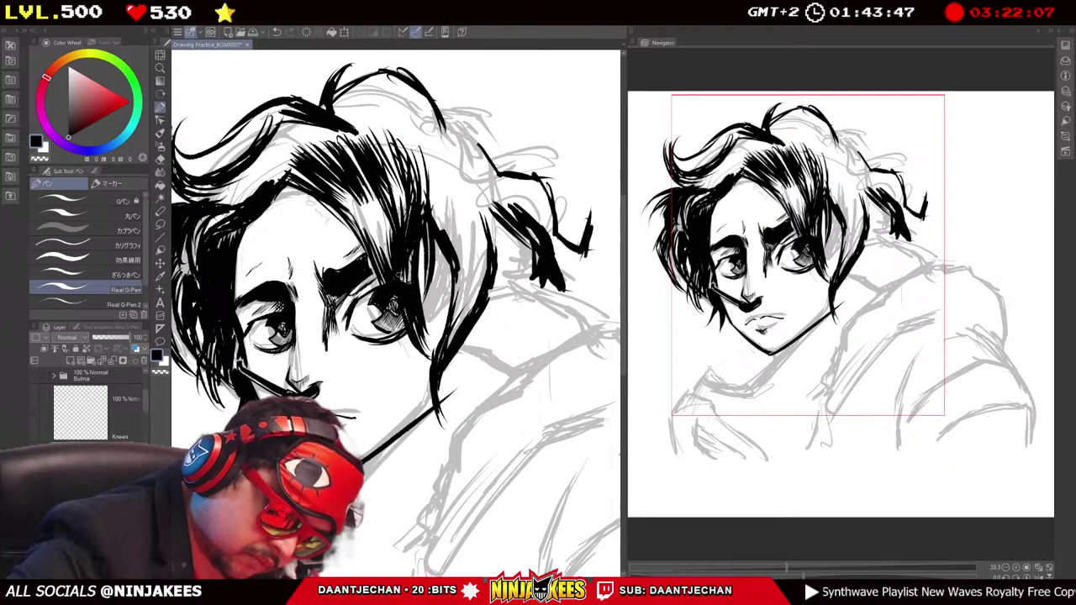
drag(355, 212, 390, 266)
drag(375, 217, 388, 252)
drag(363, 175, 388, 257)
drag(403, 320, 478, 358)
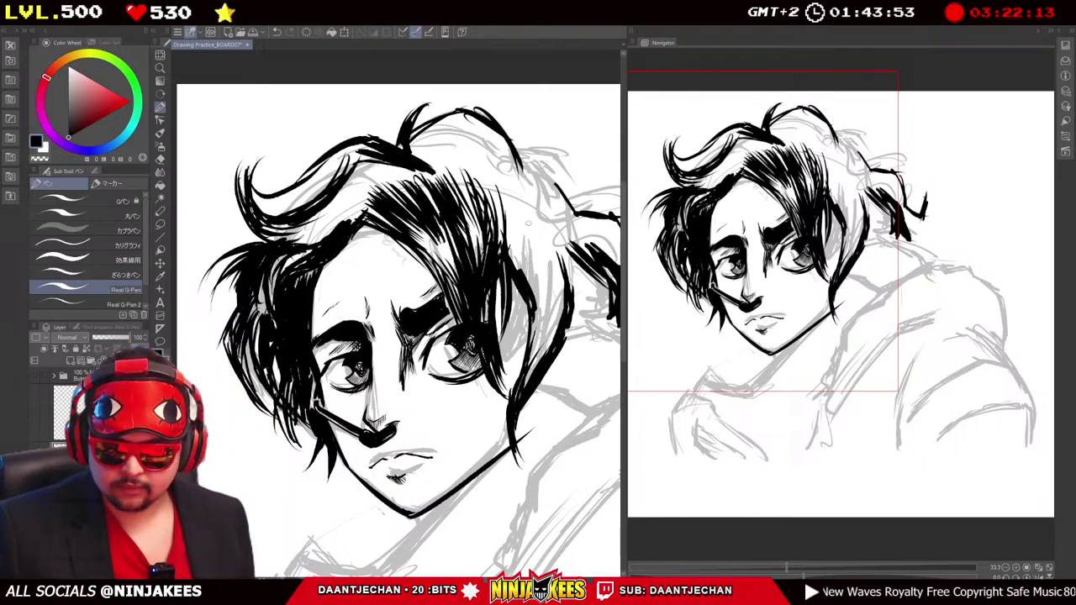
Ink the back contour of the crown down to the nape, with a pointed flyaway tuft sticking outward.
drag(527, 223, 381, 211)
mouse_move(366, 135)
mouse_down()
mouse_move(417, 164)
mouse_move(434, 196)
mouse_move(474, 167)
mouse_up()
drag(423, 195, 487, 162)
key(ctrl+z)
mouse_move(428, 205)
mouse_down()
mouse_move(485, 148)
mouse_move(456, 185)
mouse_up()
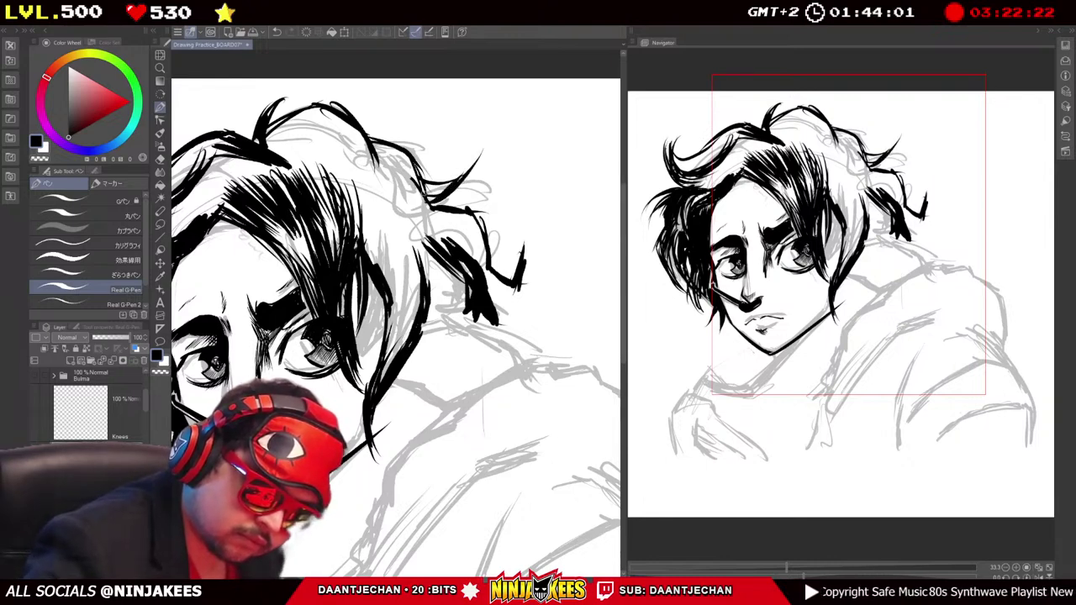
drag(378, 319, 428, 311)
drag(426, 168, 459, 141)
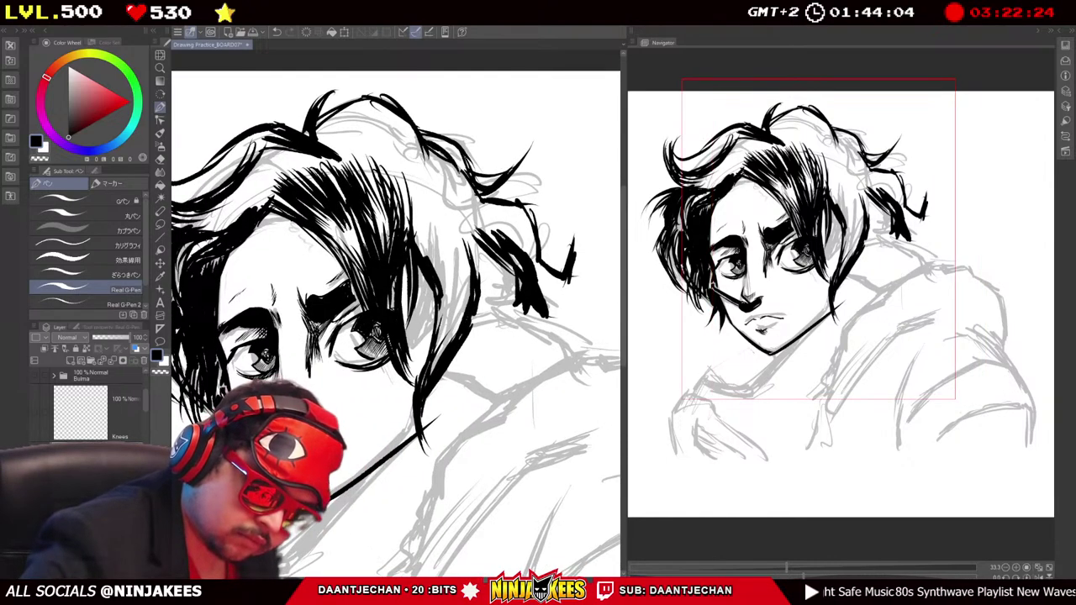
mouse_move(454, 220)
mouse_down()
mouse_move(467, 157)
mouse_move(480, 156)
mouse_up()
drag(379, 320, 420, 378)
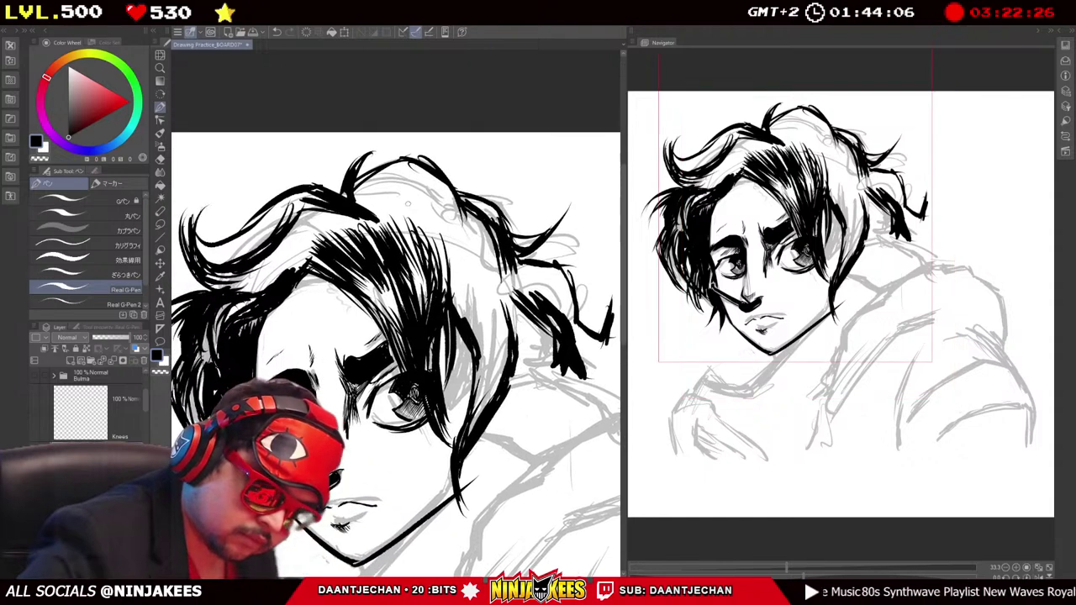
Fill the back of the crown with dense black strands running down toward the side hair.
drag(378, 320, 348, 294)
mouse_move(407, 211)
mouse_down()
mouse_move(369, 176)
mouse_move(365, 165)
mouse_move(380, 158)
mouse_up()
drag(416, 193, 392, 148)
drag(398, 222, 380, 193)
drag(415, 242, 396, 210)
drag(429, 278, 412, 219)
drag(436, 284, 414, 174)
drag(458, 213, 437, 185)
drag(438, 269, 425, 222)
drag(442, 306, 434, 244)
drag(451, 325, 430, 226)
drag(454, 326, 446, 254)
drag(461, 331, 452, 266)
drag(466, 311, 456, 250)
drag(471, 318, 461, 217)
drag(468, 256, 459, 214)
drag(444, 252, 432, 185)
drag(463, 237, 452, 200)
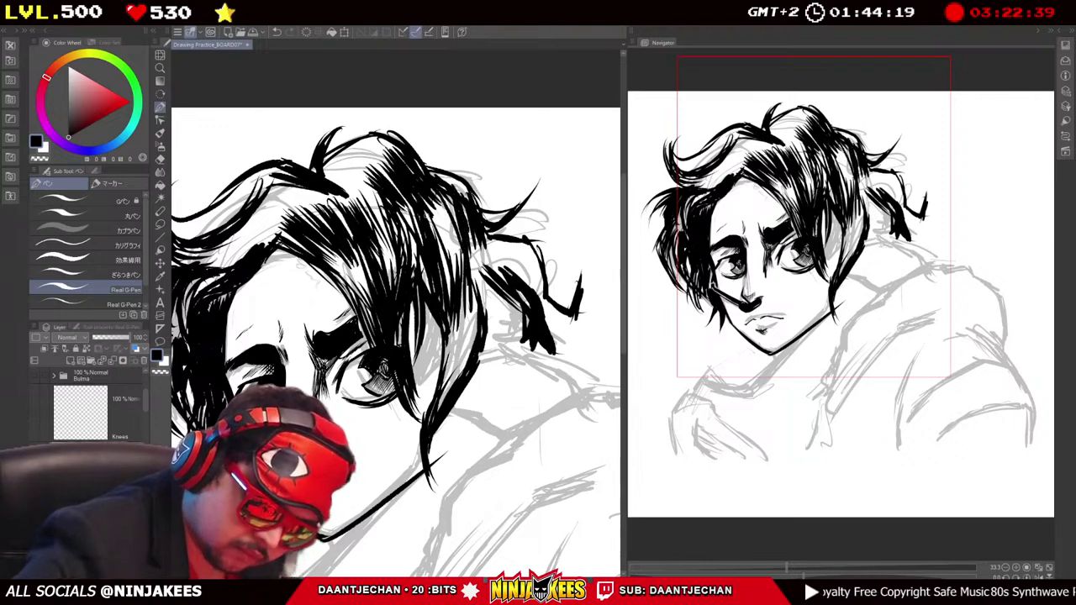
Darken the side hair beside the larger eye, filling the gaps between its strands with short tapered strokes.
drag(445, 277, 430, 211)
drag(442, 250, 430, 207)
drag(459, 278, 453, 232)
drag(463, 316, 461, 287)
scroll(395, 311, down, 3)
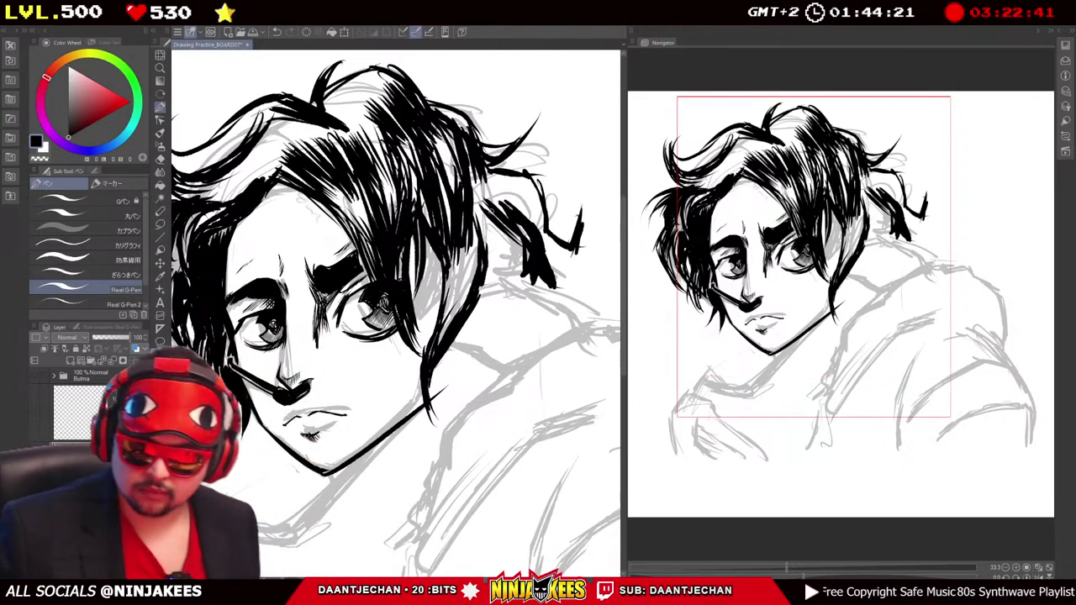
scroll(395, 311, down, 3)
scroll(395, 311, left, 3)
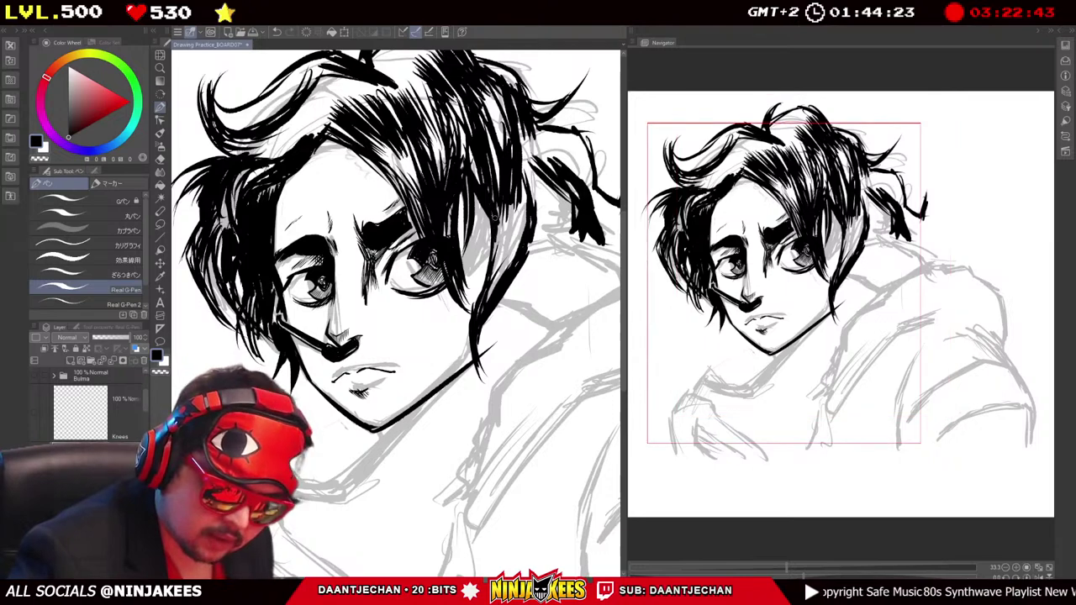
drag(526, 224, 520, 183)
drag(530, 249, 516, 195)
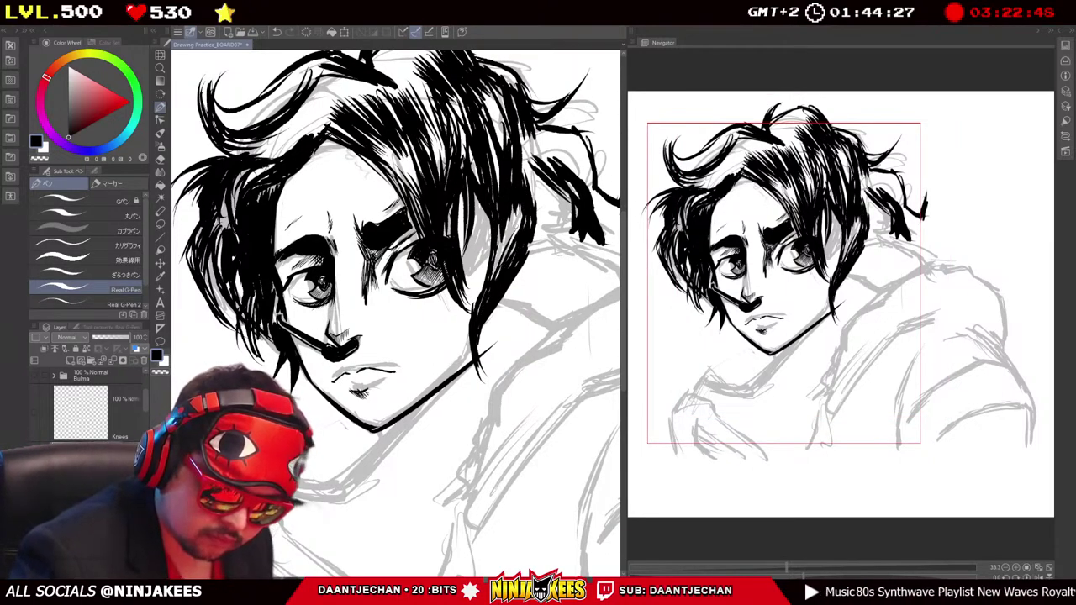
drag(523, 240, 514, 205)
scroll(510, 247, up, 3)
scroll(510, 247, right, 1)
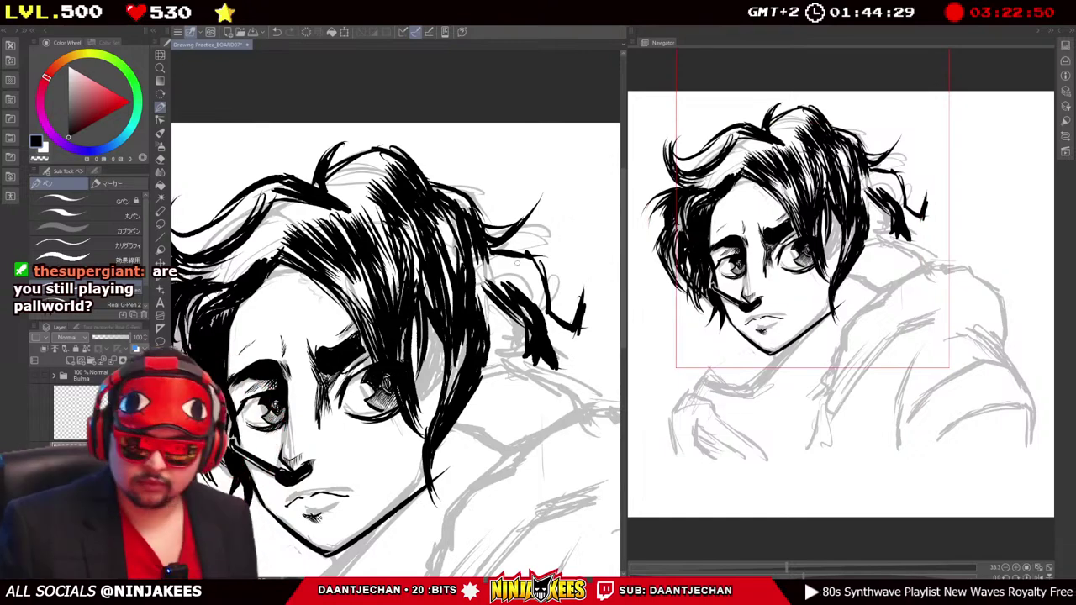
Ink a short pointed strand at the lower end of the hair tuft behind the neck.
scroll(521, 252, down, 3)
scroll(522, 253, right, 1)
scroll(532, 237, up, 3)
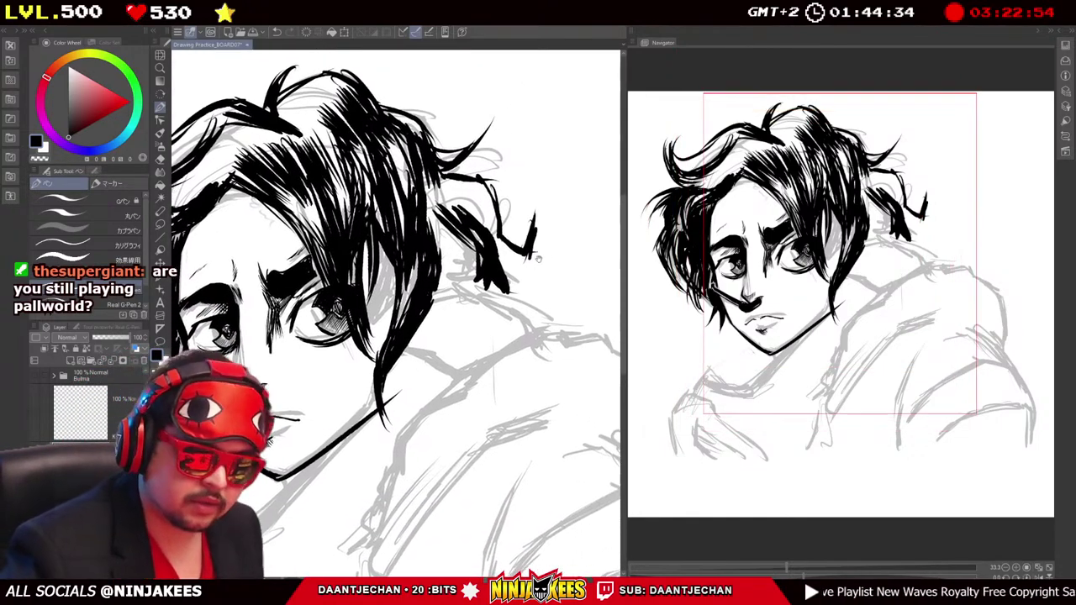
scroll(535, 290, down, 2)
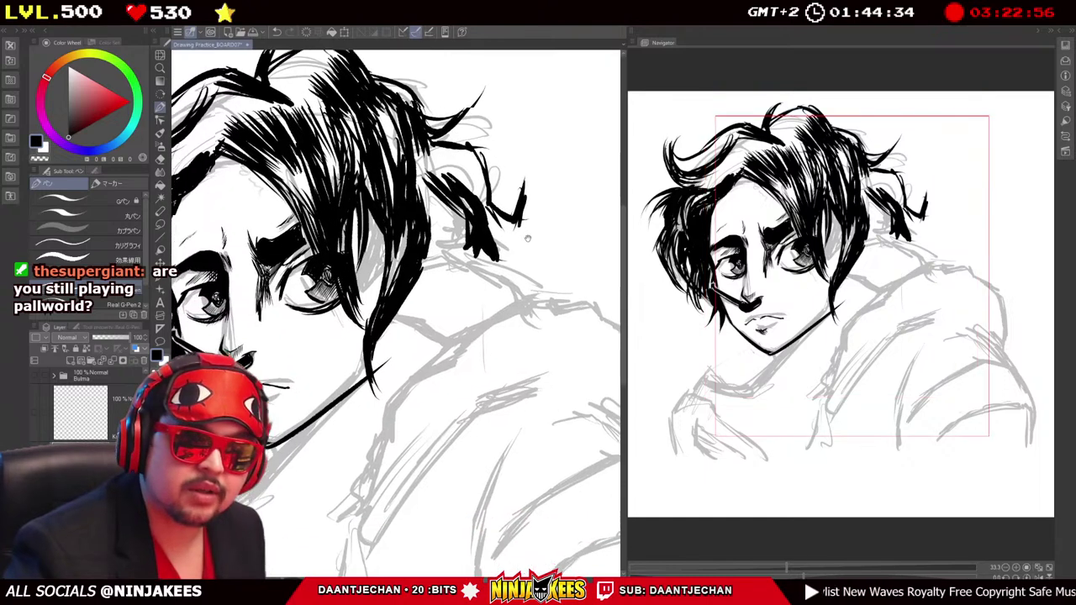
drag(512, 230, 510, 274)
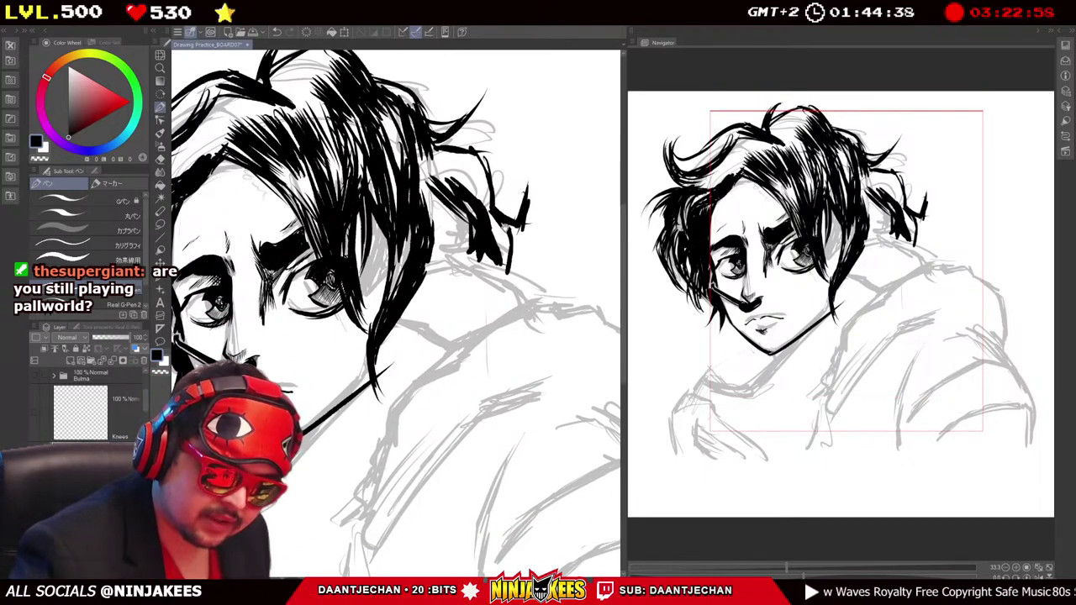
scroll(396, 313, up, 3)
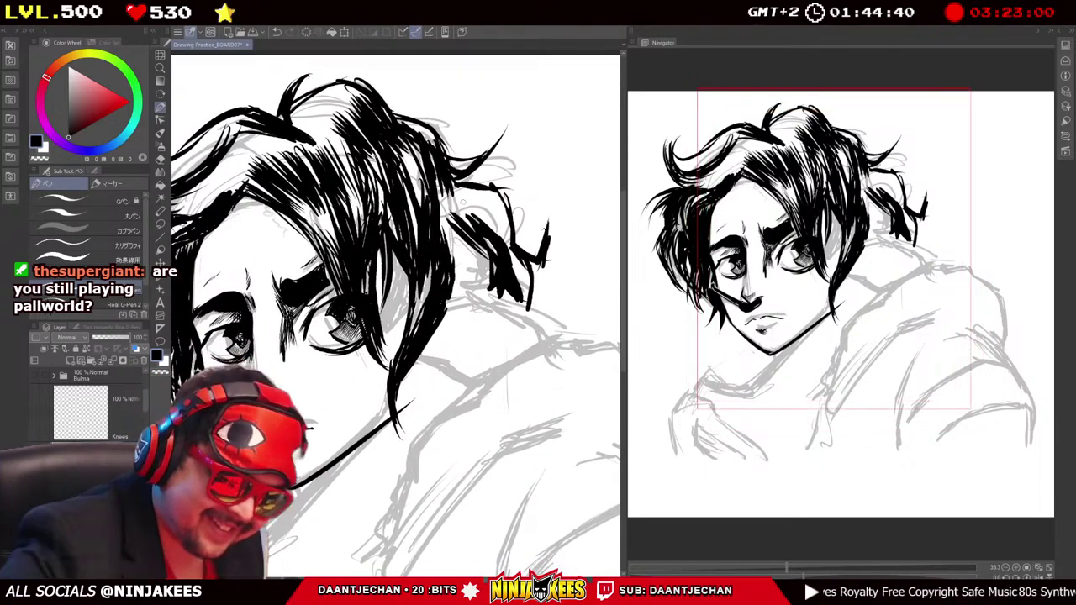
Fill the hair tuft behind the neck with dense black strands from its base to its lower tips.
mouse_move(450, 200)
mouse_down()
mouse_move(486, 217)
mouse_move(493, 200)
mouse_up()
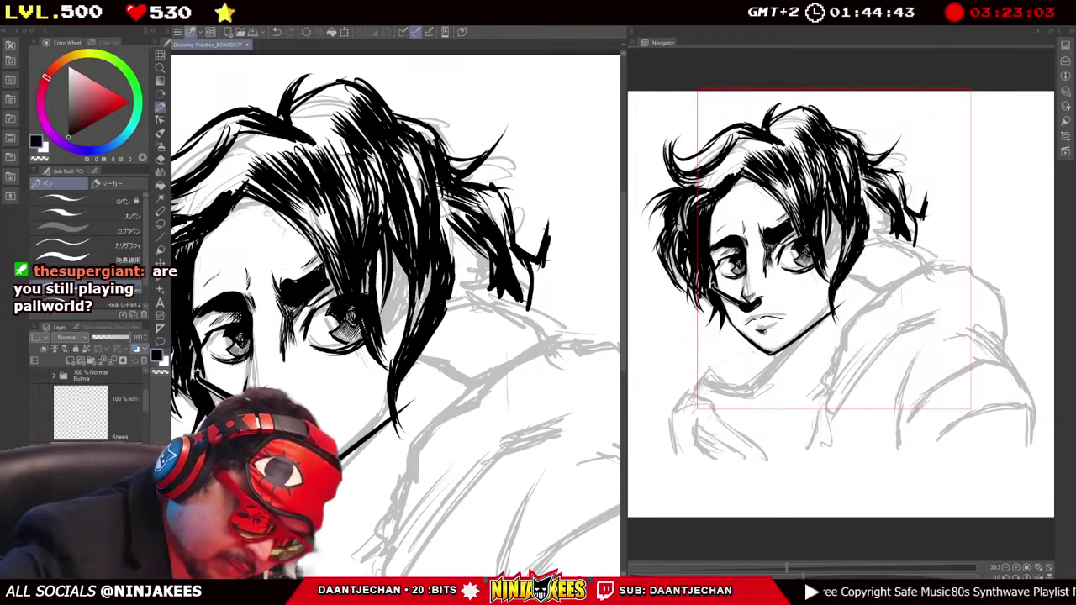
drag(516, 260, 526, 299)
drag(514, 251, 572, 316)
drag(503, 285, 516, 361)
drag(516, 301, 538, 357)
drag(535, 316, 546, 355)
drag(499, 276, 518, 306)
drag(494, 244, 514, 289)
mouse_move(539, 324)
mouse_down()
mouse_move(518, 233)
mouse_move(540, 241)
mouse_up()
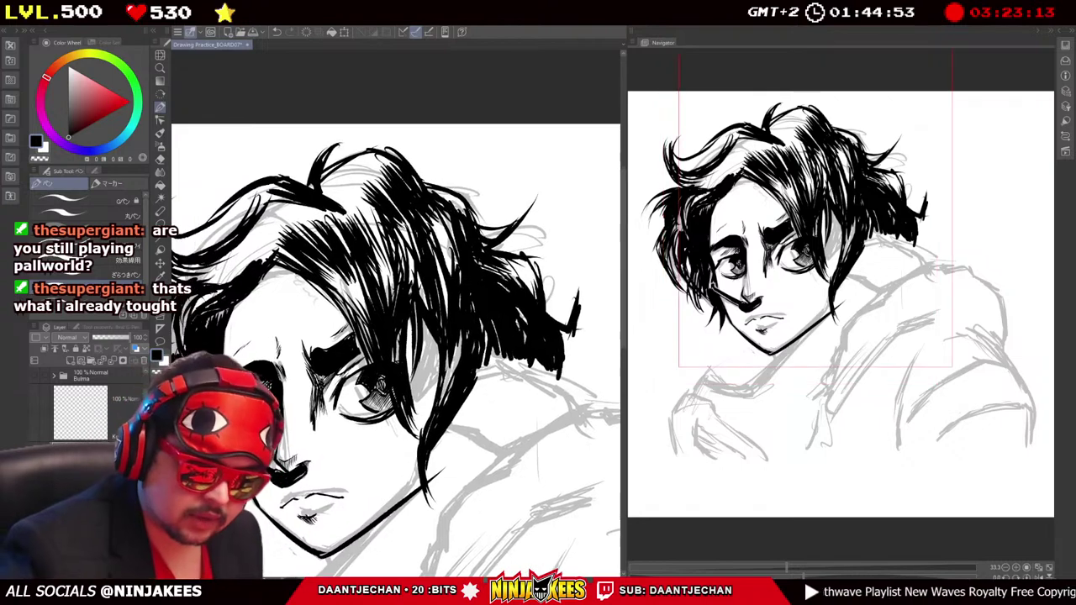
Fill the crown beside the small upright tuft with dense black strands following its curved contour.
scroll(521, 205, down, 3)
scroll(520, 205, up, 5)
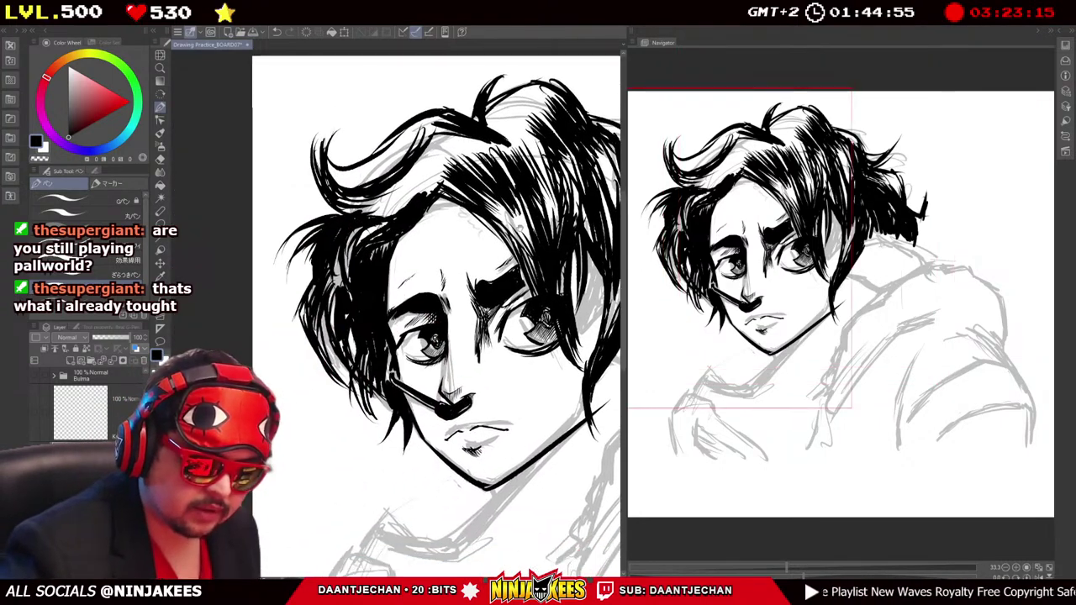
drag(521, 252, 515, 293)
drag(479, 232, 529, 195)
scroll(505, 211, down, 3)
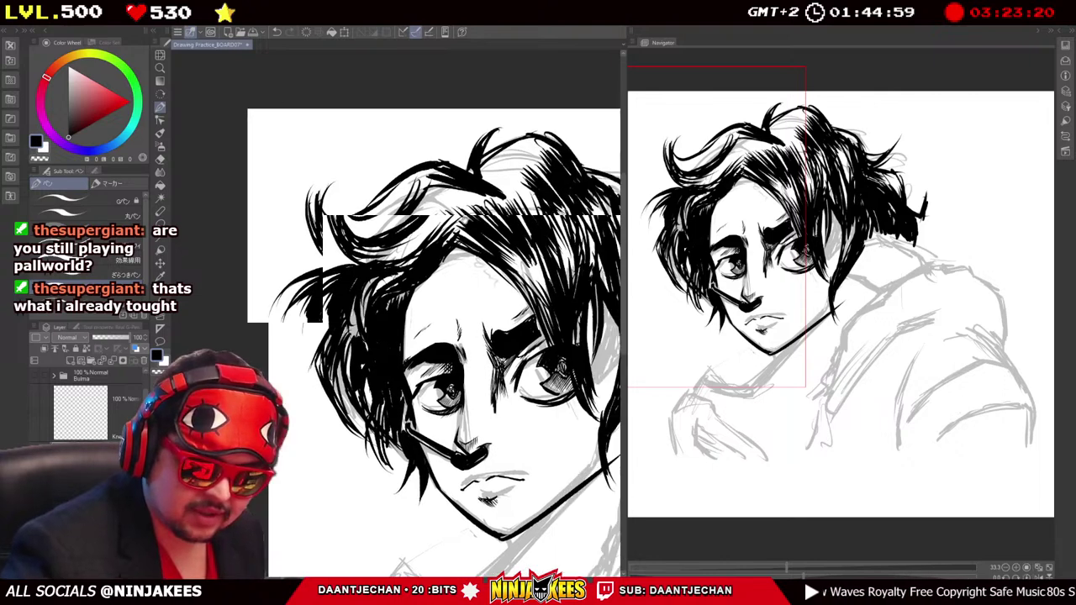
scroll(443, 202, down, 1)
mouse_move(437, 201)
mouse_down()
mouse_move(424, 192)
mouse_move(460, 183)
mouse_move(416, 202)
mouse_move(444, 236)
mouse_move(459, 219)
mouse_move(461, 236)
mouse_up()
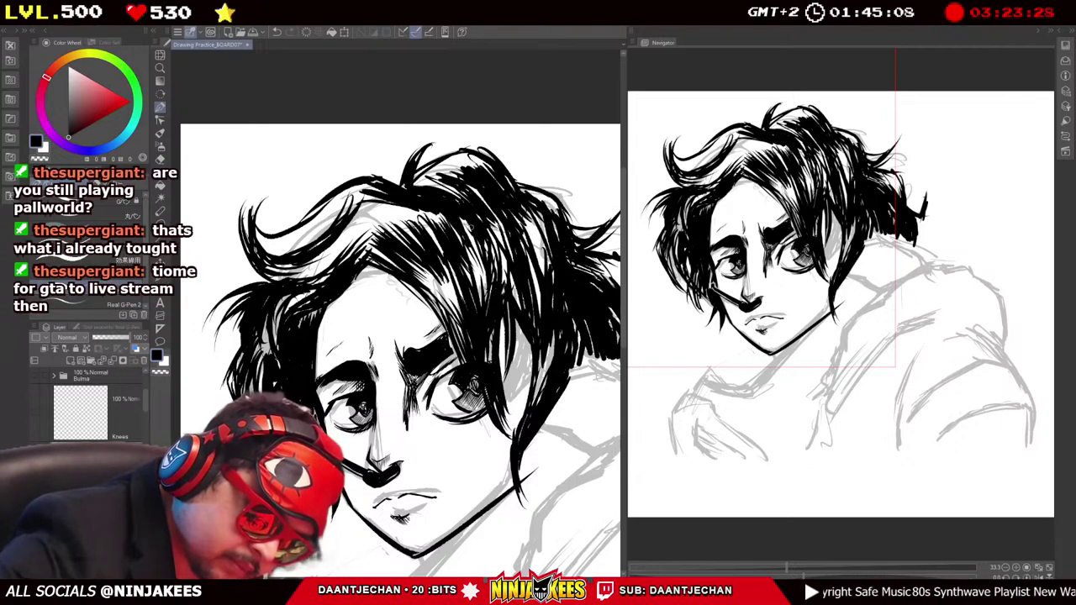
scroll(400, 336, down, 3)
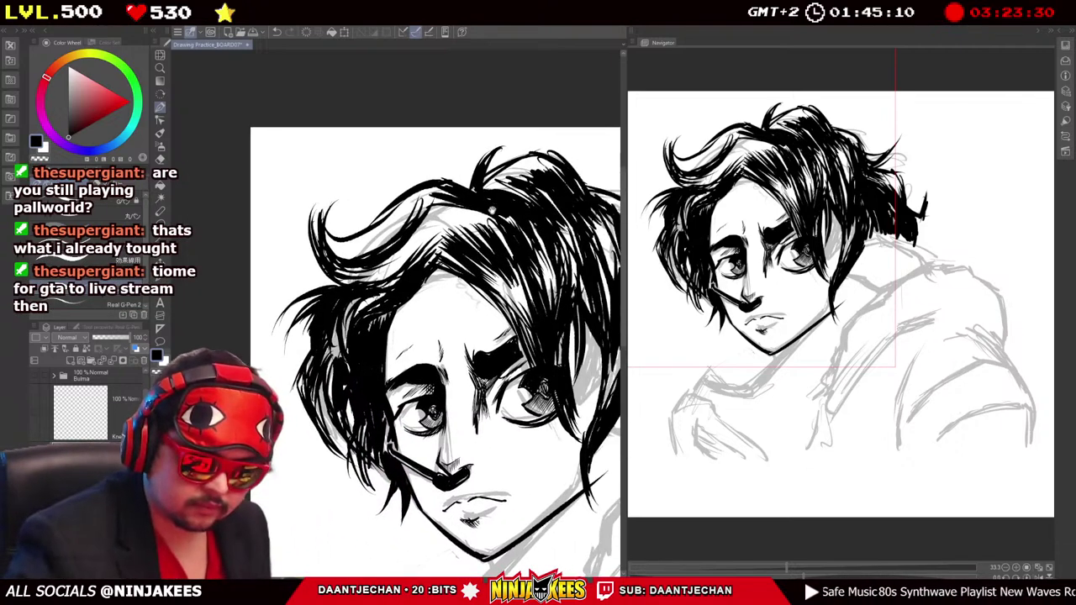
scroll(395, 336, left, 3)
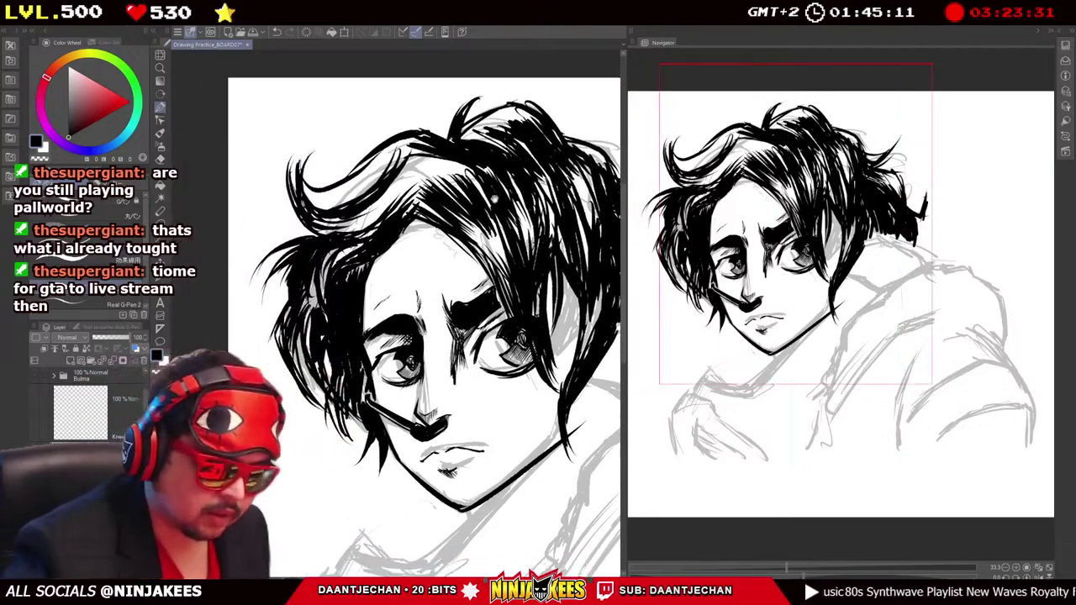
Blacken the hair between the curled lock and the fringe and thicken the strands at the parting.
drag(444, 180, 417, 214)
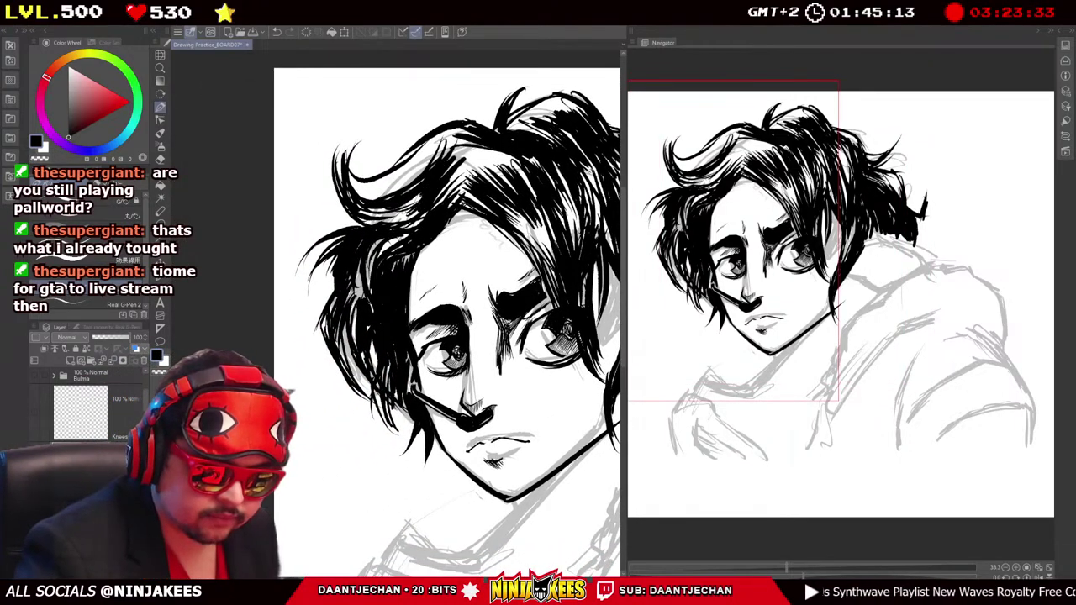
mouse_move(479, 153)
mouse_down()
mouse_move(451, 178)
mouse_move(439, 211)
mouse_move(464, 194)
mouse_up()
drag(512, 165, 479, 191)
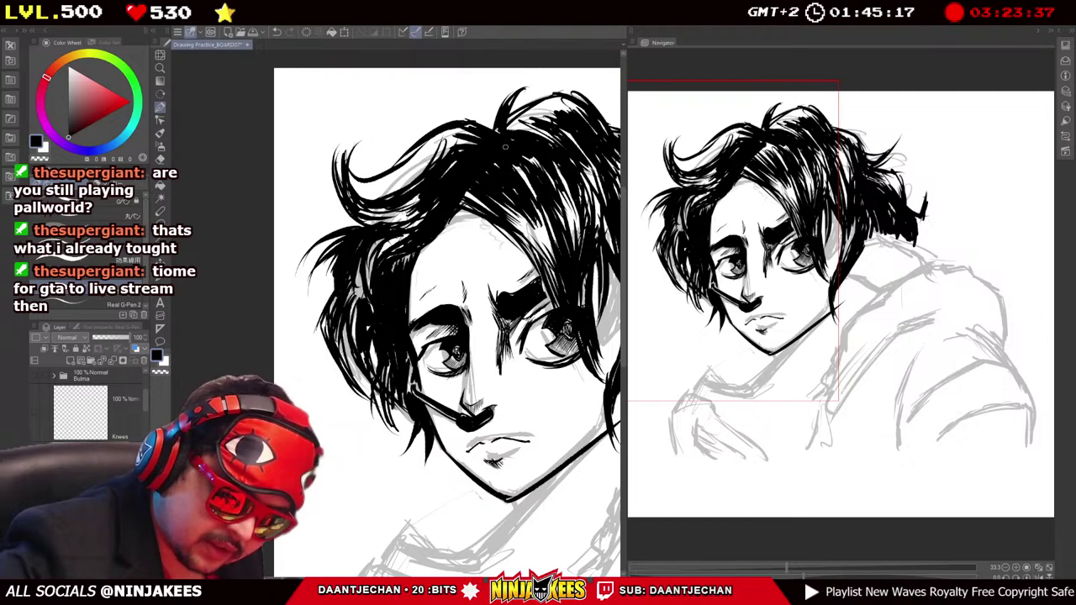
drag(515, 161, 533, 191)
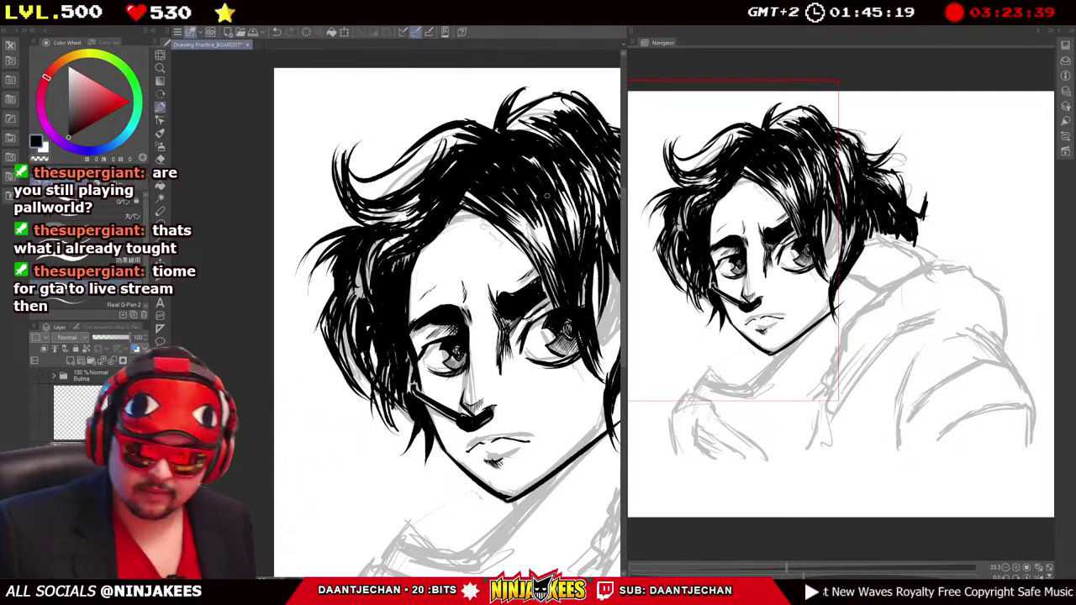
scroll(454, 336, up, 1)
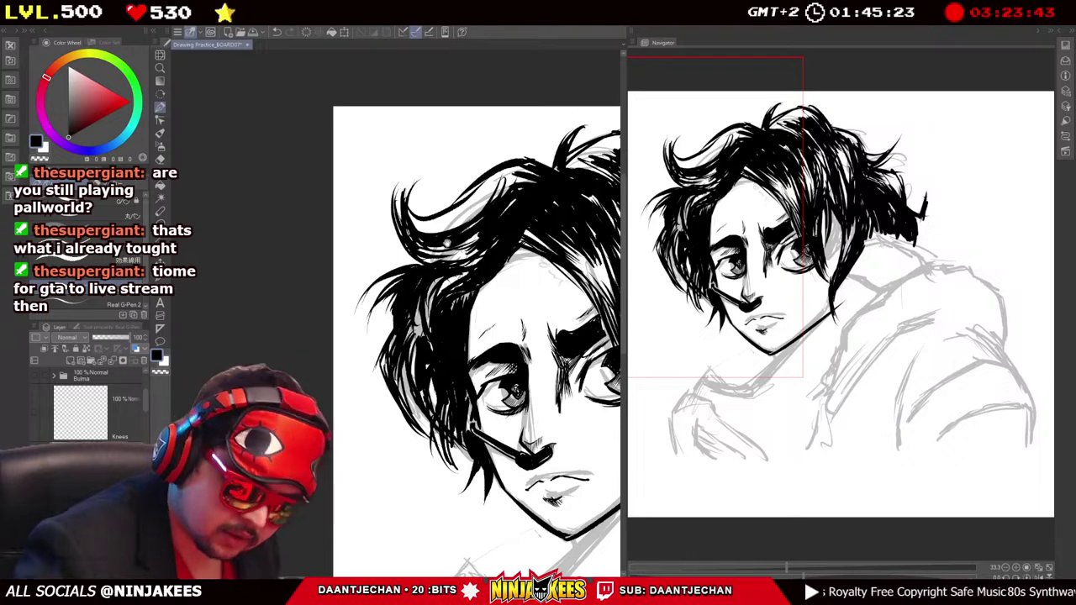
scroll(470, 336, down, 1)
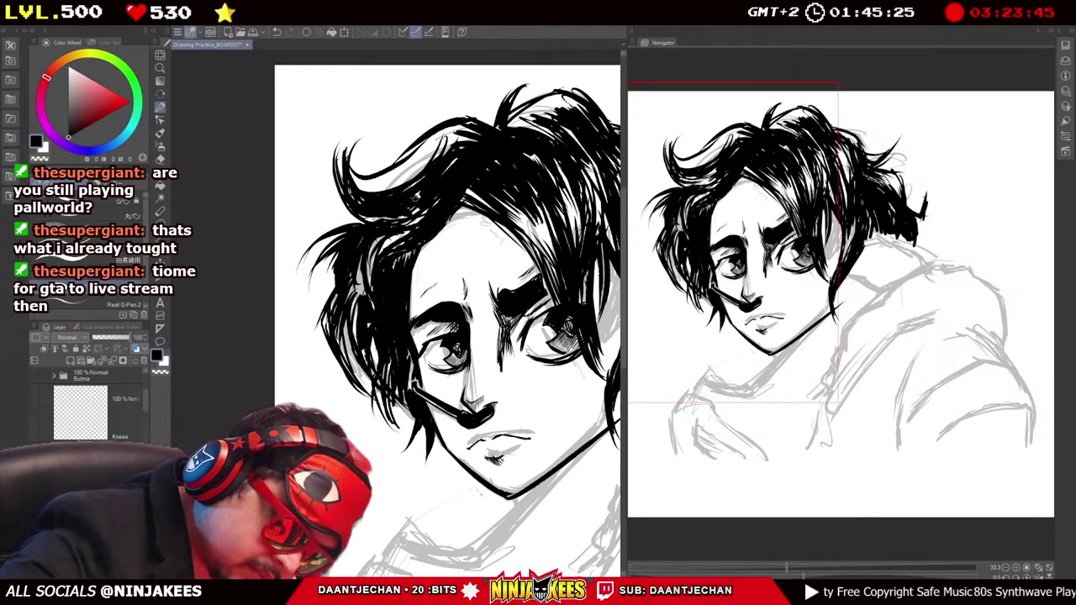
scroll(454, 336, up, 1)
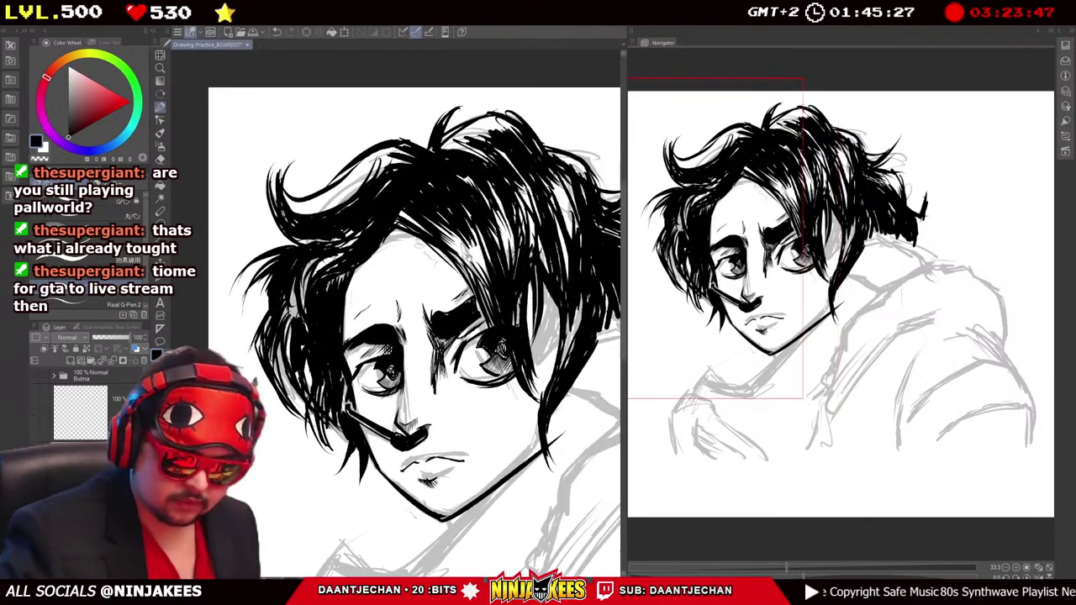
Lasso the larger eye and transform it, shifting it slightly toward the nose and rotating it slightly clockwise.
mouse_move(615, 136)
mouse_down()
mouse_move(492, 111)
mouse_move(501, 2)
mouse_up()
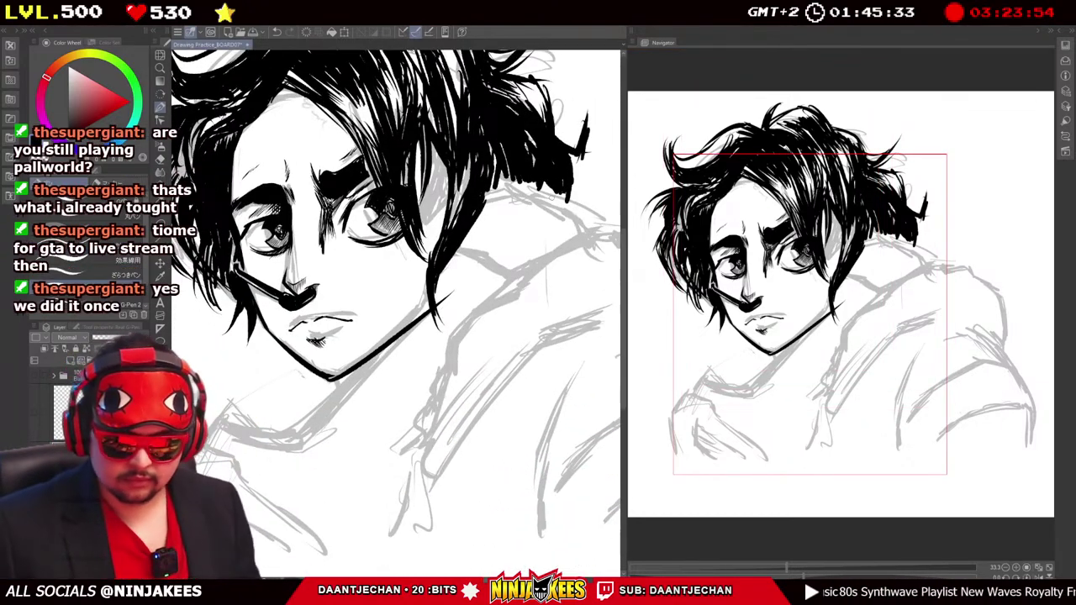
key(ctrl+minus)
key(ctrl+minus)
key(ctrl+plus)
key(ctrl+plus)
key(ctrl+plus)
key(ctrl+plus)
key(ctrl+plus)
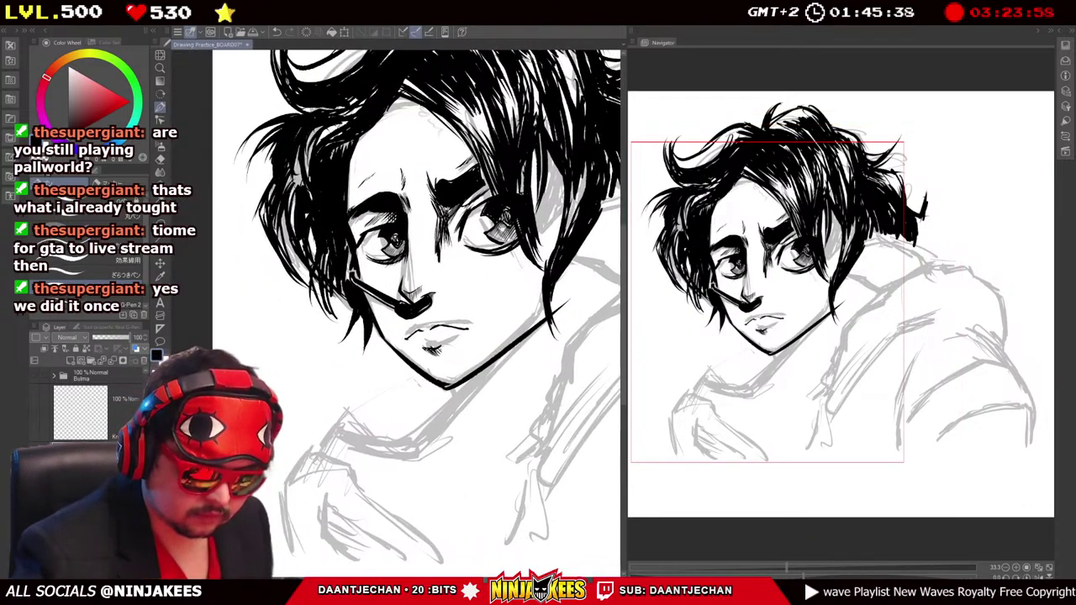
key(ctrl+plus)
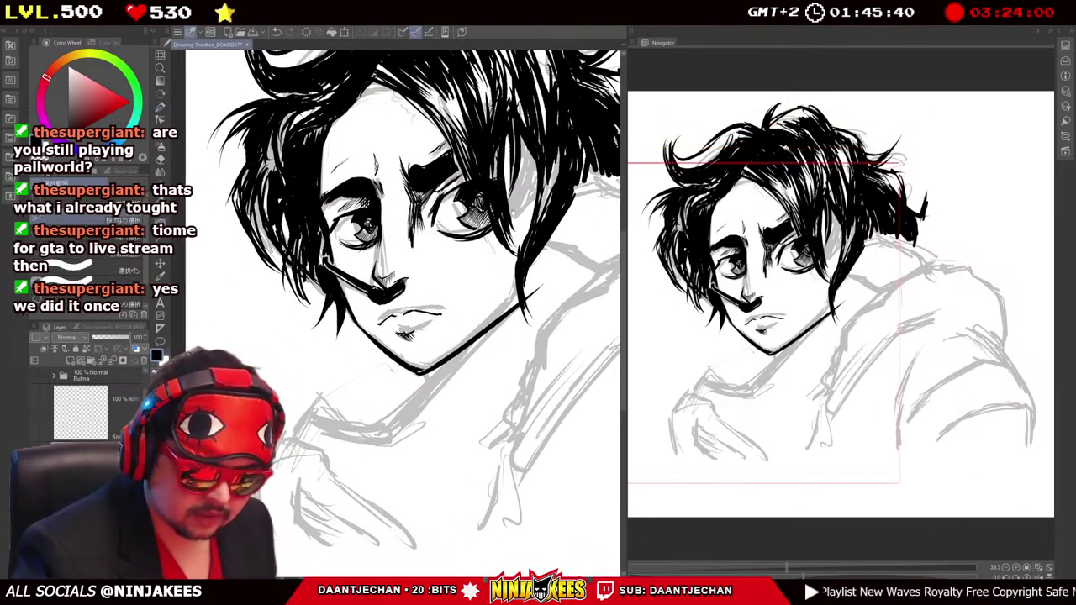
key(ctrl+plus)
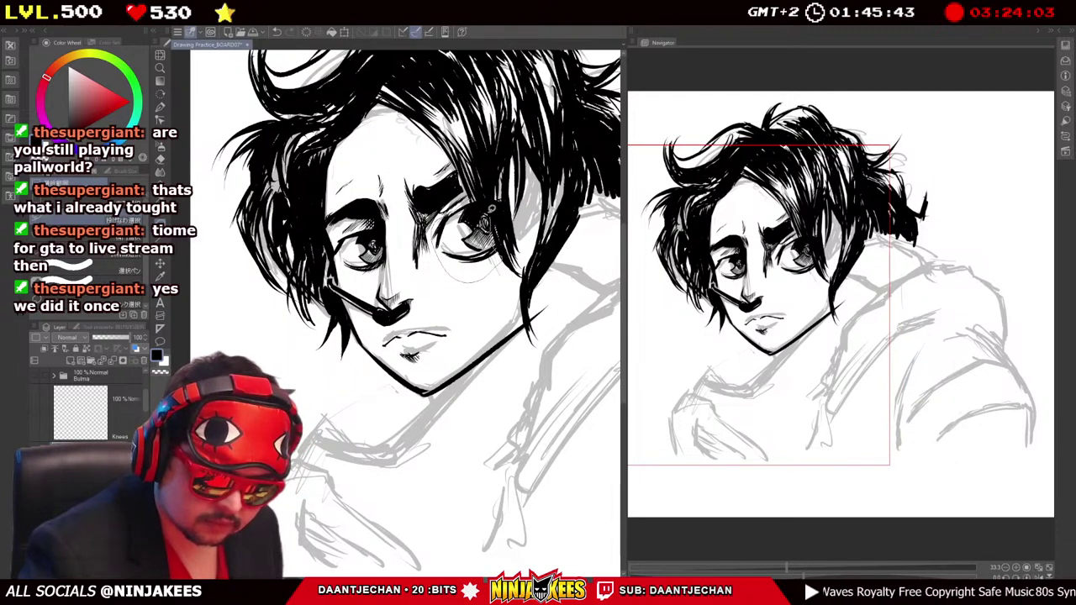
key(ctrl+a)
key(ctrl+t)
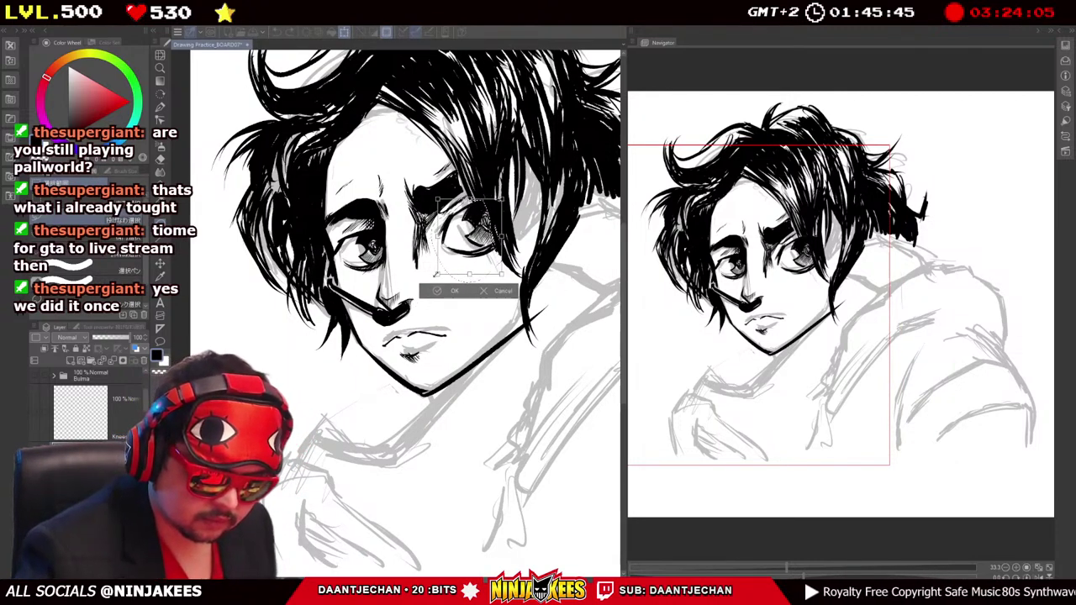
drag(438, 267, 434, 271)
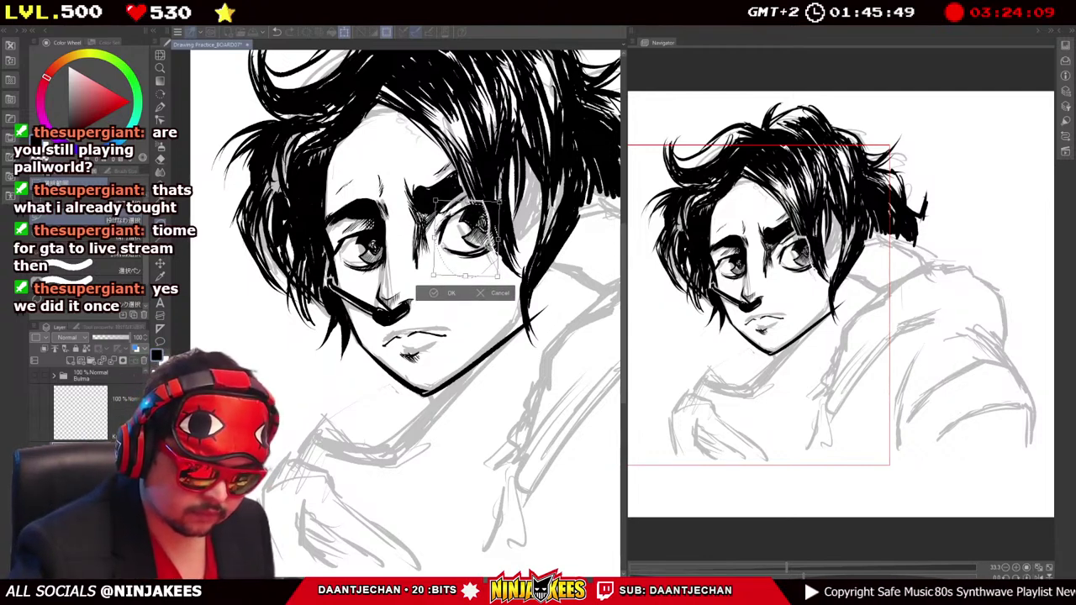
drag(486, 261, 485, 262)
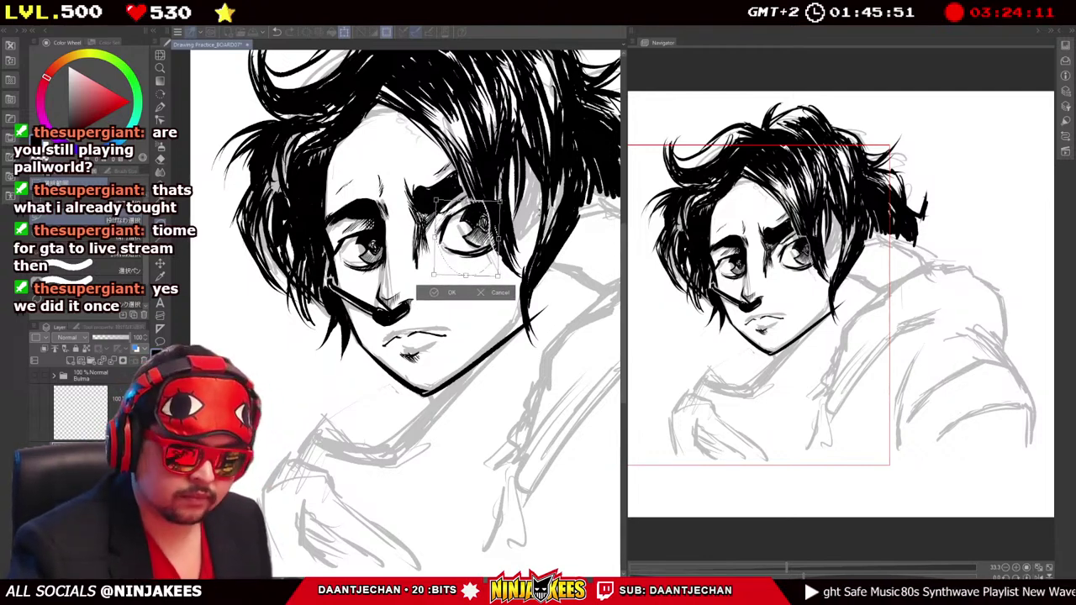
drag(459, 320, 460, 321)
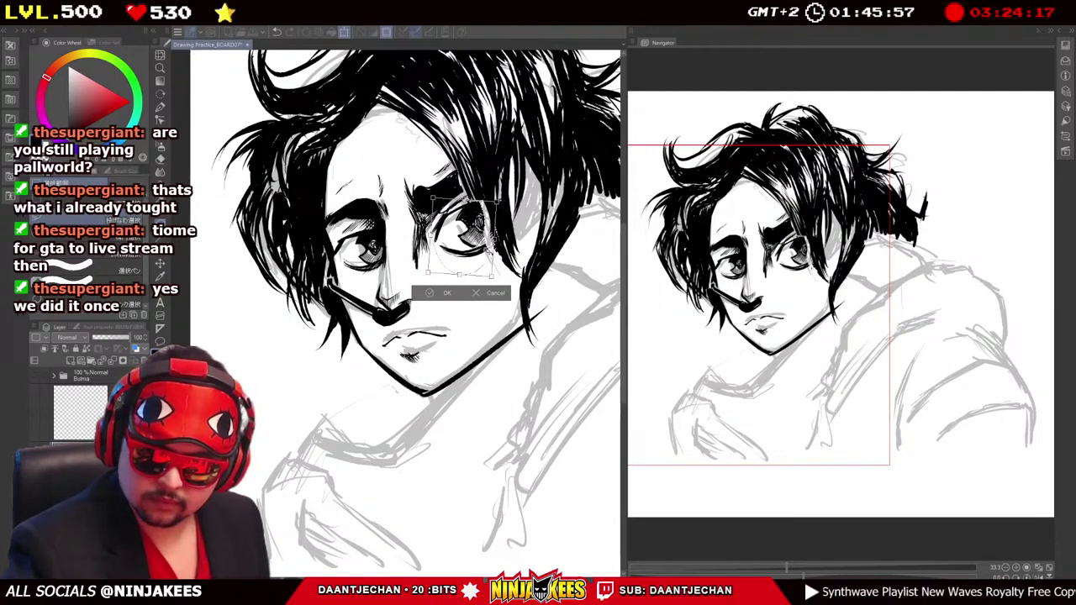
key(Up)
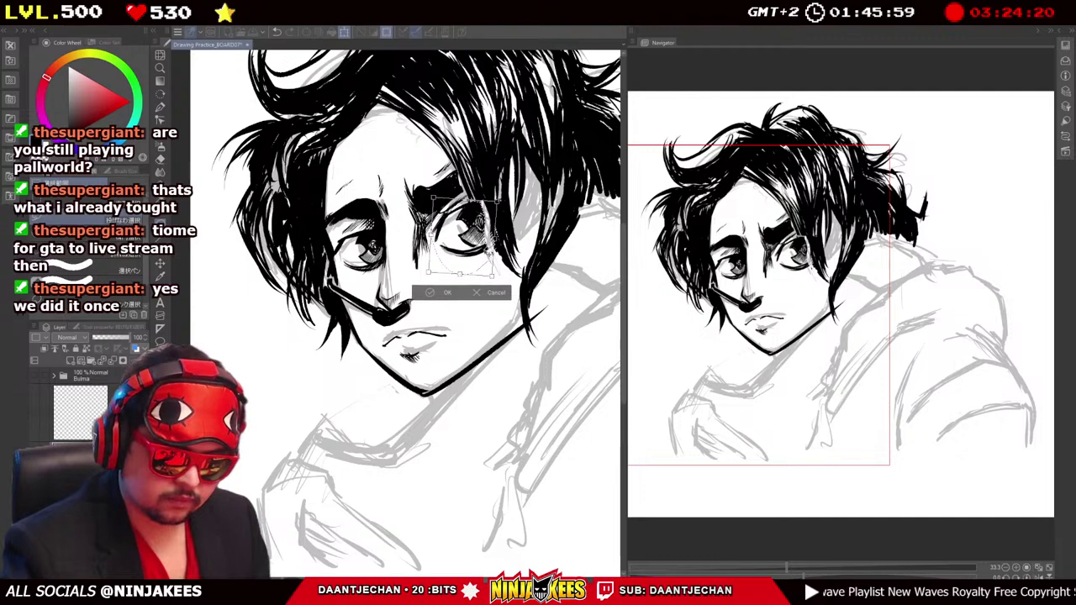
Apply the pending transform to the eye beside the long bangs and undo the last two edits.
key(Return)
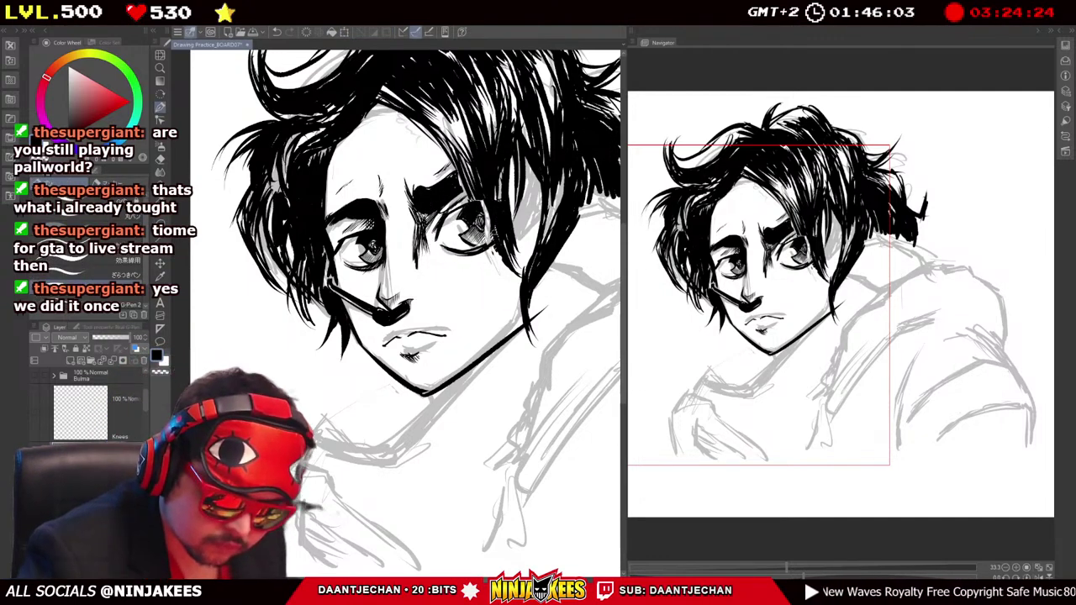
scroll(412, 311, up, 1)
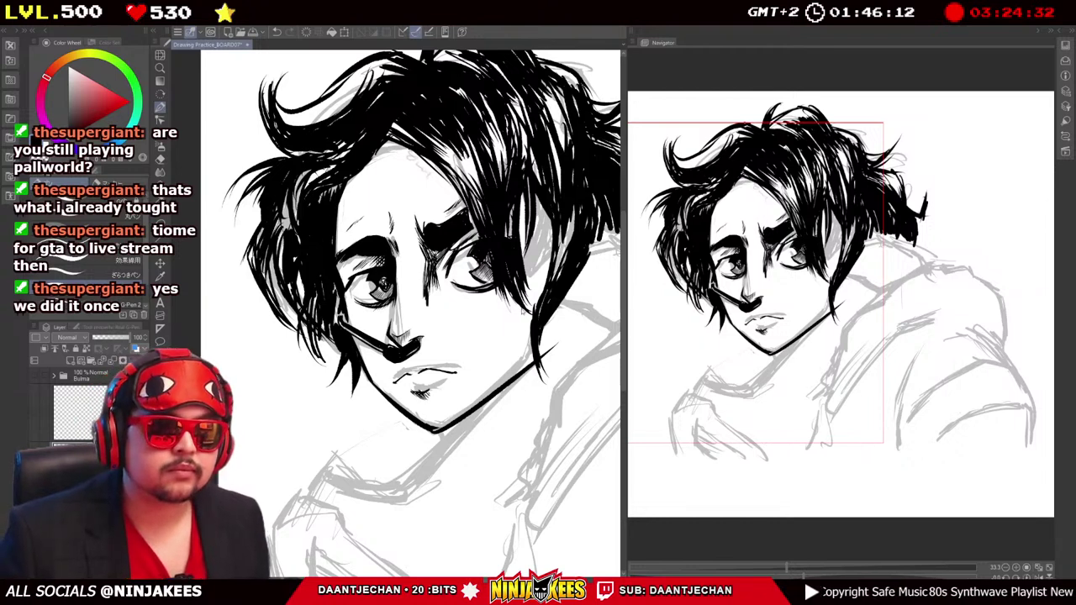
key(ctrl+z)
key(ctrl+z)
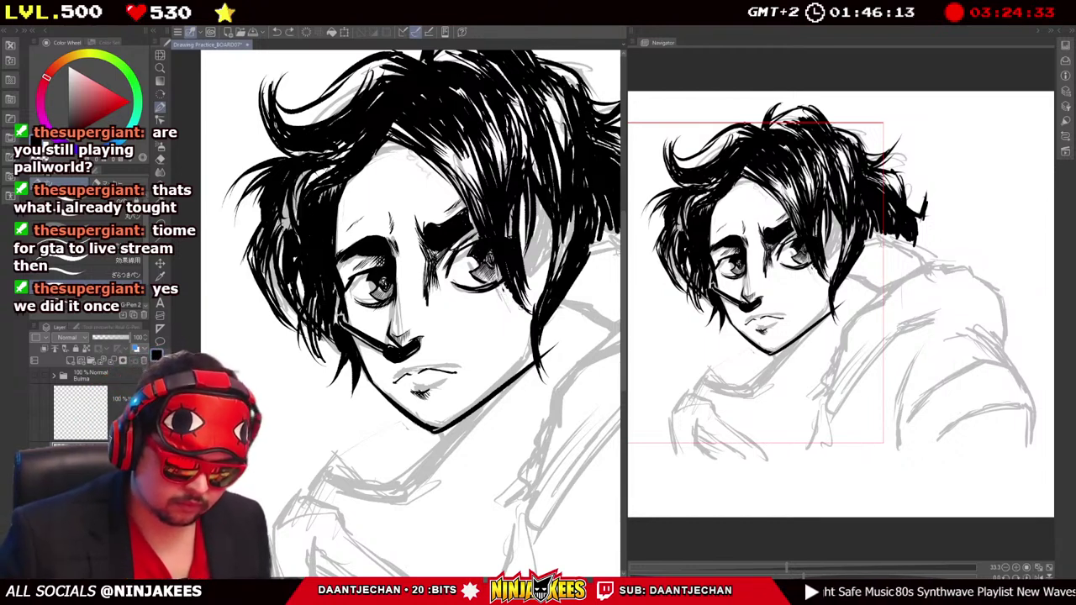
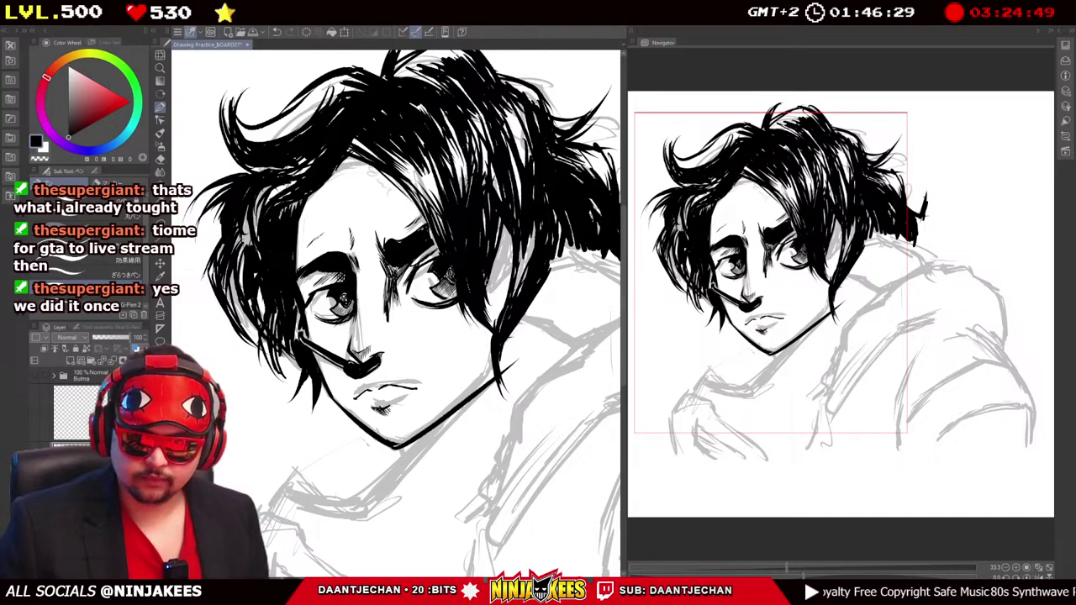
Hatch fine shading strokes on the forehead just beneath the parted hairline.
scroll(399, 311, down, 3)
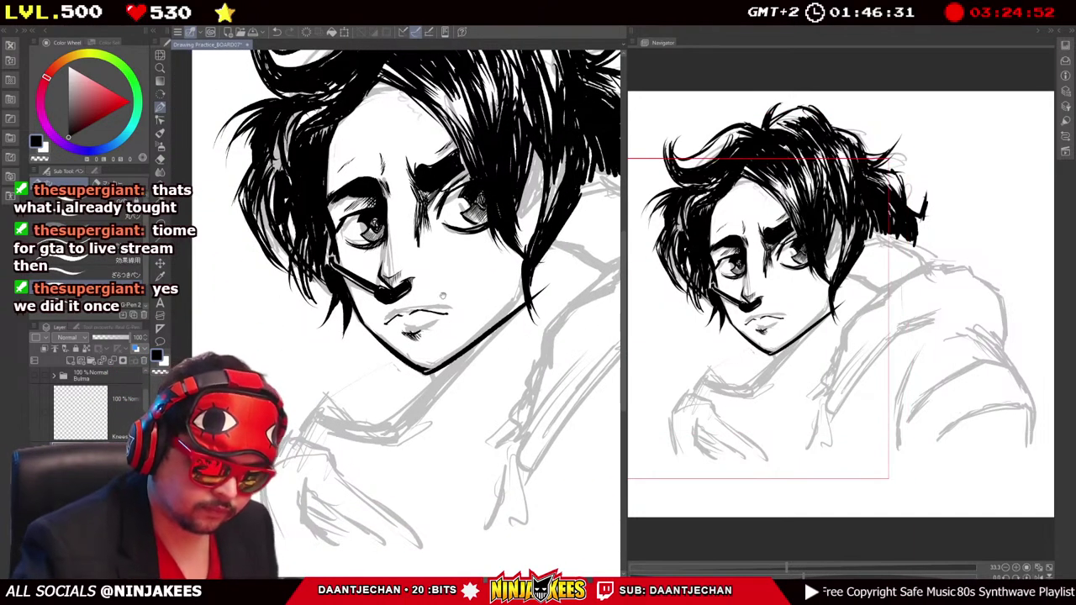
scroll(404, 311, down, 3)
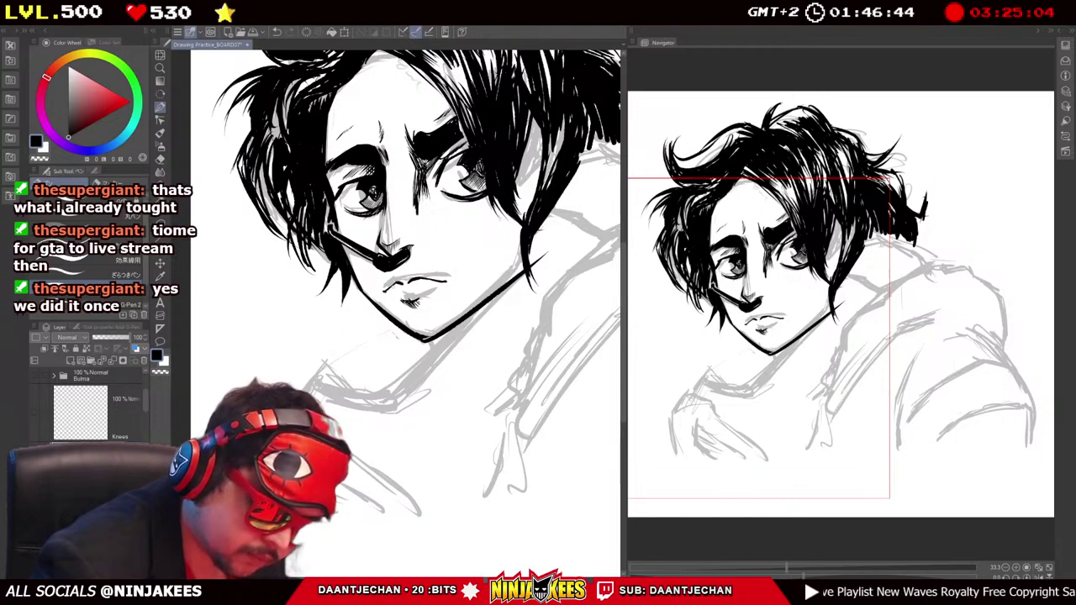
drag(404, 294, 363, 330)
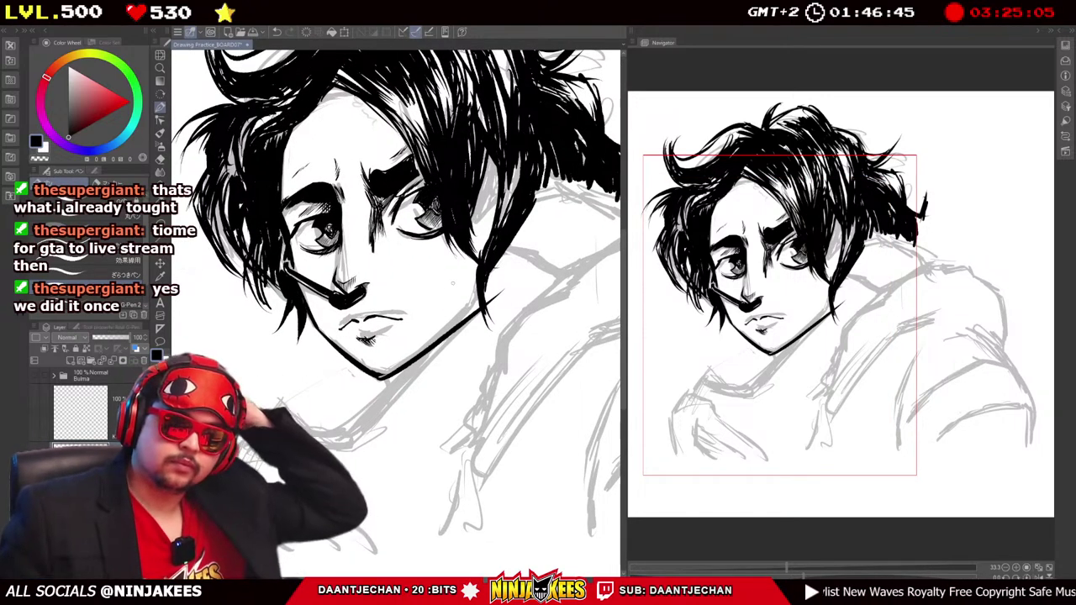
drag(452, 282, 448, 291)
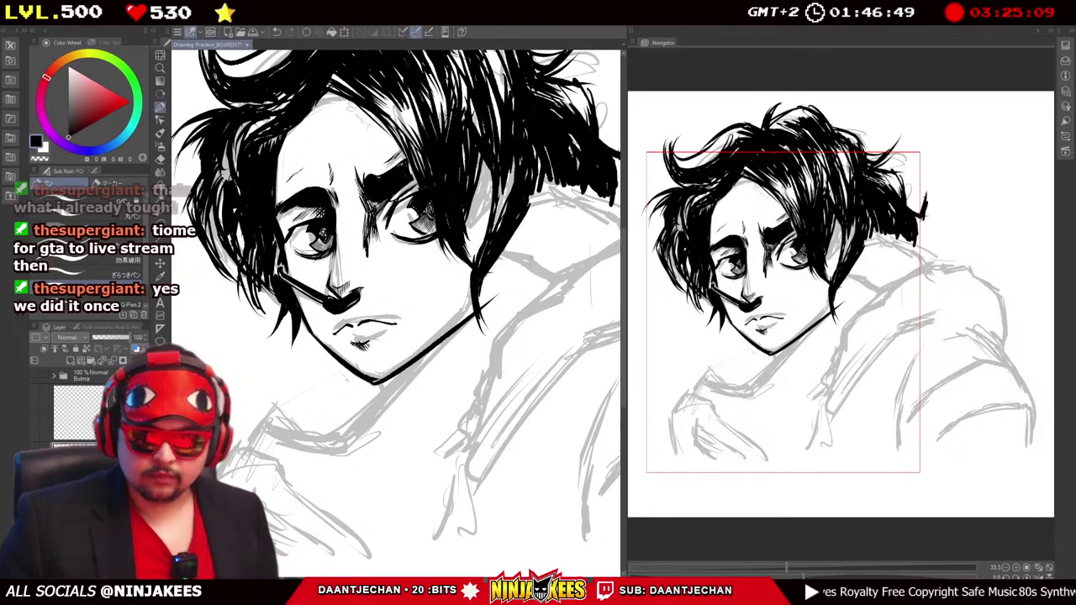
mouse_move(437, 166)
mouse_down()
mouse_move(475, 231)
mouse_move(461, 195)
mouse_up()
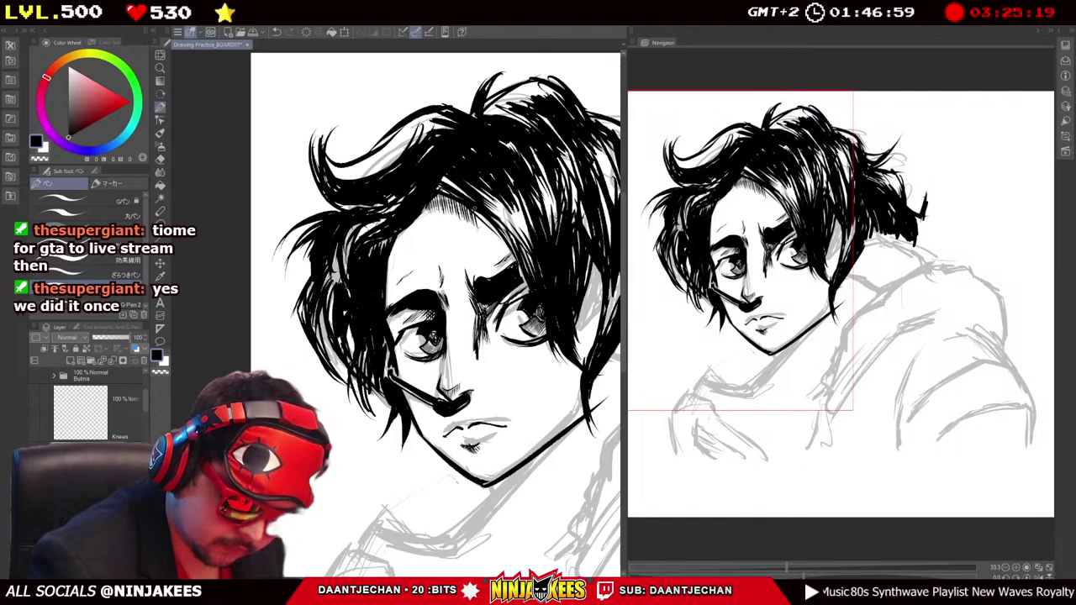
drag(445, 395, 278, 307)
mouse_move(503, 254)
mouse_down()
mouse_move(490, 226)
mouse_move(521, 245)
mouse_move(514, 262)
mouse_up()
scroll(515, 262, down, 3)
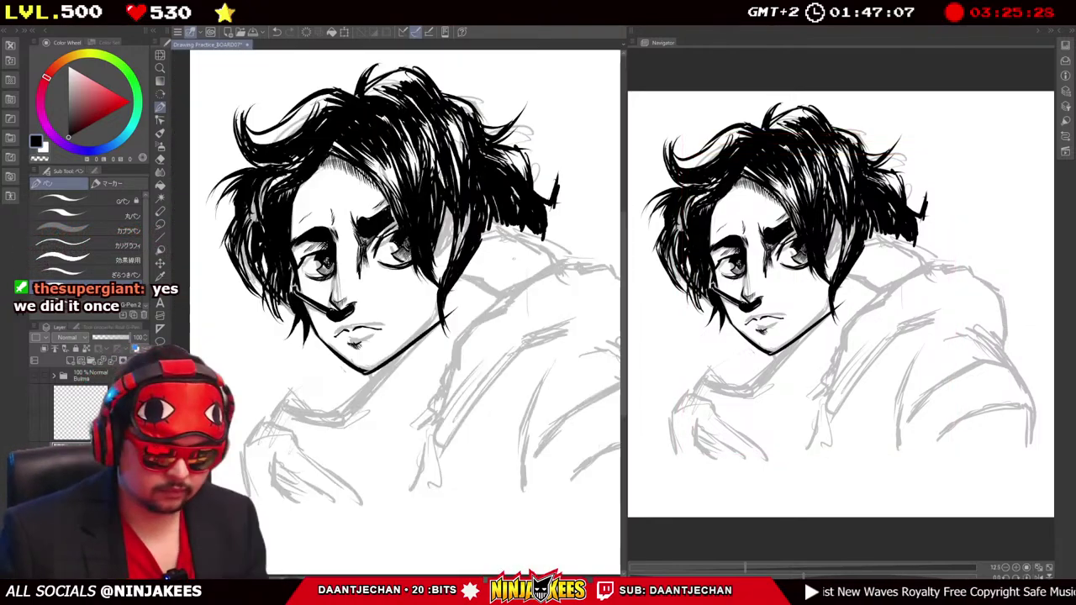
scroll(539, 338, down, 1)
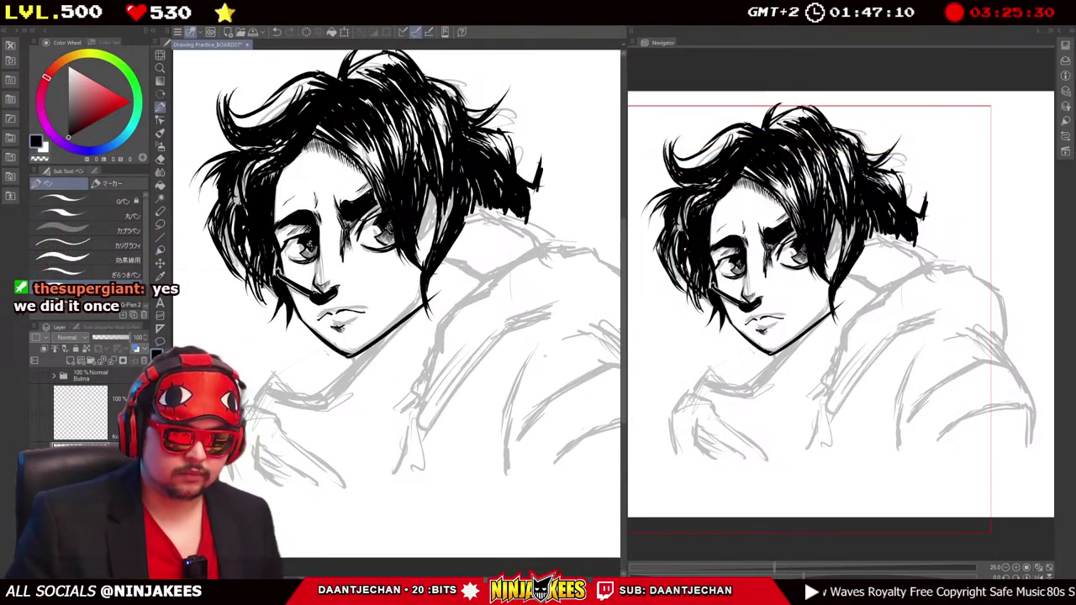
drag(544, 357, 544, 198)
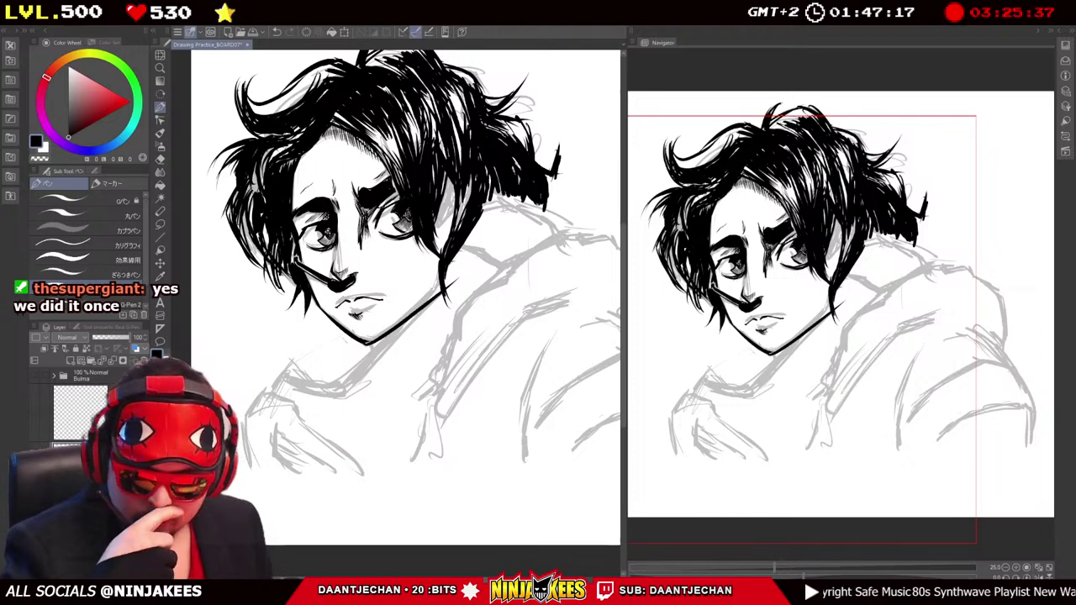
drag(499, 234, 444, 217)
drag(538, 210, 483, 192)
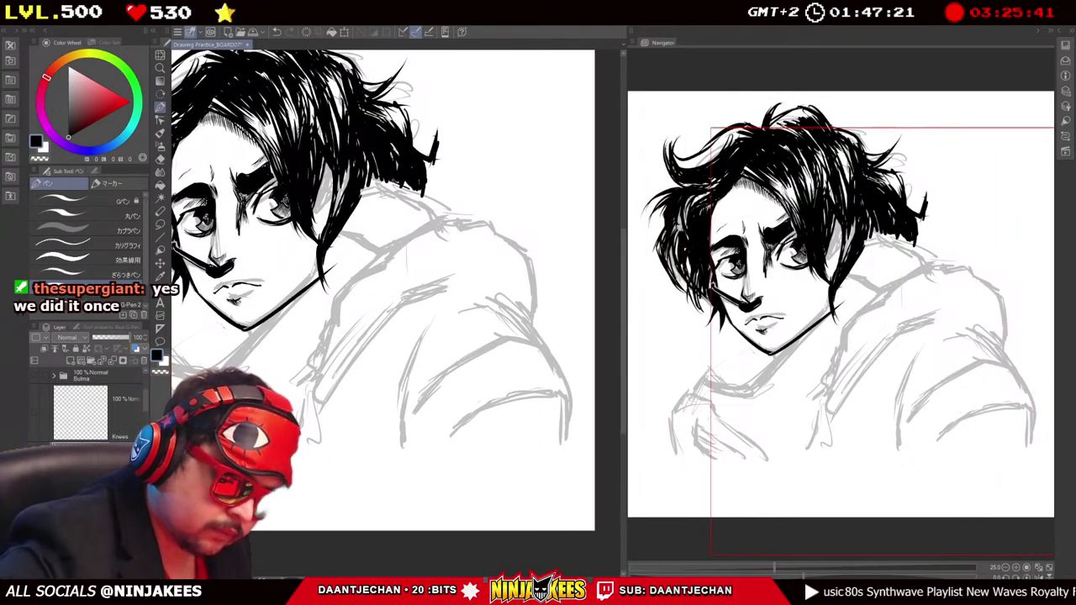
drag(408, 164, 550, 215)
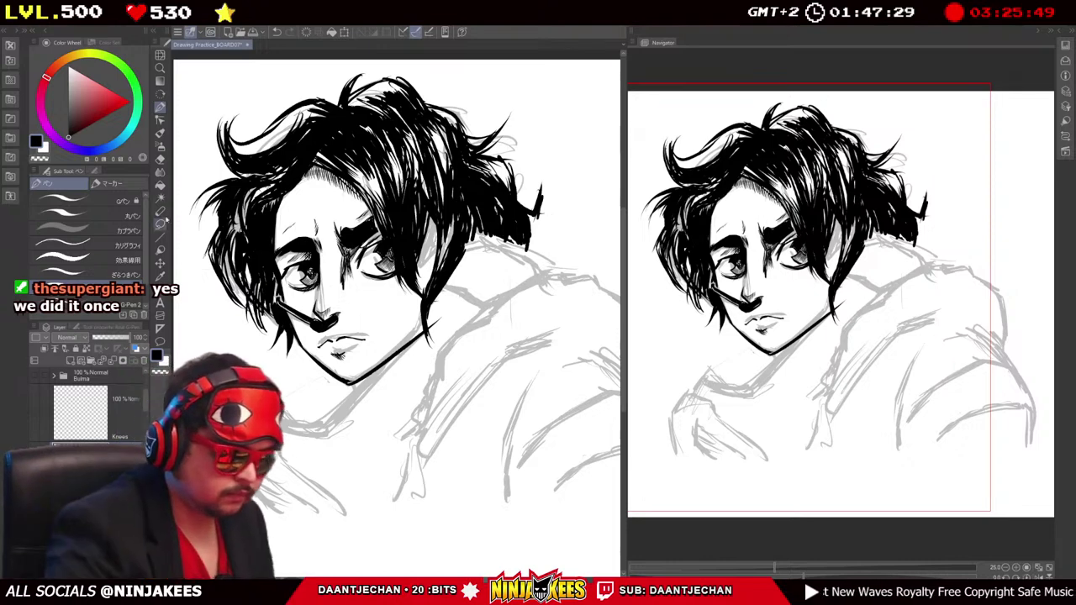
Try to shift the lassoed face, with eyes, nose, mouth and jaw, slightly upward within the hair.
key(m)
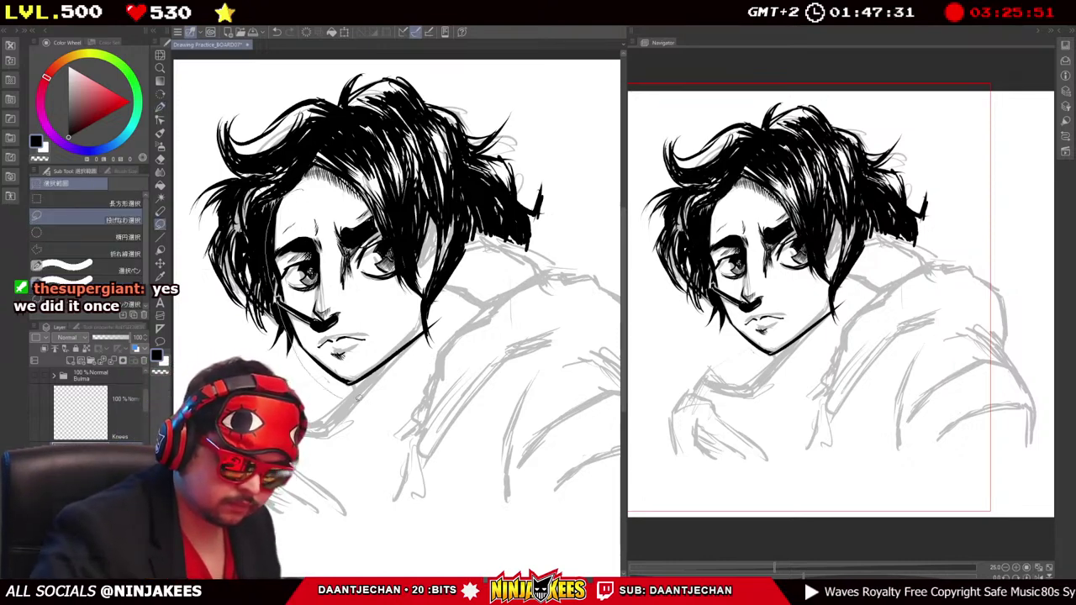
mouse_move(288, 205)
mouse_down()
mouse_move(273, 260)
mouse_move(279, 304)
mouse_move(366, 397)
mouse_move(419, 354)
mouse_move(408, 287)
mouse_up()
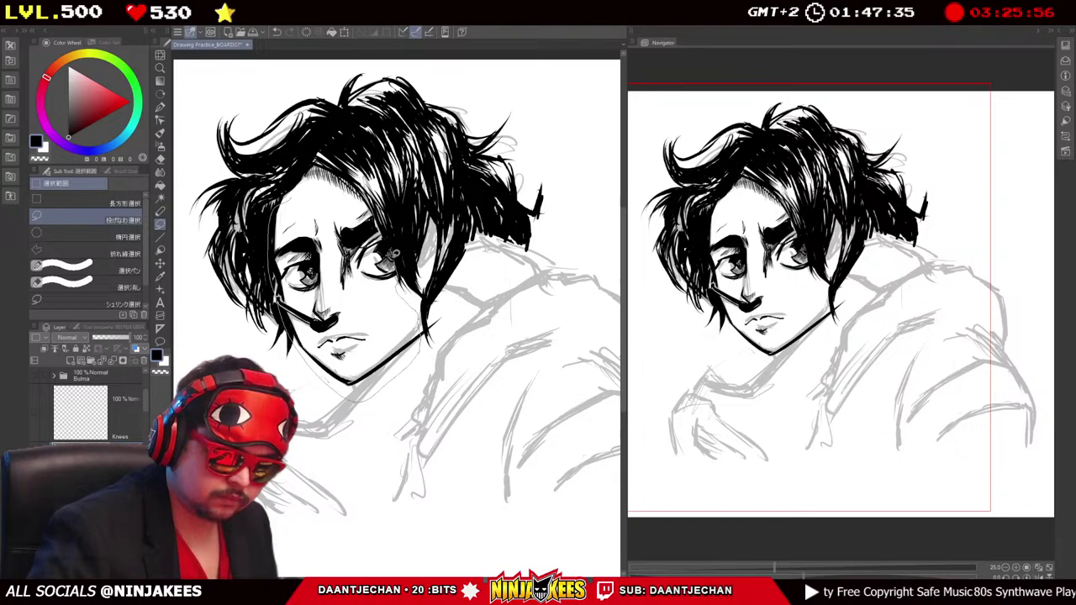
mouse_move(378, 215)
mouse_down()
mouse_move(340, 190)
mouse_move(294, 195)
mouse_up()
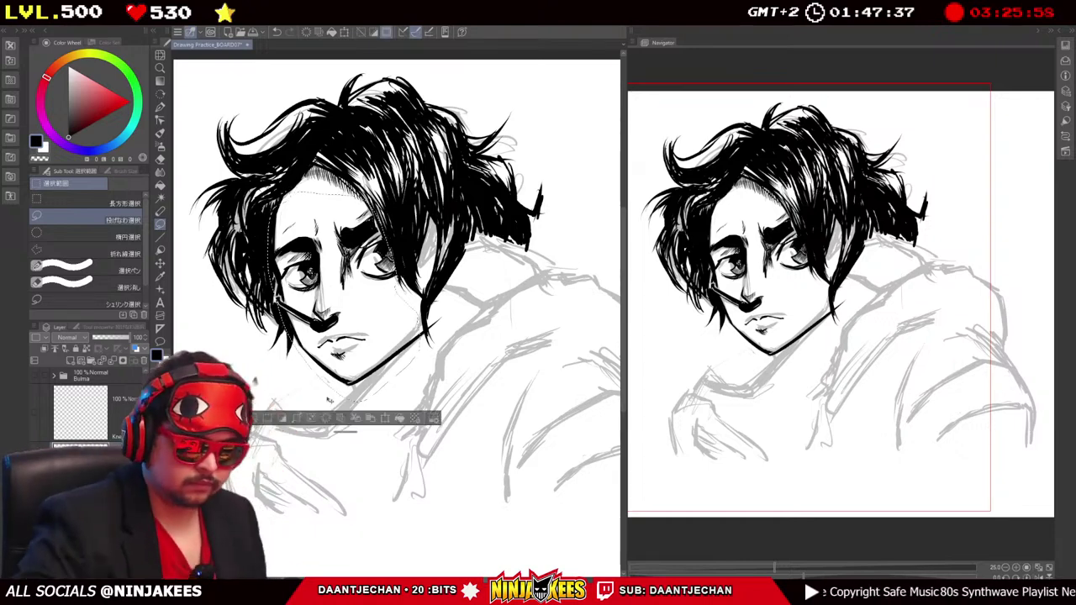
key(ctrl+t)
drag(284, 404, 271, 387)
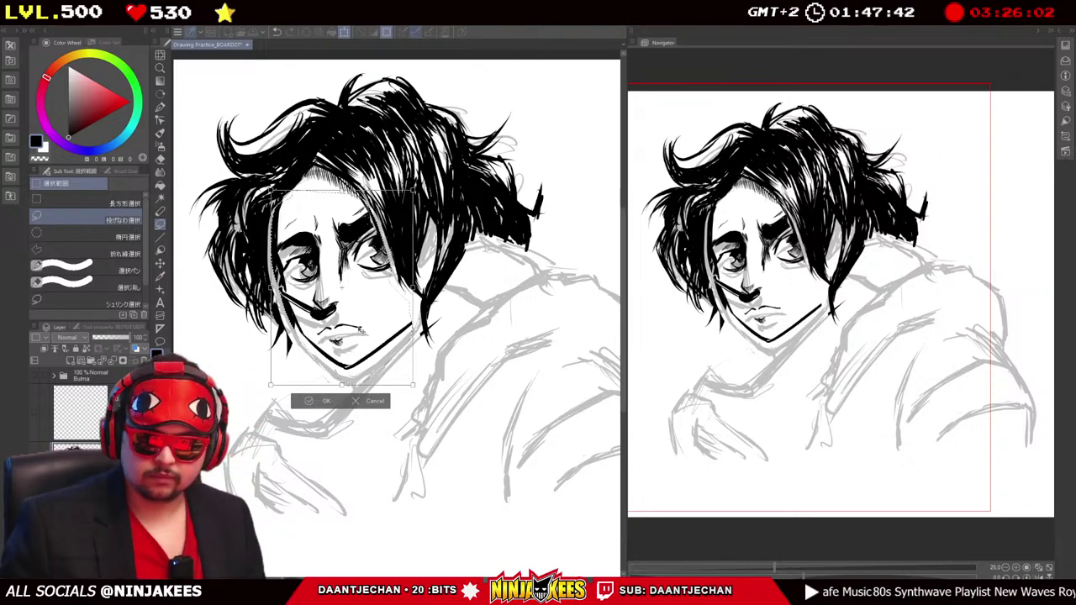
drag(361, 330, 395, 353)
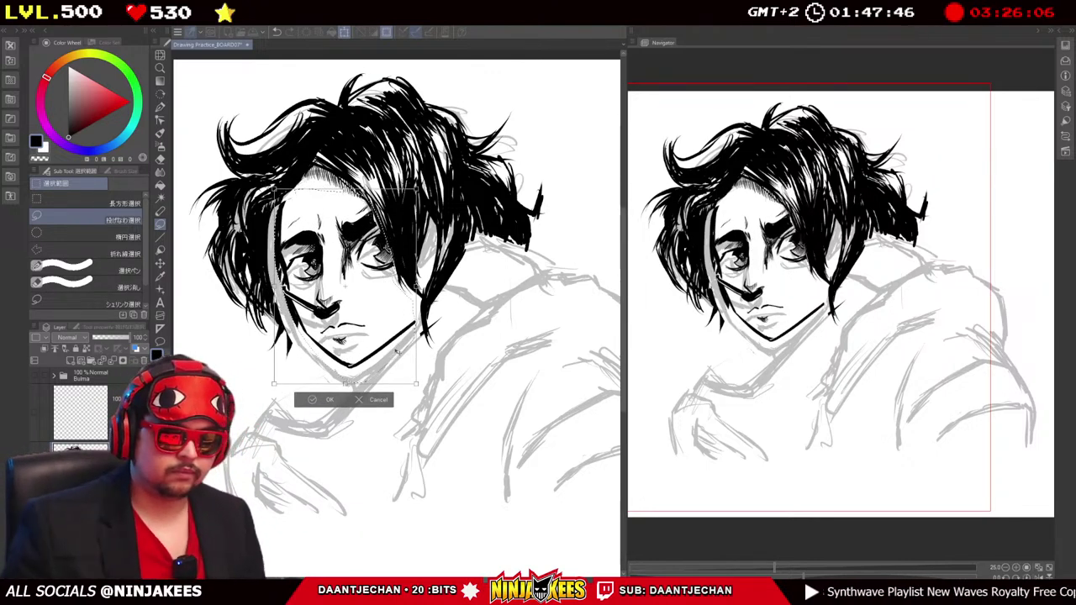
key(Return)
drag(396, 319, 366, 365)
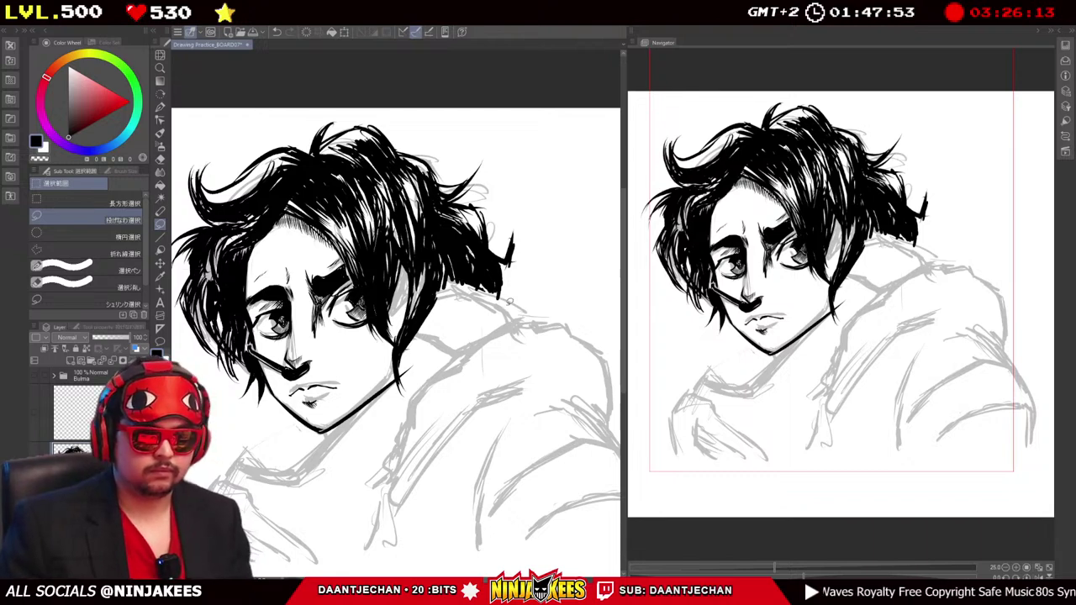
Move the whole figure, line art and grey sketch together, downward to leave more space above the hair.
scroll(508, 301, down, 3)
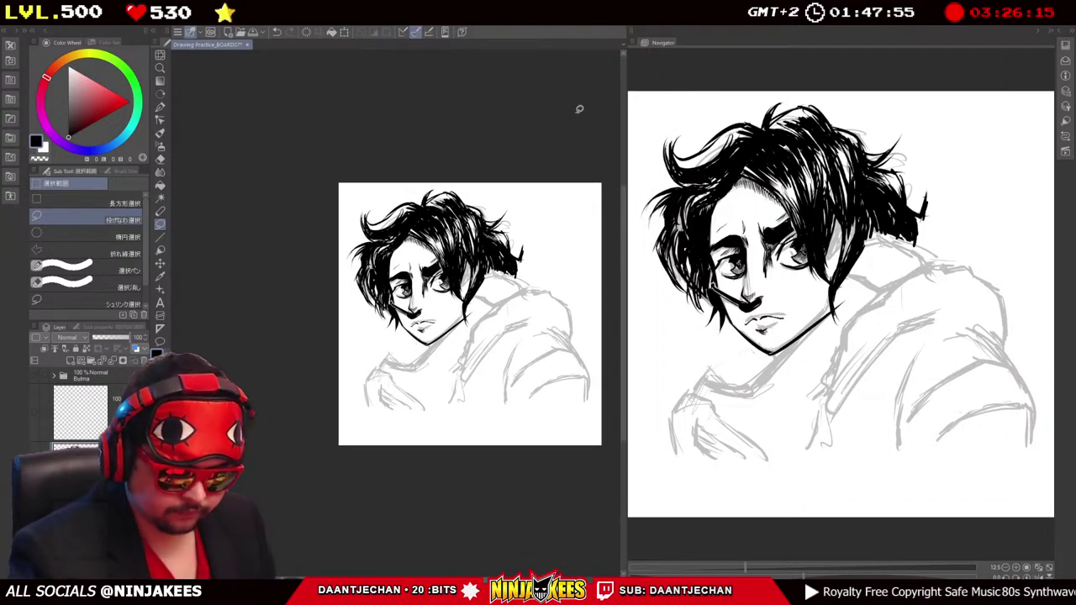
key(ctrl+t)
key(Return)
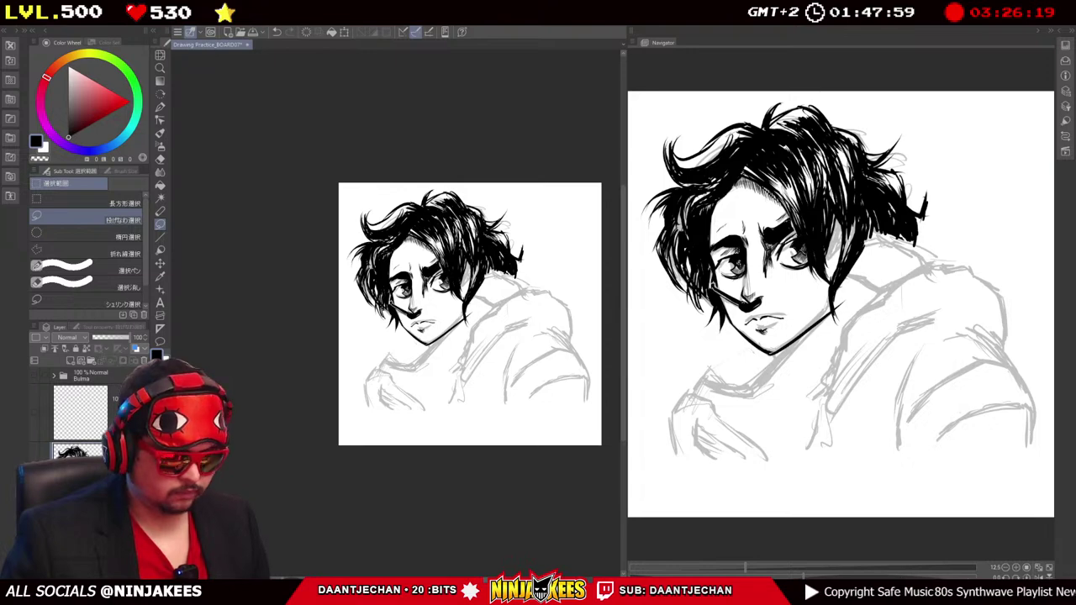
key(ctrl+t)
drag(512, 312, 514, 337)
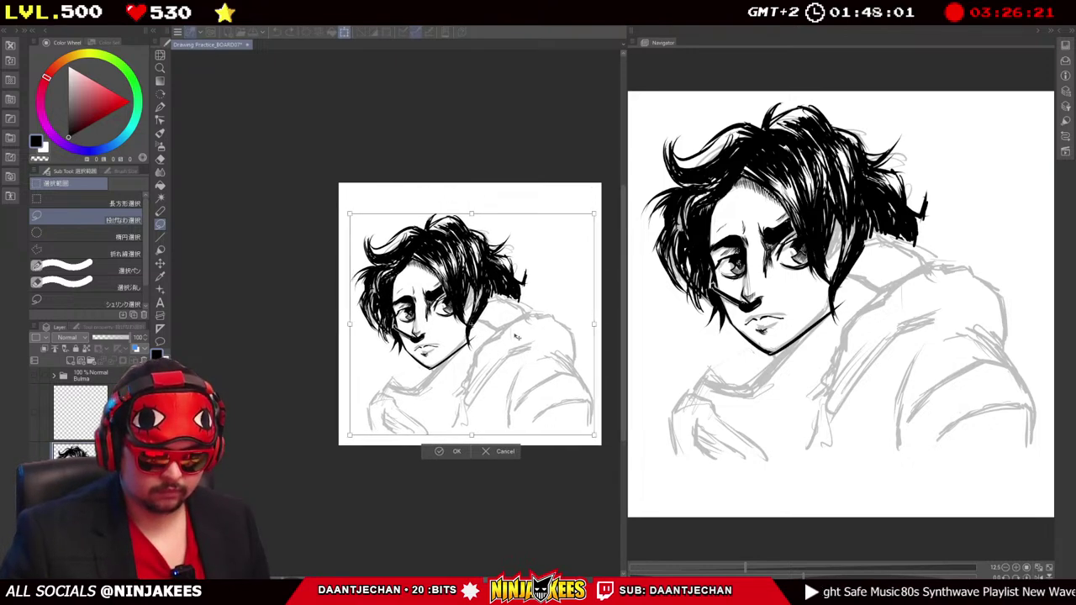
key(Return)
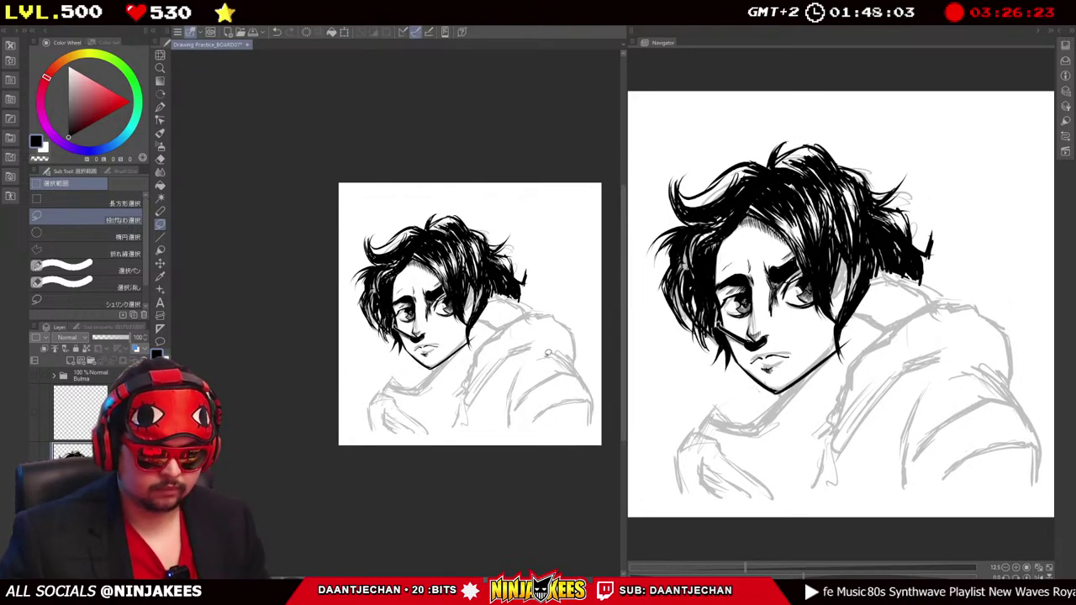
Lasso the crown and back of the hair, shift them outward away from the face with a slight rotation, and deselect.
scroll(548, 351, up, 5)
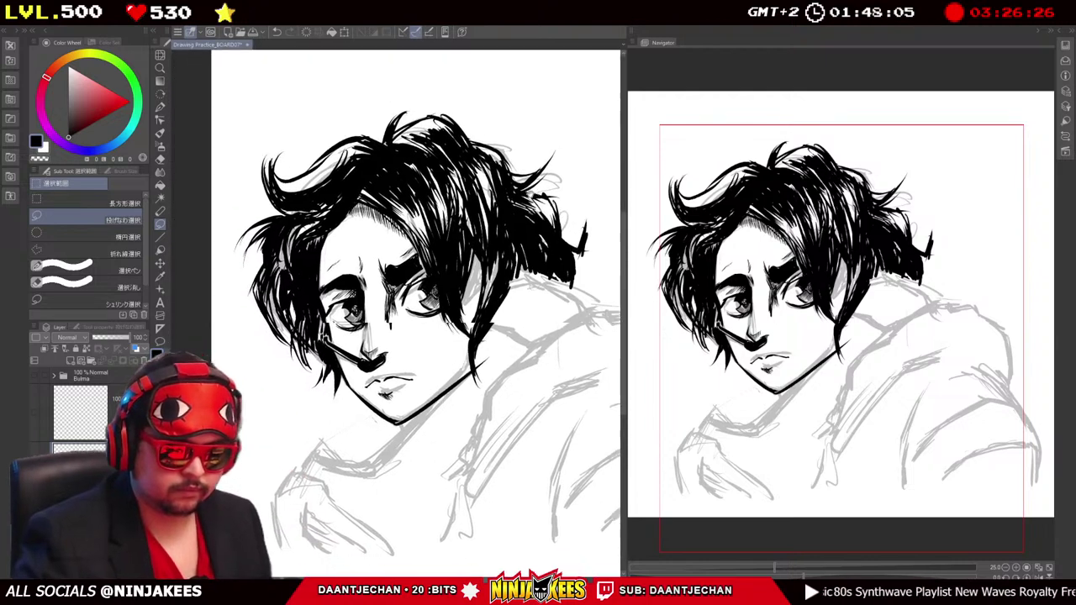
drag(531, 181, 540, 313)
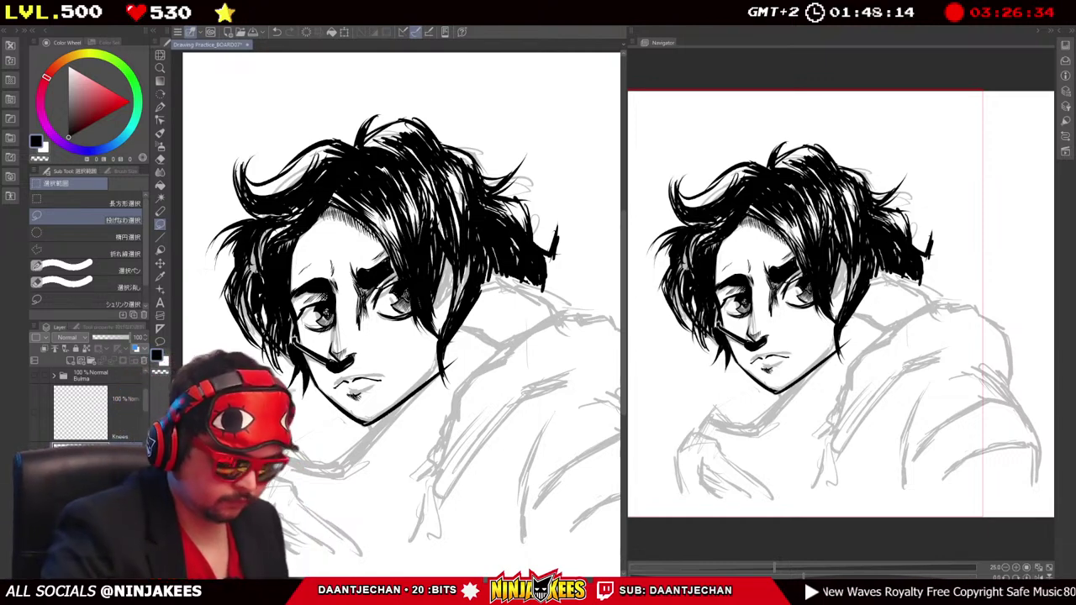
mouse_move(222, 126)
mouse_down()
mouse_move(252, 215)
mouse_move(360, 195)
mouse_move(360, 222)
mouse_move(412, 296)
mouse_move(427, 348)
mouse_up()
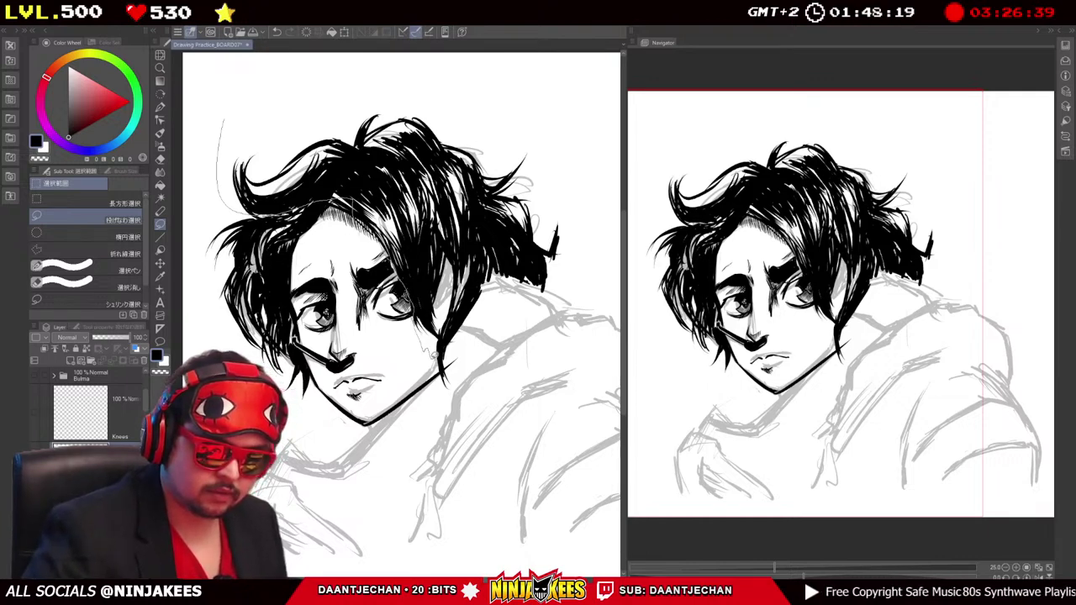
drag(353, 129, 320, 171)
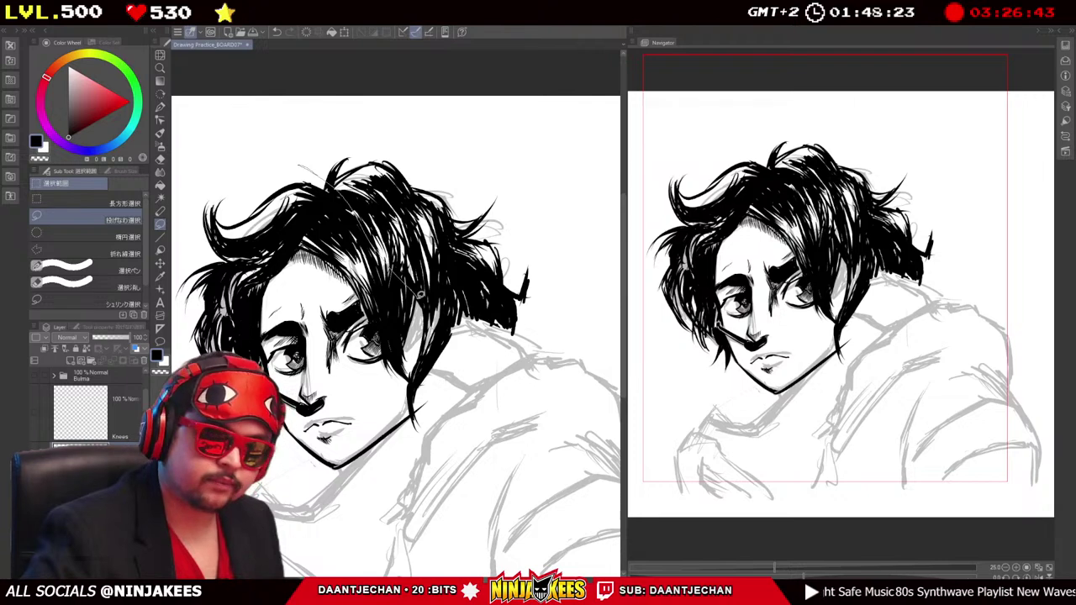
mouse_move(425, 293)
mouse_down()
mouse_move(506, 355)
mouse_move(580, 295)
mouse_move(453, 110)
mouse_move(287, 125)
mouse_up()
key(ctrl+t)
mouse_move(575, 130)
mouse_down()
mouse_move(532, 223)
mouse_move(560, 237)
mouse_move(543, 236)
mouse_up()
drag(596, 80, 601, 84)
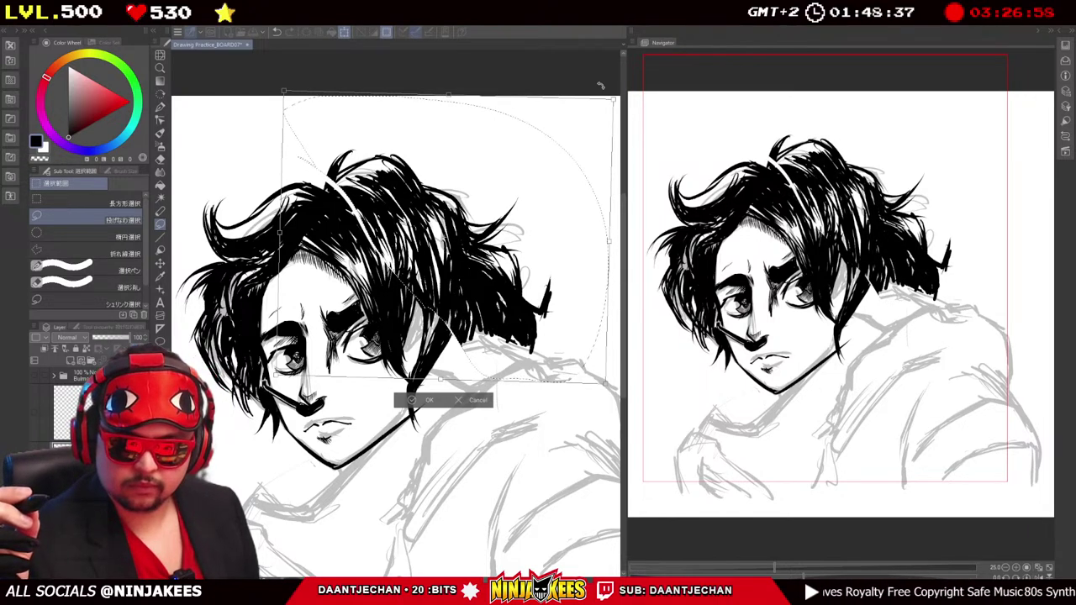
drag(503, 210, 503, 210)
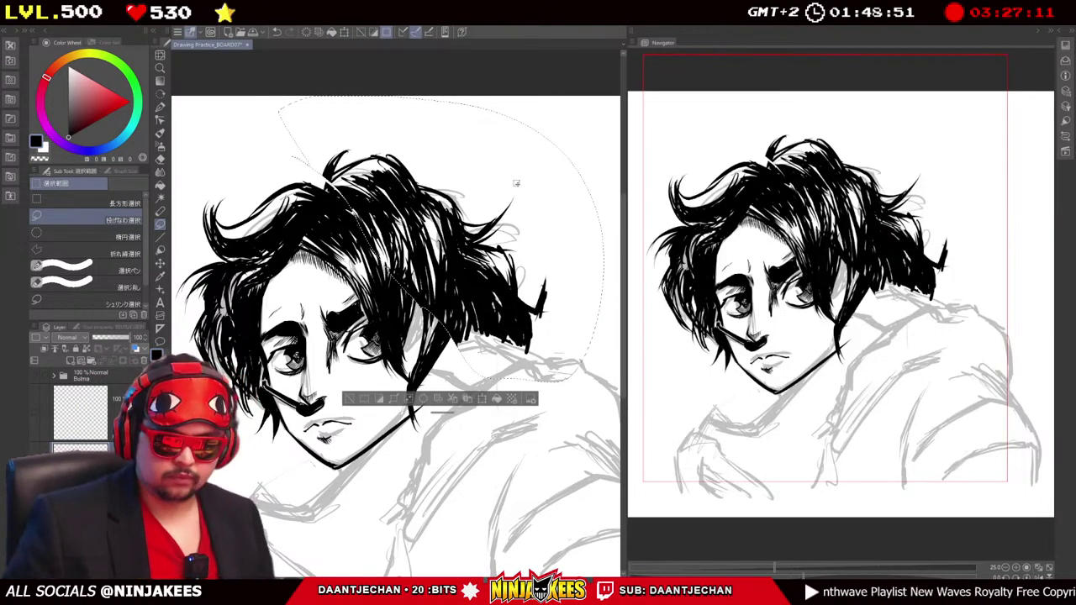
key(ctrl+d)
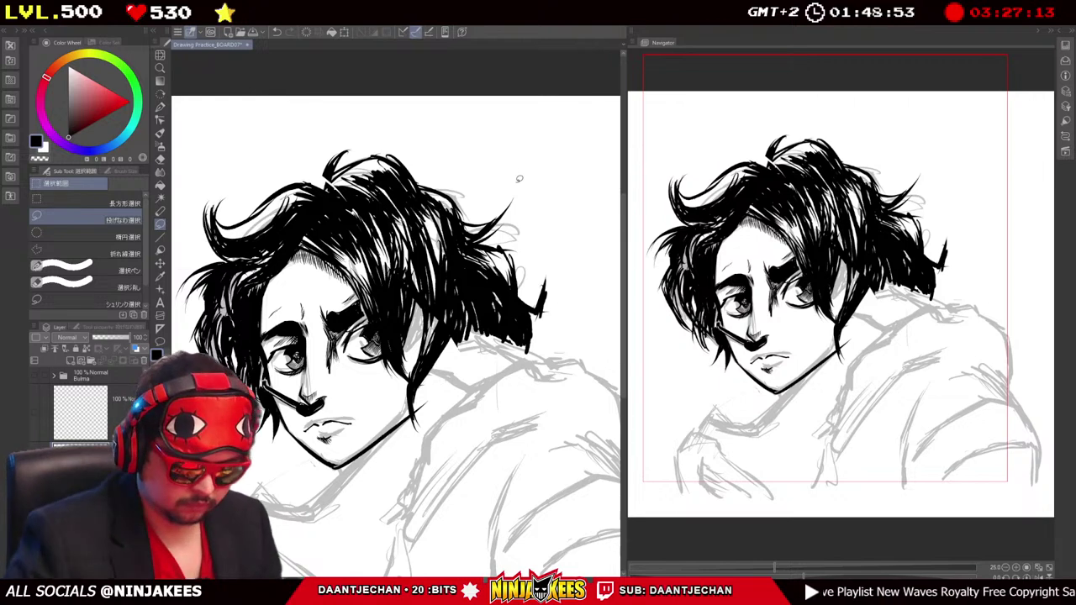
Ink over the gap at the hair parting with the Real G-Pen and add thin strands to the upswept front lock.
key(p)
drag(518, 187, 539, 117)
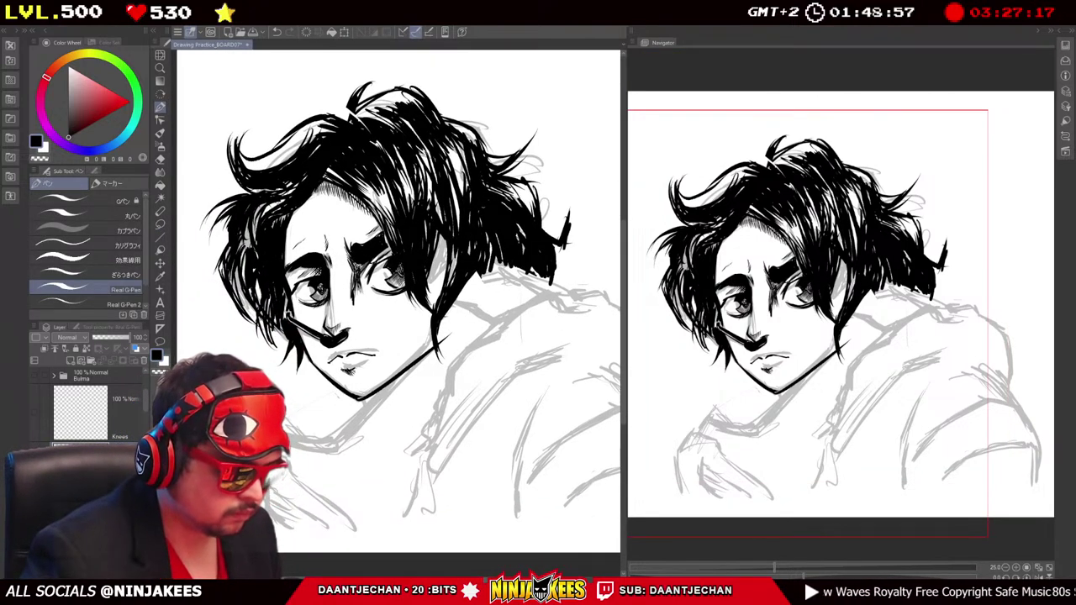
drag(461, 216, 563, 290)
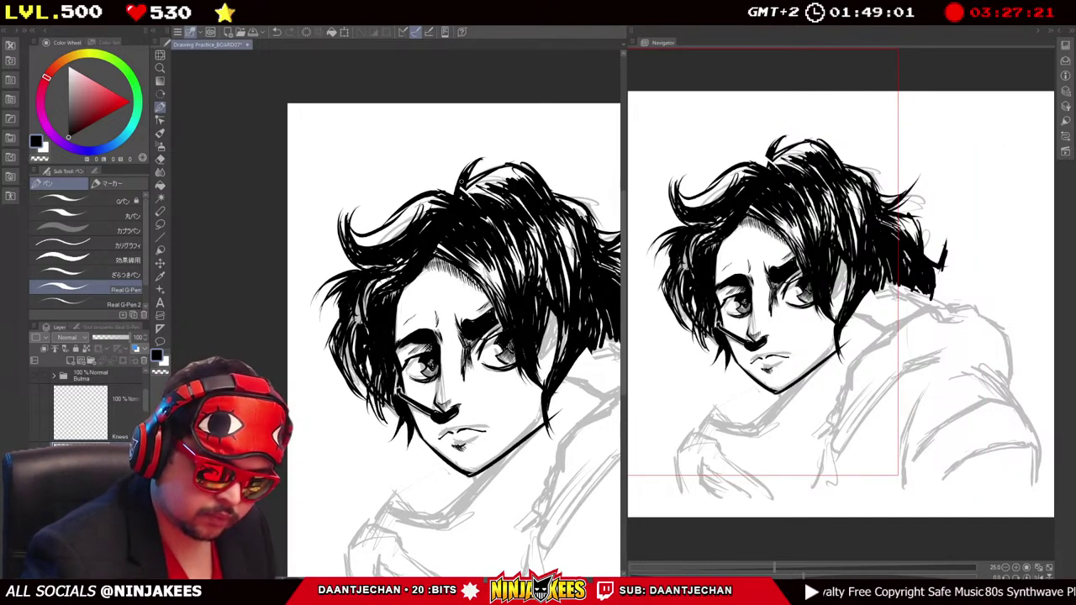
drag(360, 224, 403, 202)
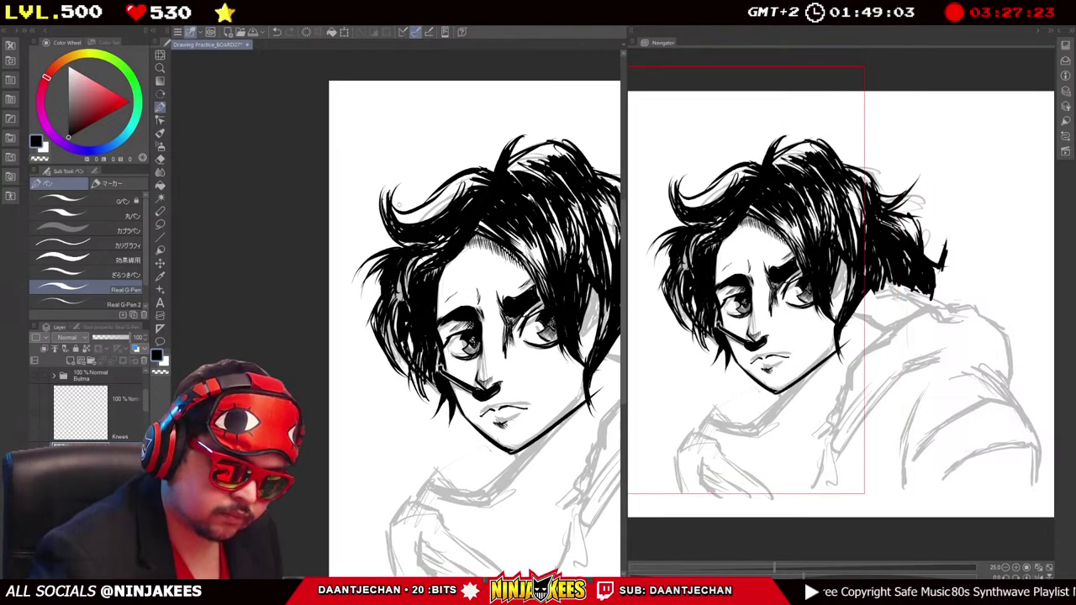
drag(481, 161, 427, 195)
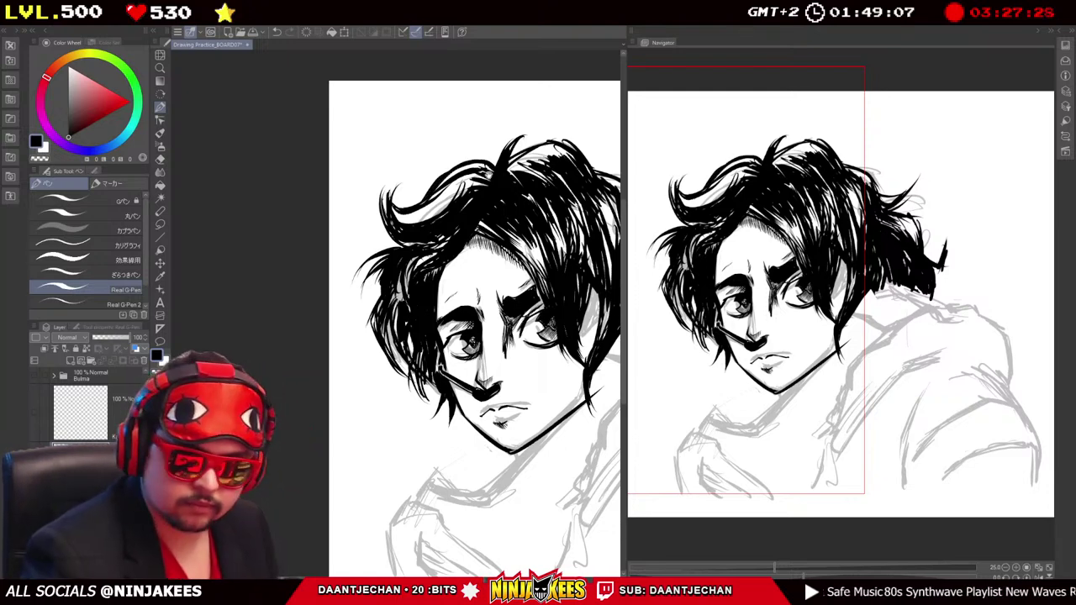
Fill the pale areas of the upswept front hair lock with dense black Real G-Pen strokes.
drag(470, 319, 498, 303)
drag(508, 148, 464, 173)
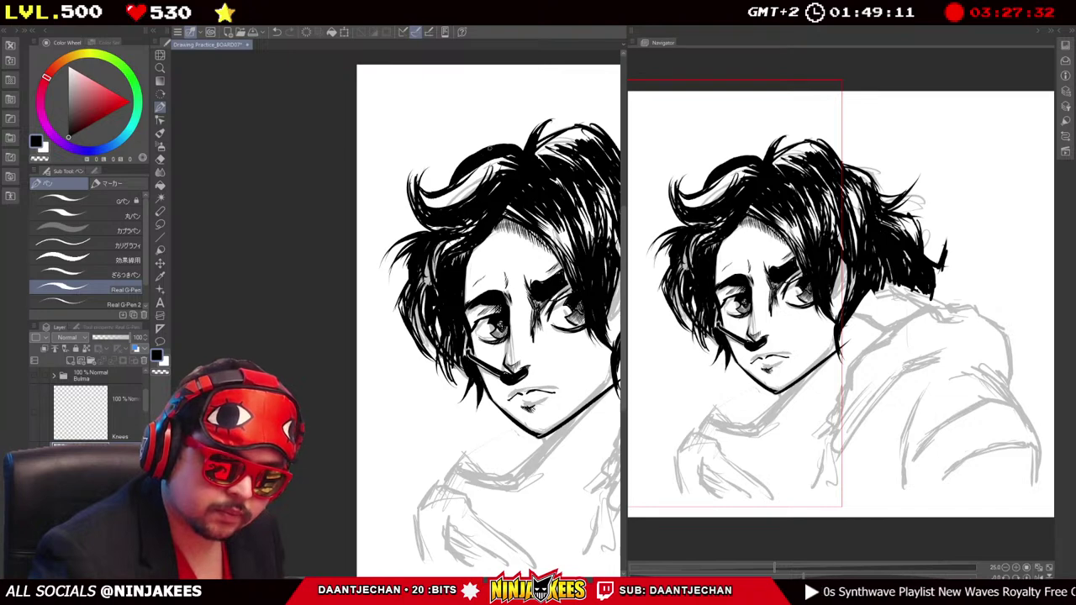
drag(443, 181, 417, 193)
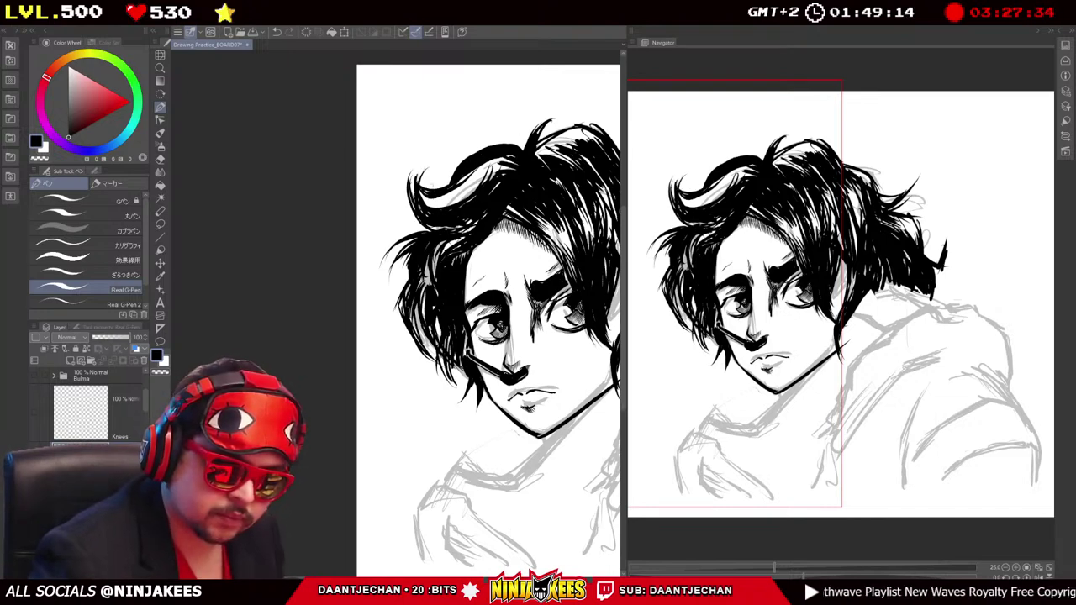
drag(467, 155, 440, 186)
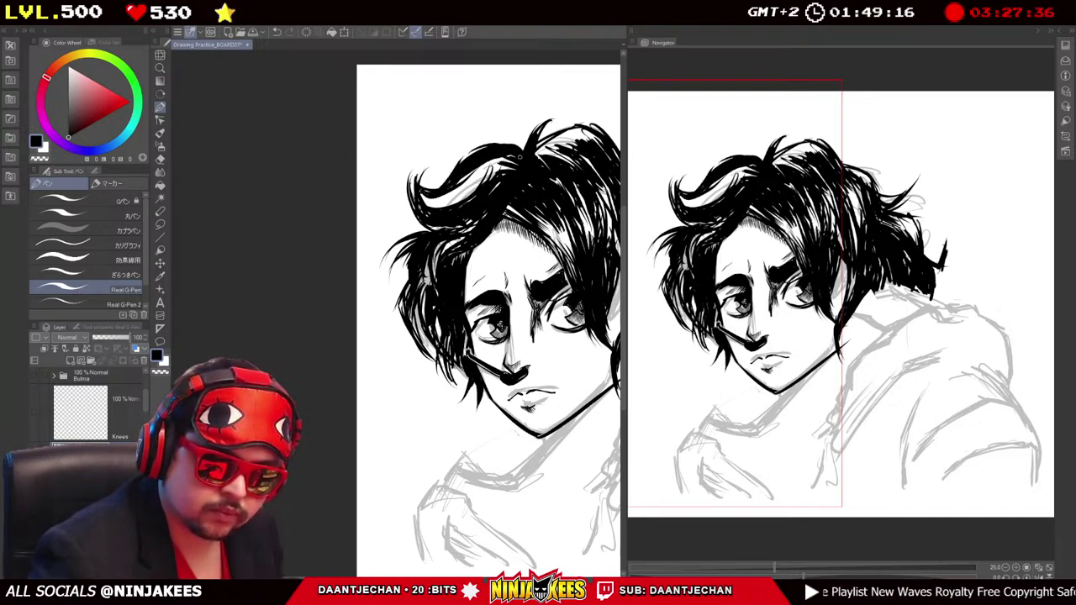
drag(496, 160, 467, 189)
drag(505, 154, 482, 182)
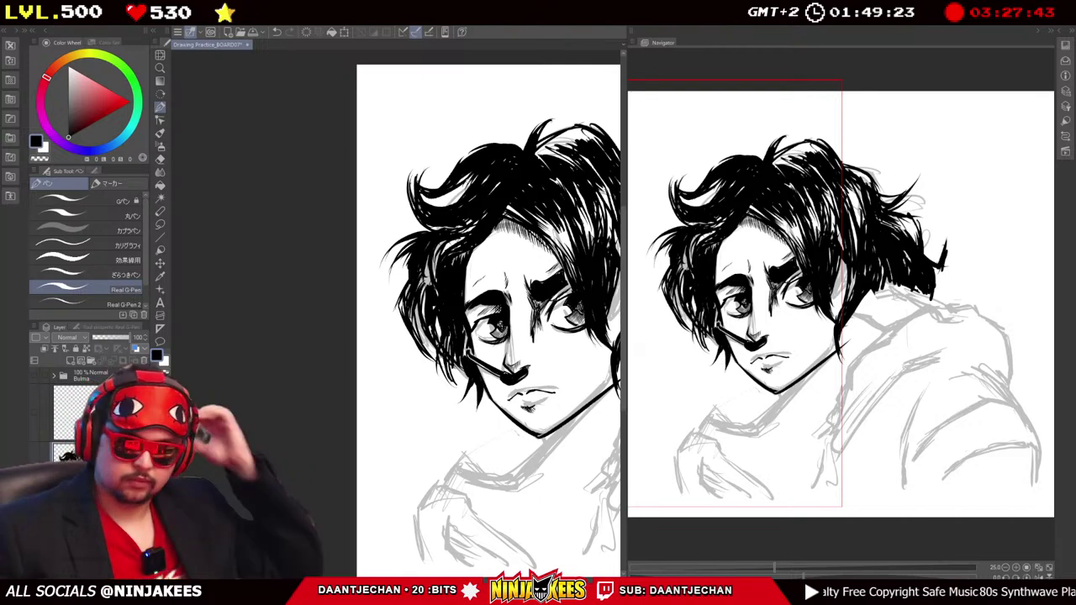
Ink the nape line running from the back hair to the hood, a hair flick at the jaw, and a short collar corner beside it.
drag(488, 319, 506, 360)
drag(495, 221, 457, 247)
drag(487, 212, 303, 145)
drag(553, 170, 526, 131)
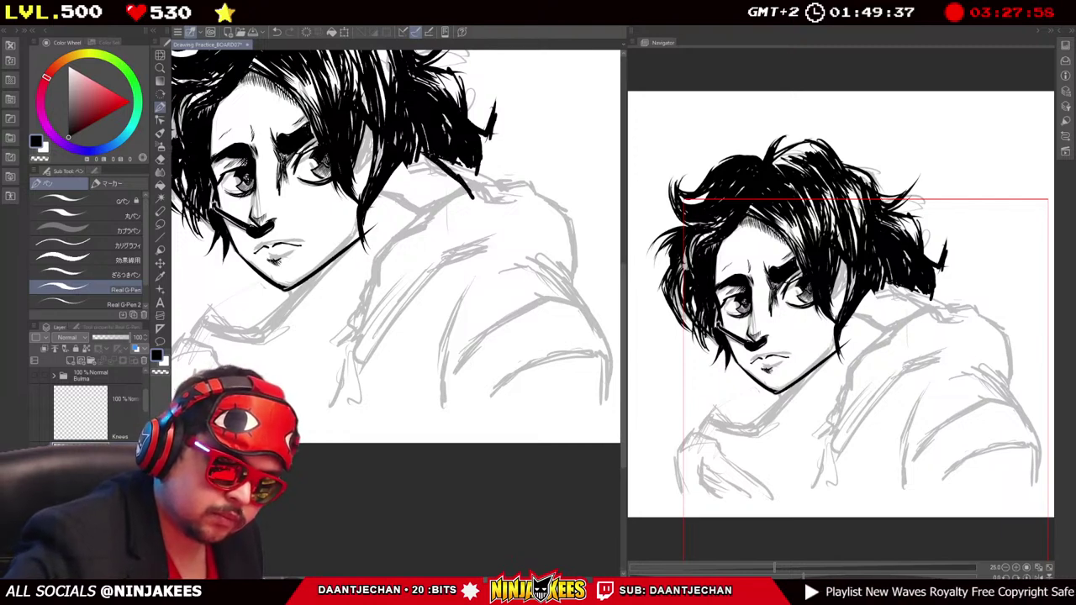
mouse_move(479, 246)
mouse_down()
mouse_move(499, 158)
mouse_move(446, 196)
mouse_move(477, 180)
mouse_up()
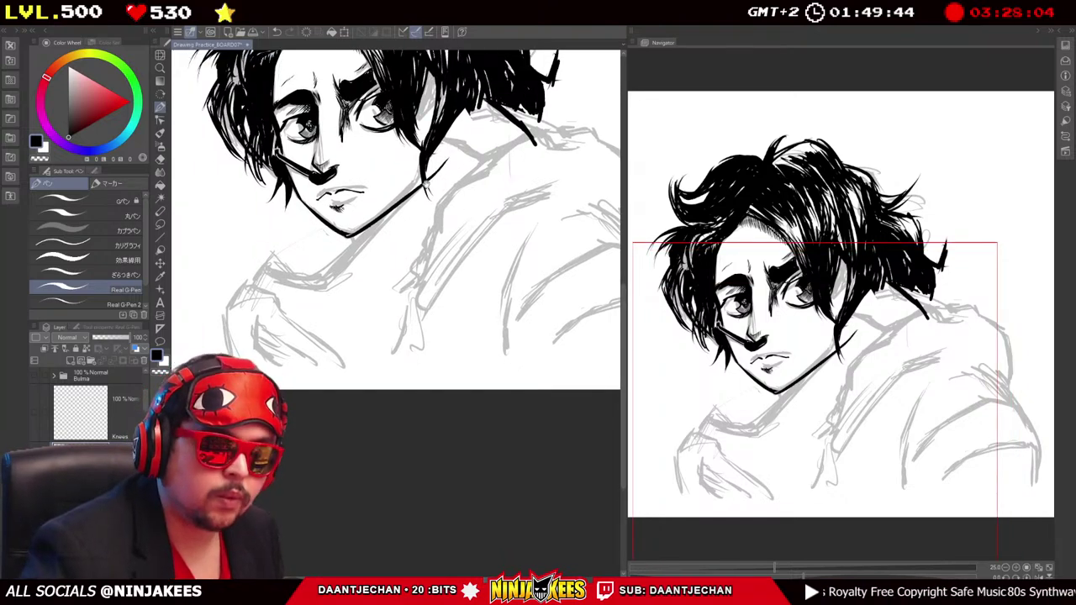
scroll(395, 210, up, 3)
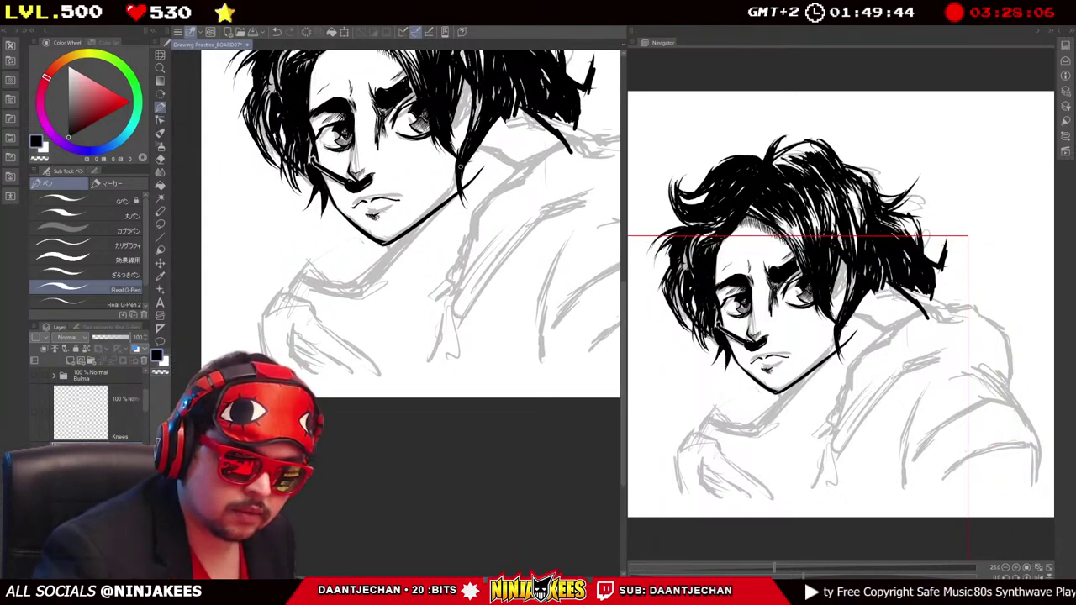
drag(420, 210, 401, 217)
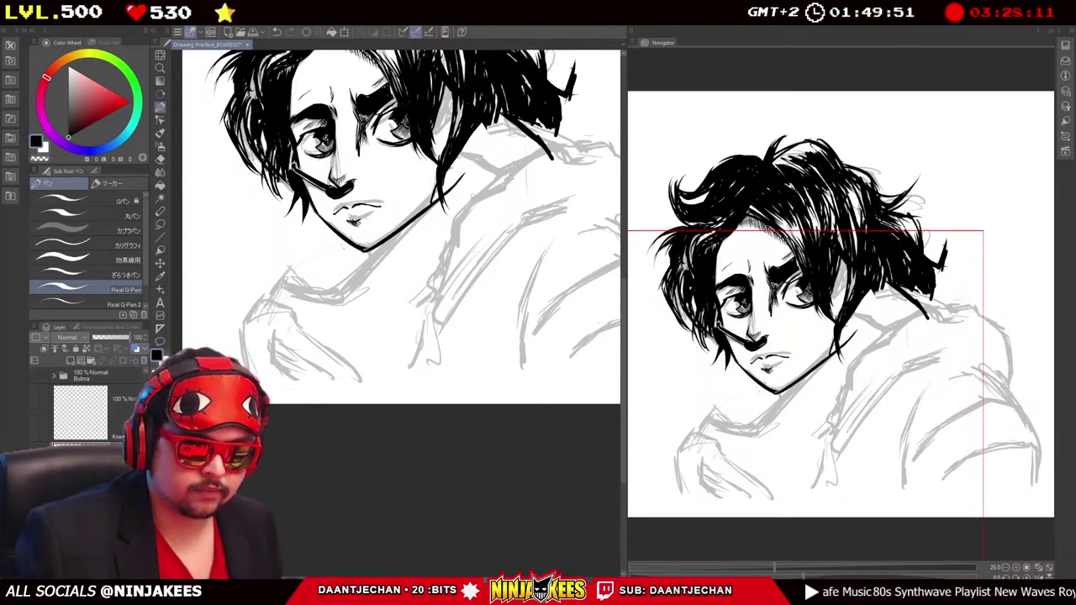
drag(420, 210, 370, 223)
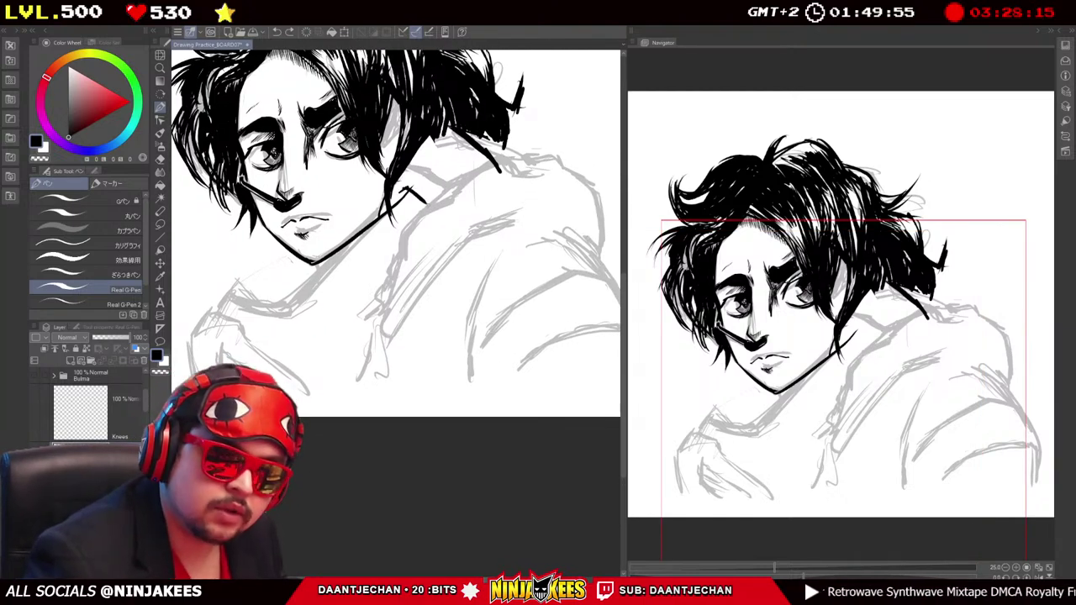
scroll(440, 217, up, 3)
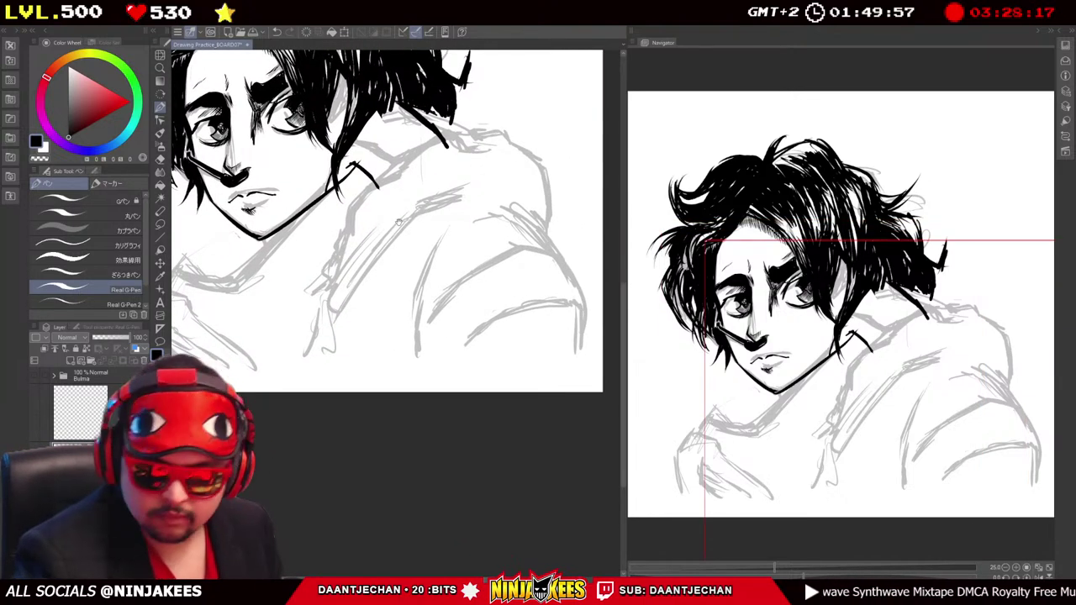
Ink the jacket's wavy front edge from behind the neck down the chest to the bottom of the drawing.
scroll(480, 195, down, 2)
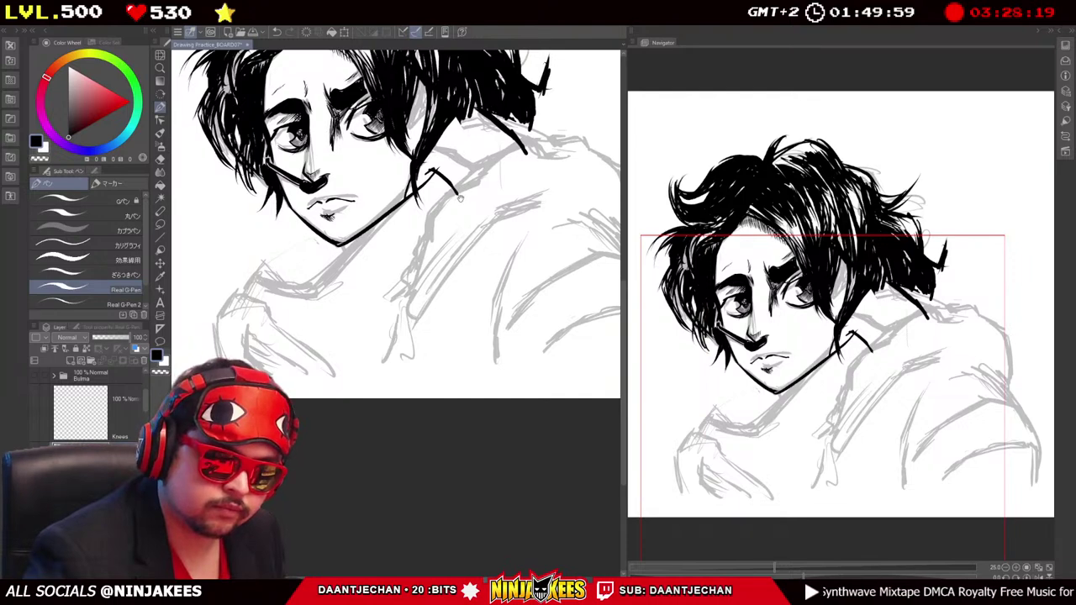
scroll(458, 196, down, 4)
drag(511, 267, 496, 248)
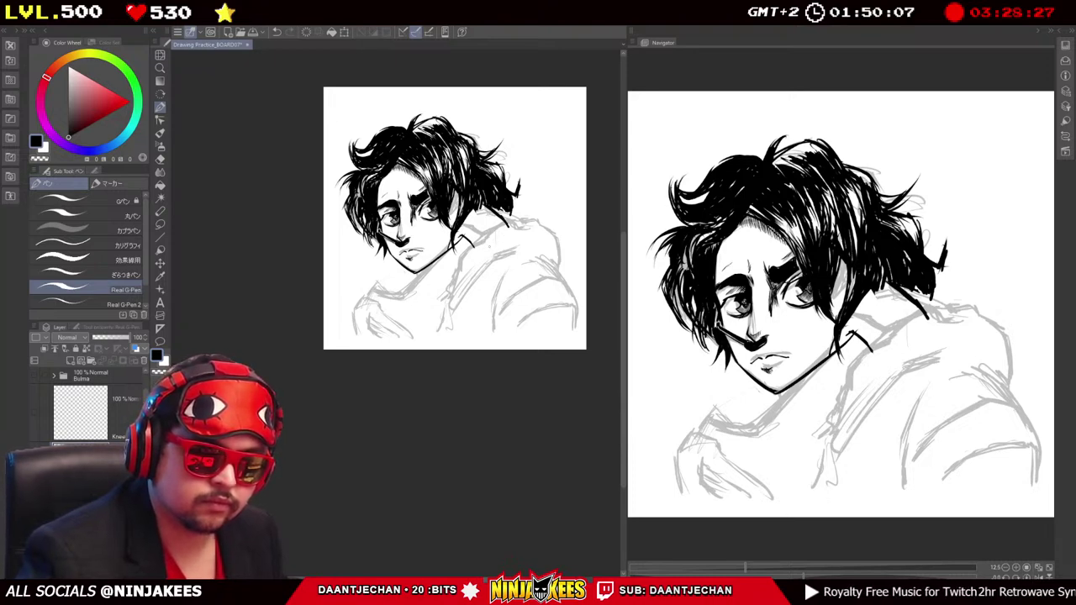
drag(486, 246, 506, 235)
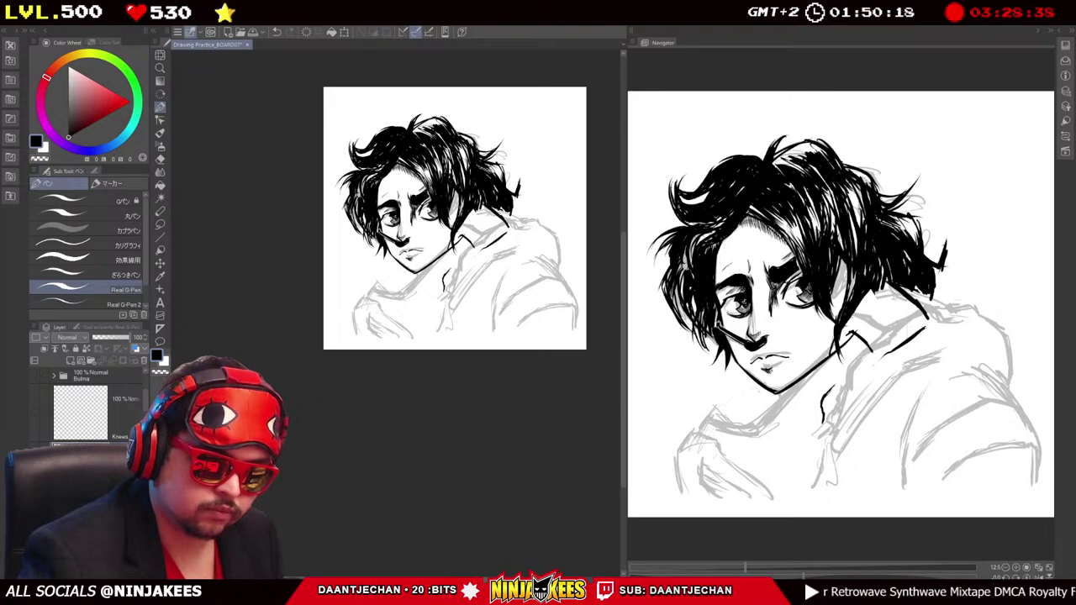
drag(467, 250, 444, 277)
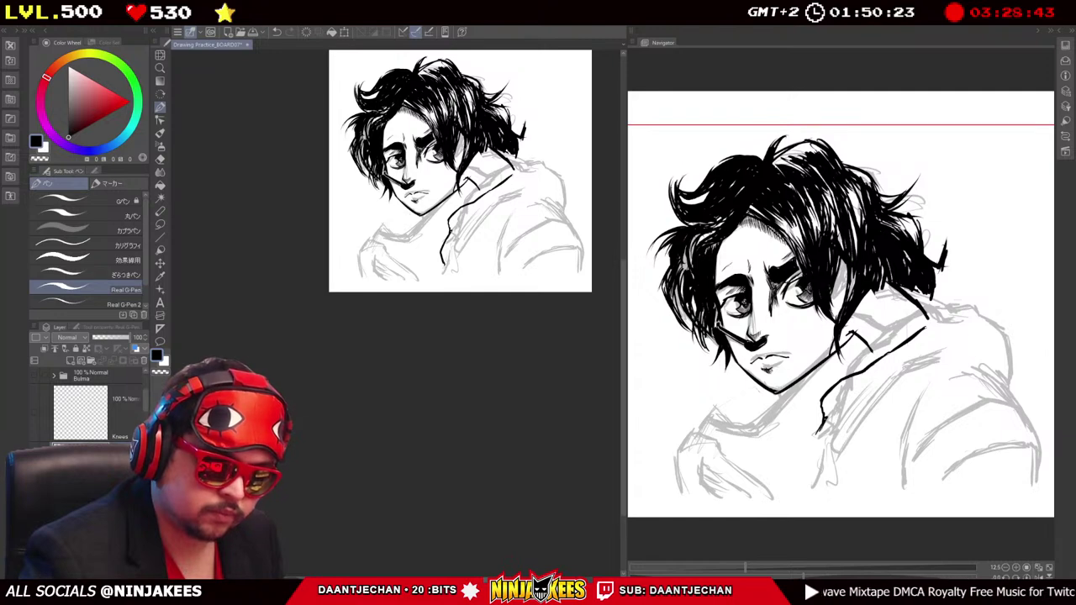
mouse_move(461, 168)
mouse_down()
mouse_move(403, 176)
mouse_move(404, 140)
mouse_move(419, 146)
mouse_up()
drag(490, 210, 473, 222)
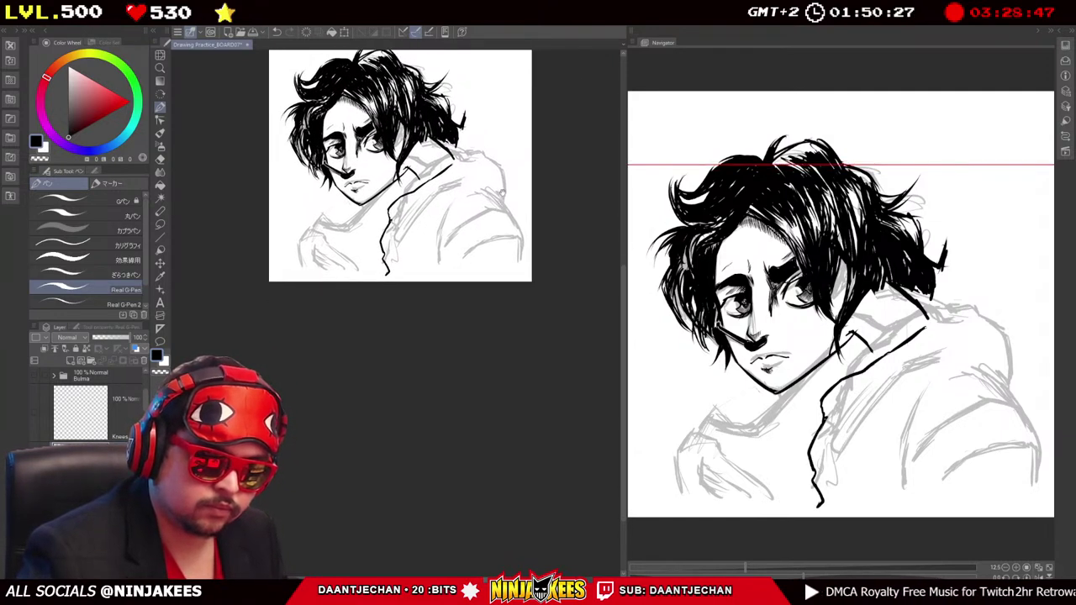
Ink the outer contour of the back and shoulder from the nape down to the canvas edge, following the grey sketch.
scroll(519, 211, up, 1)
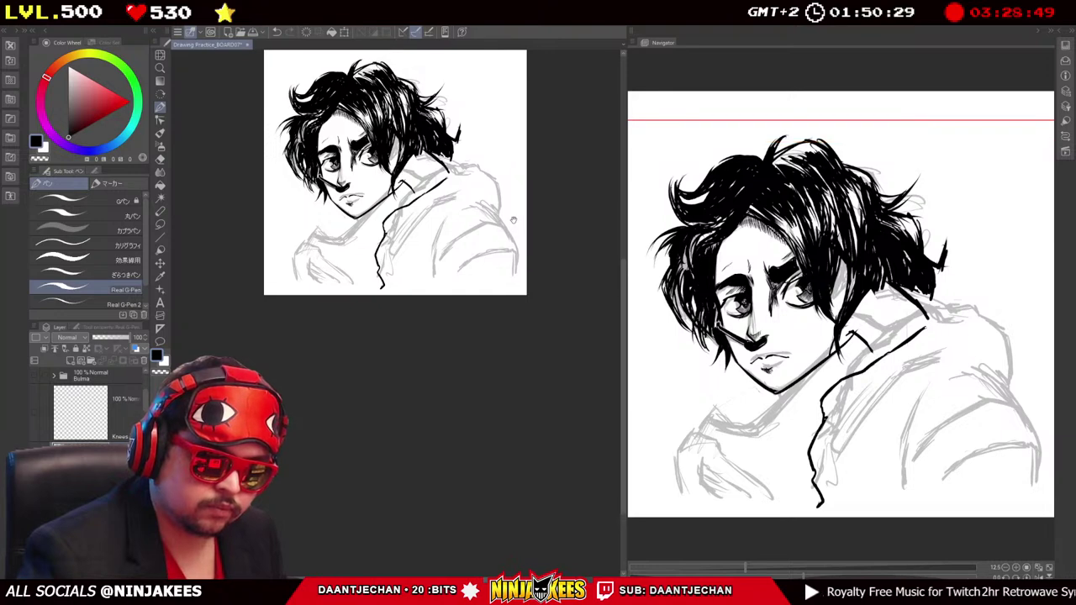
scroll(391, 173, right, 1)
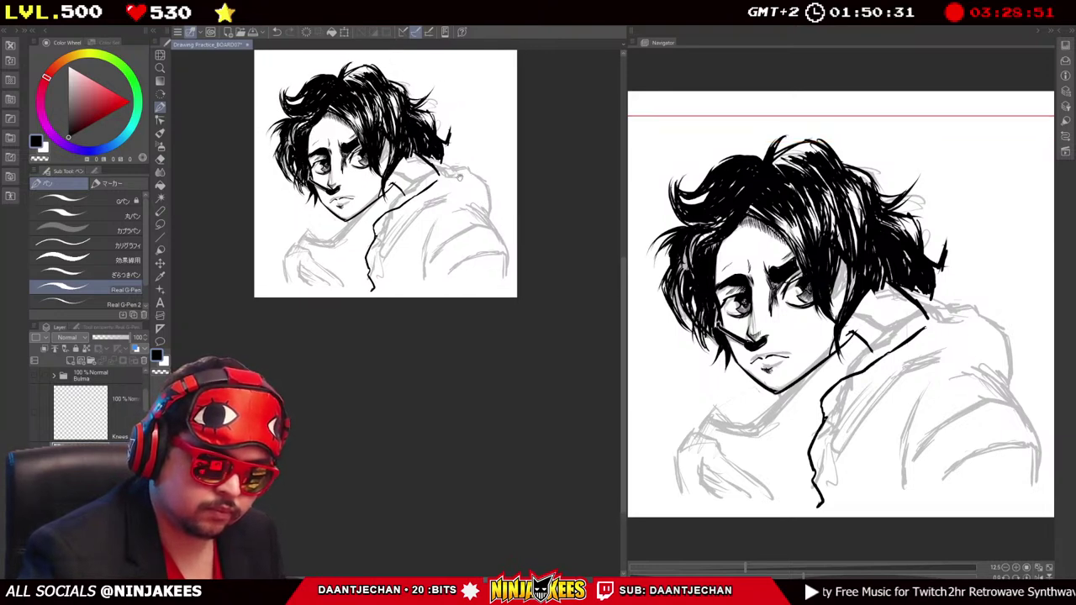
scroll(391, 173, up, 1)
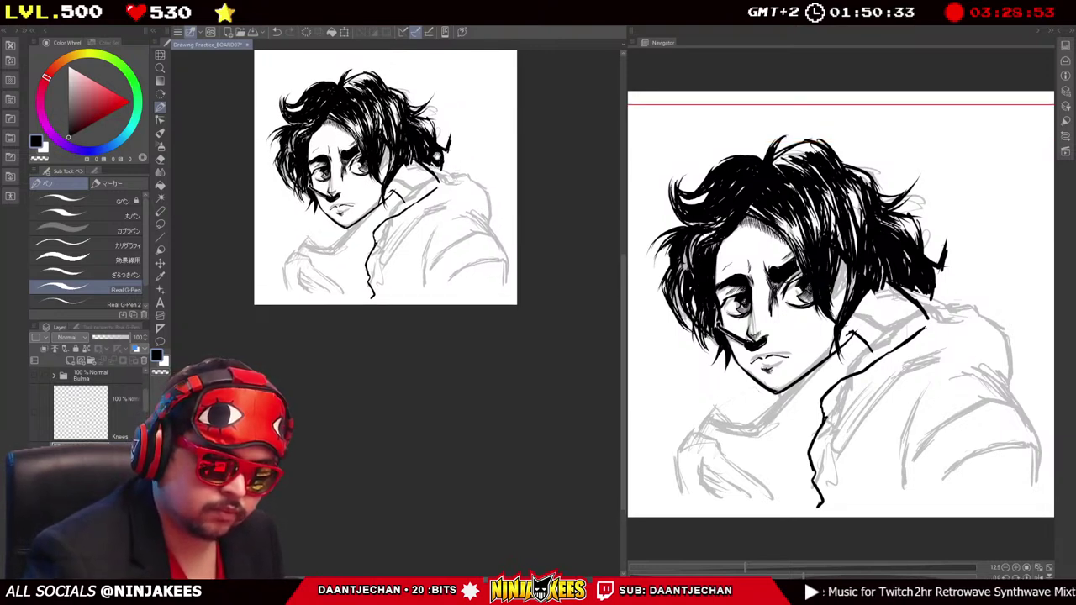
scroll(392, 187, up, 1)
scroll(391, 187, left, 1)
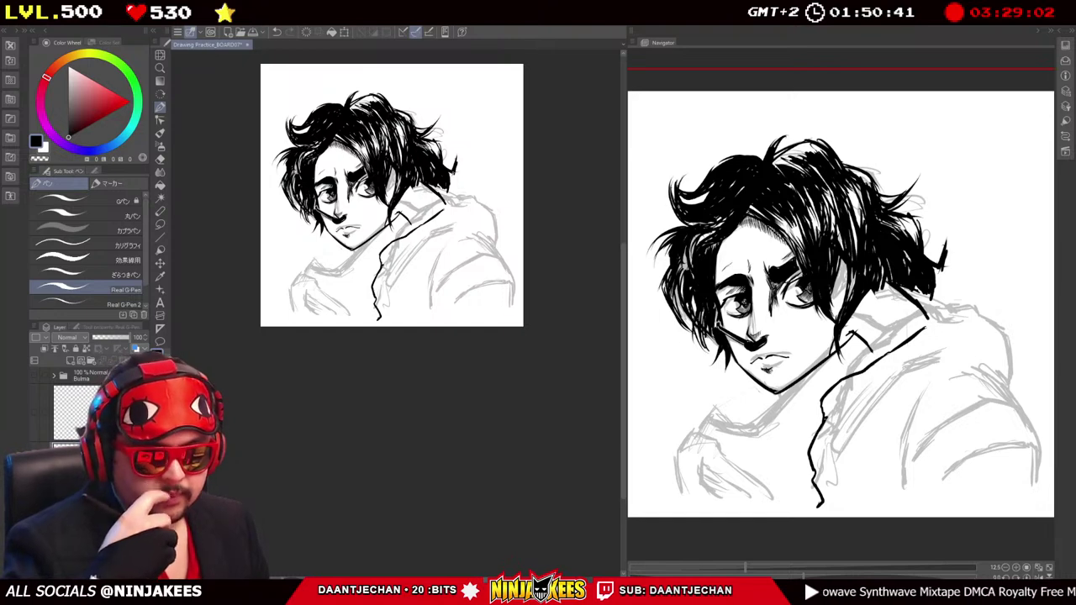
mouse_move(392, 195)
mouse_down()
mouse_move(402, 212)
mouse_move(385, 212)
mouse_up()
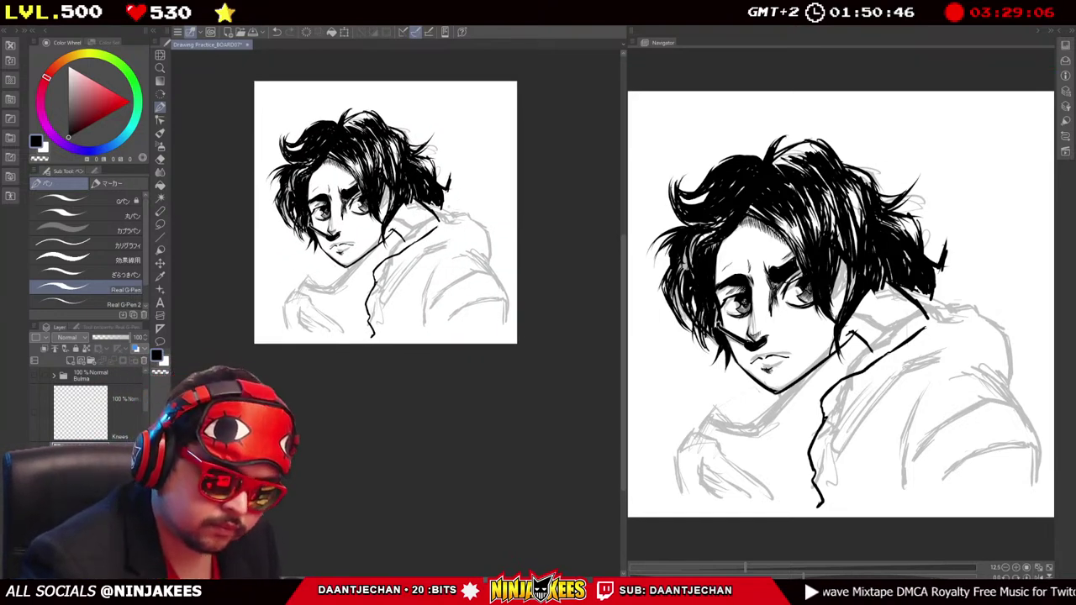
drag(462, 208, 434, 185)
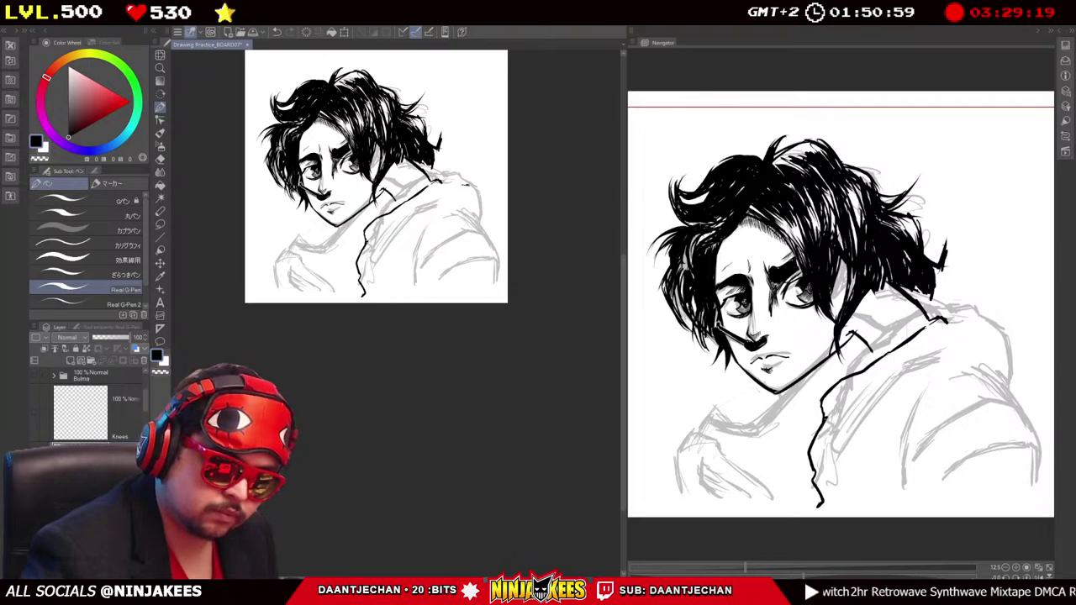
drag(459, 182, 480, 211)
drag(379, 177, 386, 178)
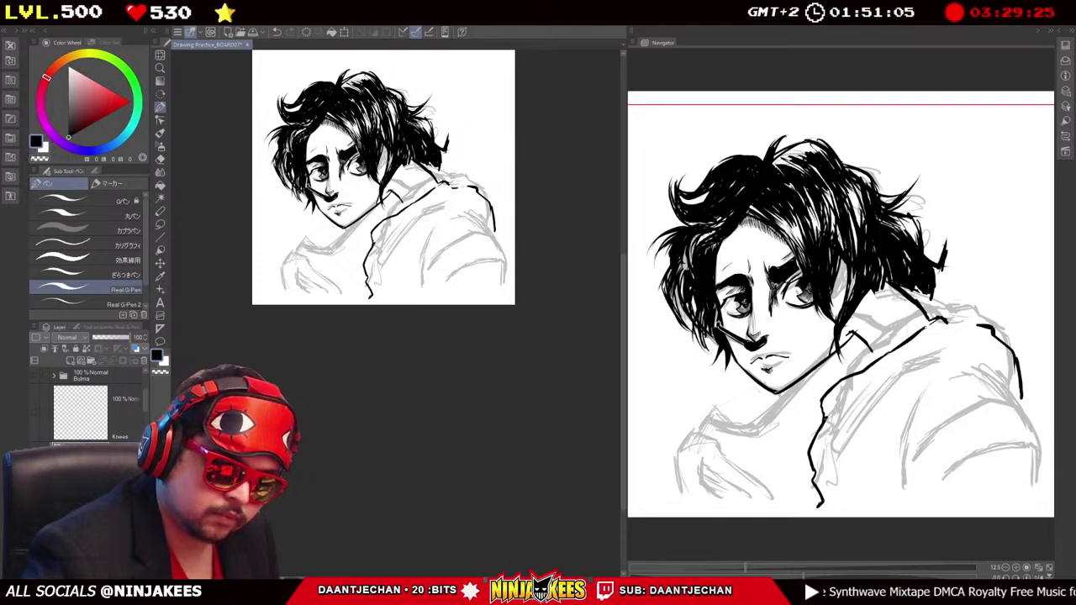
drag(461, 188, 432, 137)
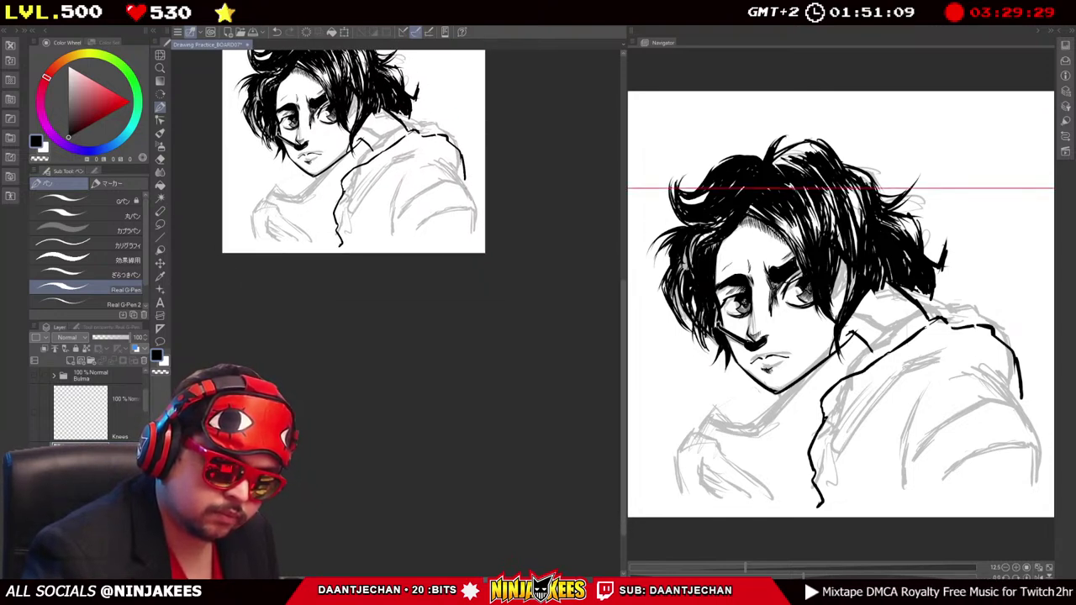
mouse_move(354, 151)
mouse_down()
mouse_move(369, 170)
mouse_move(399, 121)
mouse_move(377, 135)
mouse_up()
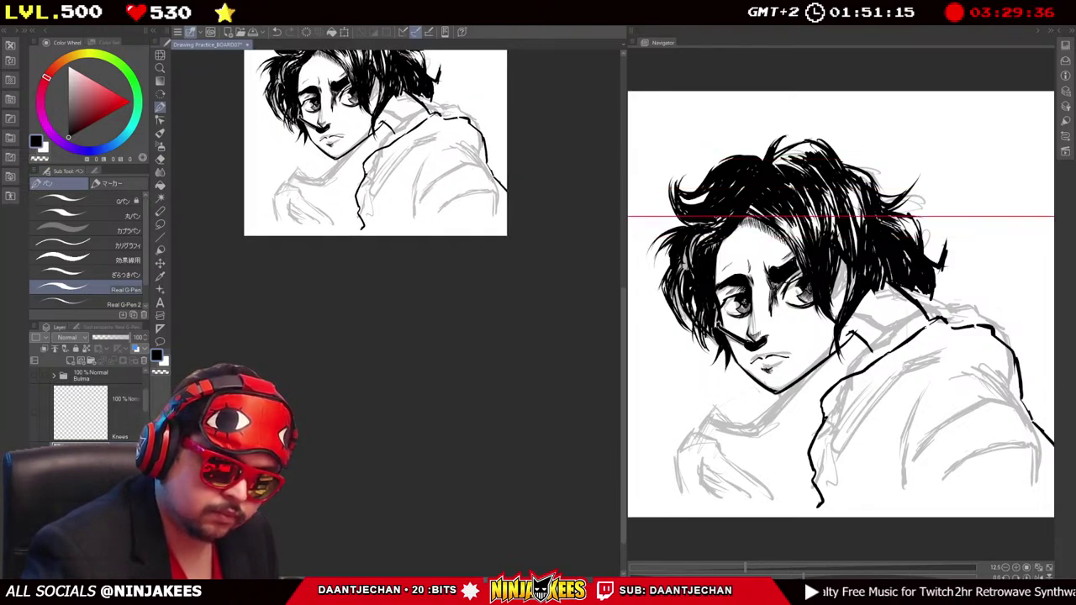
Ink the two curved fold lines across the upper sleeve and thicken them into solid black tapered shadows.
drag(440, 182, 419, 206)
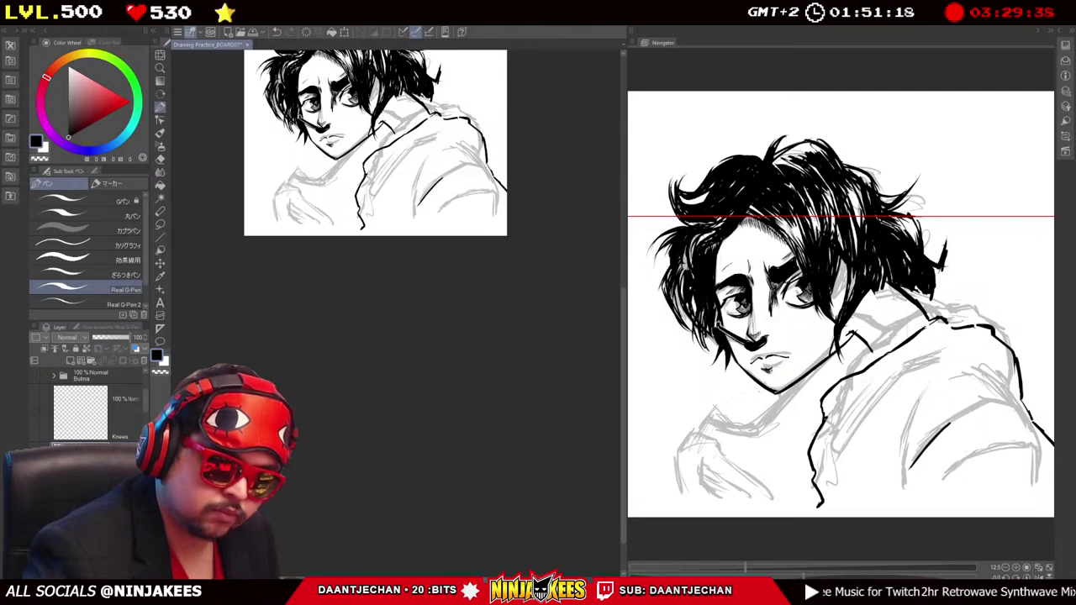
mouse_move(461, 170)
mouse_down()
mouse_move(434, 187)
mouse_move(458, 171)
mouse_up()
drag(378, 143, 328, 143)
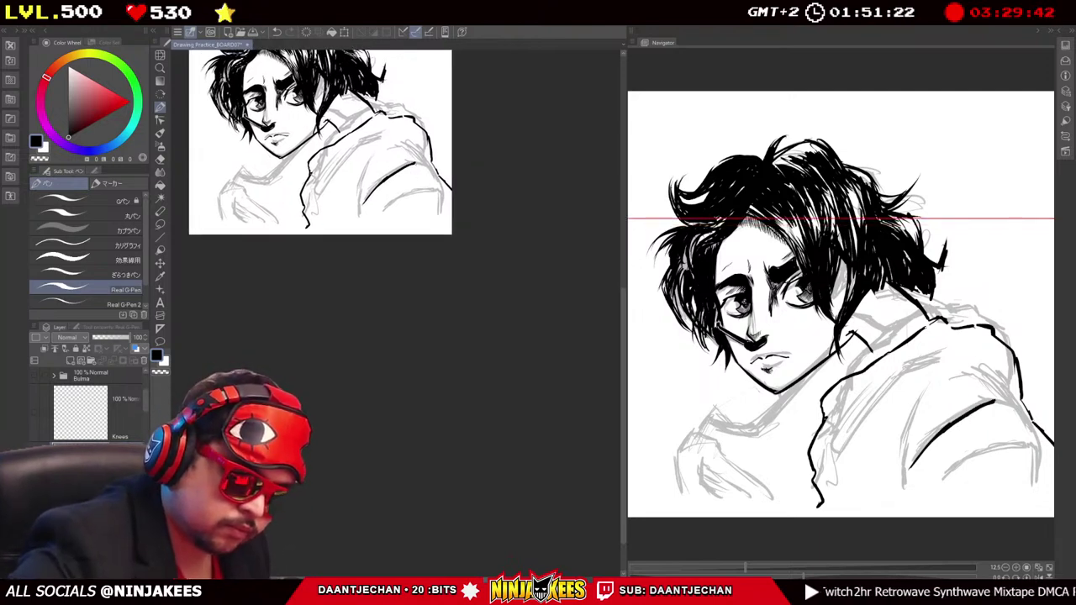
scroll(451, 167, down, 2)
drag(451, 166, 486, 173)
drag(391, 164, 467, 145)
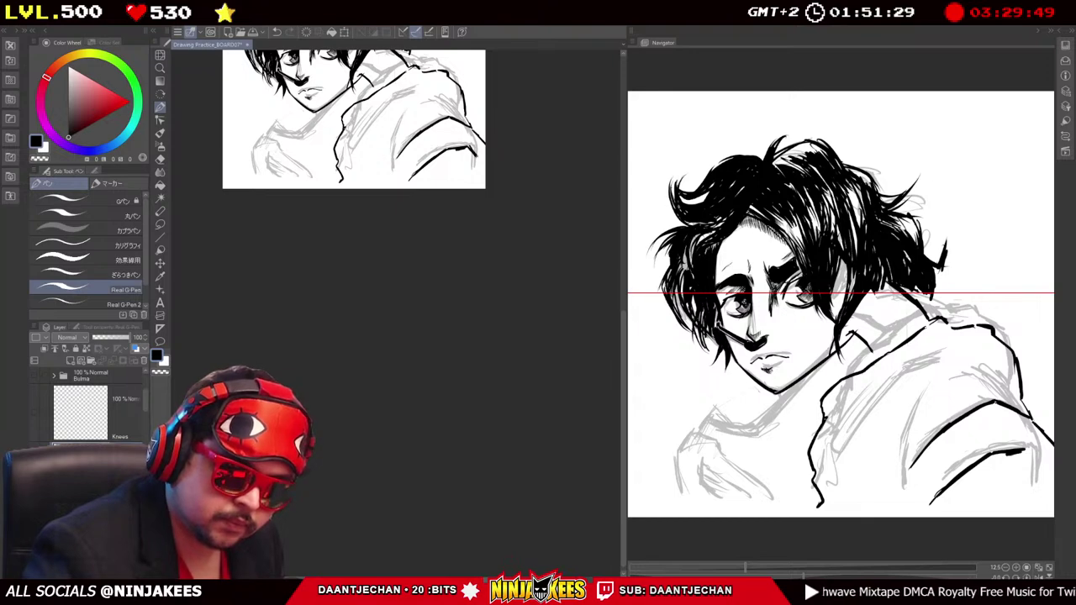
drag(446, 160, 479, 149)
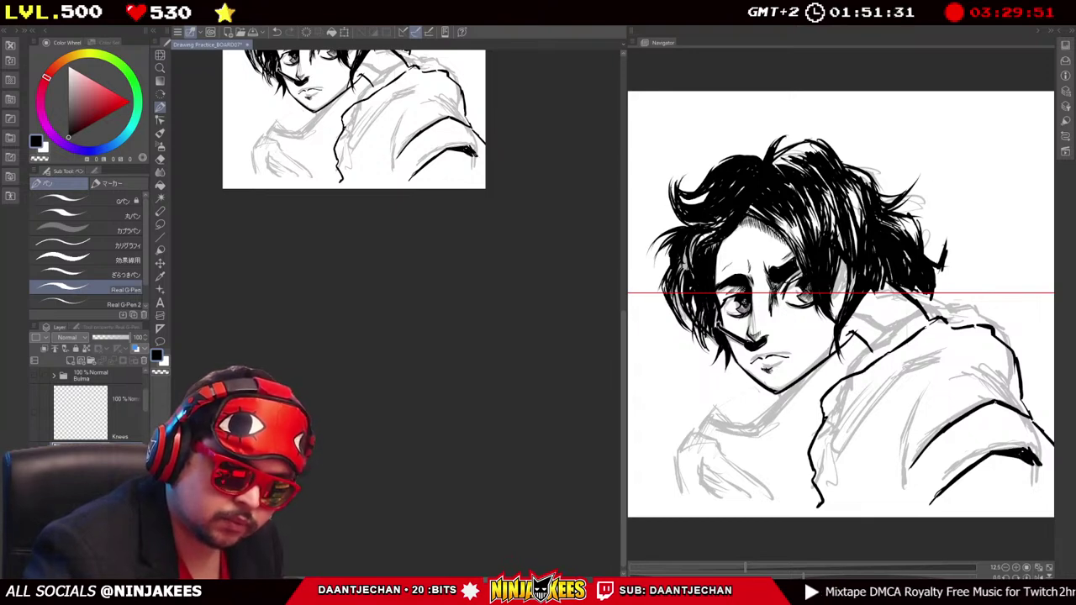
drag(354, 118, 326, 117)
mouse_move(431, 139)
mouse_down()
mouse_move(476, 152)
mouse_move(482, 170)
mouse_move(451, 162)
mouse_move(459, 156)
mouse_up()
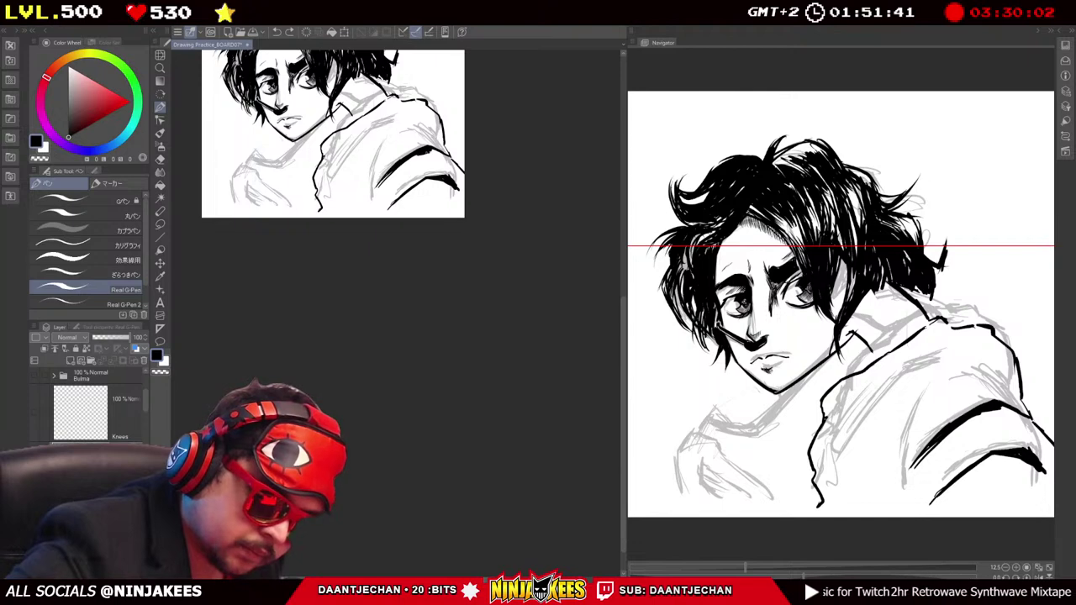
Ink the long curved jacket seam from the lower chest up over the shoulder, and add a short neck line below the chin.
drag(336, 151, 455, 122)
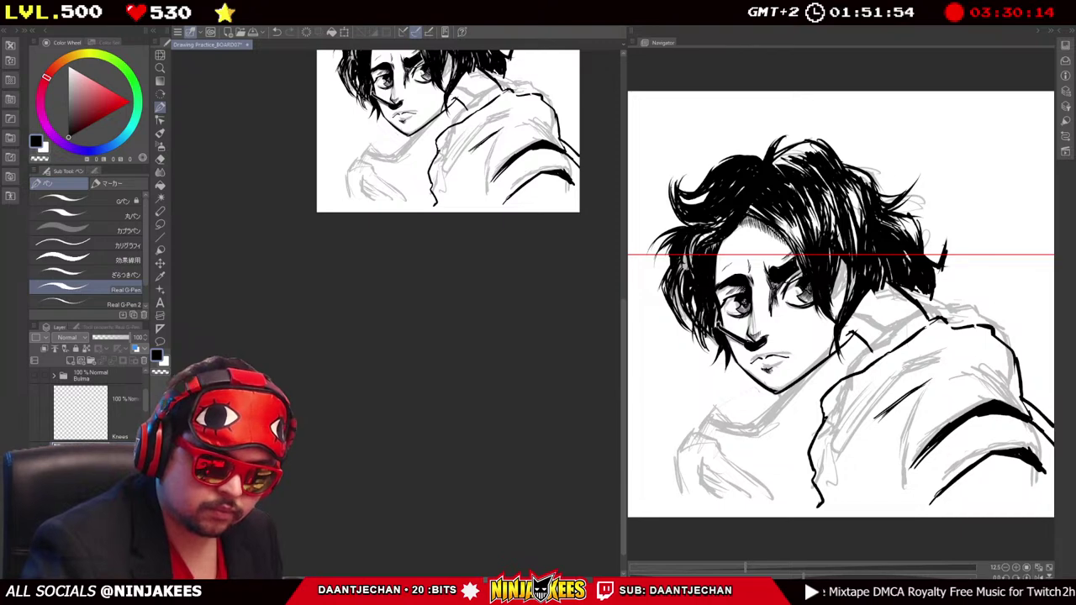
drag(467, 153, 454, 184)
mouse_move(446, 135)
mouse_down()
mouse_move(426, 210)
mouse_move(338, 212)
mouse_move(411, 194)
mouse_move(450, 204)
mouse_up()
drag(336, 210, 325, 203)
drag(469, 211, 601, 202)
drag(452, 239, 486, 237)
scroll(491, 227, down, 2)
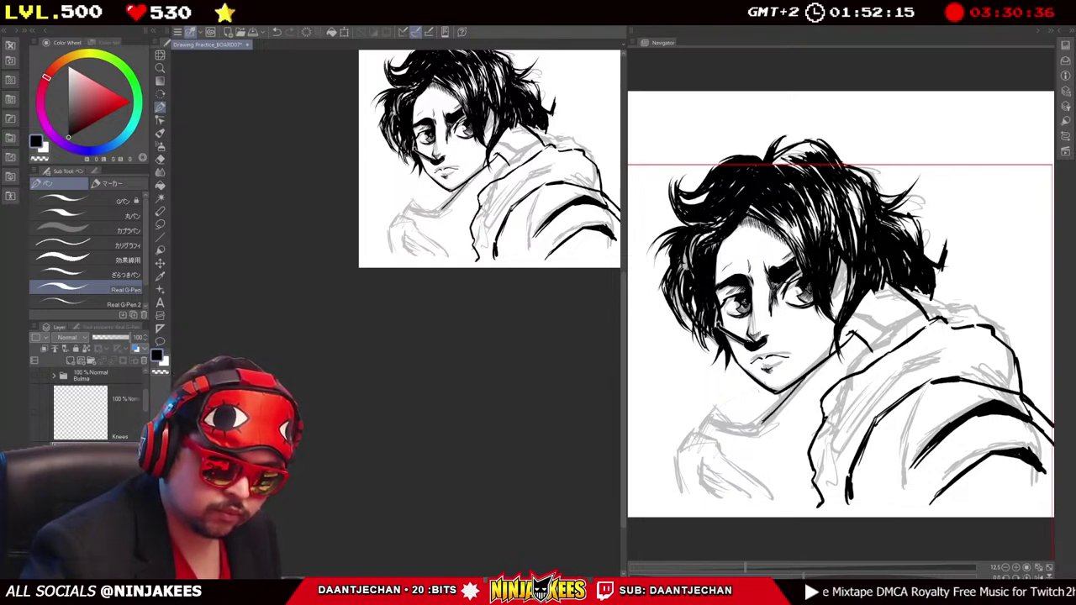
Ink the angular neckline below the chin and the crease running down from its outer corner across the chest.
drag(436, 202, 387, 192)
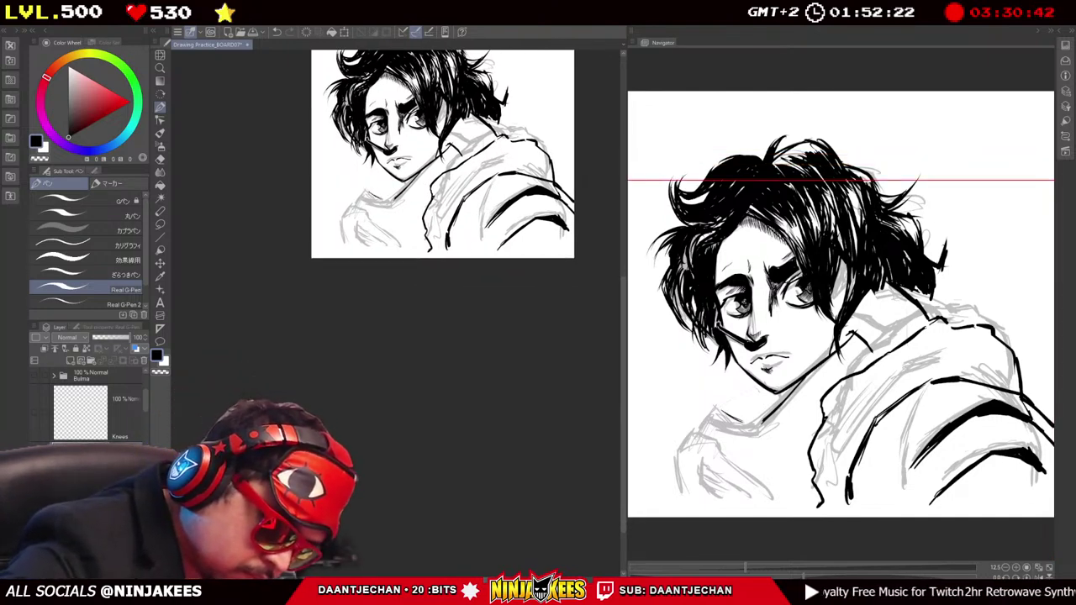
drag(388, 192, 461, 150)
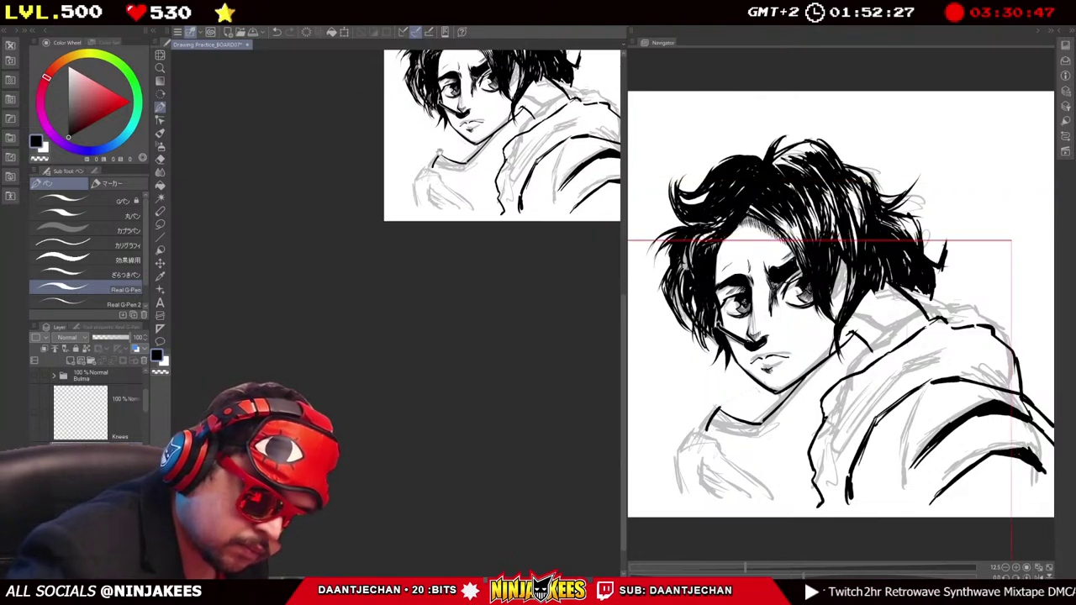
drag(471, 168, 417, 153)
scroll(466, 259, down, 2)
drag(466, 258, 460, 228)
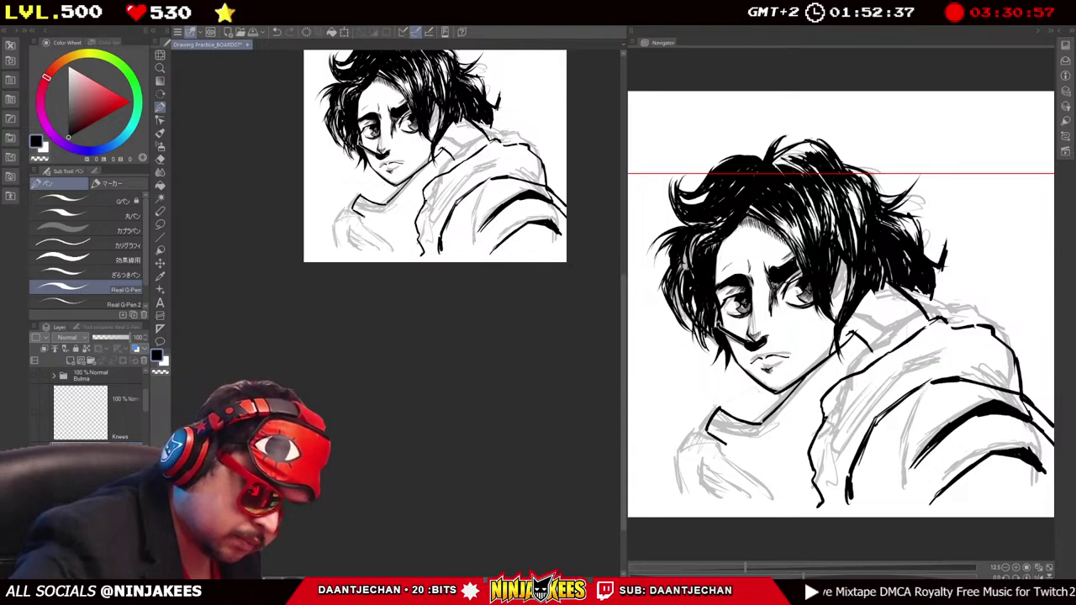
scroll(435, 156, down, 1)
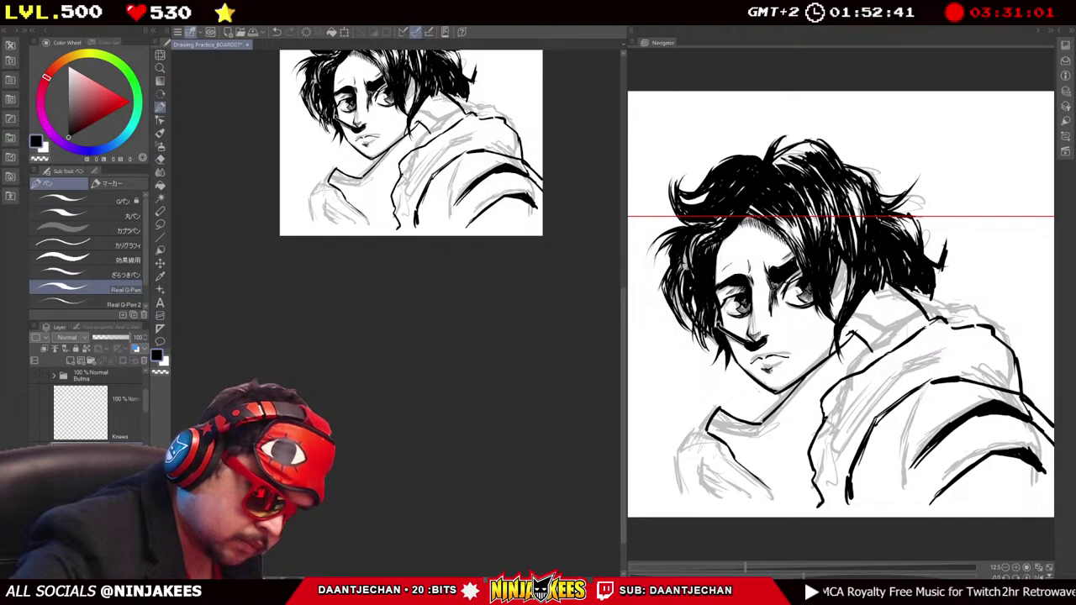
Ink the far shoulder's outline and chest fold, and fill the small inner fold with a few short crossing lines.
drag(411, 142, 493, 144)
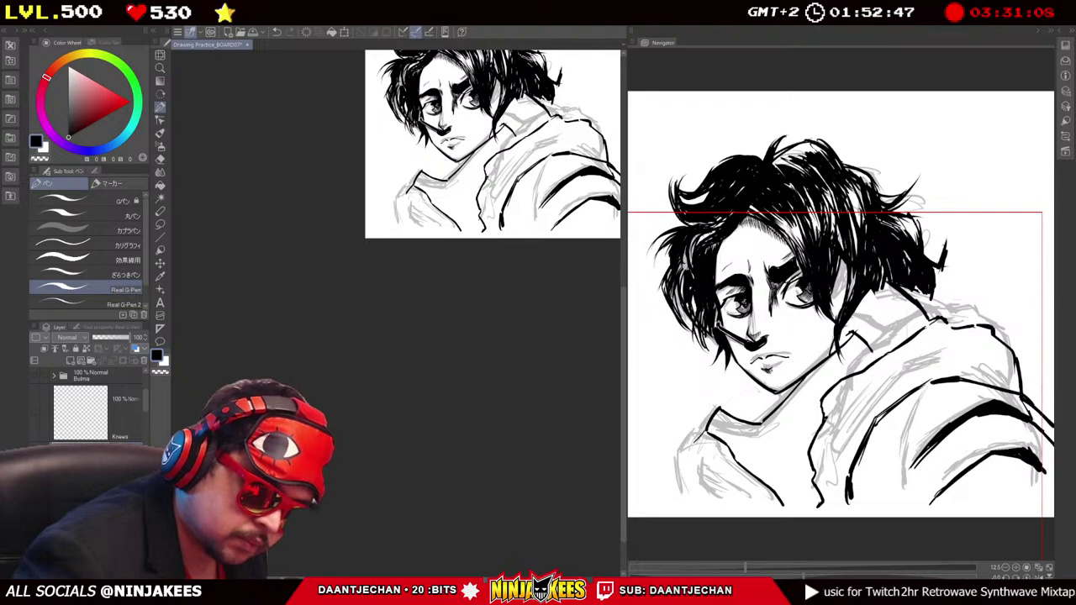
drag(471, 143, 417, 145)
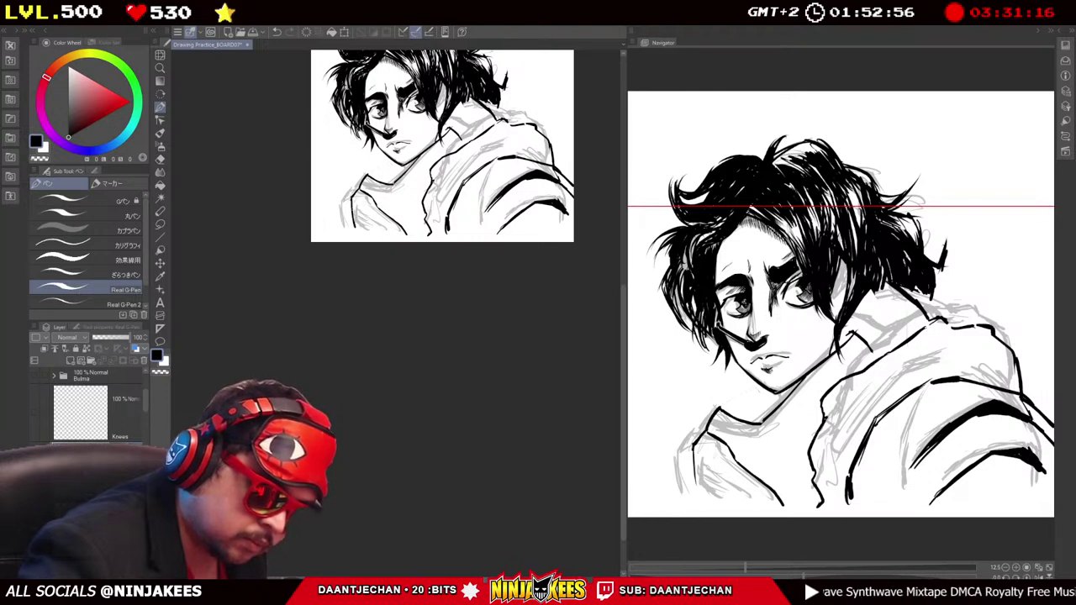
drag(442, 146, 399, 143)
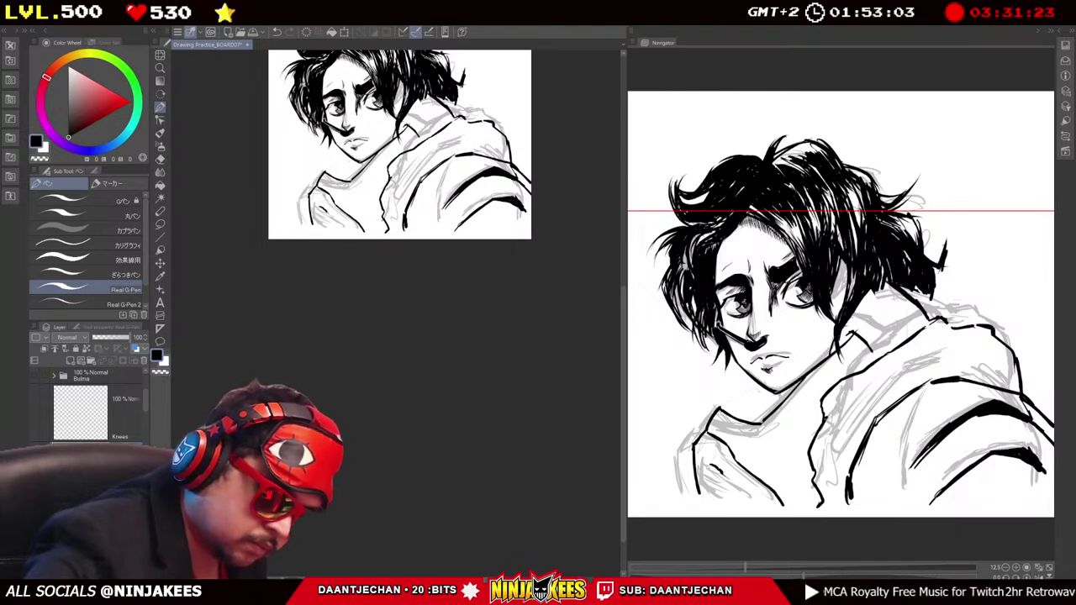
mouse_move(403, 148)
mouse_down()
mouse_move(441, 148)
mouse_move(427, 136)
mouse_up()
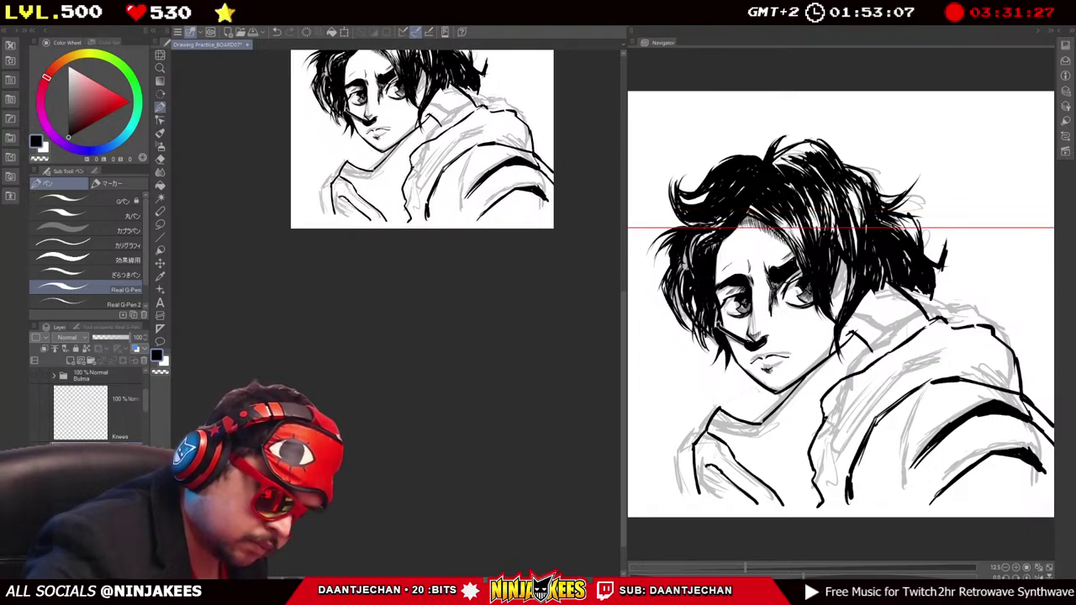
drag(420, 139, 371, 116)
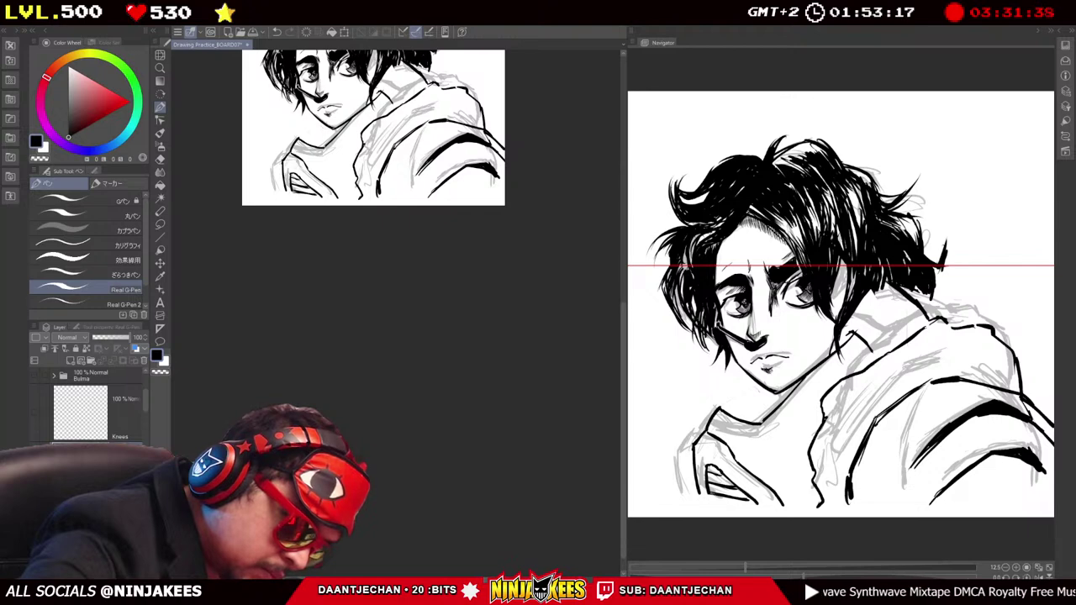
drag(378, 126, 412, 146)
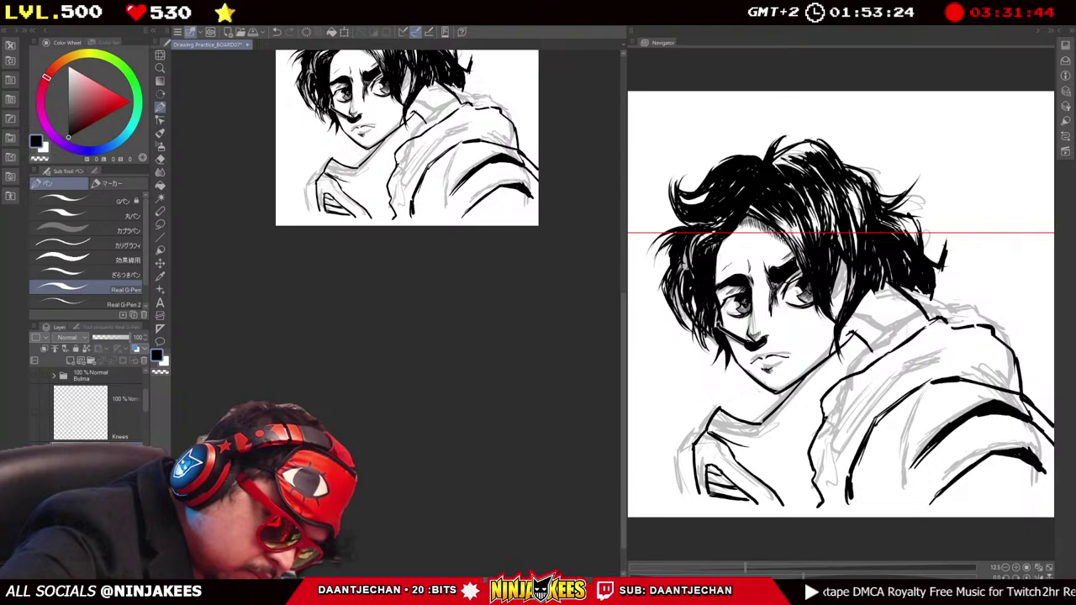
Hatch the shadow inside the far side of the collar and ink the neck line running down from below the jaw.
mouse_move(339, 177)
mouse_down()
mouse_move(363, 164)
mouse_move(394, 244)
mouse_move(422, 184)
mouse_move(430, 246)
mouse_move(459, 195)
mouse_up()
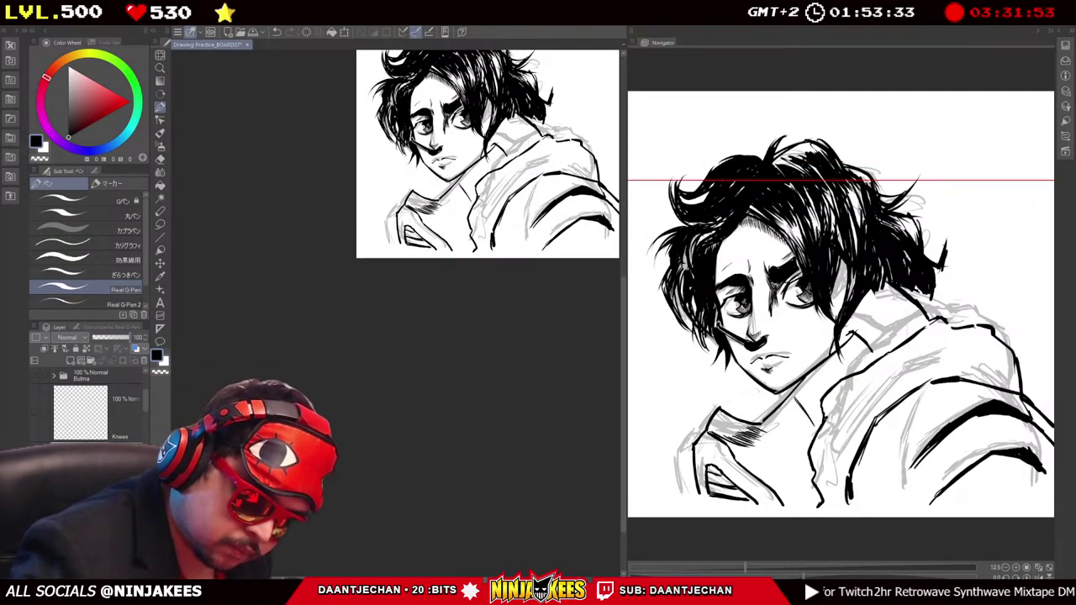
scroll(487, 156, up, 3)
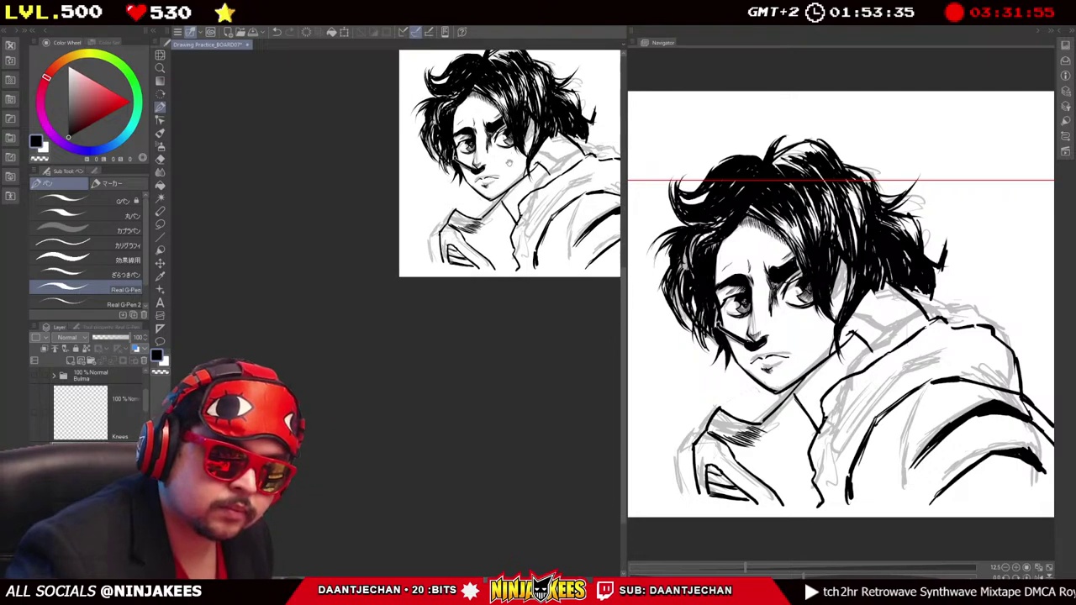
scroll(515, 157, up, 1)
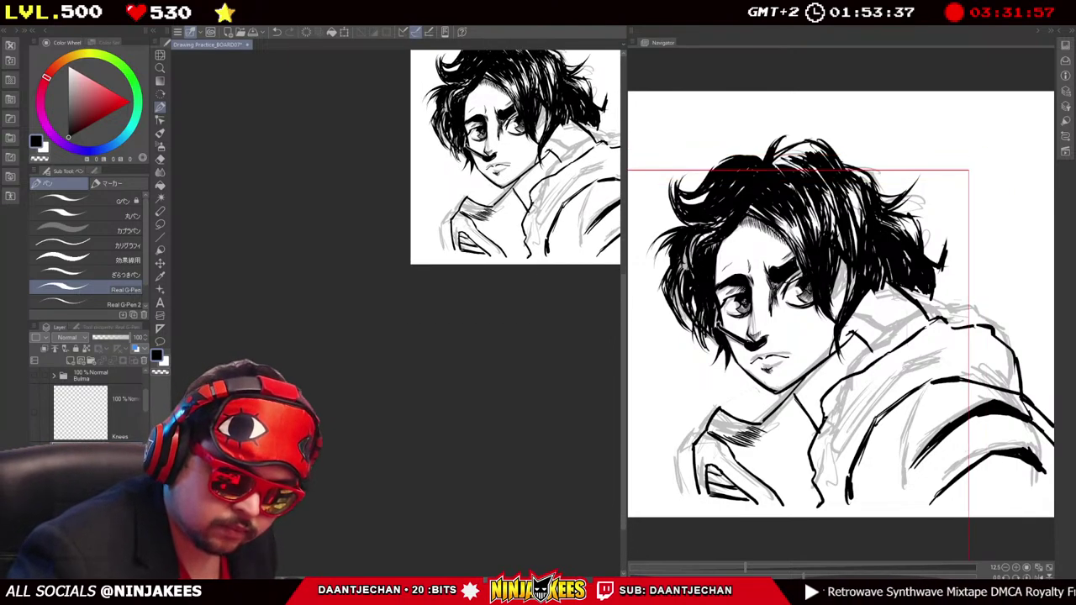
scroll(515, 157, up, 1)
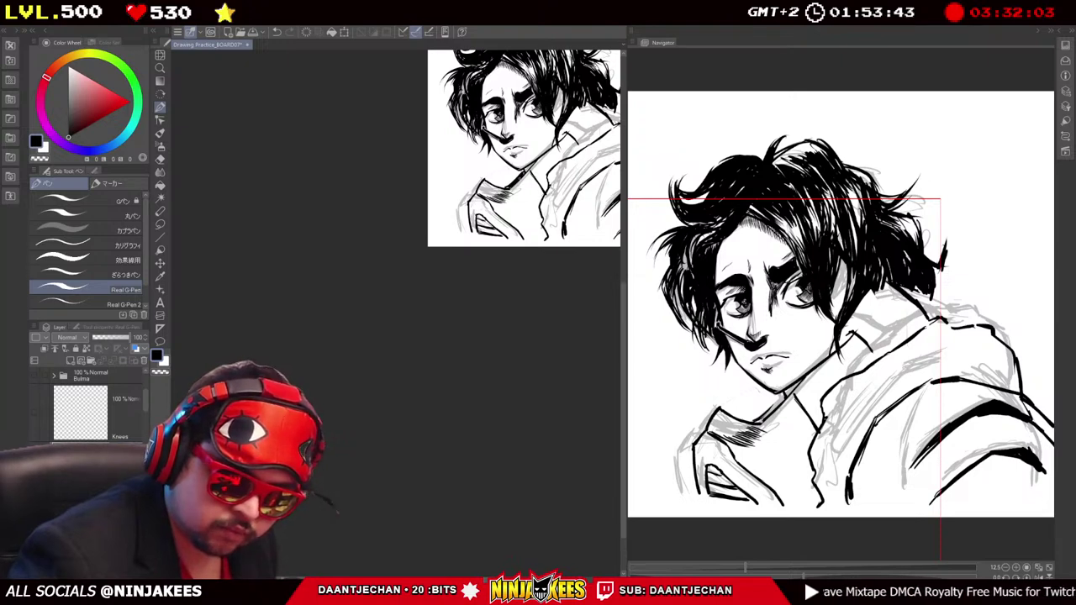
Fill the side of the neck between the jaw, hair and collar with dense black cross-hatching.
scroll(515, 157, down, 3)
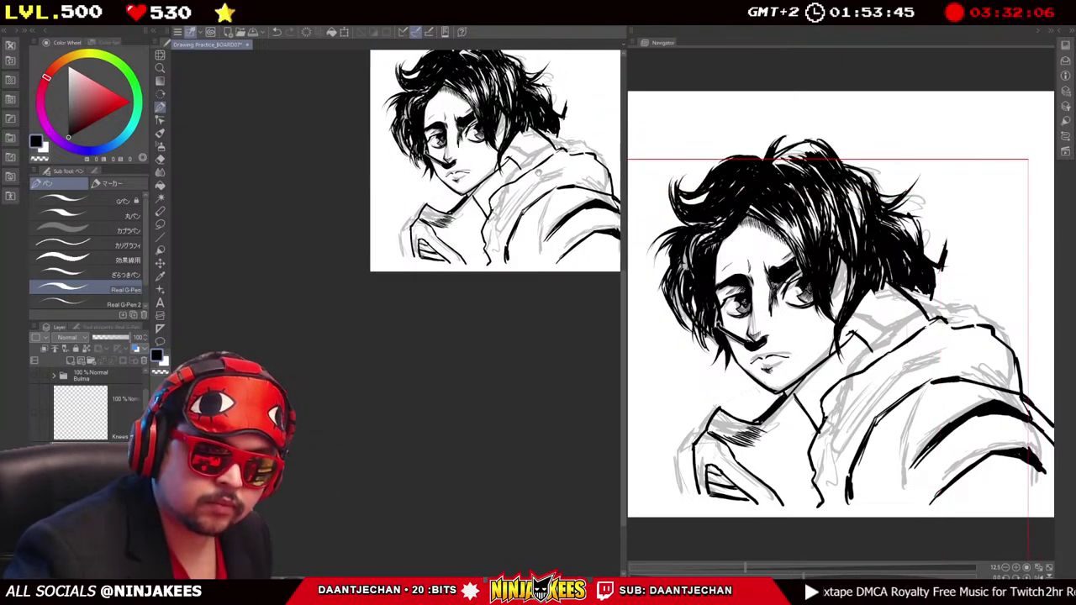
scroll(515, 157, down, 2)
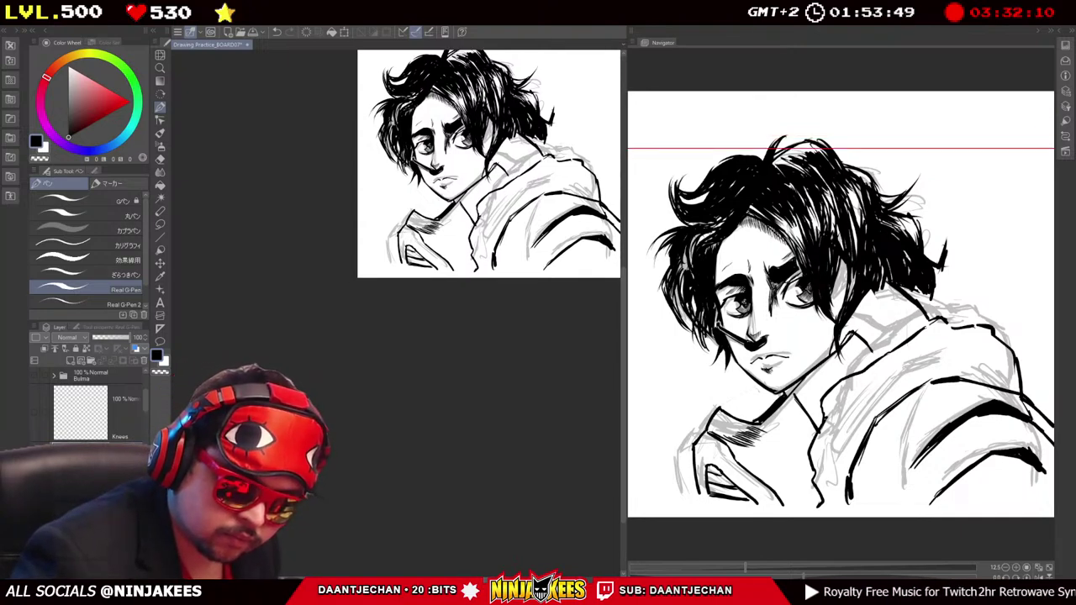
drag(840, 339, 849, 360)
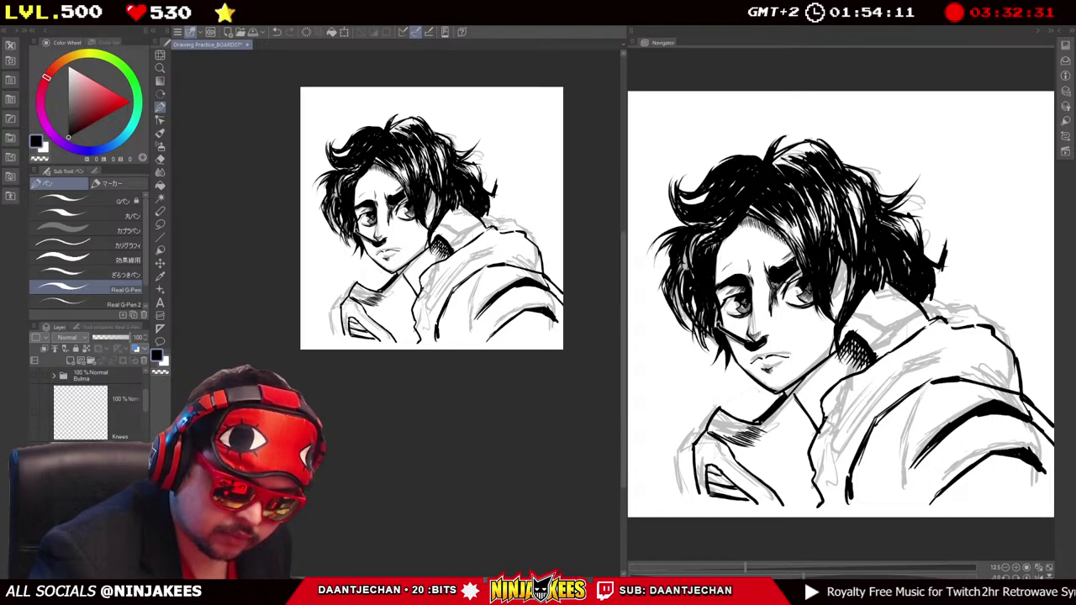
mouse_move(486, 165)
mouse_down()
mouse_move(512, 217)
mouse_move(523, 191)
mouse_move(551, 197)
mouse_move(551, 181)
mouse_up()
drag(530, 145, 568, 134)
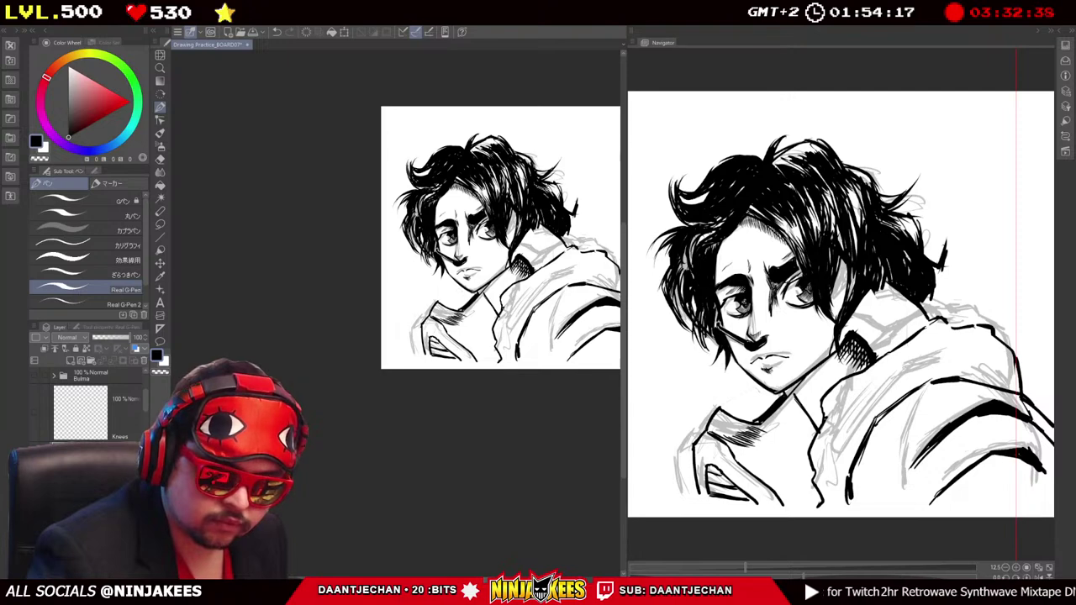
Ink heavy diagonal hatching along the front fold of the near collar, tapering up towards the shoulder.
mouse_move(504, 237)
mouse_down()
mouse_move(388, 175)
mouse_move(381, 74)
mouse_move(398, 110)
mouse_move(461, 89)
mouse_up()
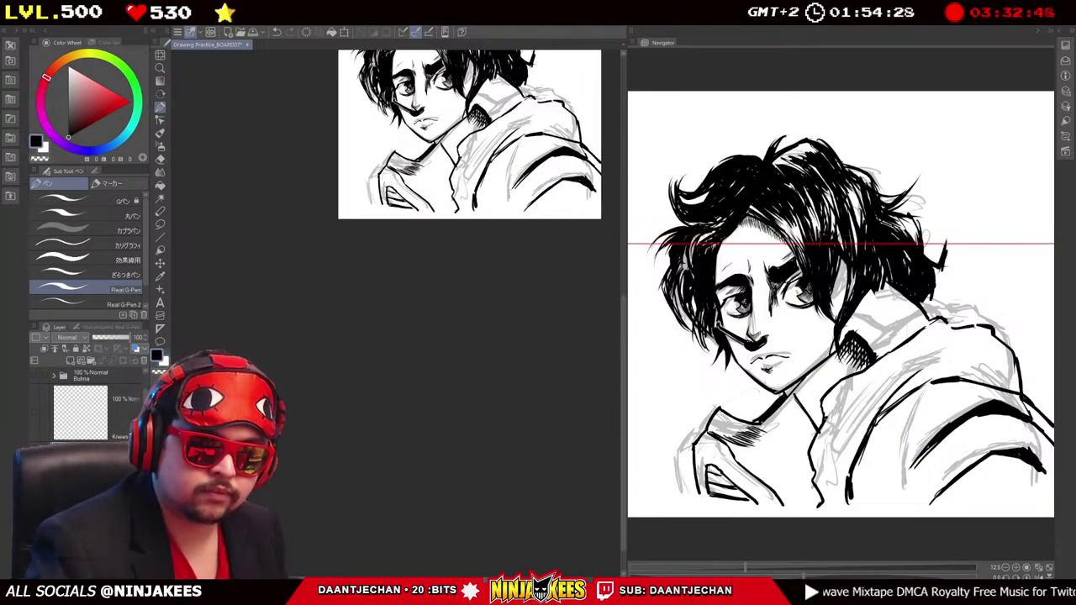
mouse_move(462, 126)
mouse_down()
mouse_move(502, 128)
mouse_move(504, 106)
mouse_move(526, 105)
mouse_up()
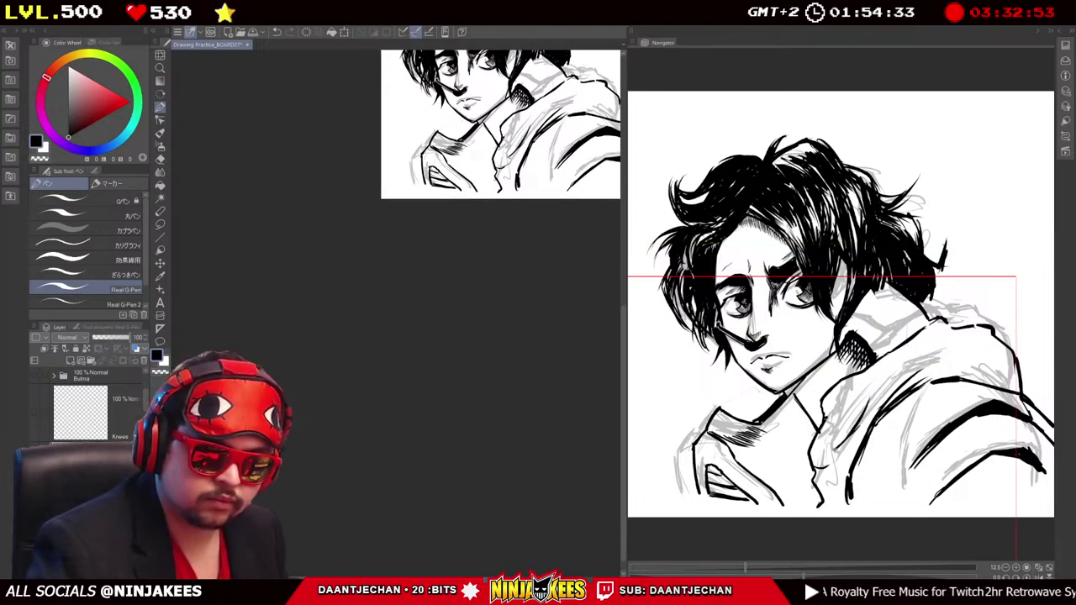
scroll(484, 143, down, 2)
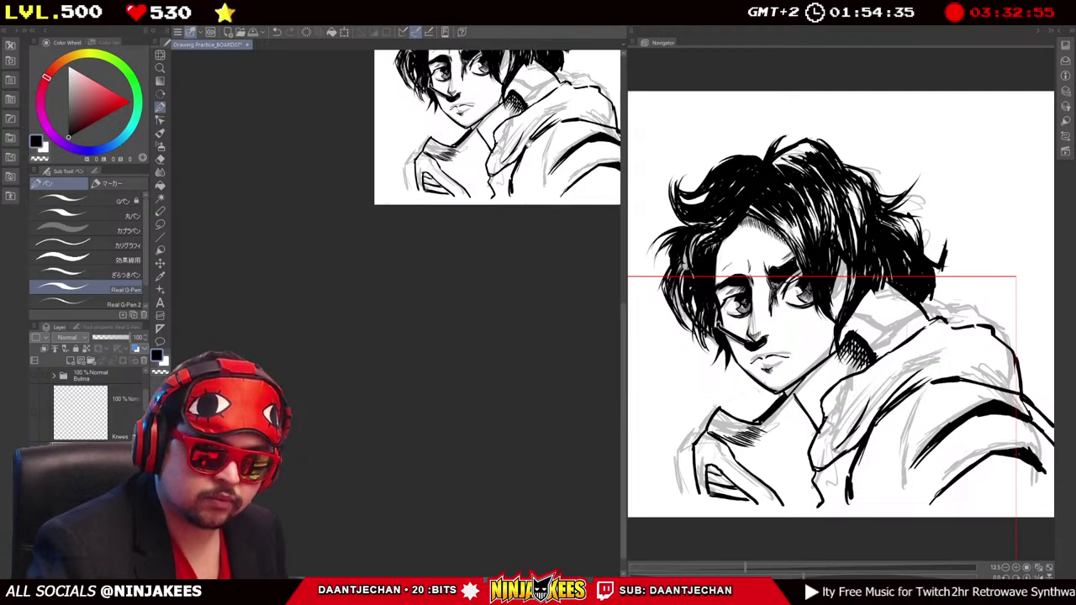
mouse_move(469, 177)
mouse_down()
mouse_move(479, 190)
mouse_move(501, 182)
mouse_move(480, 191)
mouse_up()
scroll(476, 142, down, 1)
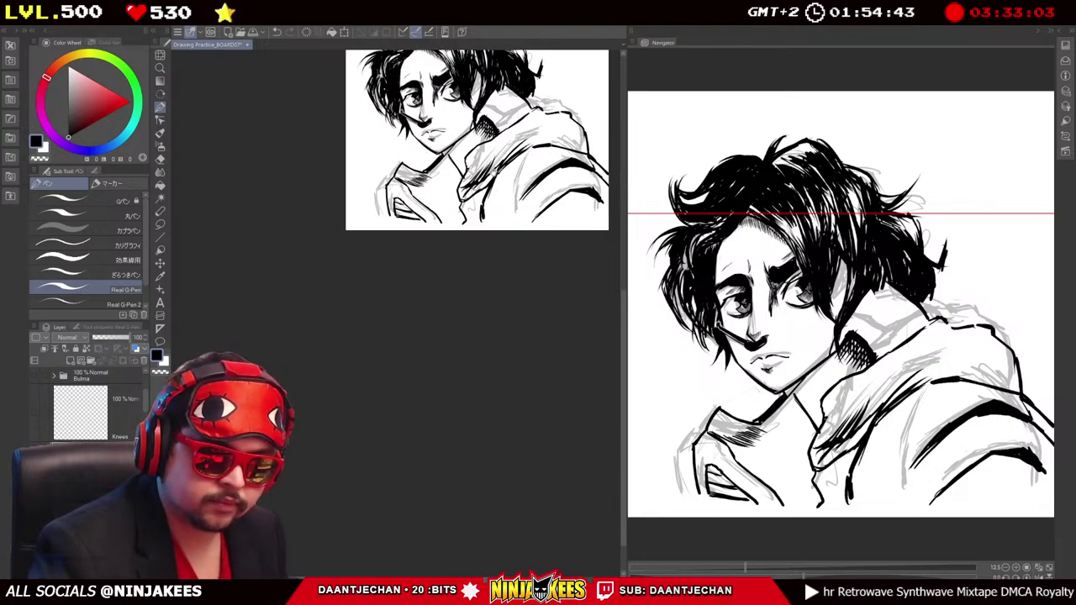
Ink long tapered fold lines running down the jacket between the near collar and the upper sleeve.
mouse_move(477, 143)
mouse_down()
mouse_move(467, 154)
mouse_move(395, 161)
mouse_move(419, 126)
mouse_up()
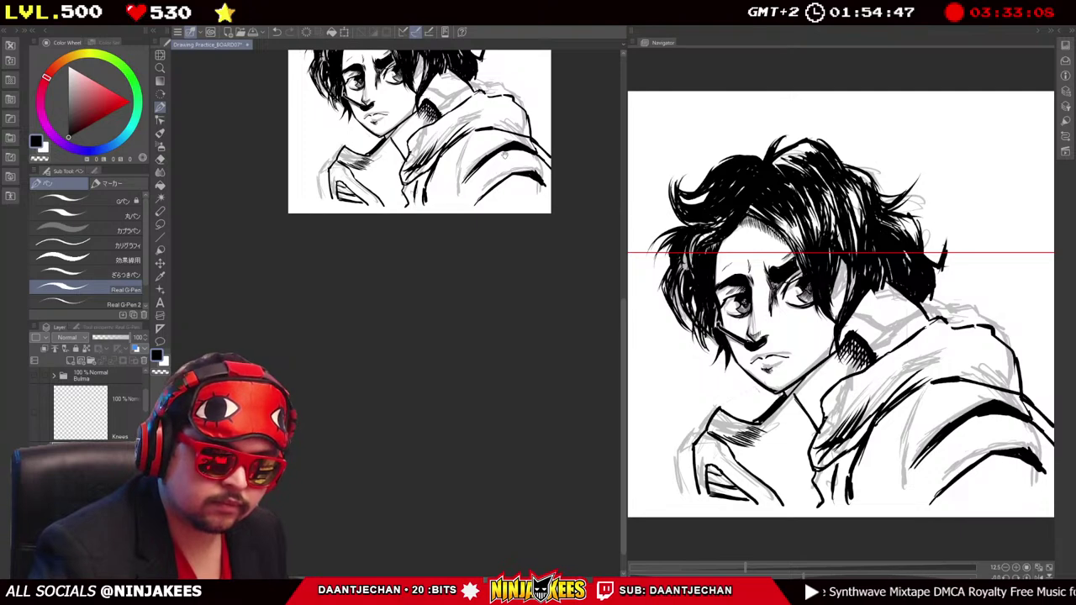
scroll(501, 157, down, 1)
scroll(501, 155, down, 1)
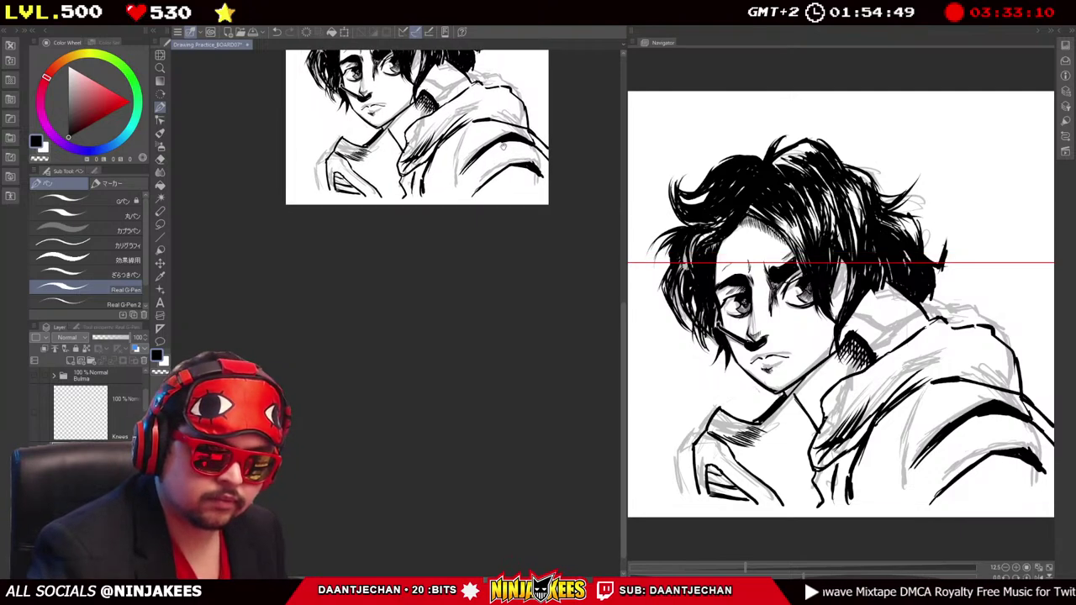
scroll(502, 148, down, 1)
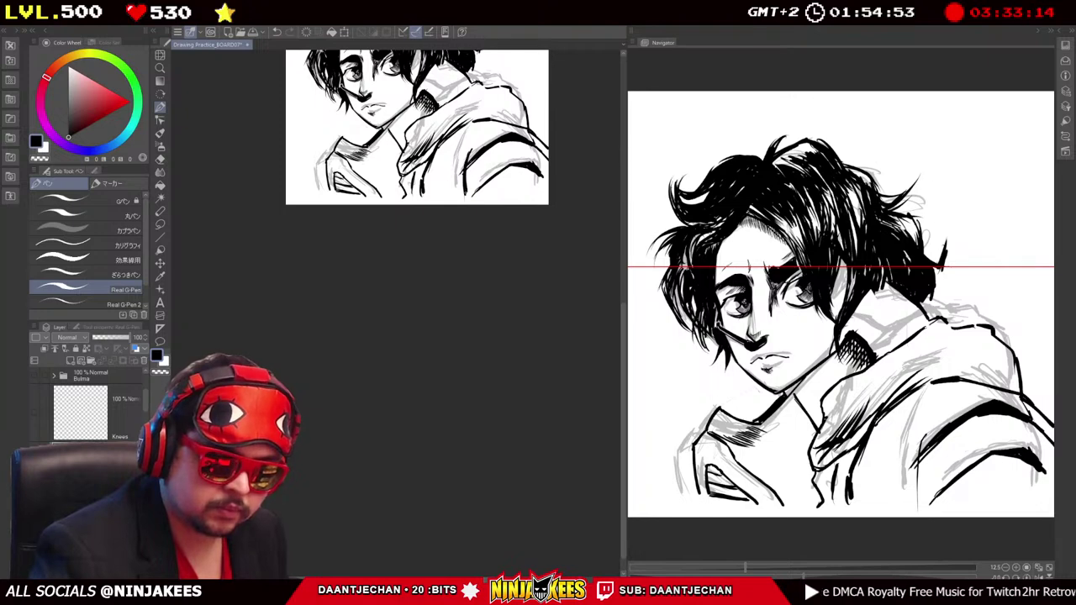
drag(432, 128, 415, 146)
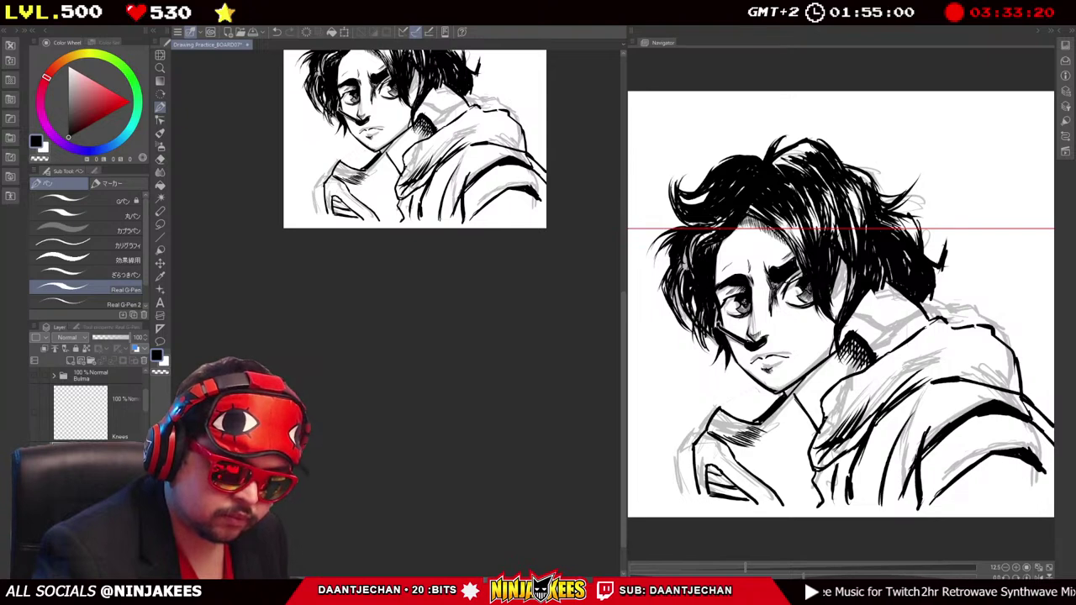
Add fine vertical hatching down the chest beside the inner edge of the near collar.
drag(443, 222, 465, 228)
drag(406, 185, 409, 195)
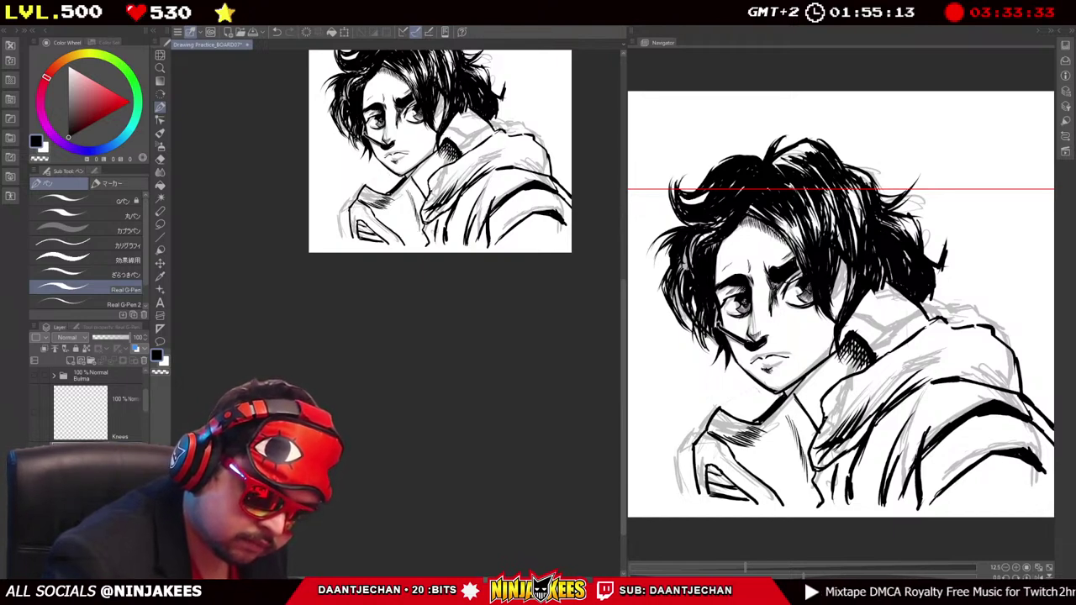
drag(413, 187, 417, 211)
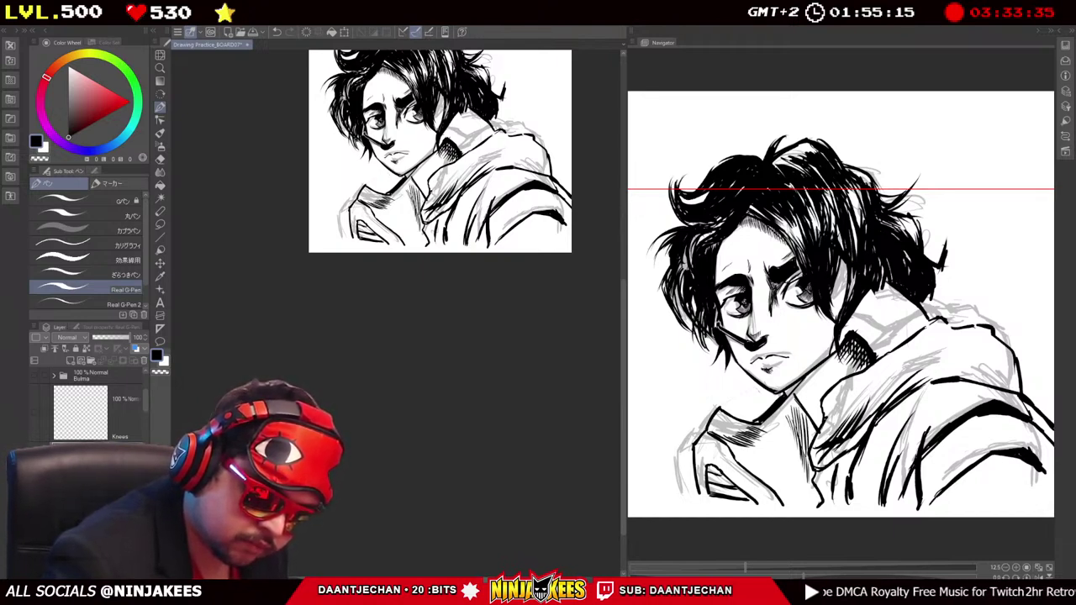
drag(440, 152, 446, 132)
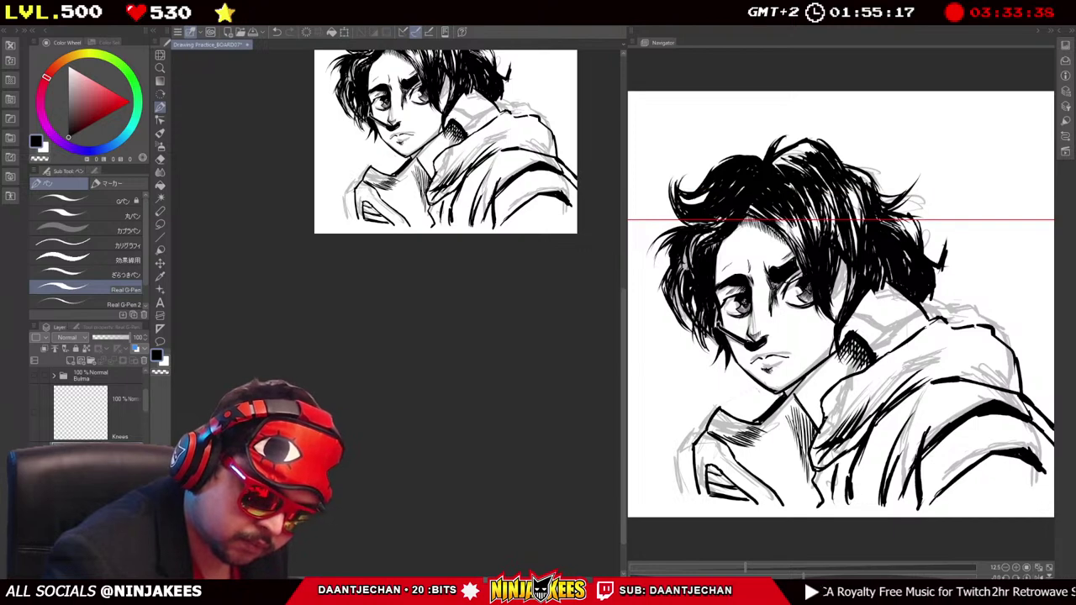
Darken the lower edge of the near collar and ink a short vertical crease below the far collar's hatching.
drag(446, 143, 479, 160)
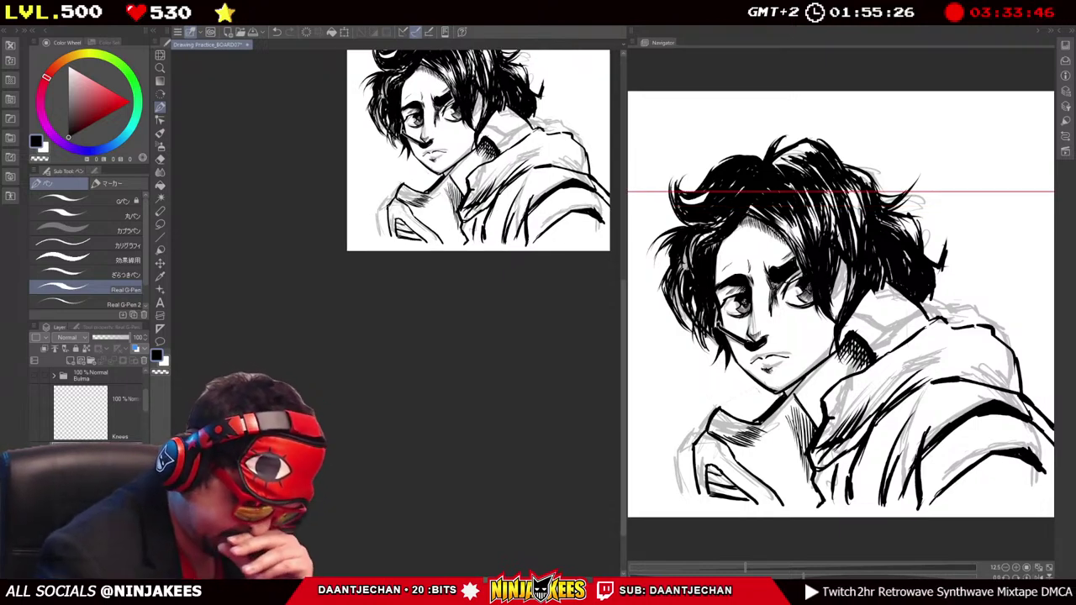
drag(406, 199, 364, 211)
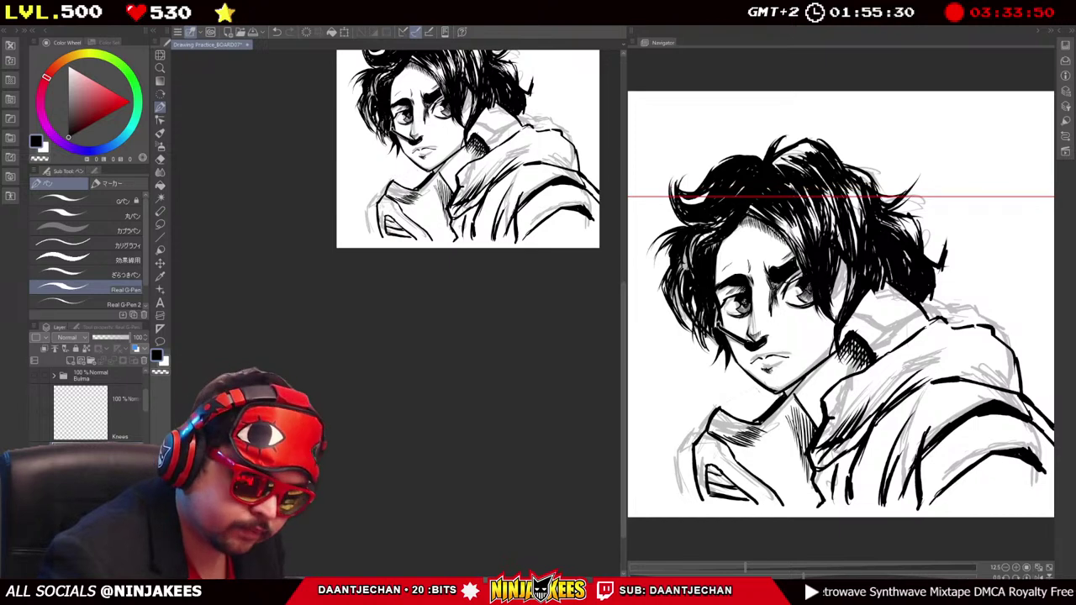
mouse_move(468, 148)
mouse_down()
mouse_move(431, 111)
mouse_move(440, 136)
mouse_up()
drag(404, 202, 432, 201)
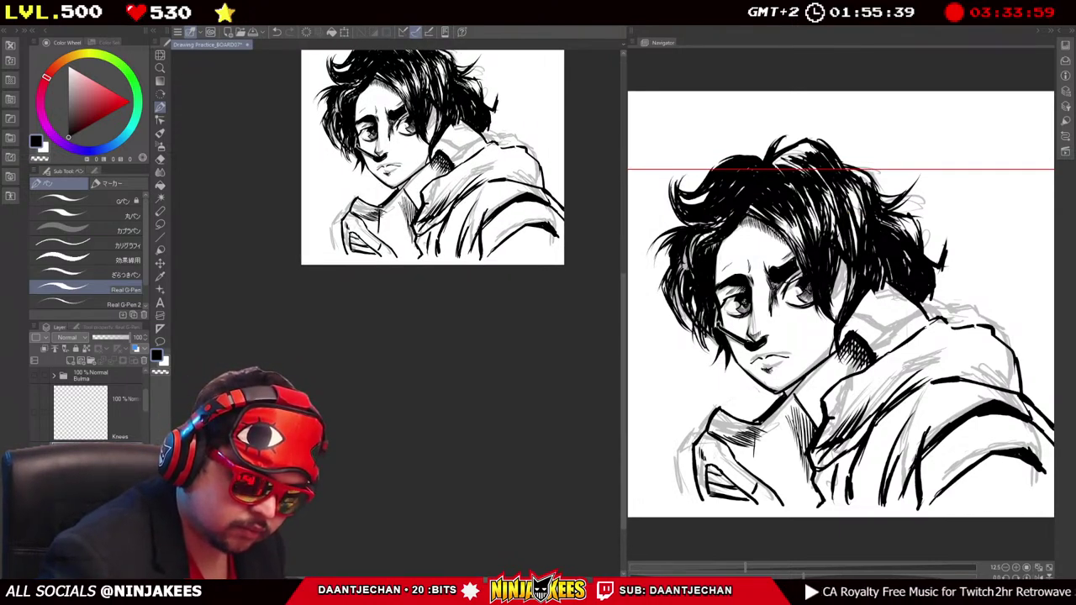
key(ctrl+0)
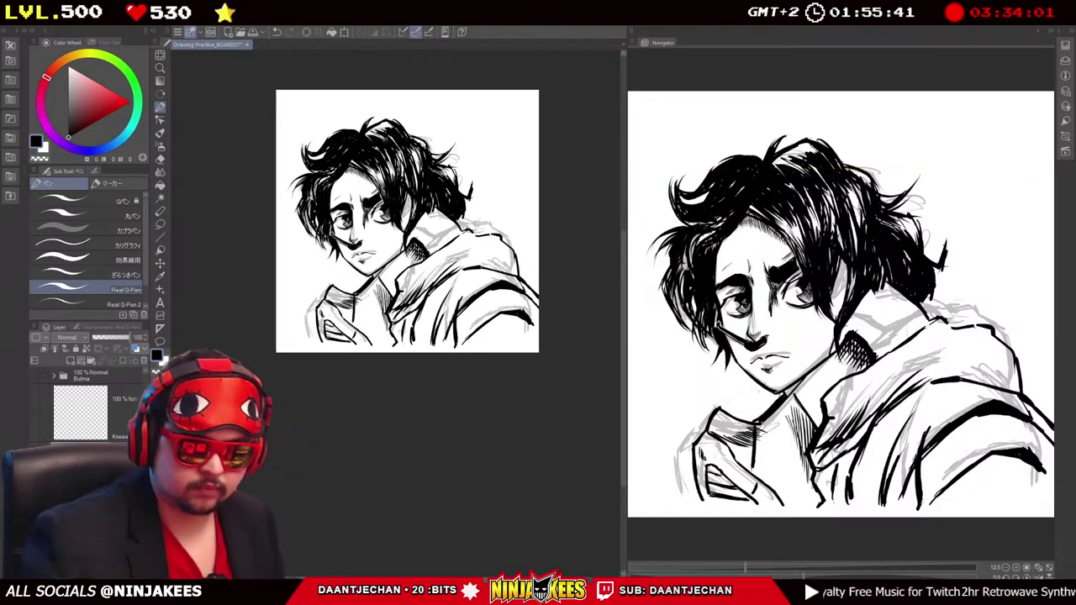
Hatch the shadow on the raised collar behind the neck, extending it from the cross-hatched area towards the nape.
mouse_move(408, 221)
mouse_down()
mouse_move(364, 184)
mouse_move(434, 224)
mouse_move(409, 220)
mouse_move(418, 205)
mouse_up()
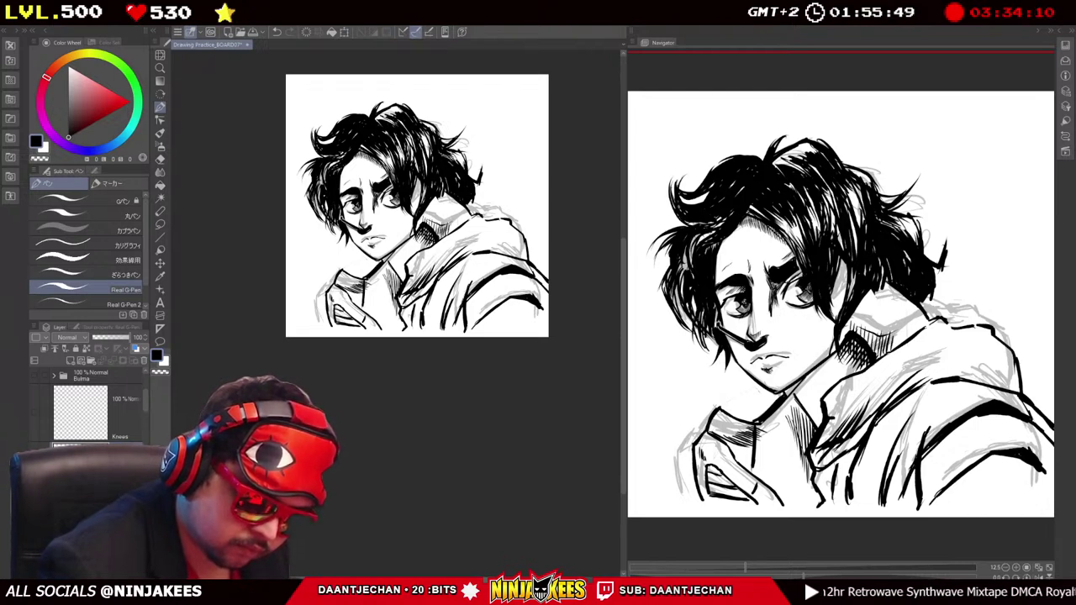
mouse_move(491, 212)
mouse_down()
mouse_move(452, 186)
mouse_move(377, 186)
mouse_up()
scroll(377, 187, down, 1)
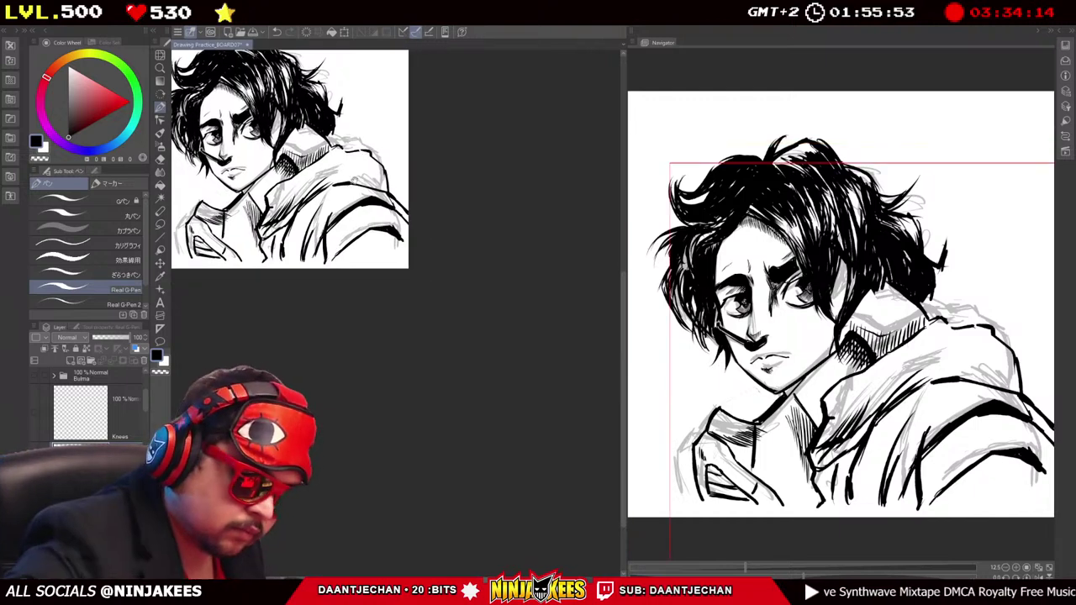
mouse_move(377, 187)
mouse_down()
mouse_move(468, 161)
mouse_move(494, 177)
mouse_up()
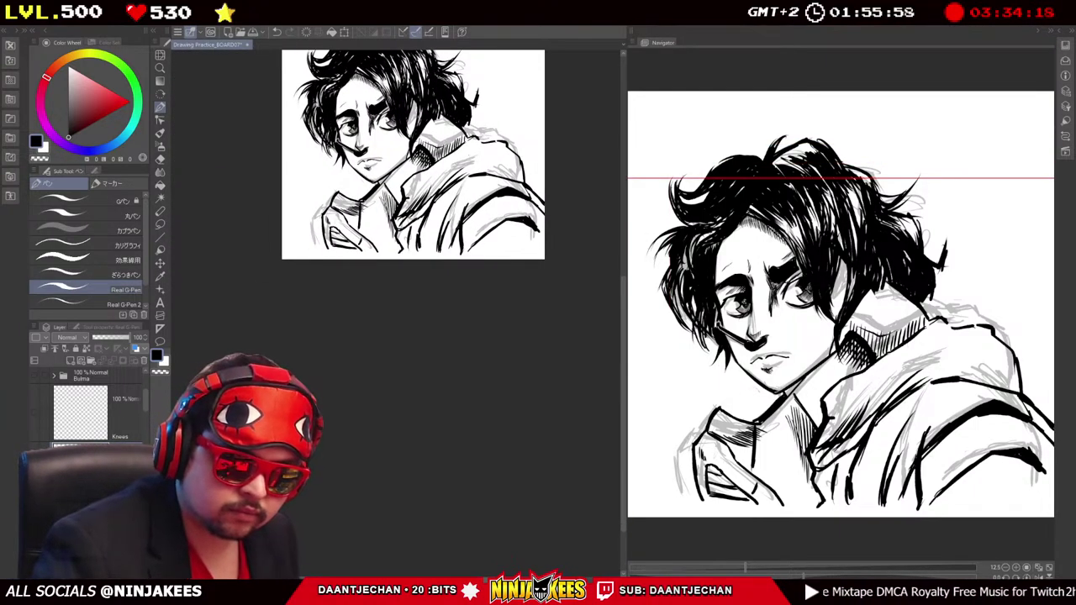
drag(495, 151, 403, 161)
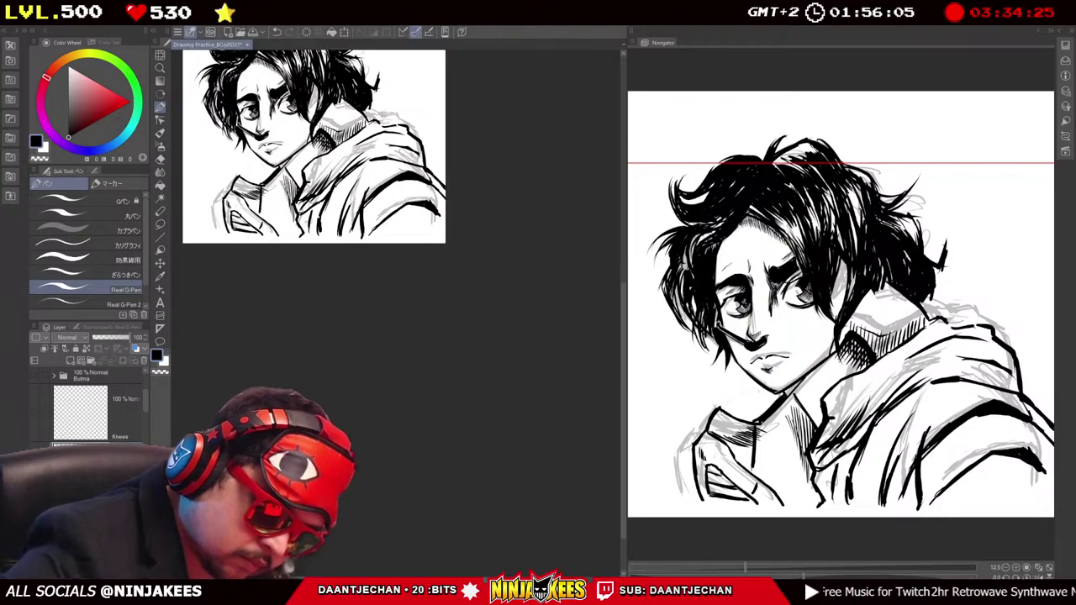
Hatch the band between the two black fold shadows on the upper sleeve with closely spaced parallel lines.
mouse_move(435, 177)
mouse_down()
mouse_move(482, 130)
mouse_move(487, 160)
mouse_move(433, 221)
mouse_move(444, 162)
mouse_up()
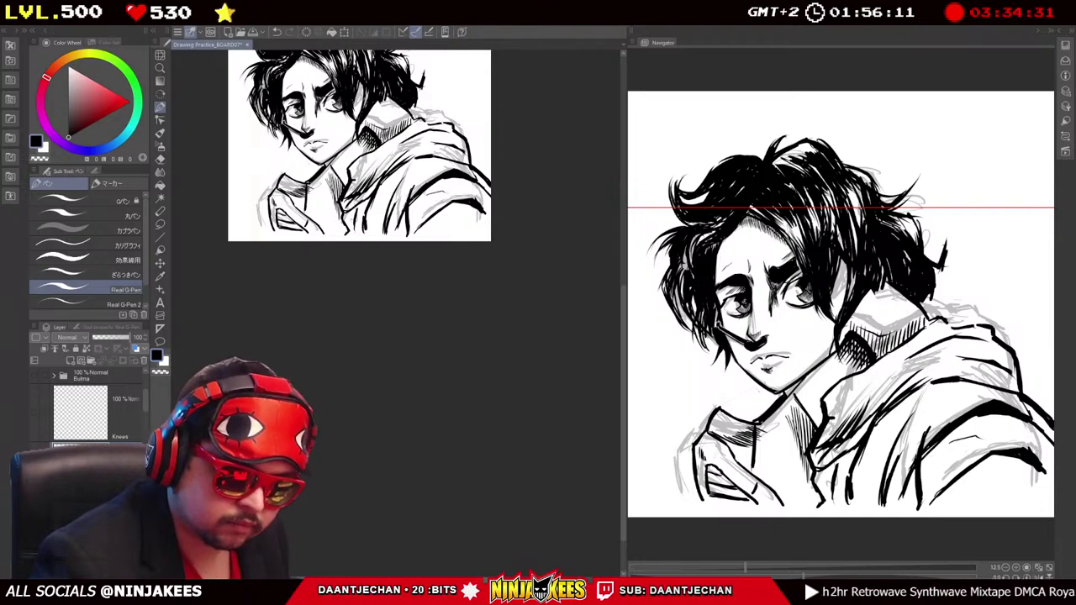
drag(437, 182, 461, 202)
mouse_move(464, 180)
mouse_down()
mouse_move(466, 203)
mouse_move(479, 202)
mouse_up()
drag(482, 185, 485, 205)
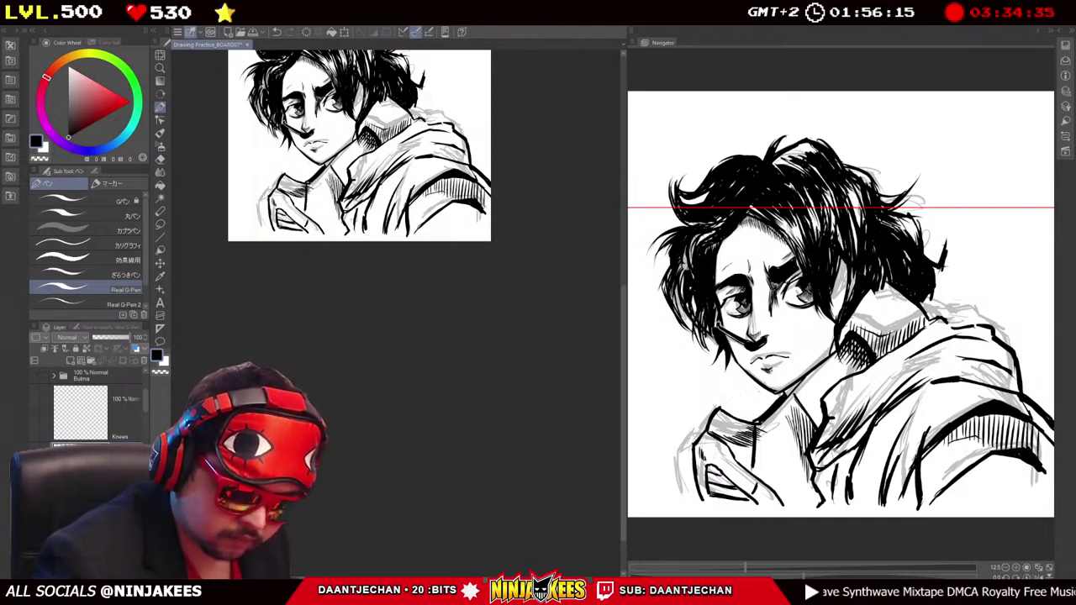
Hatch the sleeve area below the lower black fold shadow with parallel lines reaching towards the canvas edge.
scroll(360, 145, down, 3)
drag(430, 177, 459, 170)
drag(463, 152, 475, 183)
drag(476, 153, 482, 182)
drag(486, 162, 491, 181)
mouse_move(480, 54)
mouse_down()
mouse_move(490, 129)
mouse_move(502, 110)
mouse_move(526, 190)
mouse_move(496, 190)
mouse_move(497, 181)
mouse_up()
drag(457, 220, 481, 235)
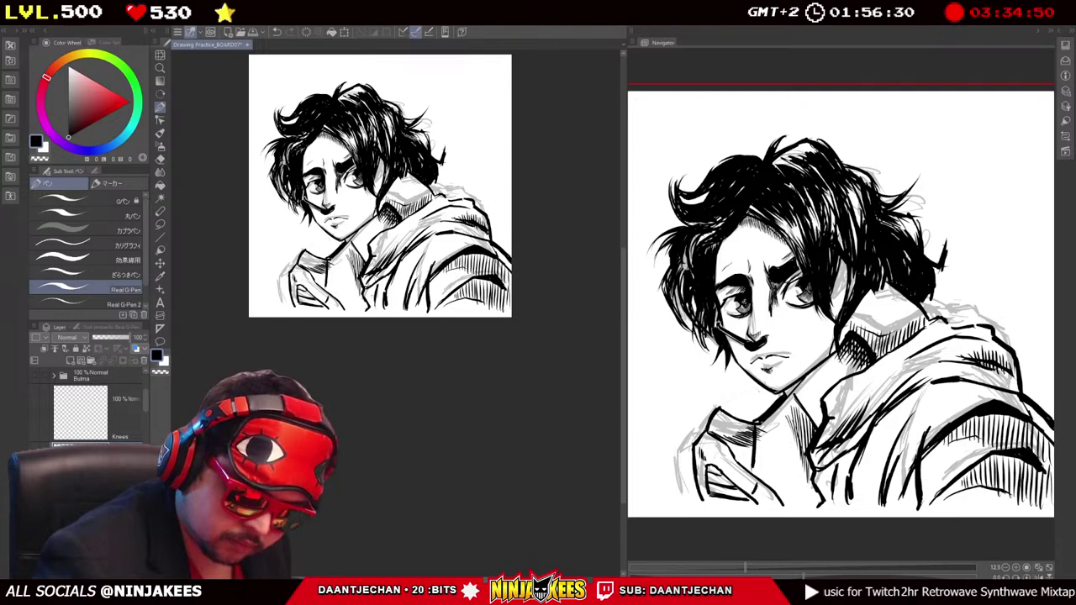
Extend the collar and jacket front outlines down to the lower edge of the canvas.
mouse_move(380, 186)
mouse_down()
mouse_move(325, 161)
mouse_move(394, 168)
mouse_move(367, 173)
mouse_up()
drag(503, 223, 385, 185)
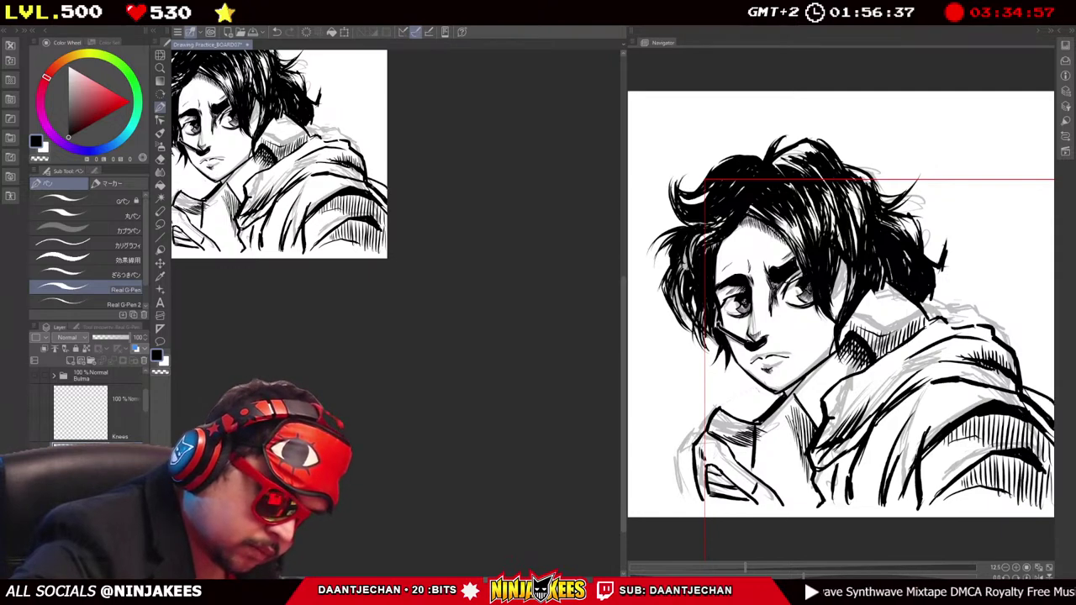
scroll(277, 151, down, 3)
mouse_move(336, 168)
mouse_down()
mouse_move(406, 168)
mouse_move(496, 202)
mouse_up()
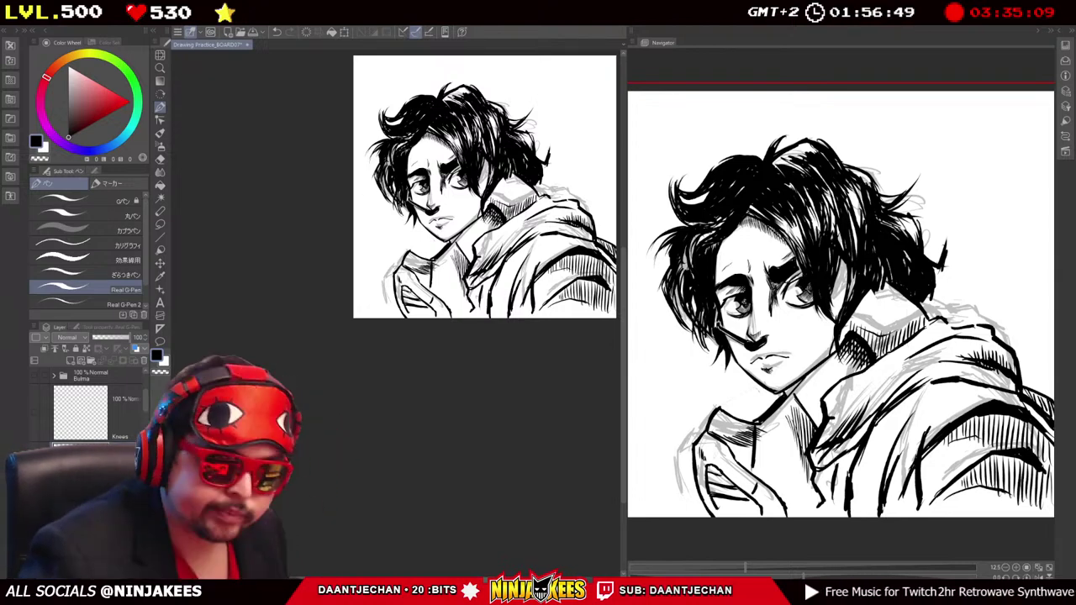
scroll(485, 185, down, 2)
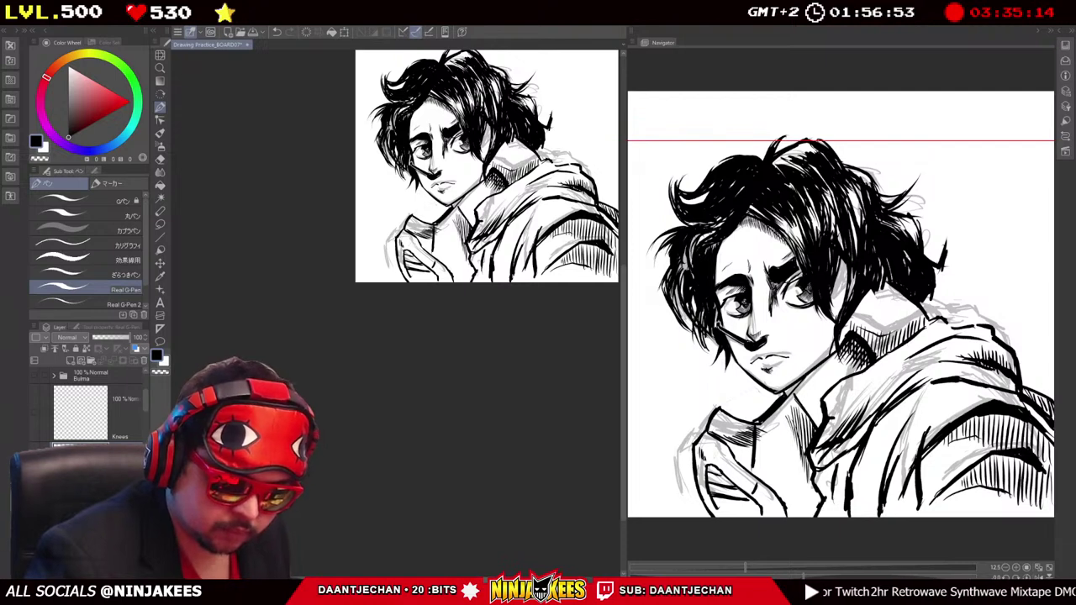
Hatch the lower chest with fine vertical lines and blacken the small notch at the near collar's lower edge.
scroll(475, 168, up, 1)
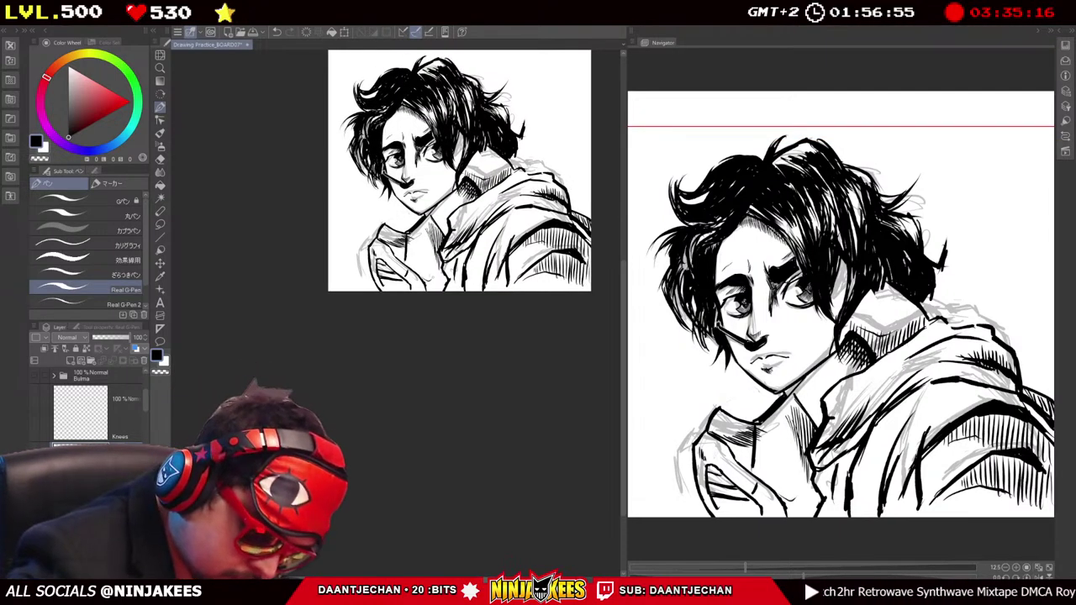
drag(424, 265, 427, 286)
drag(429, 266, 430, 286)
drag(433, 264, 433, 286)
drag(433, 263, 437, 287)
drag(438, 263, 439, 287)
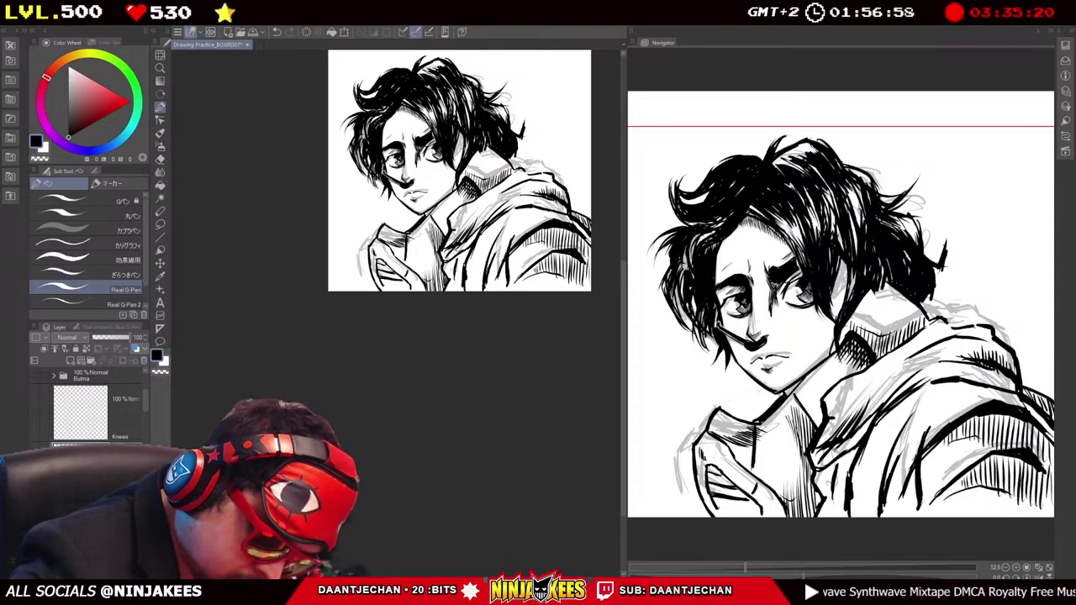
mouse_move(454, 210)
mouse_down()
mouse_move(477, 293)
mouse_move(458, 248)
mouse_move(407, 262)
mouse_move(443, 227)
mouse_move(453, 244)
mouse_up()
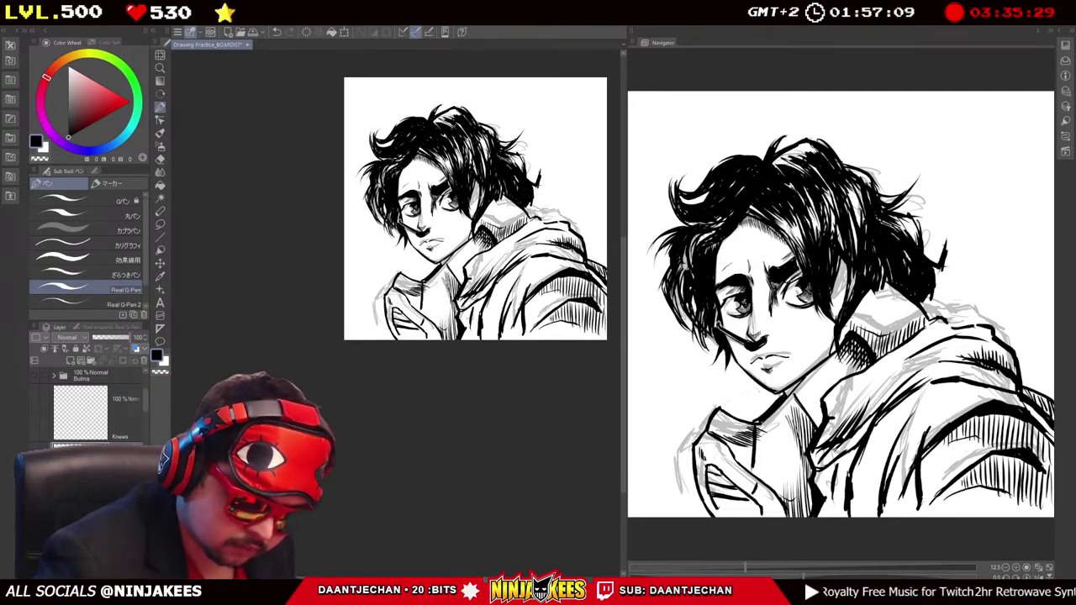
Ink thin lines down the near cheek and hatch the ear area between the side hair strands.
mouse_move(475, 208)
mouse_down()
mouse_move(462, 179)
mouse_move(468, 241)
mouse_move(465, 169)
mouse_move(479, 208)
mouse_up()
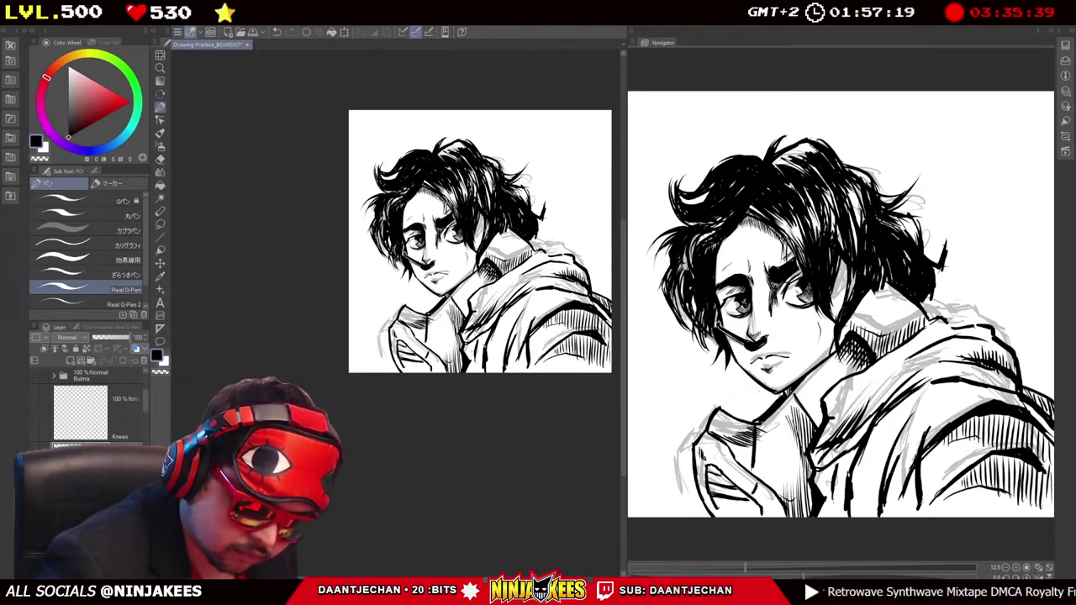
drag(479, 208, 449, 202)
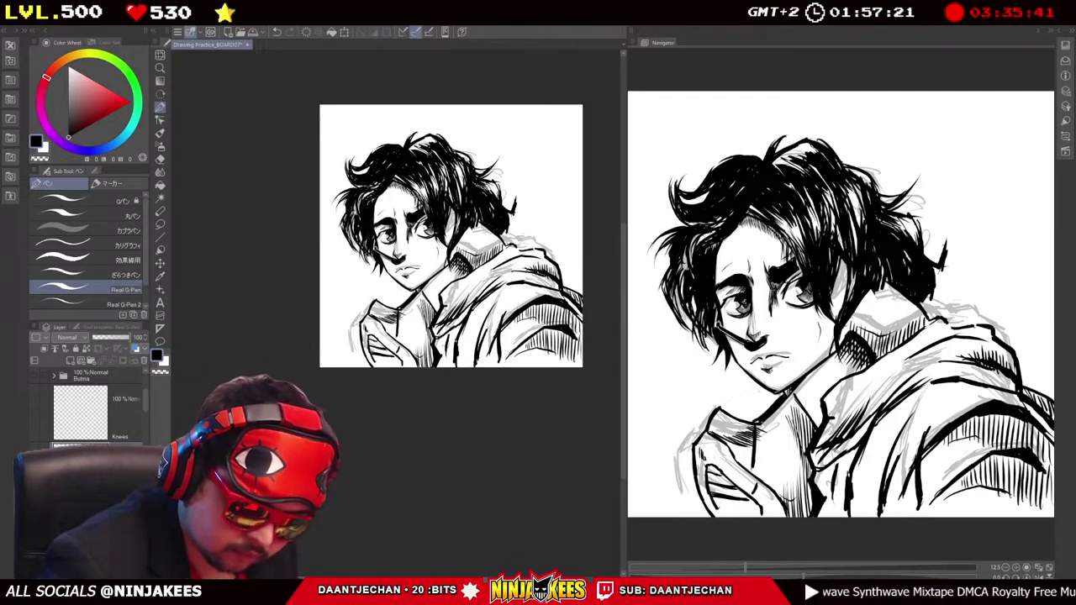
drag(449, 202, 440, 287)
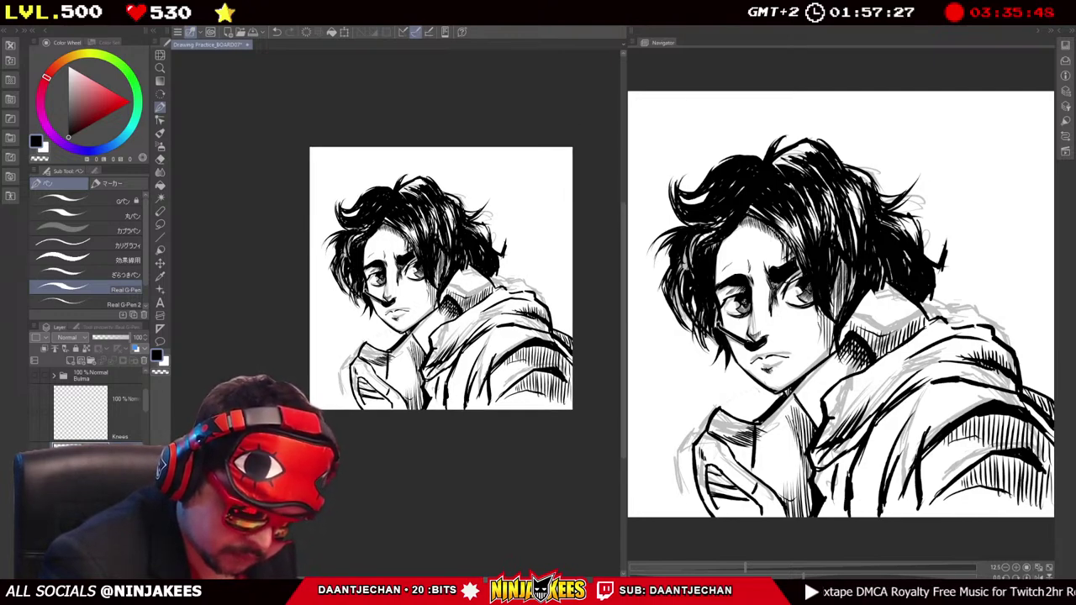
drag(441, 277, 508, 225)
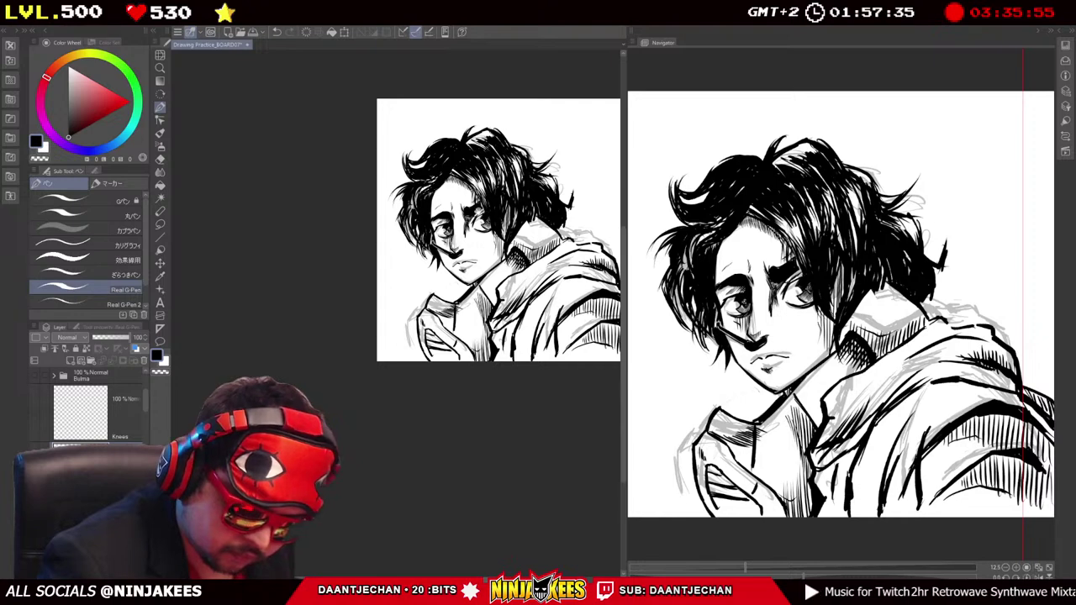
scroll(496, 227, up, 1)
mouse_move(496, 227)
mouse_down()
mouse_move(482, 211)
mouse_move(502, 235)
mouse_up()
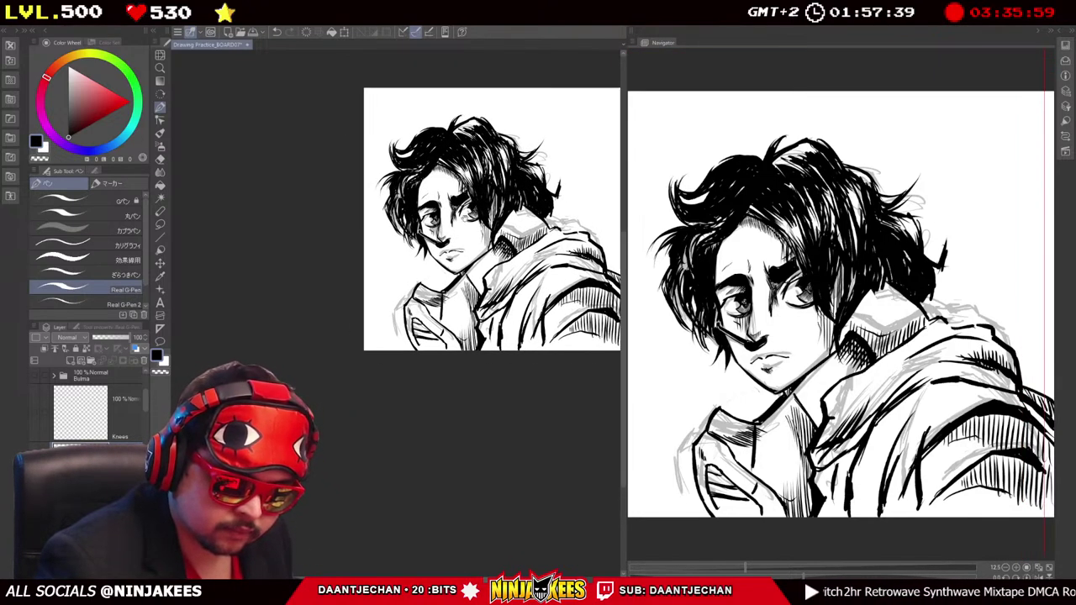
Hatch the jacket front below the near collar with vertical lines running between the long folds.
drag(439, 186, 464, 233)
mouse_move(506, 268)
mouse_down()
mouse_move(443, 213)
mouse_move(474, 167)
mouse_move(380, 192)
mouse_move(371, 163)
mouse_move(379, 188)
mouse_move(393, 146)
mouse_move(397, 171)
mouse_up()
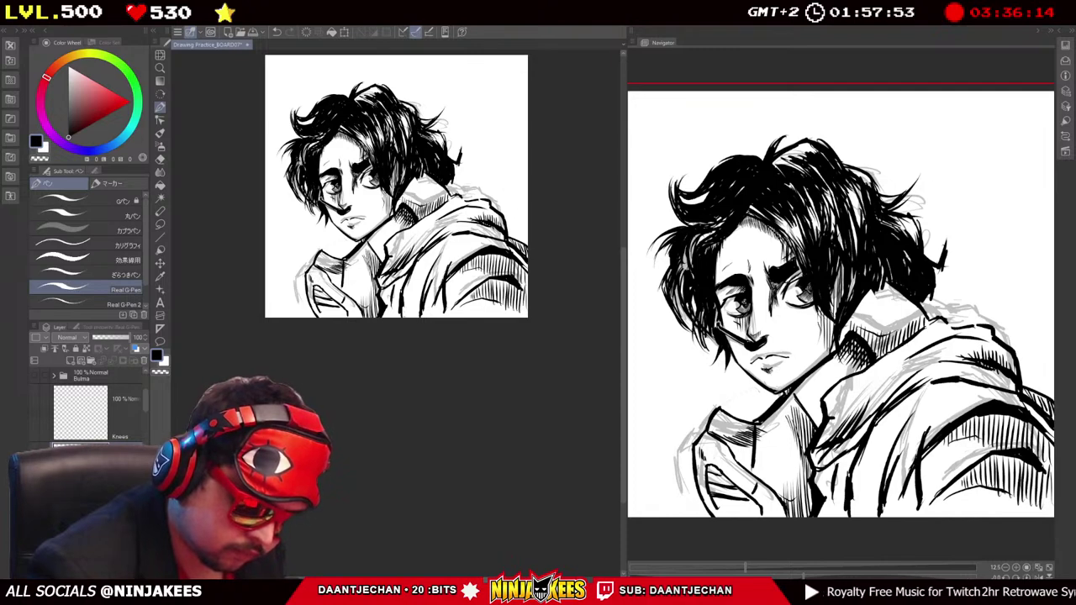
drag(415, 286, 420, 321)
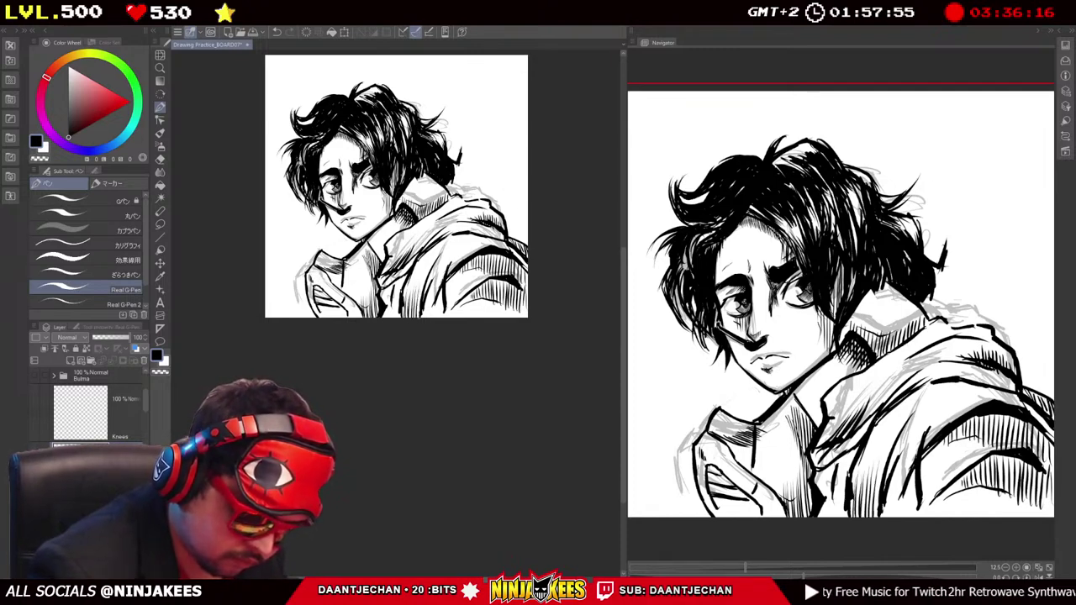
mouse_move(404, 277)
mouse_down()
mouse_move(386, 309)
mouse_move(410, 348)
mouse_up()
mouse_move(417, 301)
mouse_down()
mouse_move(412, 344)
mouse_move(428, 311)
mouse_move(405, 279)
mouse_up()
drag(422, 326, 422, 348)
drag(424, 296, 423, 324)
Extend the jacket front's vertical hatching upward to the underside of the near collar.
mouse_move(386, 202)
mouse_down()
mouse_move(422, 195)
mouse_move(438, 165)
mouse_up()
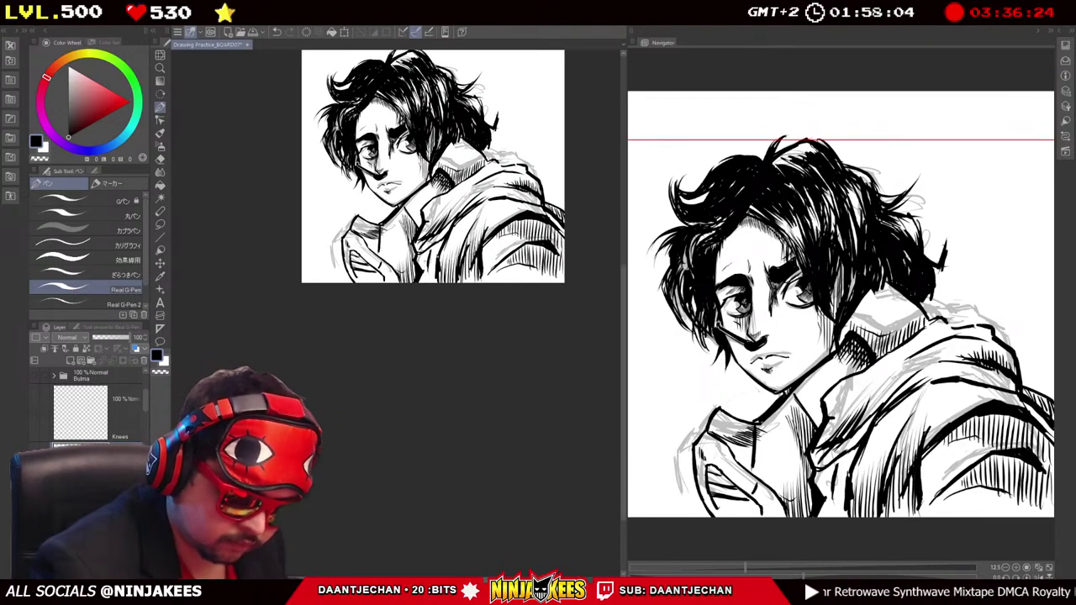
drag(420, 252, 422, 269)
drag(425, 248, 430, 288)
mouse_move(431, 244)
mouse_down()
mouse_move(433, 282)
mouse_move(442, 252)
mouse_up()
mouse_move(420, 169)
mouse_down()
mouse_move(382, 173)
mouse_move(411, 178)
mouse_move(453, 138)
mouse_move(478, 154)
mouse_up()
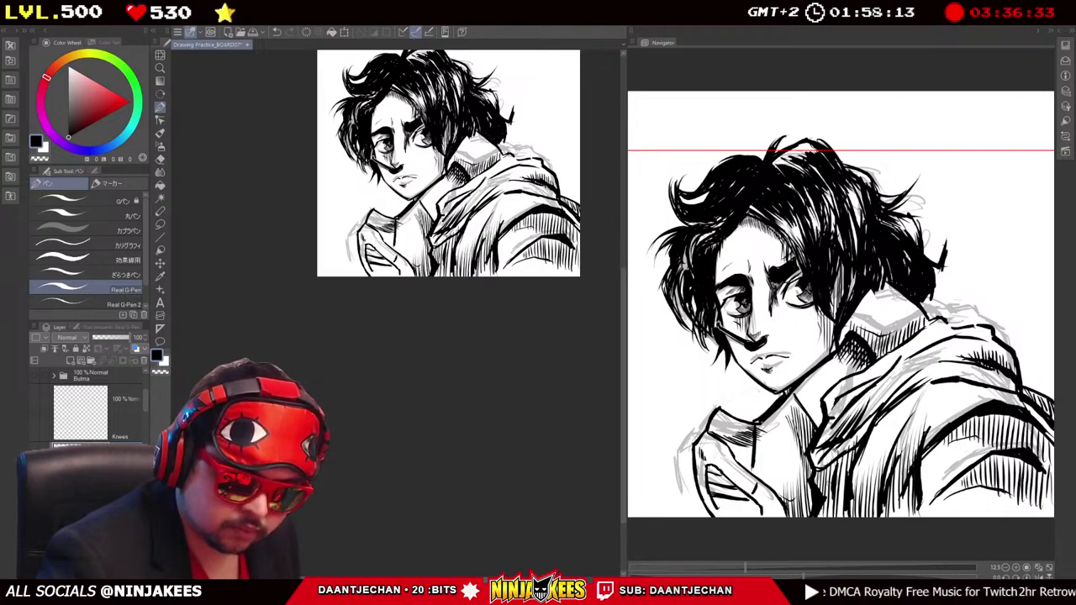
Shade the near collar's folds with thick tapered strokes and add short hatch marks across the upper jacket and shoulder.
mouse_move(448, 163)
mouse_down()
mouse_move(383, 182)
mouse_move(311, 171)
mouse_move(302, 189)
mouse_move(317, 162)
mouse_move(410, 140)
mouse_up()
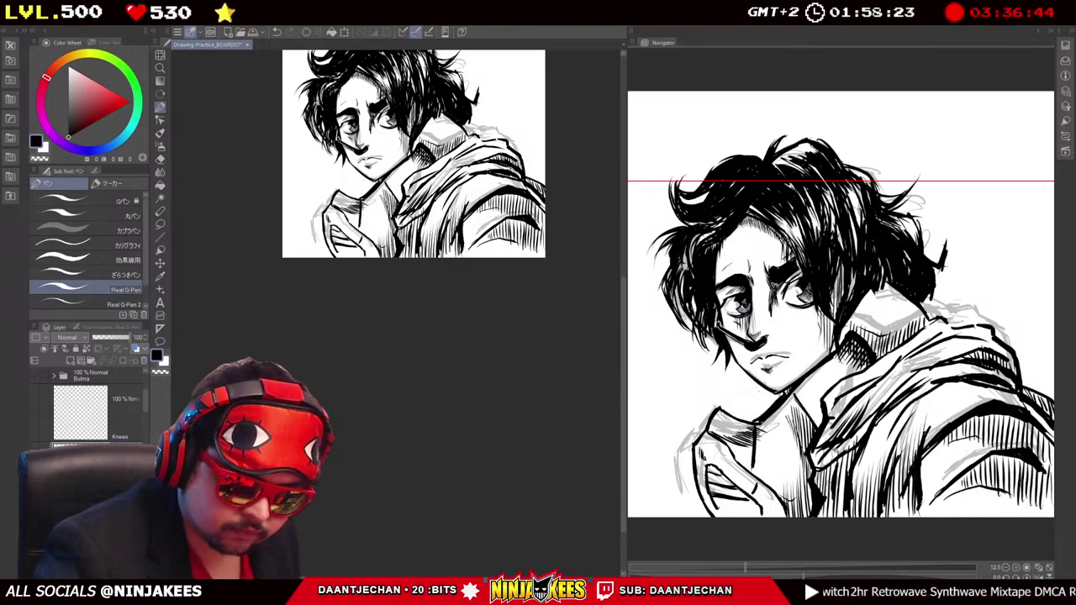
mouse_move(534, 163)
mouse_down()
mouse_move(486, 218)
mouse_move(518, 194)
mouse_move(472, 181)
mouse_move(484, 158)
mouse_move(509, 187)
mouse_move(537, 165)
mouse_move(526, 214)
mouse_move(478, 241)
mouse_move(465, 188)
mouse_move(486, 124)
mouse_up()
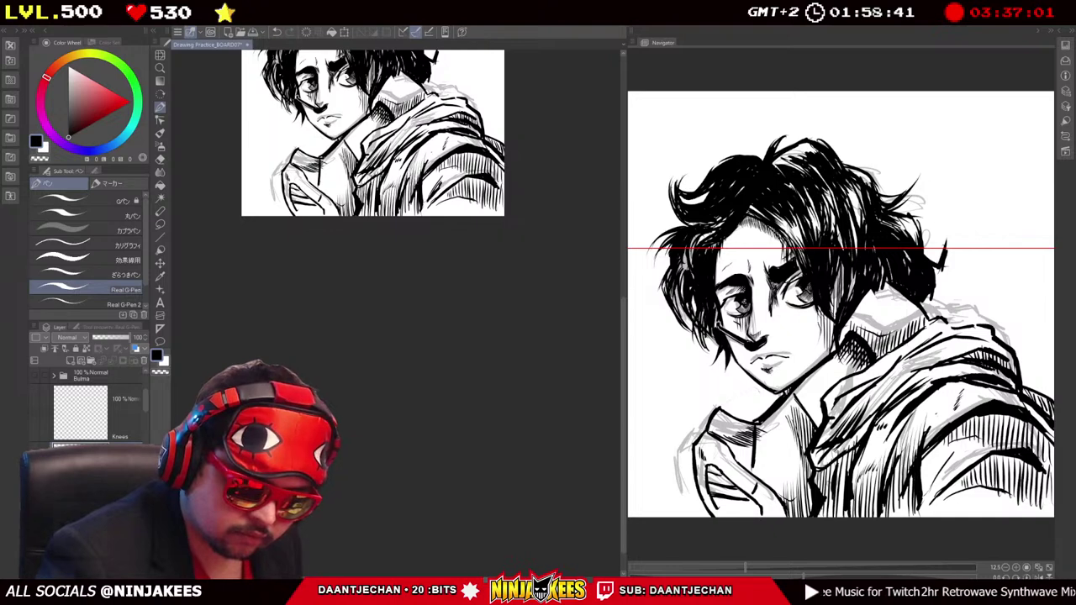
mouse_move(507, 146)
mouse_down()
mouse_move(473, 207)
mouse_move(454, 195)
mouse_move(503, 255)
mouse_move(525, 263)
mouse_move(571, 171)
mouse_move(506, 207)
mouse_move(566, 216)
mouse_move(552, 216)
mouse_move(589, 197)
mouse_move(555, 152)
mouse_up()
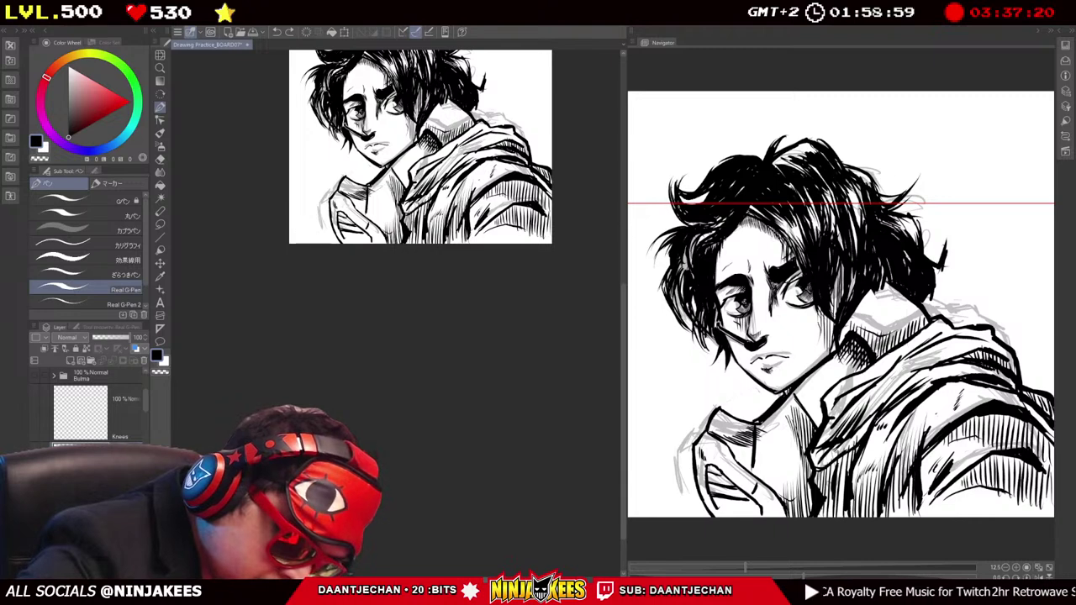
Add fine hatching around the near eye, shading its inner corner beside the nose bridge.
key(ctrl+0)
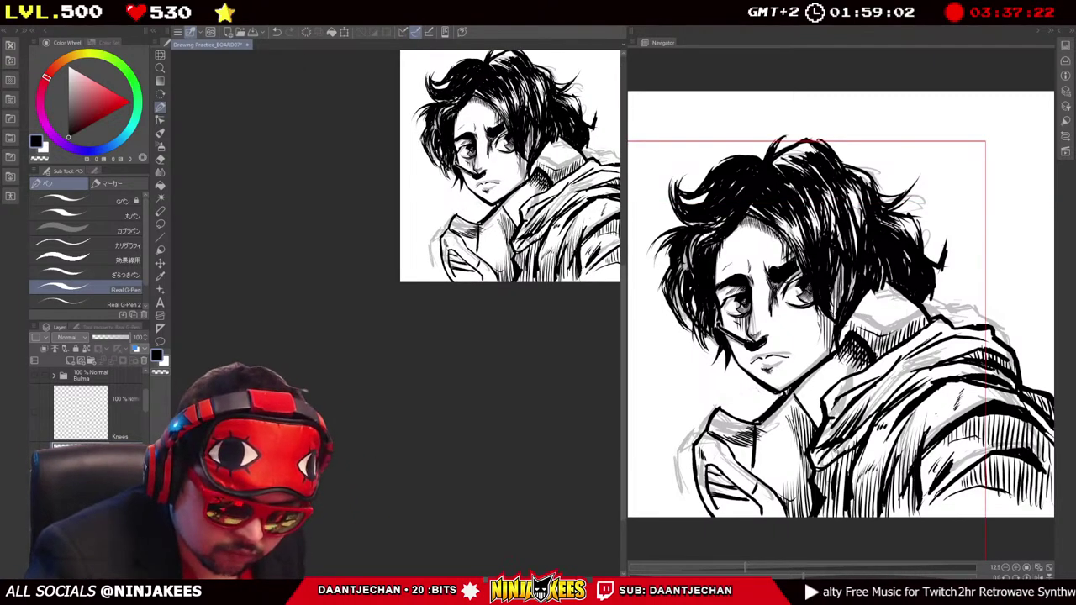
key(ctrl+z)
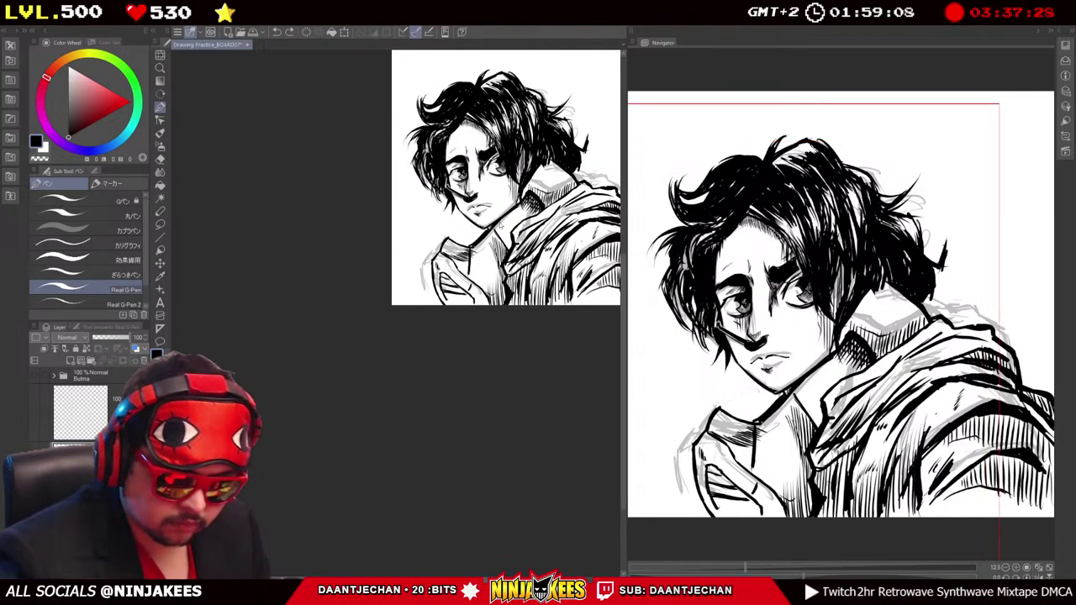
key(ctrl+plus)
scroll(453, 244, up, 2)
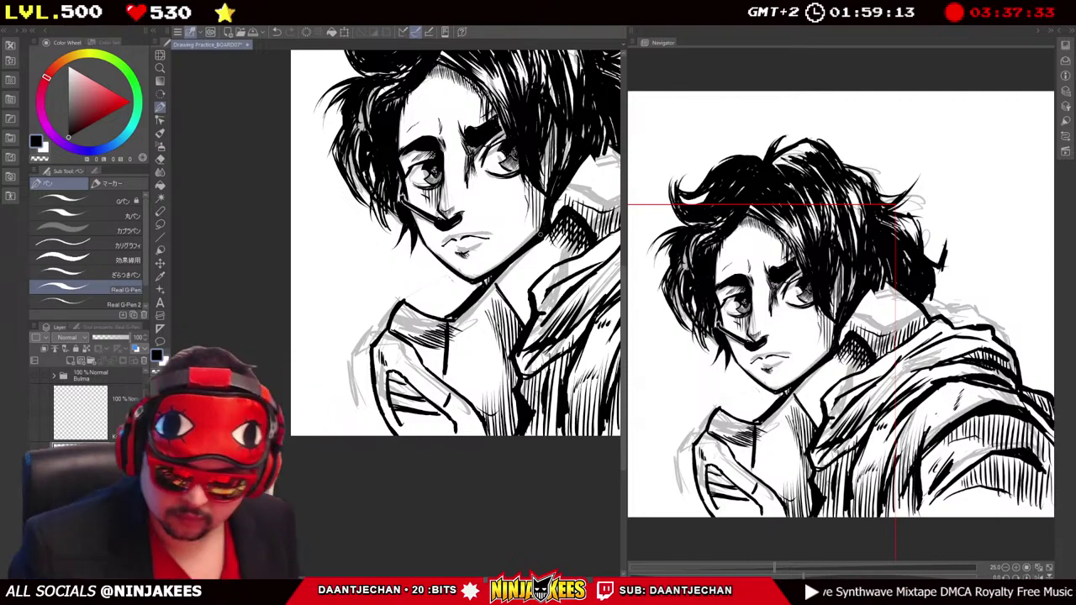
scroll(455, 252, up, 2)
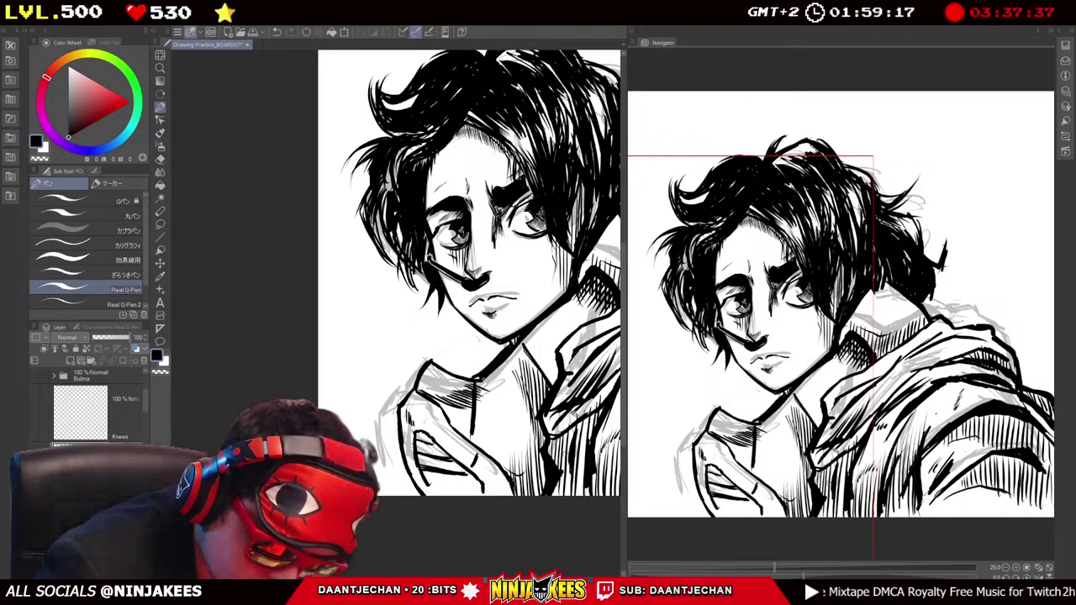
drag(441, 222, 466, 218)
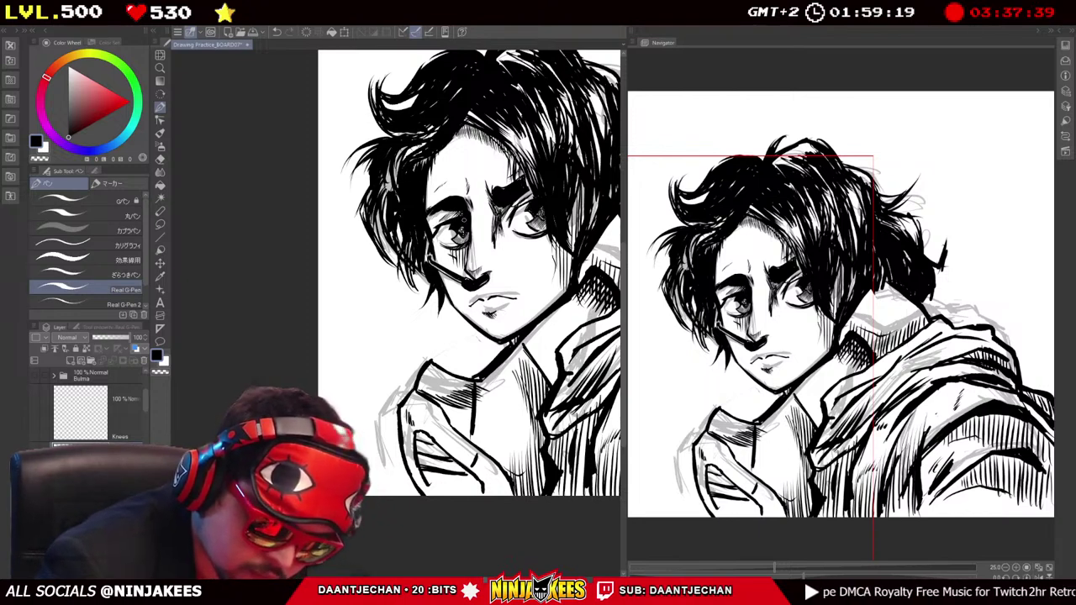
scroll(454, 278, right, 1)
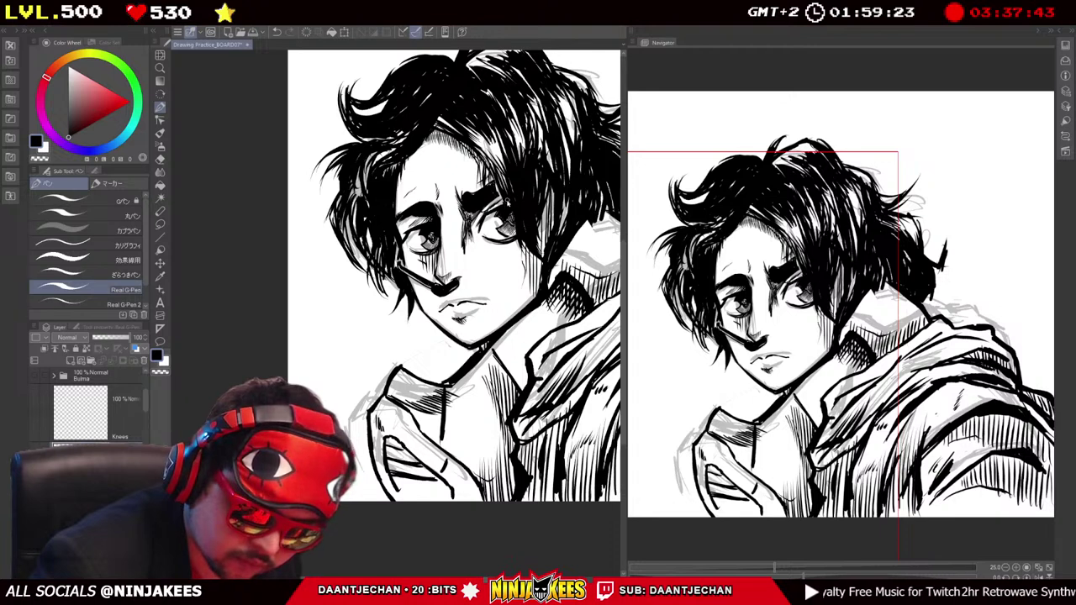
drag(485, 216, 510, 203)
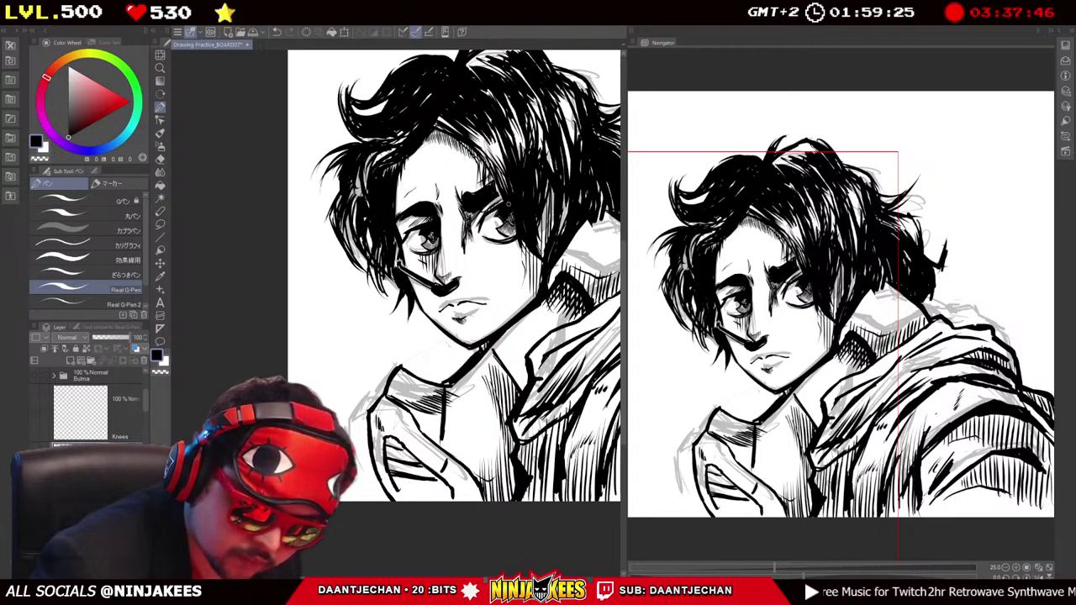
scroll(454, 277, right, 1)
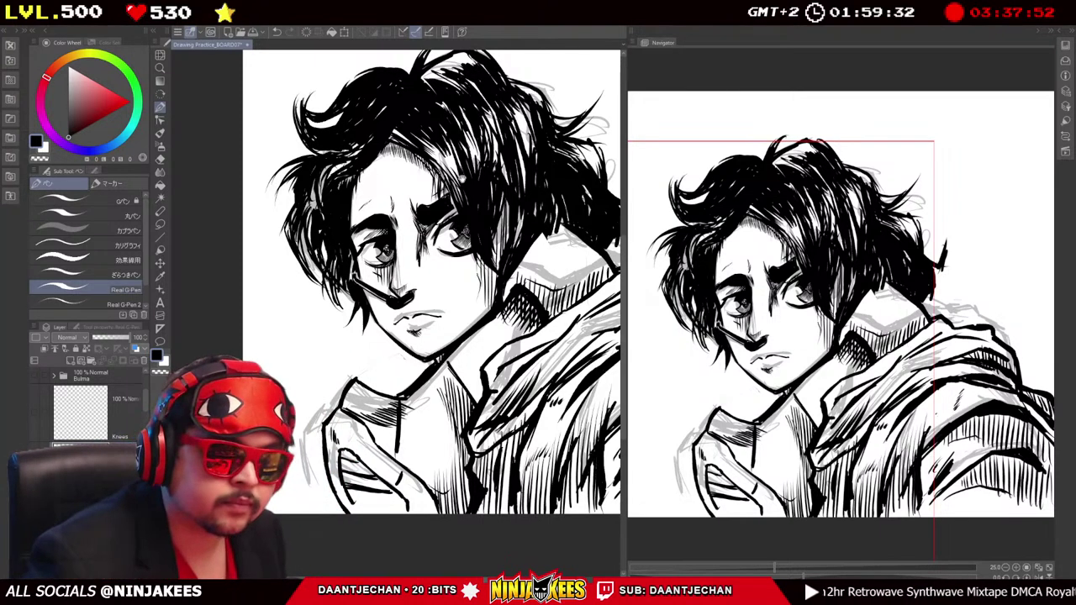
scroll(446, 282, left, 1)
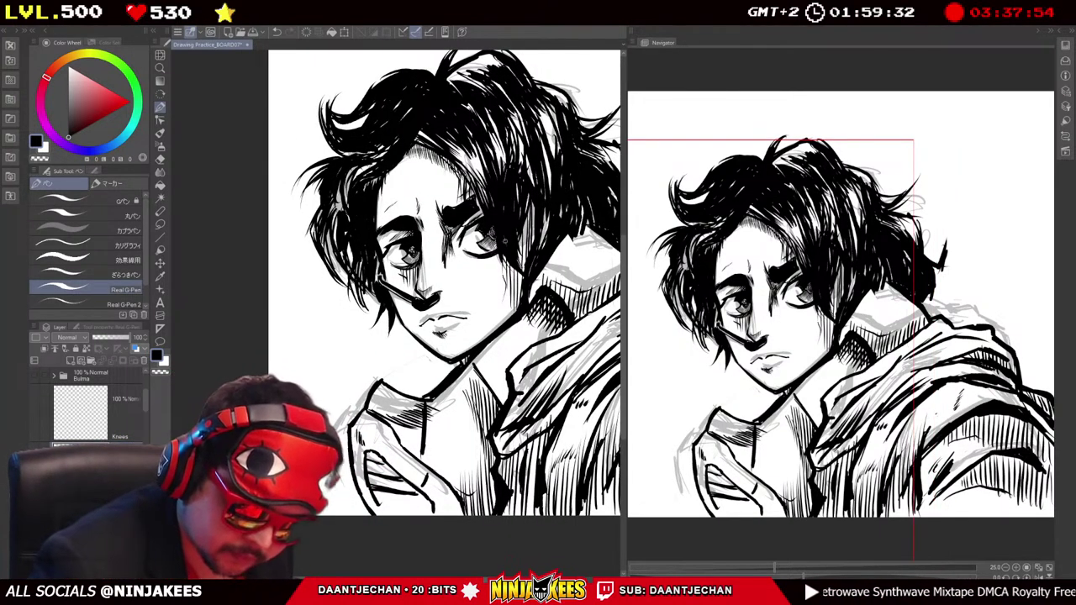
drag(497, 214, 495, 238)
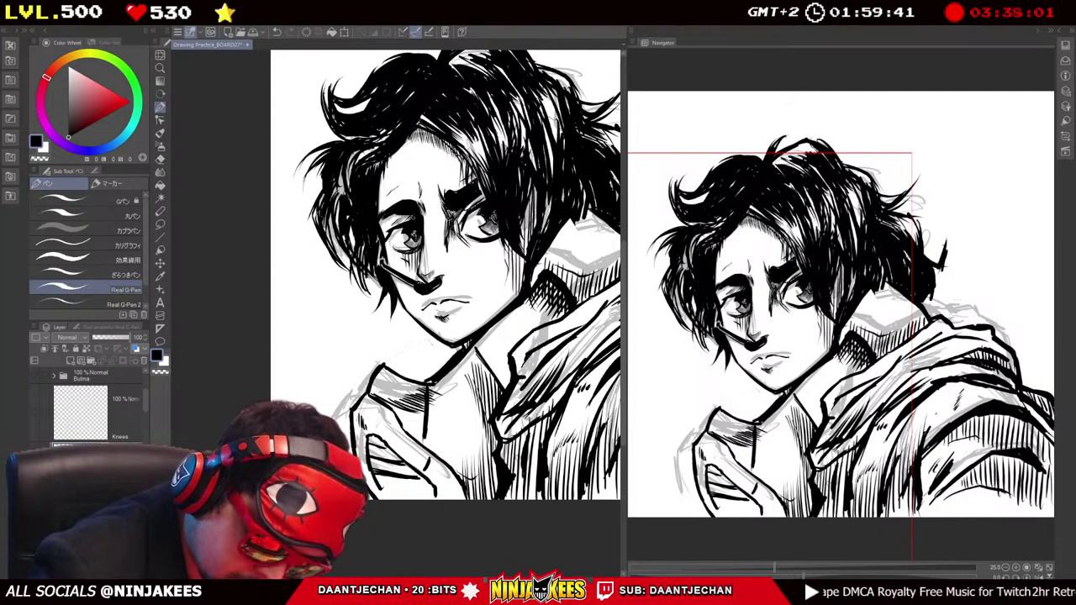
Hatch the shadows beneath both eyes with short, fine lines.
drag(462, 236, 405, 245)
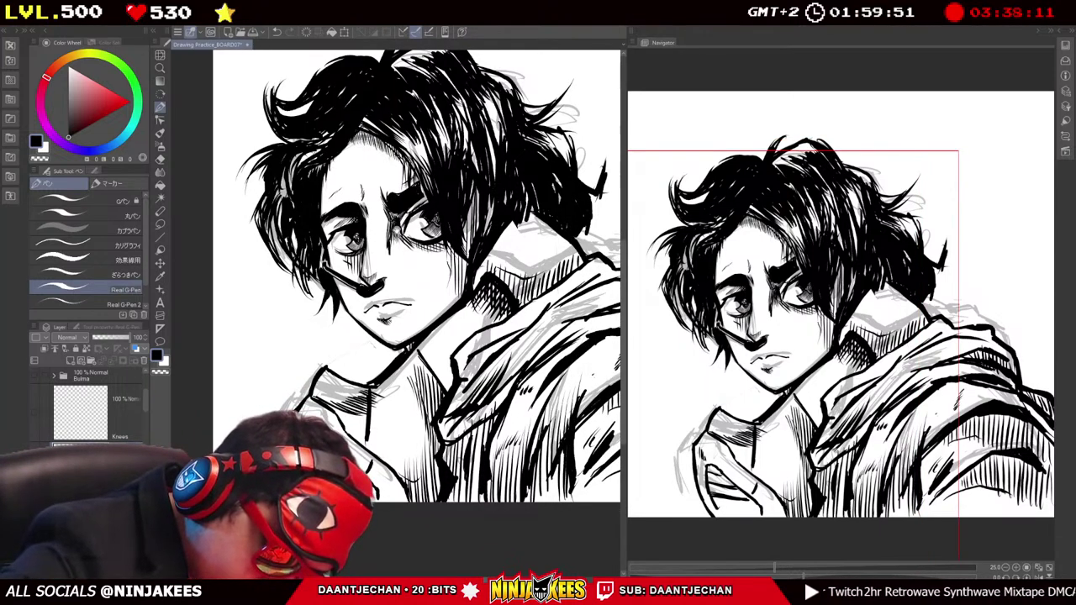
drag(405, 245, 448, 252)
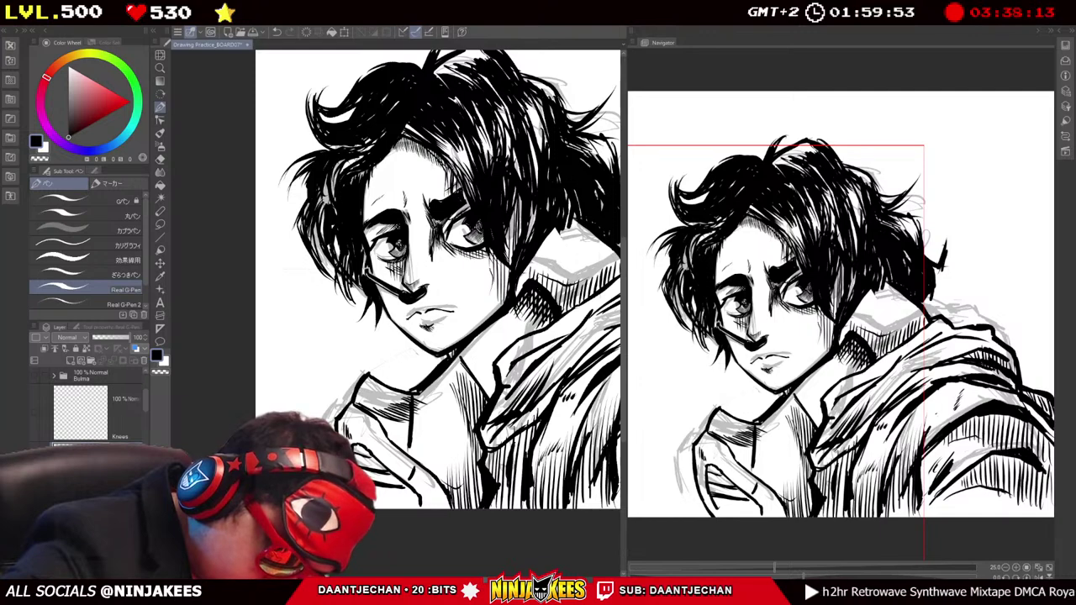
key(ctrl+plus)
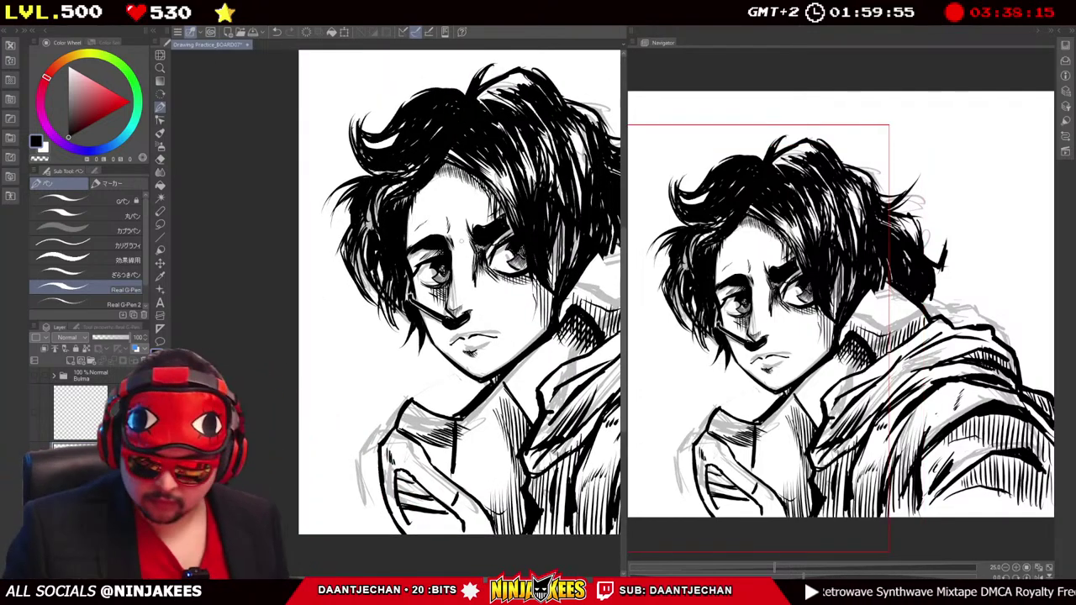
scroll(459, 292, down, 2)
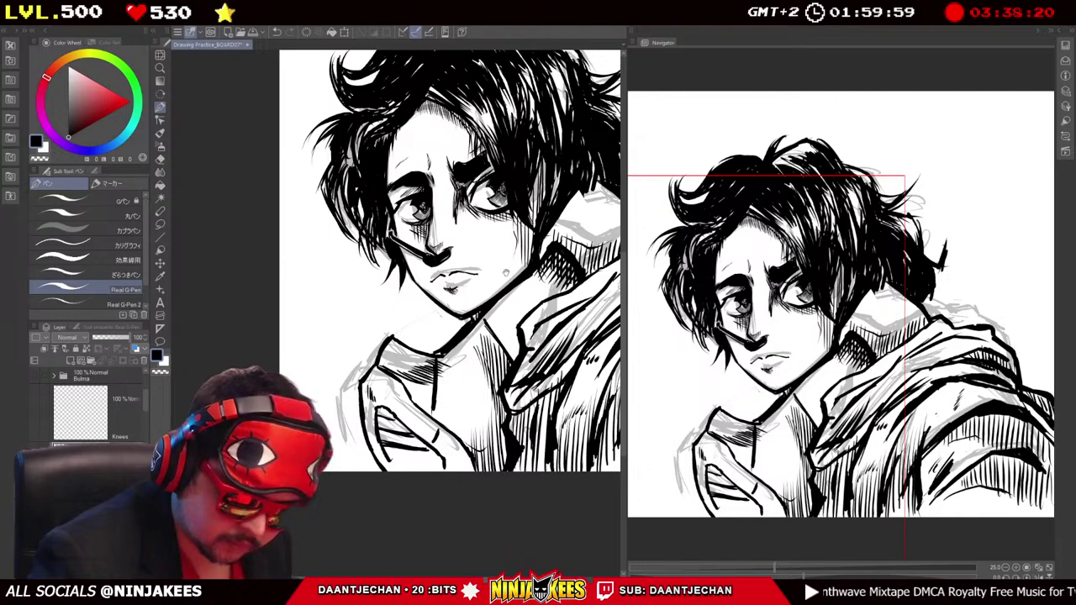
scroll(446, 260, down, 2)
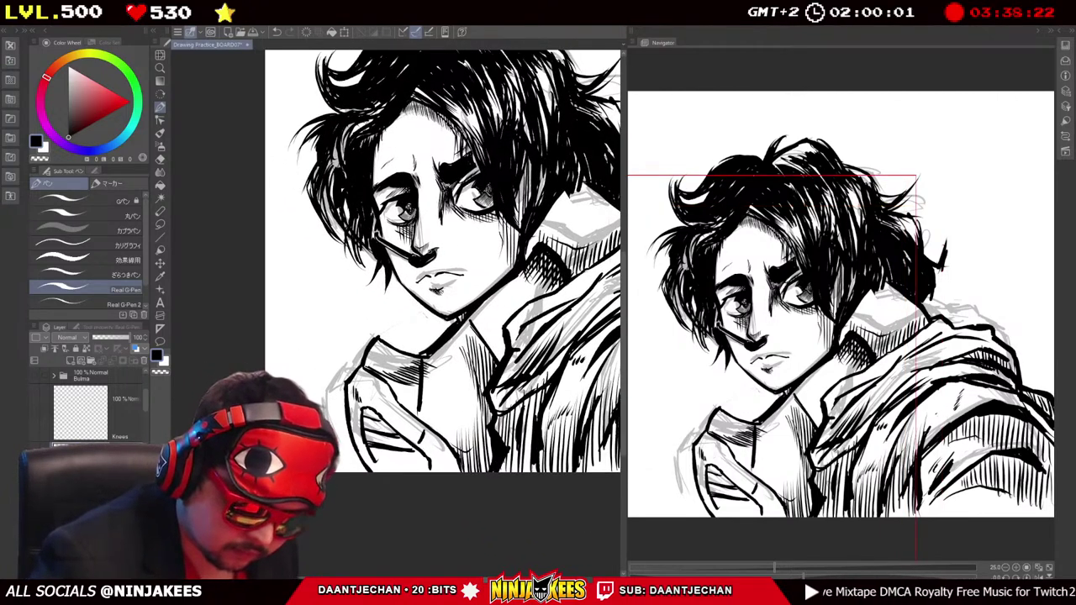
scroll(452, 246, up, 1)
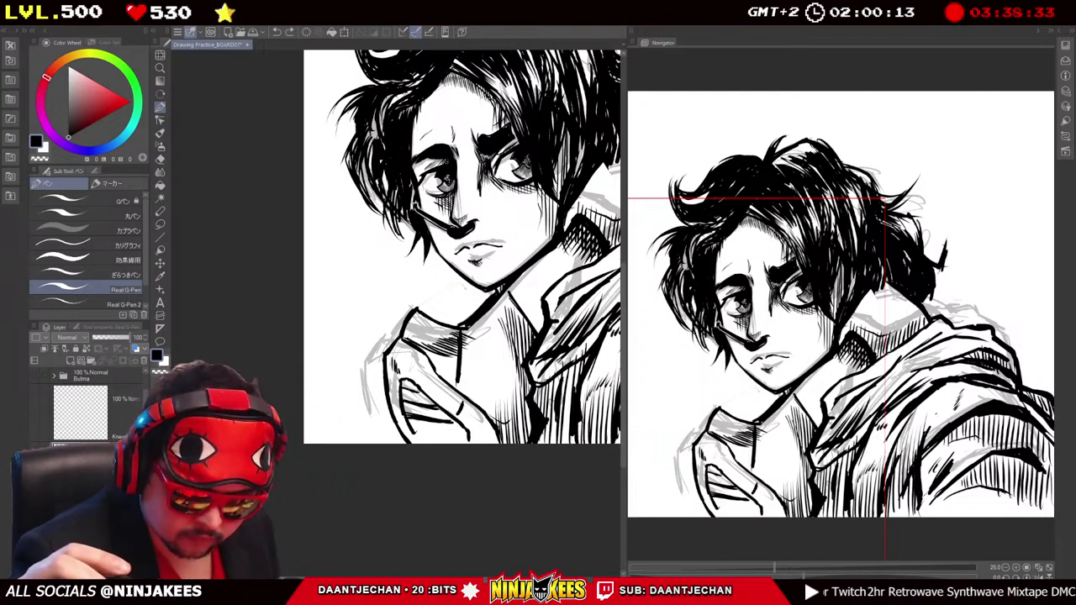
Refine the fine ink lines around the brows and eyes with the Real G-Pen.
scroll(462, 252, up, 2)
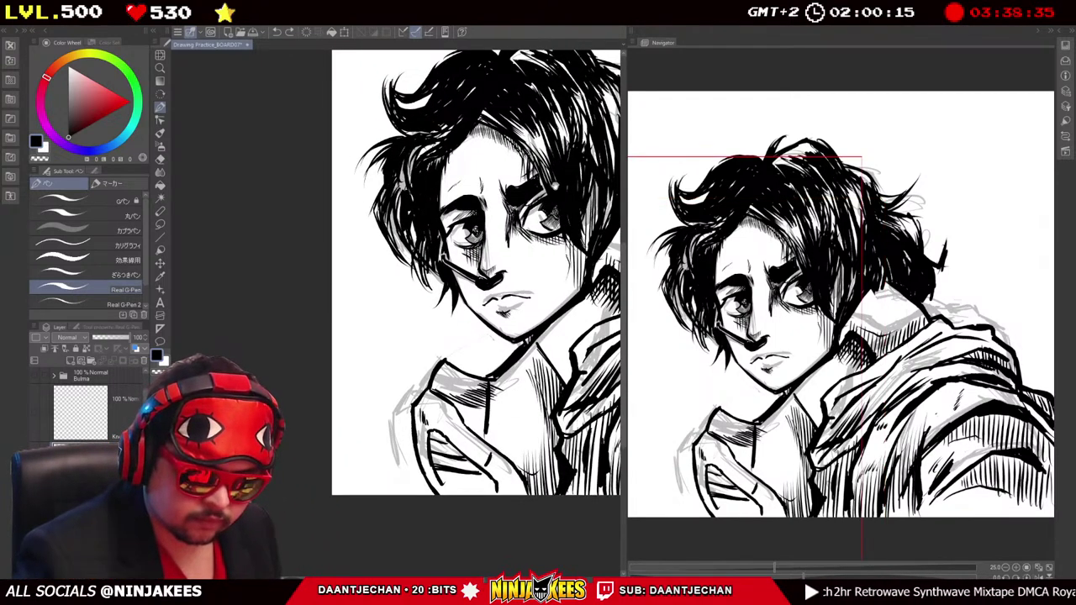
scroll(476, 272, down, 1)
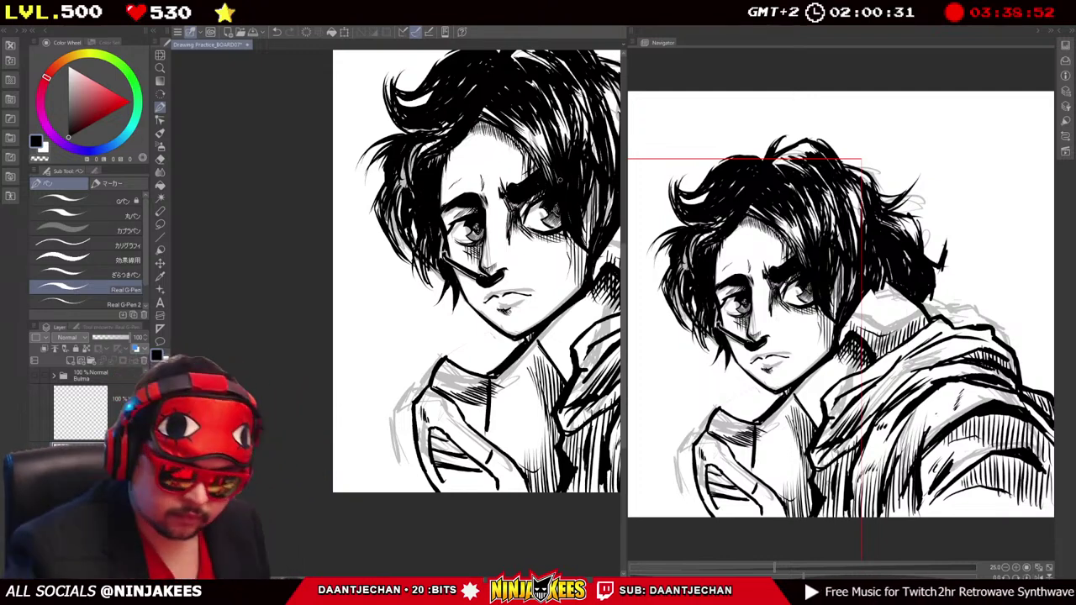
drag(477, 269, 499, 243)
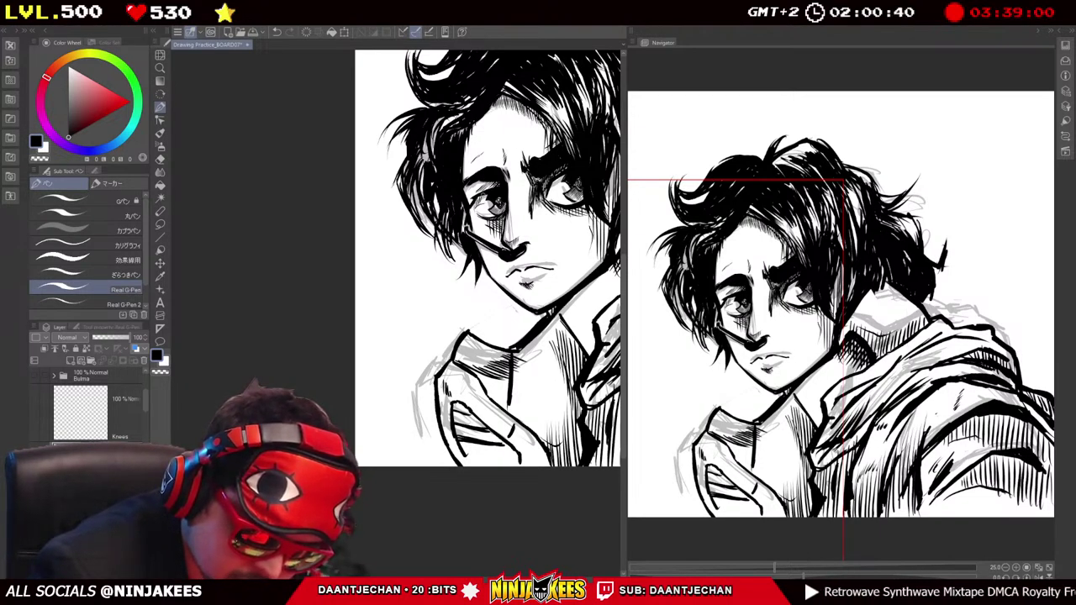
key(ctrl+minus)
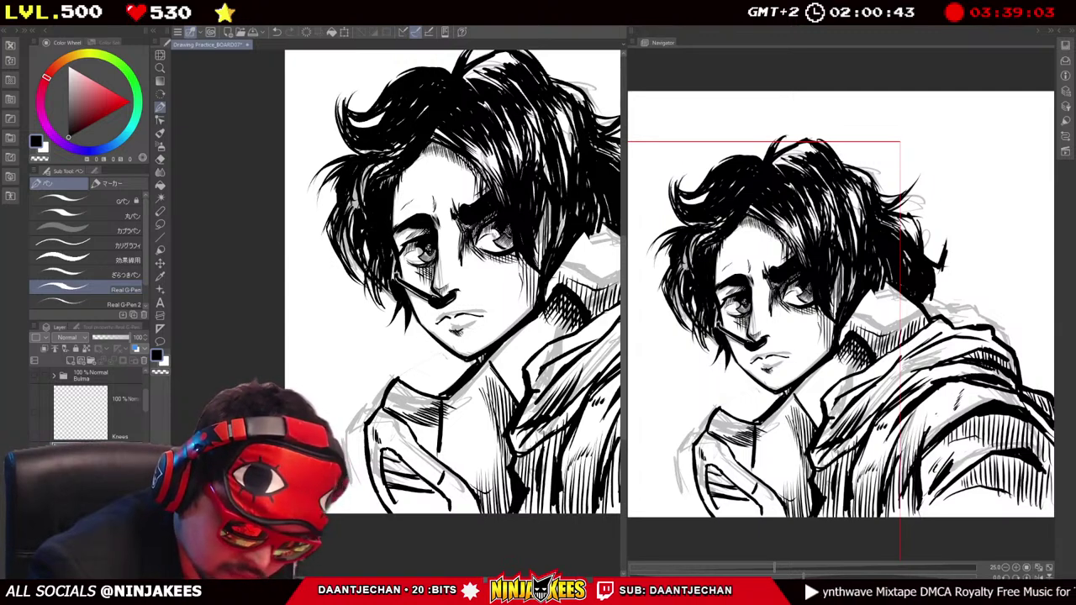
Clean up the ink around the face with the hard eraser and hide the grey sketch beneath the line art.
key(e)
scroll(452, 282, left, 2)
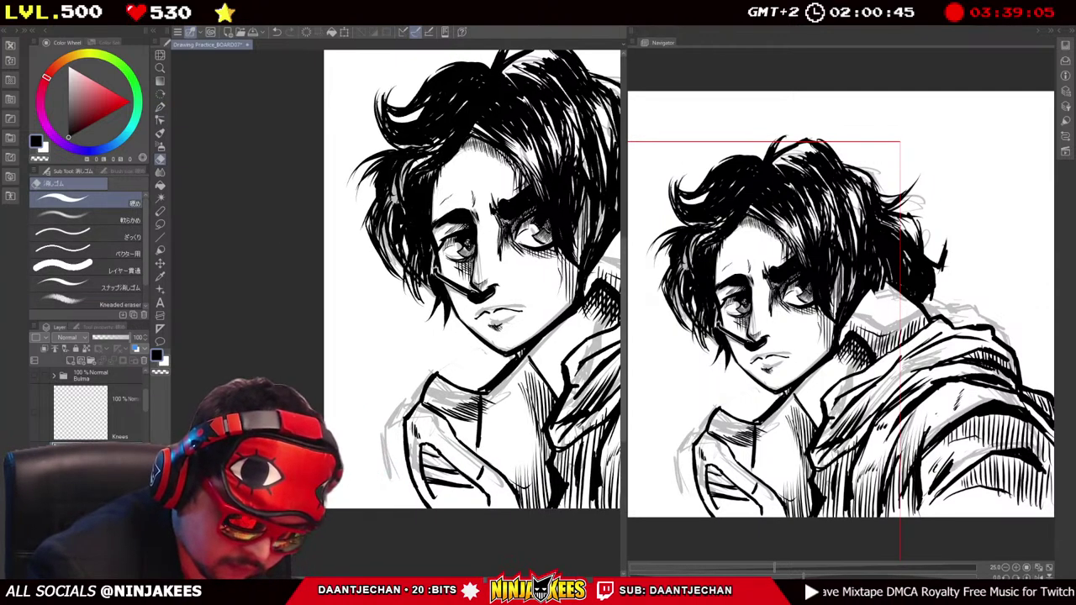
scroll(452, 281, right, 3)
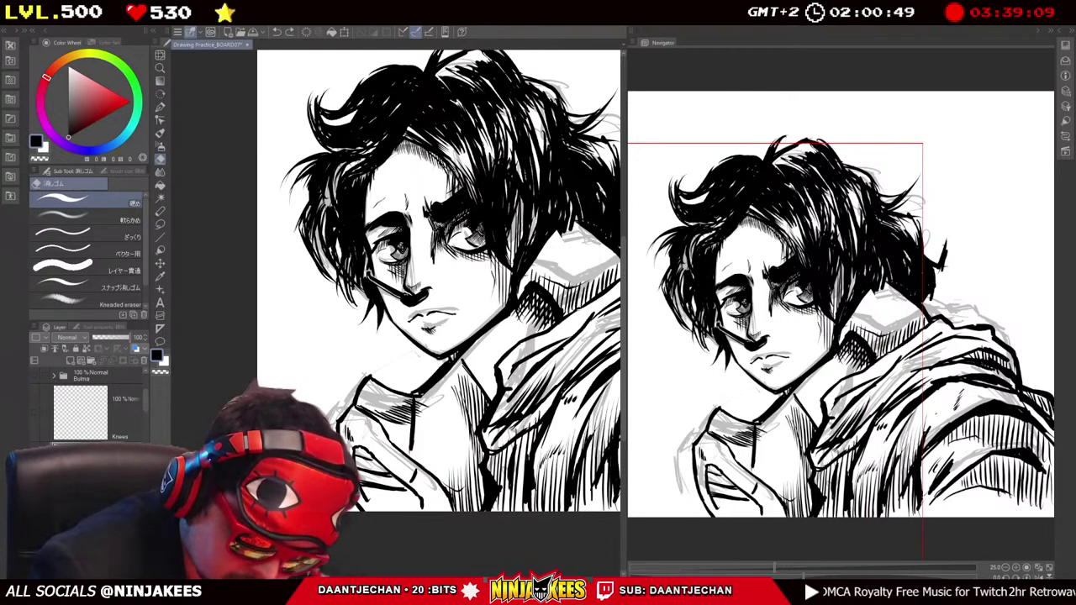
scroll(452, 282, up, 2)
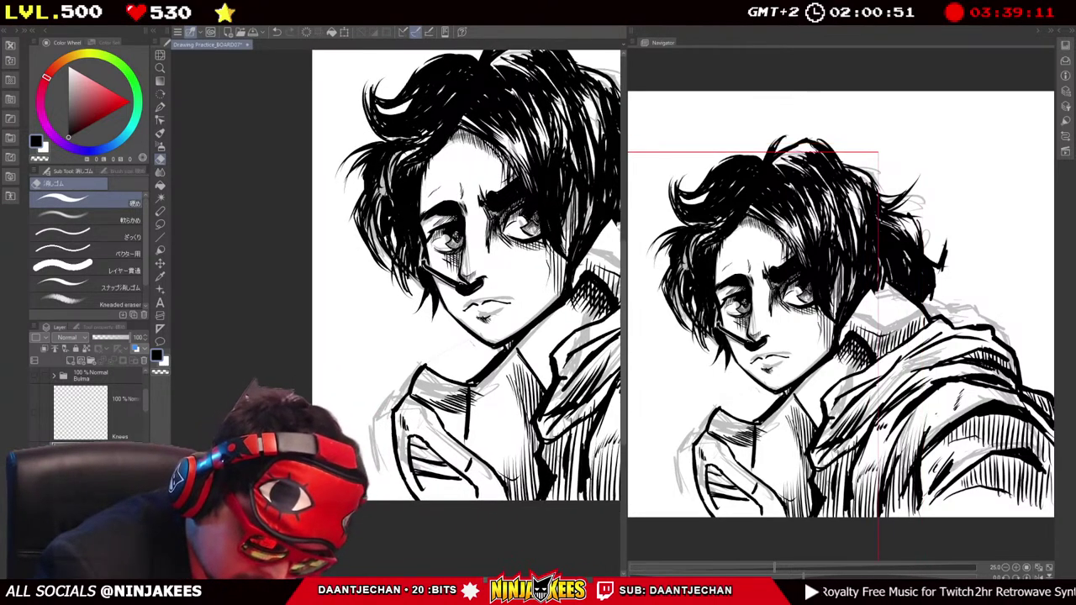
scroll(452, 281, down, 2)
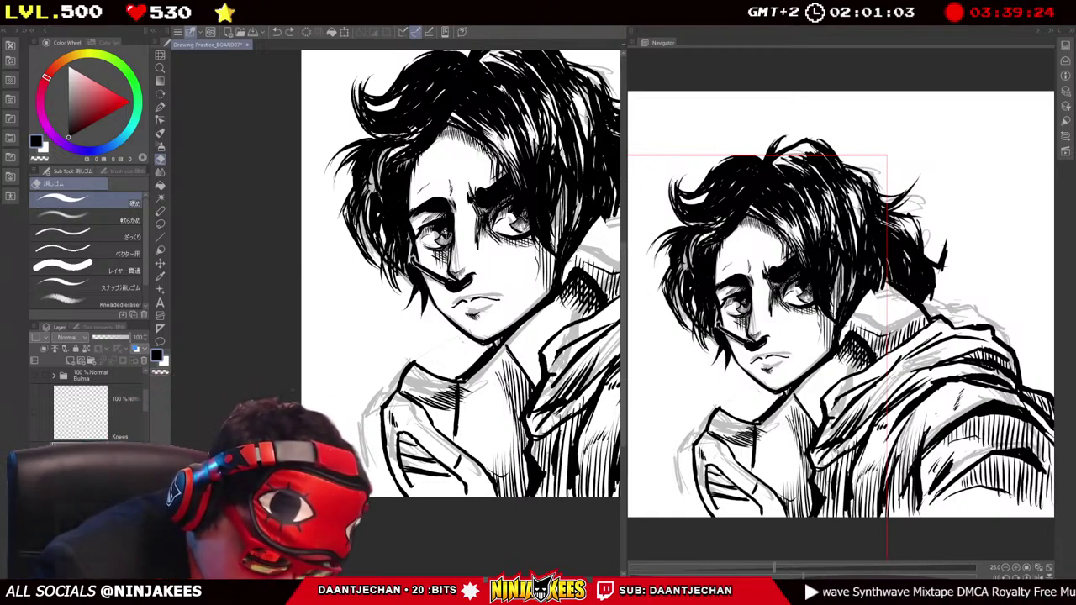
scroll(453, 277, up, 1)
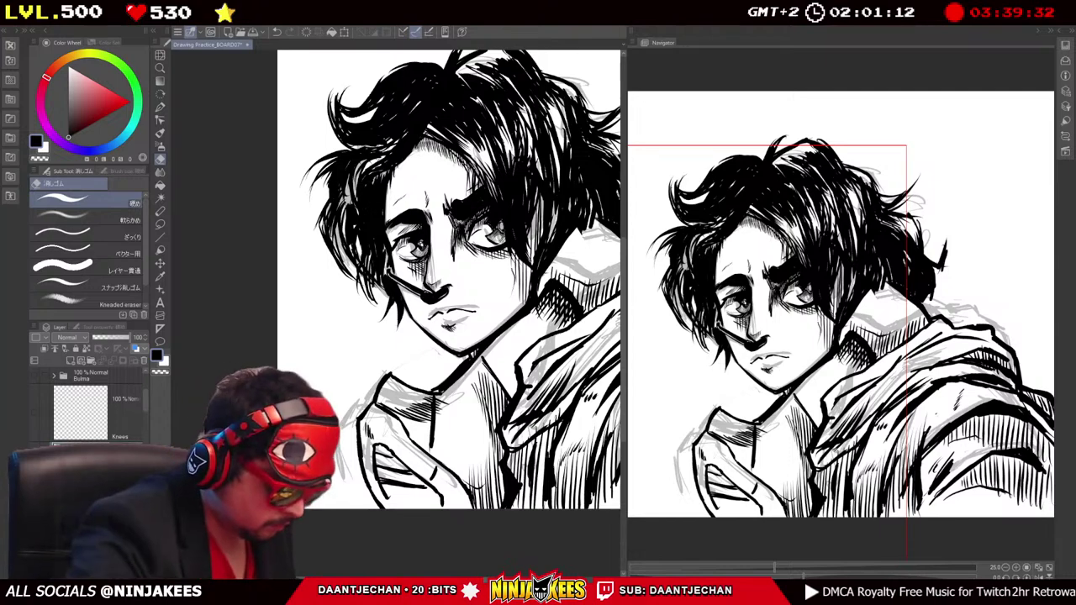
scroll(395, 303, down, 1)
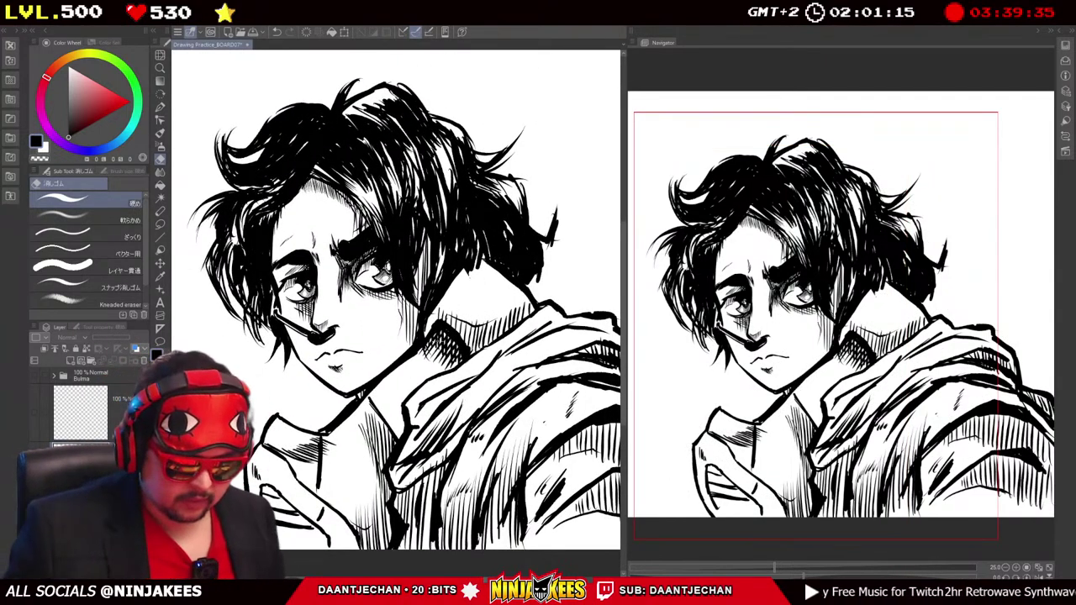
Thicken the dark stripes inside the raised hand with the Real G-Pen.
key(p)
scroll(395, 303, up, 1)
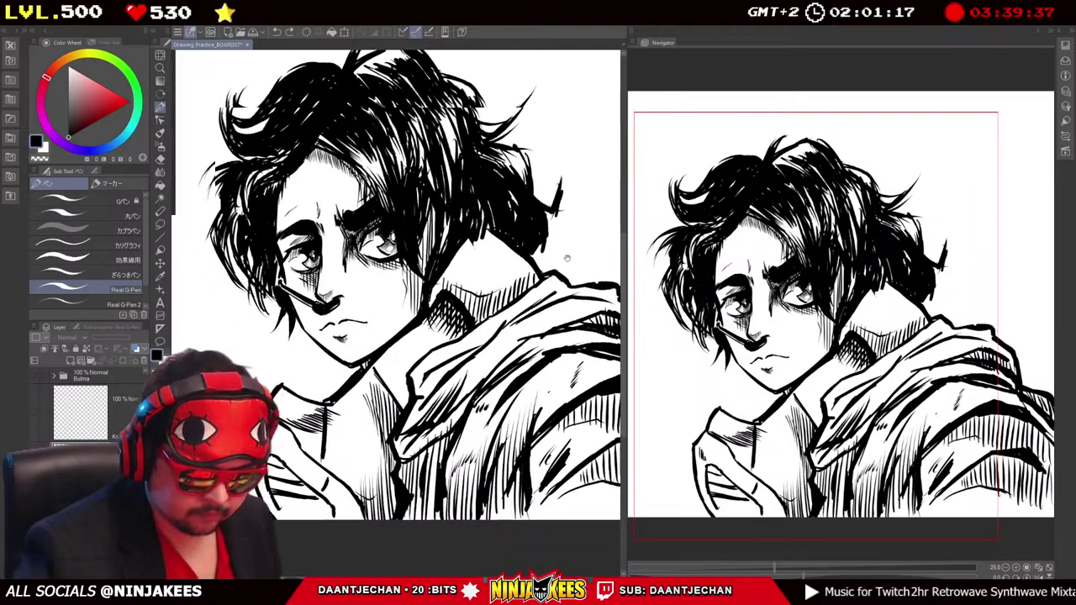
scroll(395, 302, down, 2)
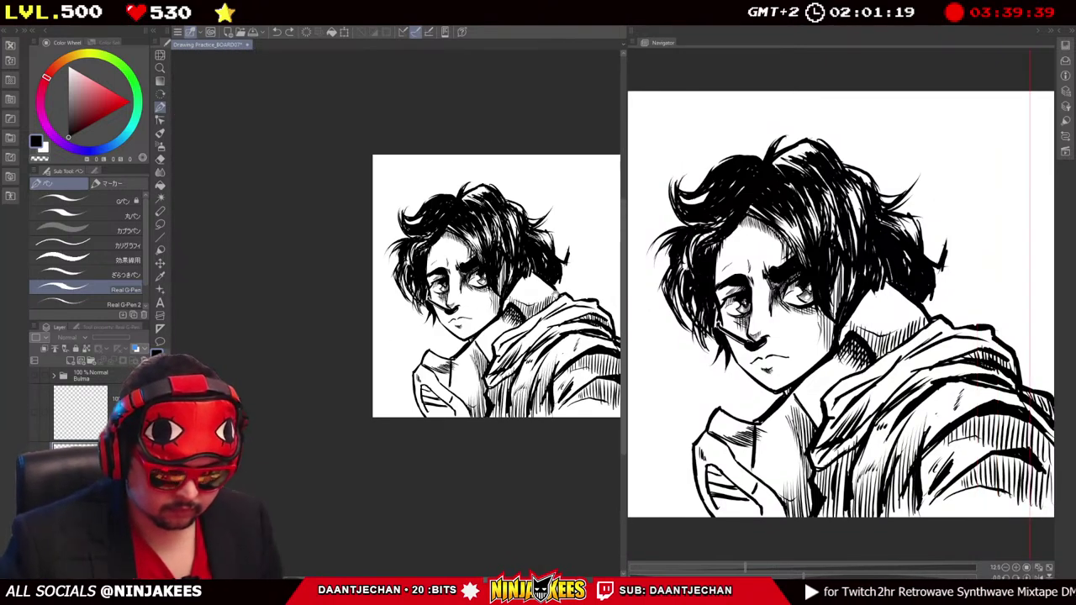
drag(533, 223, 504, 238)
drag(448, 265, 490, 253)
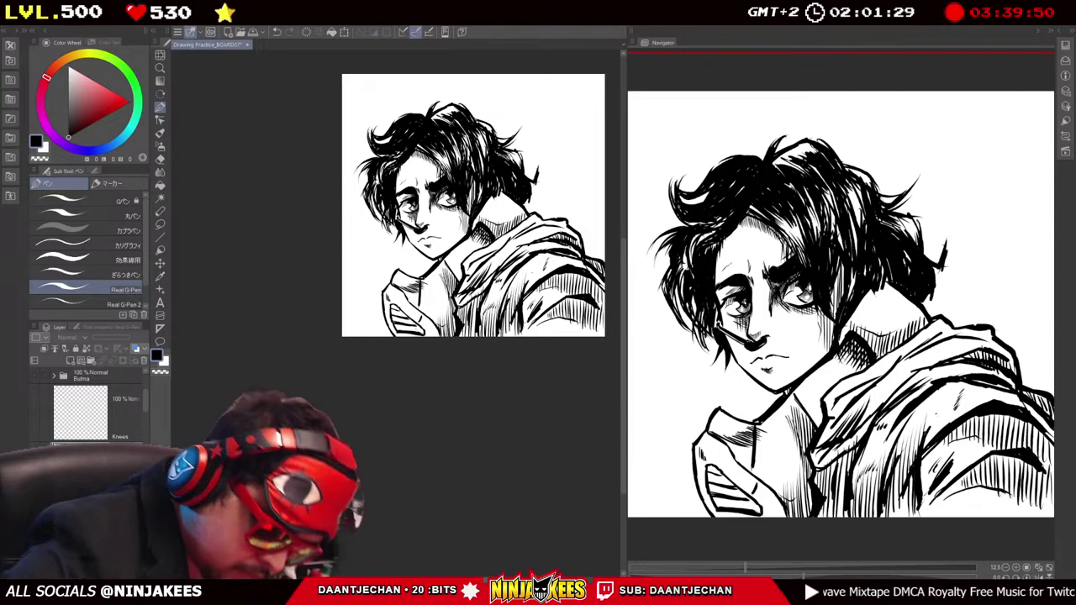
Hatch the shadow along the lower edge of the jacket sleeve beneath its dark fold.
drag(584, 230, 505, 217)
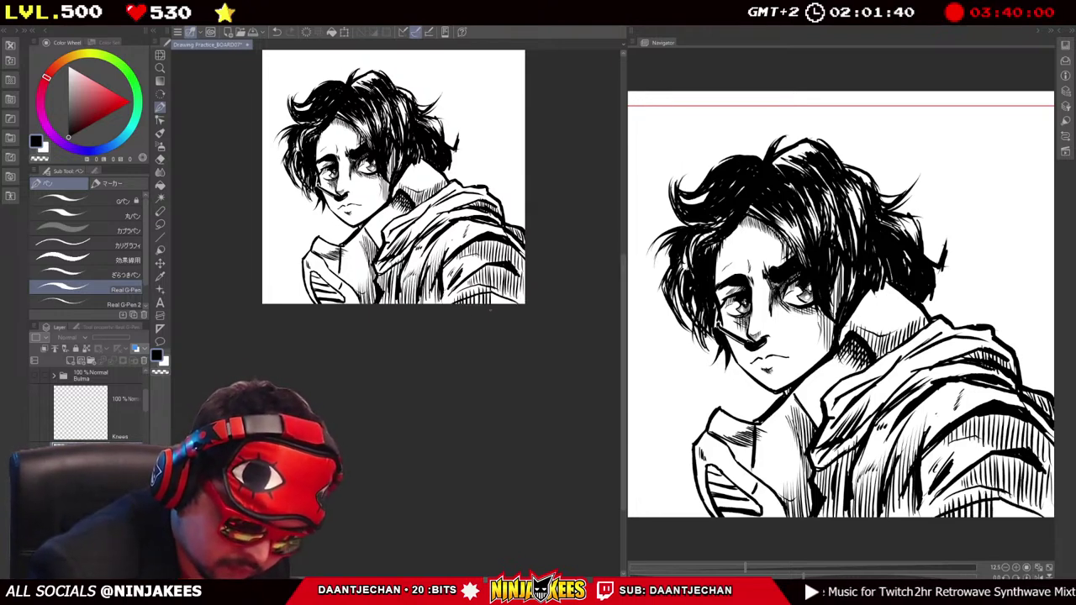
drag(501, 281, 505, 304)
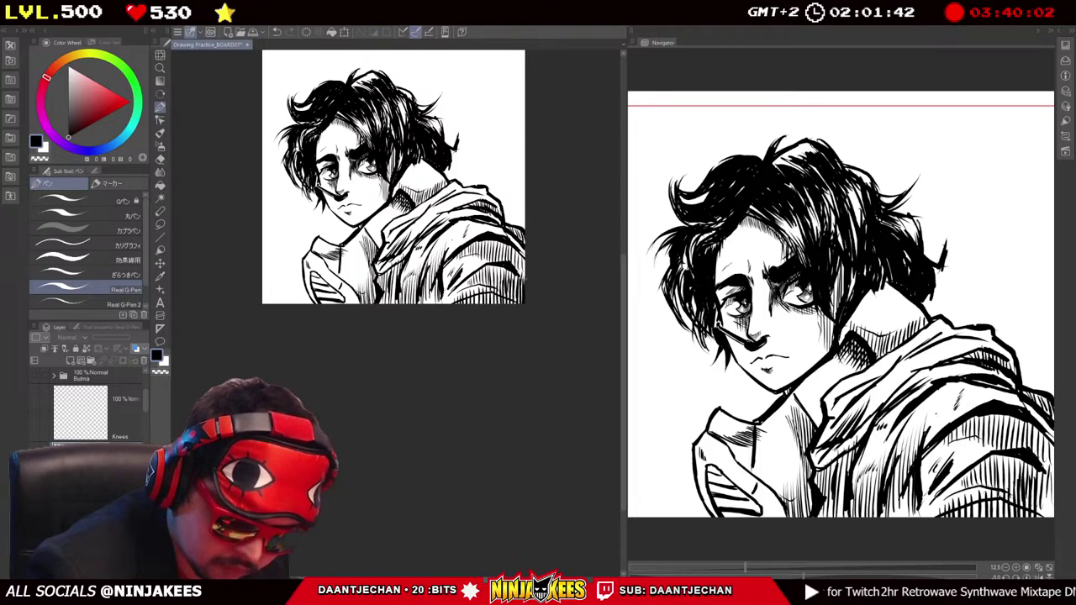
drag(395, 177, 361, 161)
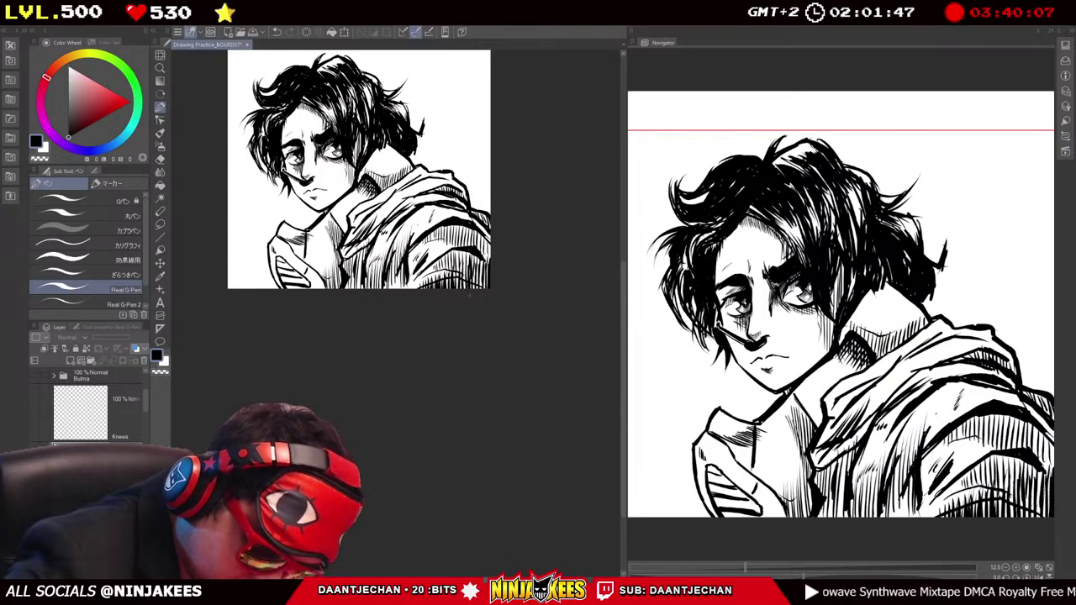
drag(494, 270, 465, 230)
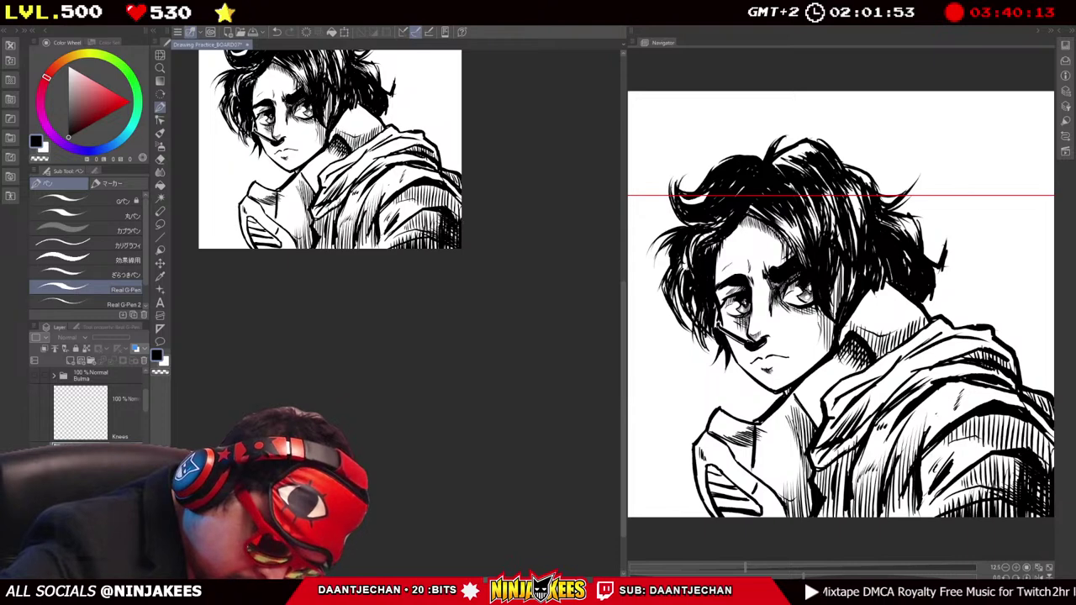
Deepen the lower sleeve's shadow with dense crosshatching toward the corner of the canvas.
drag(370, 92, 386, 83)
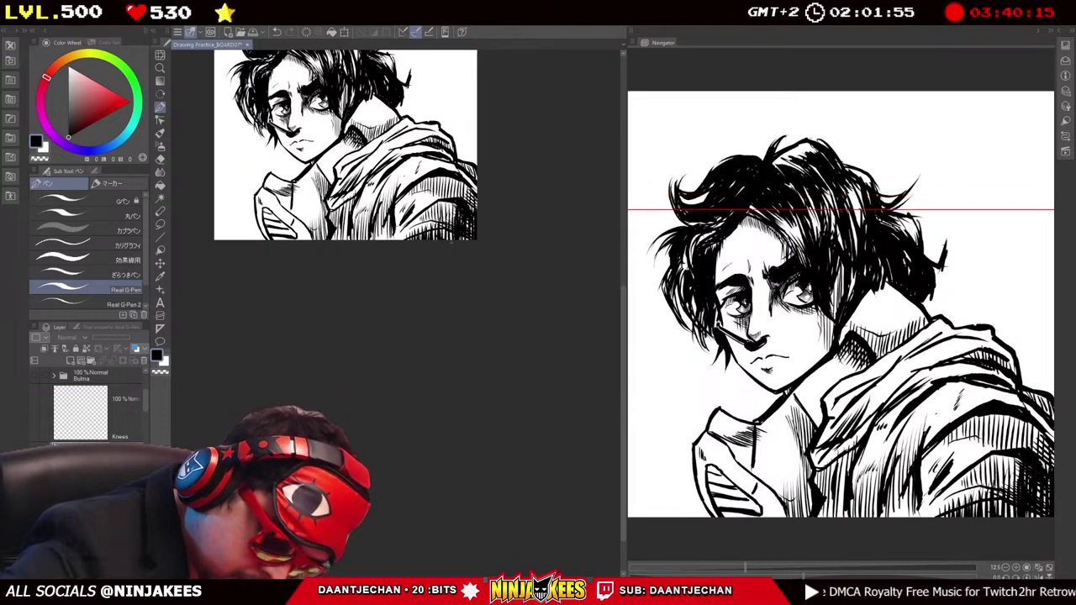
drag(344, 143, 418, 154)
scroll(417, 160, up, 2)
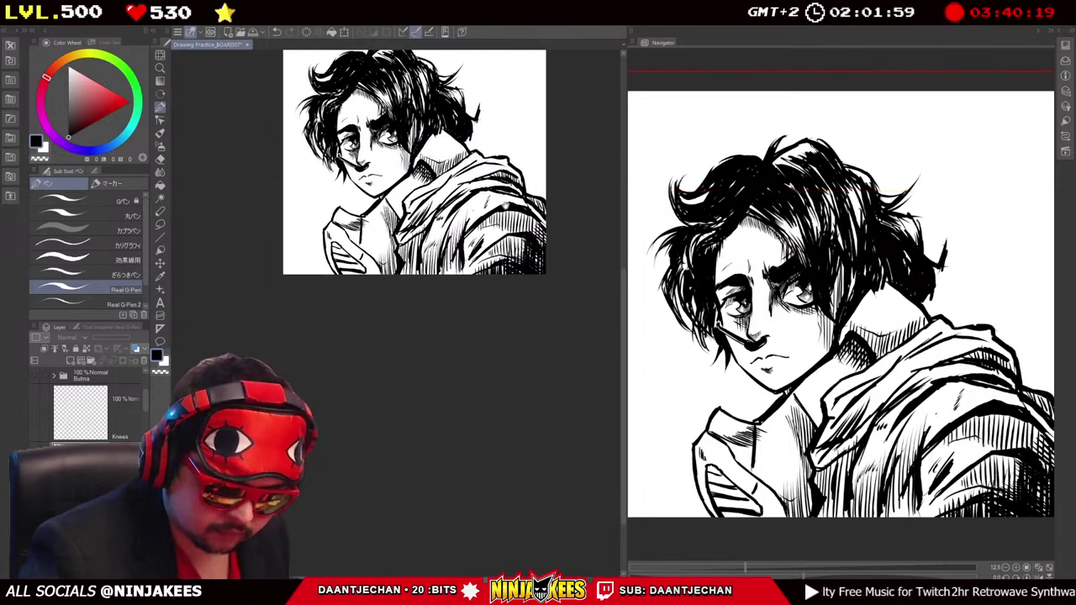
drag(416, 160, 516, 132)
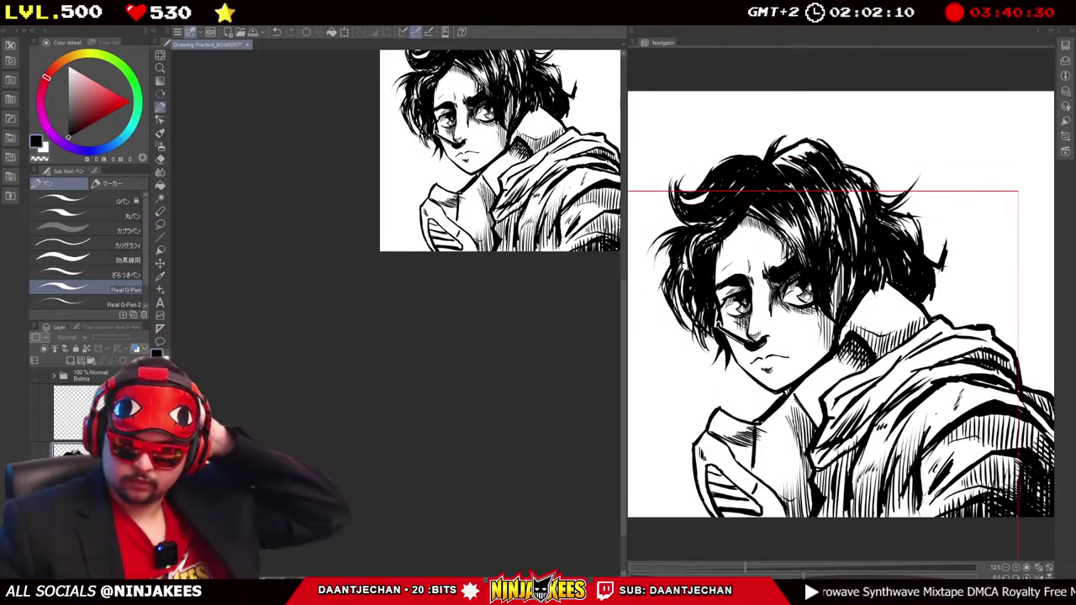
scroll(490, 238, down, 2)
drag(490, 238, 458, 235)
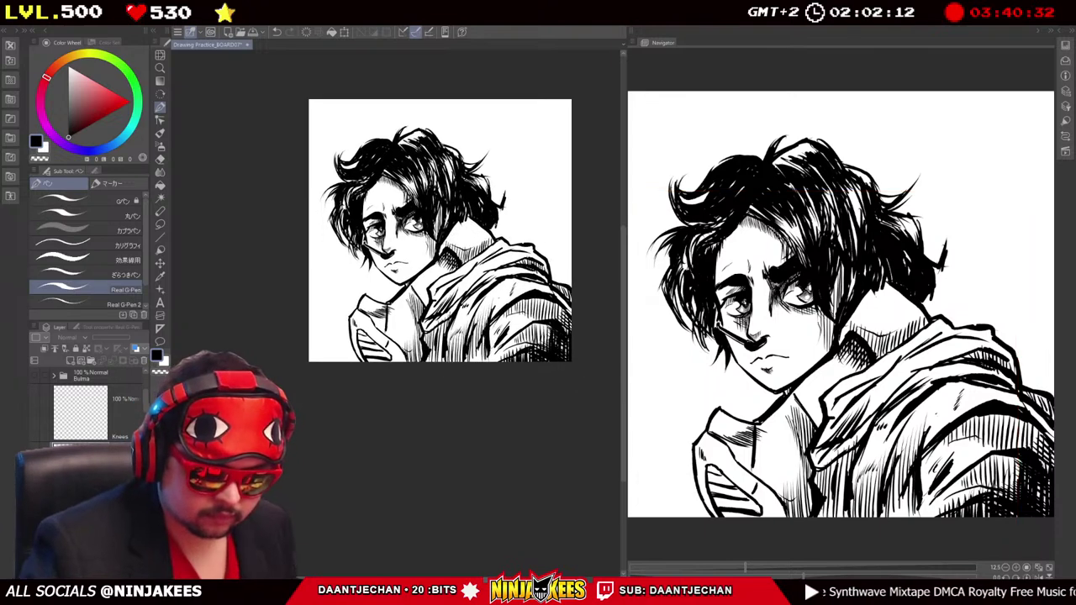
Add small contour marks to the raised hand and fine hatching to the lower chest.
scroll(517, 227, up, 2)
drag(395, 269, 436, 269)
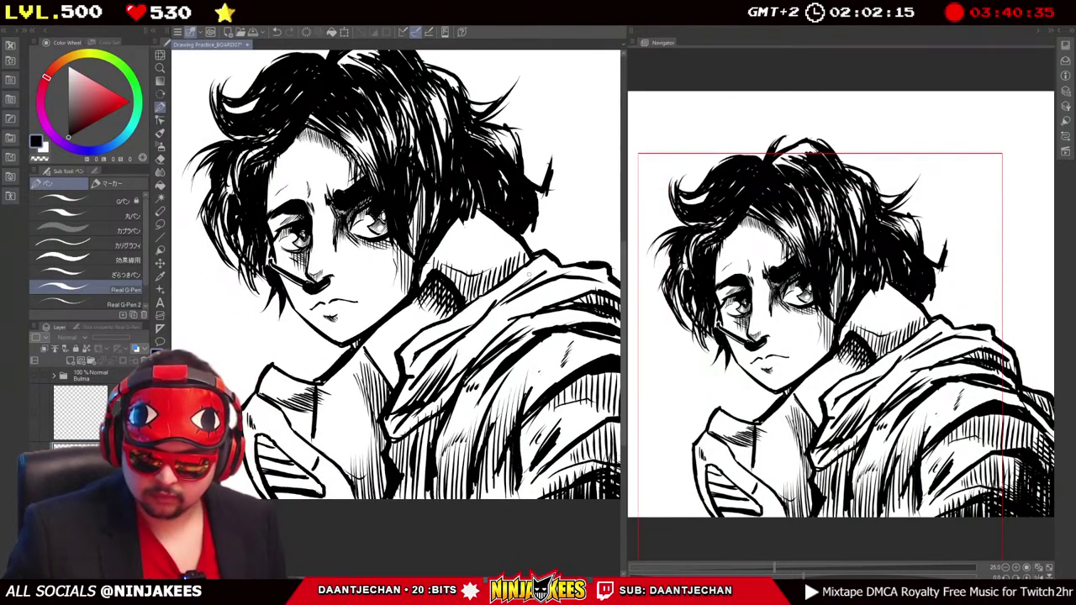
mouse_move(445, 157)
mouse_down()
mouse_move(460, 183)
mouse_move(448, 204)
mouse_up()
scroll(449, 196, up, 2)
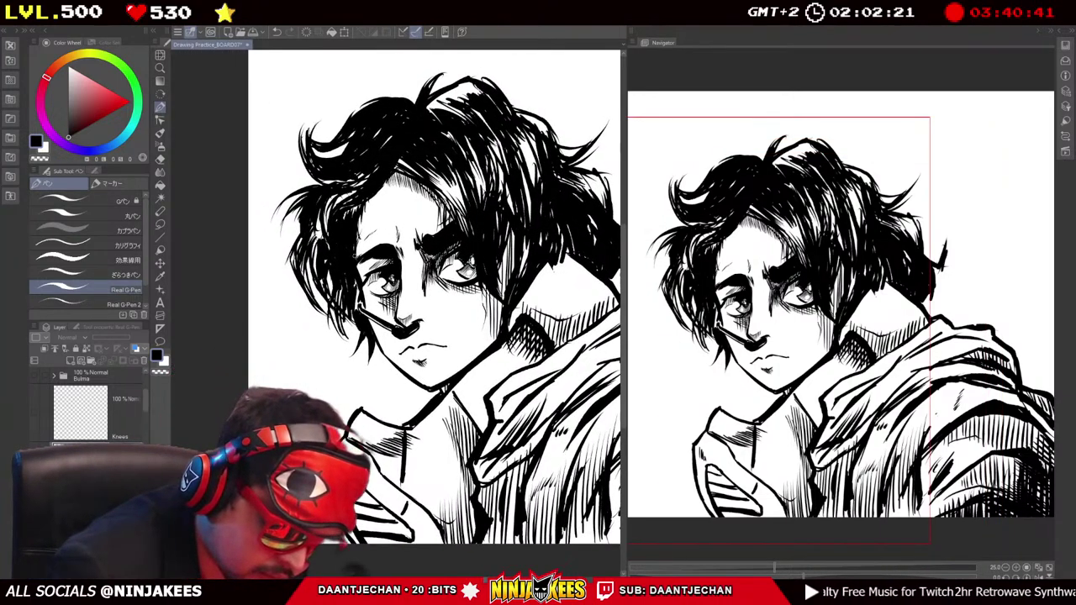
scroll(435, 297, up, 1)
drag(434, 296, 418, 281)
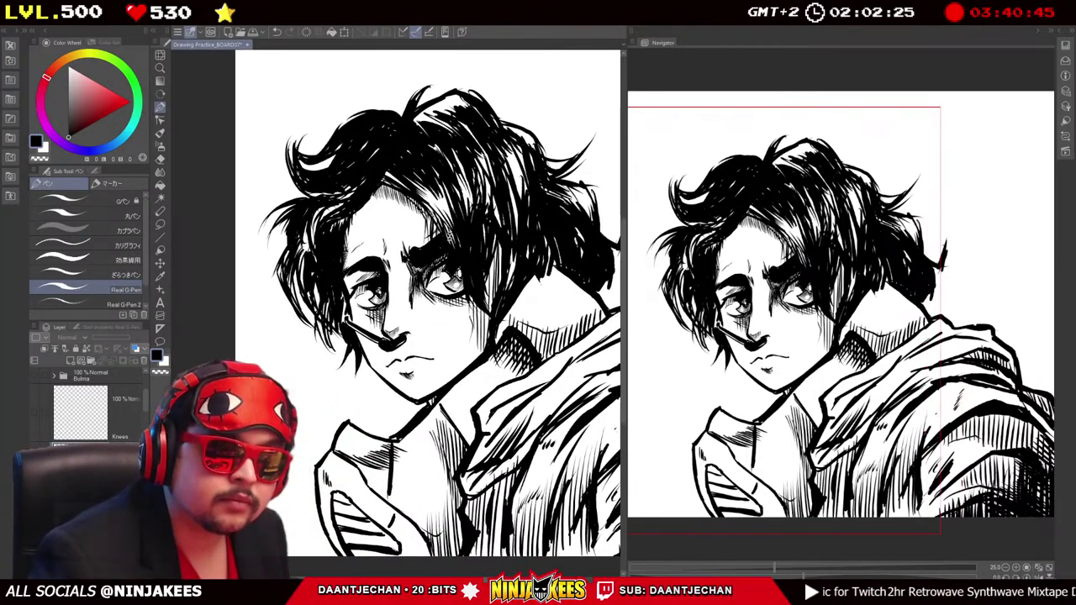
scroll(443, 252, up, 2)
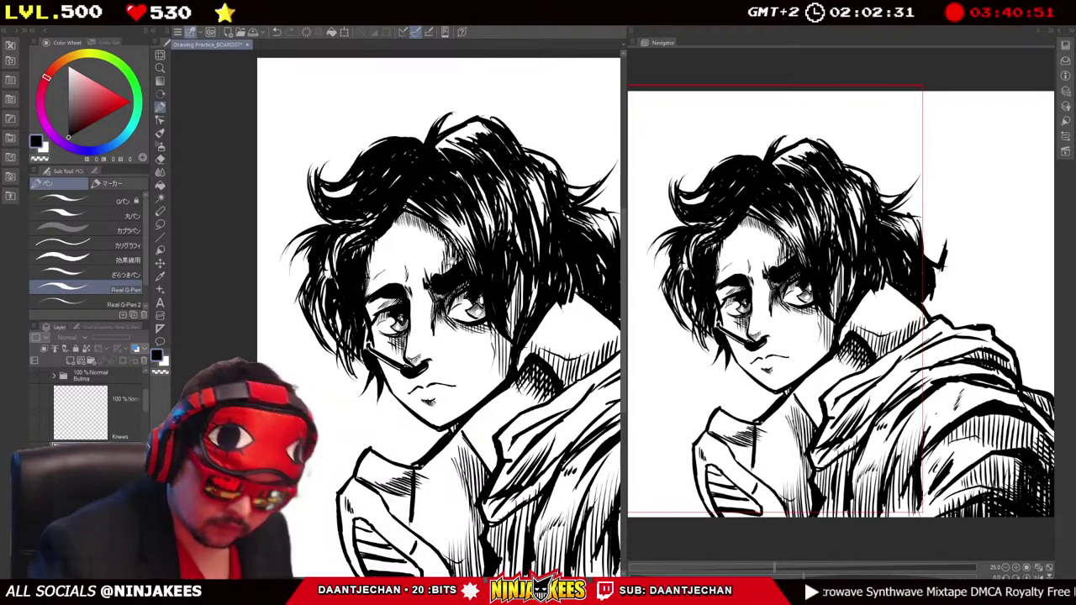
drag(437, 336, 378, 265)
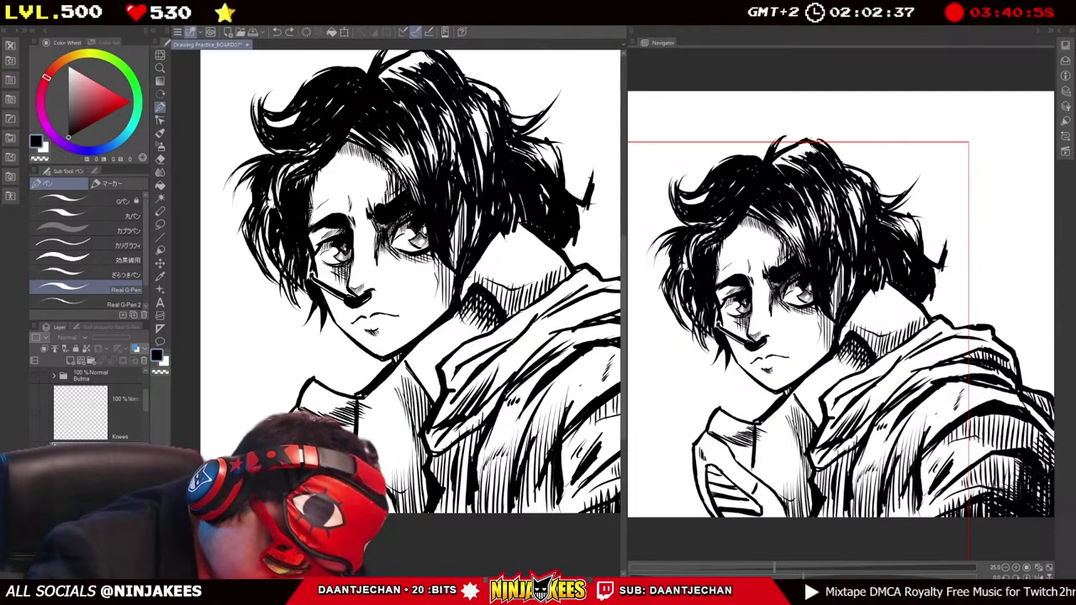
key(ctrl+plus)
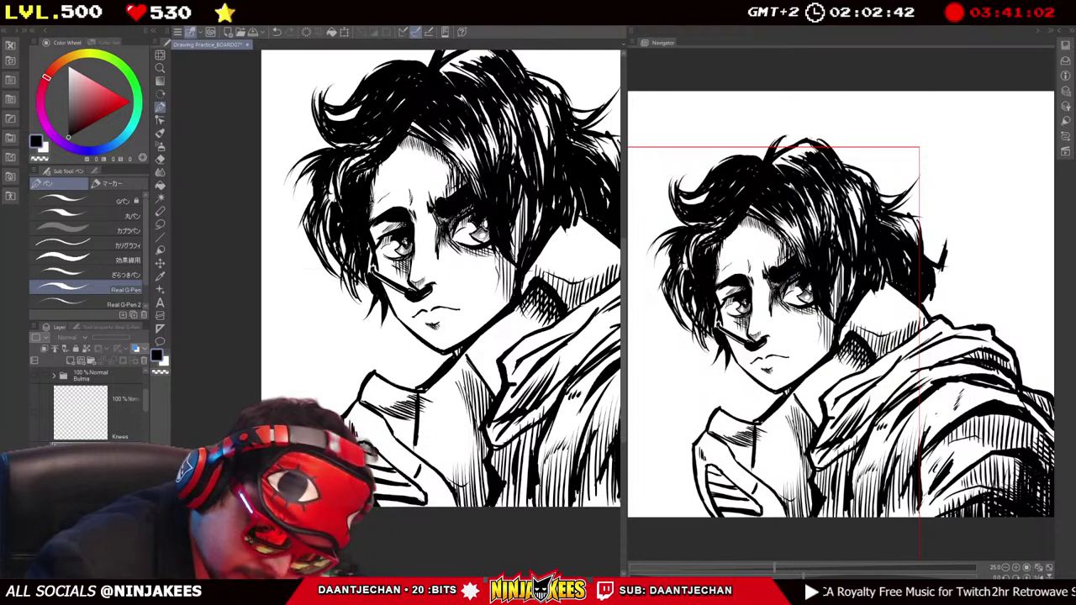
drag(412, 278, 355, 260)
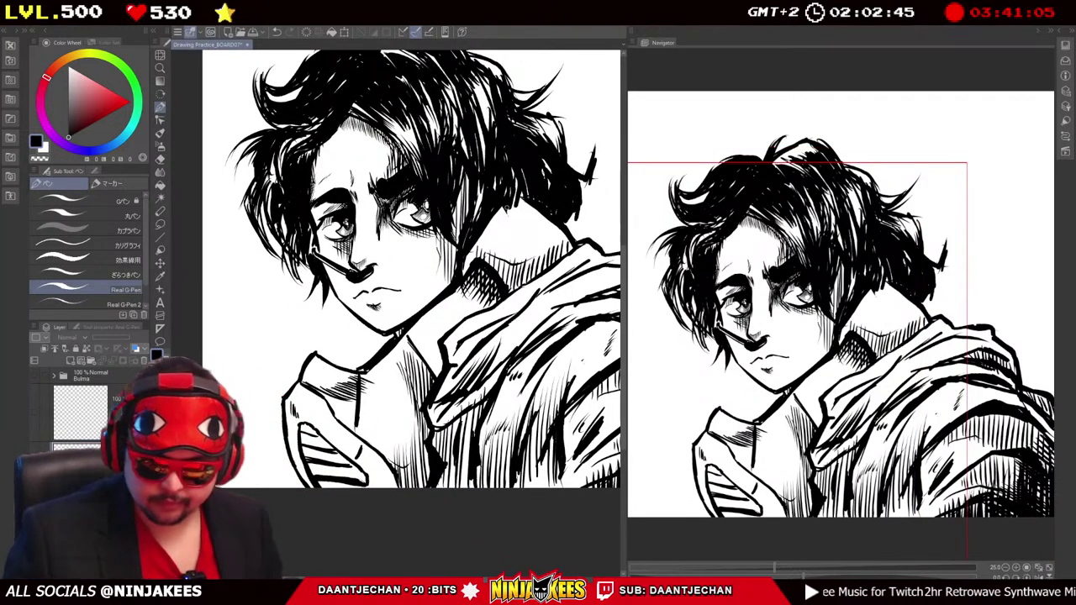
Examine the inked face, raised hand, collar and jacket folds up close for lines that still need cleanup.
key(ctrl+plus)
key(e)
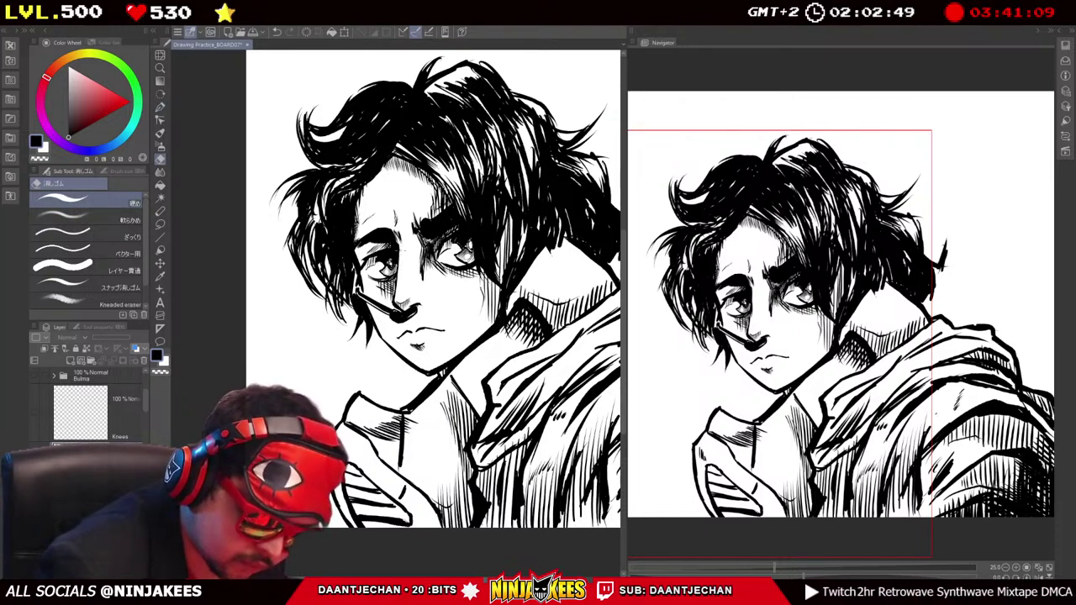
drag(420, 294, 415, 248)
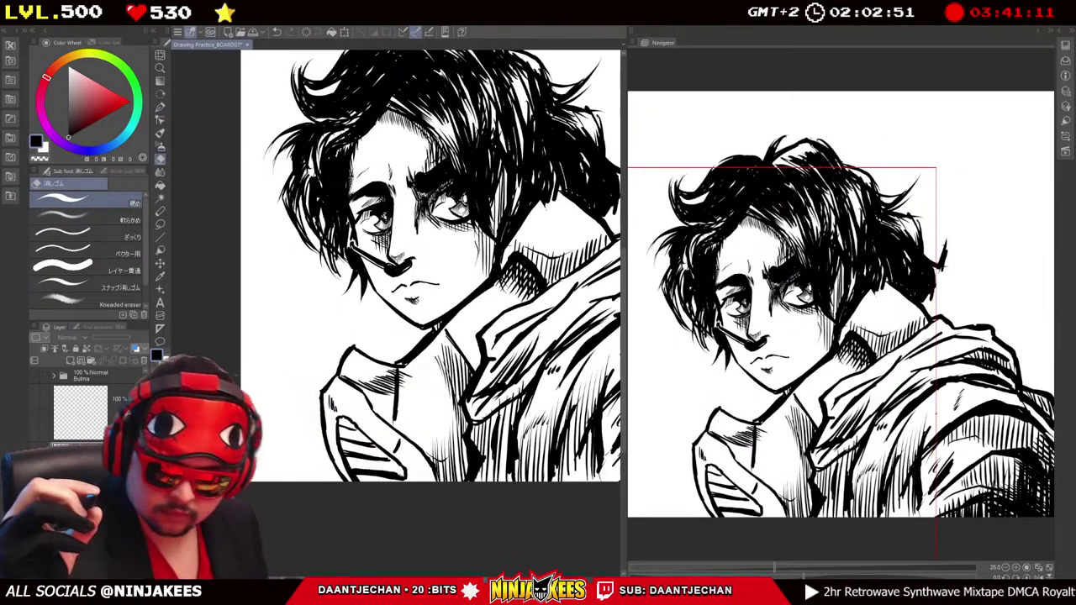
key(ctrl+plus)
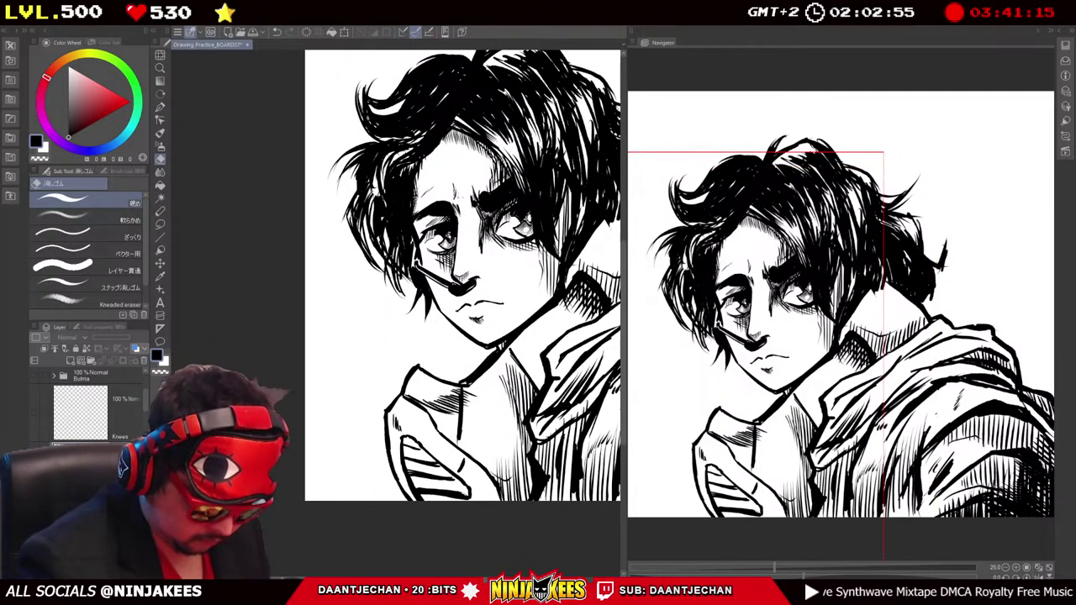
key(p)
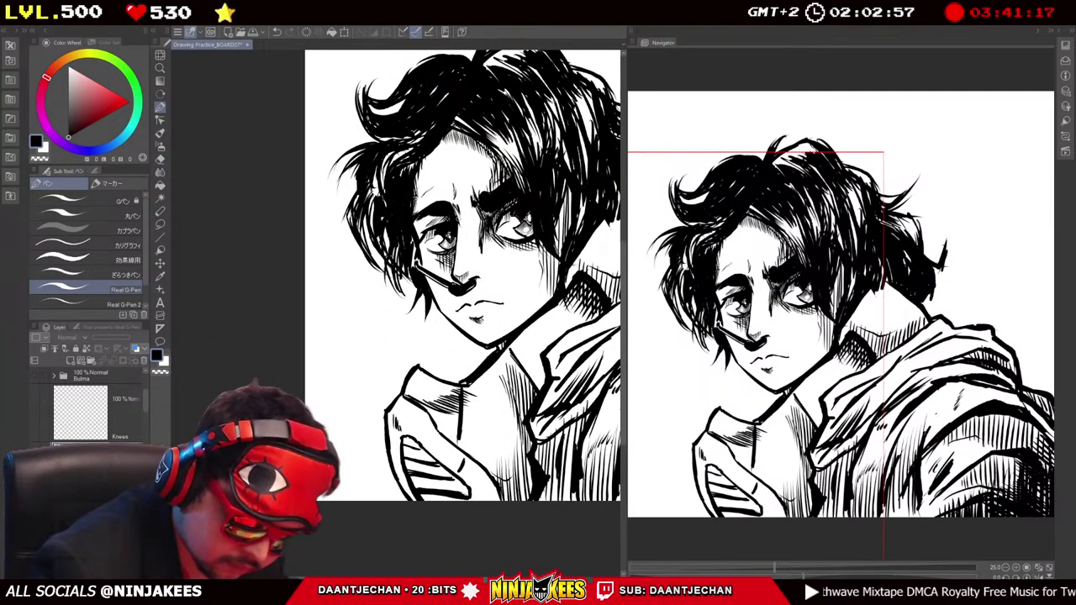
scroll(462, 278, down, 2)
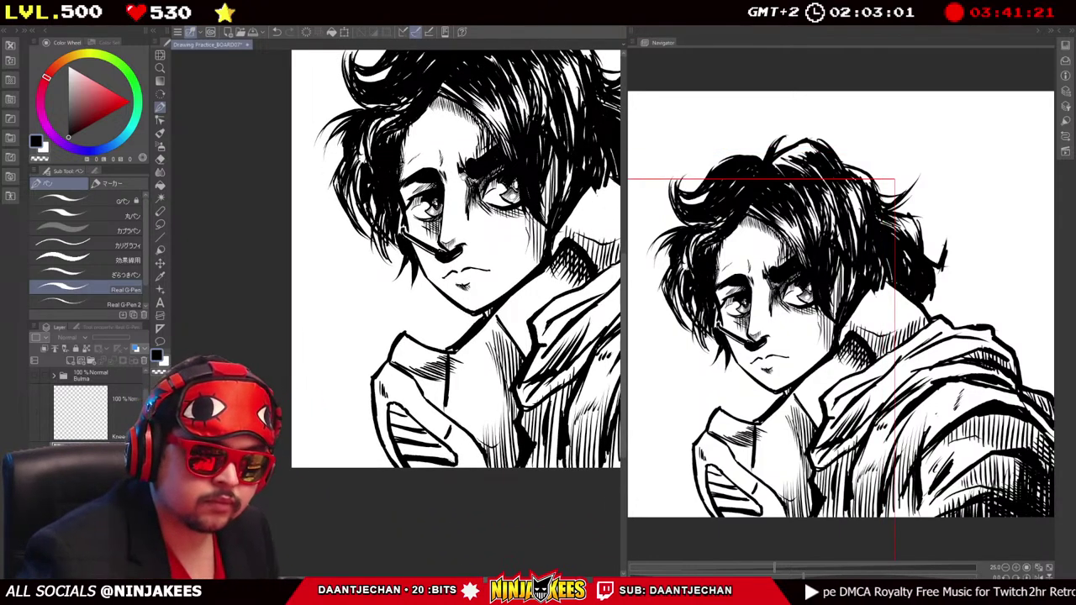
scroll(463, 277, up, 2)
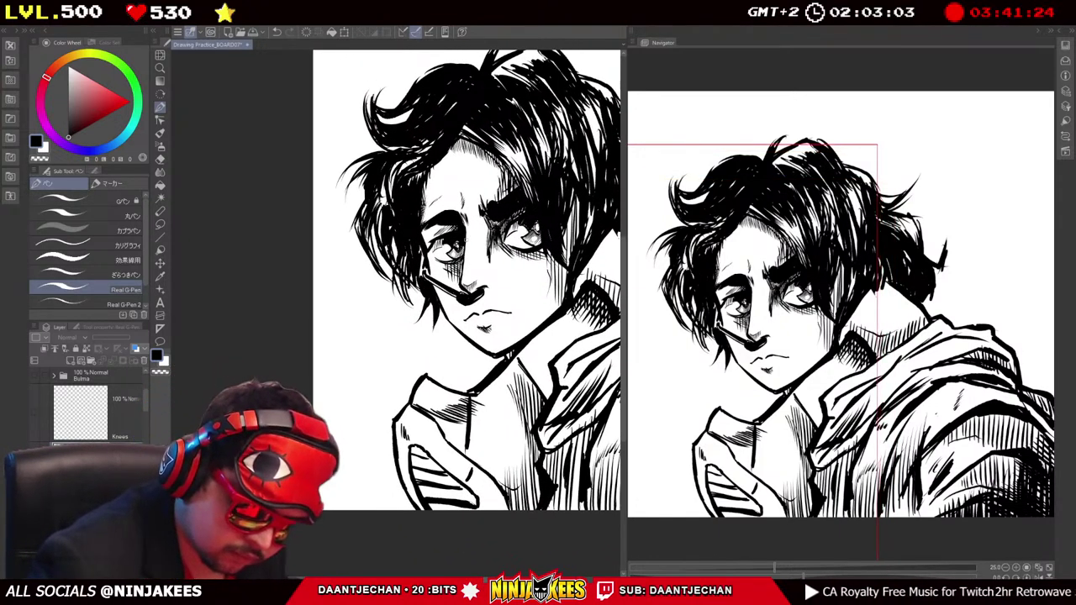
key(e)
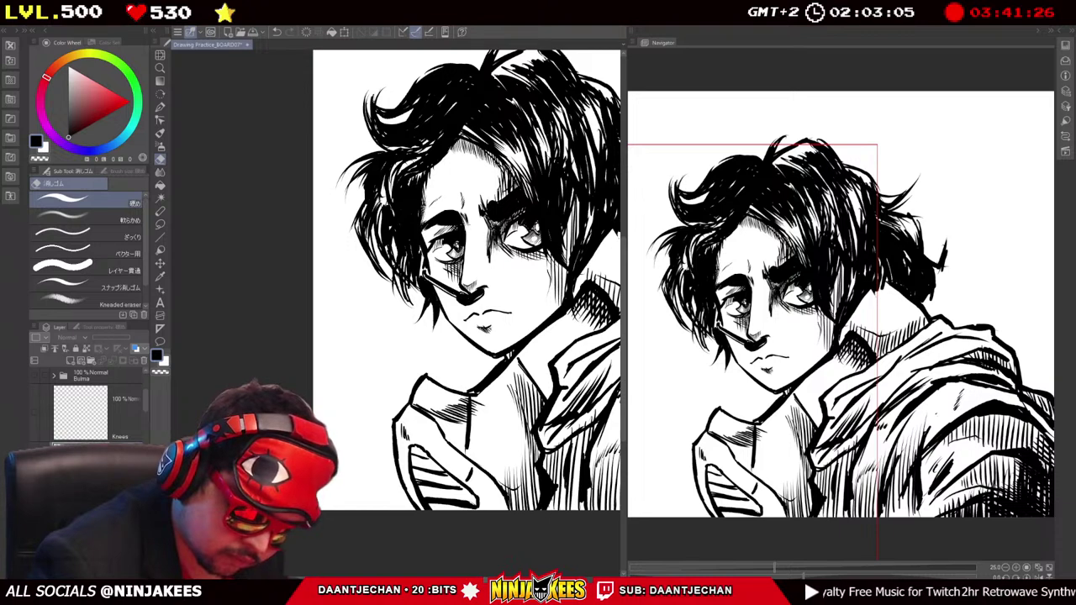
scroll(462, 278, down, 1)
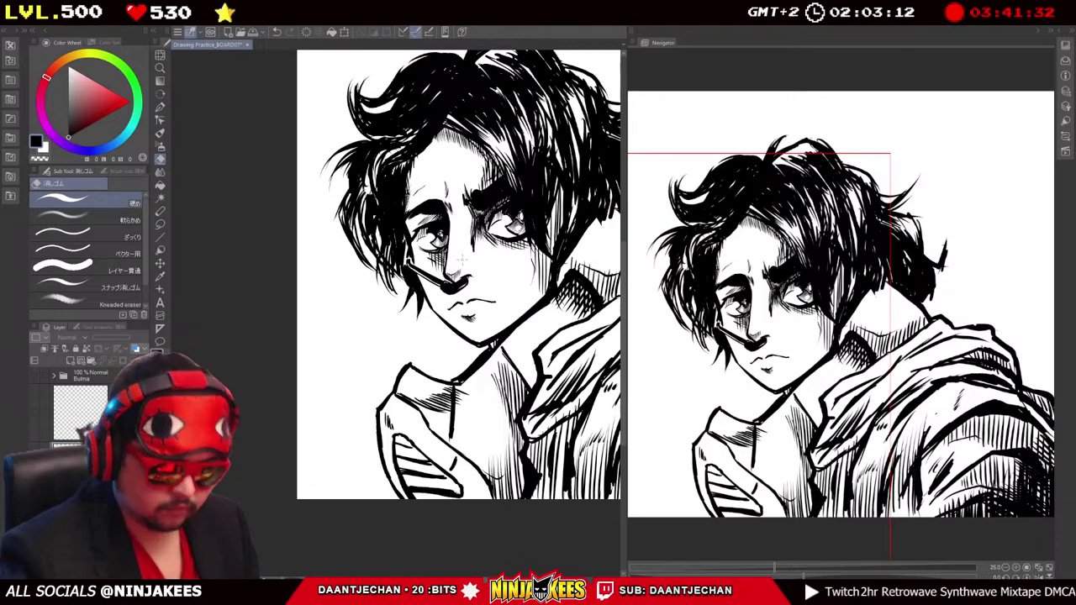
key(p)
scroll(463, 278, up, 1)
drag(509, 271, 517, 243)
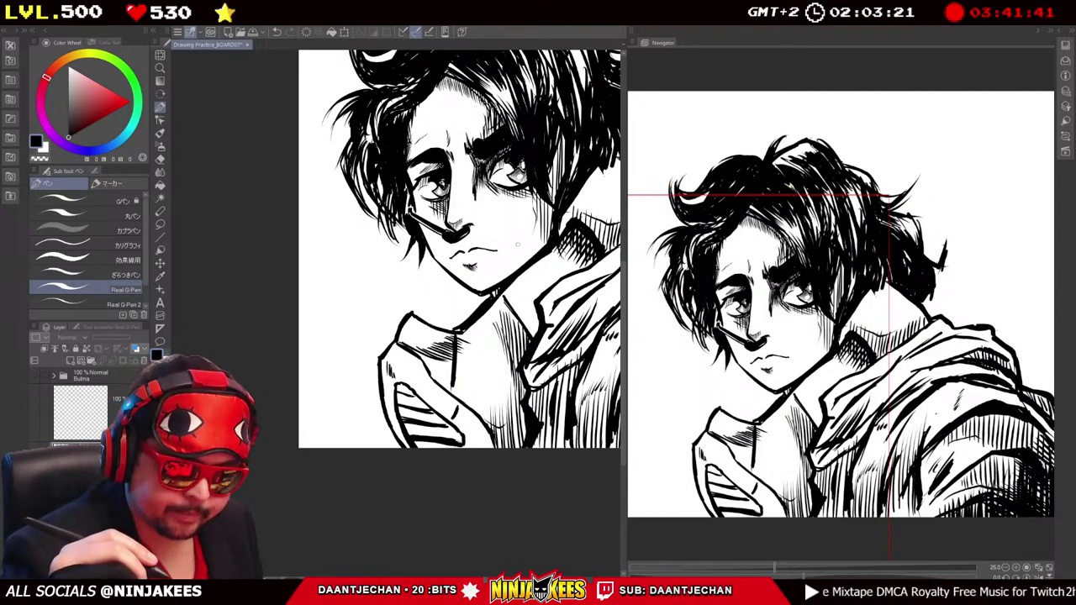
drag(518, 244, 514, 271)
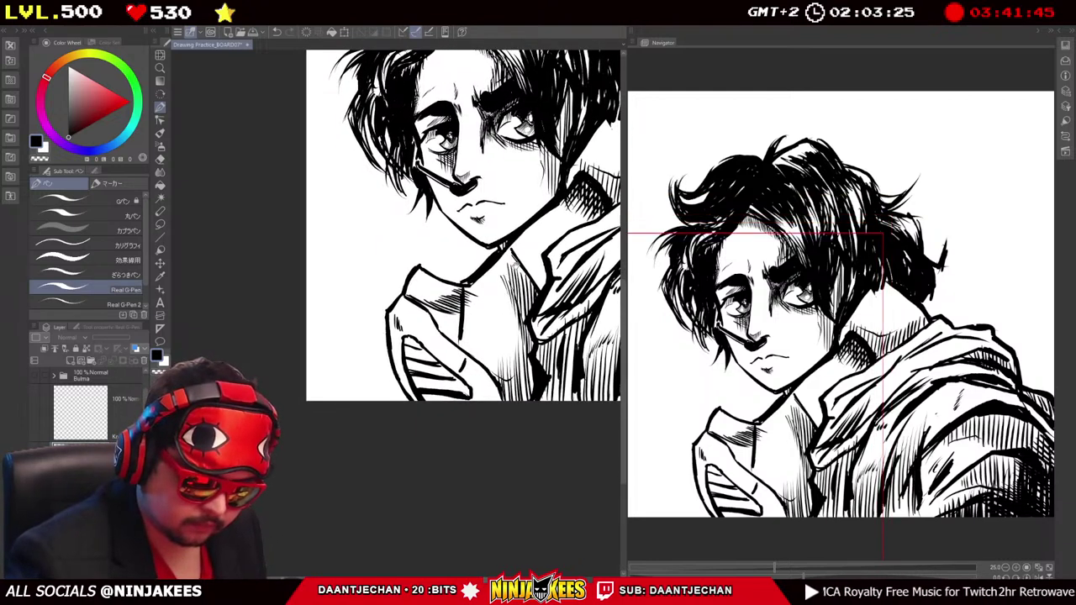
key(e)
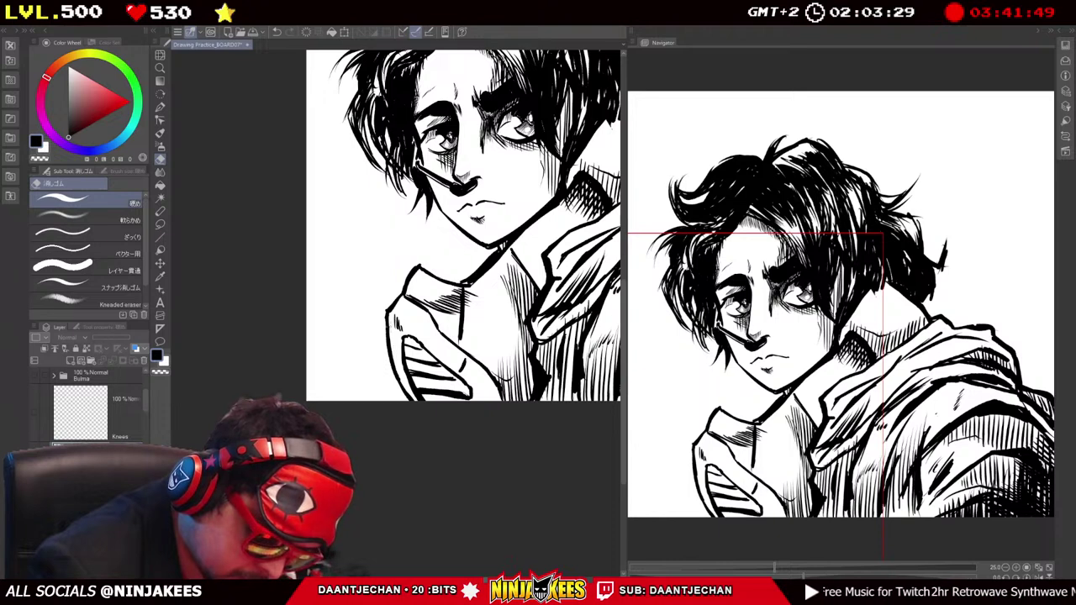
scroll(400, 301, up, 2)
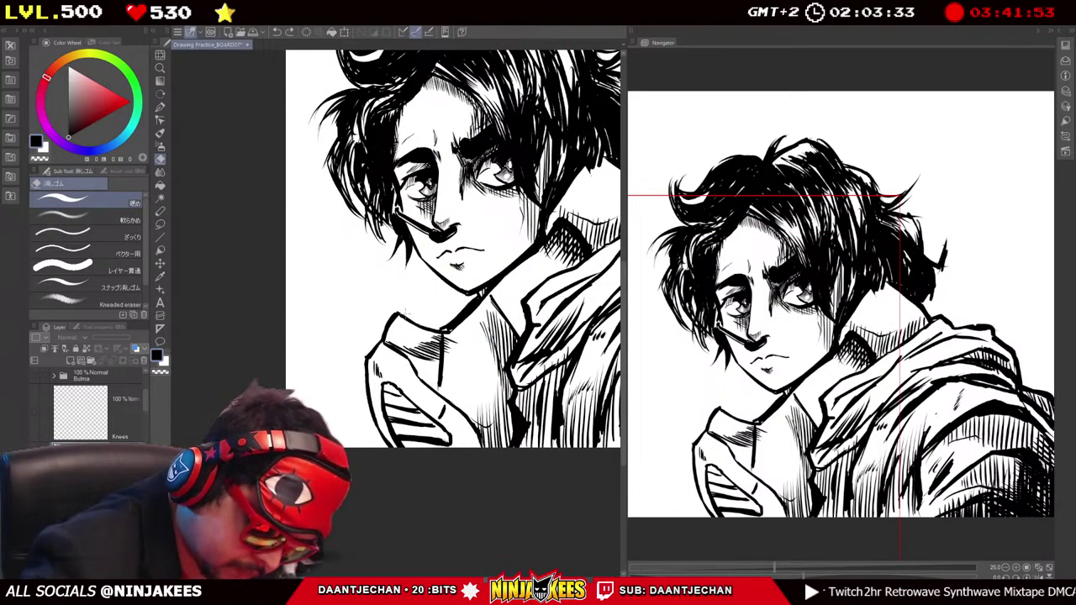
scroll(433, 243, down, 1)
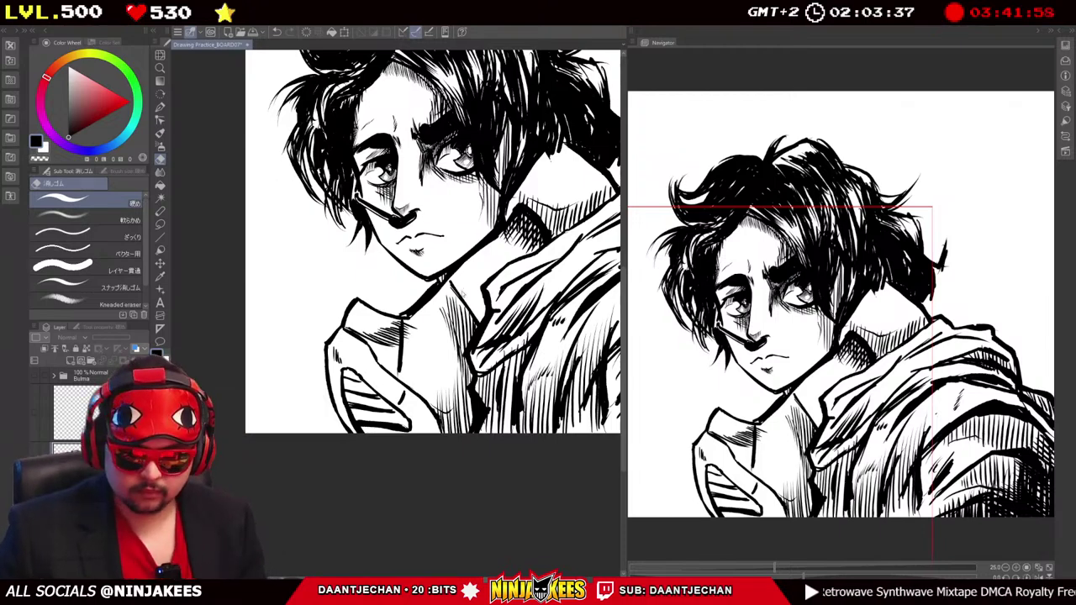
Add a new raster layer and place a basic monochromatic dot tone over the whole canvas beneath the line art.
scroll(433, 244, down, 3)
mouse_move(619, 243)
mouse_down()
mouse_move(521, 239)
mouse_move(528, 259)
mouse_move(527, 229)
mouse_up()
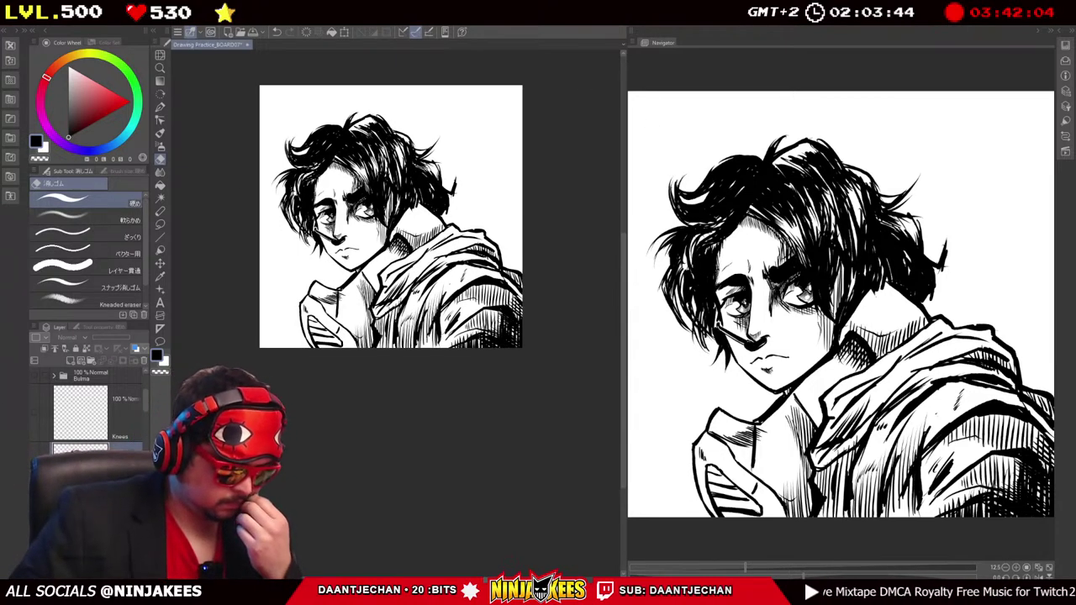
click(132, 346)
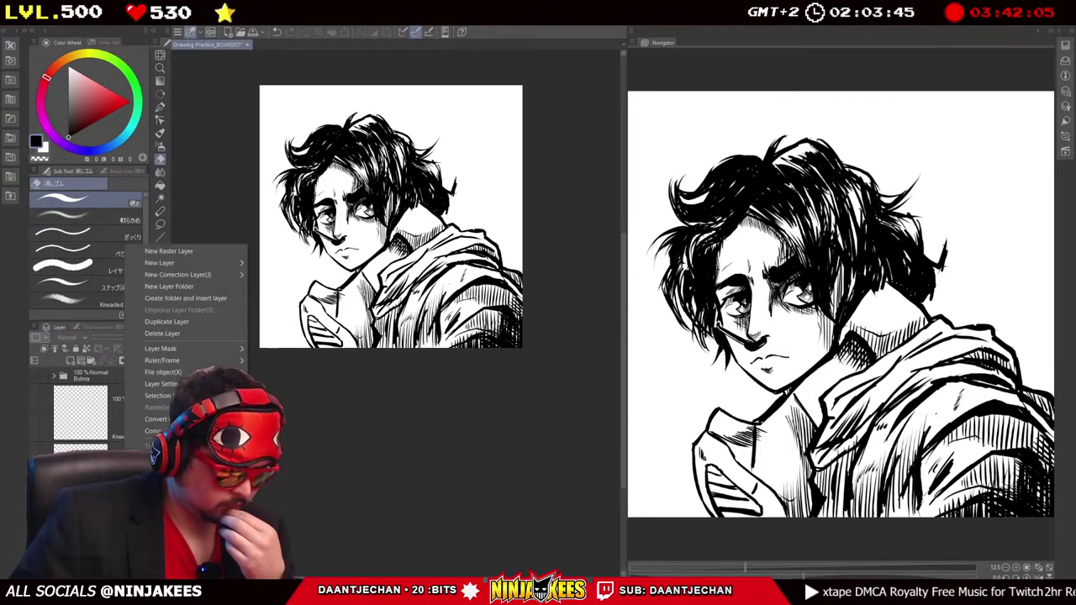
click(168, 253)
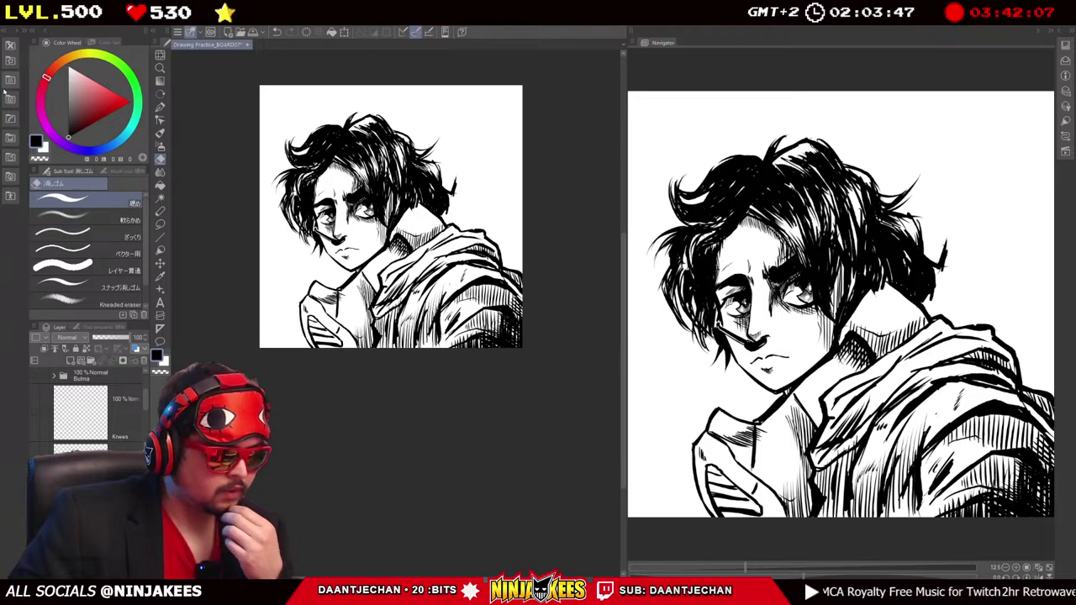
click(8, 97)
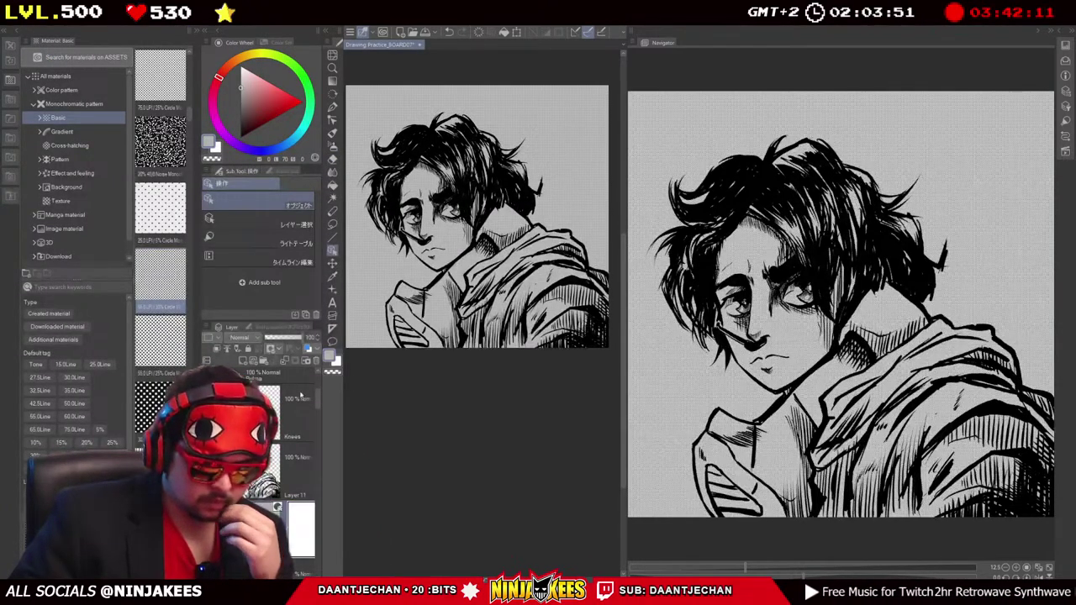
Clear the tone layer's mask so the tone is hidden everywhere, and put away the materials library.
key(ctrl+z)
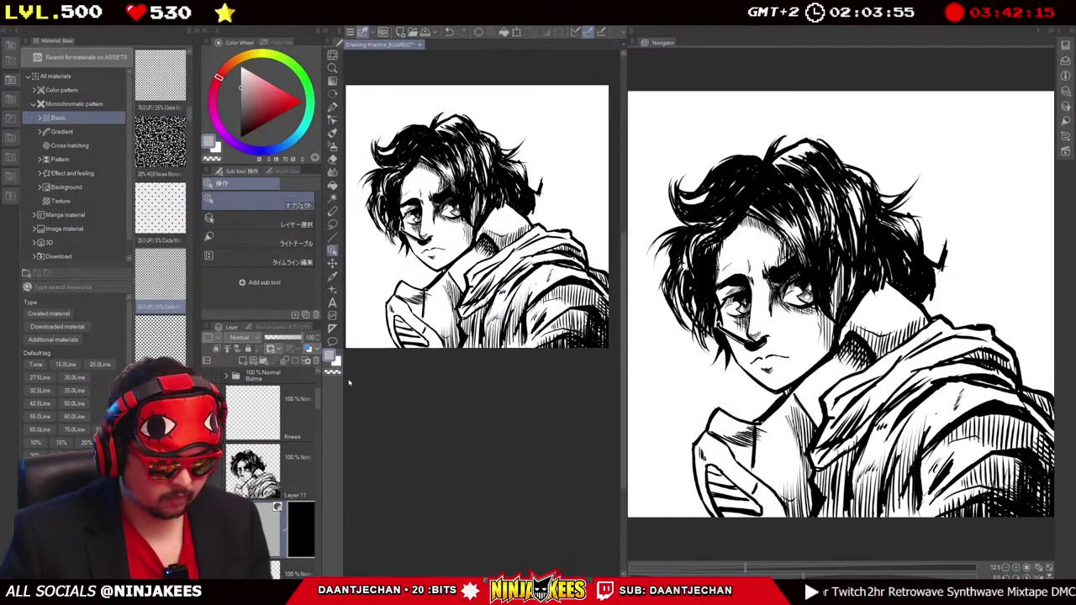
click(214, 32)
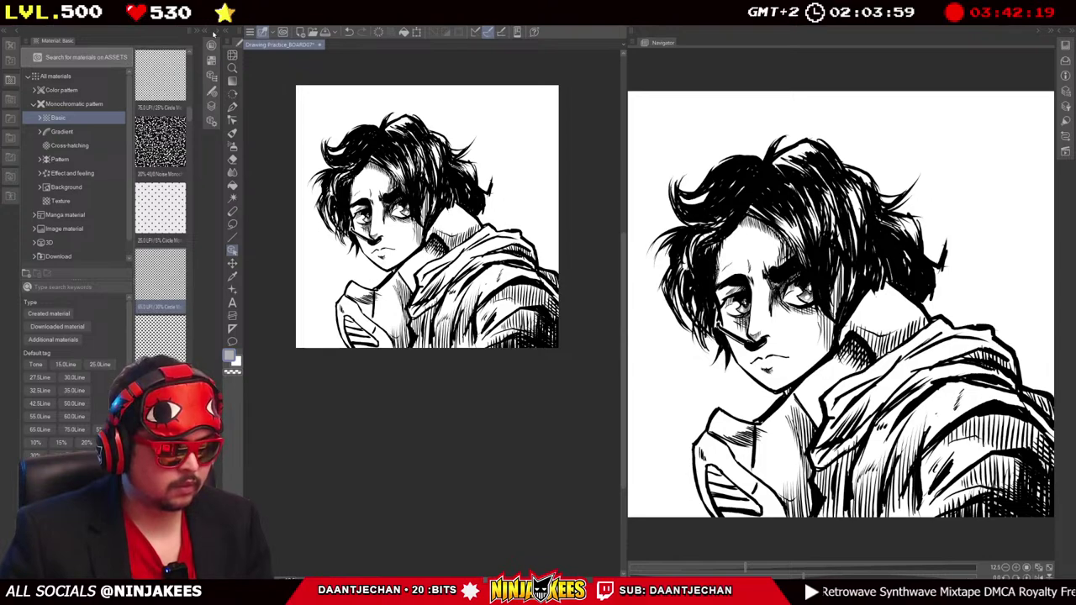
click(215, 35)
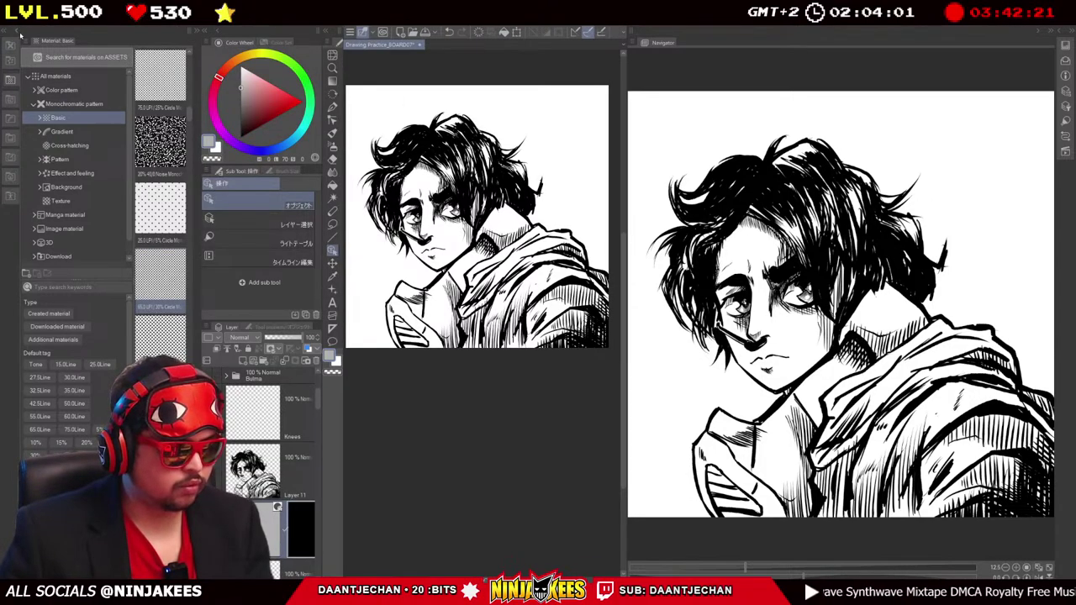
click(20, 36)
Shift the line art slightly down and to the right on the canvas.
scroll(500, 198, up, 3)
scroll(500, 198, down, 1)
scroll(487, 230, down, 2)
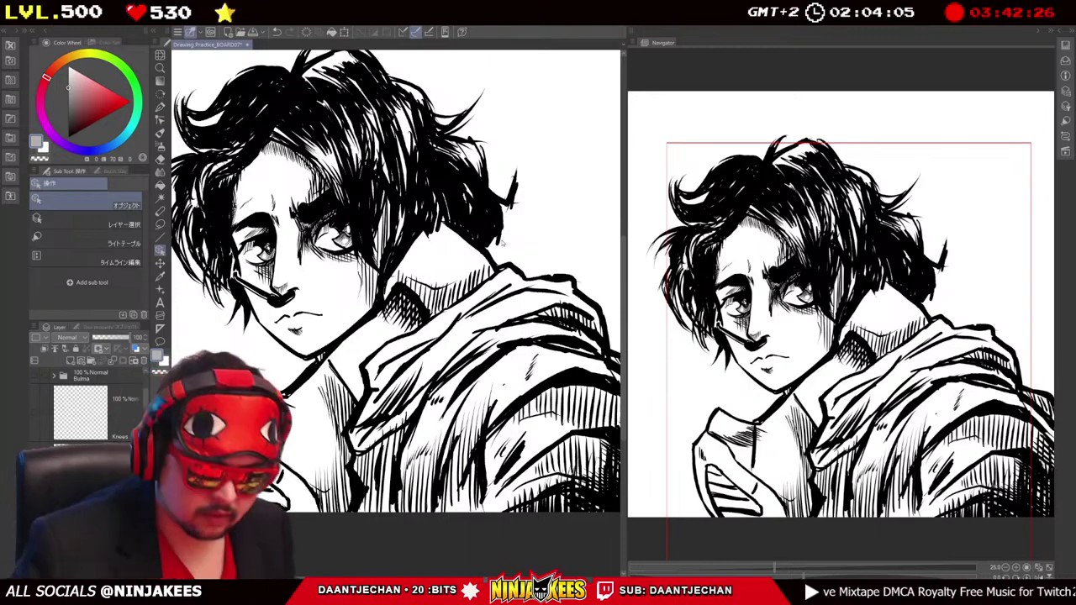
key(ctrl+z)
key(ctrl+z)
scroll(559, 280, down, 4)
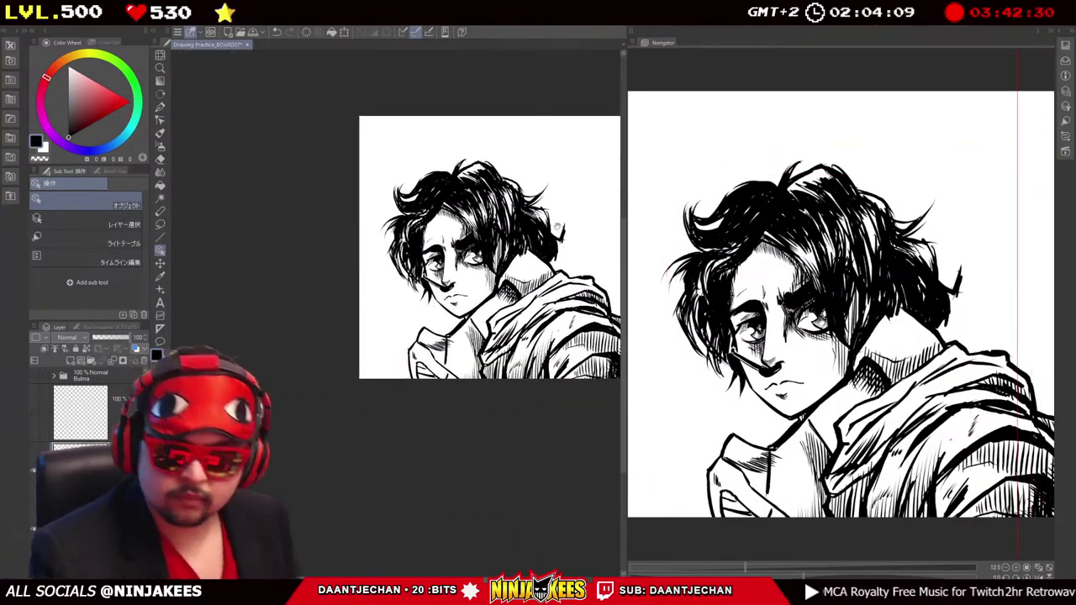
scroll(559, 229, up, 1)
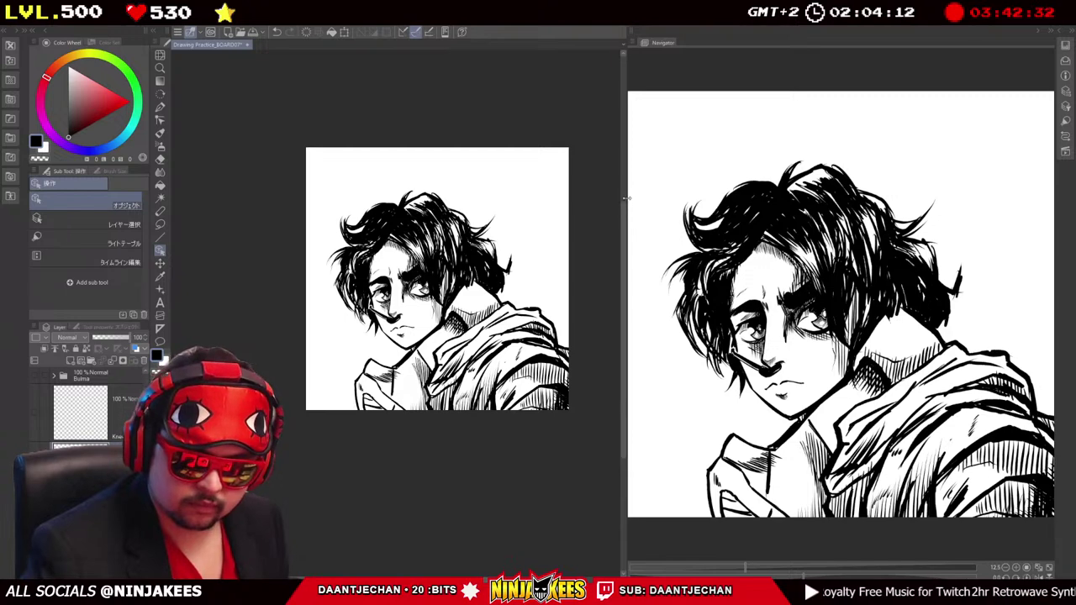
scroll(539, 261, down, 1)
scroll(562, 242, up, 3)
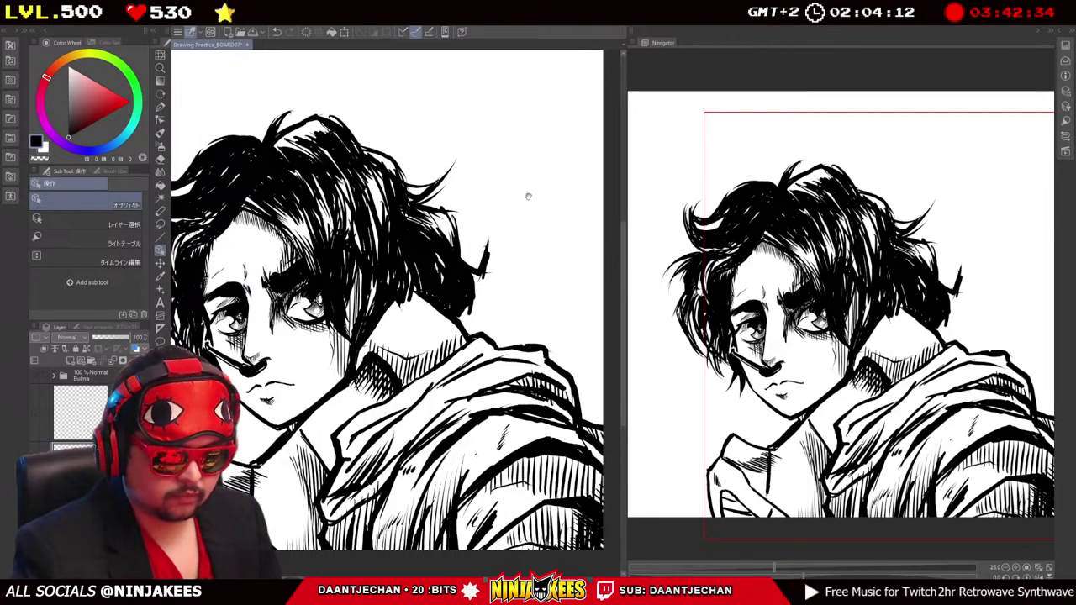
scroll(563, 243, up, 2)
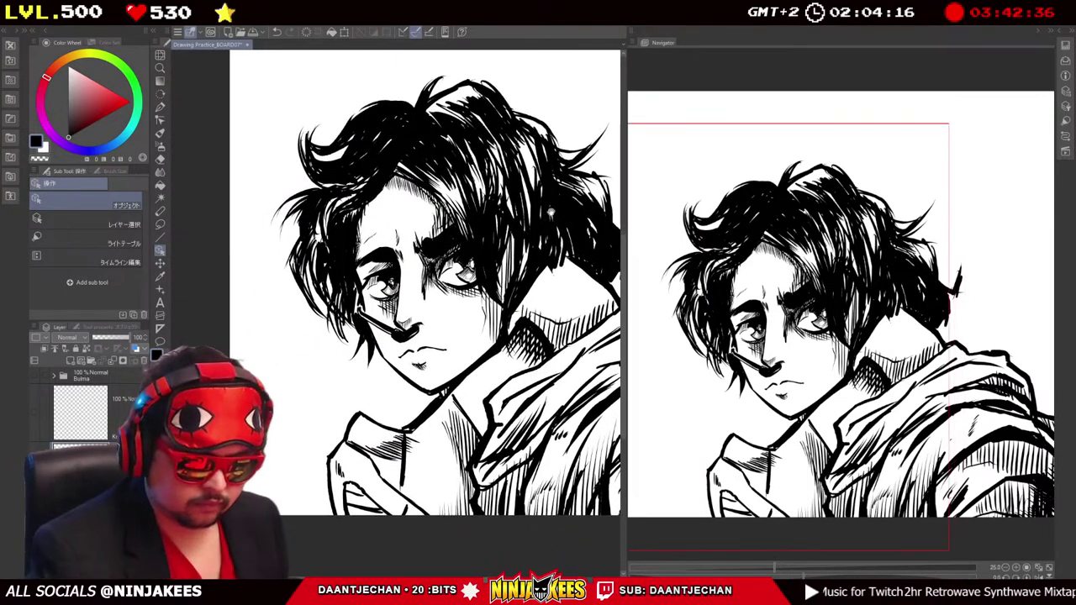
Paint grey tone onto the jacket's shoulder beneath the hood folds with the Real G-Pen.
key(p)
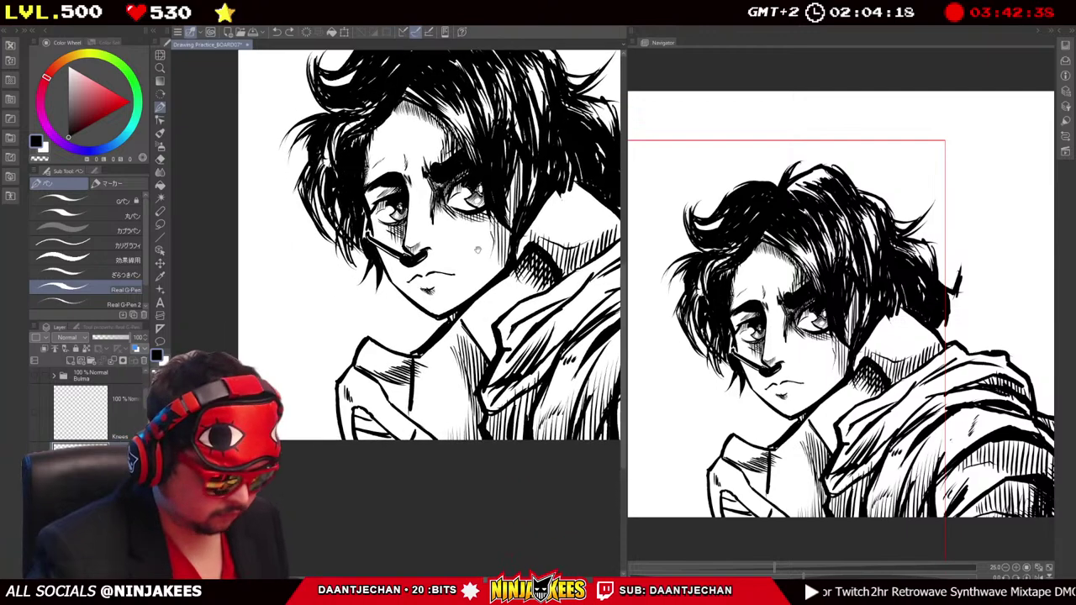
scroll(496, 321, down, 2)
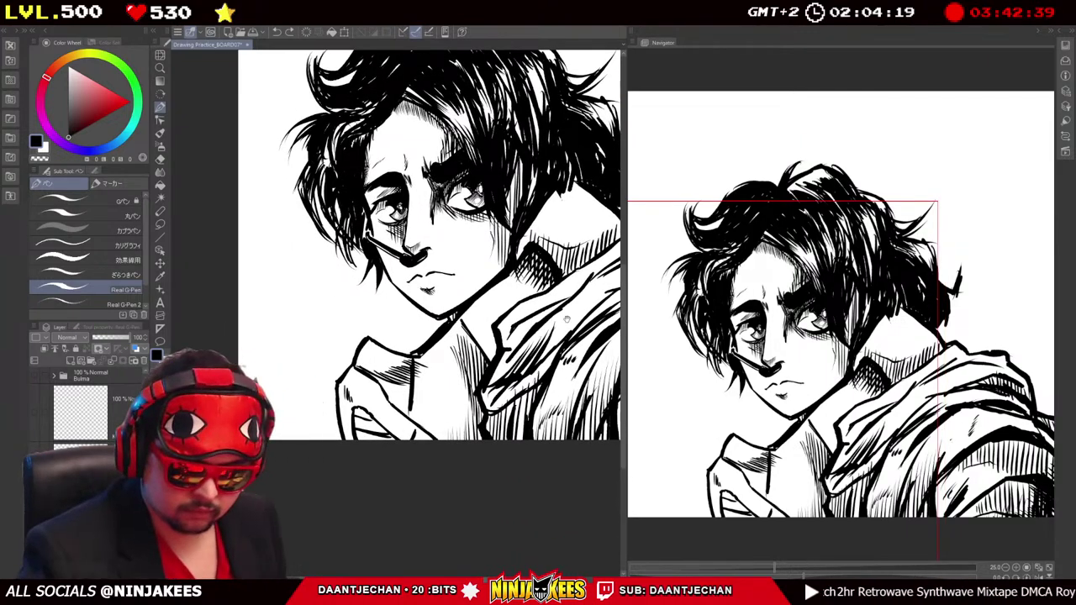
drag(555, 295, 471, 192)
scroll(471, 192, down, 4)
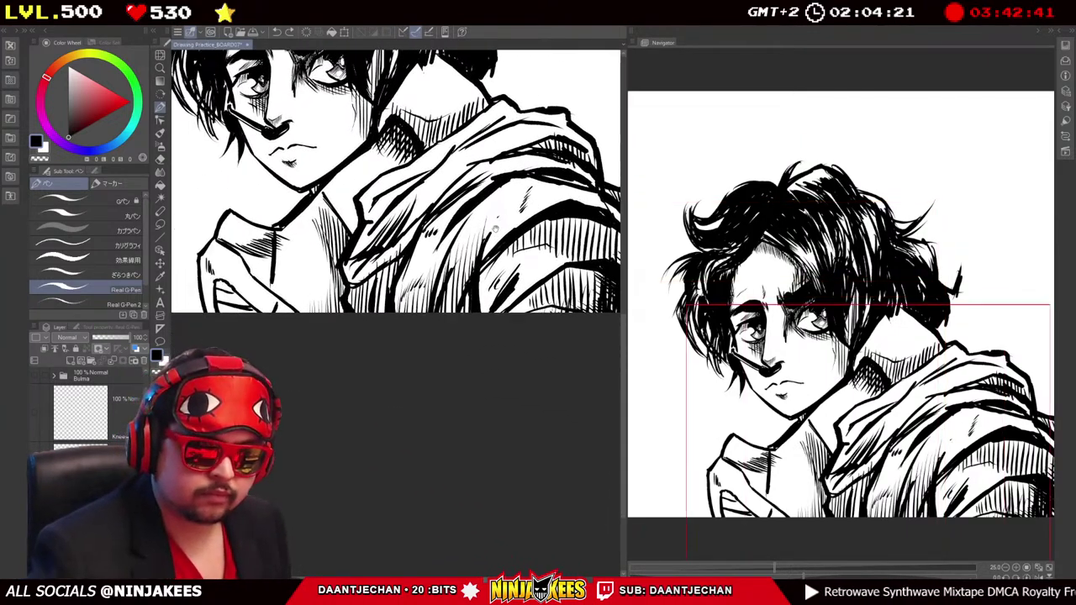
scroll(517, 192, up, 3)
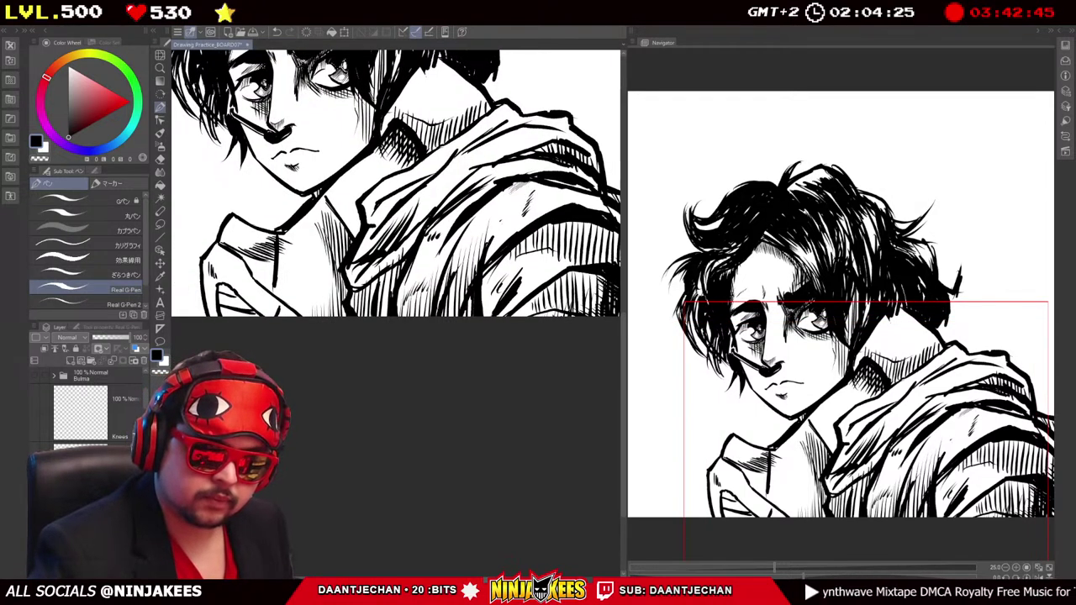
mouse_move(546, 187)
mouse_down()
mouse_move(517, 206)
mouse_move(508, 236)
mouse_move(546, 214)
mouse_move(587, 214)
mouse_up()
scroll(395, 185, up, 2)
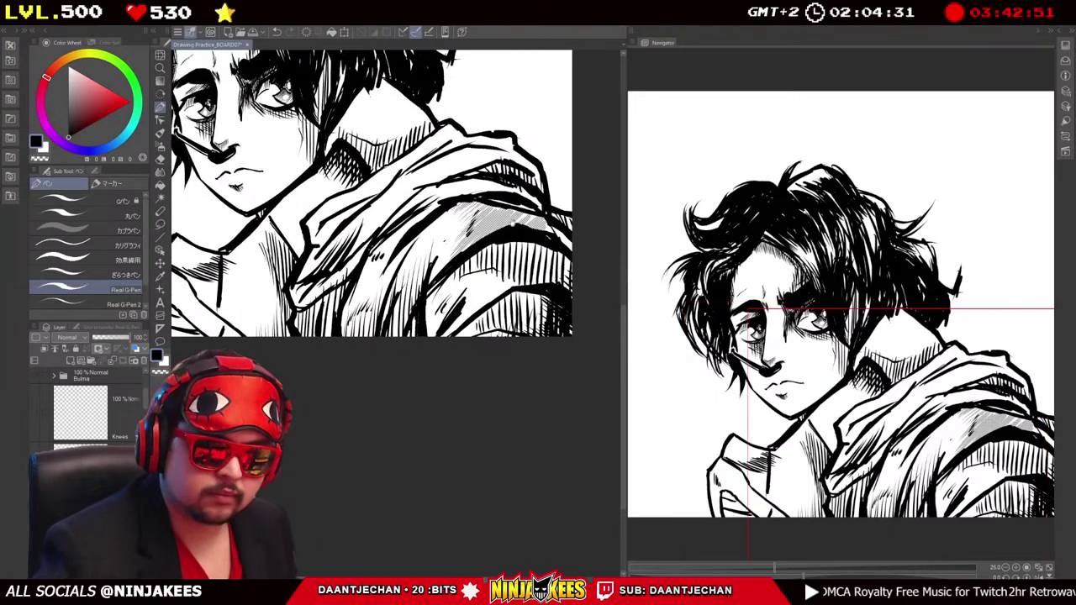
Extend the grey tone across the rest of the shoulder and the hatched band of the upper sleeve.
scroll(378, 190, down, 2)
scroll(386, 189, down, 3)
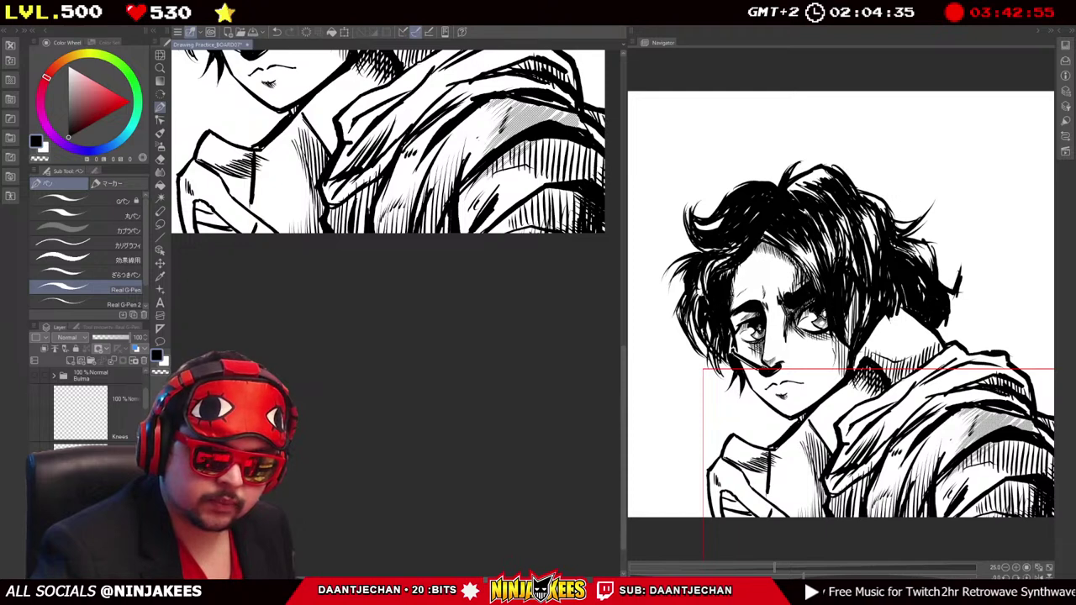
mouse_move(565, 141)
mouse_down()
mouse_move(539, 166)
mouse_move(558, 160)
mouse_move(484, 209)
mouse_up()
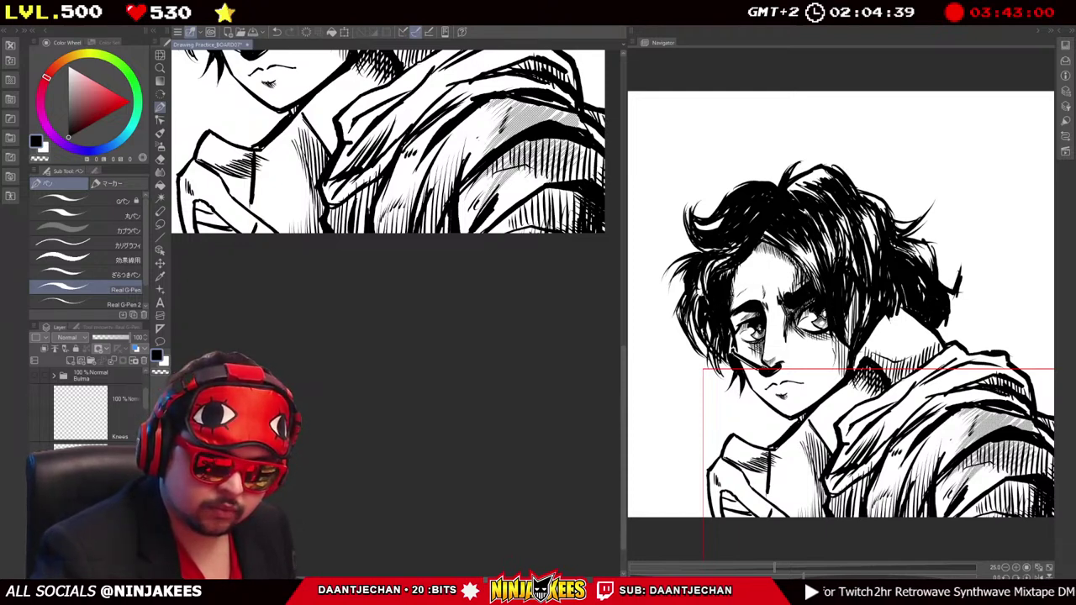
drag(539, 163, 523, 186)
scroll(393, 173, up, 3)
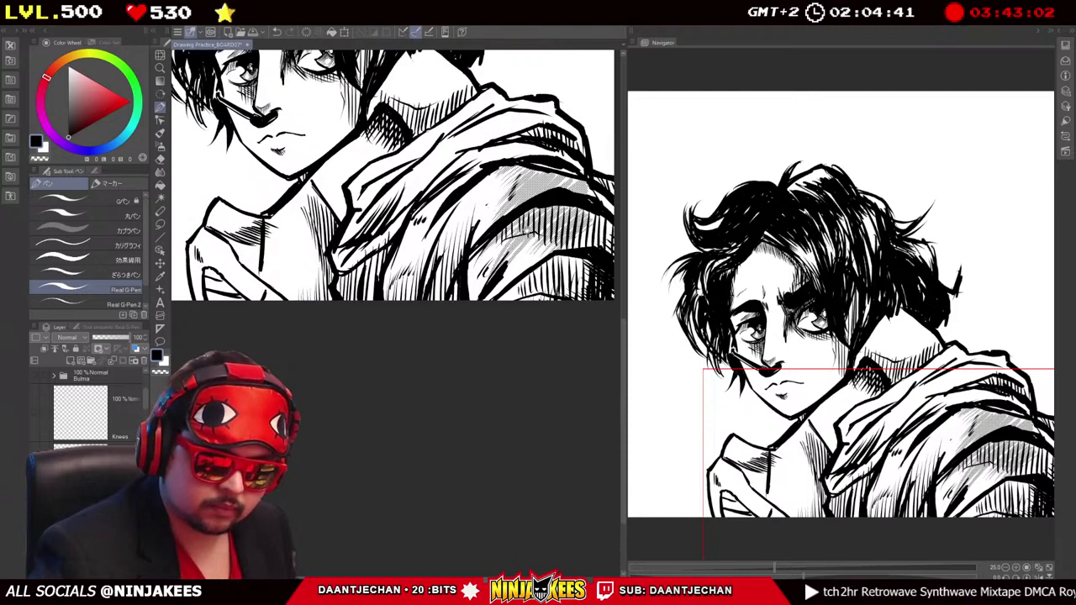
Brush diagonal strokes of grey tone over the jacket front between the collar folds and the sleeve.
drag(457, 216, 424, 297)
drag(439, 252, 428, 281)
drag(463, 206, 438, 250)
drag(467, 196, 436, 294)
drag(464, 232, 437, 299)
drag(471, 229, 444, 281)
drag(501, 200, 476, 235)
drag(466, 245, 452, 271)
drag(503, 206, 471, 245)
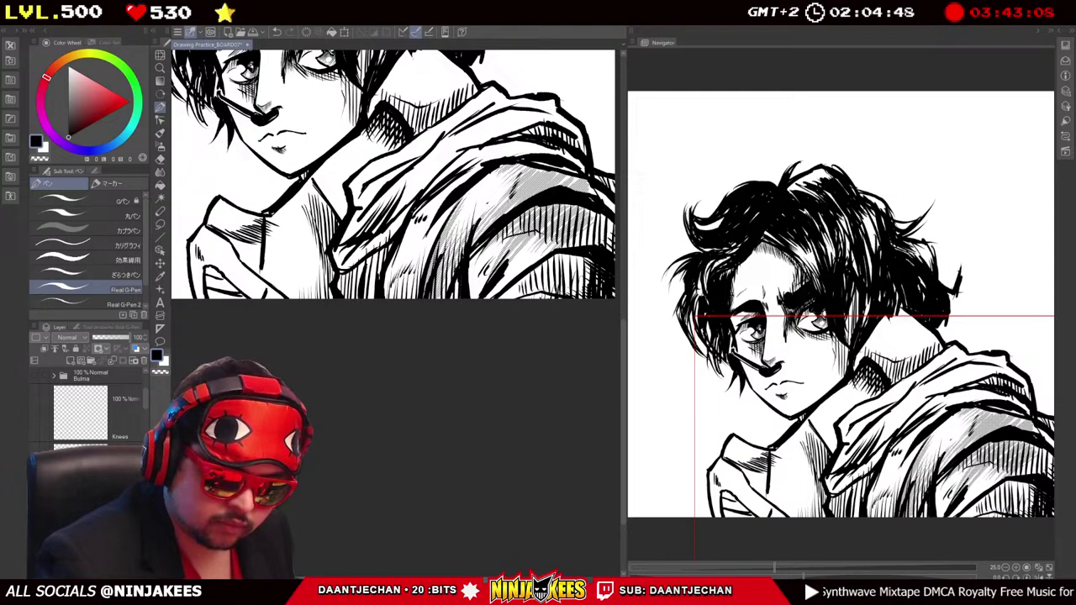
scroll(396, 173, left, 2)
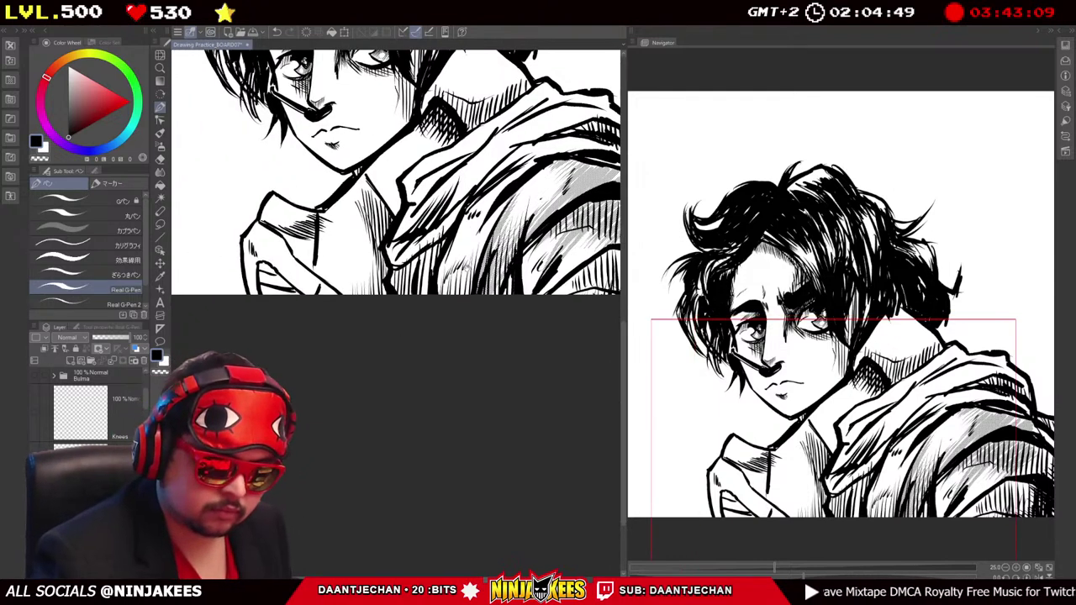
Brush diagonal strokes of grey tone down the jacket front between the collar folds and the shoulder.
drag(509, 199, 471, 266)
drag(505, 209, 466, 284)
mouse_move(536, 161)
mouse_down()
mouse_move(486, 211)
mouse_move(486, 183)
mouse_up()
mouse_move(513, 156)
mouse_down()
mouse_move(477, 190)
mouse_move(449, 254)
mouse_up()
mouse_move(458, 244)
mouse_down()
mouse_move(439, 293)
mouse_move(449, 287)
mouse_up()
drag(467, 227, 453, 296)
drag(481, 219, 458, 269)
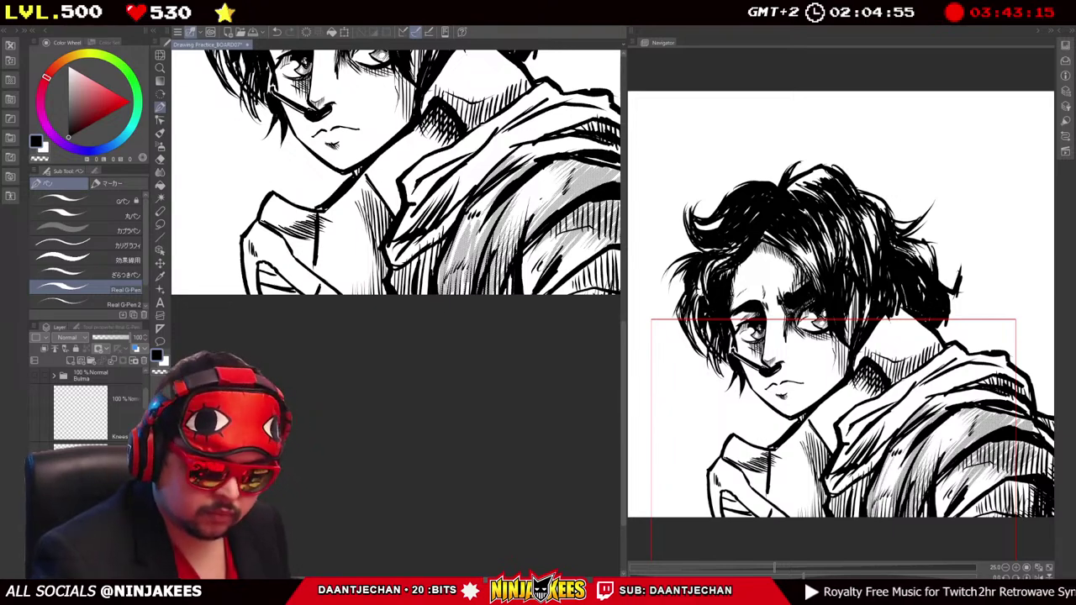
Paint grey tone into the lower collar fold and the hatched strip of jacket beneath it.
scroll(345, 202, right, 5)
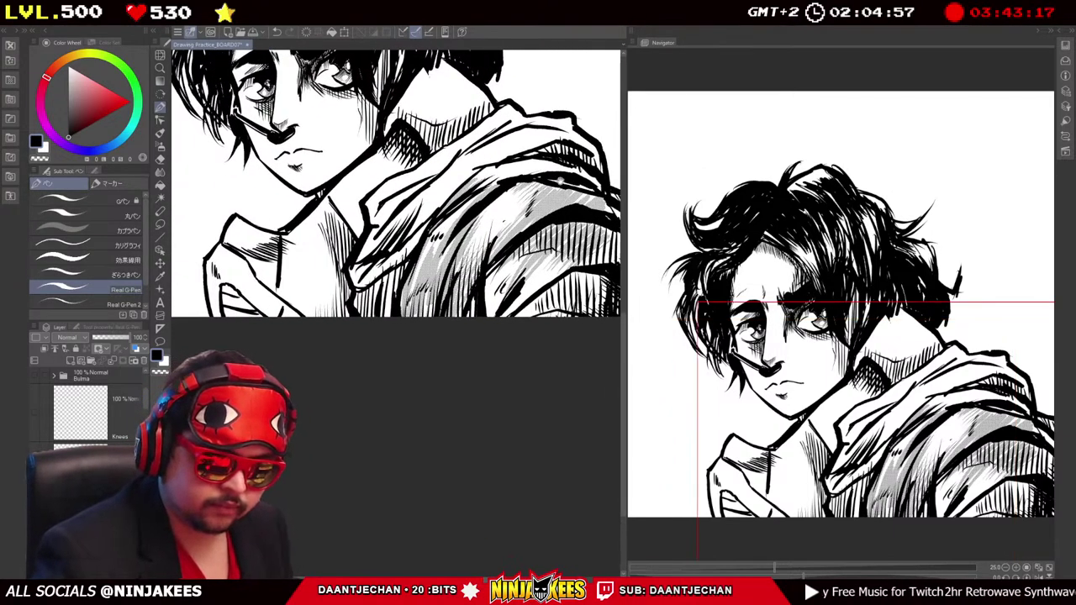
scroll(345, 201, down, 5)
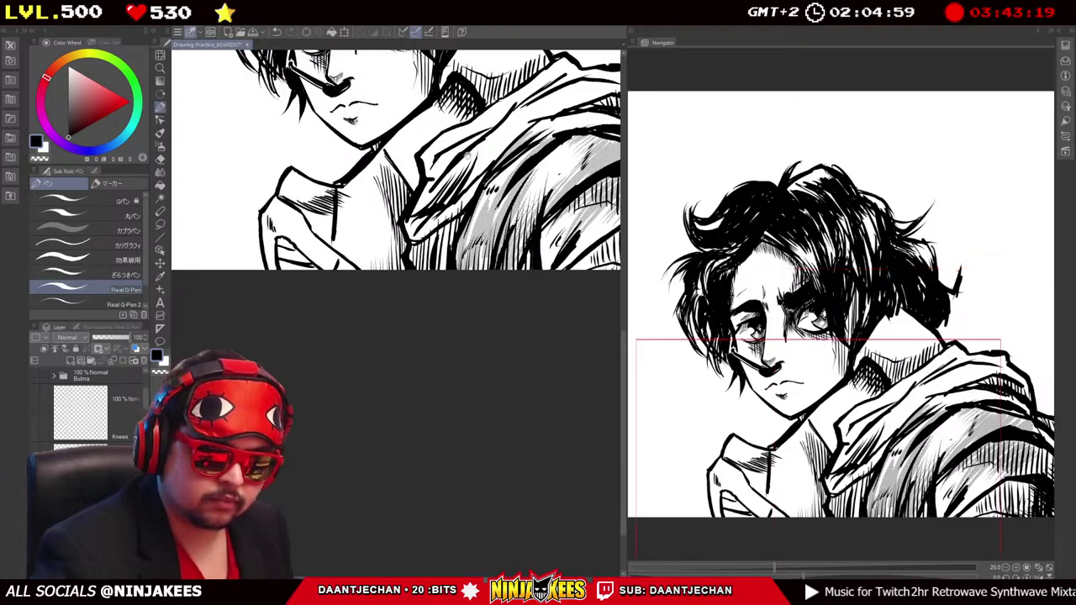
drag(484, 160, 462, 177)
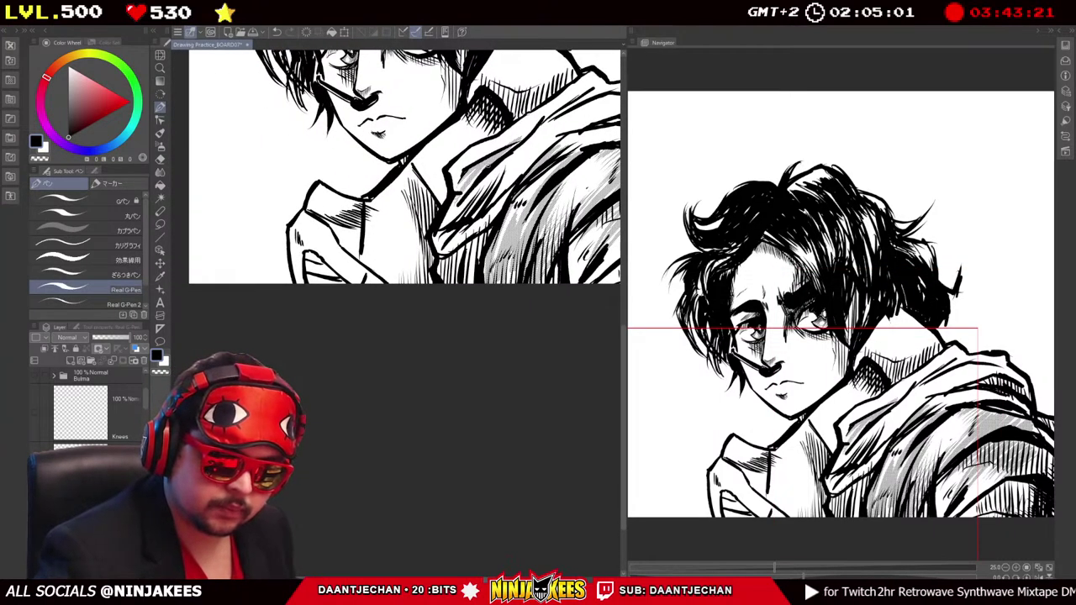
scroll(395, 168, right, 3)
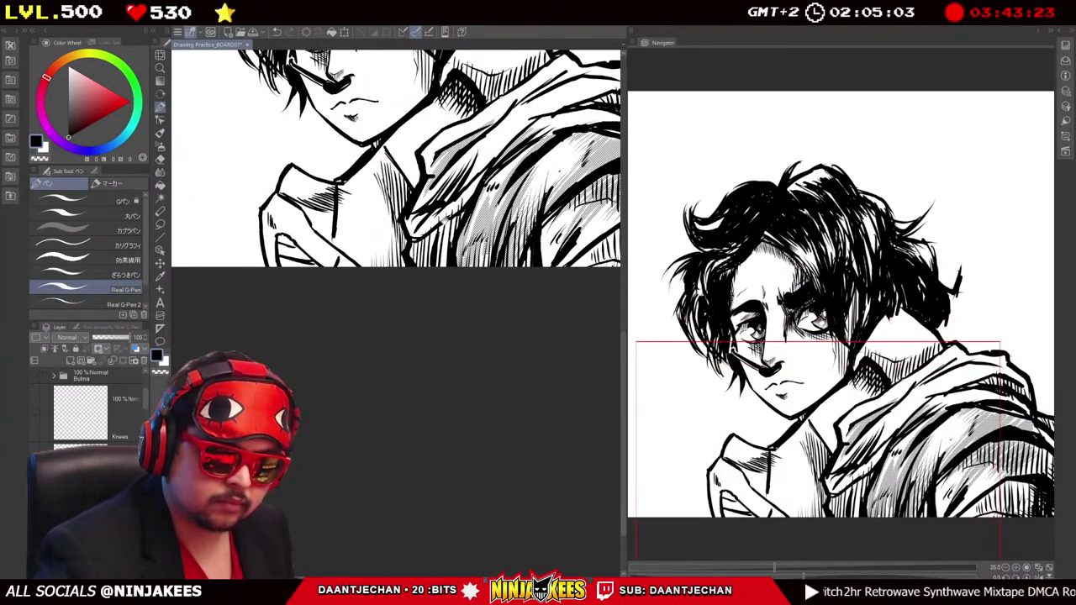
drag(425, 241, 414, 271)
drag(431, 235, 420, 272)
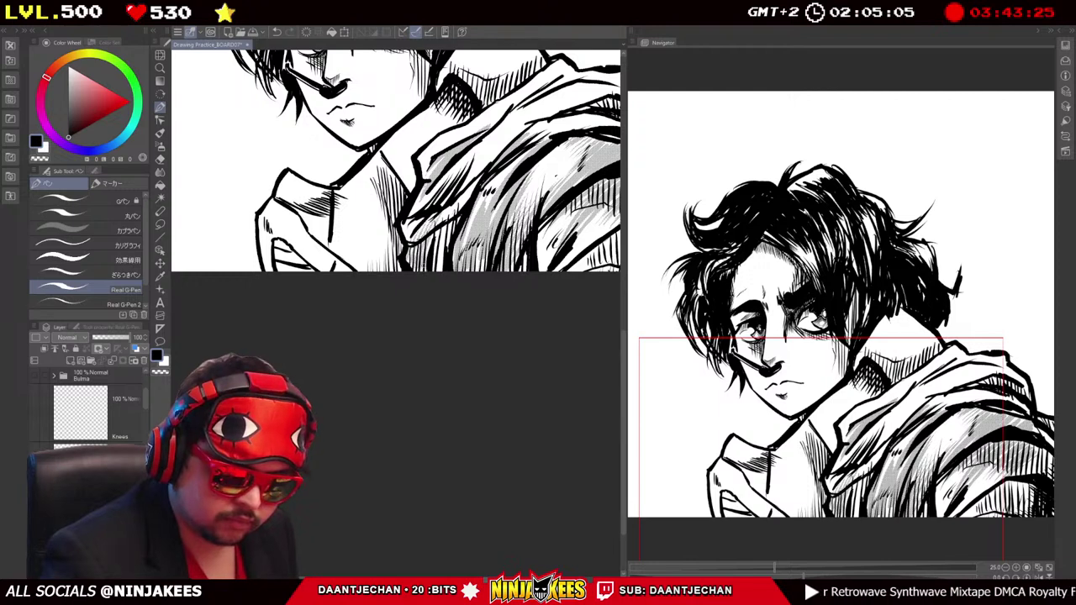
drag(462, 197, 436, 270)
drag(472, 189, 458, 211)
drag(451, 230, 446, 247)
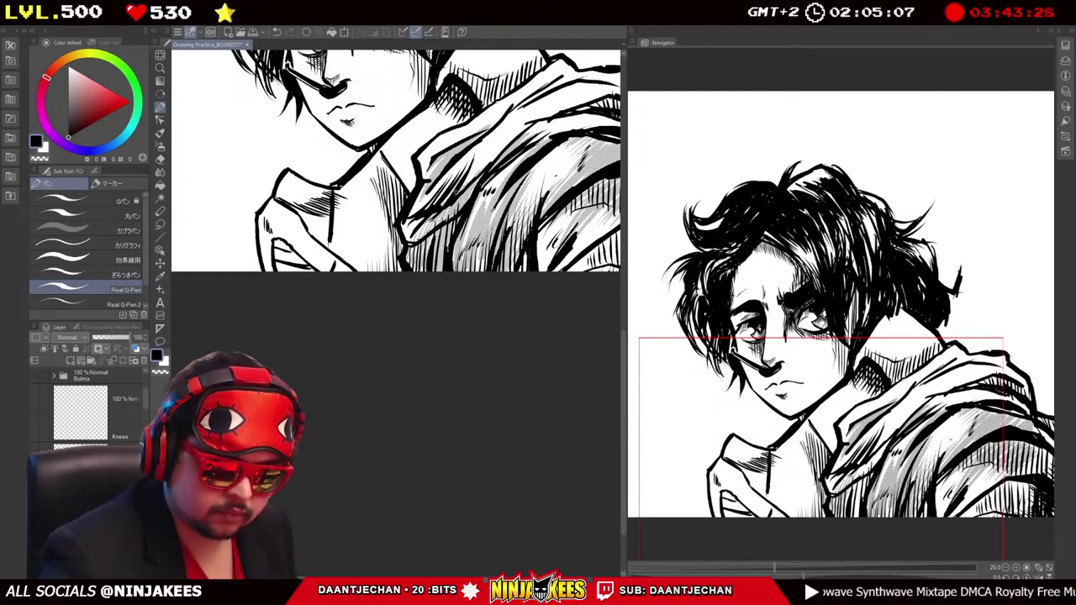
Add diagonal grey tone strokes along the hood's front fold above the shaded jacket front.
drag(443, 193, 435, 205)
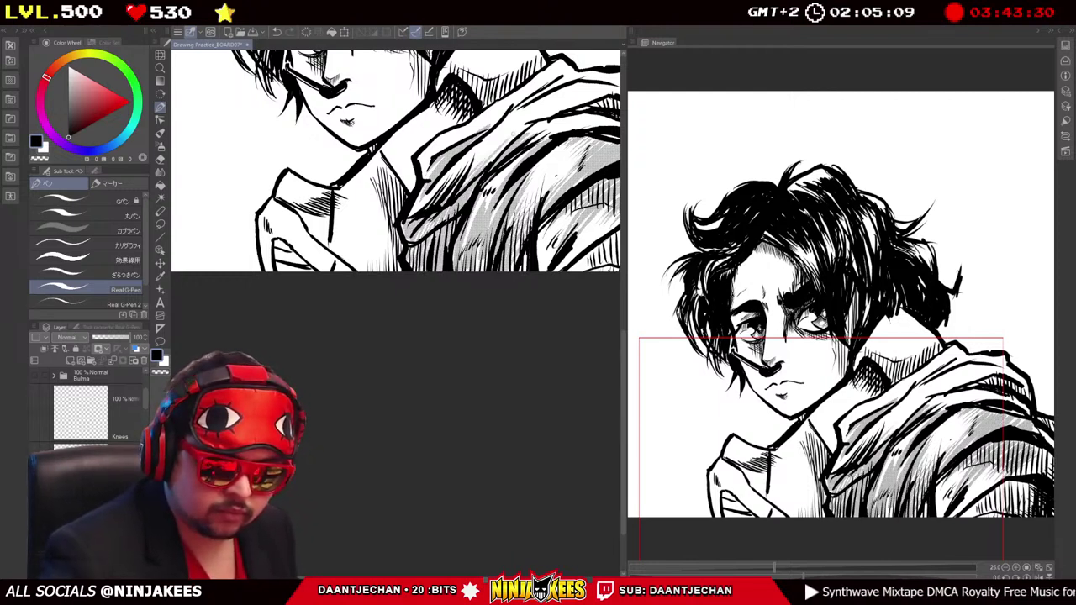
drag(395, 160, 417, 152)
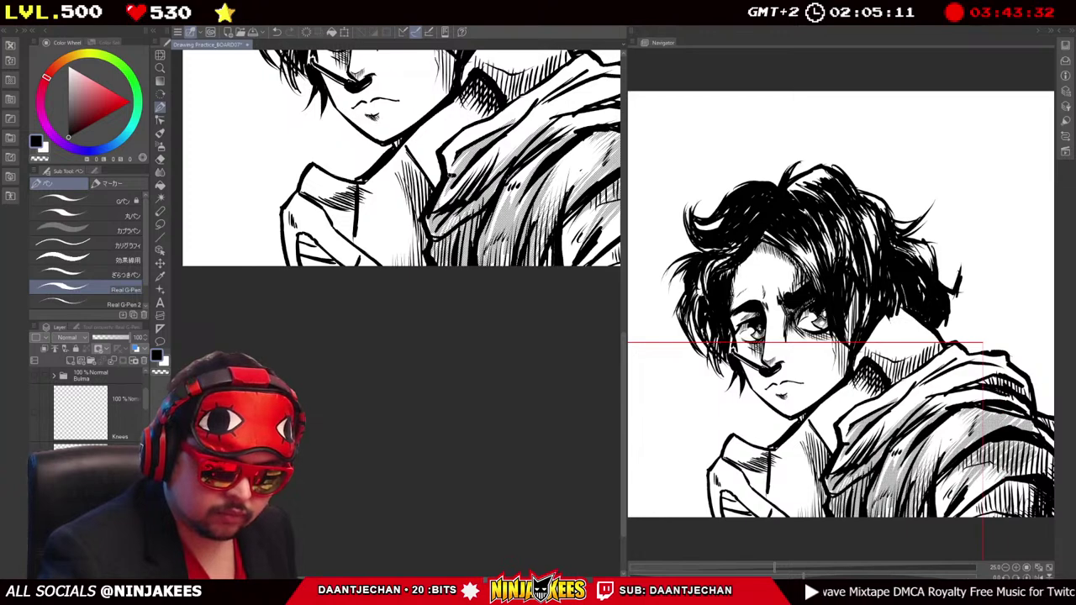
drag(484, 158, 459, 187)
drag(492, 150, 464, 190)
drag(506, 148, 496, 161)
drag(542, 126, 488, 180)
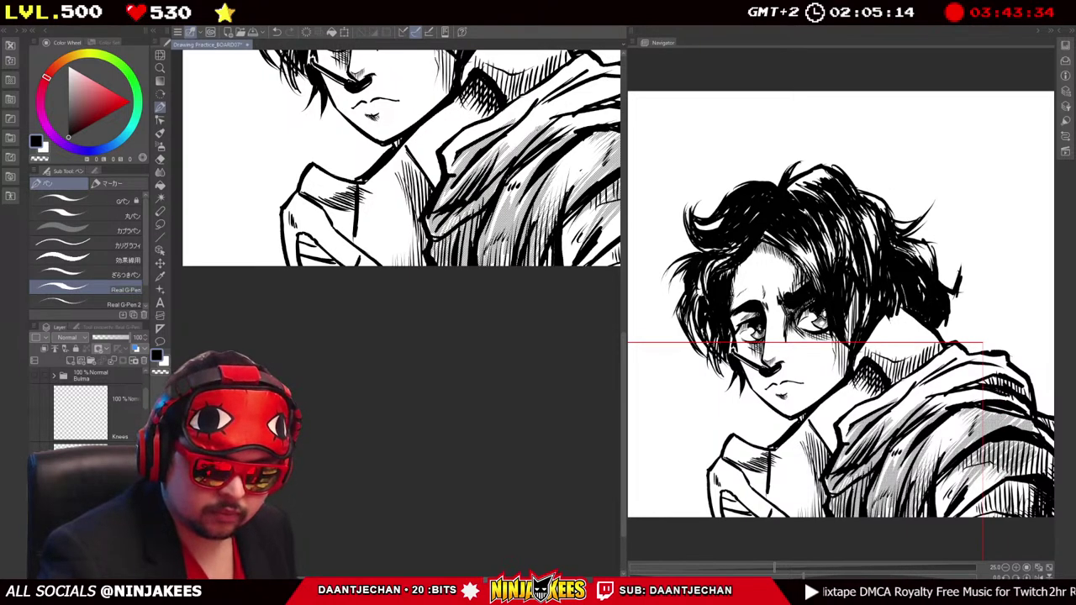
scroll(419, 220, up, 2)
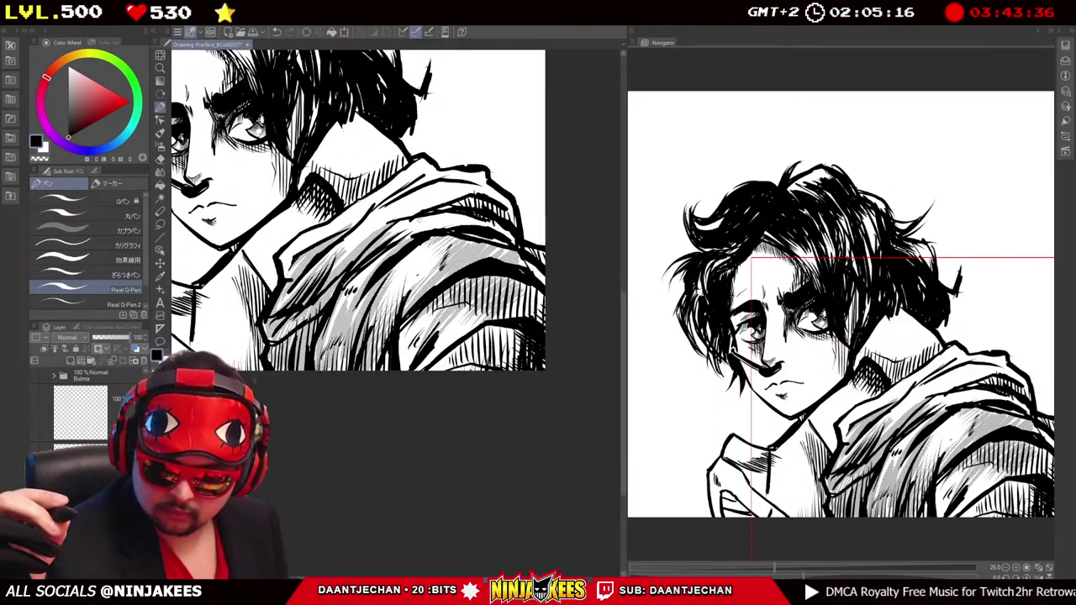
drag(362, 252, 395, 164)
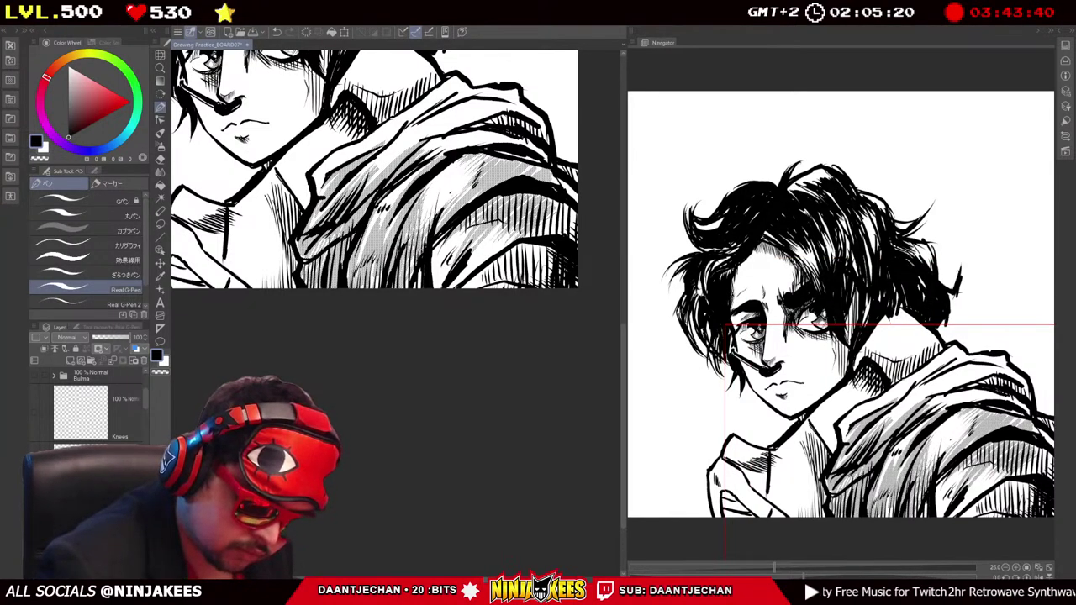
Paint grey tone over the outer part of the upper sleeve, redoing one unsatisfactory stroke.
scroll(361, 181, up, 2)
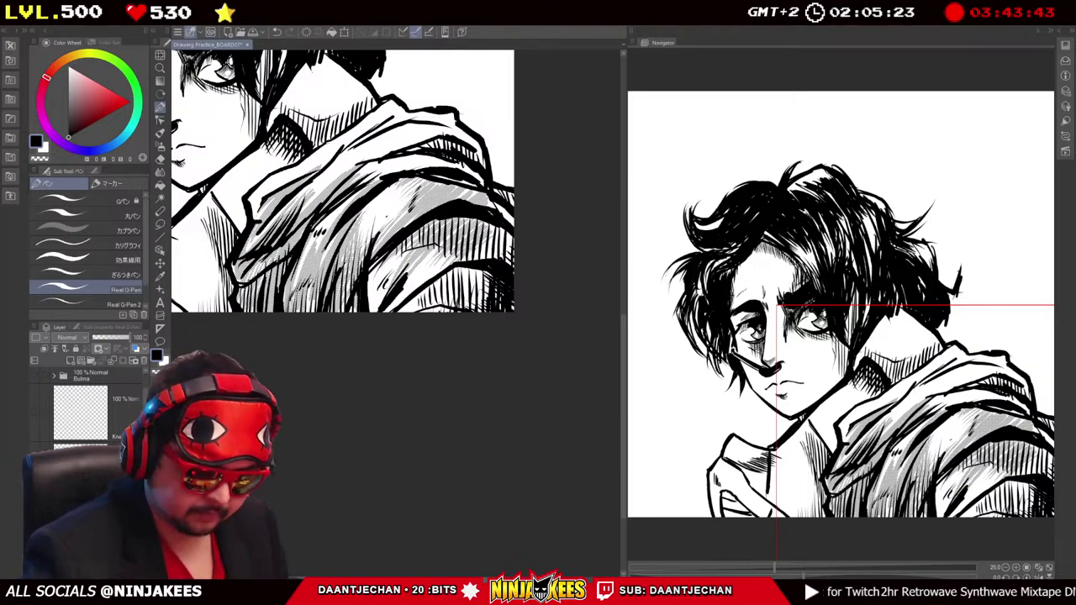
mouse_move(403, 252)
mouse_down()
mouse_move(402, 316)
mouse_move(434, 309)
mouse_move(484, 262)
mouse_move(514, 263)
mouse_up()
drag(506, 210, 492, 260)
drag(496, 180, 475, 235)
drag(522, 149, 566, 182)
drag(538, 244, 504, 332)
mouse_move(555, 218)
mouse_down()
mouse_move(513, 281)
mouse_move(530, 303)
mouse_move(509, 294)
mouse_up()
key(ctrl+z)
mouse_move(563, 220)
mouse_down()
mouse_move(524, 257)
mouse_move(543, 268)
mouse_move(537, 292)
mouse_move(548, 300)
mouse_move(501, 336)
mouse_up()
Extend the grey tone across the sleeve's inner folds down to the canvas edge and undo the last stroke.
drag(521, 286, 487, 341)
drag(492, 274, 438, 349)
drag(479, 256, 421, 340)
drag(454, 269, 414, 341)
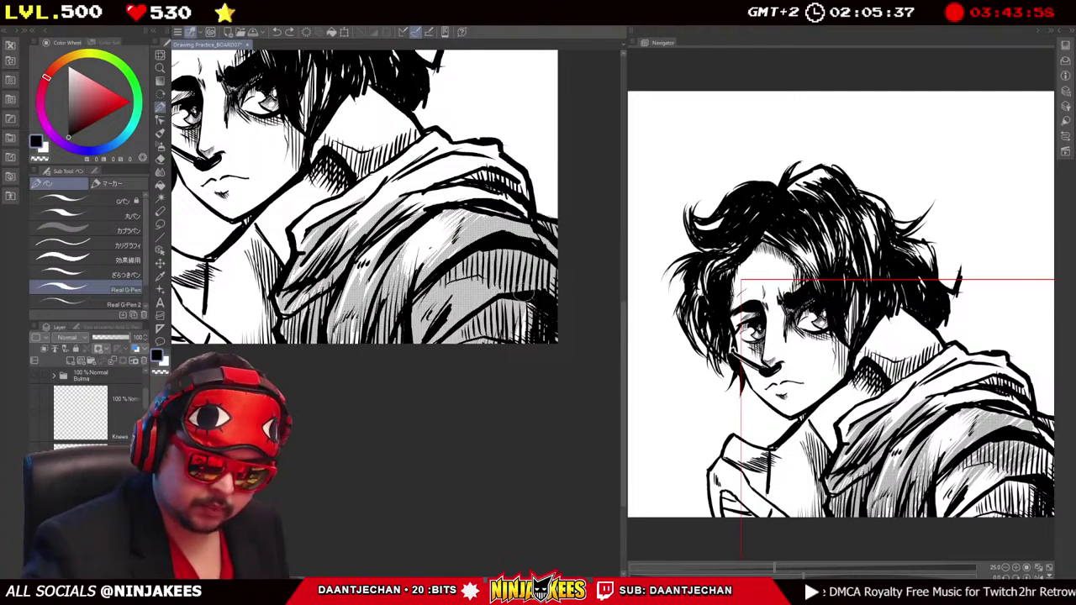
key(ctrl+z)
key(ctrl+minus)
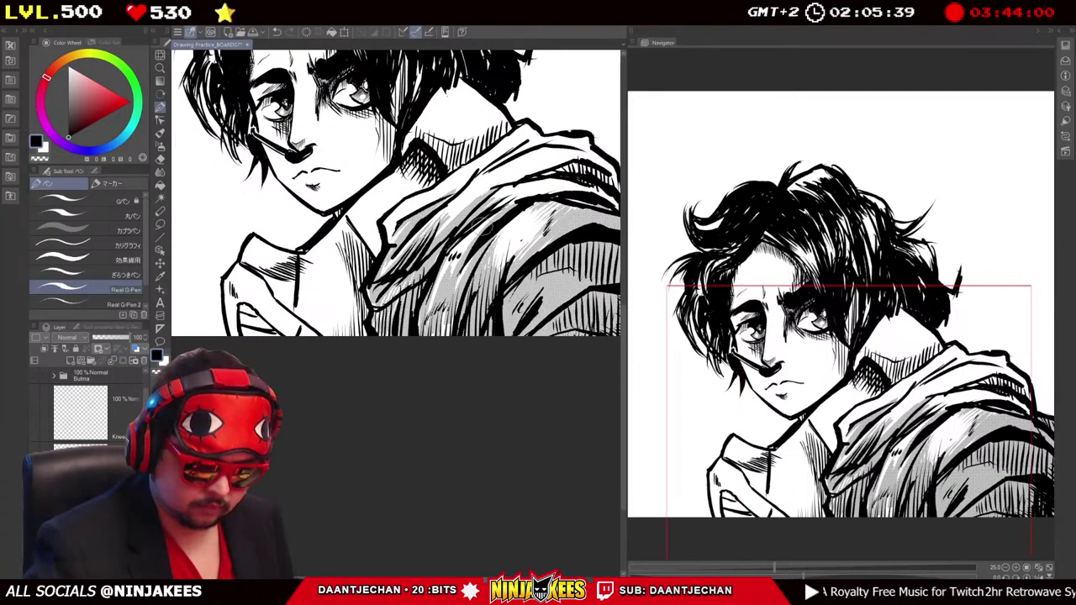
Brush grey tone along the hood's upper folds with the Real G-Pen, leaving white highlights between strokes.
key(p)
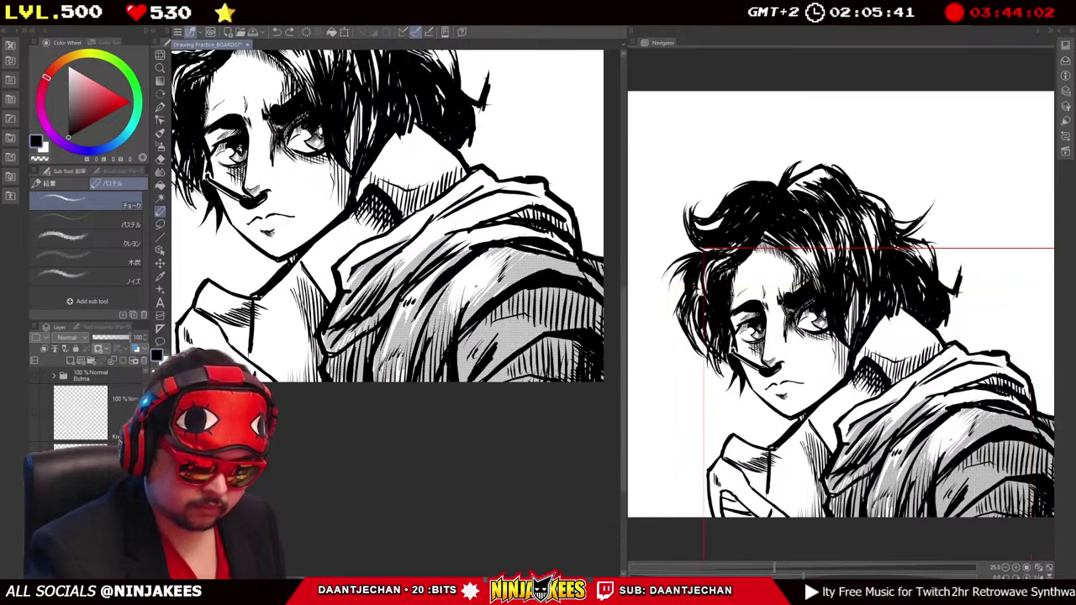
key(r)
drag(395, 252, 389, 244)
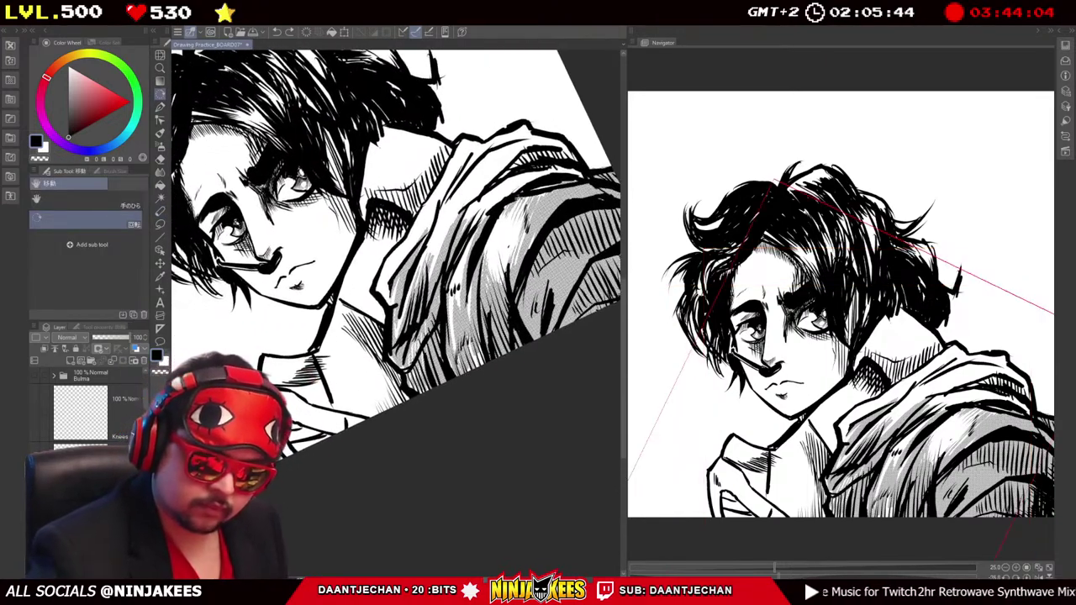
key(p)
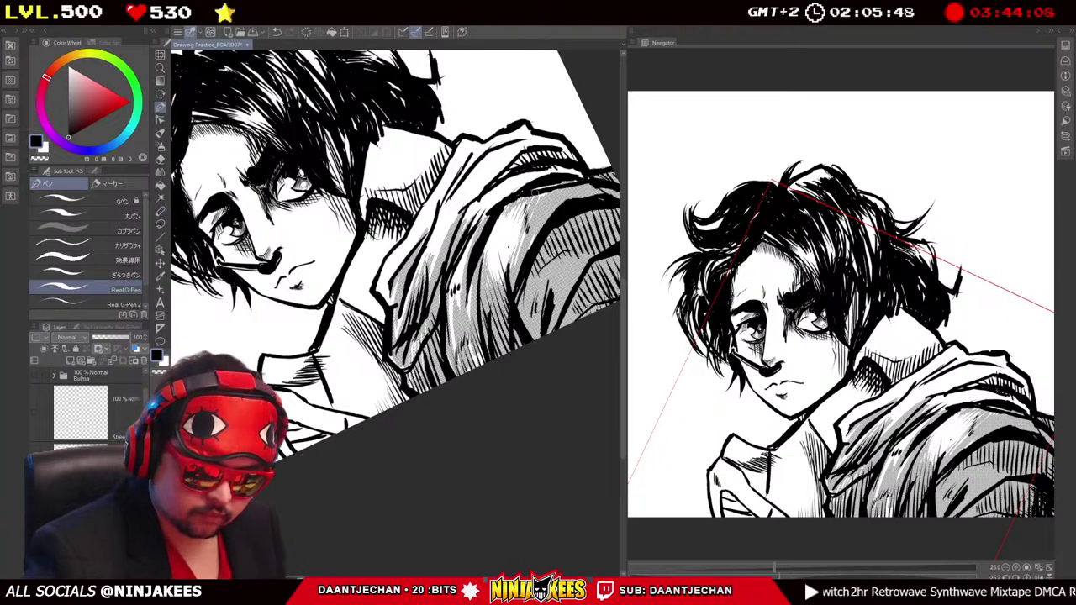
drag(395, 253, 381, 229)
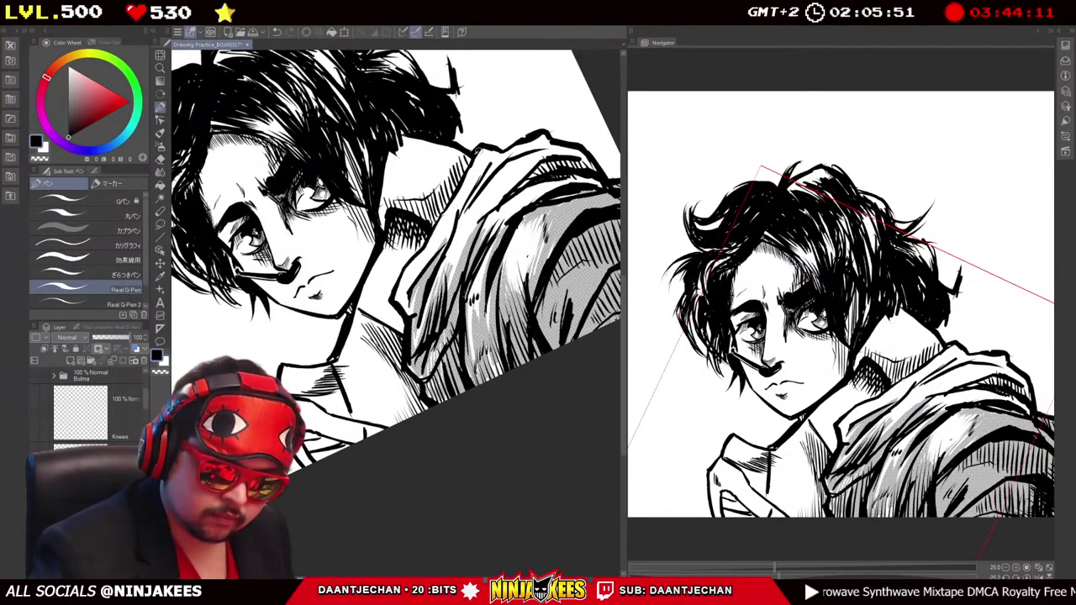
drag(471, 151, 492, 192)
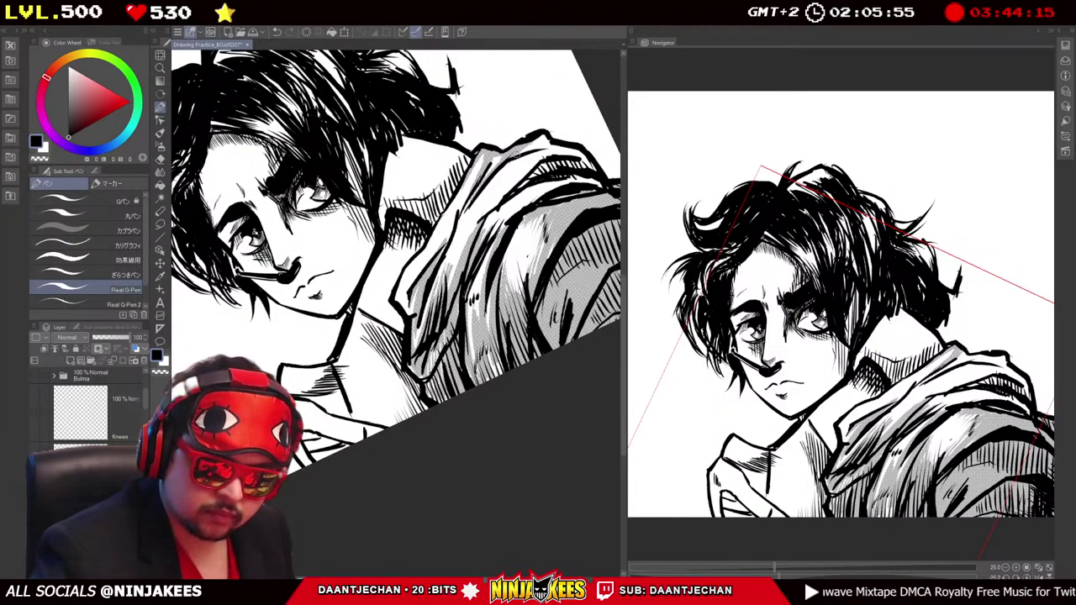
mouse_move(538, 133)
mouse_down()
mouse_move(551, 153)
mouse_move(499, 222)
mouse_up()
drag(538, 165, 523, 181)
drag(464, 212, 443, 271)
drag(457, 233, 437, 288)
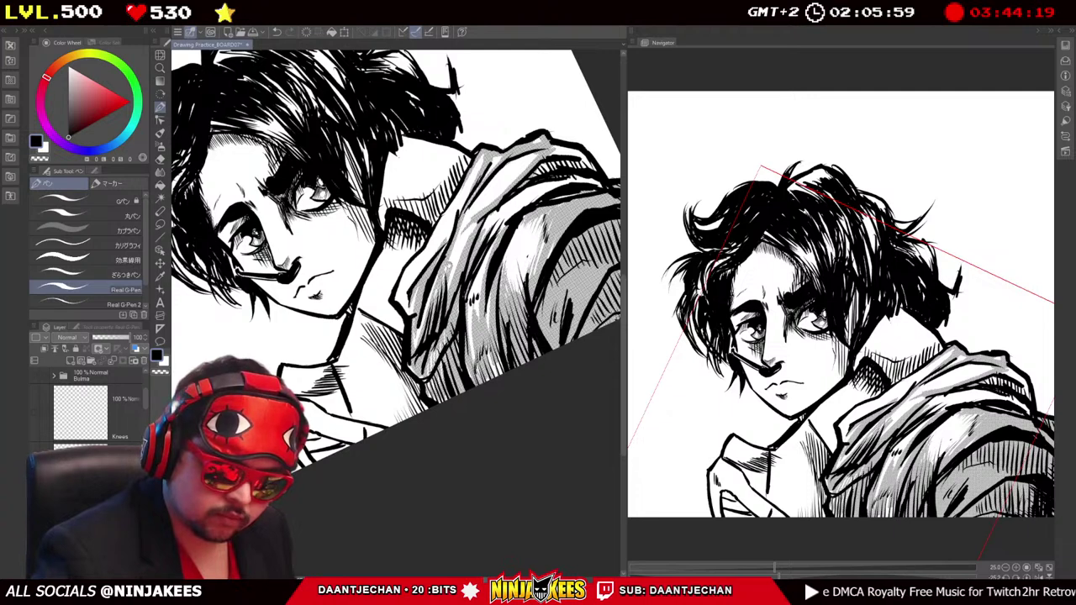
Continue the grey tone down the hood's front edge toward the collar tip.
drag(395, 252, 336, 210)
mouse_move(467, 212)
mouse_down()
mouse_move(420, 240)
mouse_move(429, 234)
mouse_up()
drag(429, 241, 400, 267)
drag(400, 266, 383, 296)
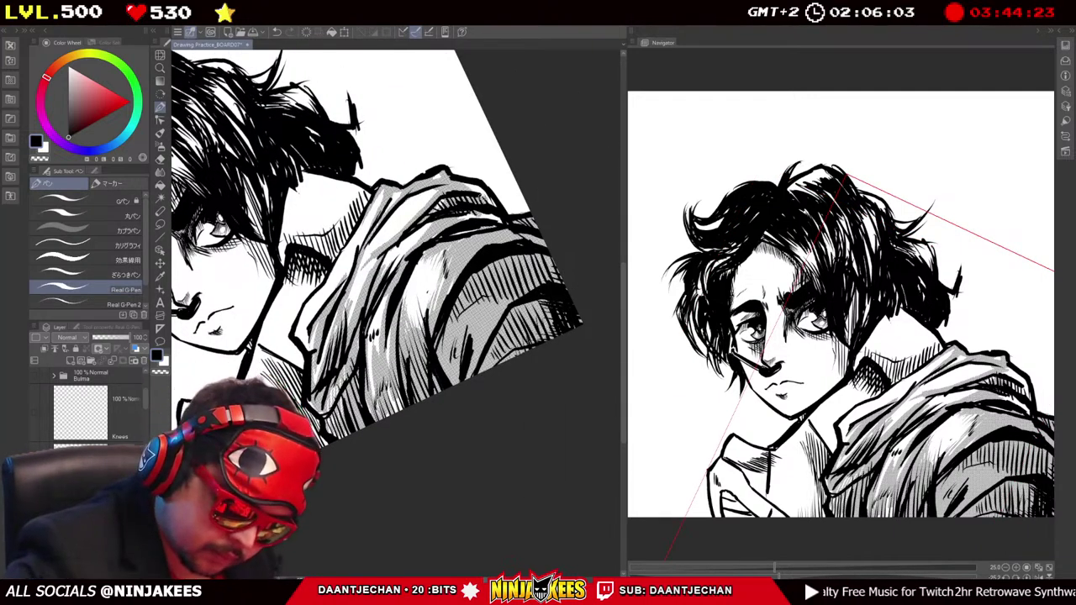
drag(395, 252, 521, 370)
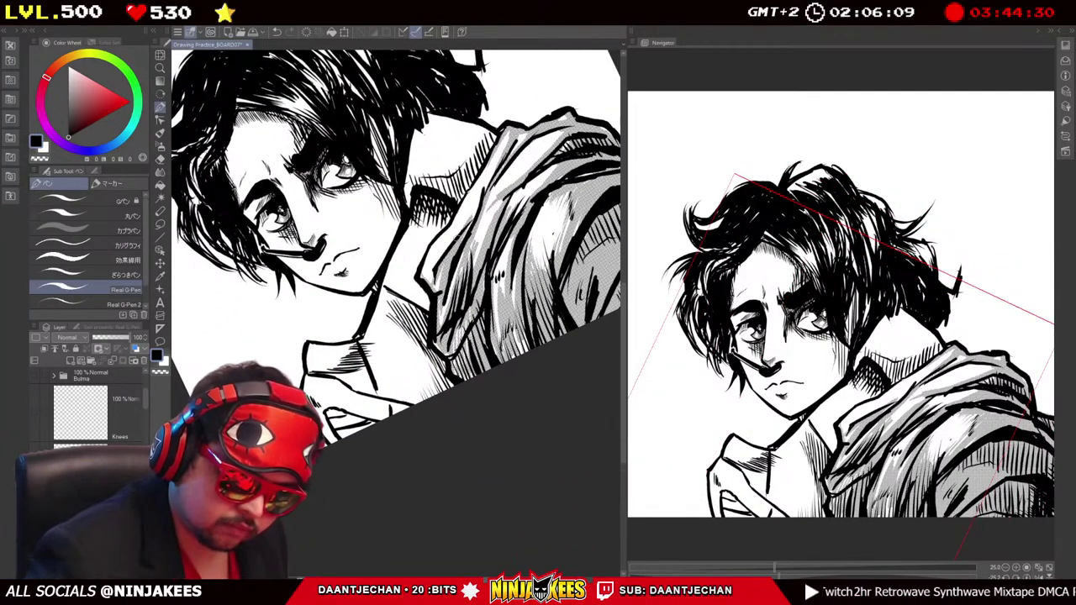
Shade the upper part of the neck beneath the hair with short strokes of grey tone.
mouse_move(502, 143)
mouse_down()
mouse_move(475, 161)
mouse_move(476, 195)
mouse_move(457, 181)
mouse_move(424, 235)
mouse_move(437, 195)
mouse_up()
mouse_move(433, 233)
mouse_down()
mouse_move(444, 197)
mouse_move(460, 195)
mouse_up()
drag(456, 210, 471, 195)
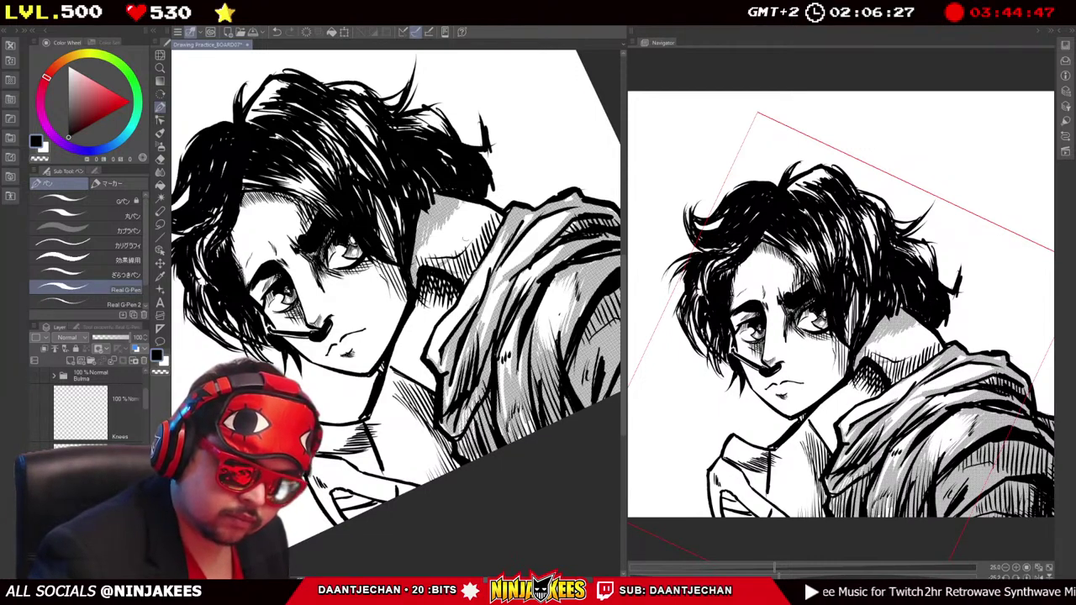
drag(467, 225, 479, 200)
drag(472, 232, 491, 205)
mouse_move(485, 236)
mouse_down()
mouse_move(500, 205)
mouse_move(501, 217)
mouse_up()
Extend the neck's grey tone along its lower and side edges, leaving a white highlight in the centre.
mouse_move(464, 274)
mouse_down()
mouse_move(501, 221)
mouse_move(476, 245)
mouse_up()
drag(424, 276, 462, 261)
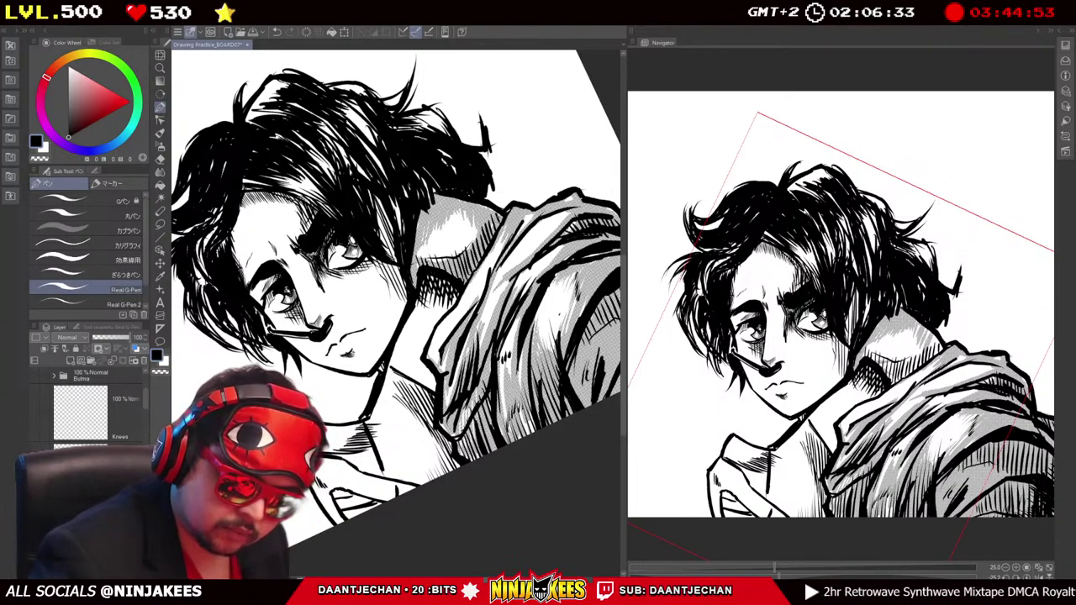
drag(395, 294, 392, 313)
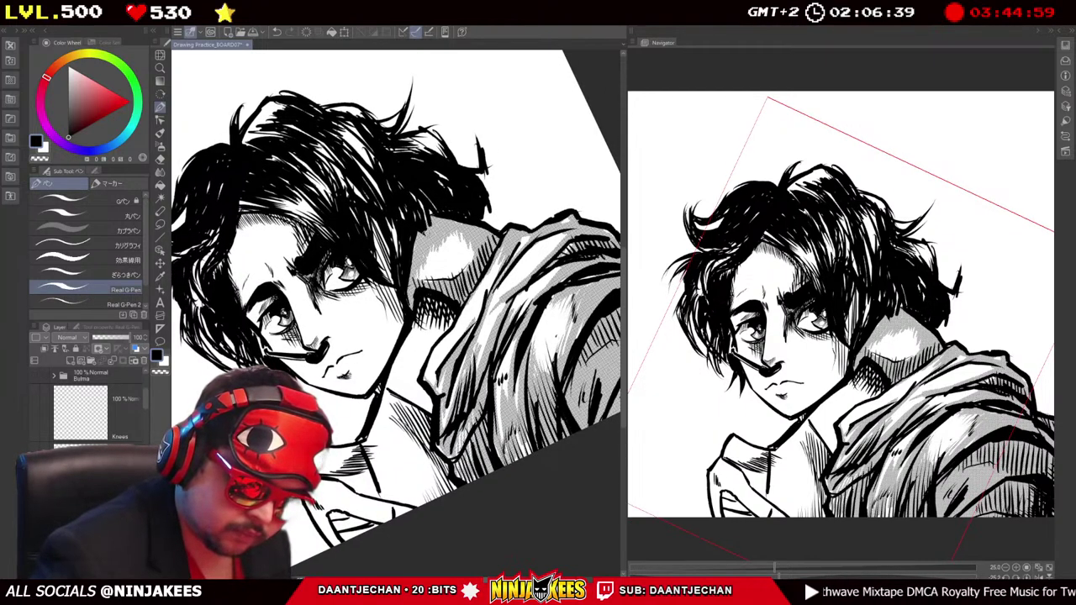
mouse_move(395, 294)
mouse_down()
mouse_move(379, 264)
mouse_move(408, 305)
mouse_up()
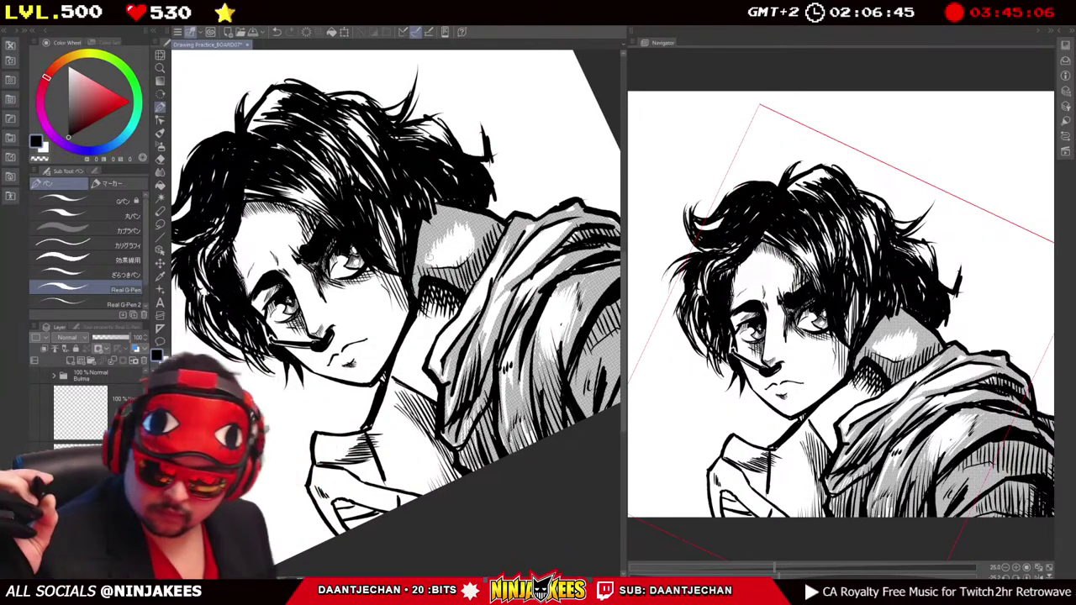
drag(428, 257, 431, 282)
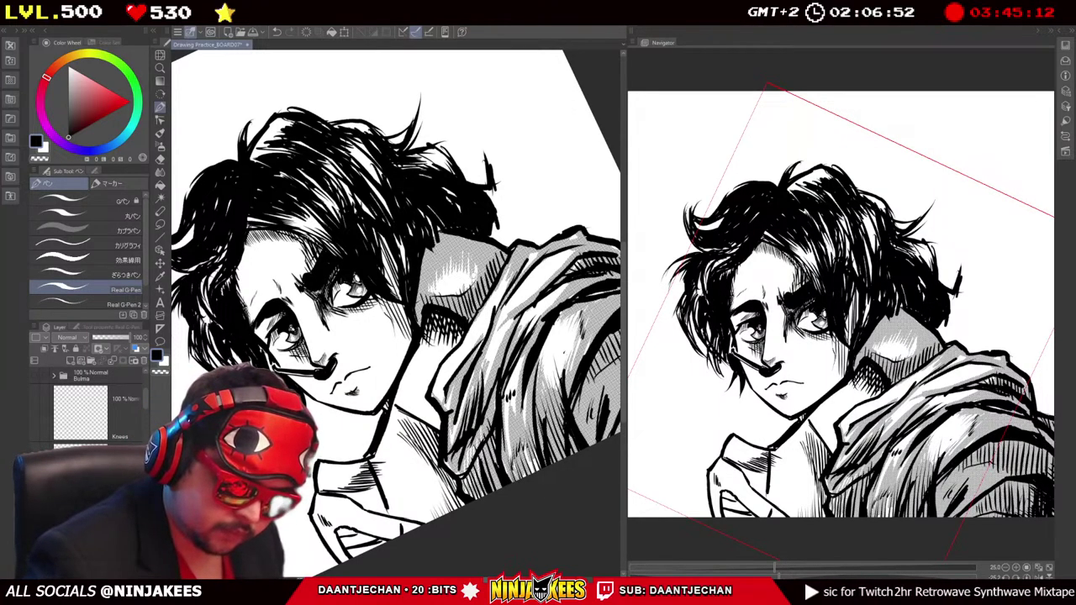
Paint grey tone onto the front of the neck between the jawline and the hood.
mouse_move(475, 269)
mouse_down()
mouse_move(475, 168)
mouse_move(476, 189)
mouse_move(445, 202)
mouse_move(429, 237)
mouse_move(501, 197)
mouse_move(511, 141)
mouse_move(497, 174)
mouse_move(461, 203)
mouse_up()
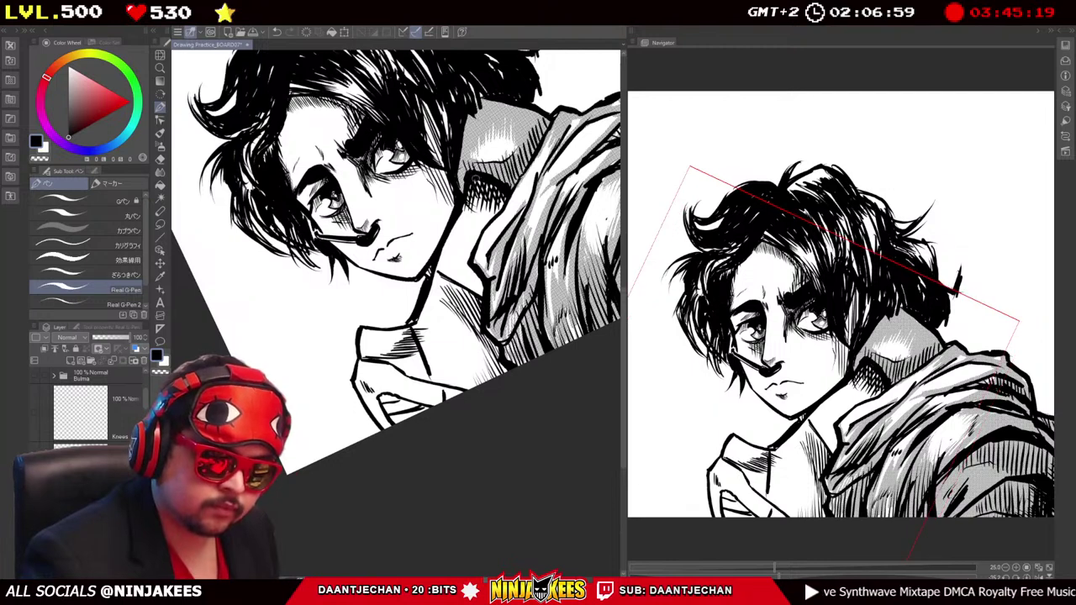
drag(448, 242, 436, 270)
mouse_move(467, 200)
mouse_down()
mouse_move(453, 224)
mouse_move(471, 235)
mouse_up()
drag(491, 199, 473, 240)
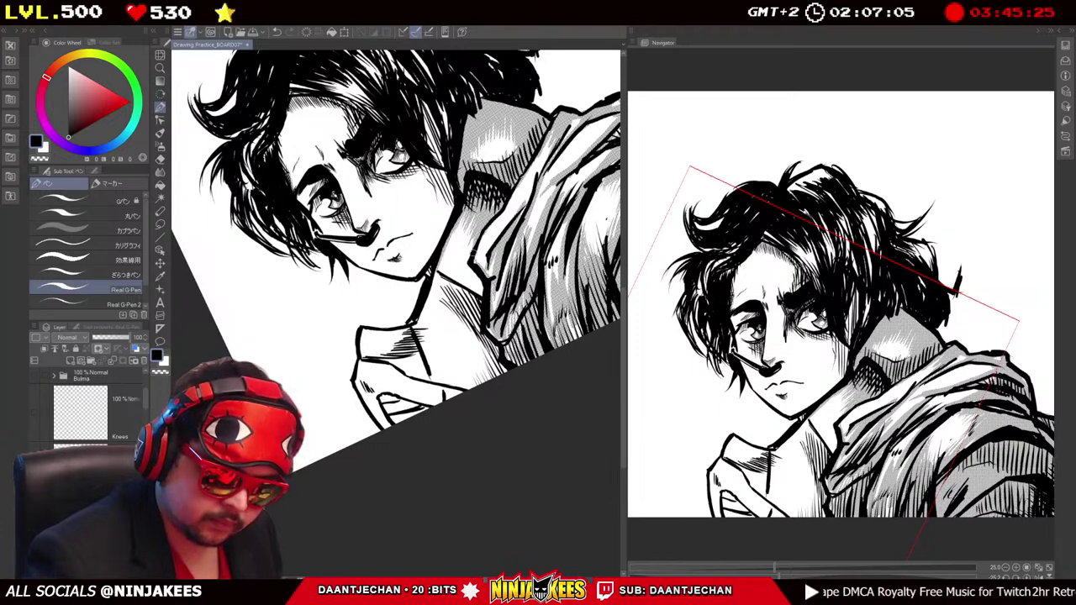
scroll(395, 261, down, 2)
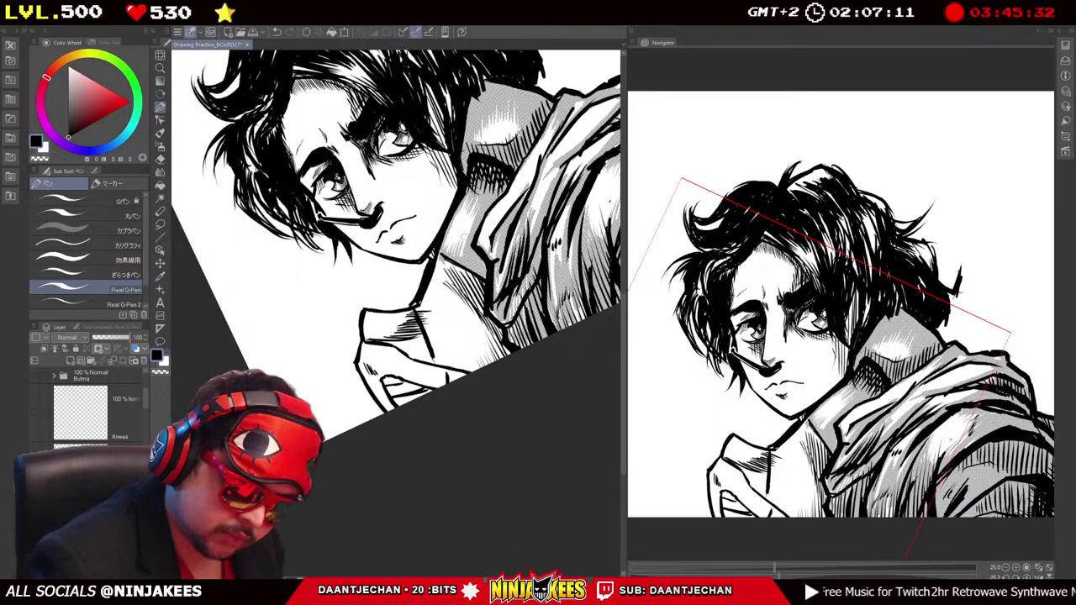
Brush grey tone along the edges of the hatched form below the chin, keeping its middle white.
scroll(395, 252, down, 5)
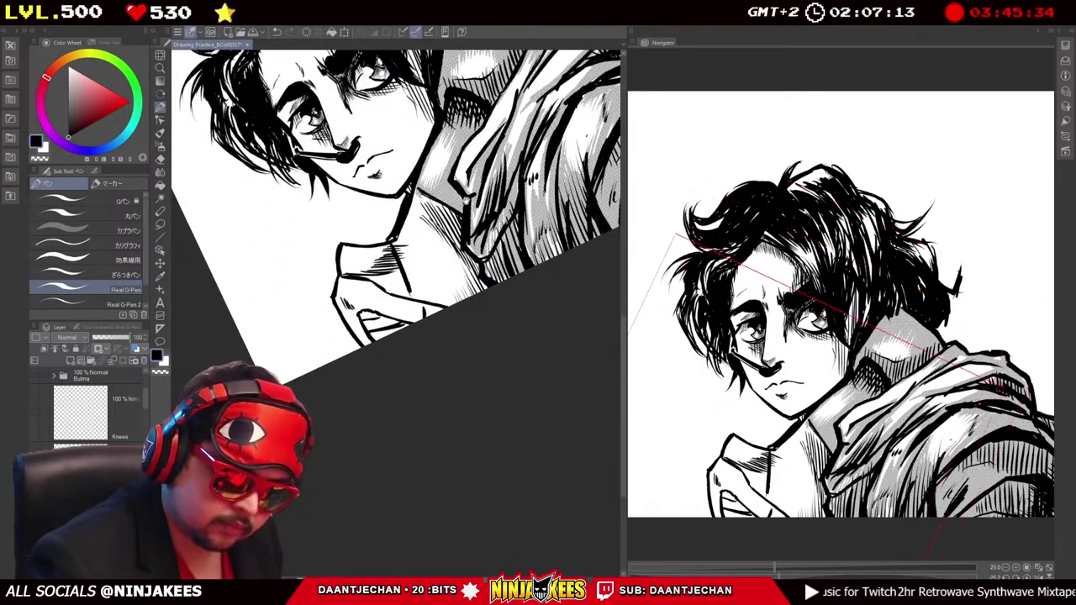
mouse_move(433, 210)
mouse_down()
mouse_move(457, 262)
mouse_move(496, 270)
mouse_up()
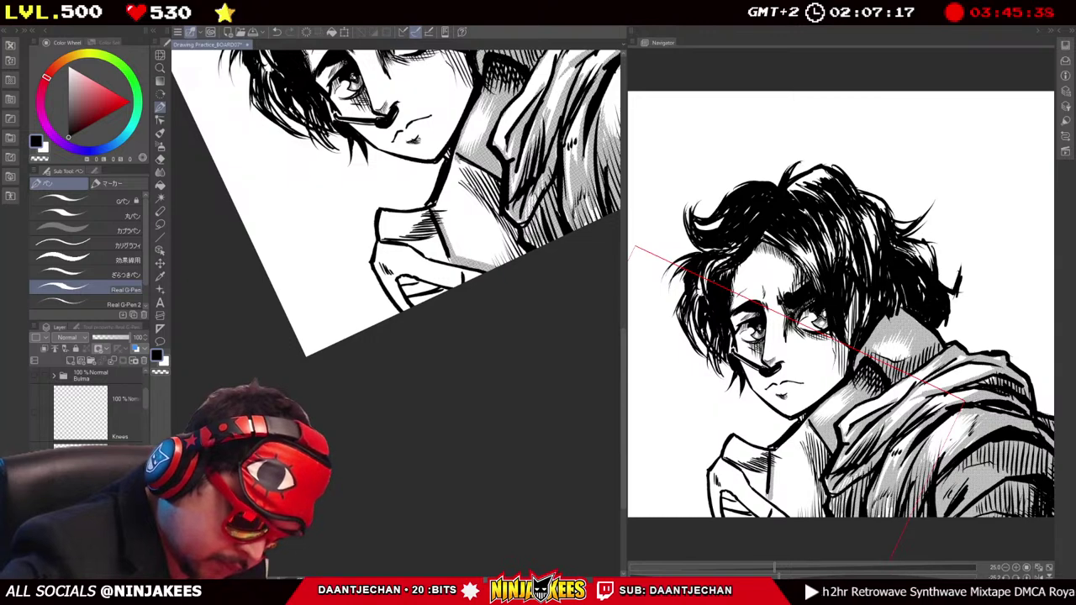
drag(434, 197, 444, 210)
mouse_move(442, 163)
mouse_down()
mouse_move(454, 207)
mouse_move(464, 179)
mouse_up()
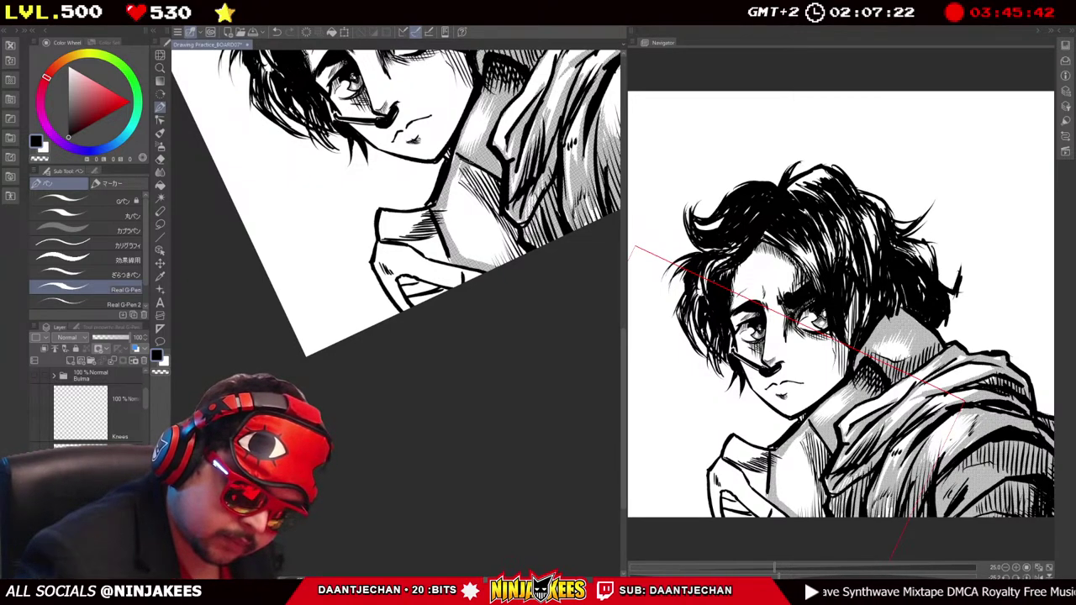
drag(484, 178, 498, 210)
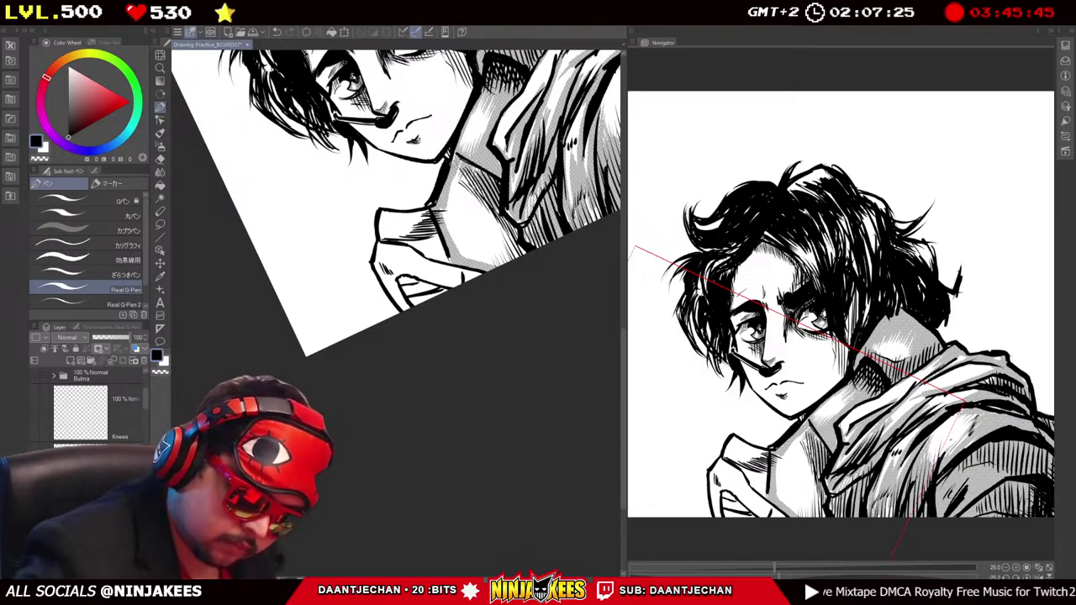
Brush grey tone into the lower part of the collar panel below the chin, keeping a white highlight along its middle.
drag(471, 173, 482, 209)
drag(486, 175, 496, 217)
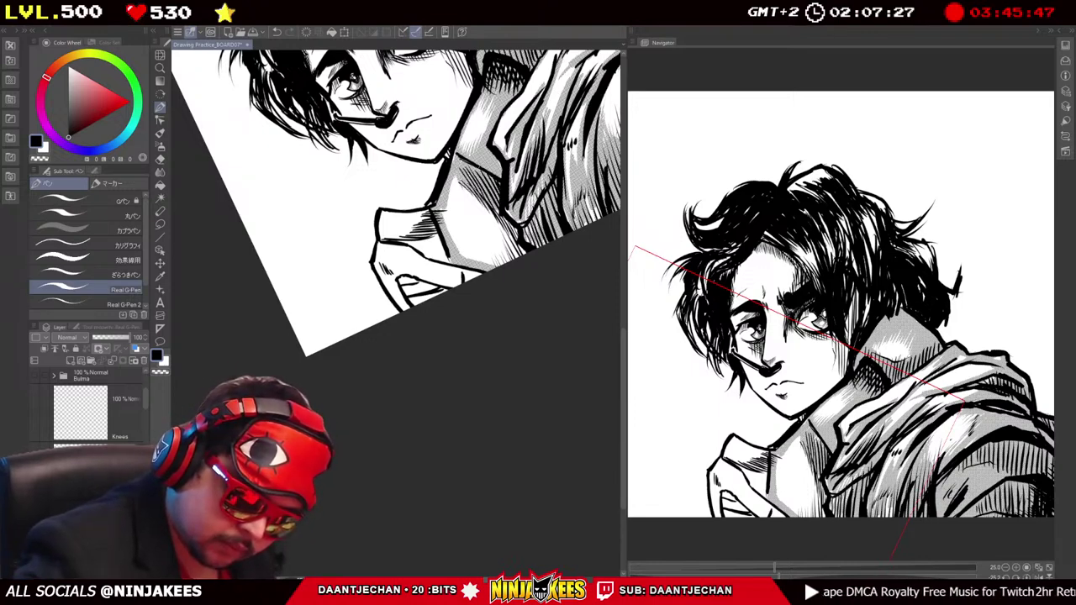
drag(460, 252, 400, 214)
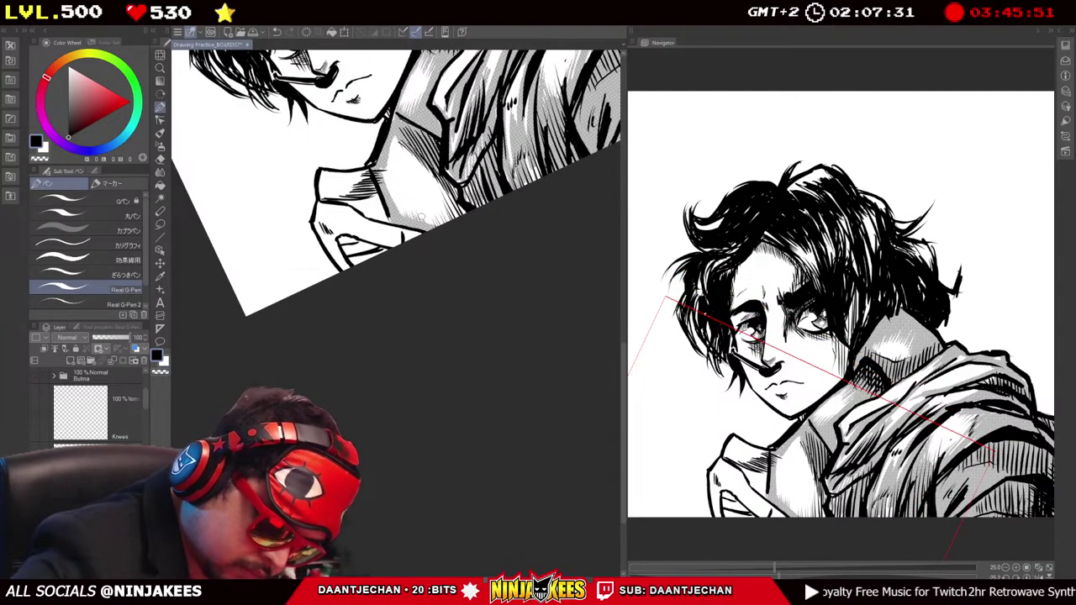
mouse_move(459, 203)
mouse_down()
mouse_move(452, 217)
mouse_move(448, 187)
mouse_up()
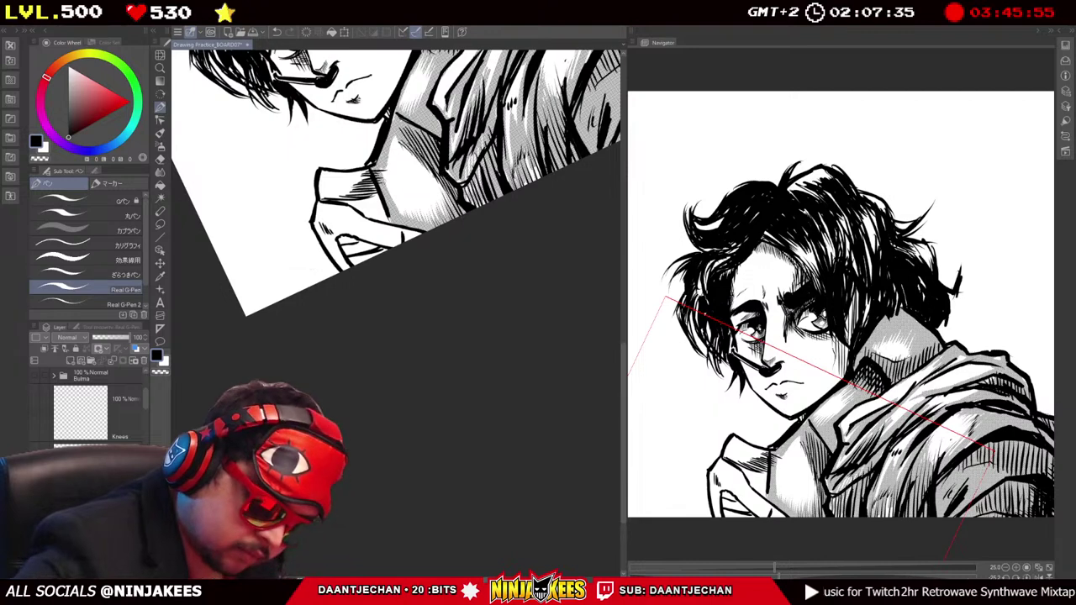
Shade the hatched collar flap below the chin with grey tone, down to the edge of the pale folded band.
mouse_move(340, 193)
mouse_down()
mouse_move(381, 193)
mouse_move(320, 194)
mouse_move(344, 172)
mouse_up()
mouse_move(361, 159)
mouse_down()
mouse_move(344, 168)
mouse_move(358, 209)
mouse_up()
drag(370, 187, 343, 200)
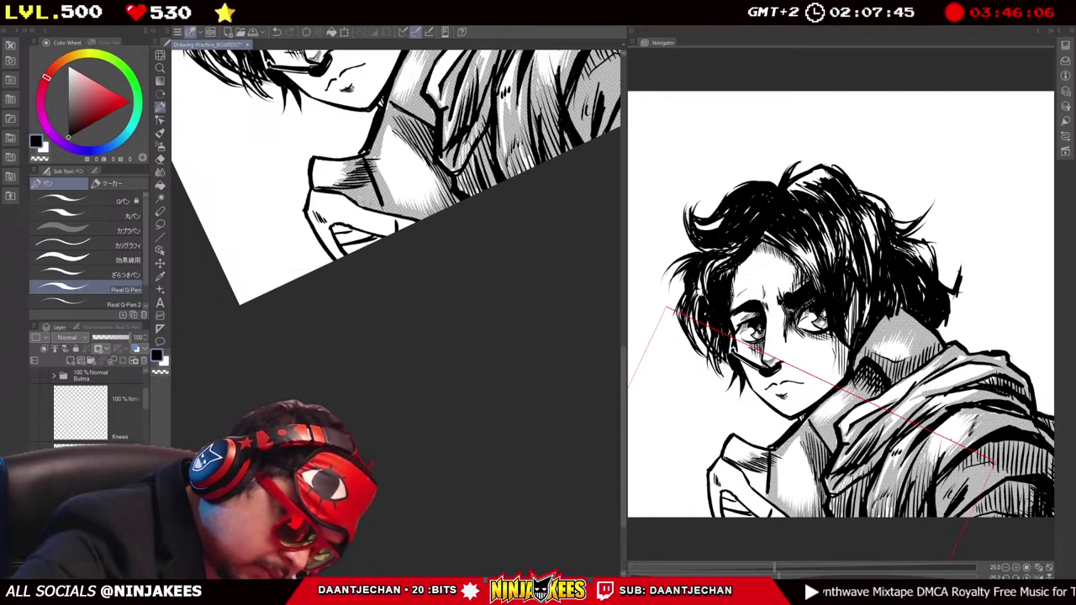
drag(516, 244, 491, 362)
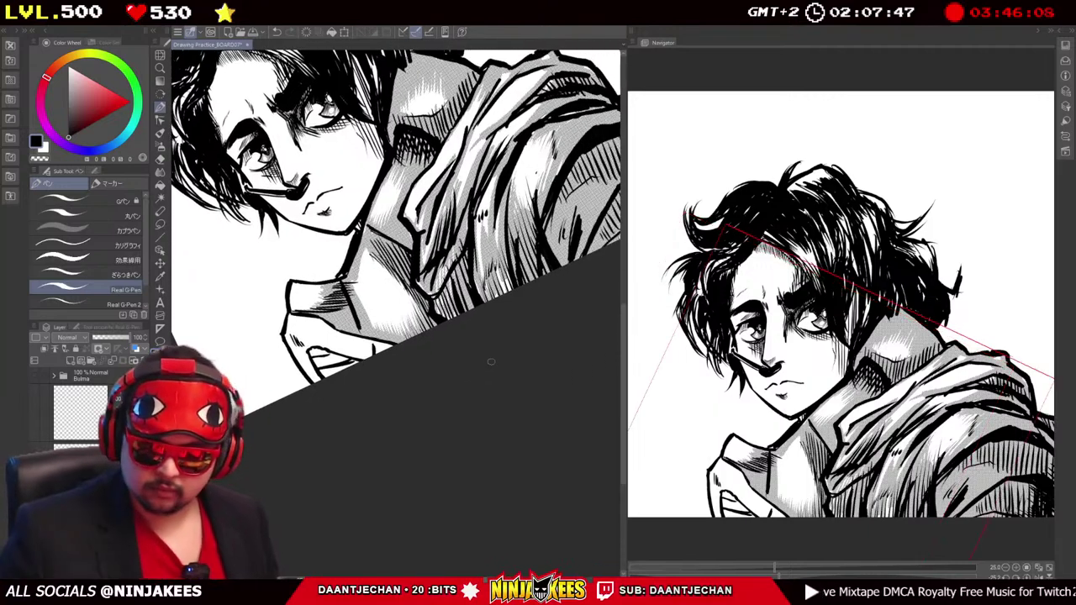
drag(490, 361, 480, 222)
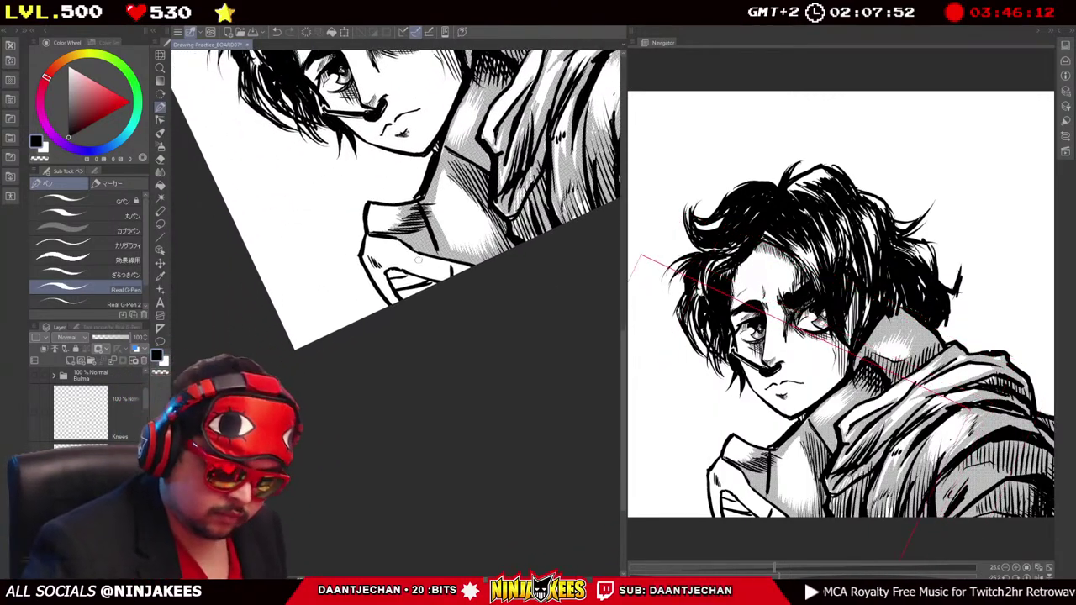
Shade the gaps between the stripes at the collar's lower edge in grey and reset the canvas rotation to upright.
drag(407, 282, 452, 285)
key(ctrl+z)
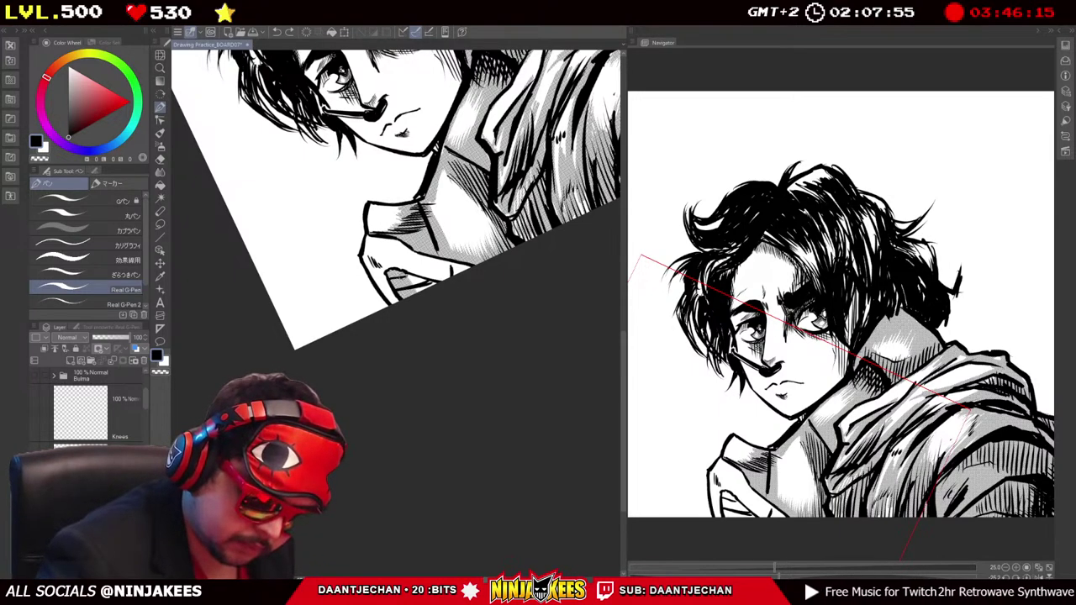
drag(428, 286, 403, 324)
key(h)
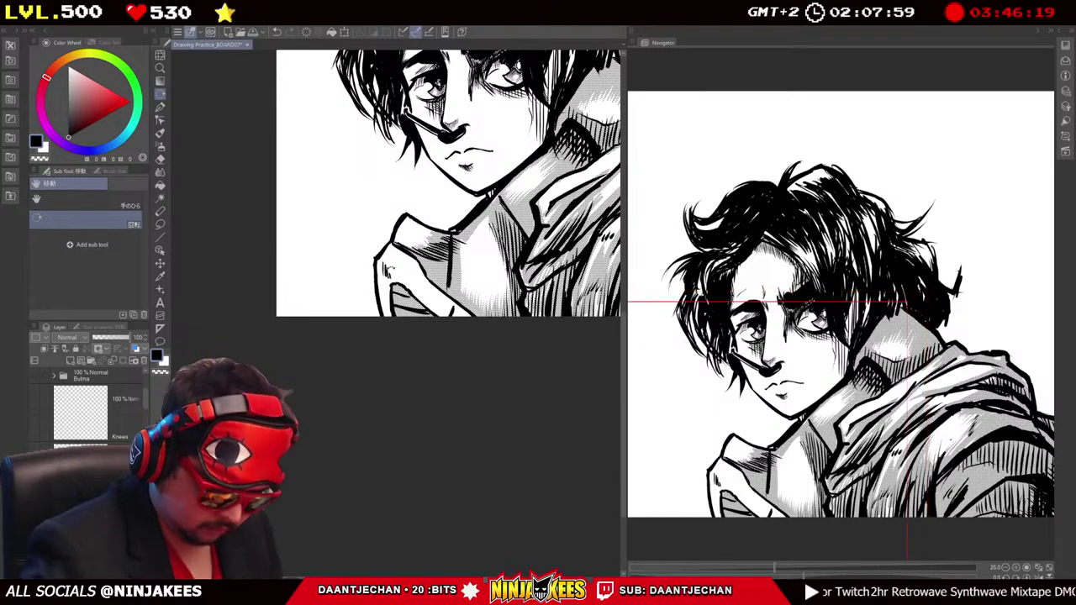
Add grey tone along the outer edge and folds of the collar's front band with the Real G-Pen, leaving its centre white.
key(p)
drag(446, 210, 421, 143)
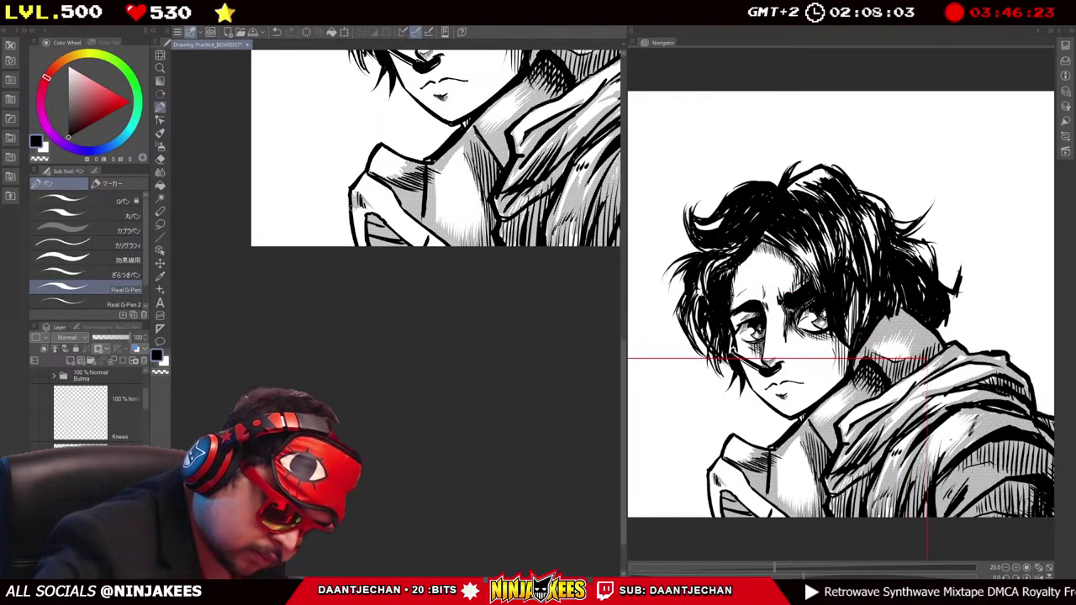
drag(411, 233, 355, 204)
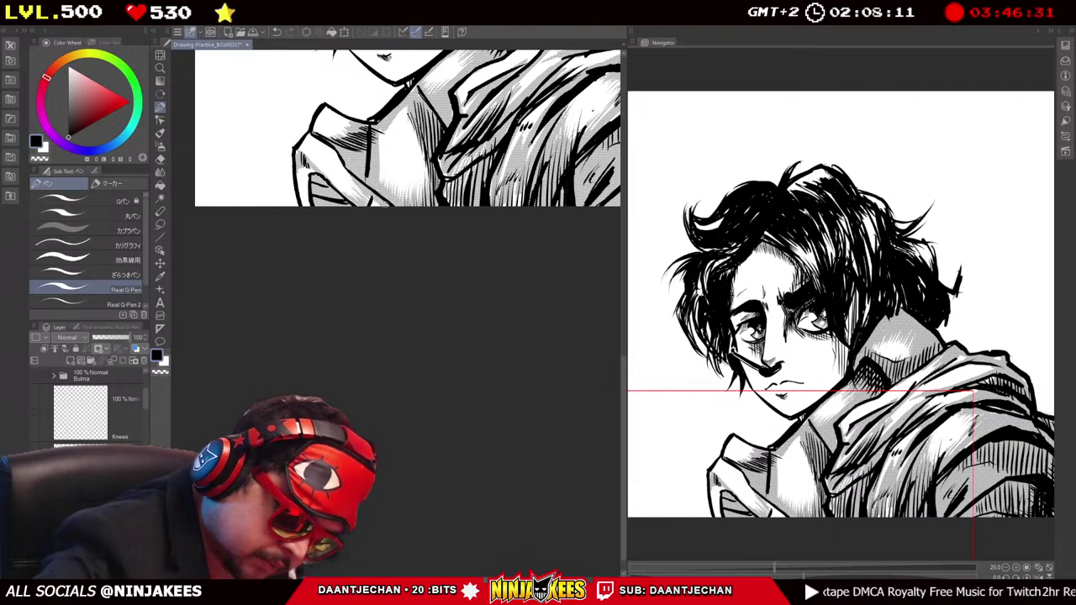
drag(378, 213, 407, 242)
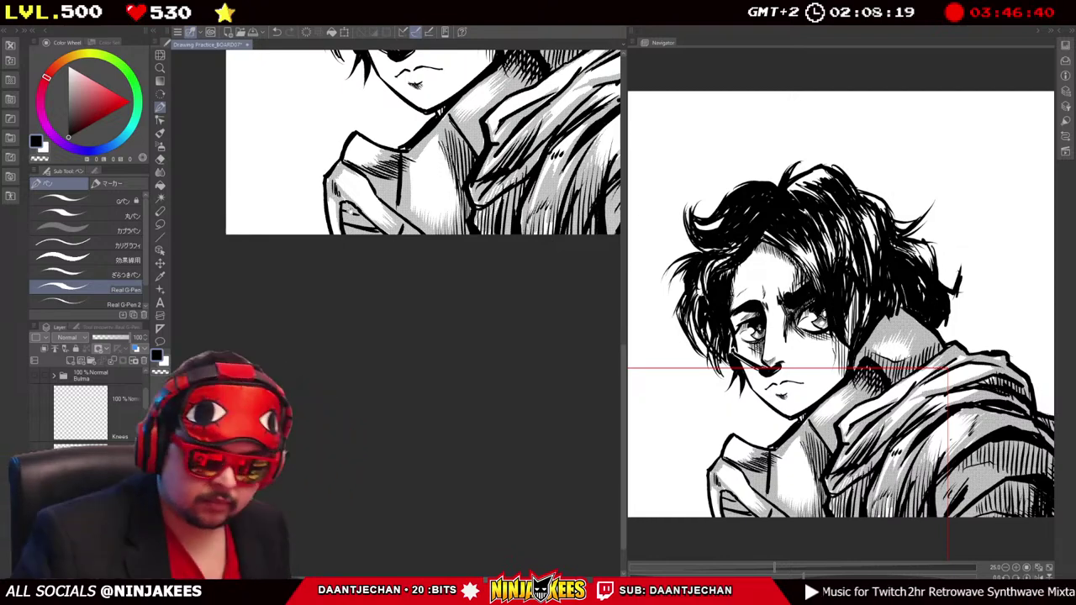
drag(350, 211, 330, 328)
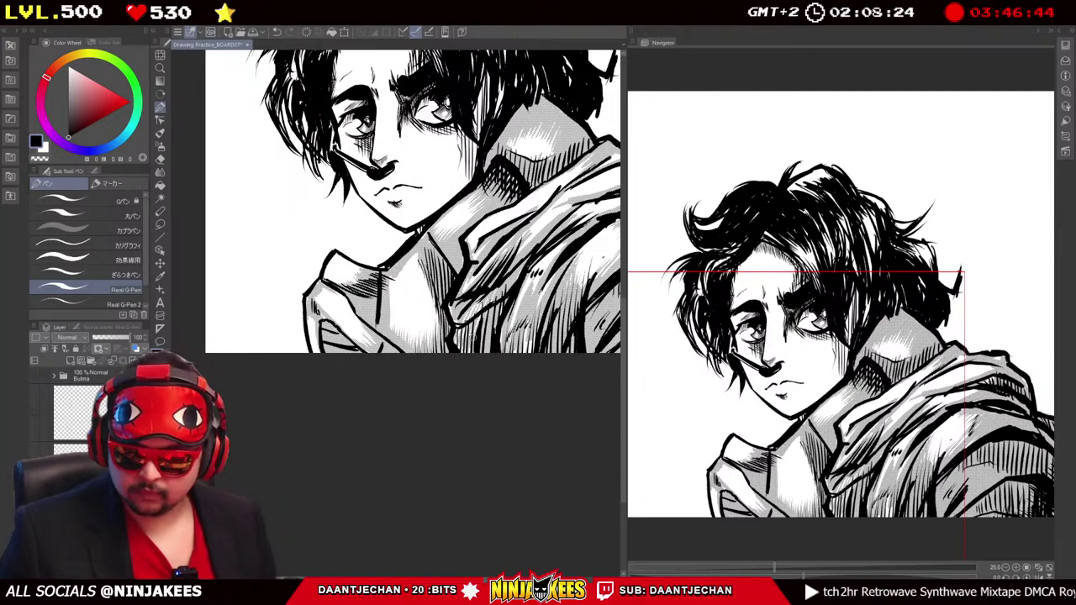
scroll(412, 269, down, 2)
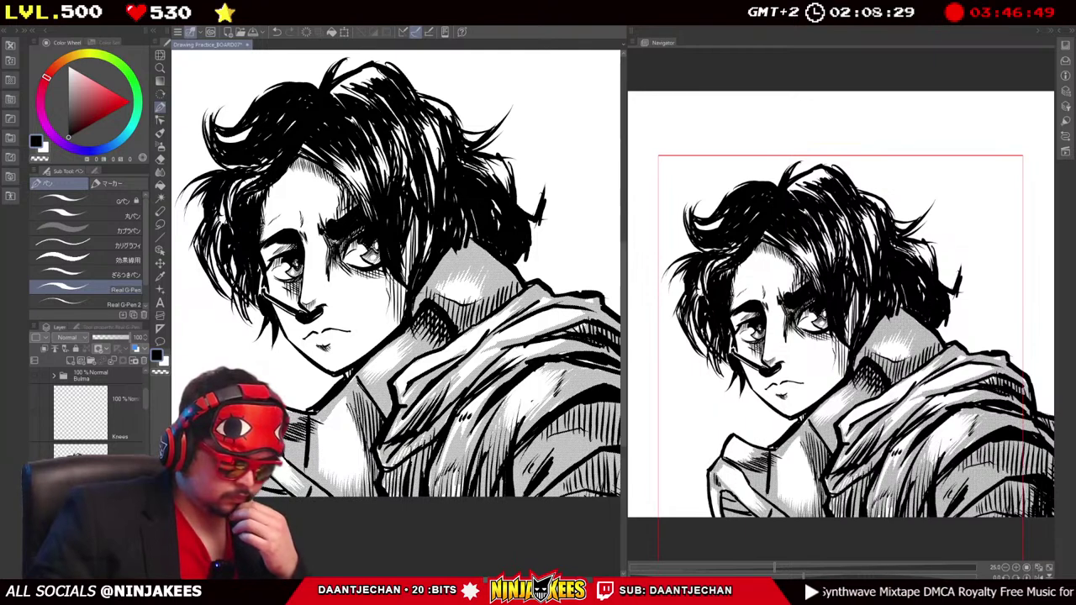
Add a new raster layer next to the ink drawing's layer.
right_click(132, 418)
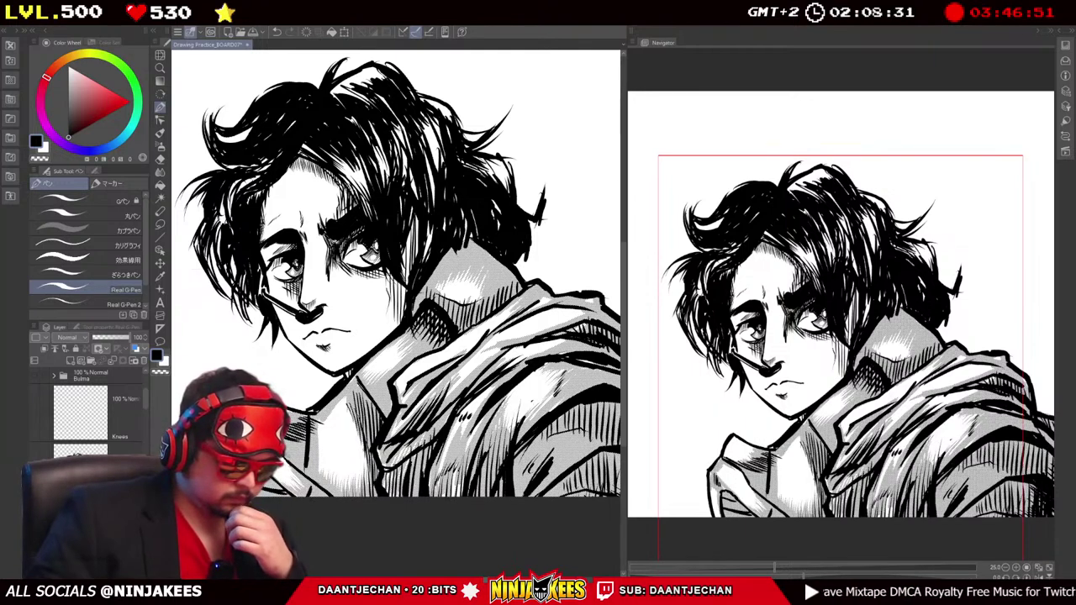
key(Escape)
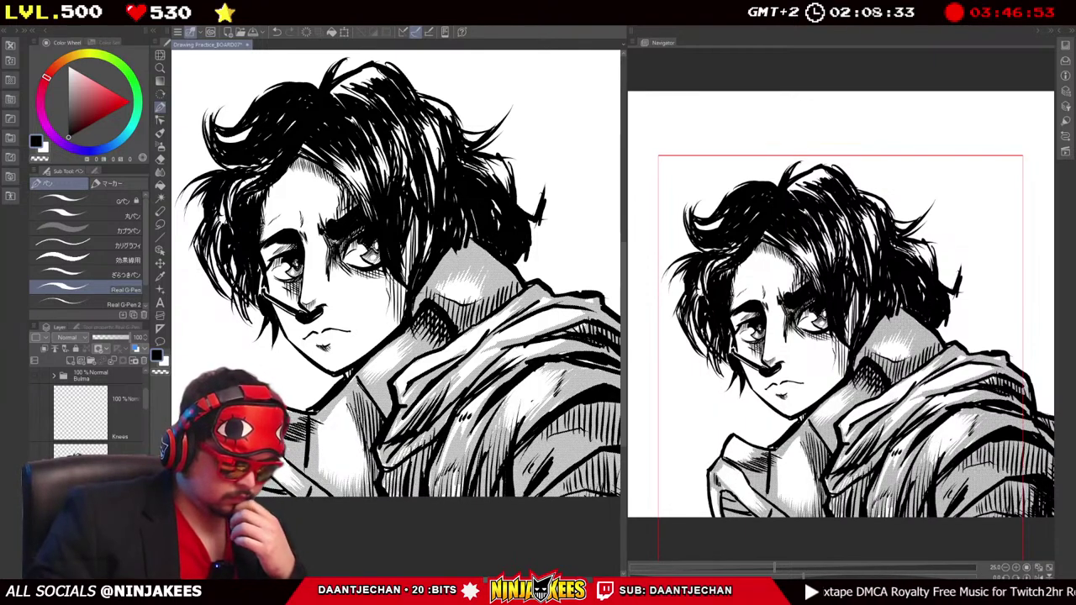
click(101, 452)
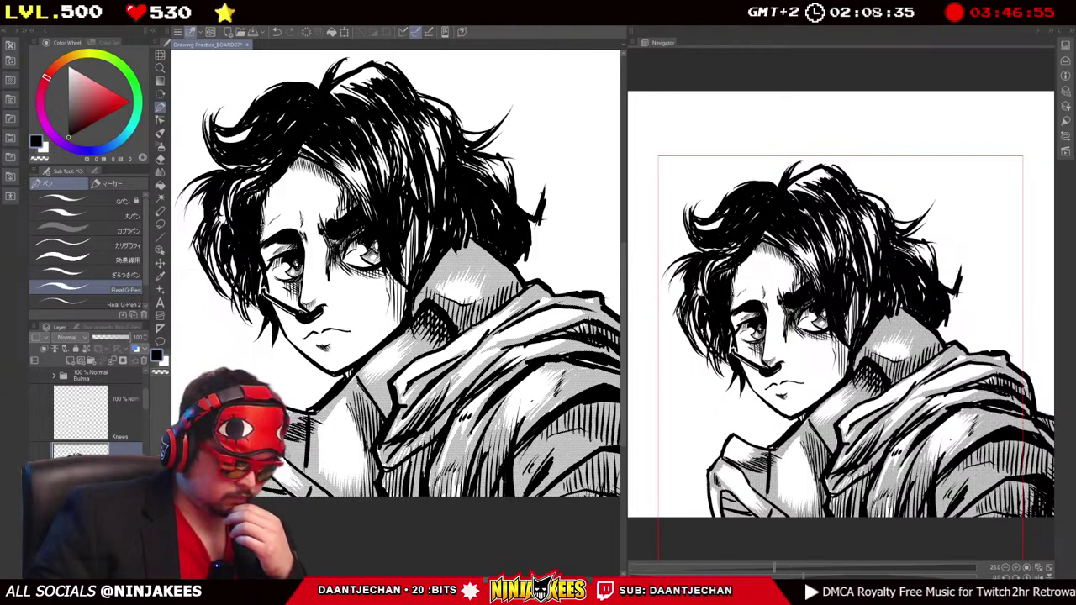
click(68, 426)
right_click(72, 423)
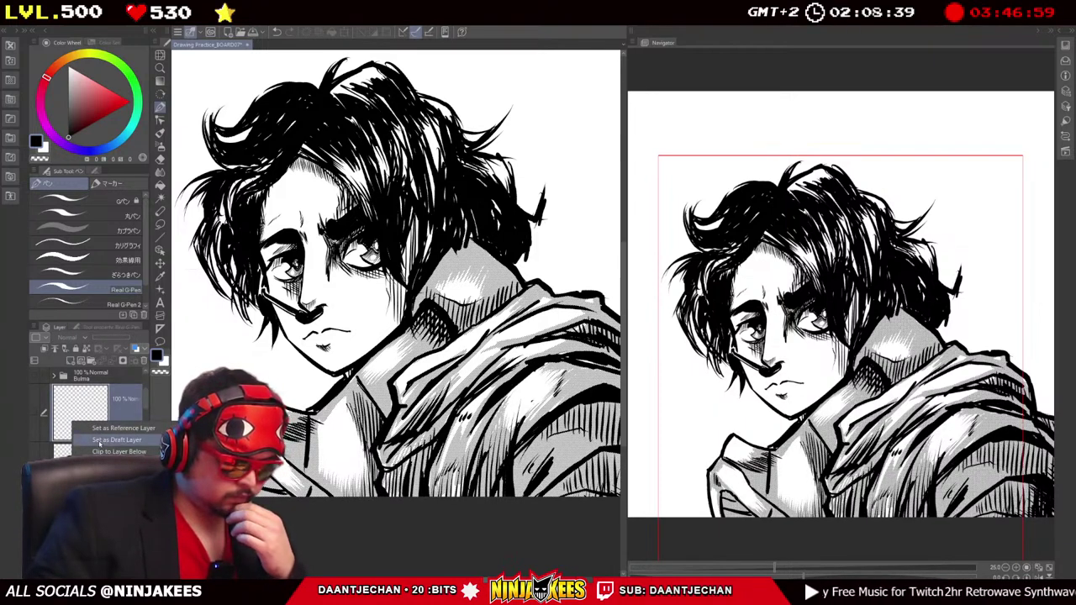
click(102, 439)
right_click(121, 450)
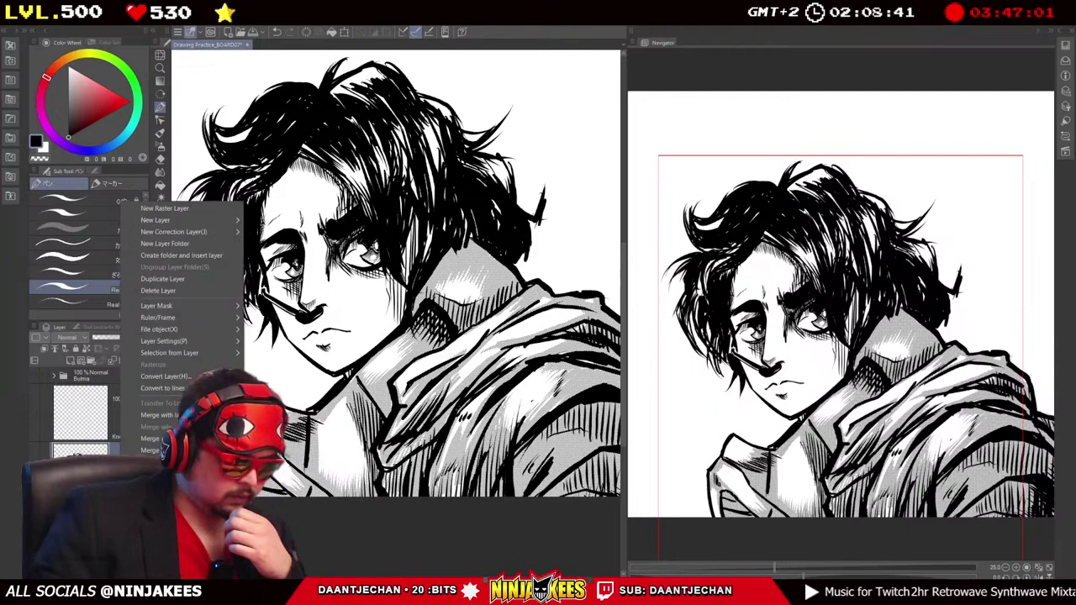
click(168, 210)
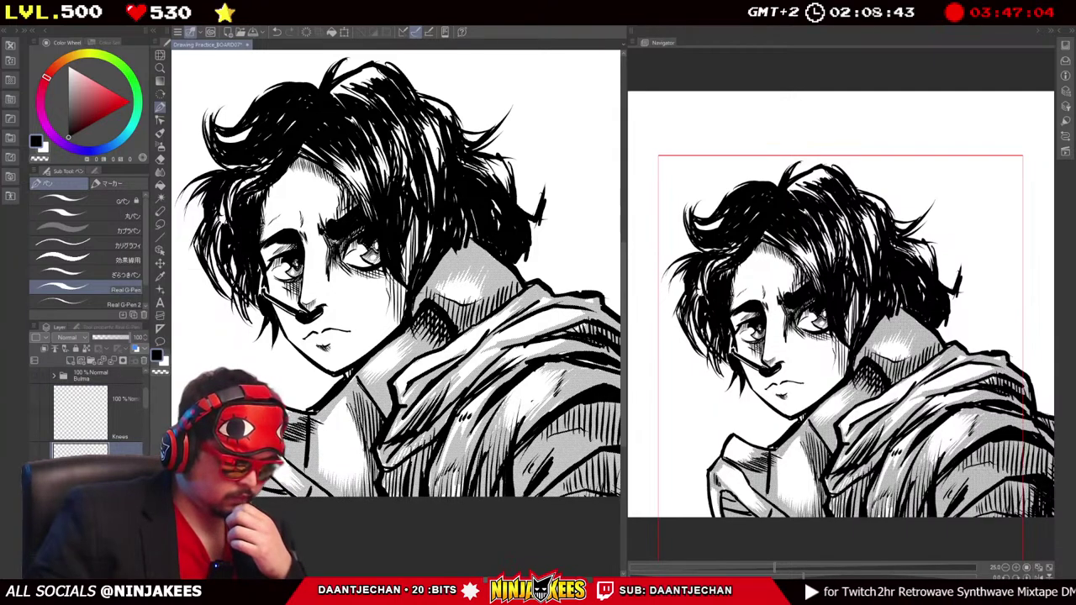
Apply a sparse circle-dot tone from the Basic monochromatic patterns as a new layer and clear it from the whole canvas.
click(10, 81)
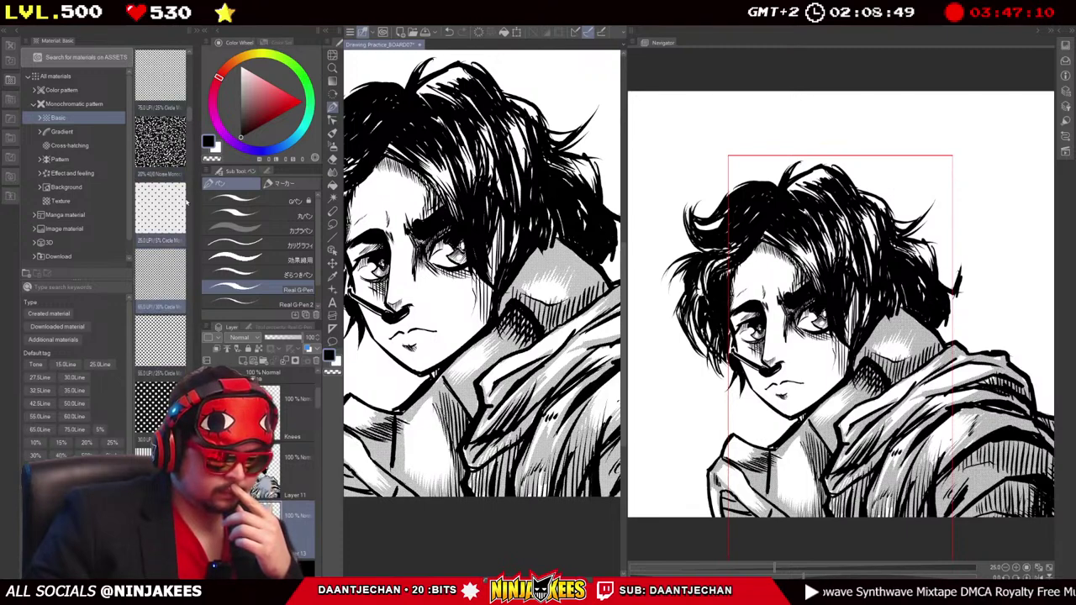
scroll(186, 202, up, 2)
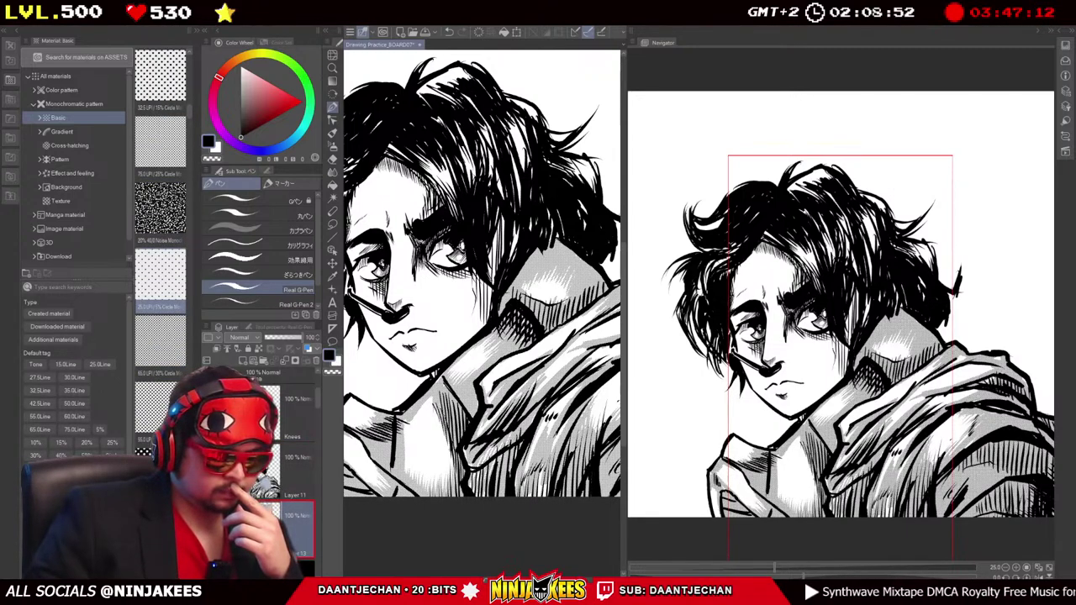
drag(160, 277, 841, 336)
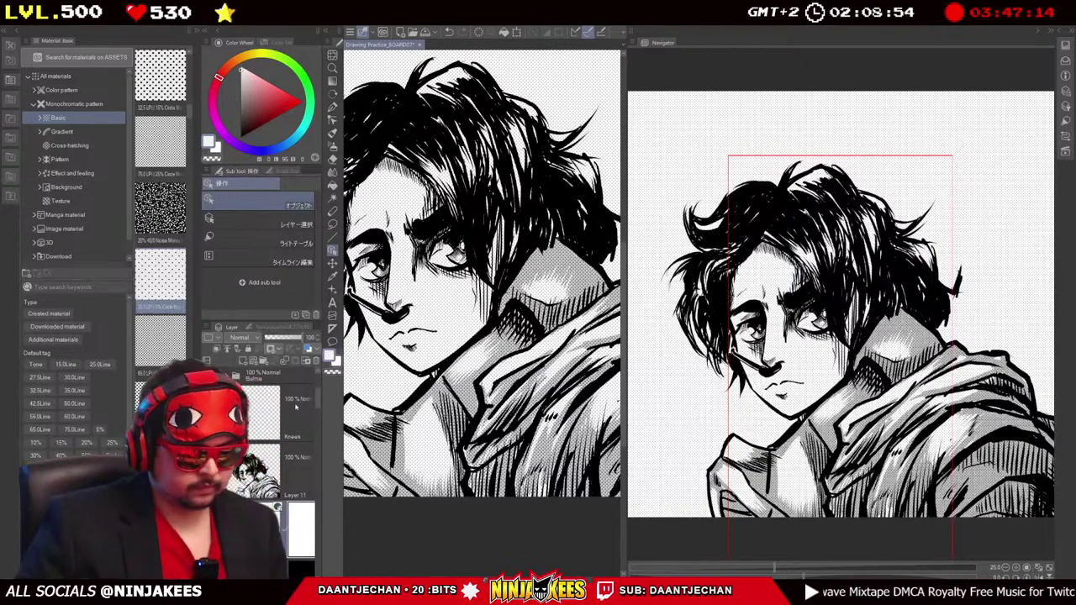
key(Delete)
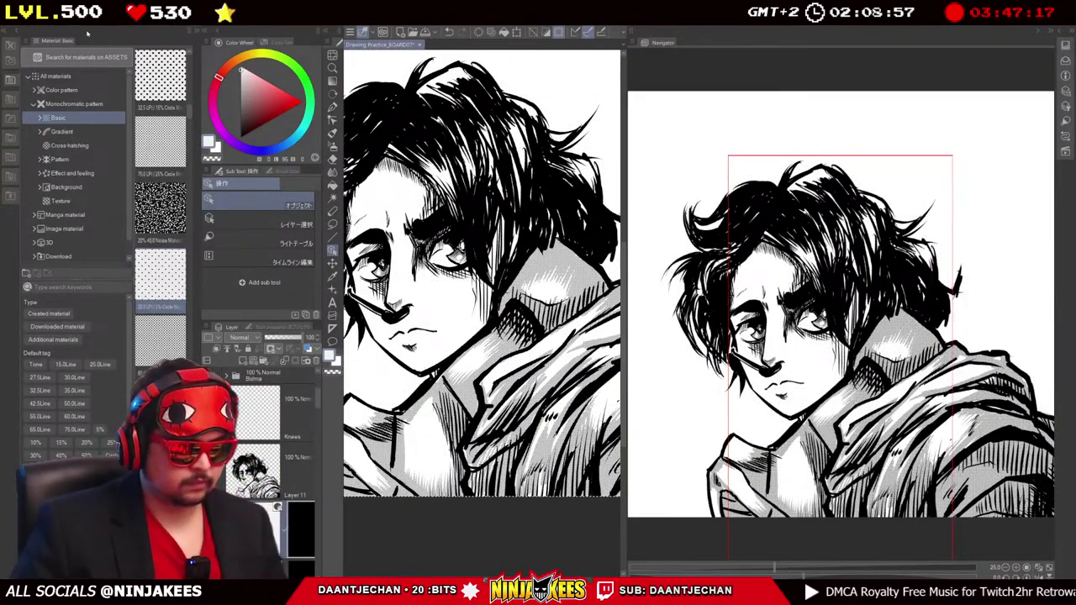
click(21, 35)
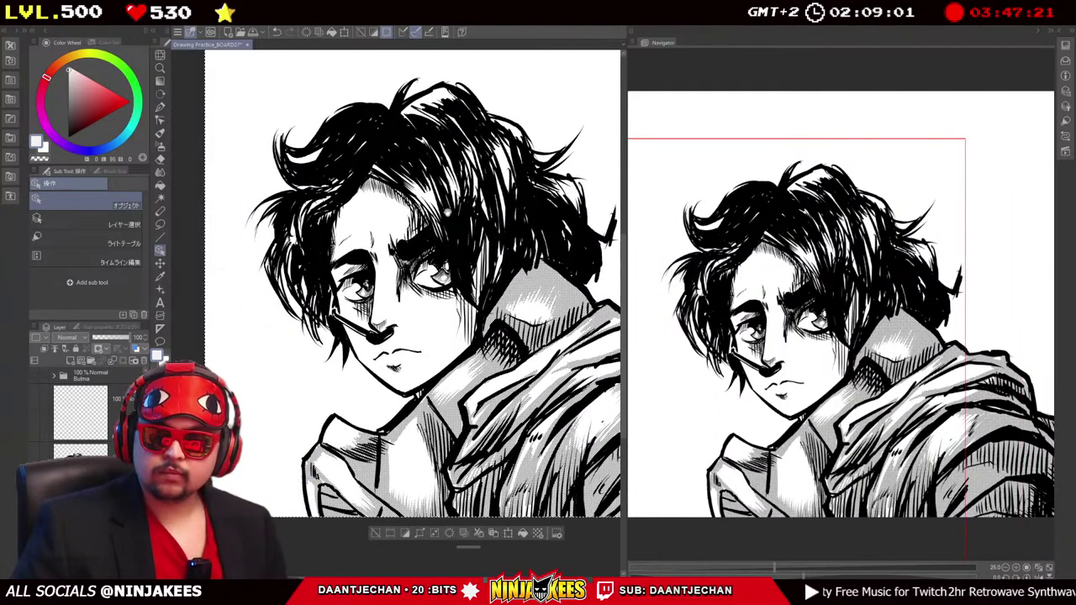
Widen the drawing area and paint light dot tone on the face around the eyes and cheek with the Real G-Pen.
drag(624, 239, 665, 239)
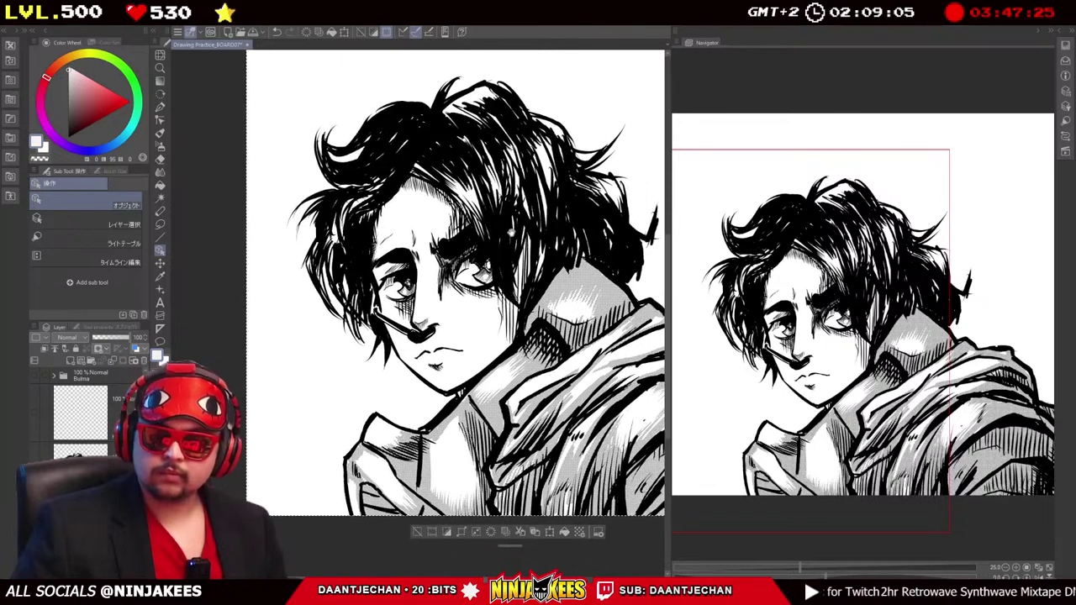
key(p)
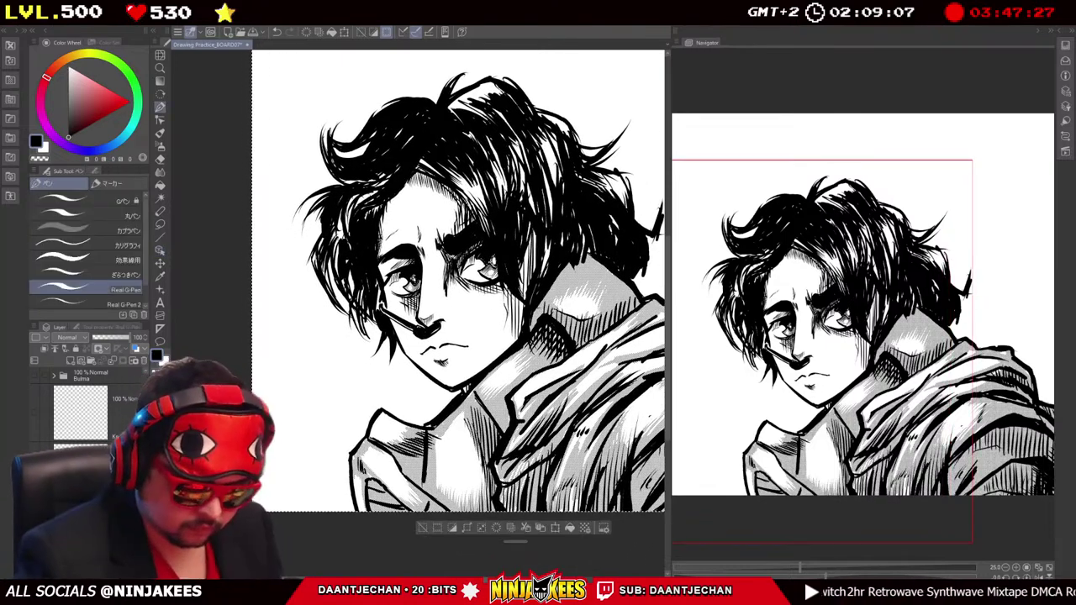
scroll(451, 223, up, 2)
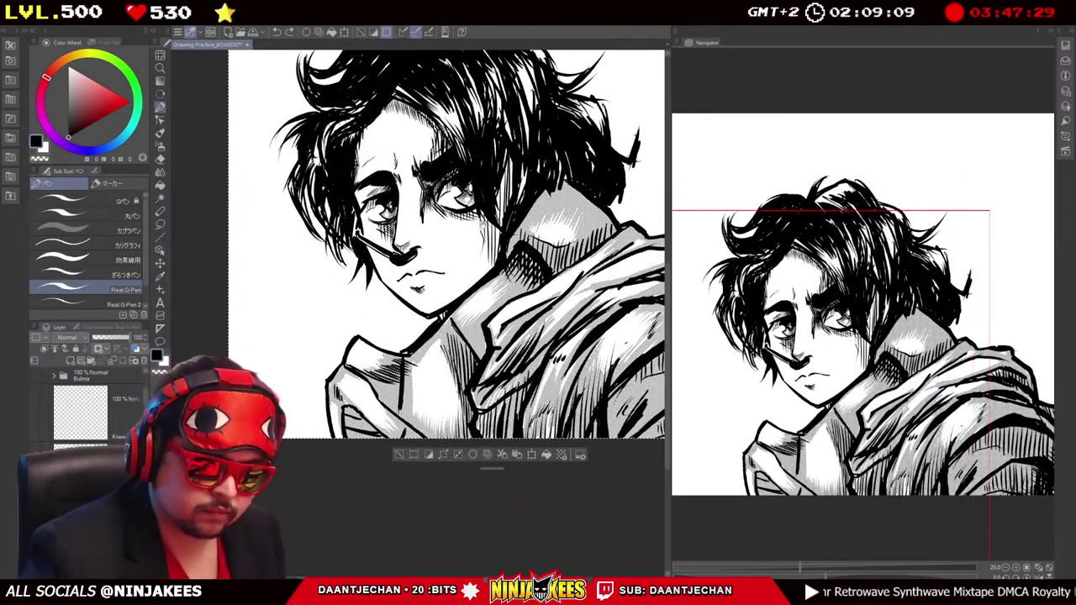
scroll(471, 252, up, 2)
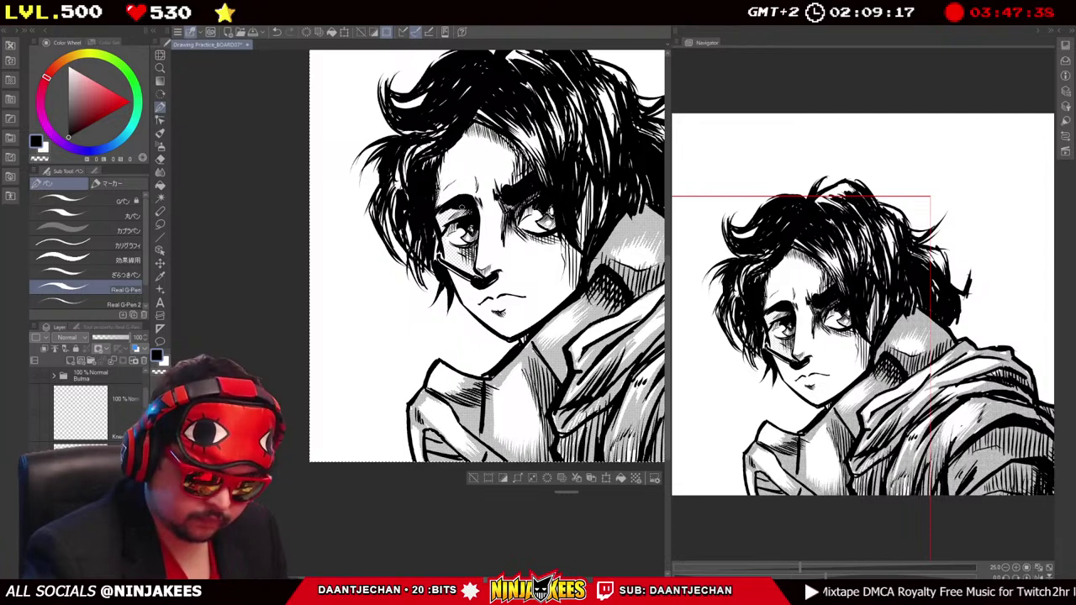
scroll(488, 252, down, 2)
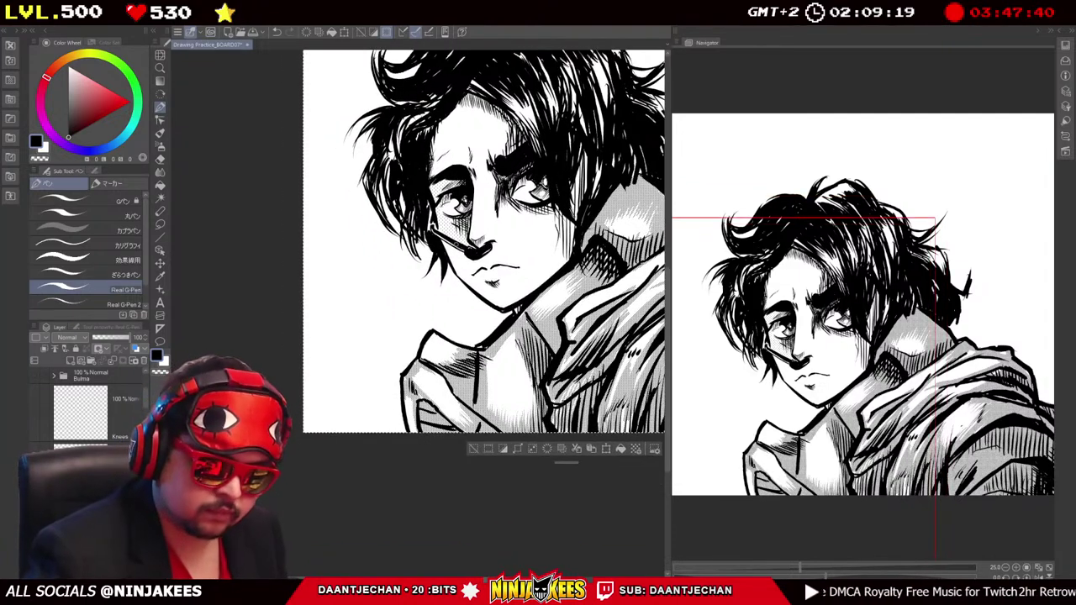
mouse_move(487, 252)
mouse_down()
mouse_move(433, 228)
mouse_move(445, 256)
mouse_move(427, 264)
mouse_move(459, 293)
mouse_up()
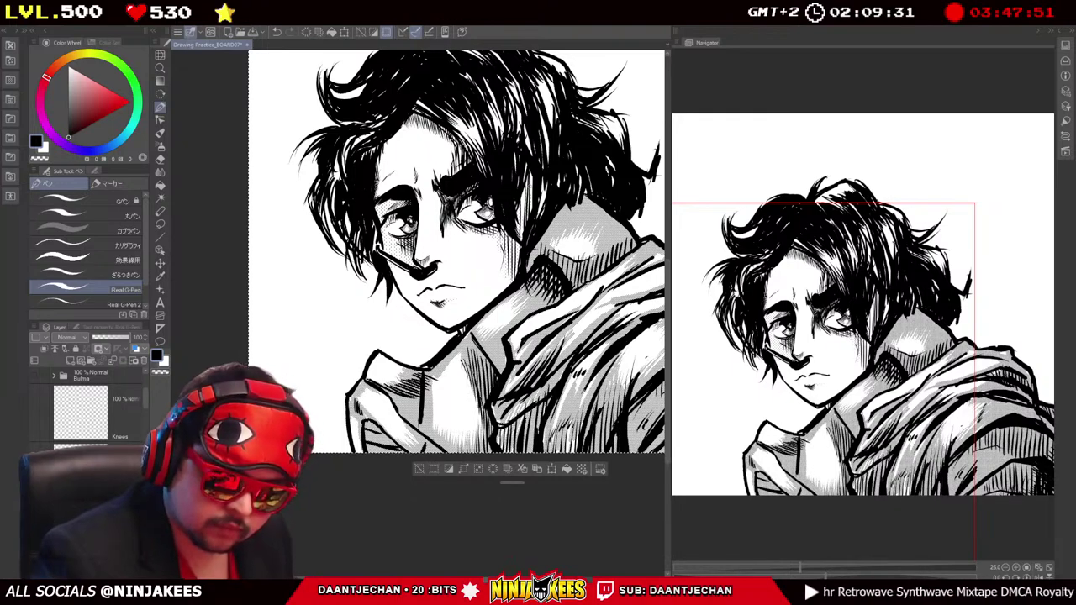
drag(454, 252, 519, 328)
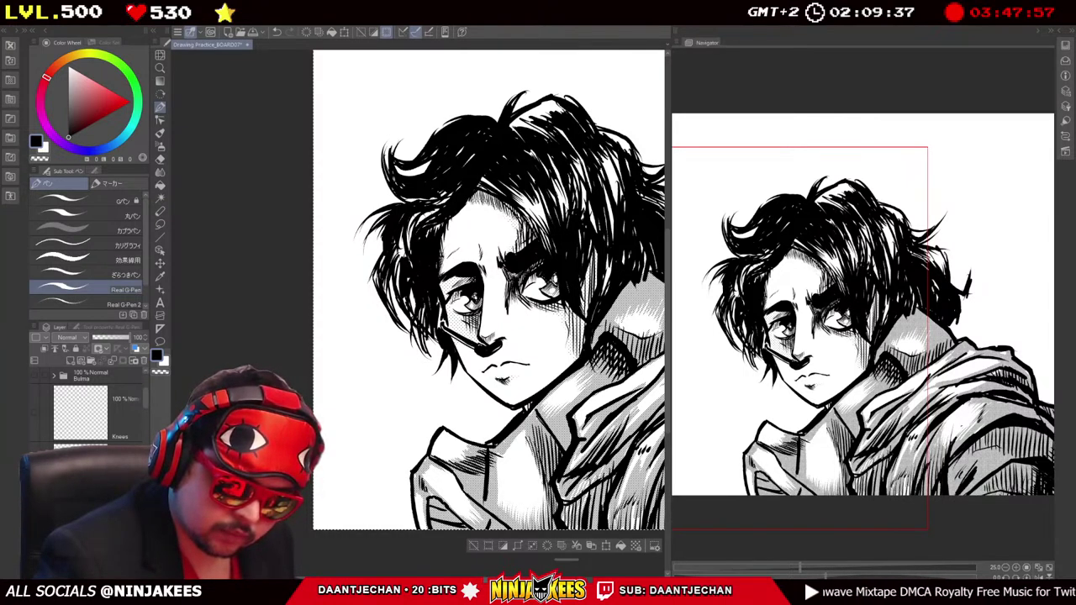
Brush light dot tone onto the forehead beneath the hairline and along the shadowed side of the face.
drag(336, 510, 359, 479)
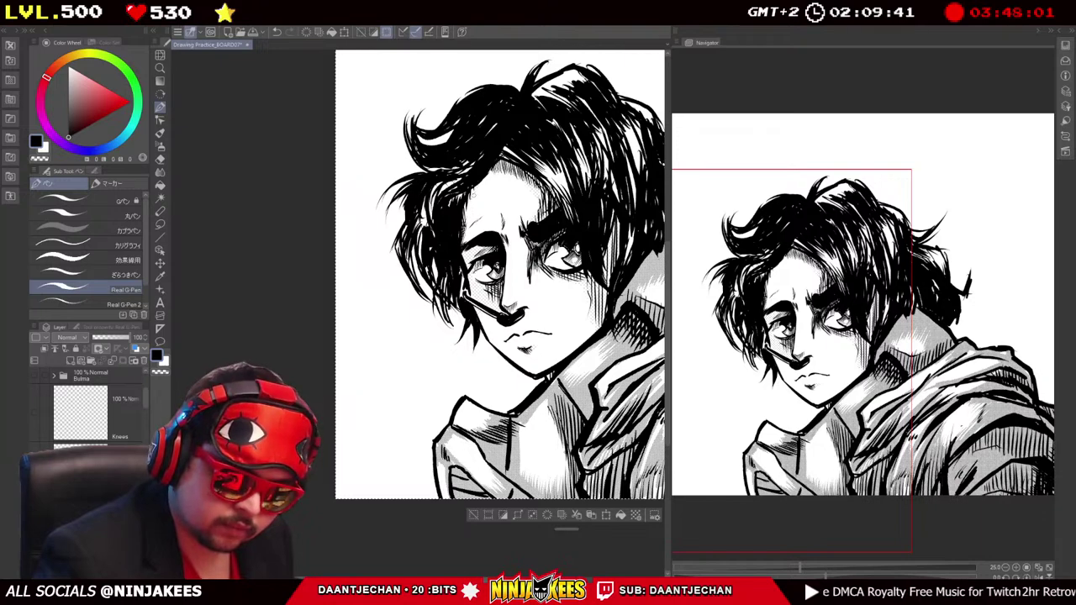
mouse_move(337, 510)
mouse_down()
mouse_move(266, 470)
mouse_move(281, 436)
mouse_move(291, 453)
mouse_move(283, 485)
mouse_up()
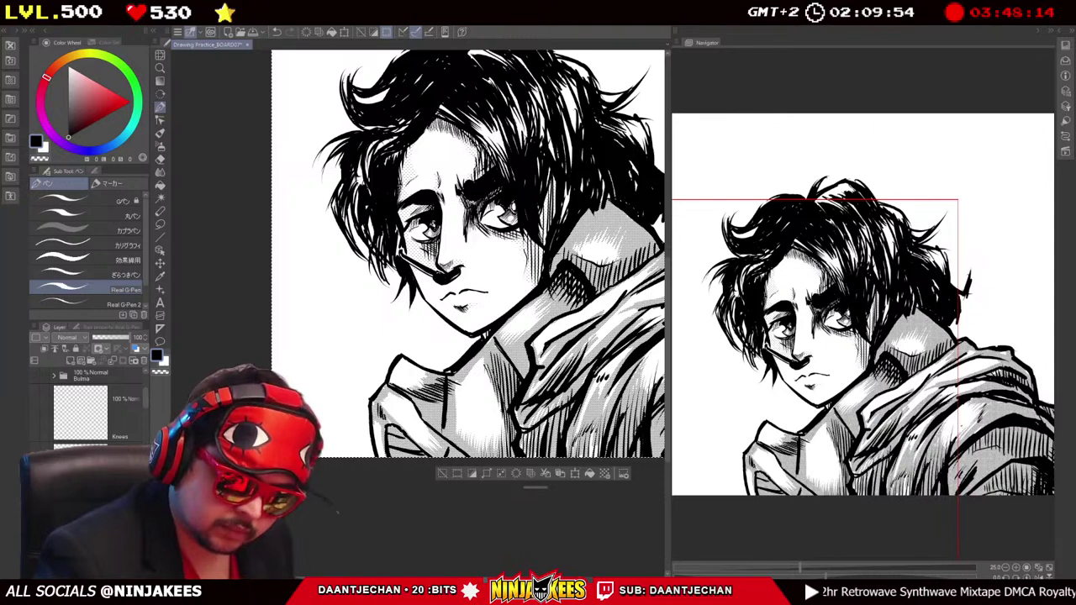
mouse_move(282, 486)
mouse_down()
mouse_move(194, 452)
mouse_move(235, 487)
mouse_up()
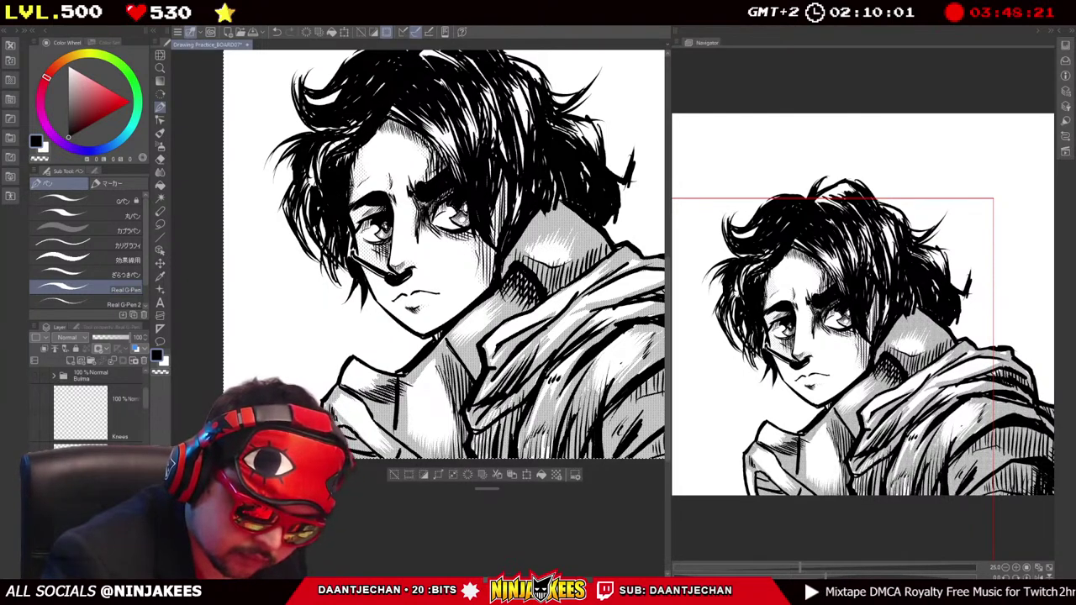
scroll(471, 252, up, 2)
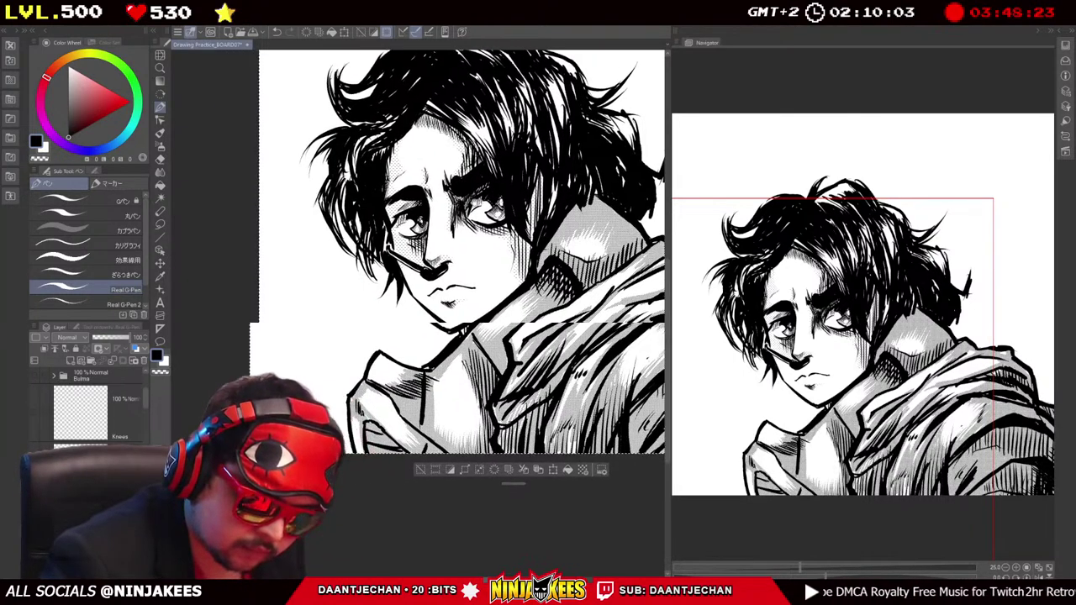
scroll(471, 294, down, 2)
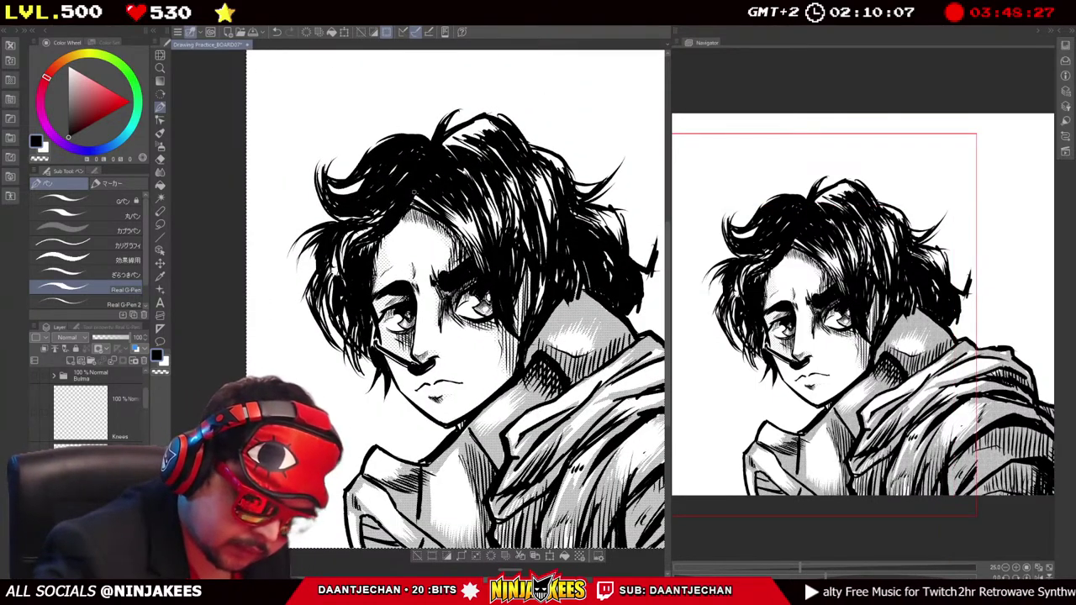
scroll(420, 302, right, 2)
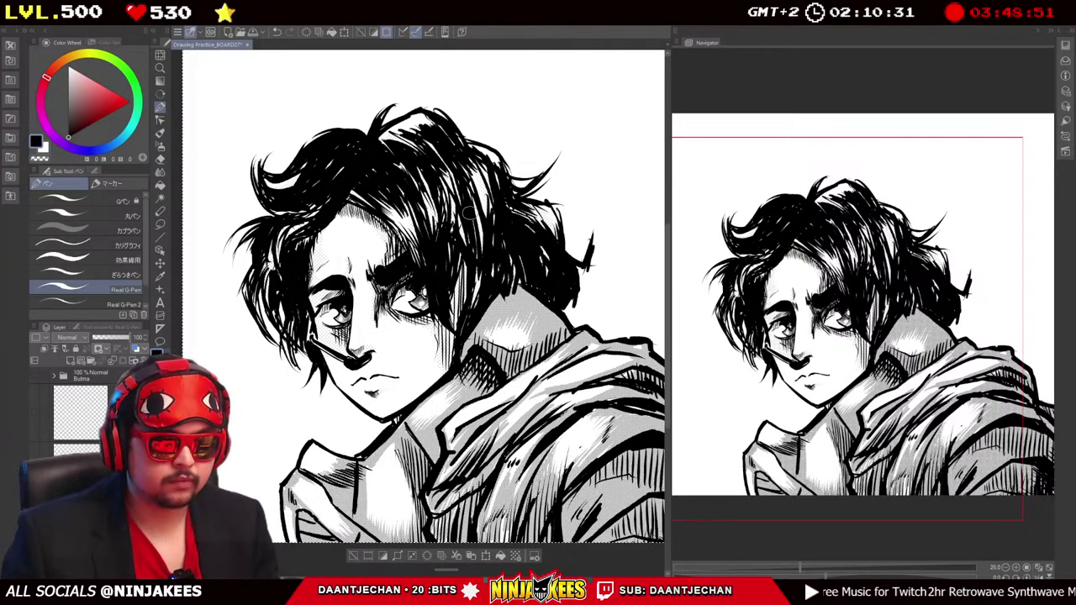
key(ctrl+0)
key(ctrl+alt+0)
key(ctrl+0)
key(ctrl+alt+0)
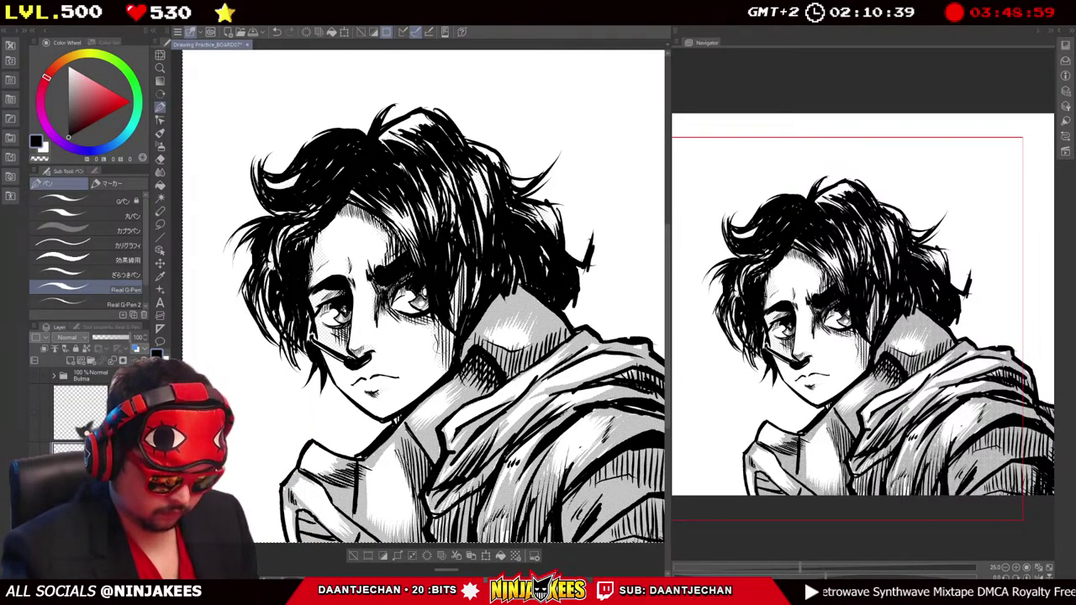
Refine the hair beside the character's left-facing cheek, alternating between the Real G-Pen and the hard eraser.
key(p)
scroll(423, 294, down, 3)
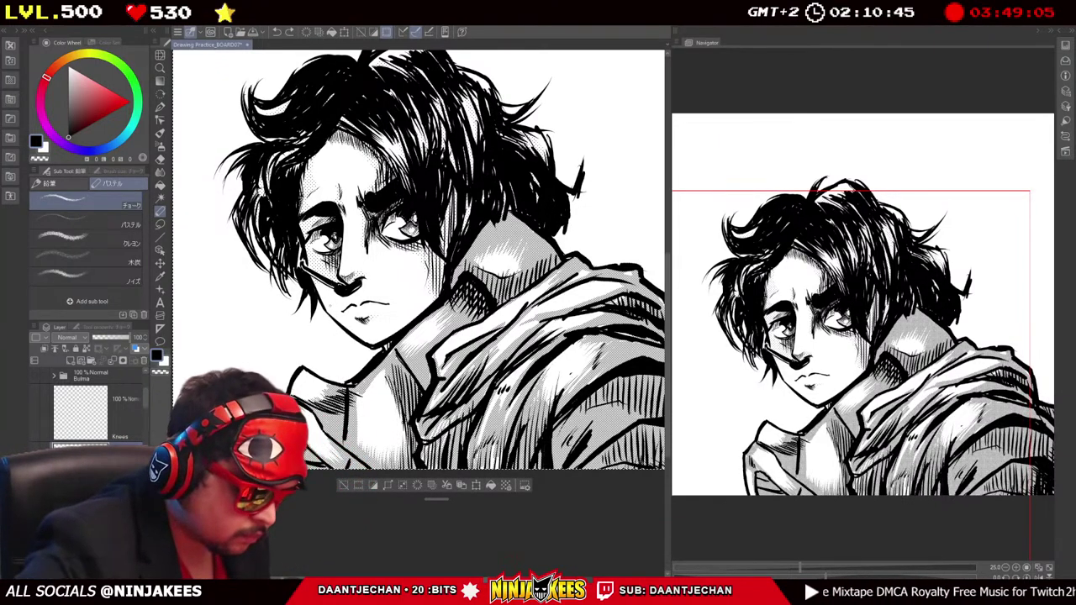
key(p)
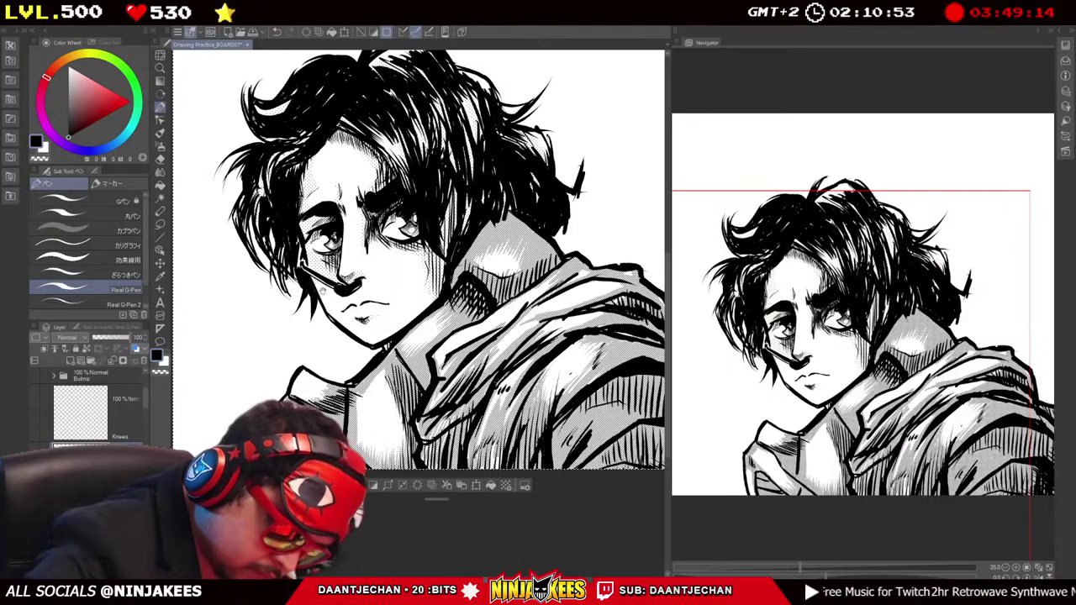
key(e)
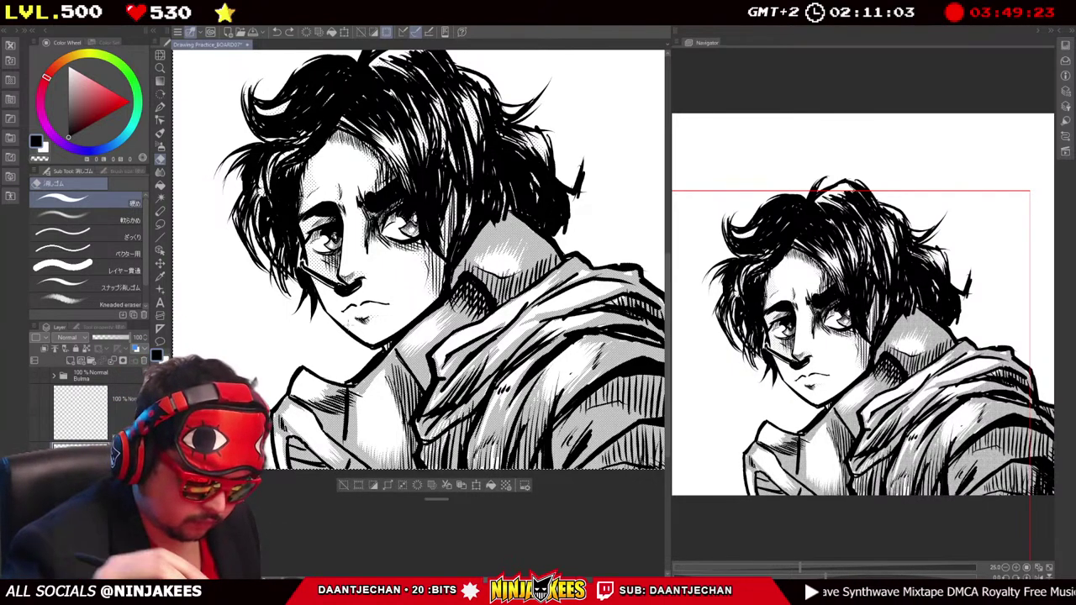
key(p)
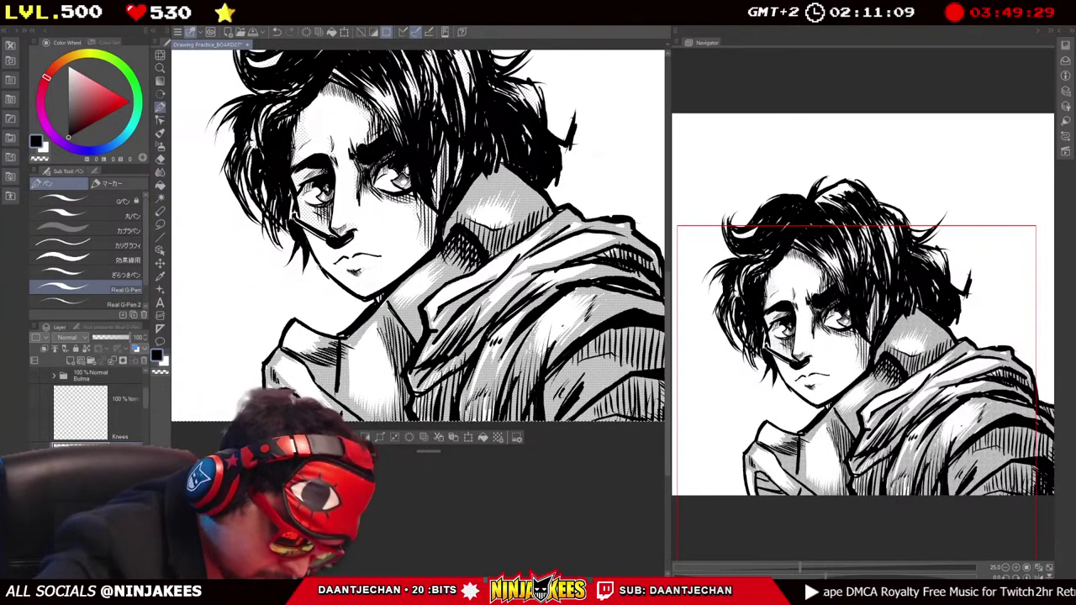
key(e)
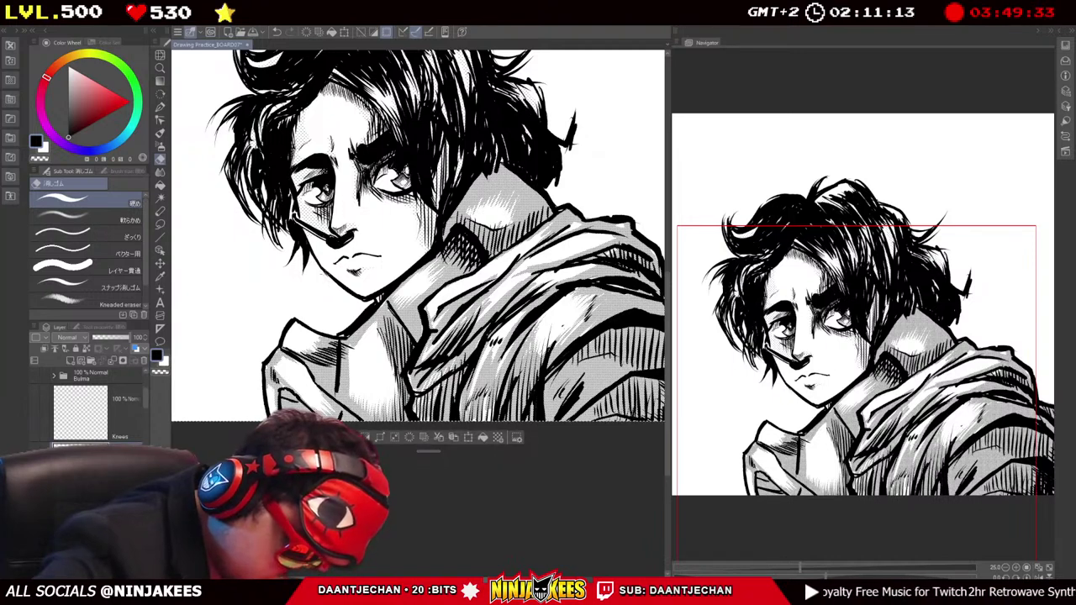
scroll(418, 227, down, 1)
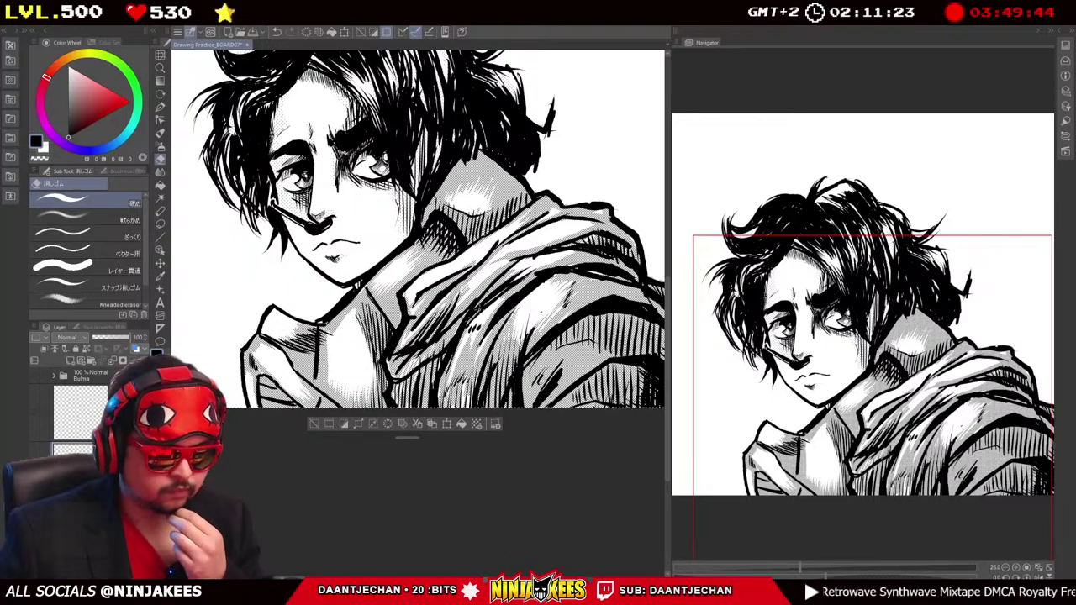
key(p)
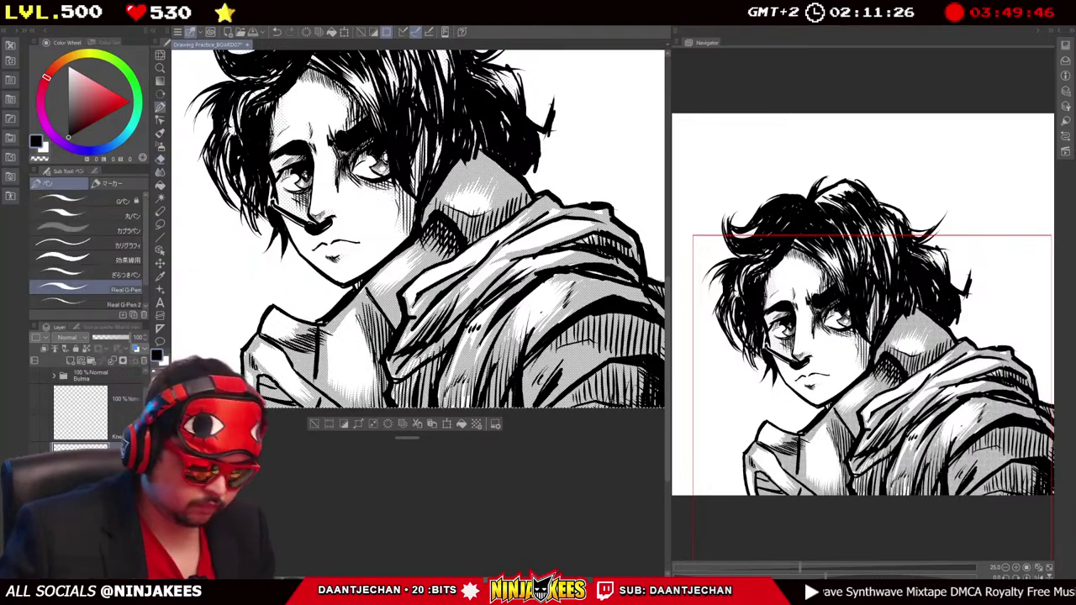
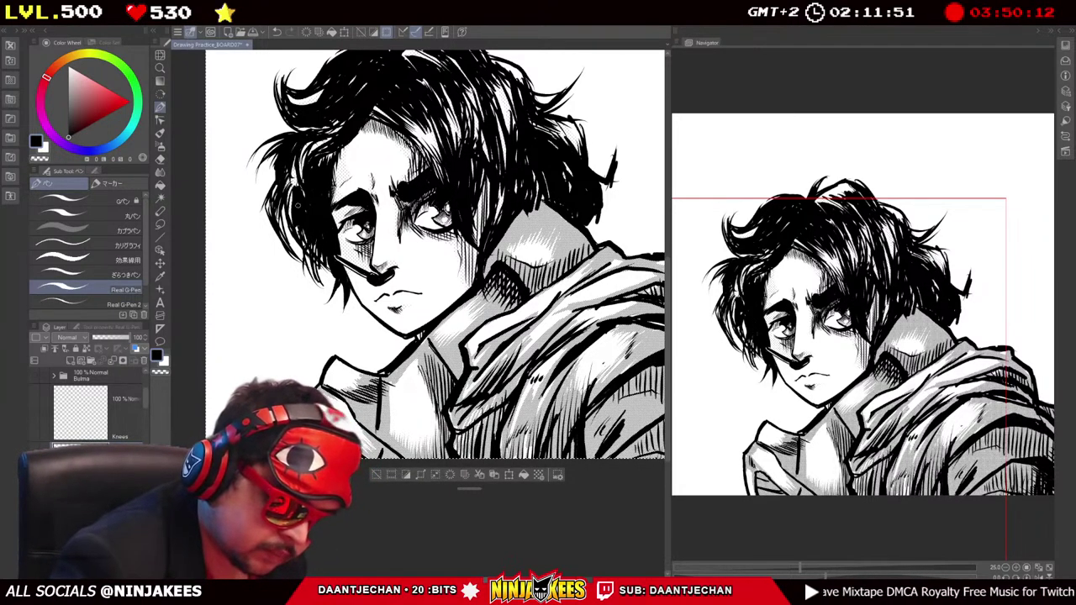
Ink black strands with the Real G-Pen into the hair over the temples and at the back of the head.
drag(318, 235, 412, 250)
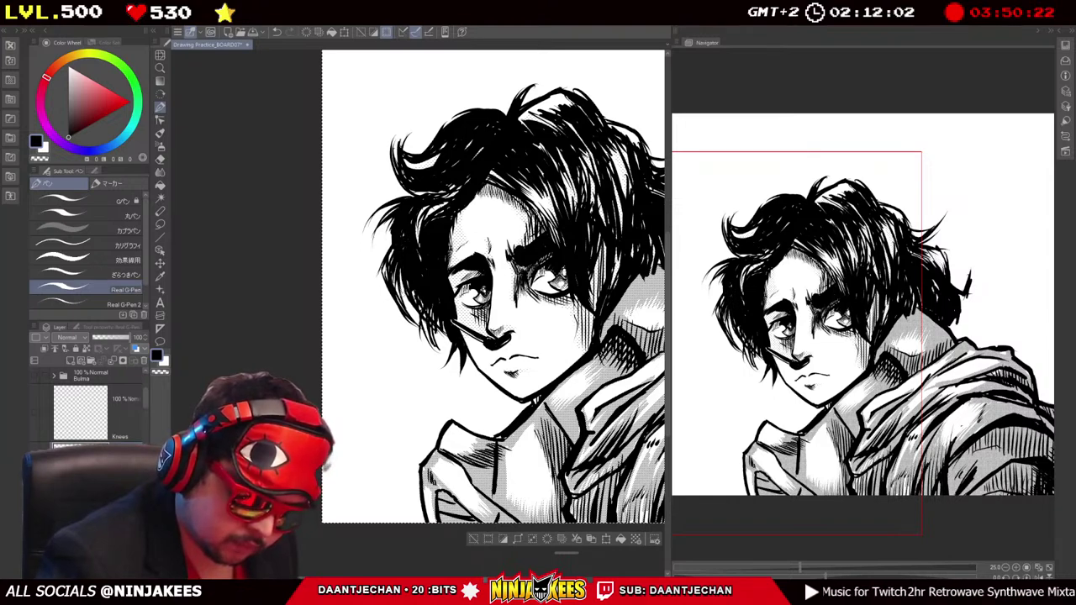
drag(438, 252, 504, 294)
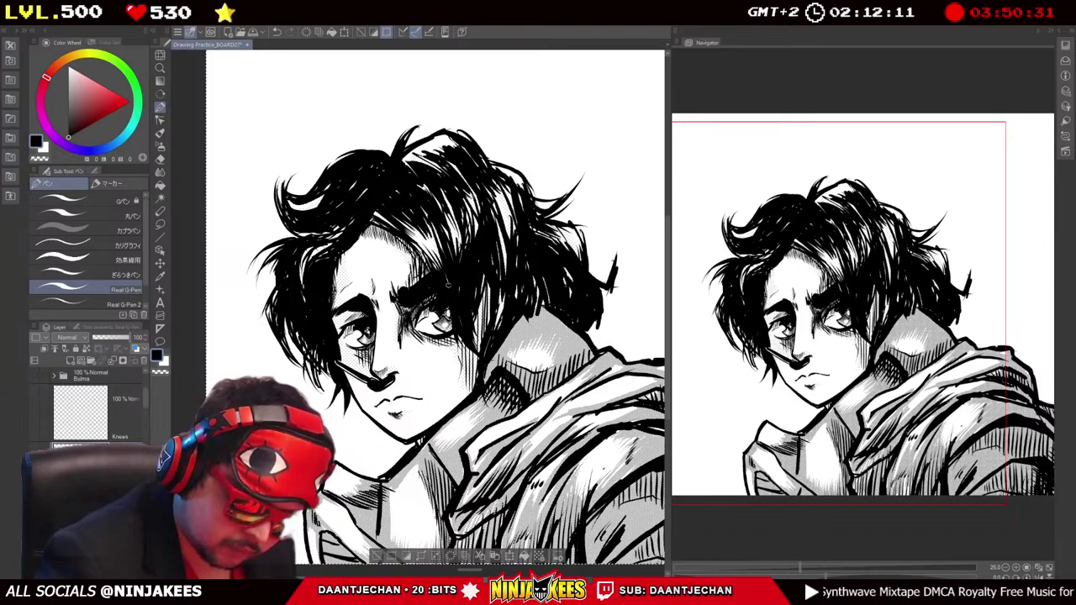
mouse_move(458, 283)
mouse_down()
mouse_move(447, 274)
mouse_move(442, 222)
mouse_move(427, 249)
mouse_move(402, 244)
mouse_up()
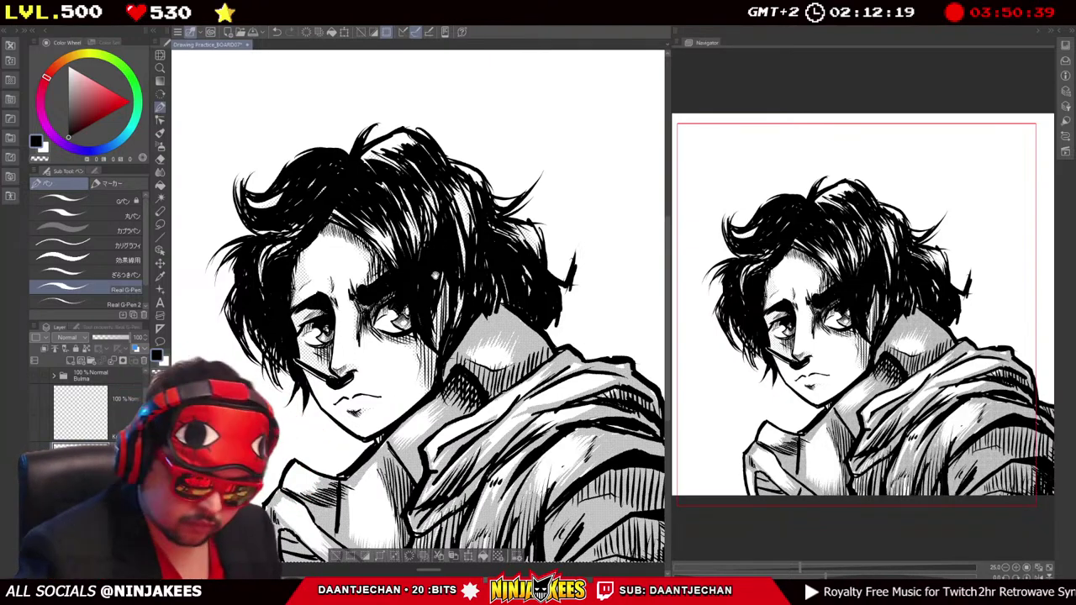
drag(469, 247, 473, 288)
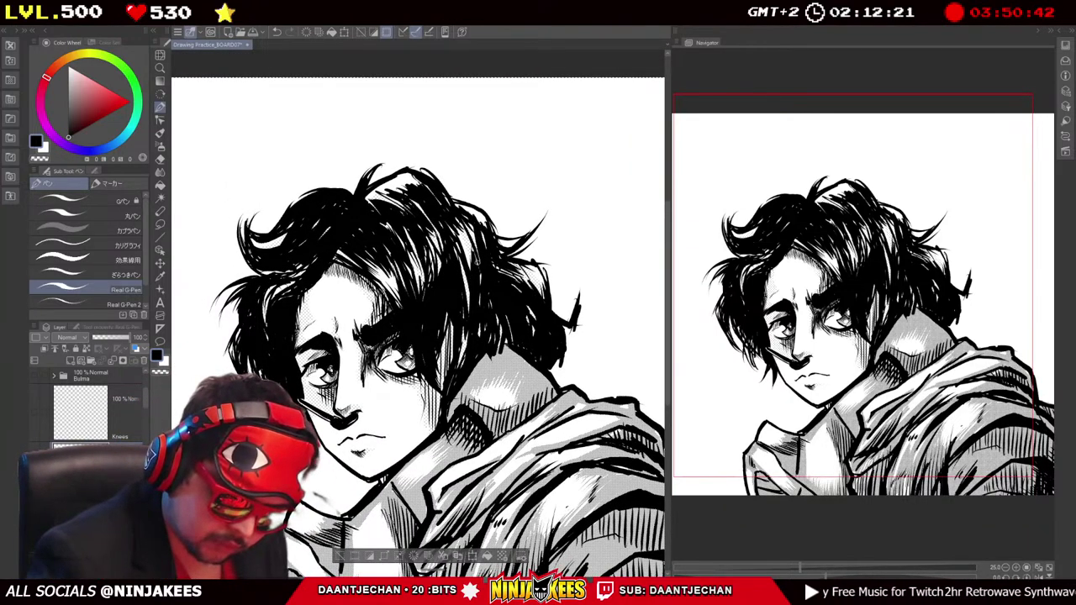
mouse_move(484, 237)
mouse_down()
mouse_move(476, 250)
mouse_move(470, 230)
mouse_up()
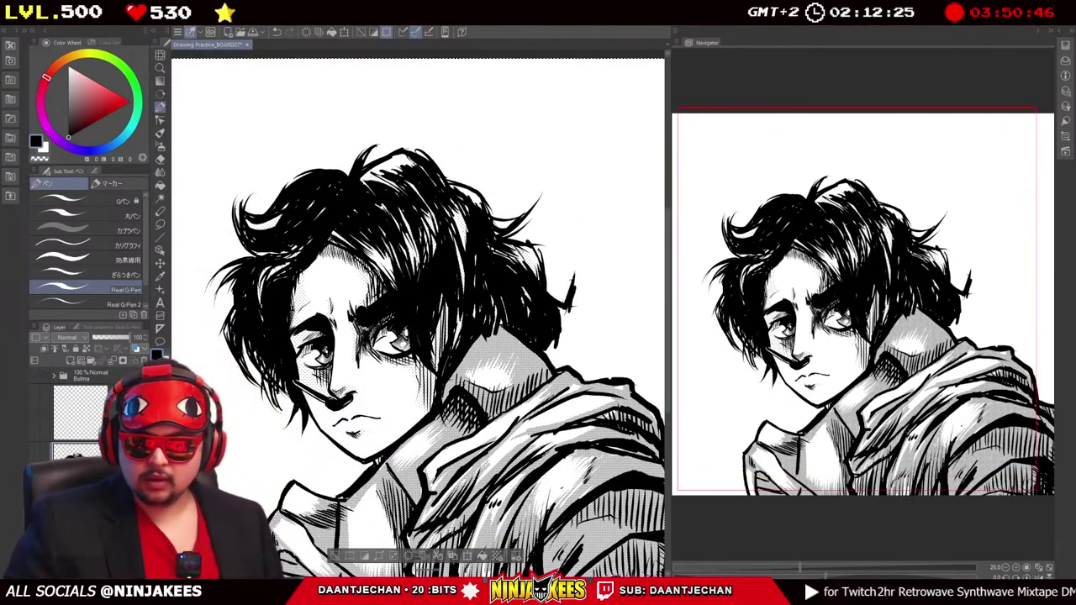
drag(471, 230, 511, 276)
drag(568, 244, 581, 239)
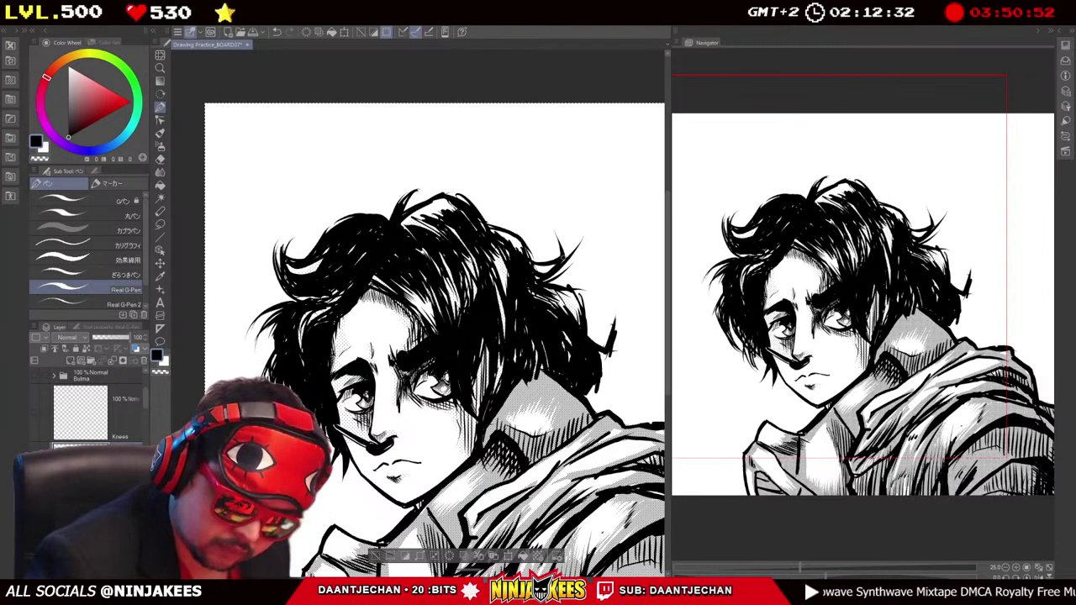
mouse_move(553, 244)
mouse_down()
mouse_move(513, 222)
mouse_move(568, 142)
mouse_up()
Clean up the line work around the back hair and coat collar with the hard eraser.
key(e)
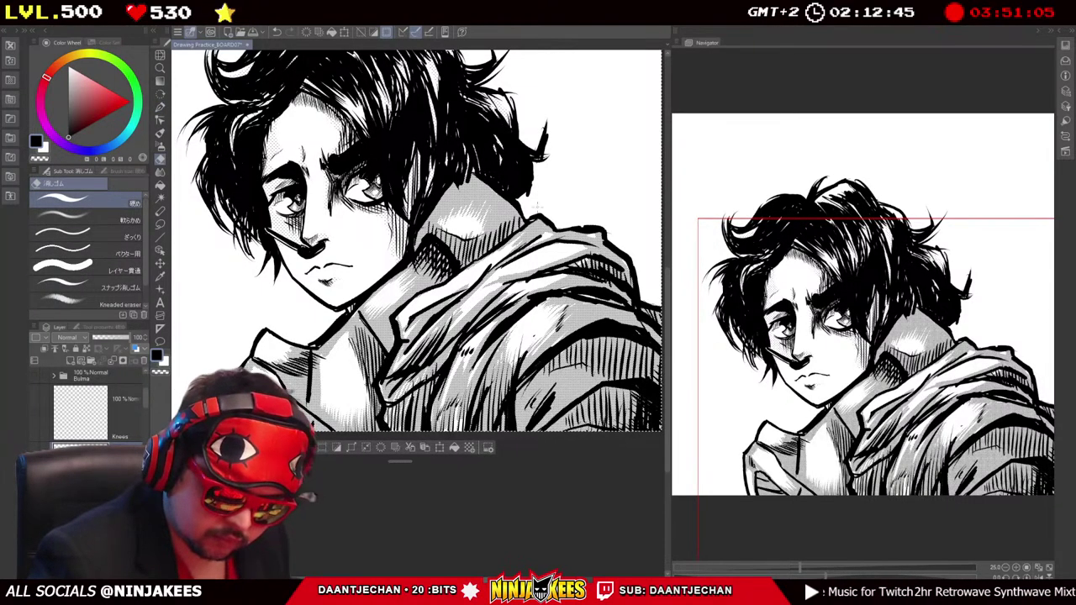
scroll(416, 240, down, 1)
mouse_move(579, 172)
mouse_down()
mouse_move(523, 165)
mouse_move(536, 167)
mouse_up()
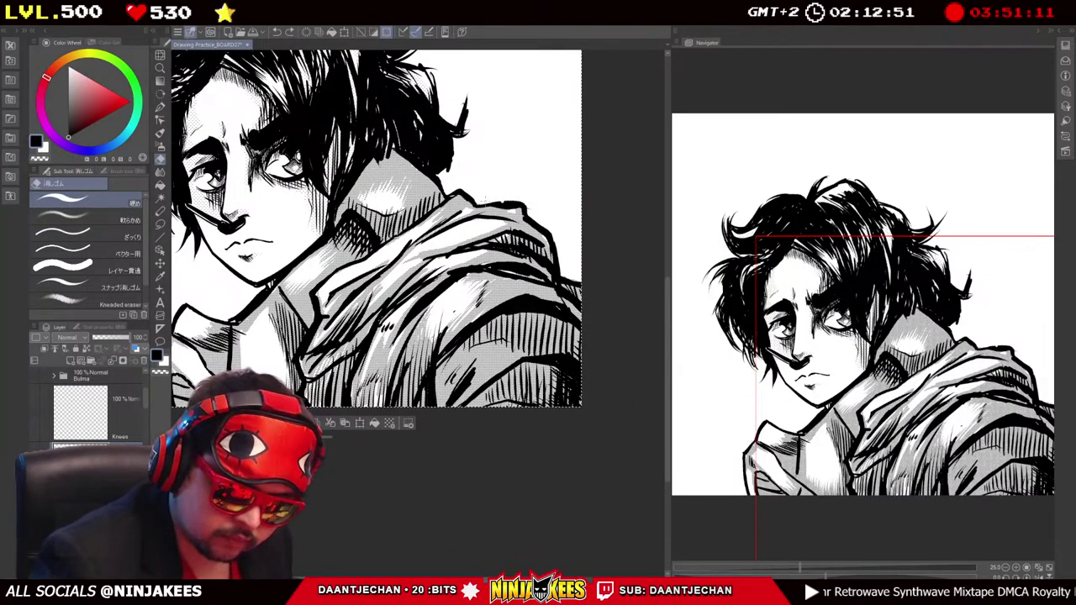
scroll(376, 227, up, 1)
scroll(375, 227, up, 1)
drag(375, 227, 579, 159)
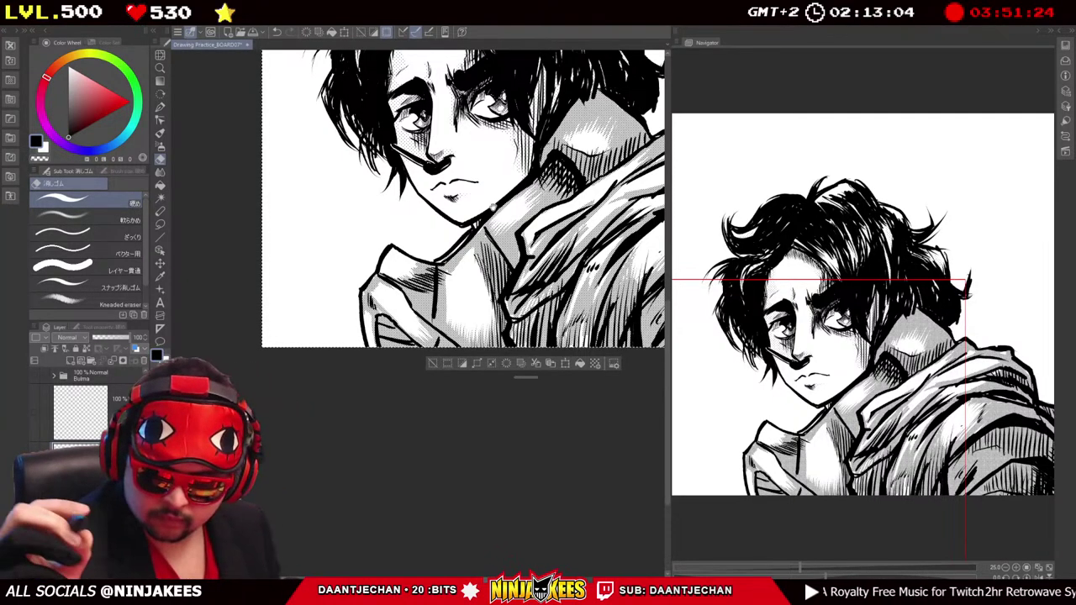
Ink short shading strokes with the Real G-Pen beneath the jaw where it meets the collar.
key(p)
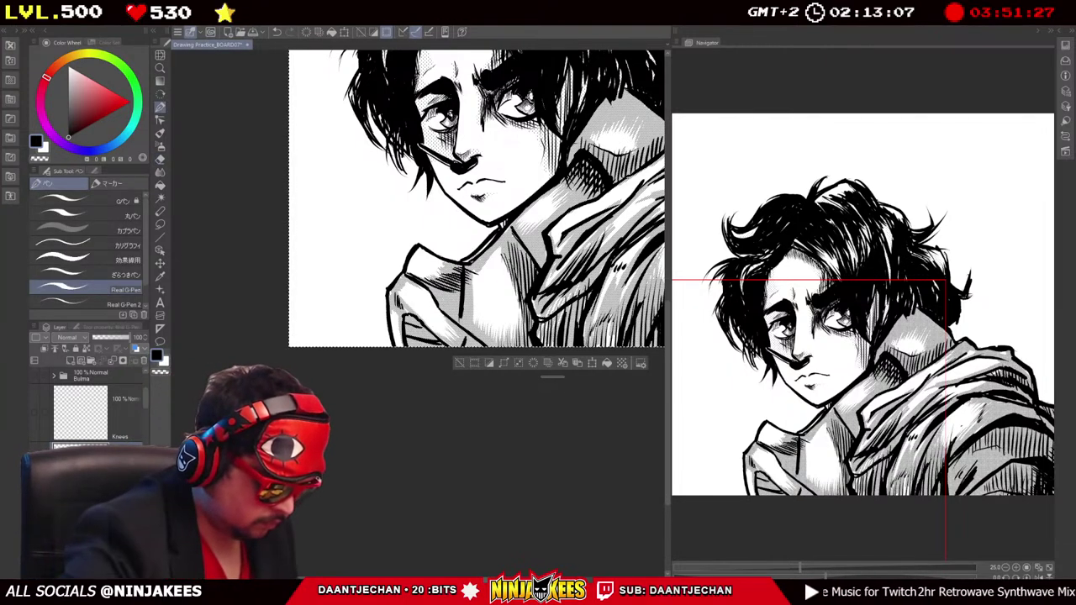
scroll(84, 407, down, 2)
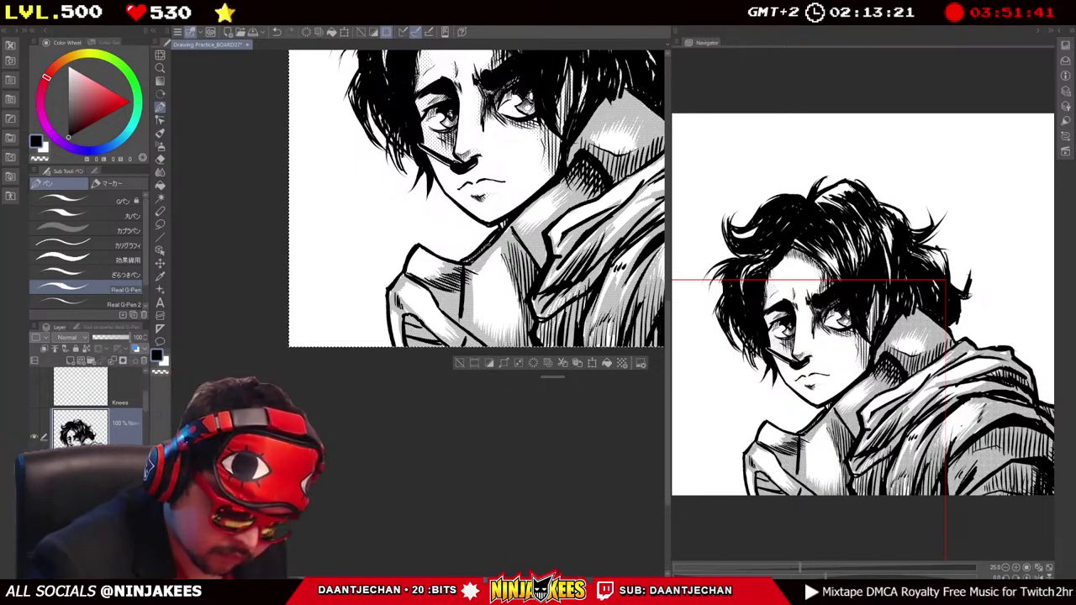
scroll(476, 202, up, 2)
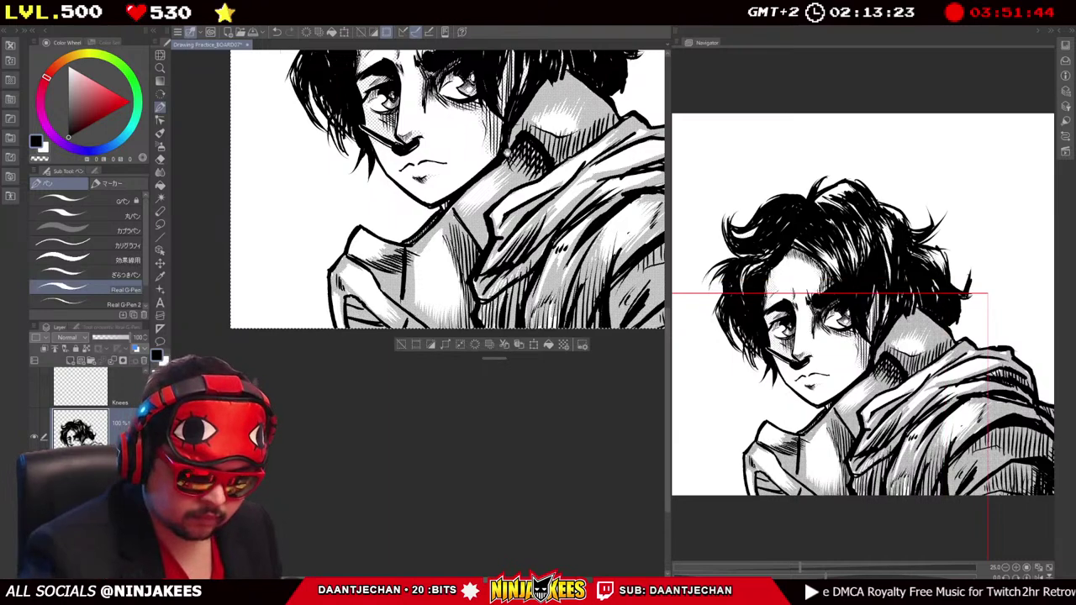
scroll(462, 201, up, 2)
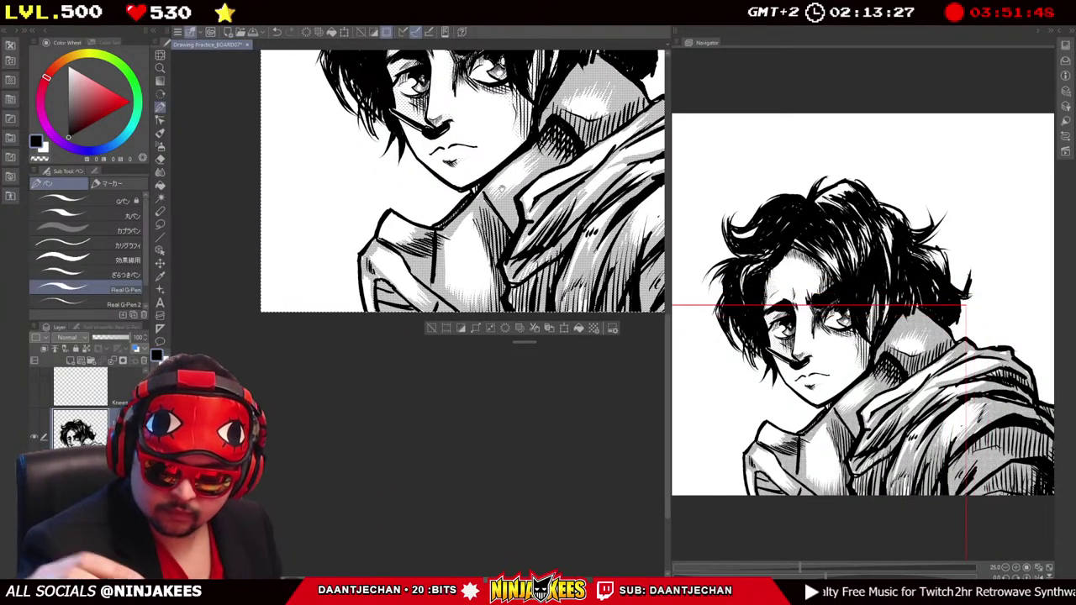
Clear the canvas selection and add a new raster layer above the portrait layer.
scroll(462, 253, up, 5)
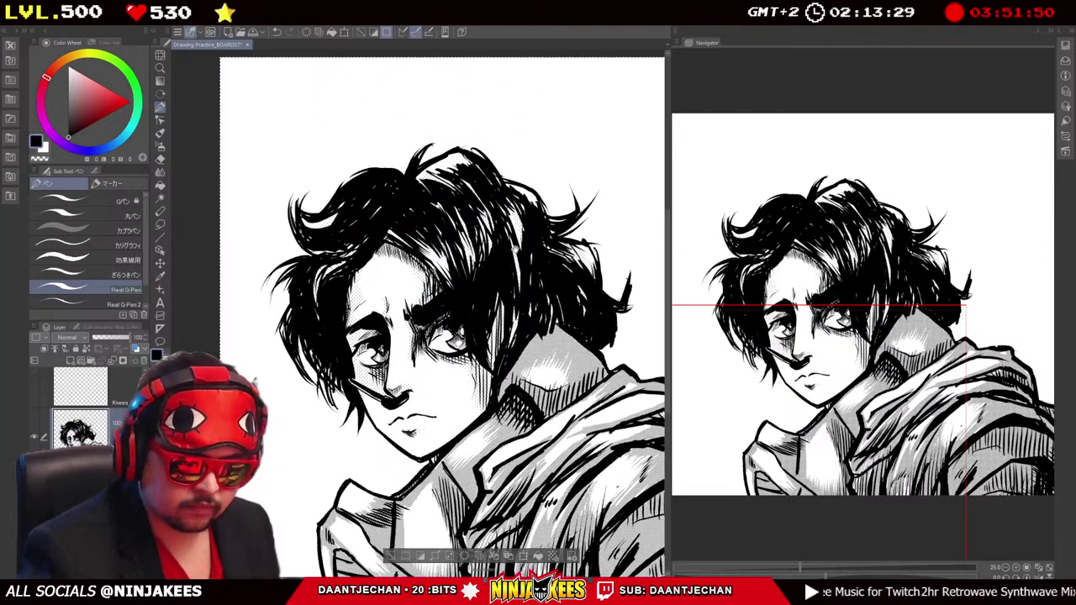
scroll(429, 294, down, 3)
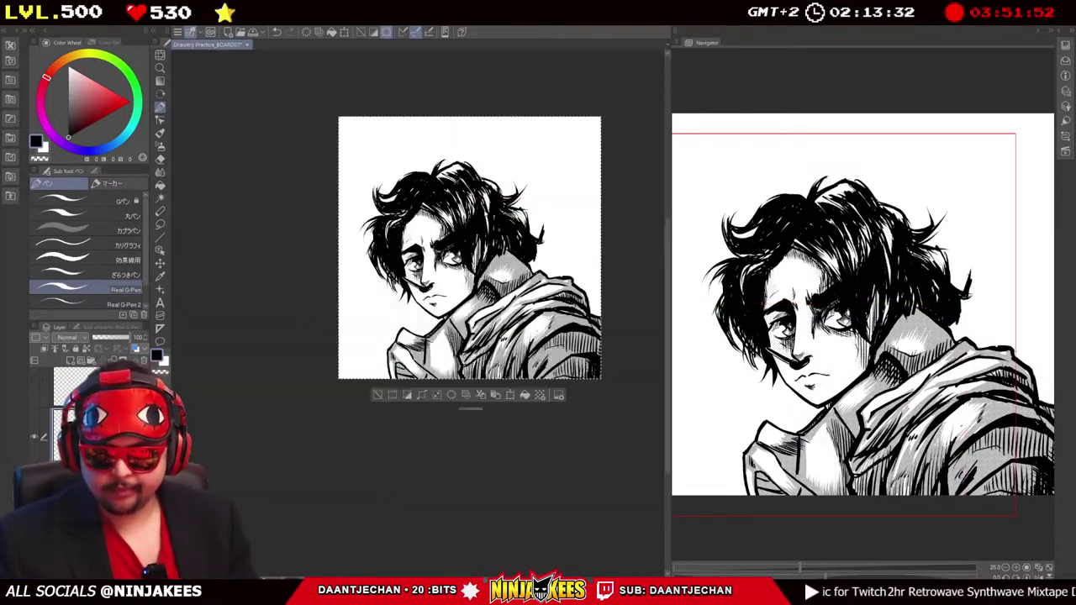
scroll(622, 286, up, 1)
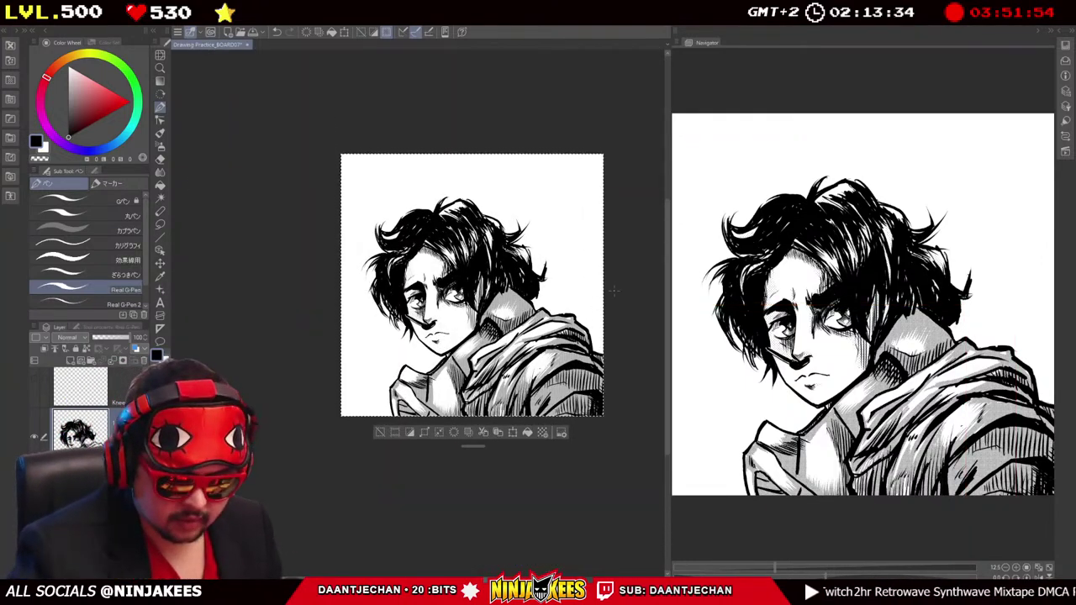
key(ctrl+d)
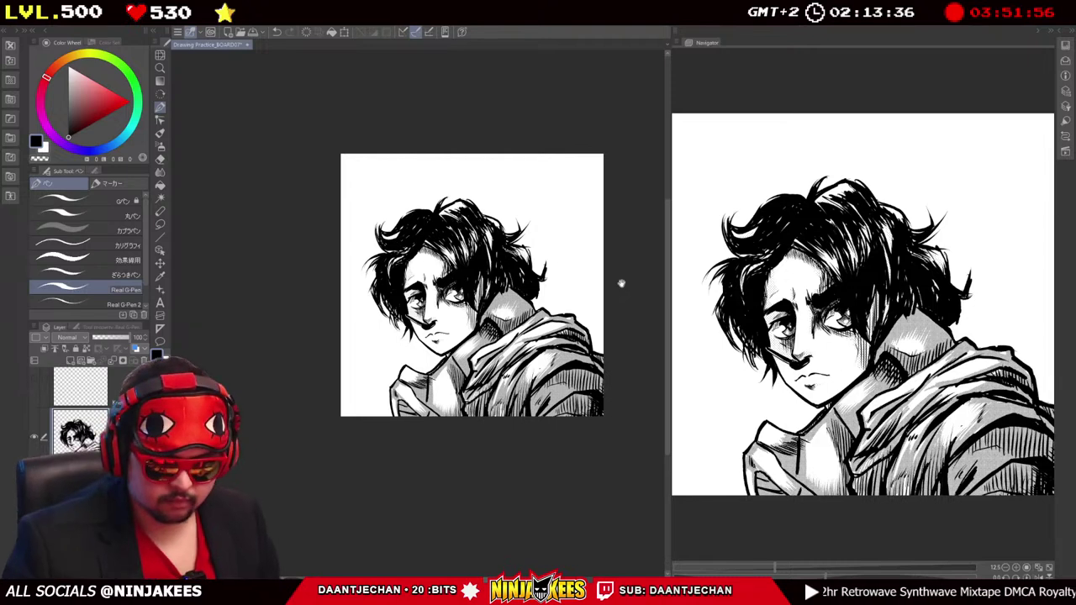
drag(579, 303, 579, 323)
scroll(579, 324, up, 3)
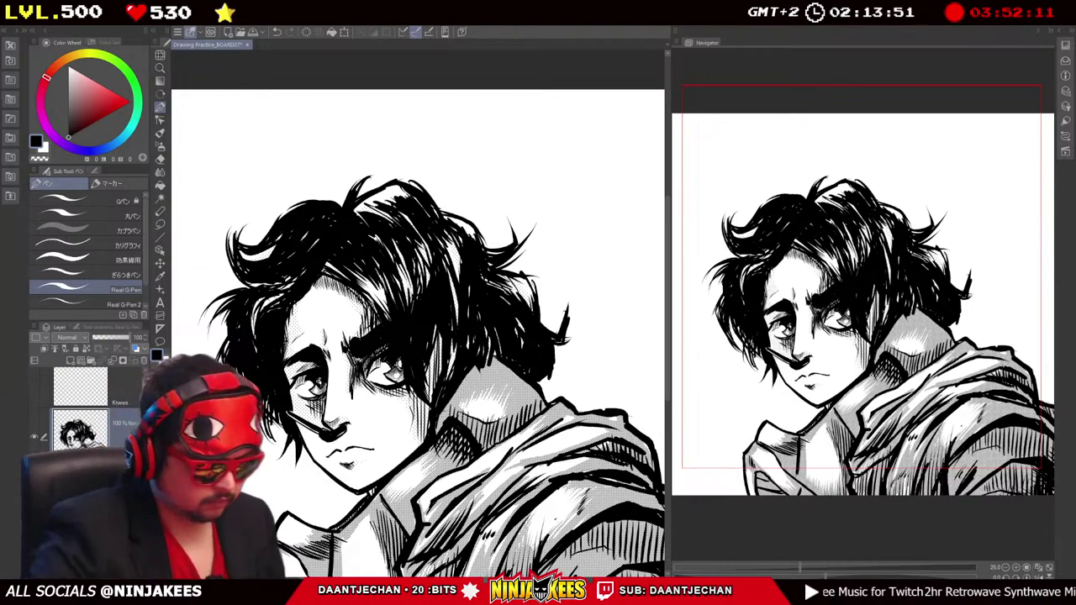
right_click(120, 166)
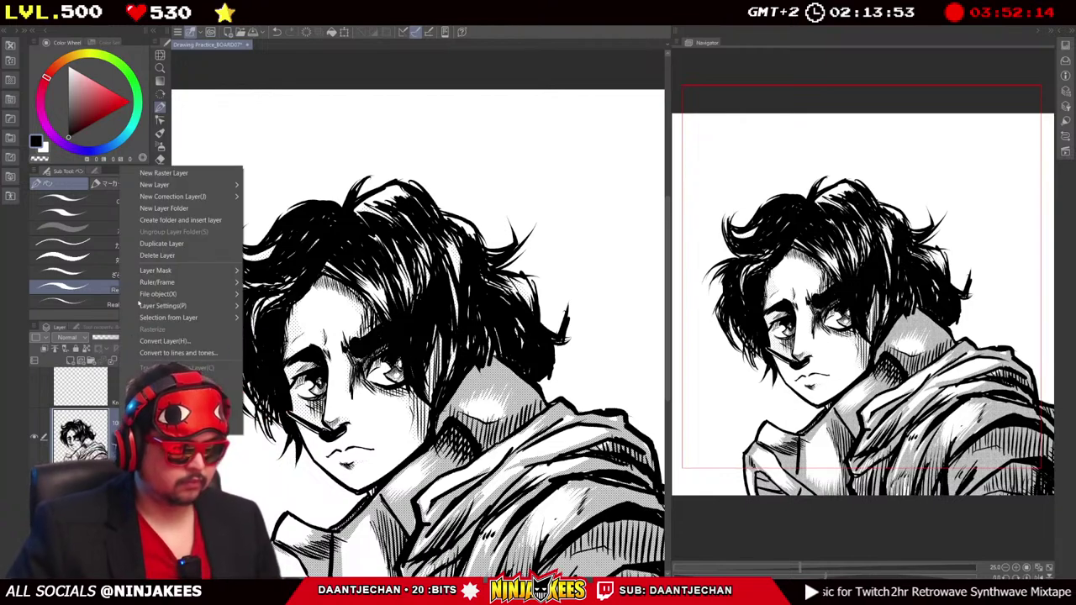
click(202, 172)
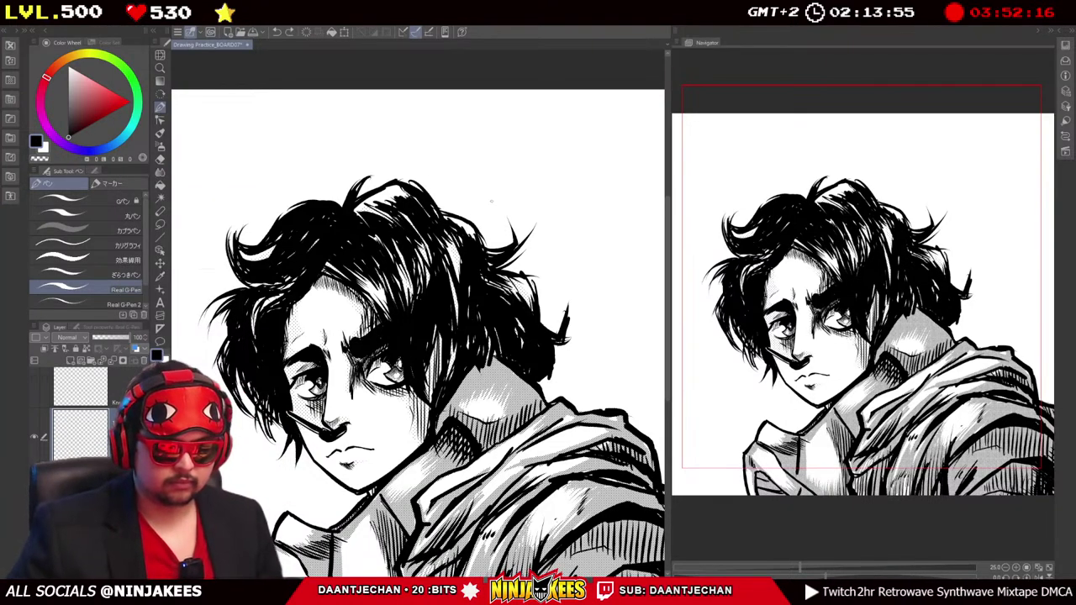
mouse_move(470, 146)
mouse_down()
mouse_move(507, 173)
mouse_move(522, 220)
mouse_move(457, 180)
mouse_move(526, 180)
mouse_move(515, 184)
mouse_move(531, 204)
mouse_move(558, 211)
mouse_move(532, 196)
mouse_up()
key(ctrl+z)
key(ctrl+z)
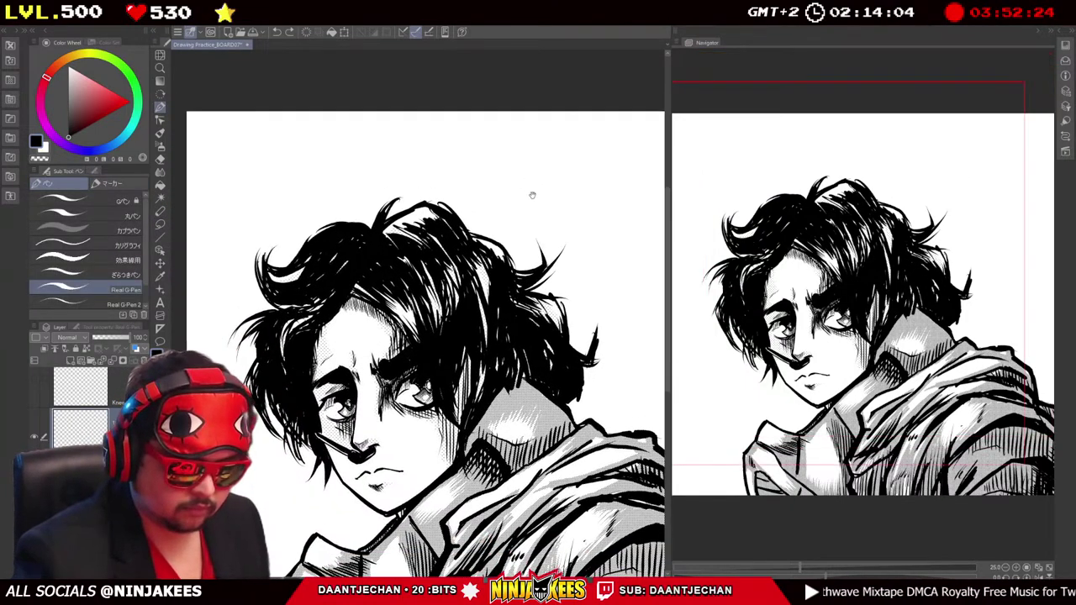
scroll(532, 197, down, 2)
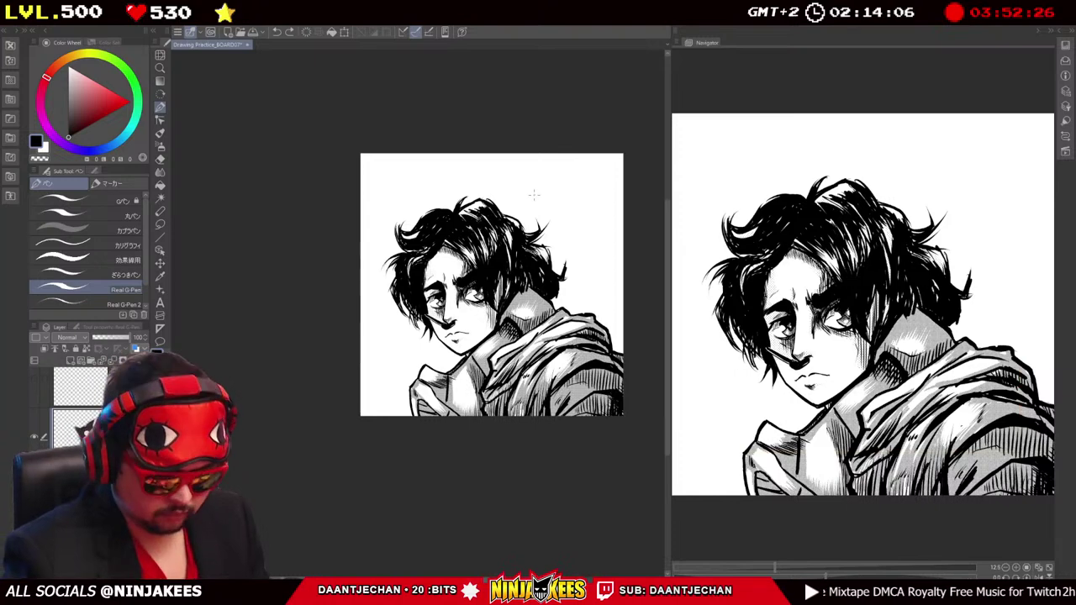
mouse_move(552, 170)
mouse_down()
mouse_move(550, 219)
mouse_move(510, 217)
mouse_move(556, 232)
mouse_up()
key(ctrl+z)
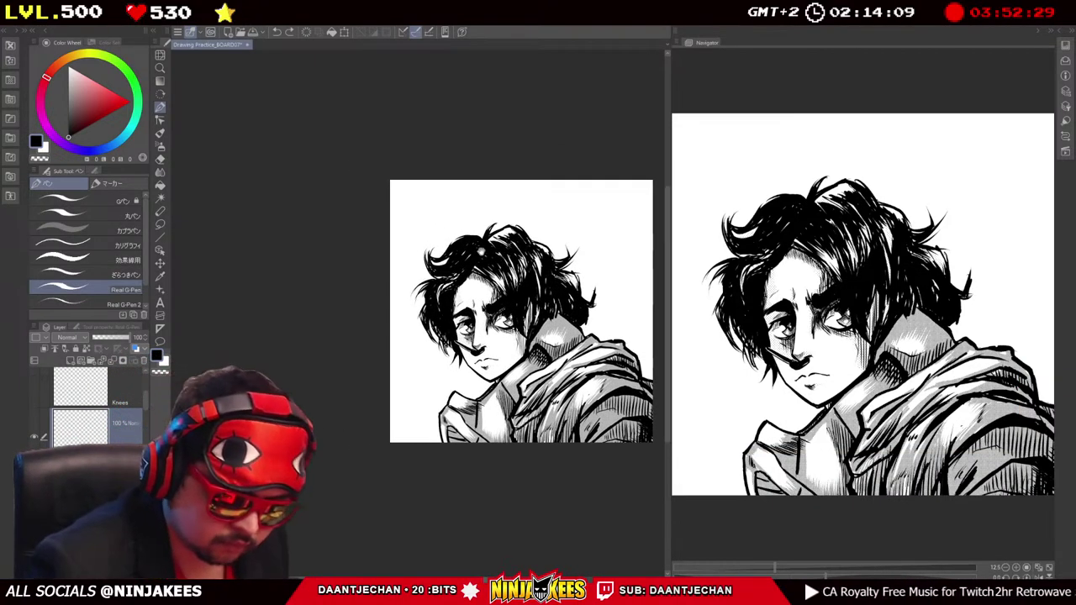
mouse_move(581, 198)
mouse_down()
mouse_move(576, 211)
mouse_move(535, 190)
mouse_move(500, 189)
mouse_move(457, 207)
mouse_up()
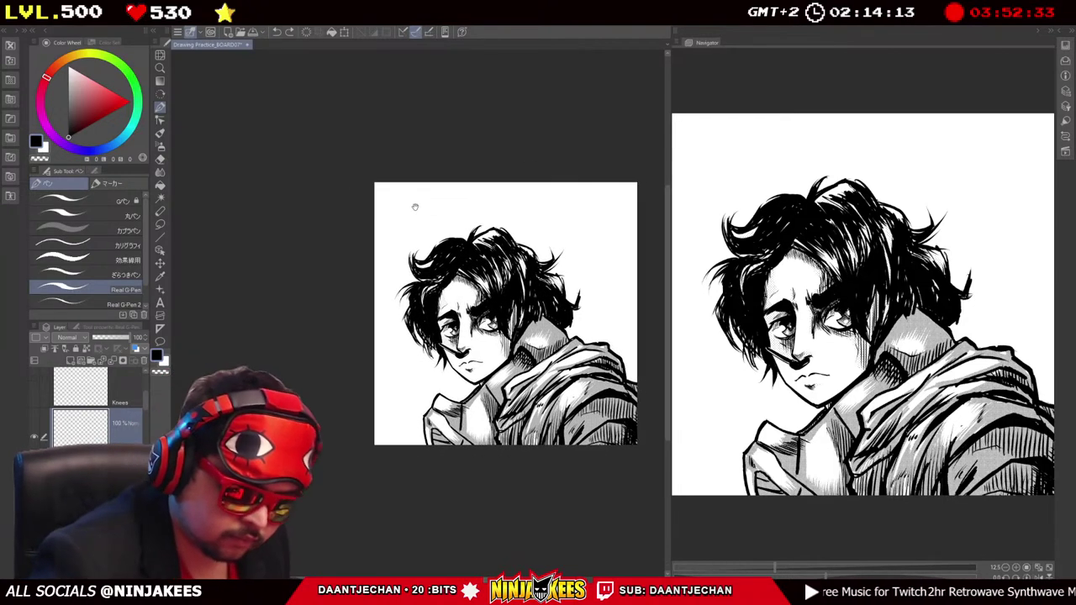
mouse_move(615, 207)
mouse_down()
mouse_move(555, 192)
mouse_move(555, 229)
mouse_up()
key(ctrl+z)
Hand-letter a bold capital C with the Real G-Pen in the blank upper-right corner of the artwork.
mouse_move(563, 191)
mouse_down()
mouse_move(535, 194)
mouse_move(531, 215)
mouse_move(544, 232)
mouse_move(566, 228)
mouse_up()
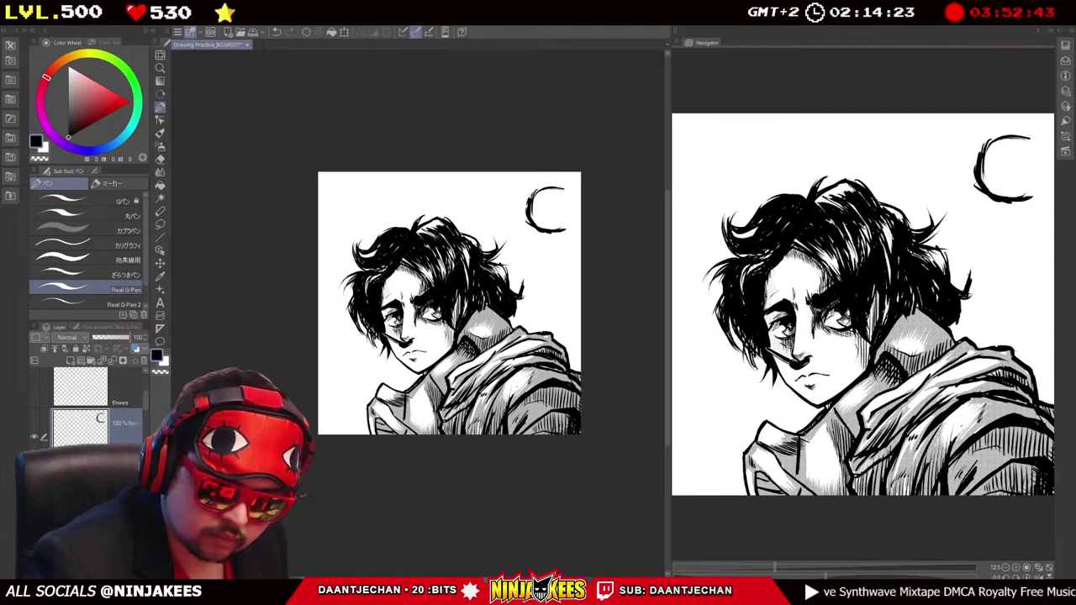
mouse_move(529, 194)
mouse_down()
mouse_move(525, 222)
mouse_move(539, 231)
mouse_move(606, 201)
mouse_up()
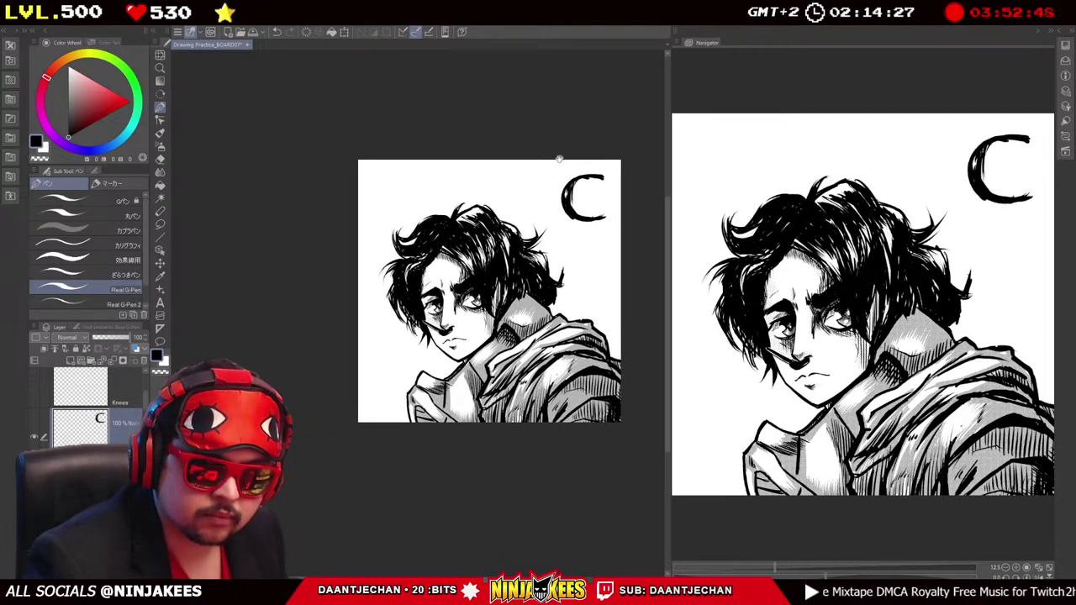
mouse_move(514, 193)
mouse_down()
mouse_move(595, 187)
mouse_move(568, 185)
mouse_move(574, 164)
mouse_up()
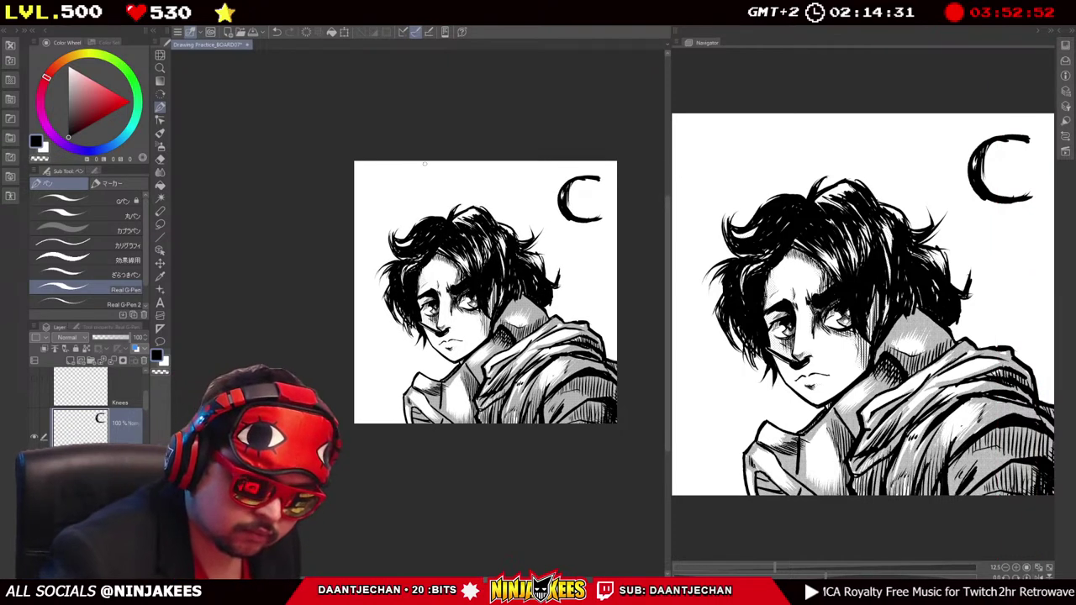
drag(369, 179, 407, 186)
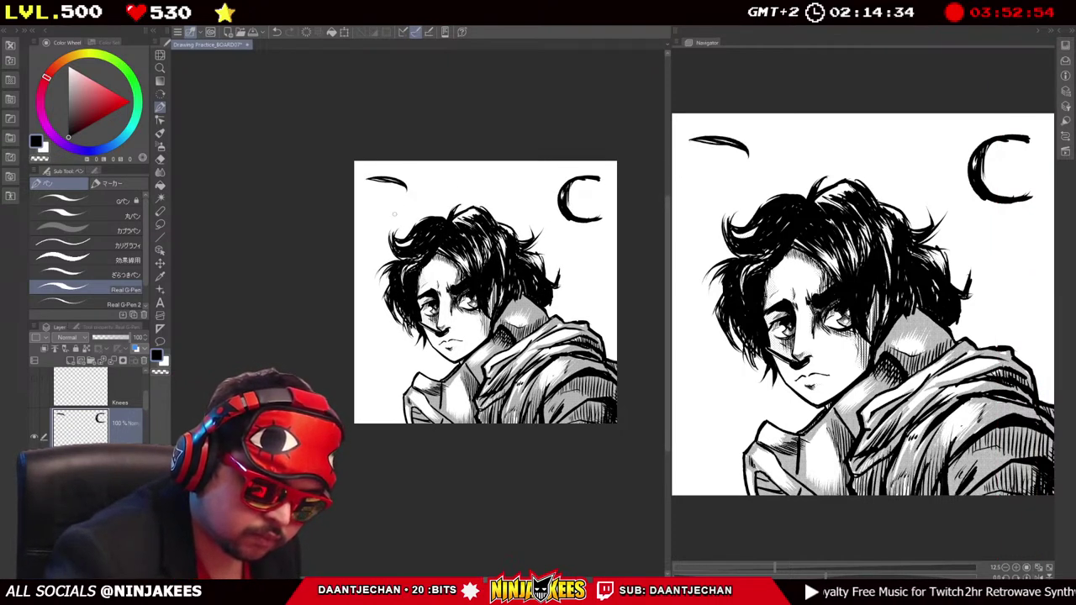
mouse_move(368, 225)
mouse_down()
mouse_move(395, 224)
mouse_move(413, 206)
mouse_move(379, 231)
mouse_up()
drag(535, 190, 504, 168)
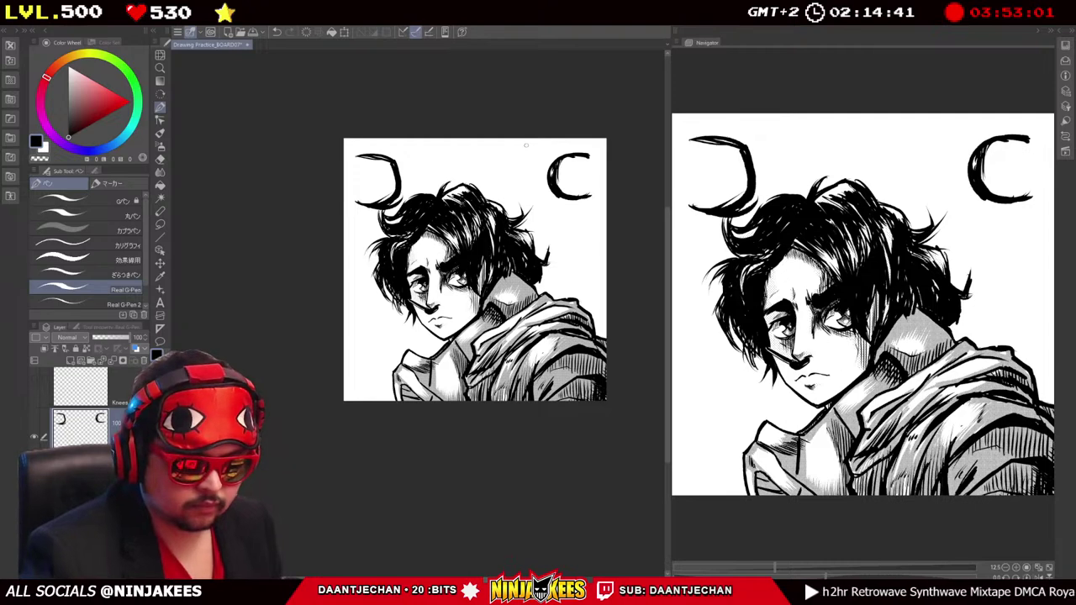
key(ctrl+z)
key(ctrl+z)
key(ctrl+z)
key(ctrl+z)
key(ctrl+z)
key(ctrl+z)
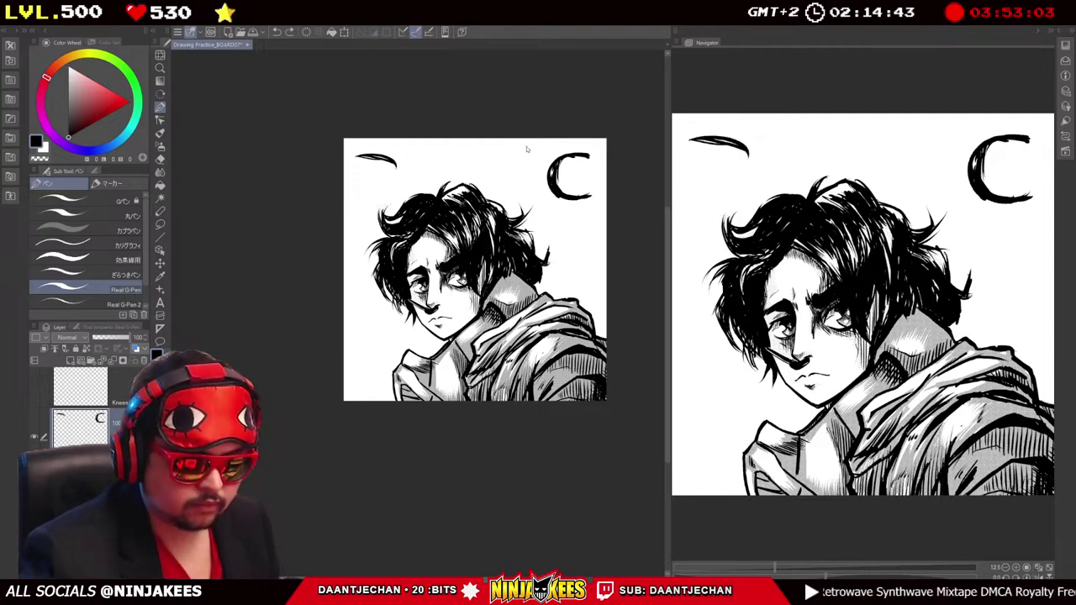
Rotate the canvas and hand-letter a bold reversed C with the Real G-Pen in the artwork's upper-left corner.
drag(527, 149, 435, 218)
key(p)
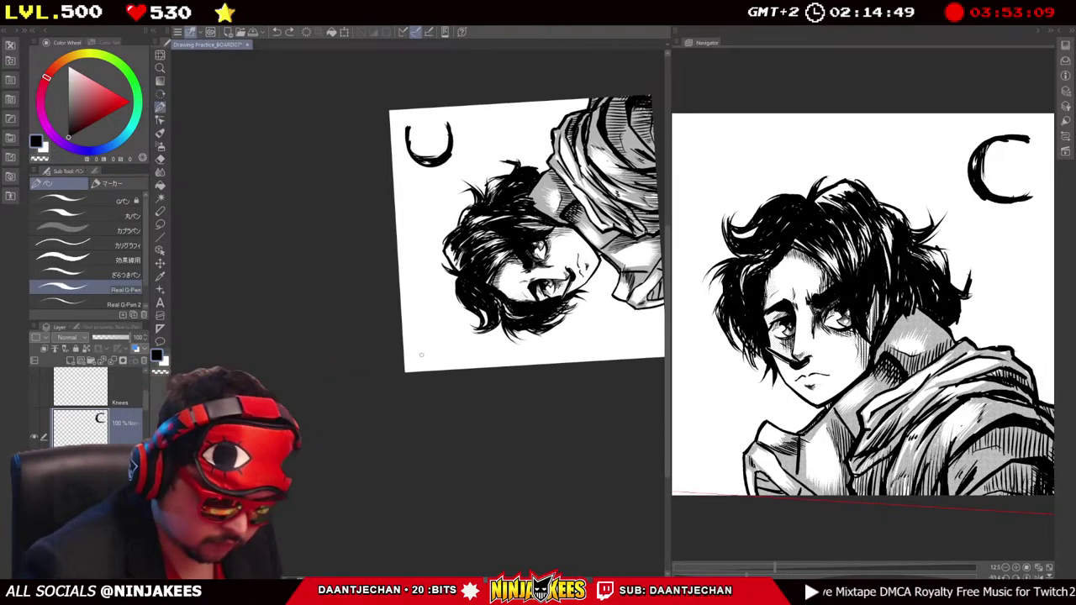
drag(420, 331, 416, 358)
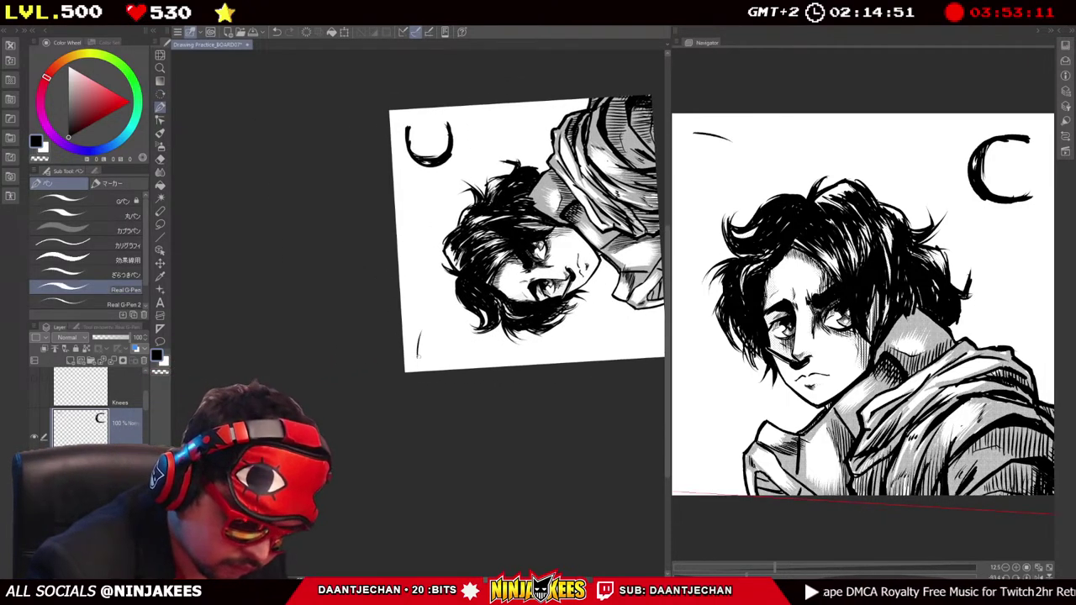
mouse_move(451, 318)
mouse_down()
mouse_move(418, 341)
mouse_move(421, 329)
mouse_move(462, 357)
mouse_up()
key(ctrl+z)
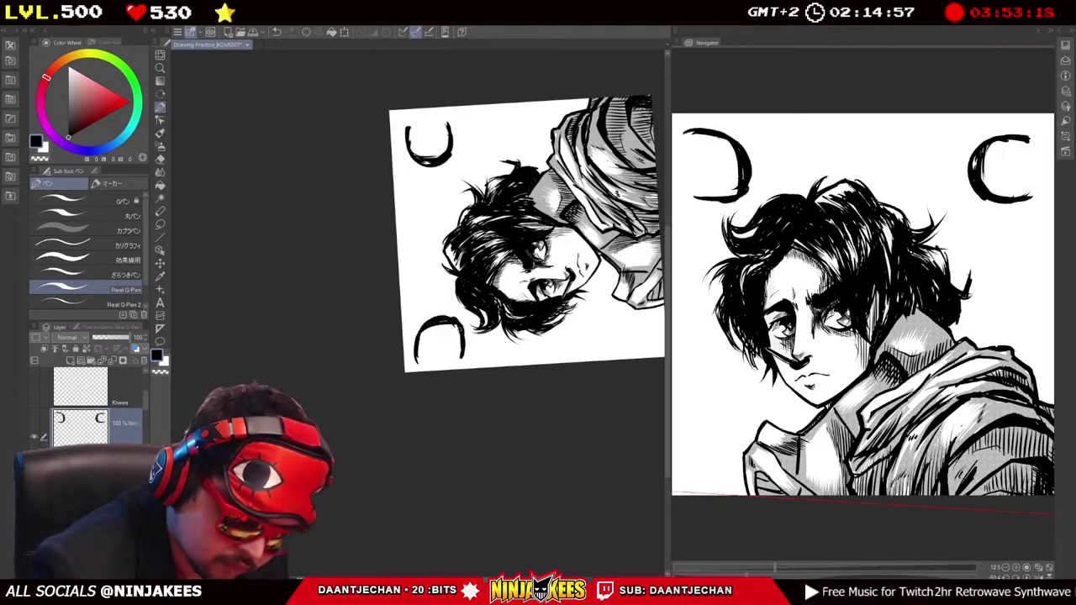
mouse_move(439, 313)
mouse_down()
mouse_move(415, 344)
mouse_move(433, 312)
mouse_up()
Thicken the curve of the upper-right letter C with the Real G-Pen, and return the canvas to its upright rotation.
drag(521, 252, 532, 309)
mouse_move(414, 197)
mouse_down()
mouse_move(457, 187)
mouse_move(446, 225)
mouse_up()
drag(446, 215, 458, 181)
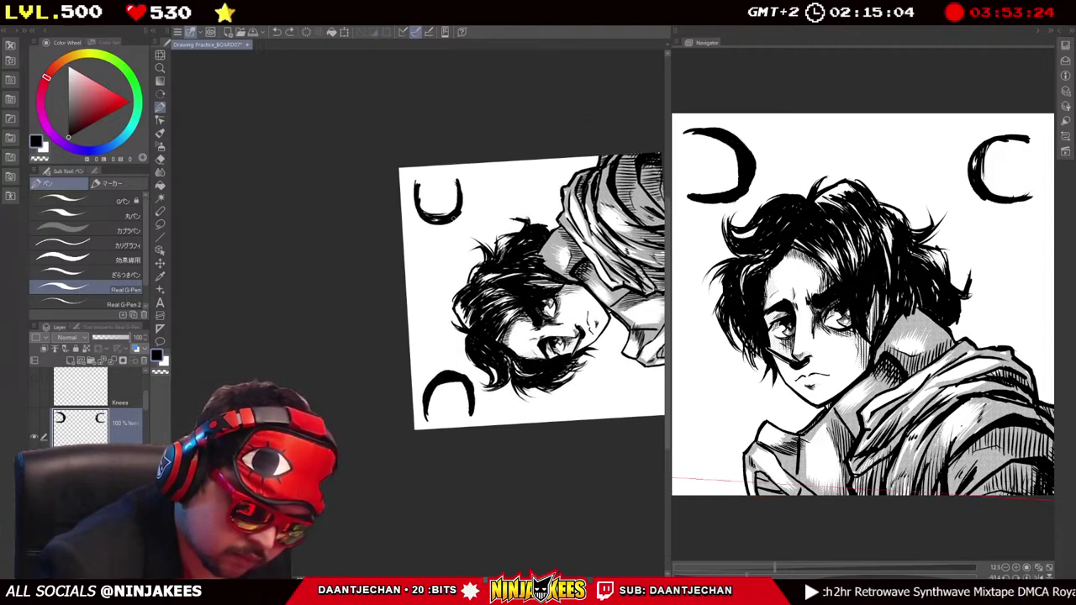
mouse_move(415, 202)
mouse_down()
mouse_move(449, 225)
mouse_move(460, 190)
mouse_move(453, 122)
mouse_up()
key(h)
key(ctrl+@)
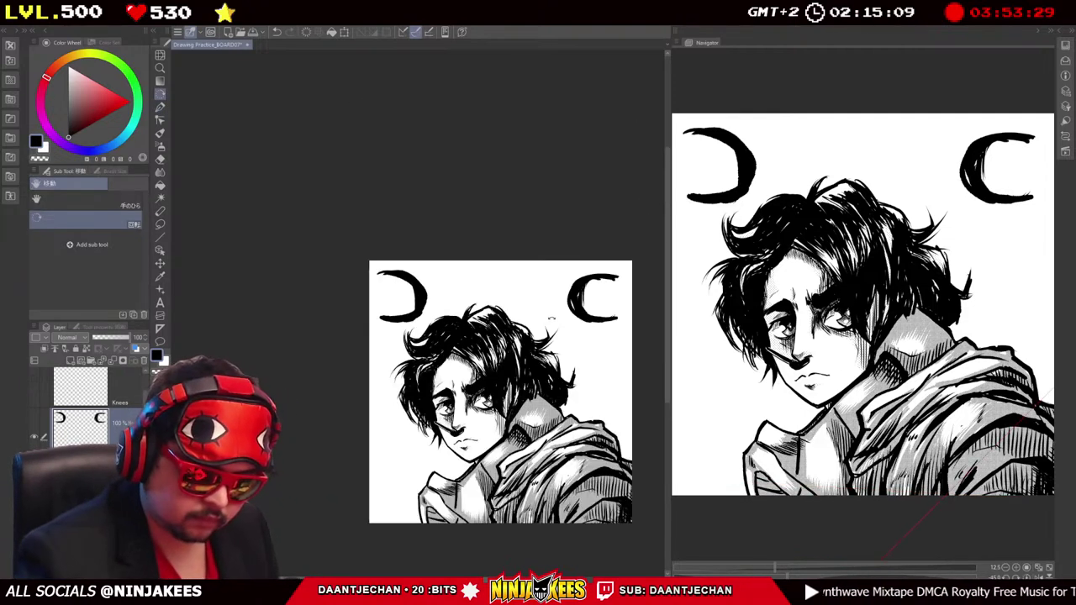
mouse_move(535, 269)
mouse_down()
mouse_move(459, 192)
mouse_move(485, 177)
mouse_move(485, 192)
mouse_up()
key(p)
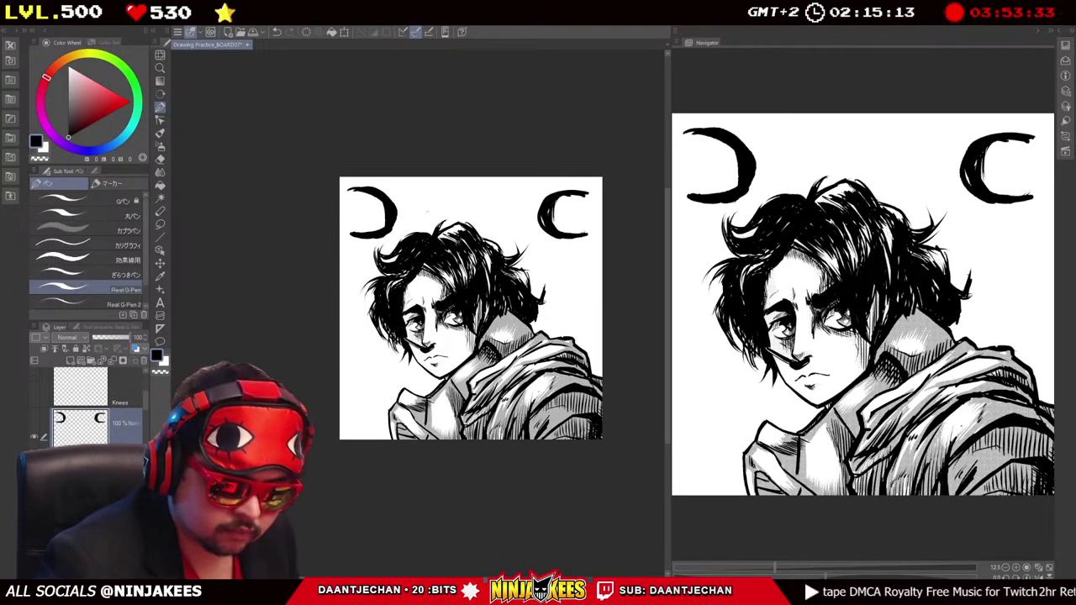
drag(419, 198, 420, 233)
drag(454, 190, 448, 233)
key(ctrl+z)
key(ctrl+z)
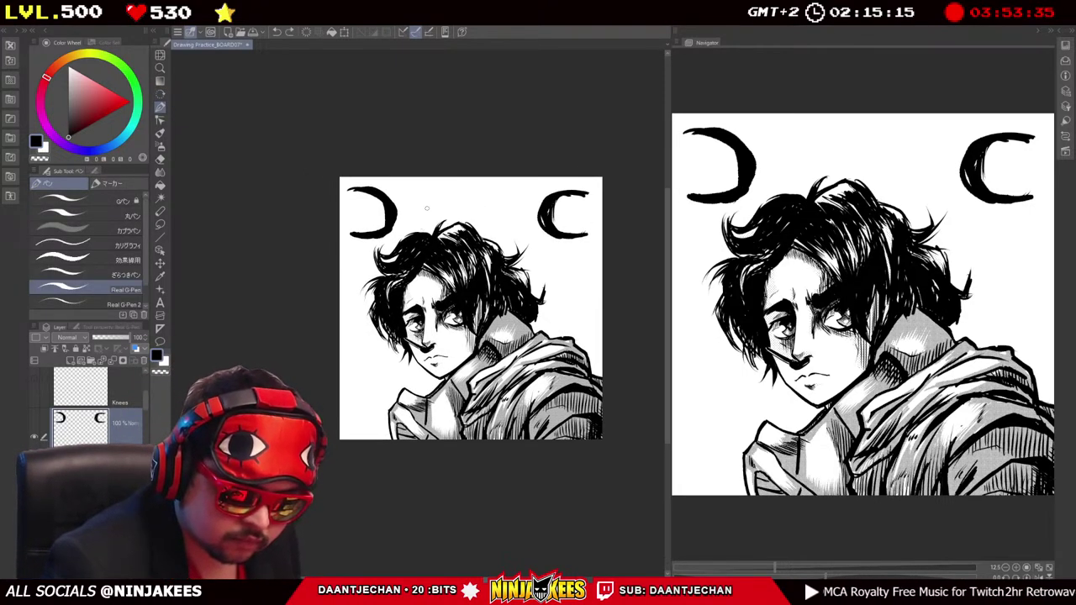
mouse_move(415, 209)
mouse_down()
mouse_move(412, 186)
mouse_move(448, 238)
mouse_up()
key(ctrl+z)
key(ctrl+z)
Hand-letter a bold U with the Real G-Pen above the hair, beside the reversed C.
mouse_move(415, 187)
mouse_down()
mouse_move(412, 227)
mouse_move(422, 237)
mouse_up()
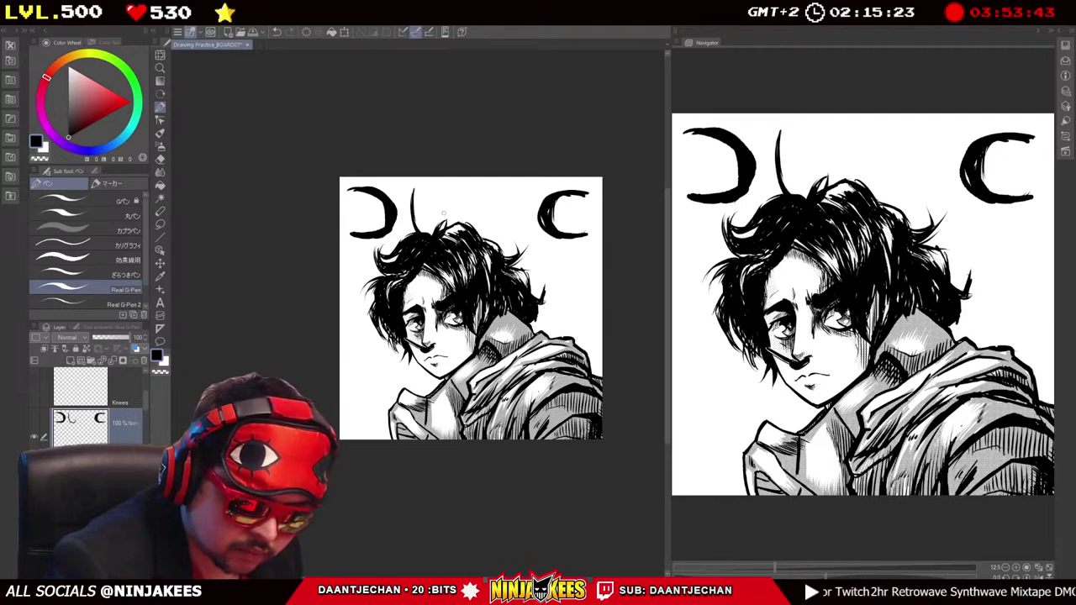
drag(454, 201, 450, 230)
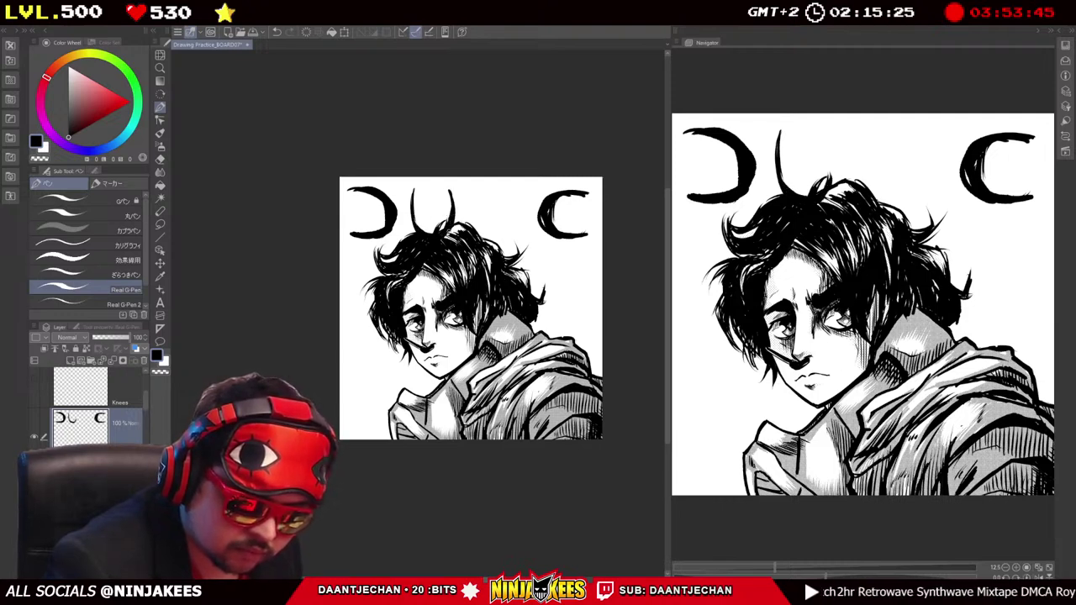
mouse_move(413, 190)
mouse_down()
mouse_move(417, 229)
mouse_move(431, 233)
mouse_up()
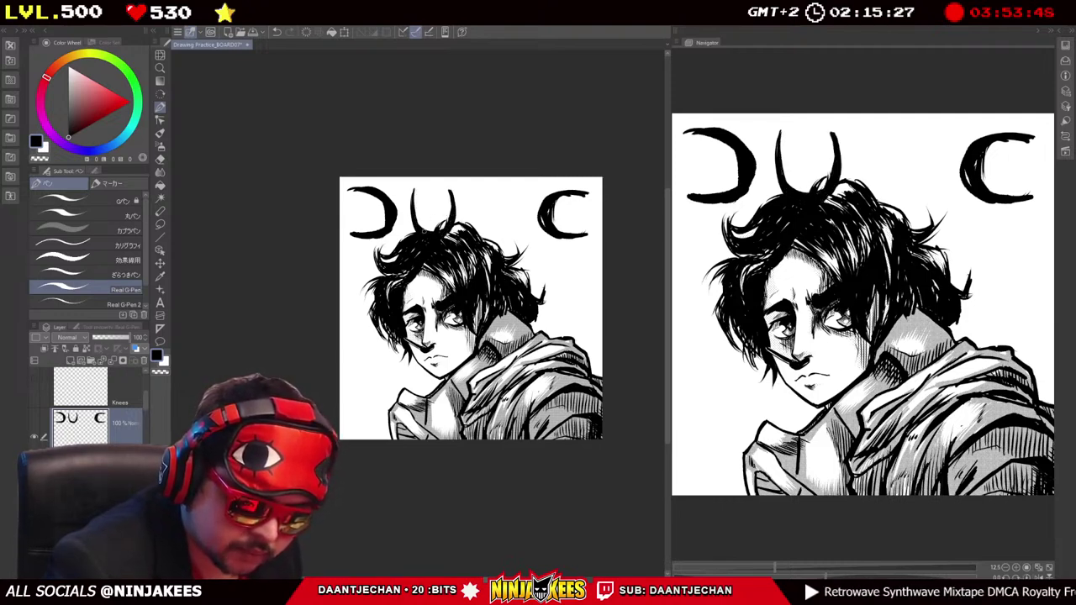
drag(452, 194, 415, 230)
Hand-letter a bold arched n with the Real G-Pen between the U and the C to complete the title.
drag(471, 311, 425, 274)
drag(429, 193, 471, 156)
key(ctrl+z)
mouse_move(427, 190)
mouse_down()
mouse_move(438, 158)
mouse_move(462, 157)
mouse_move(475, 196)
mouse_up()
drag(420, 252, 428, 250)
drag(440, 165, 437, 195)
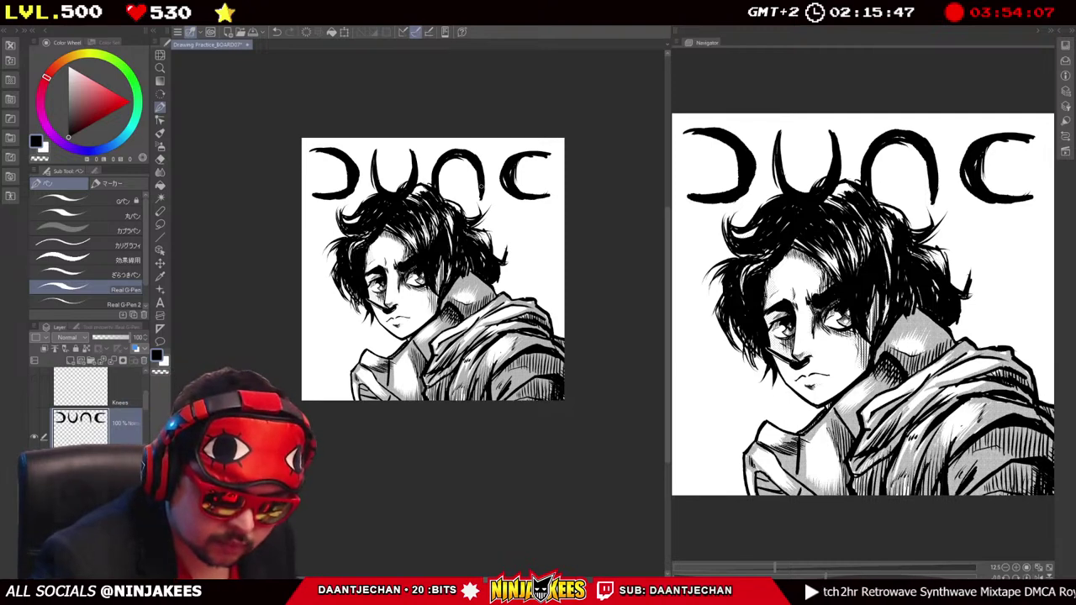
Refine the shape of the last letter C with the hard eraser and the Real G-Pen.
drag(535, 194, 539, 218)
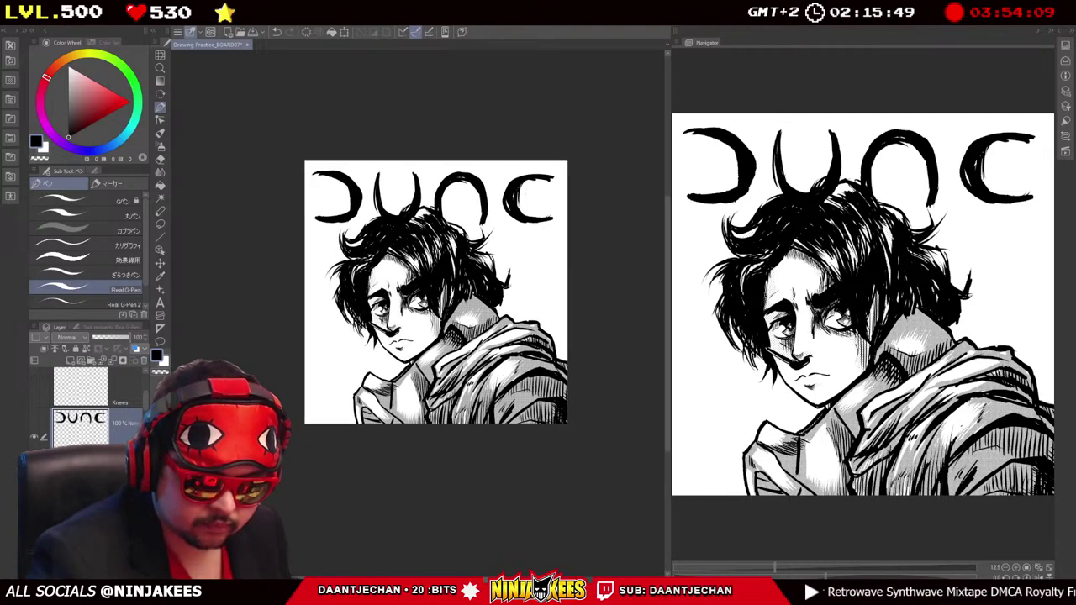
key(ctrl+z)
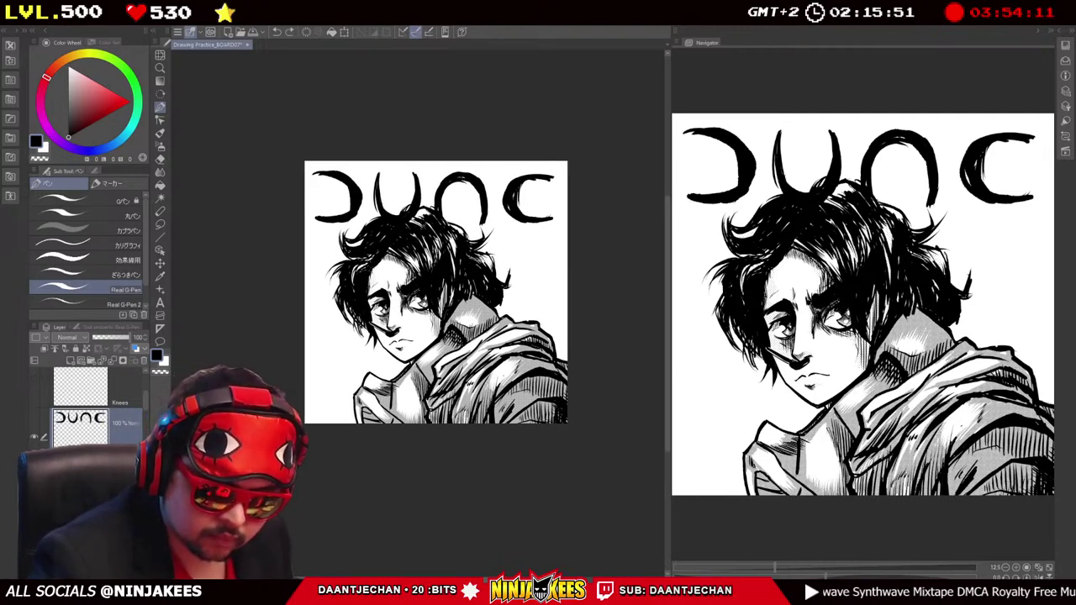
key(e)
drag(520, 185, 521, 207)
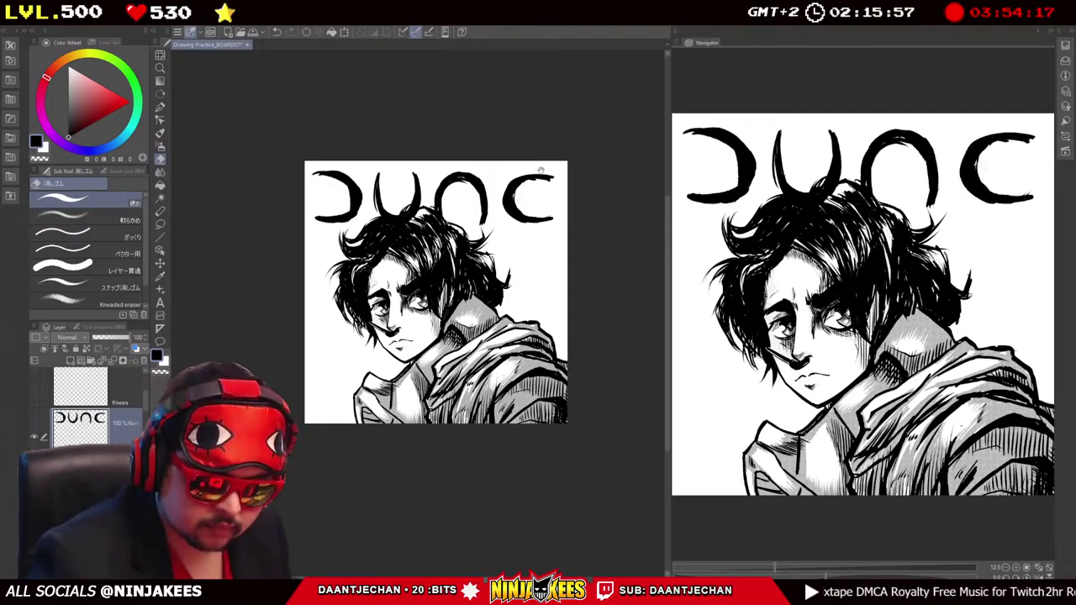
drag(552, 174, 568, 173)
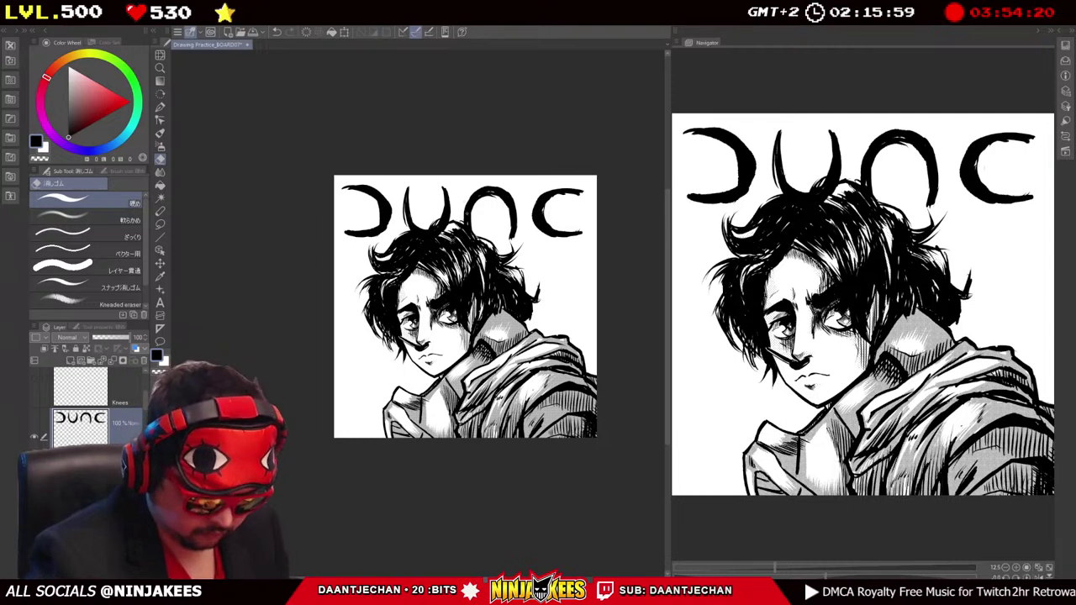
key(p)
drag(504, 319, 565, 337)
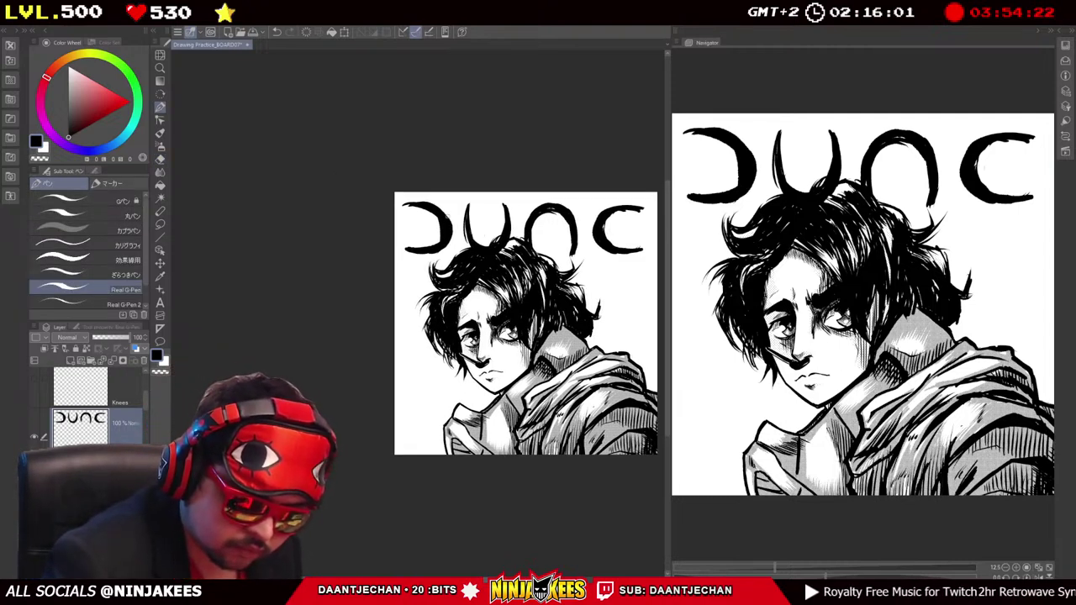
drag(539, 211, 503, 205)
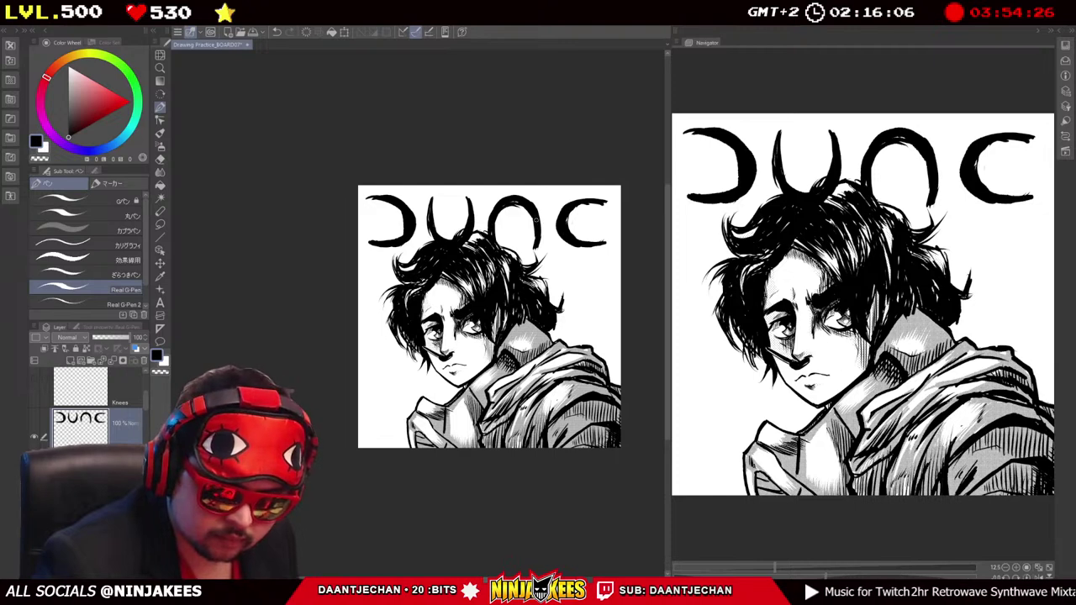
drag(589, 217, 550, 205)
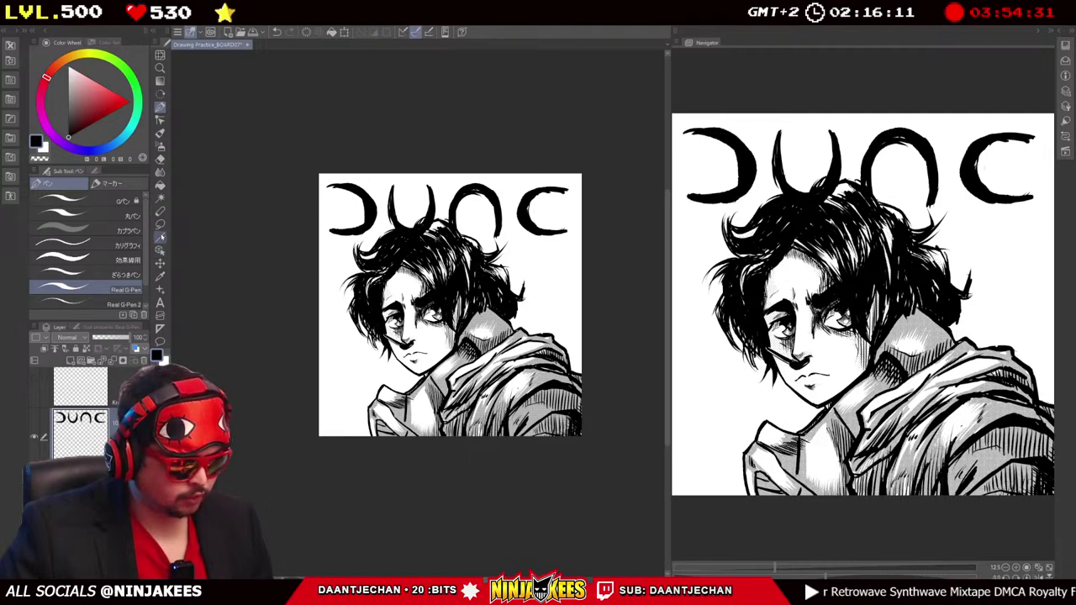
Lasso the arched n and nudge it slightly right with a transform to even out the letter spacing.
key(m)
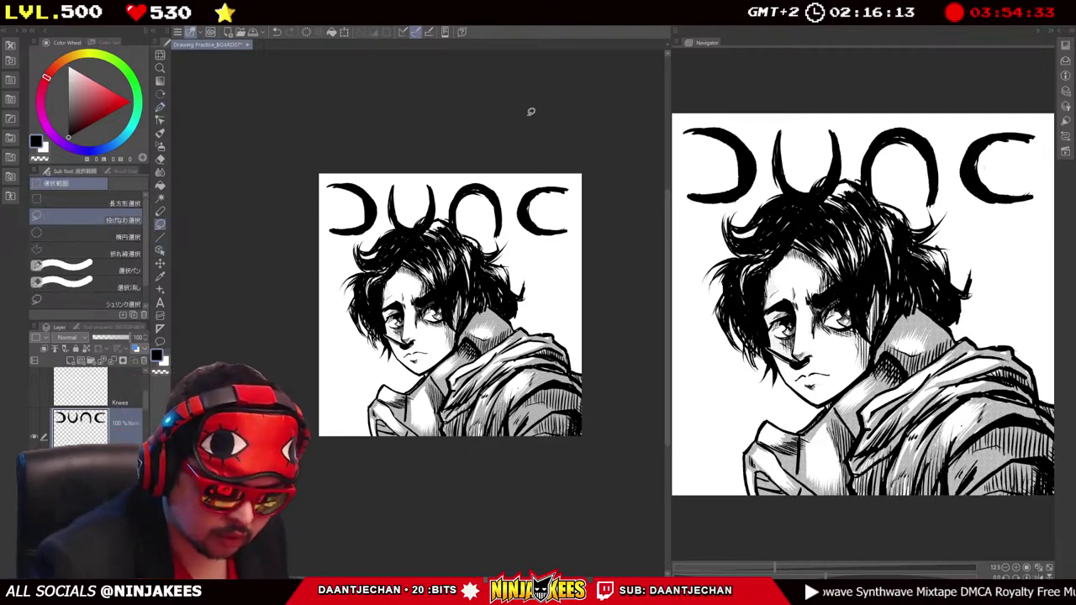
mouse_move(454, 178)
mouse_down()
mouse_move(511, 238)
mouse_move(507, 185)
mouse_up()
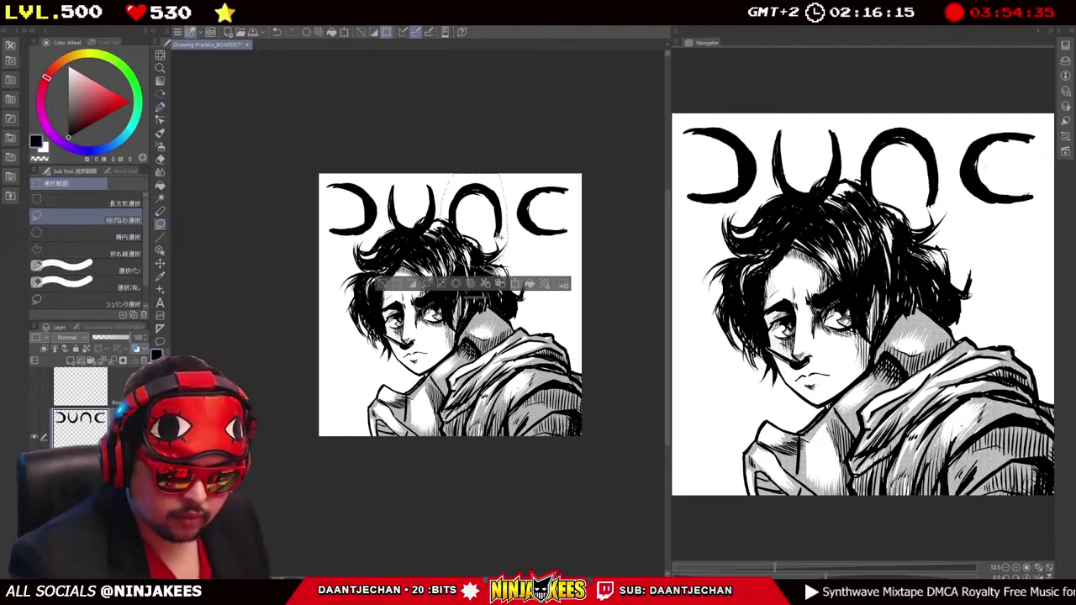
key(ctrl+t)
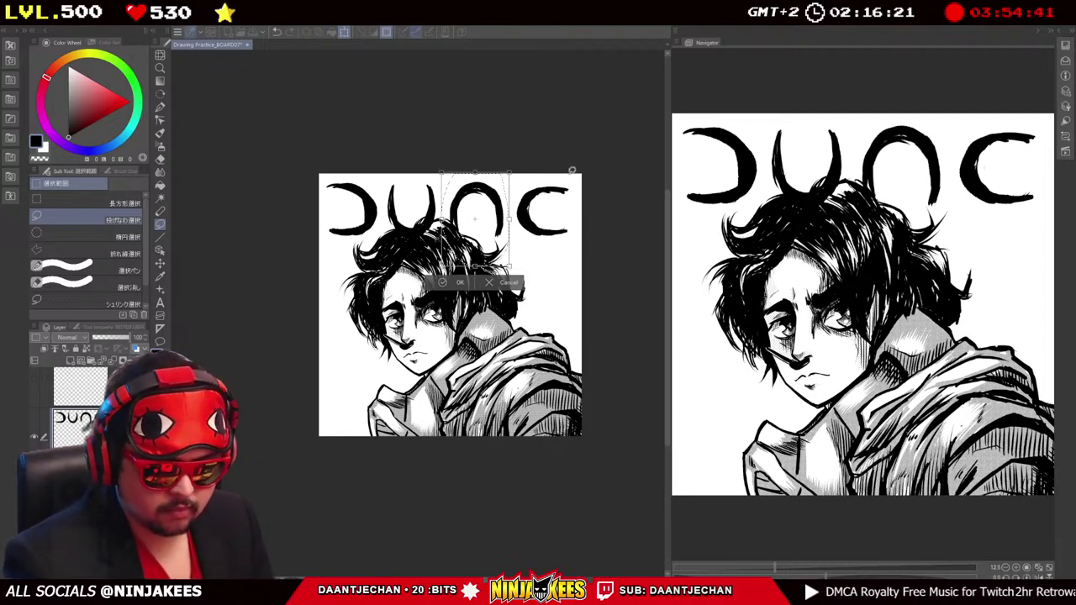
key(Return)
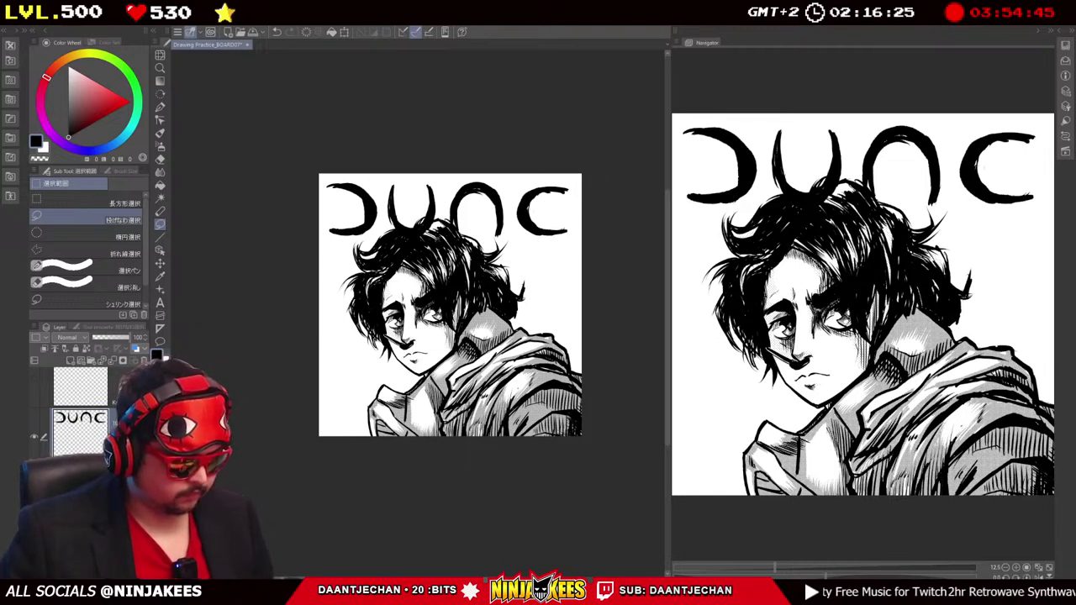
Transform the whole title lettering wider and taller so it spans the top of the artwork.
key(ctrl+t)
drag(568, 241, 626, 261)
key(ctrl+z)
mouse_move(451, 241)
mouse_down()
mouse_move(451, 264)
mouse_move(451, 224)
mouse_move(449, 259)
mouse_up()
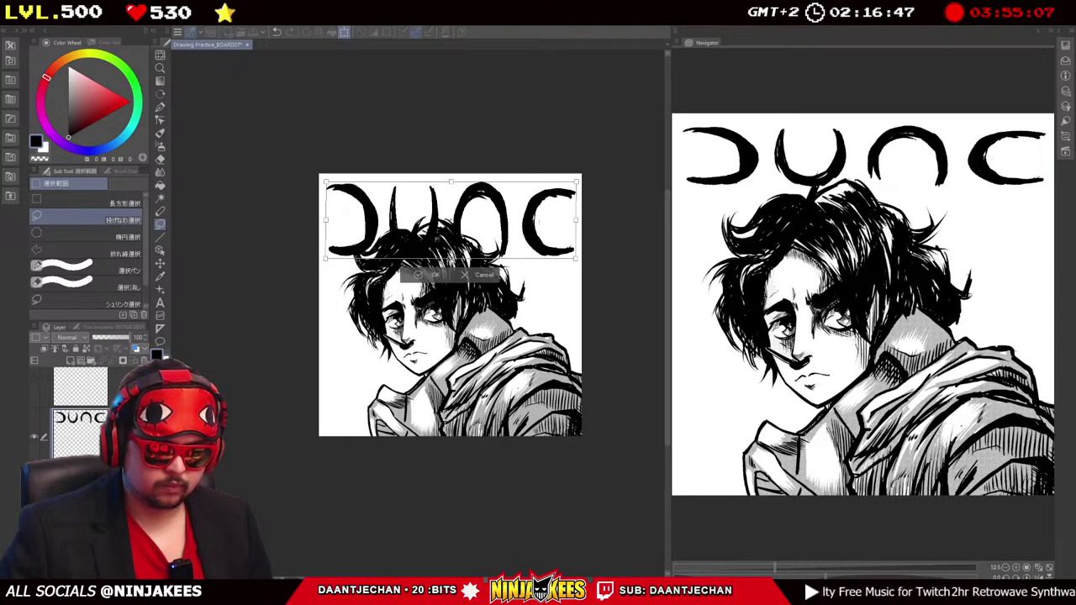
drag(450, 259, 450, 253)
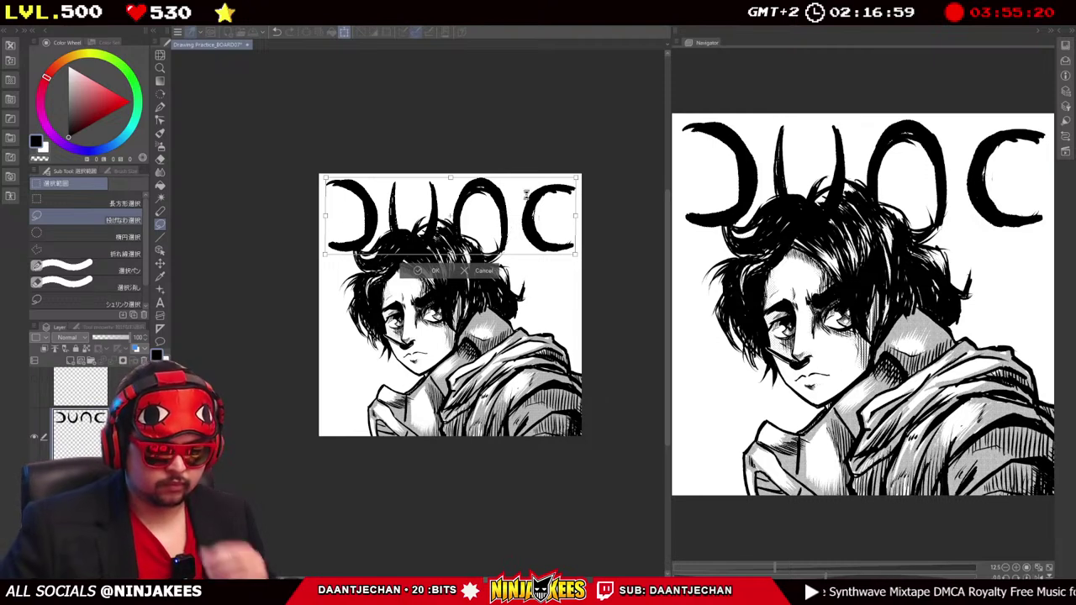
key(Return)
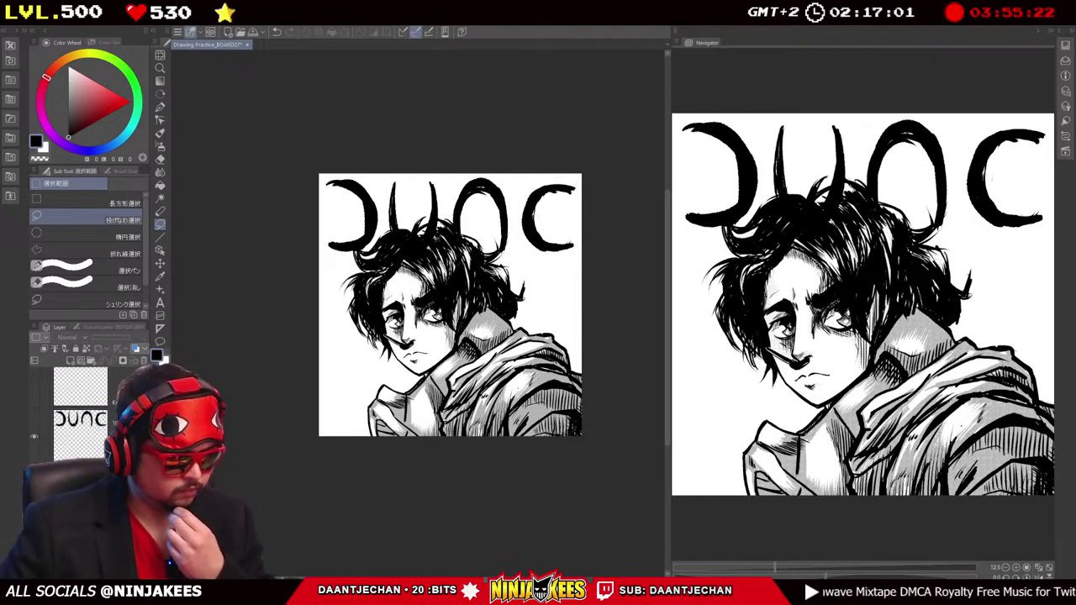
Add a new raster layer and switch the drawing colour to white.
click(91, 406)
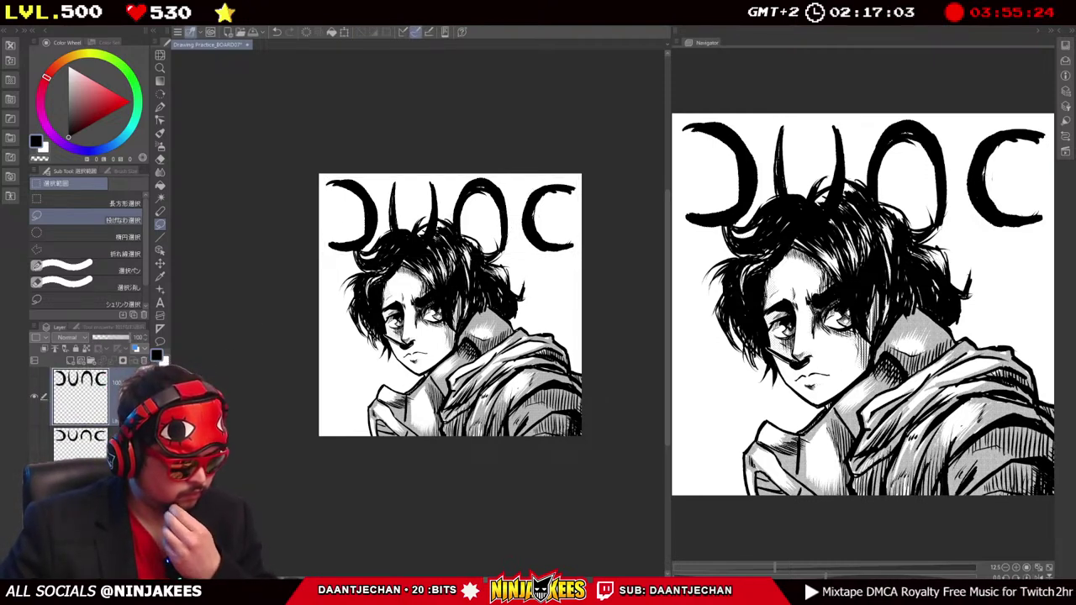
scroll(85, 404, down, 1)
right_click(120, 234)
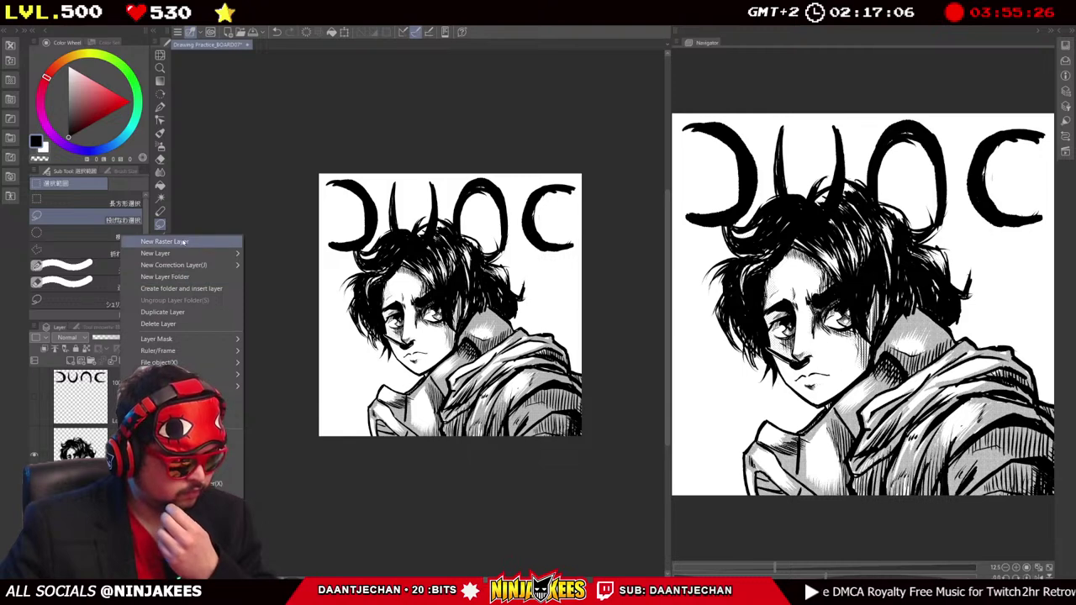
click(151, 240)
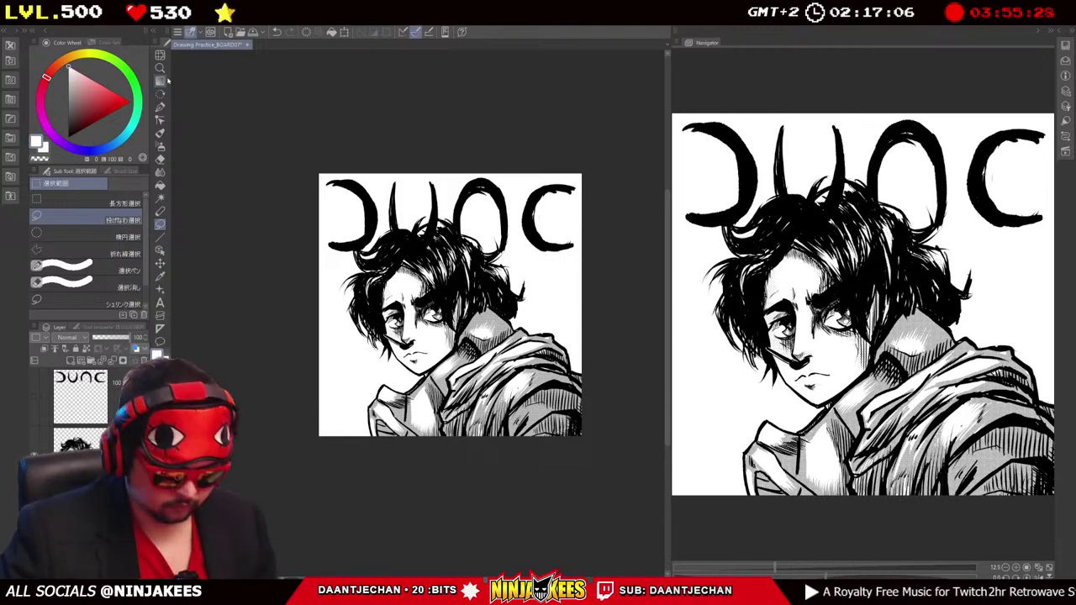
Paint white Real G-Pen strokes along the hair's upper outline where it meets the title letters, separating the strands from the lettering.
key(p)
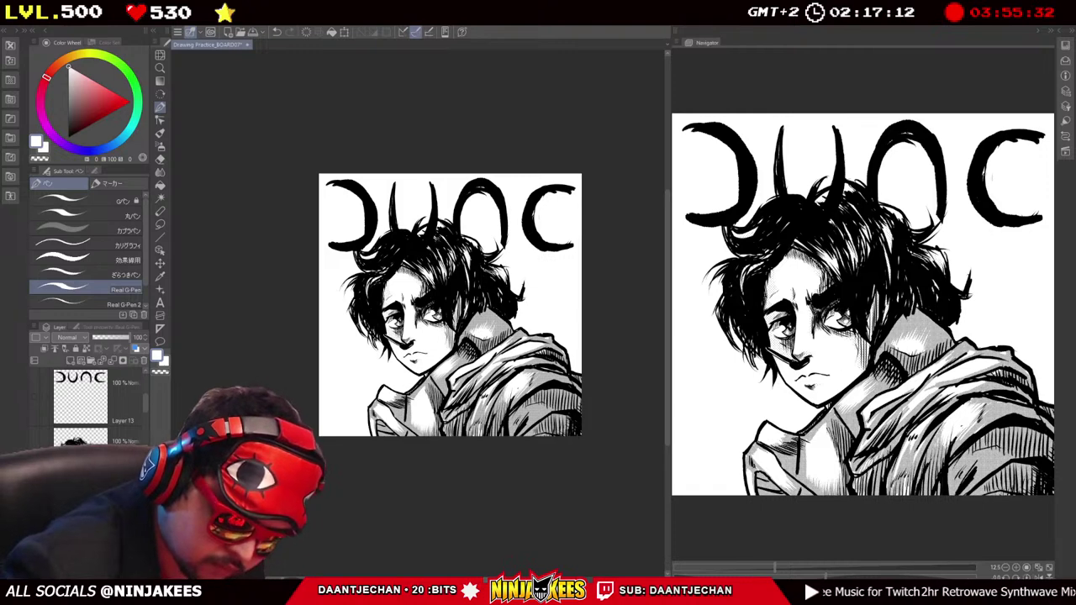
drag(450, 306, 473, 322)
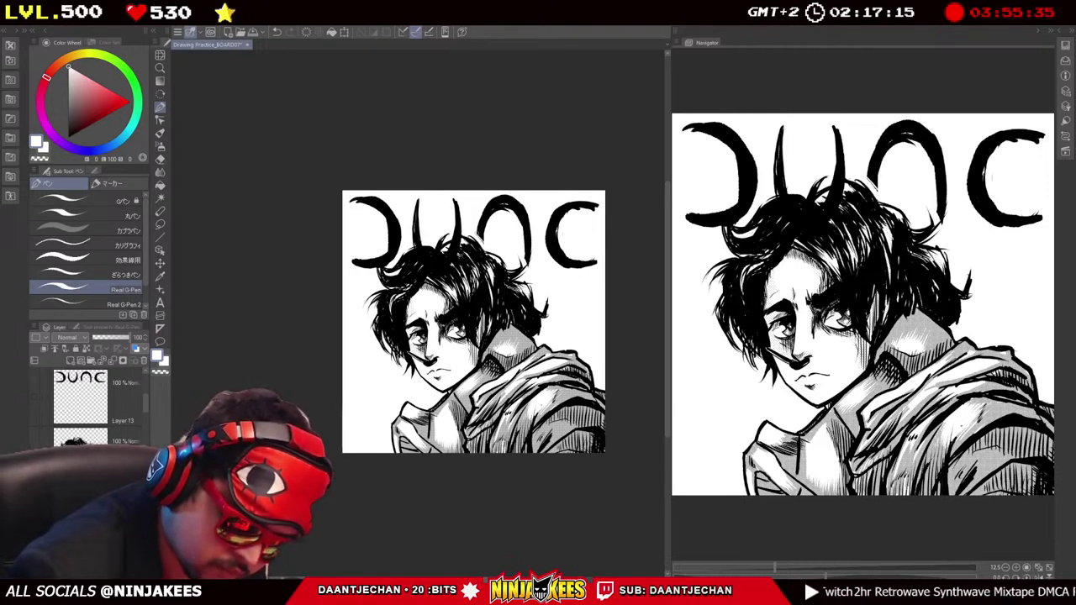
drag(473, 322, 497, 332)
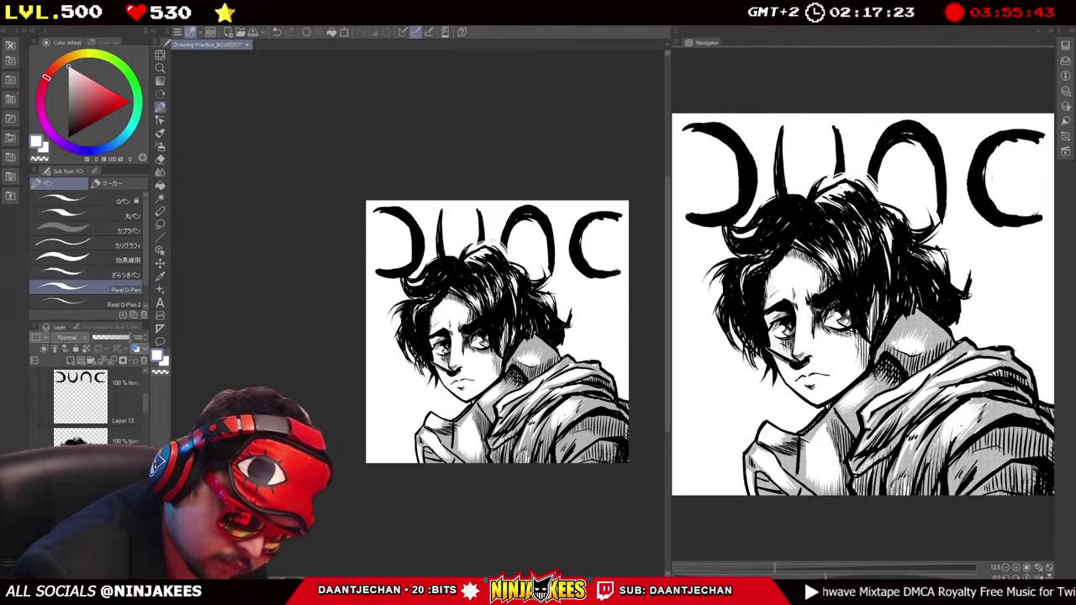
drag(497, 333, 530, 322)
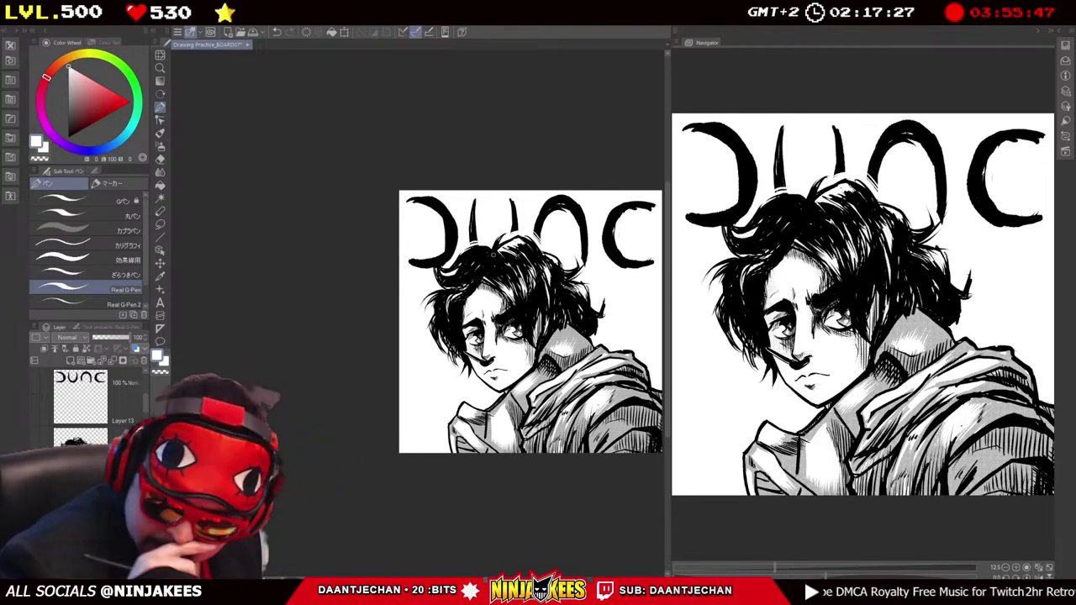
drag(531, 321, 550, 315)
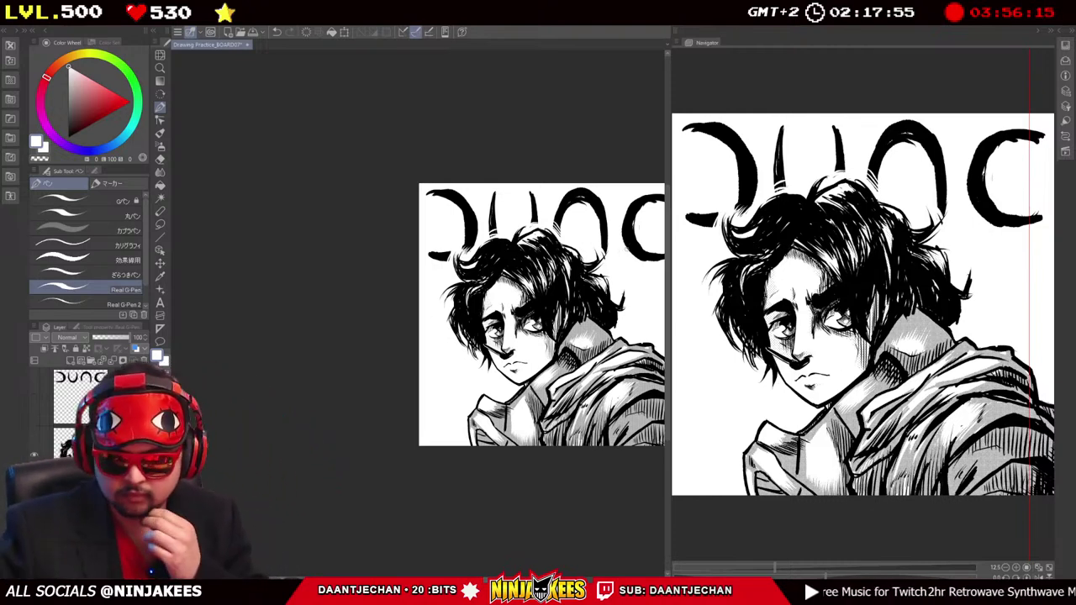
drag(635, 321, 563, 314)
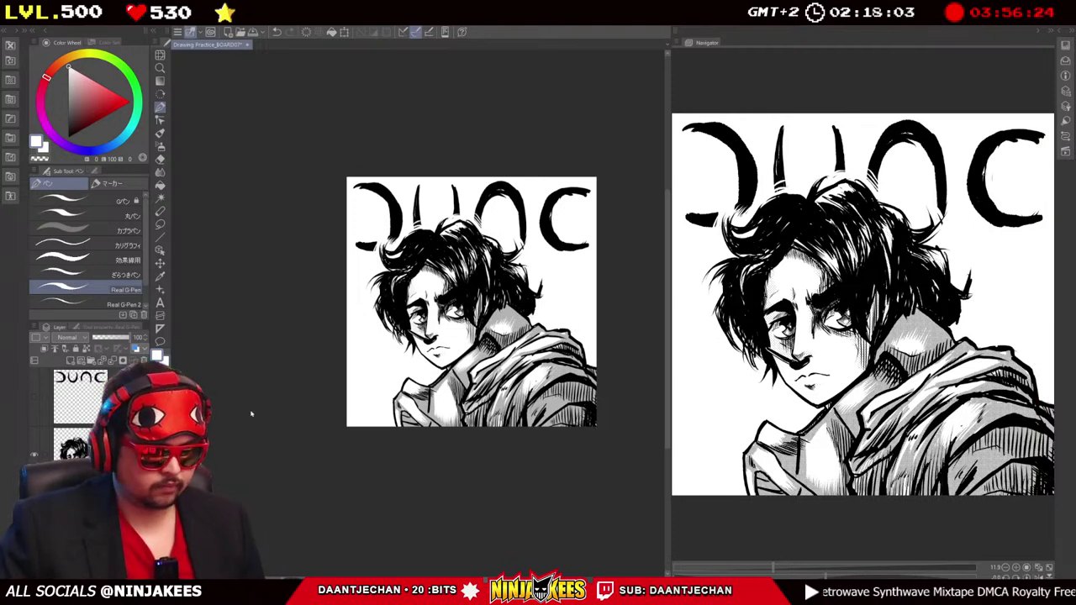
Add a new raster layer and place it directly beneath the DUNE lettering layer.
scroll(79, 412, down, 1)
scroll(80, 412, down, 1)
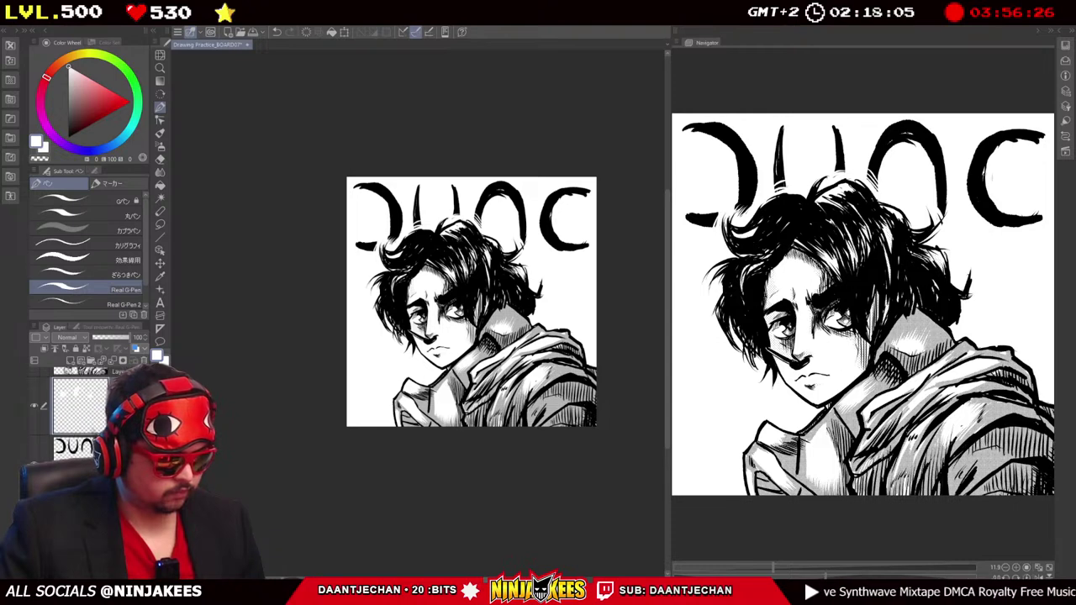
right_click(113, 383)
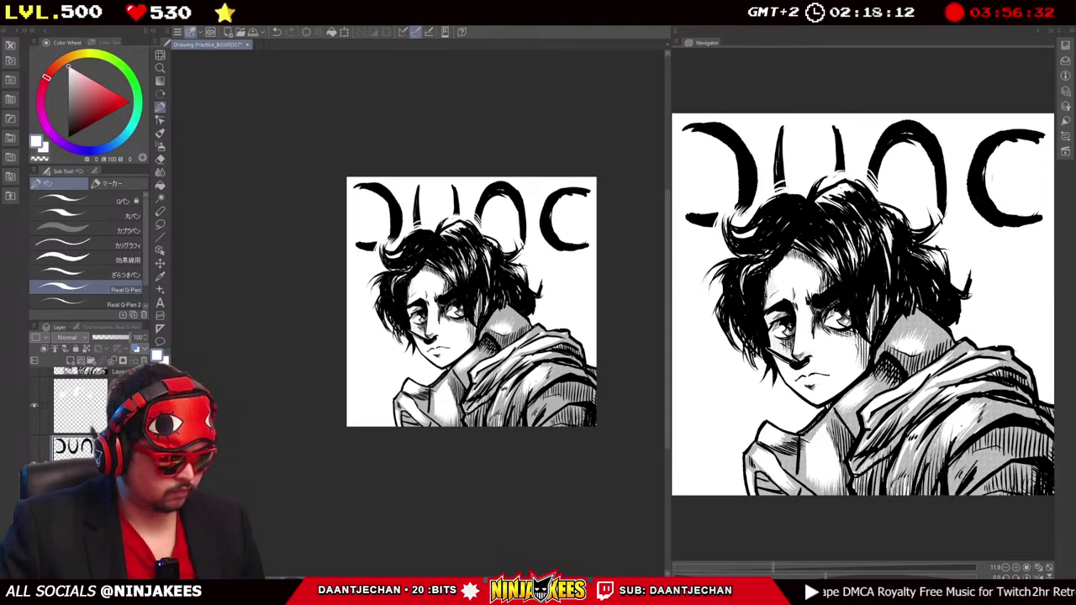
click(80, 405)
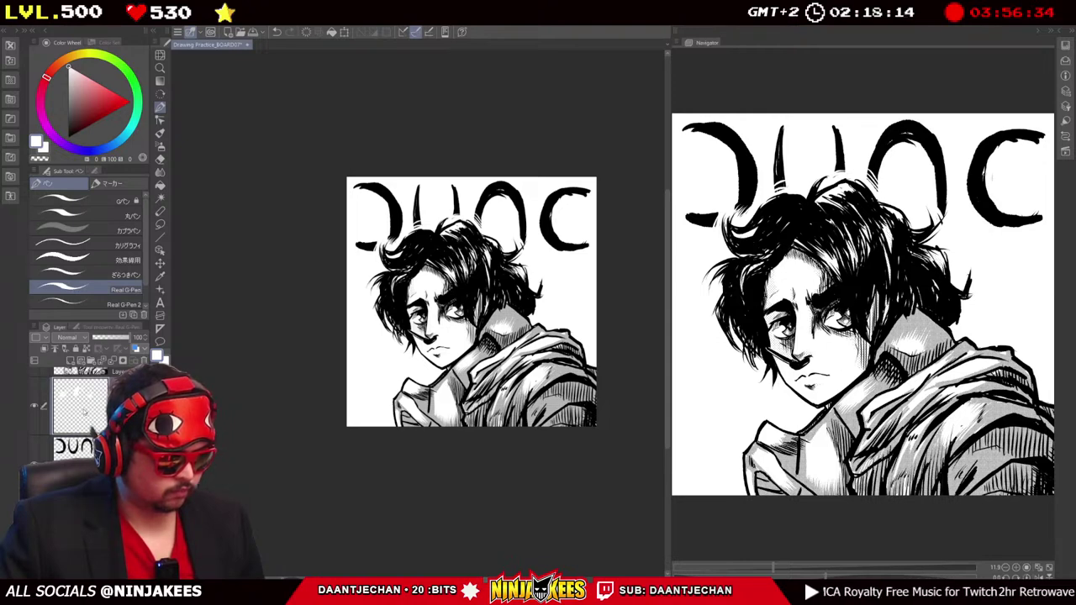
drag(151, 431, 247, 430)
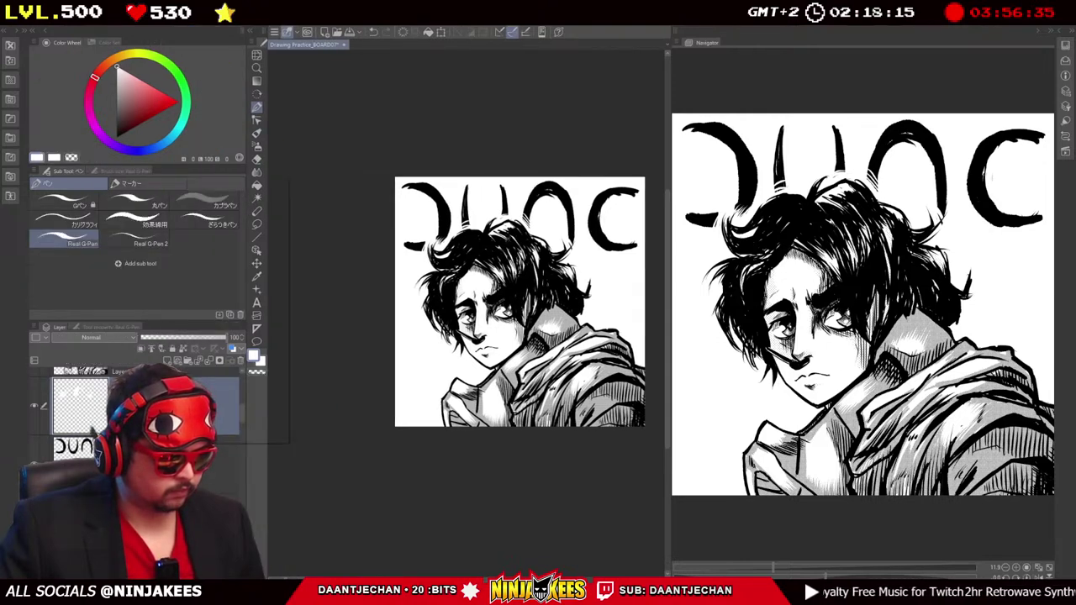
right_click(165, 175)
click(219, 188)
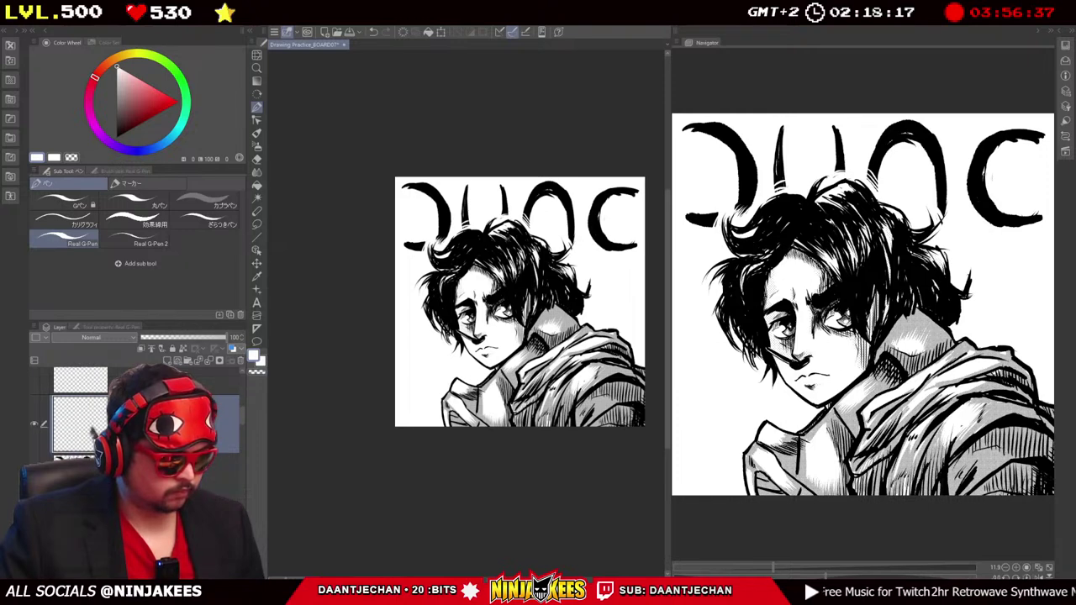
drag(91, 429, 84, 475)
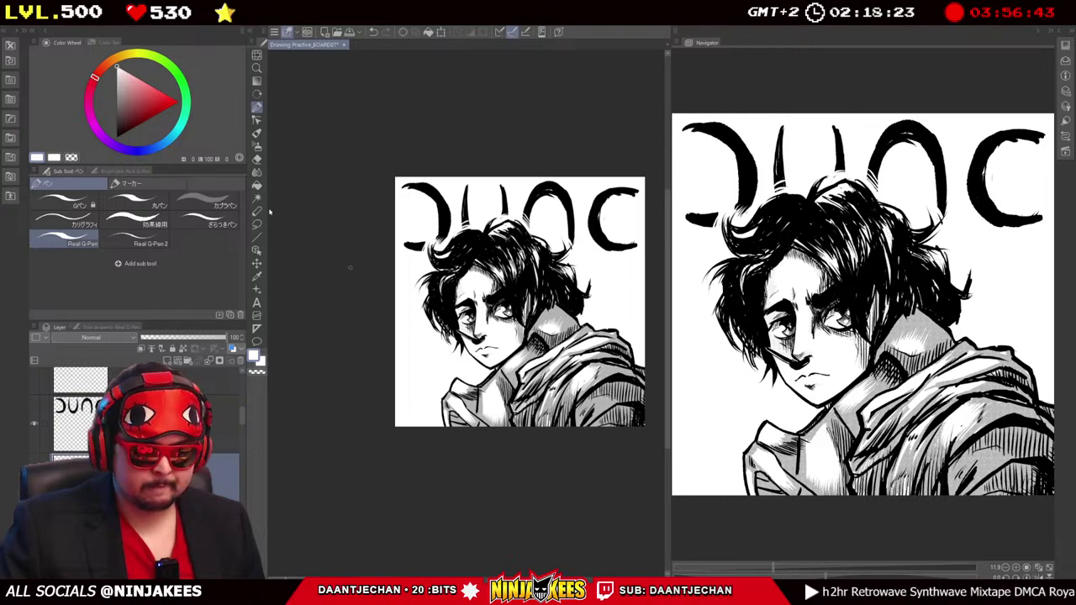
Insert the 60.0 LPI 50% circular gradient tone from the monochromatic materials beneath the DUNE lettering layer.
click(10, 80)
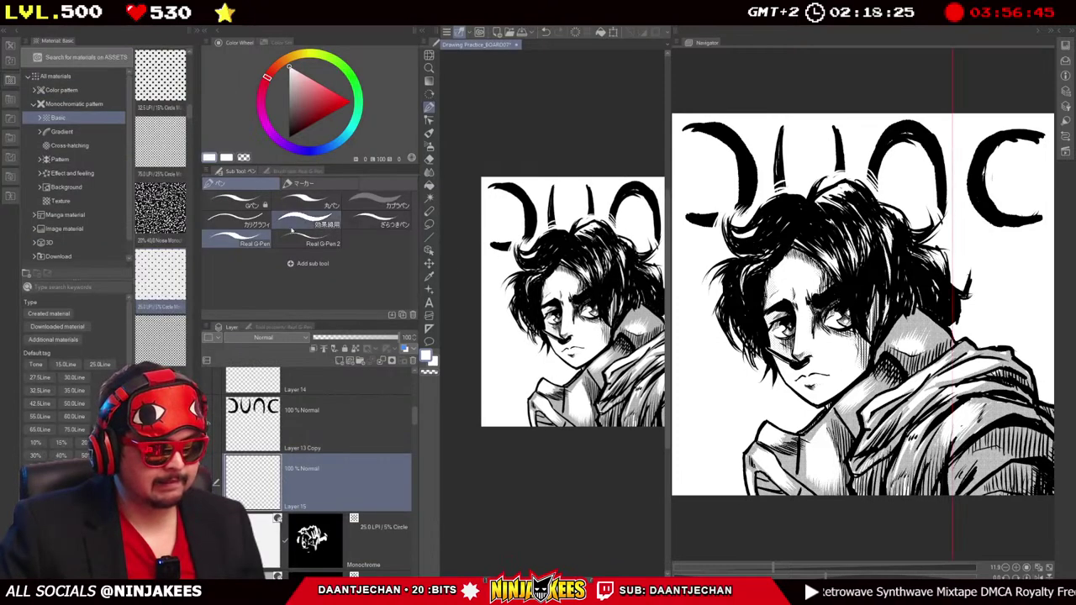
click(65, 132)
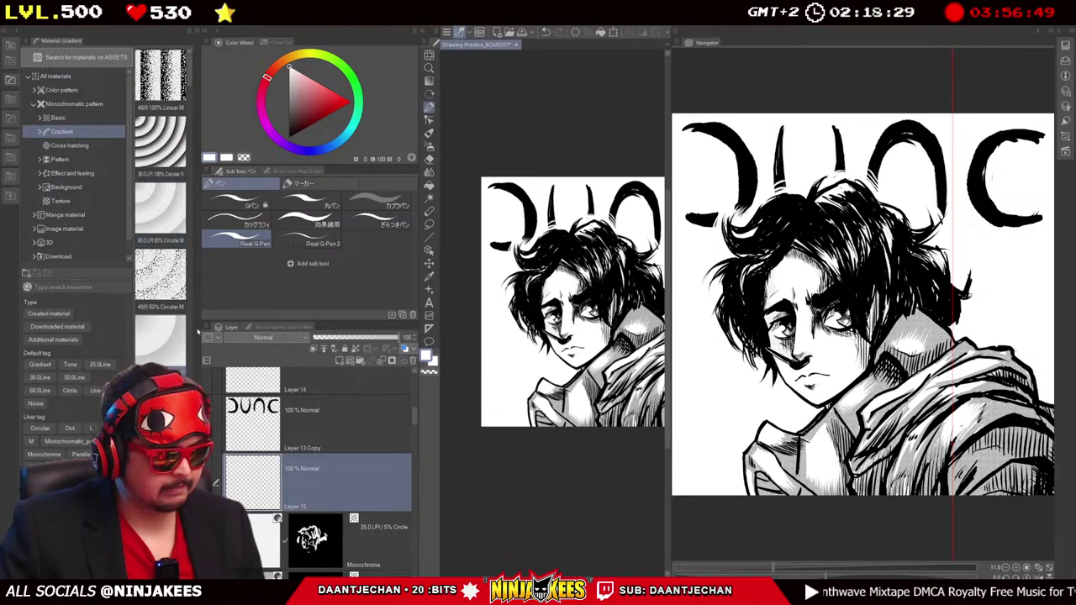
click(330, 465)
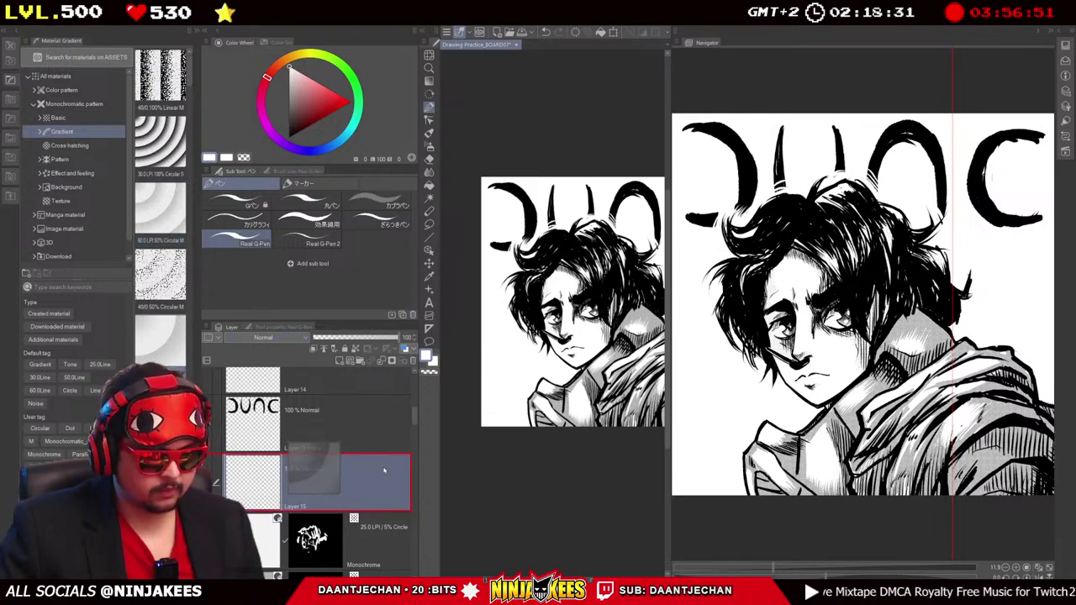
drag(329, 465, 329, 471)
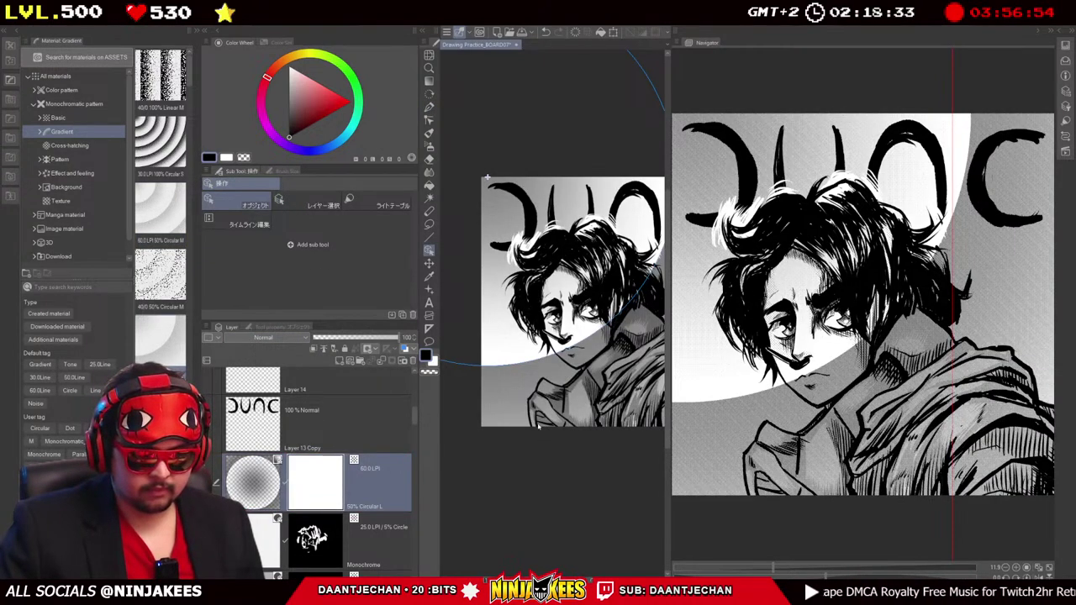
key(ctrl+minus)
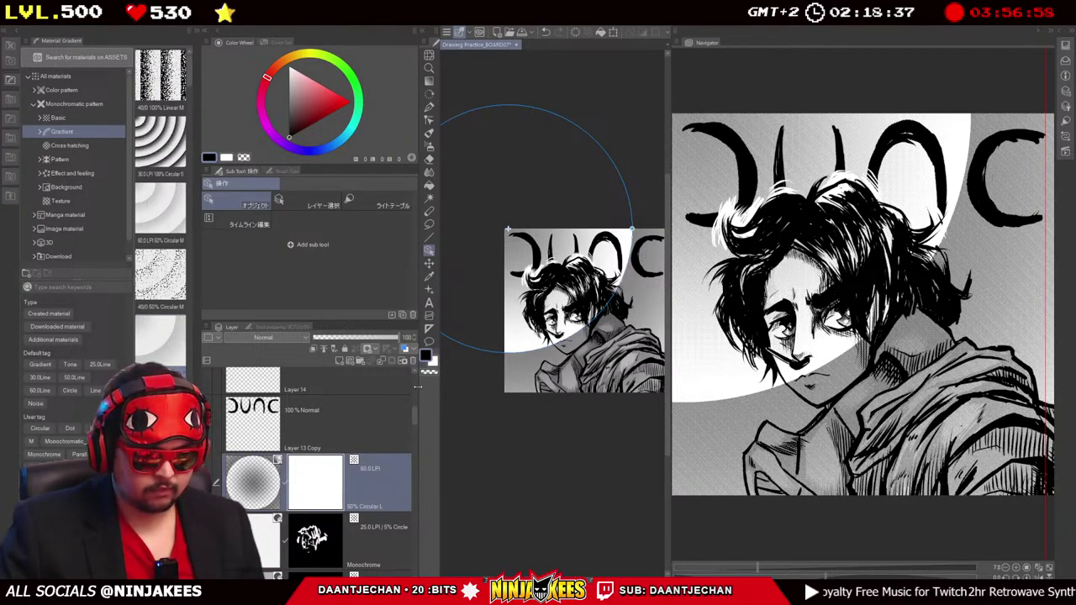
Resize and shift the circular gradient so its centre sits beyond the artwork's right edge and its light rim falls on the left side.
drag(359, 385, 211, 378)
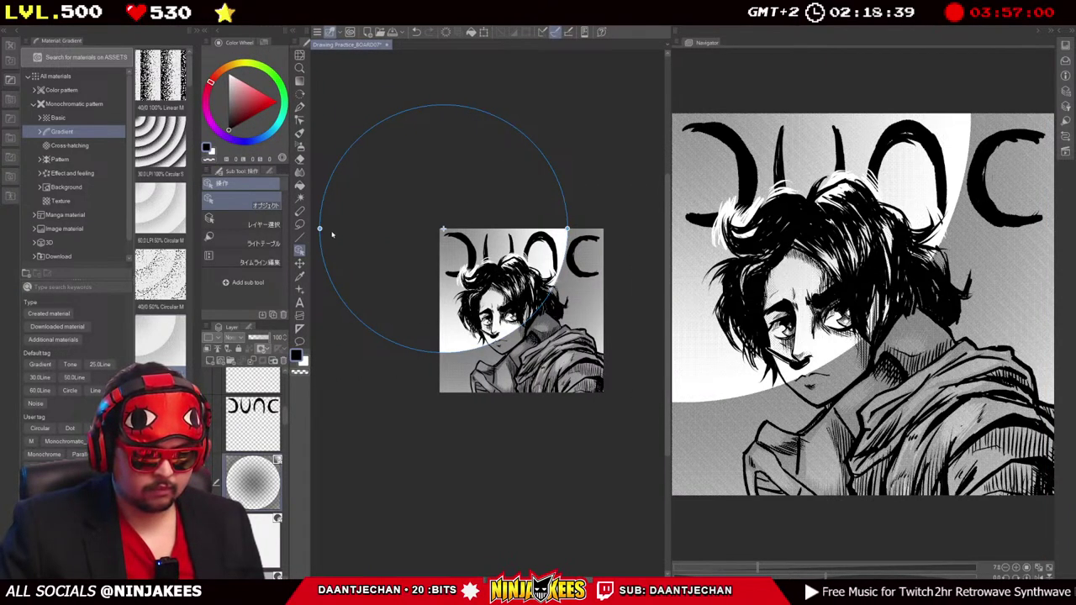
drag(320, 228, 503, 217)
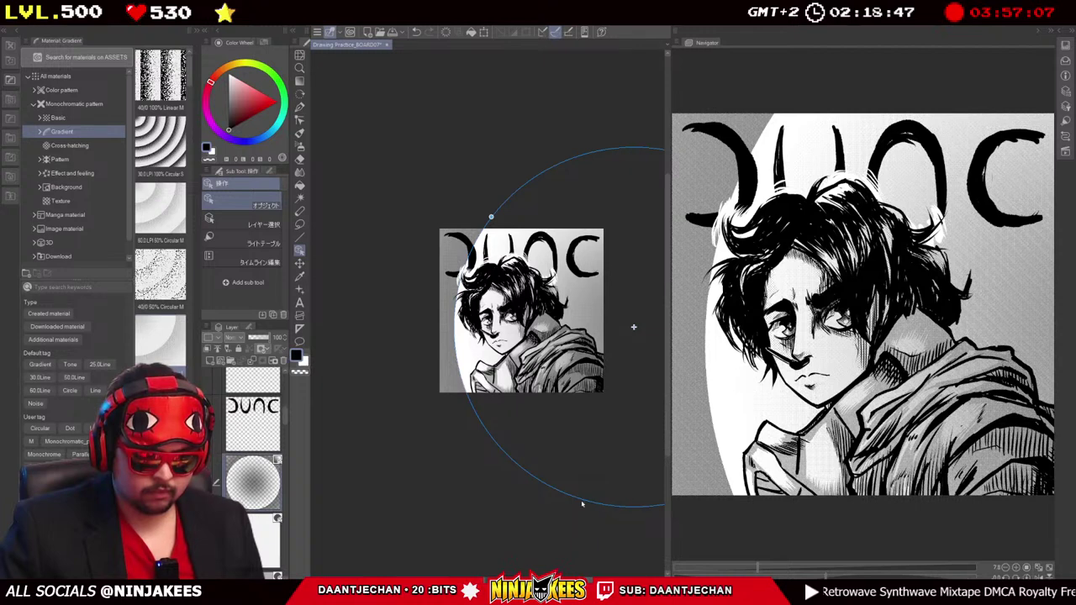
scroll(581, 335, down, 1)
drag(580, 332, 549, 323)
drag(642, 403, 593, 417)
drag(462, 211, 405, 171)
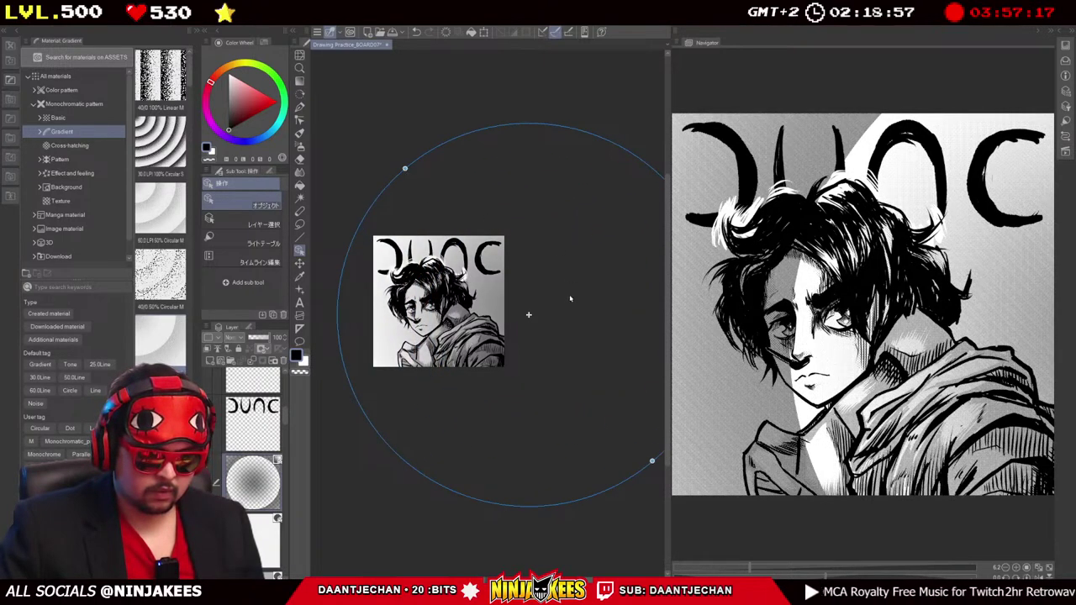
drag(649, 461, 533, 480)
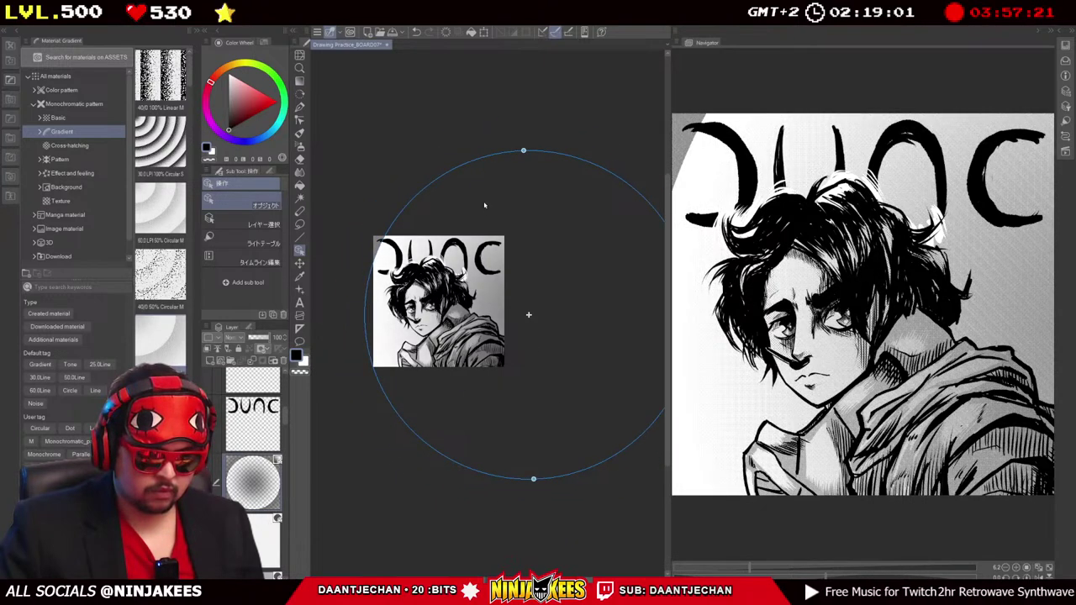
Transform the gradient tone, enlarging, rotating and shifting it so it covers the whole artwork.
key(ctrl+t)
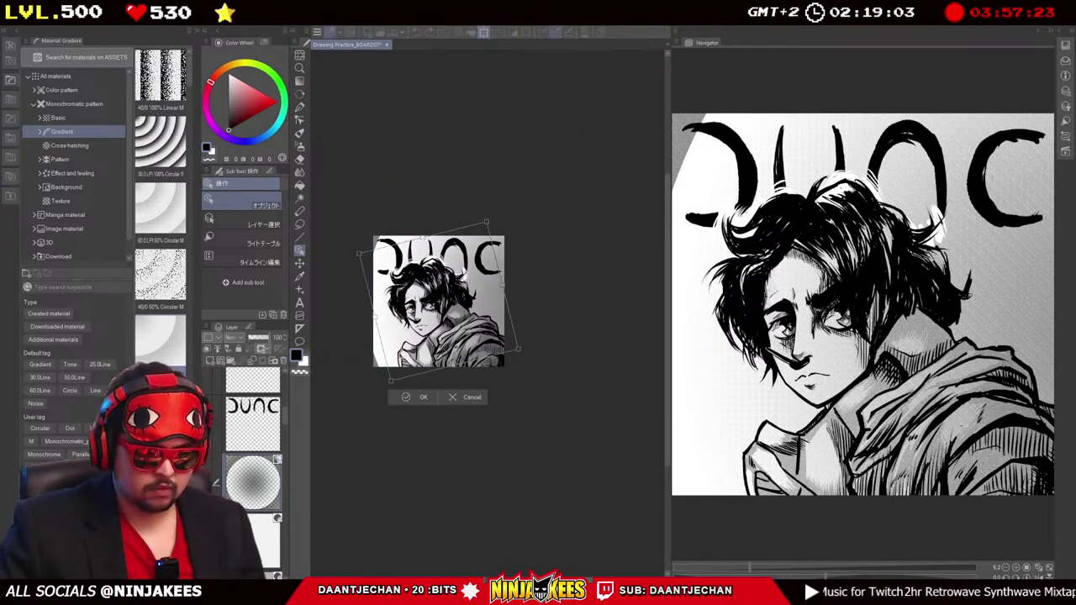
mouse_move(504, 365)
mouse_down()
mouse_move(550, 401)
mouse_move(509, 368)
mouse_up()
drag(596, 331, 589, 374)
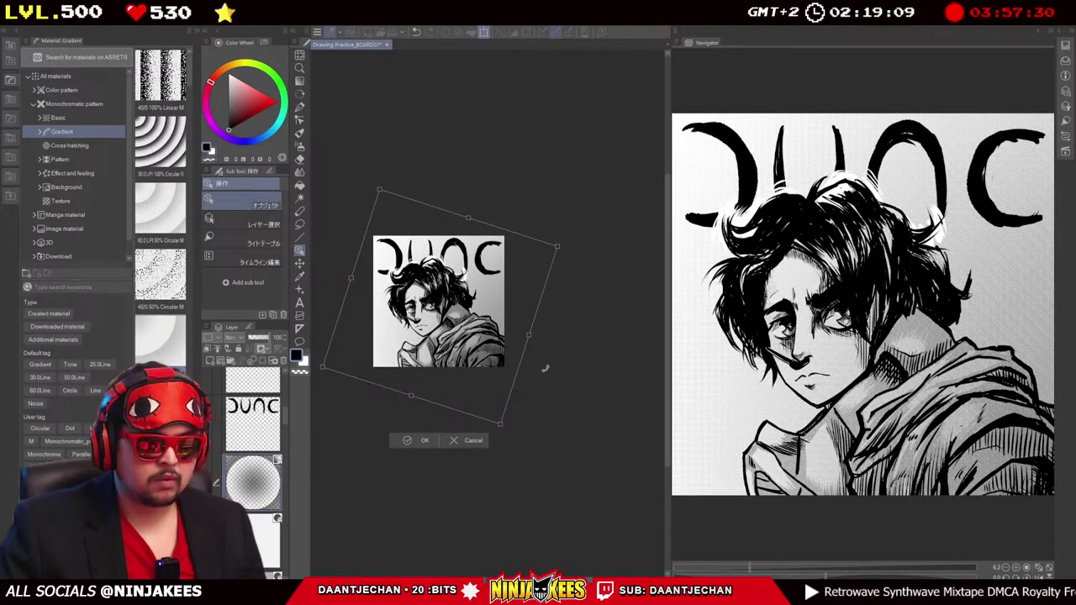
drag(569, 356, 571, 329)
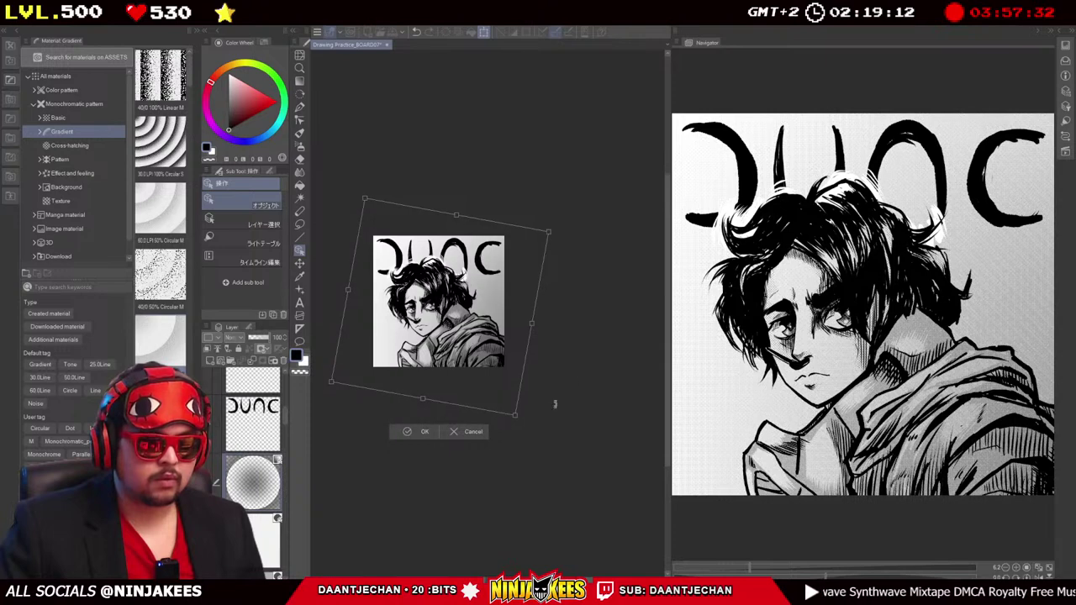
drag(510, 412, 626, 409)
drag(502, 384, 493, 370)
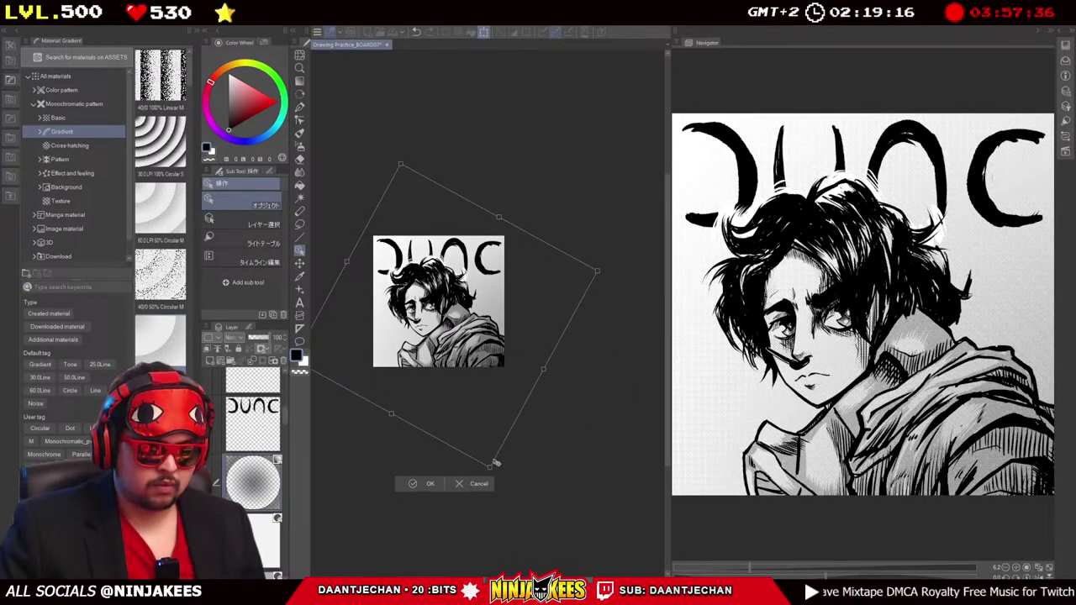
drag(493, 466, 493, 477)
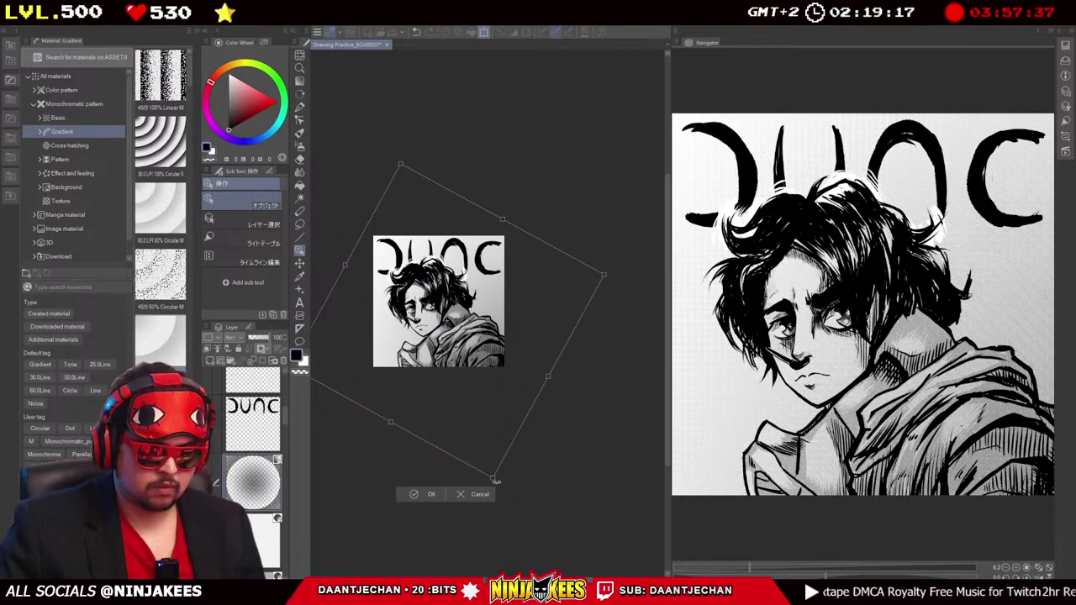
drag(492, 478, 498, 444)
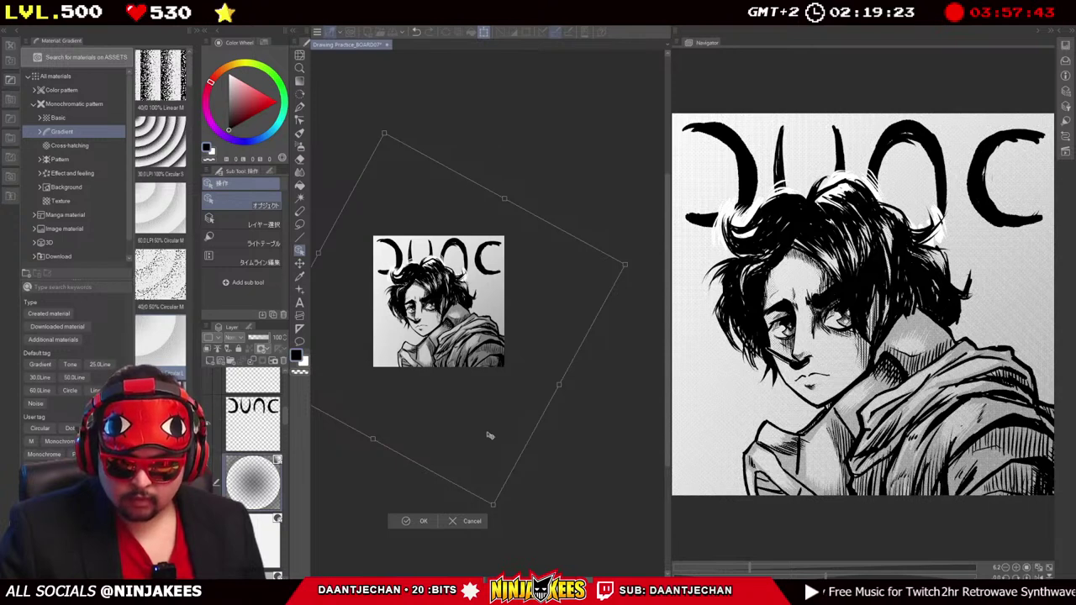
mouse_move(507, 404)
mouse_down()
mouse_move(519, 417)
mouse_move(522, 408)
mouse_up()
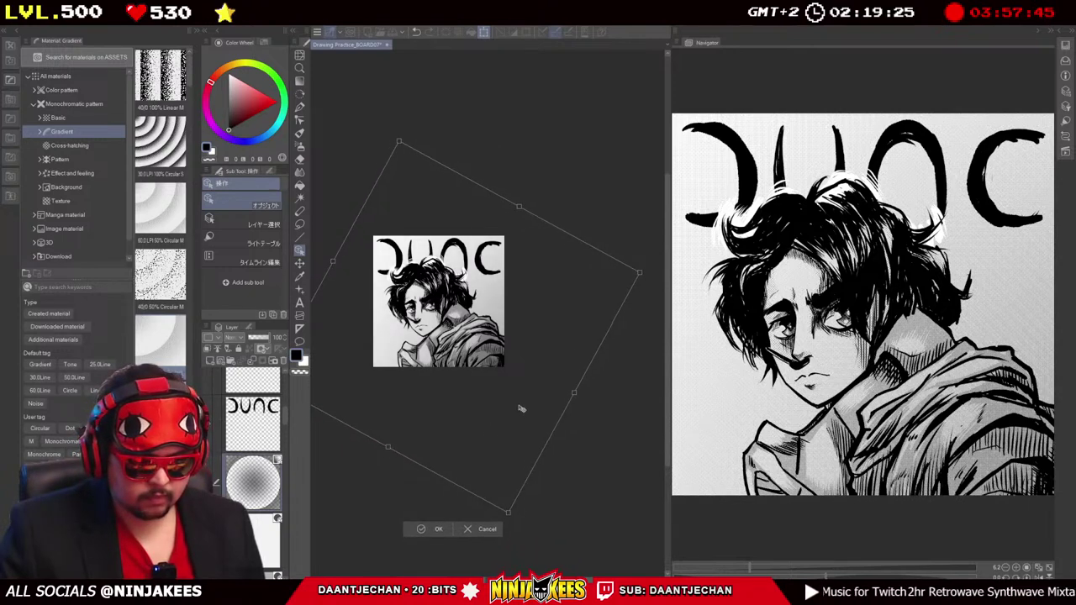
key(Return)
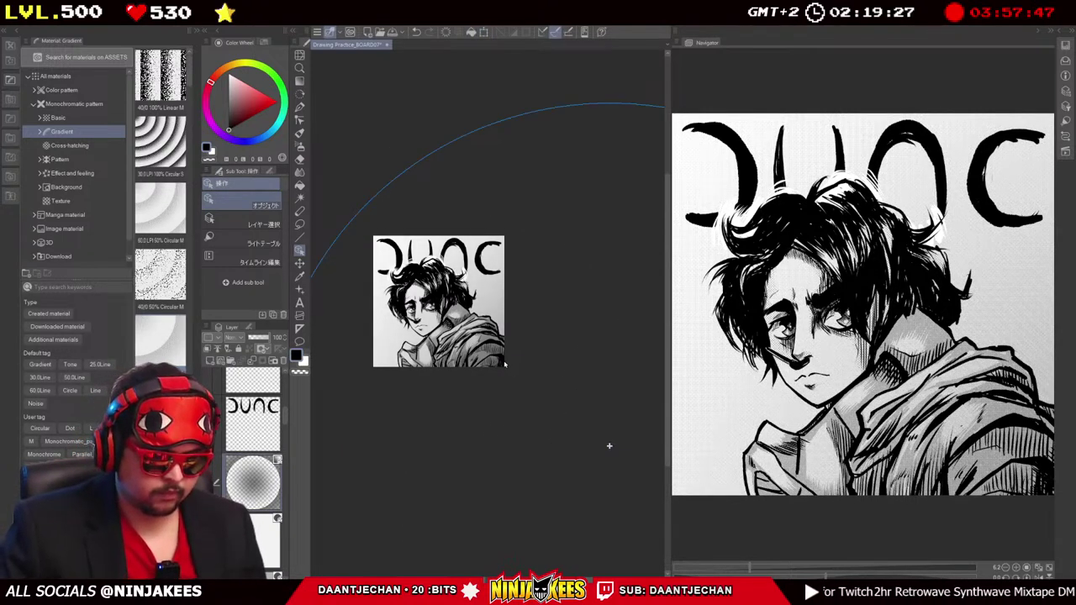
Close the material library, enlarge and centre the artwork in the workspace, and widen the palette area.
click(258, 486)
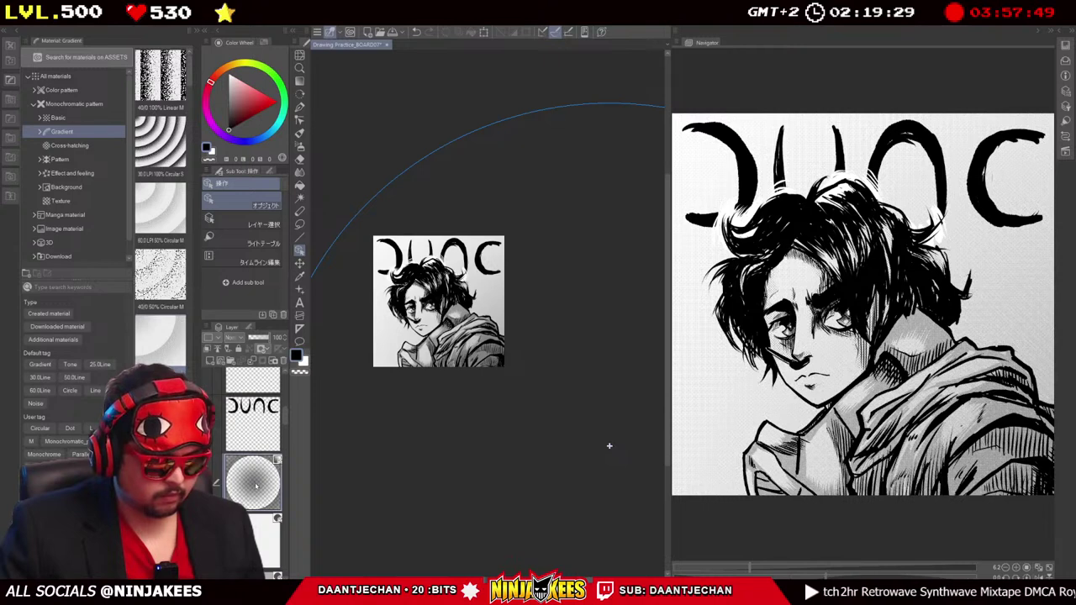
right_click(259, 487)
click(265, 475)
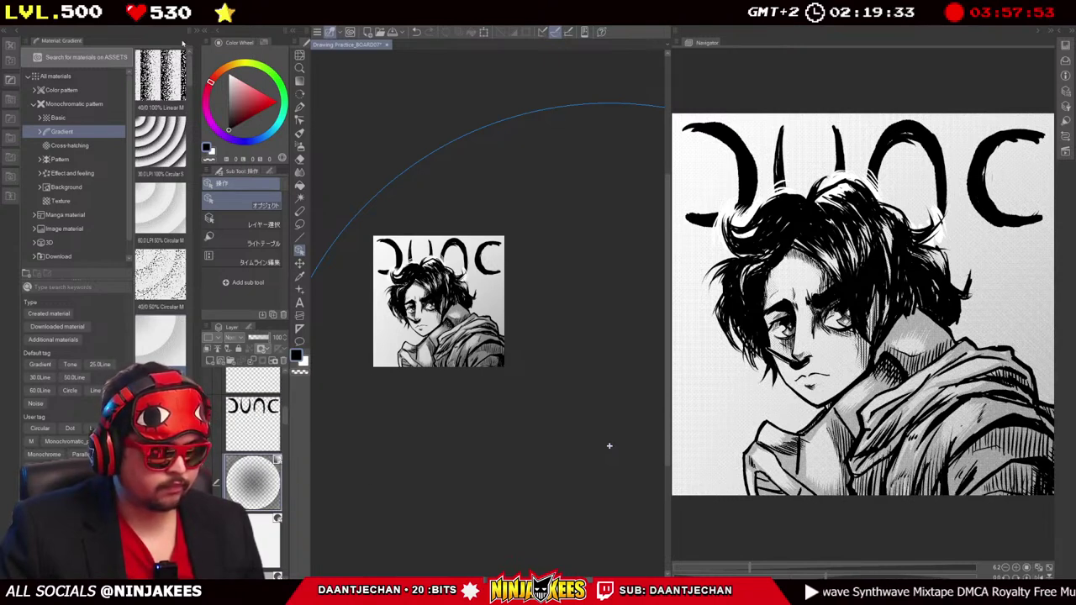
click(82, 33)
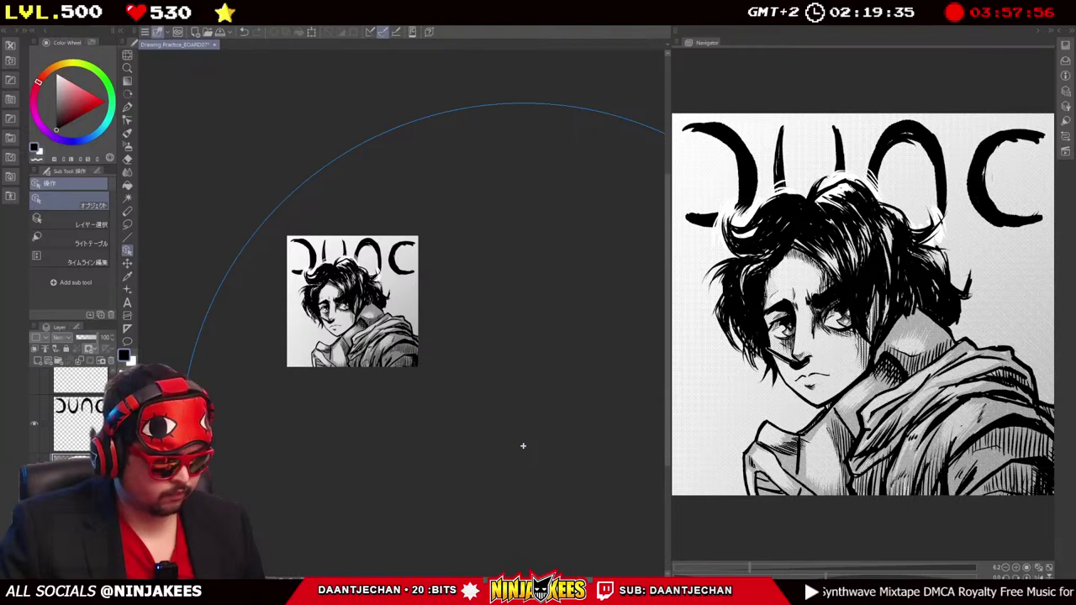
scroll(257, 373, up, 4)
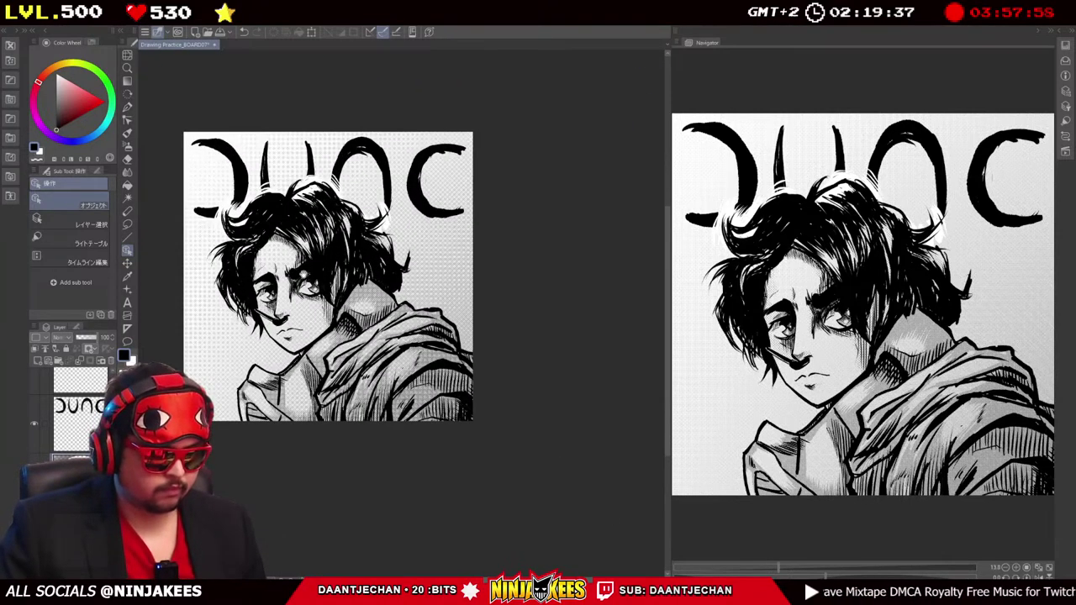
drag(138, 241, 293, 50)
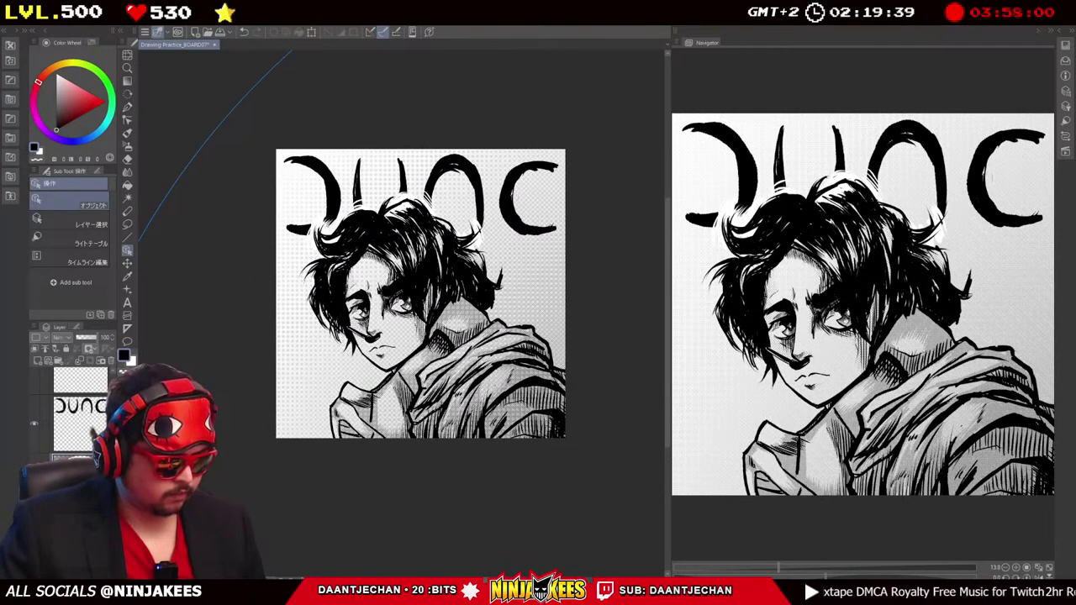
drag(119, 168, 217, 168)
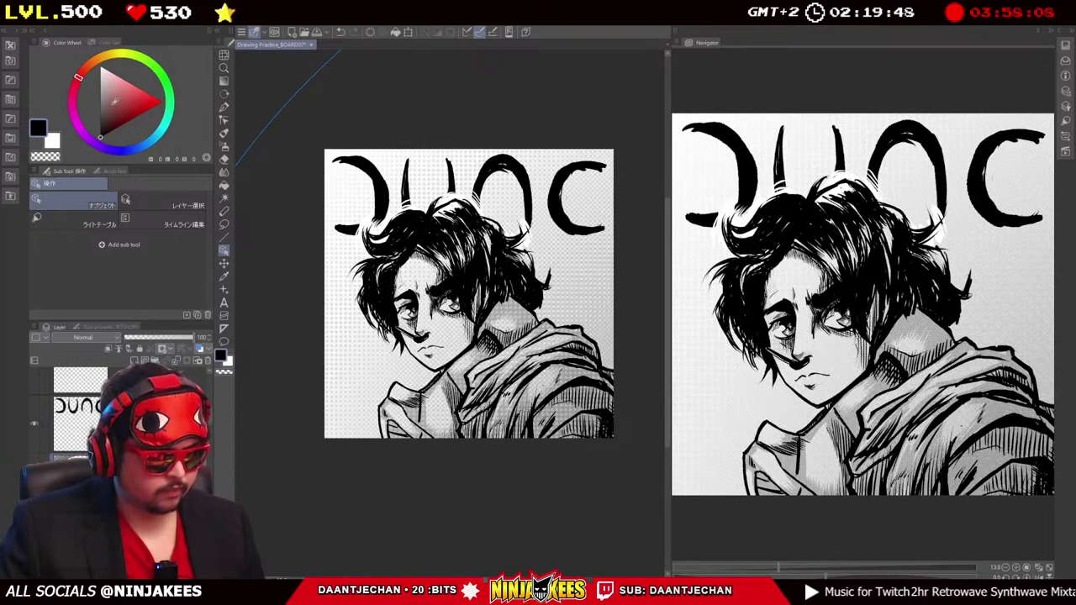
Try lowering the gradient tone layer's opacity to about 43%, and restore its full opacity.
key(x)
key(p)
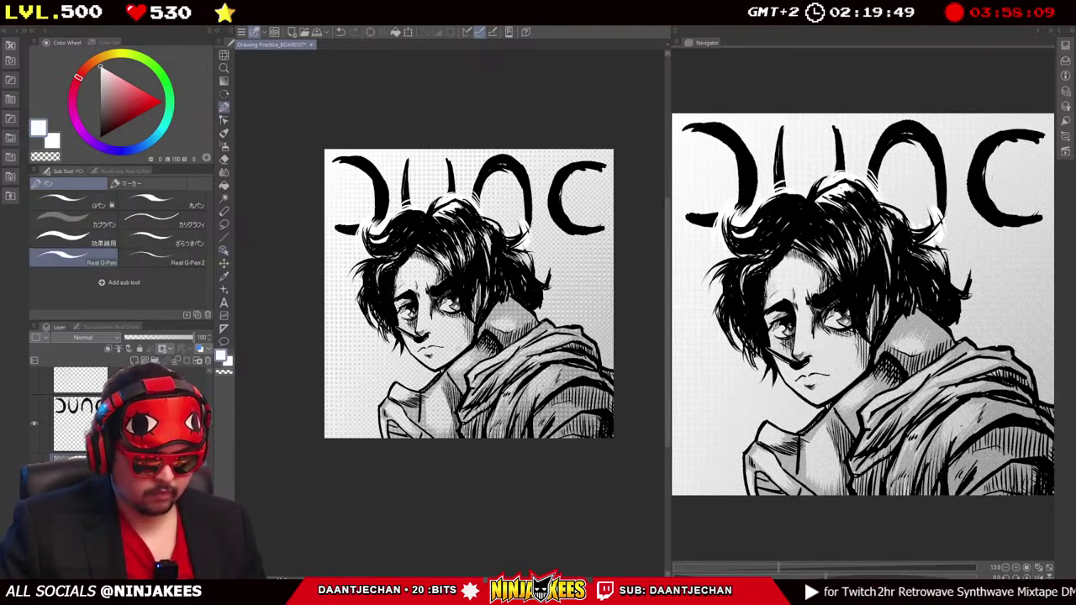
key(x)
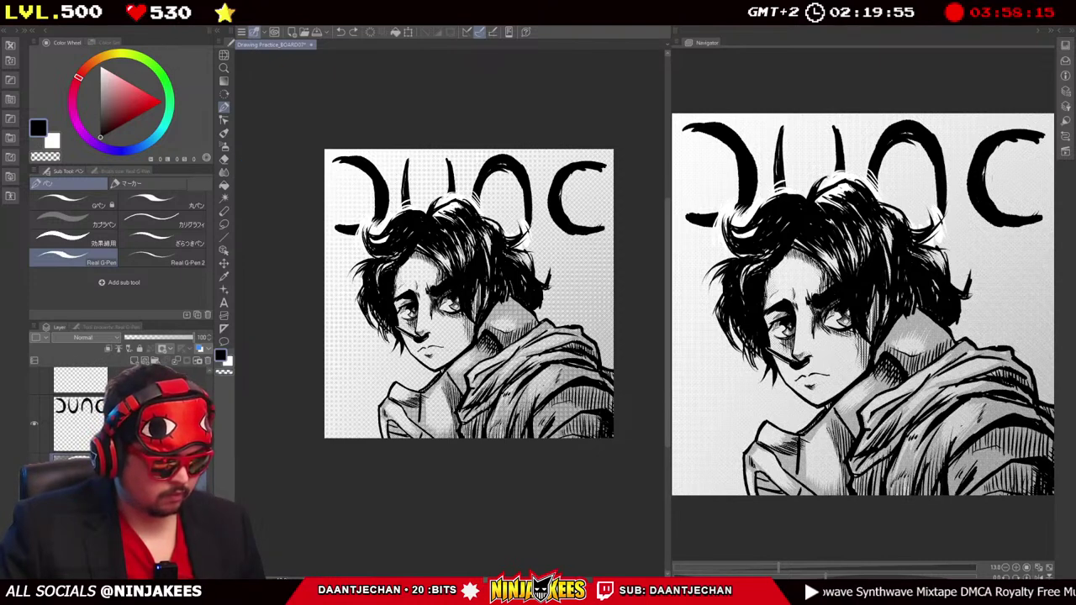
key(ctrl+z)
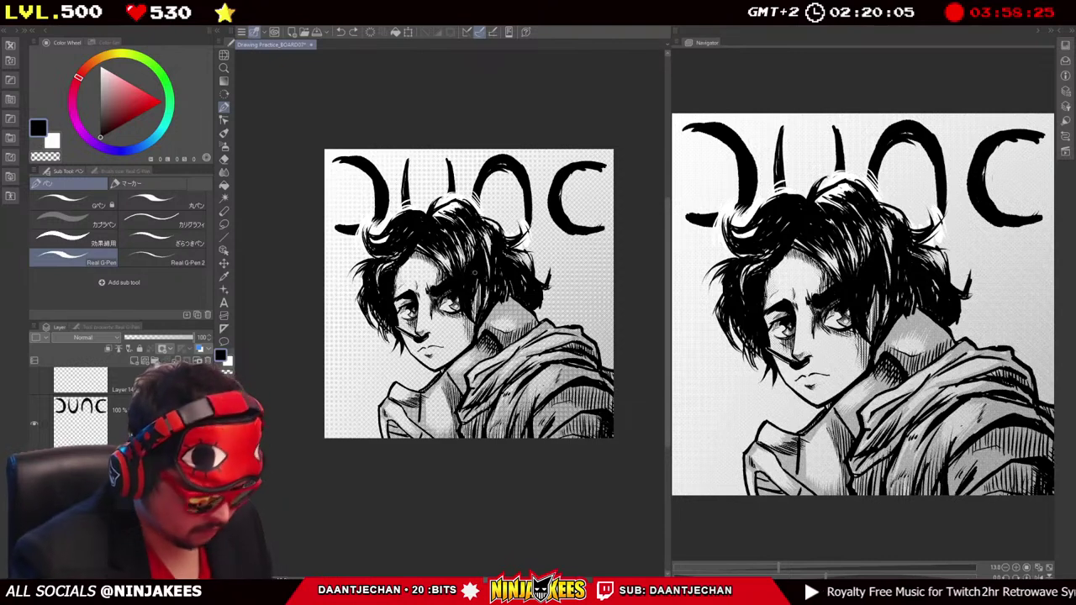
key(x)
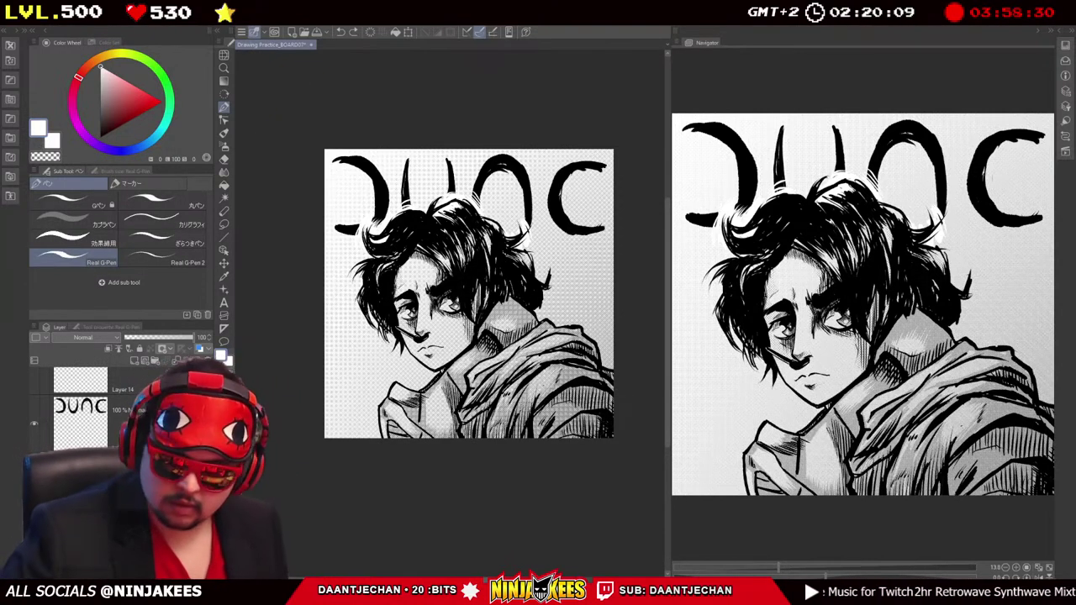
key(ctrl+z)
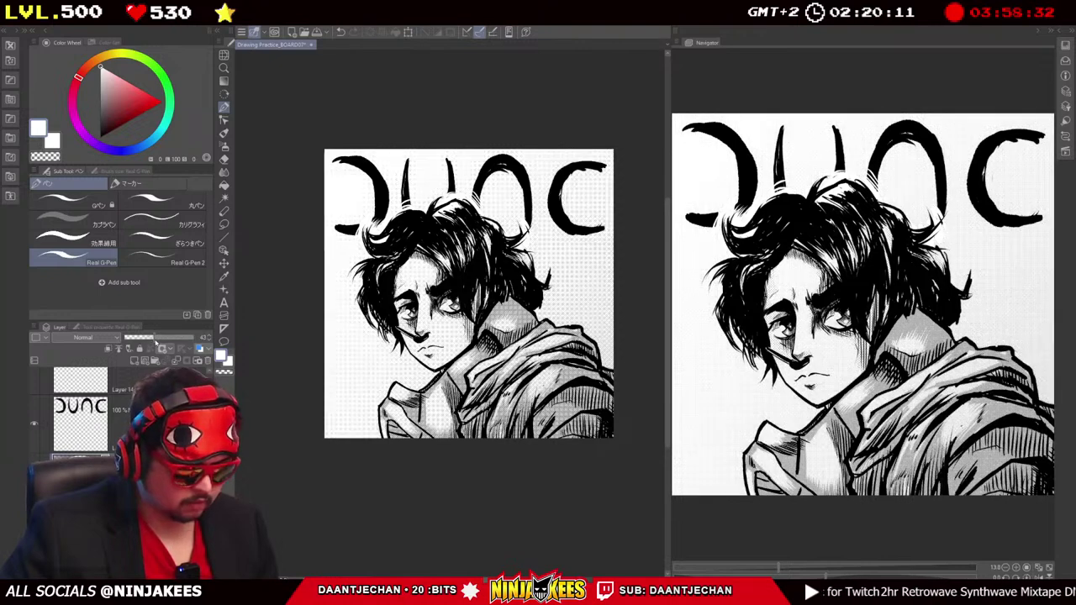
key(ctrl+y)
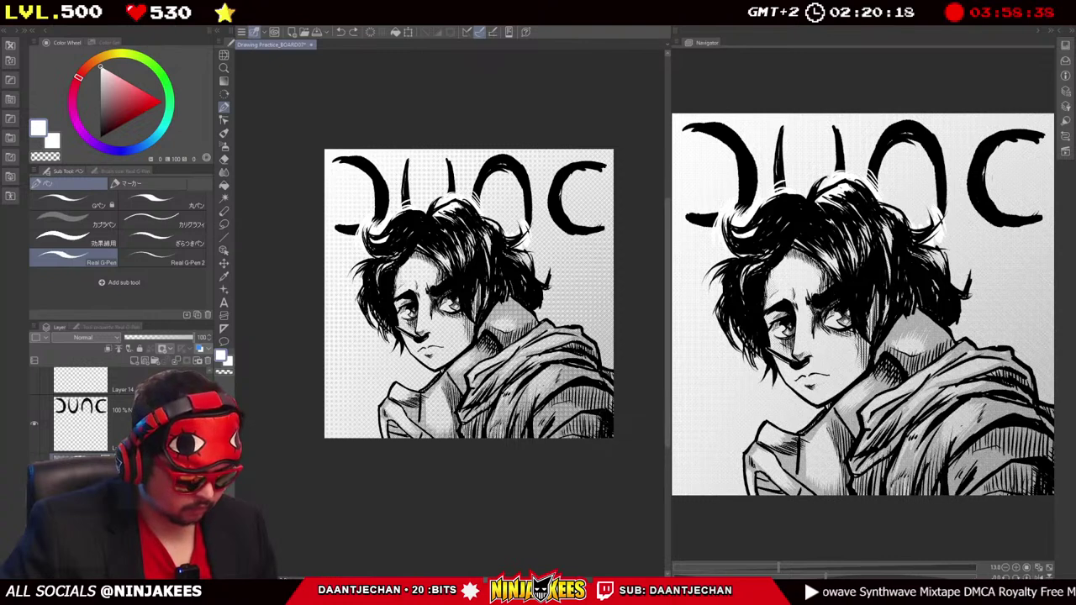
drag(236, 168, 341, 51)
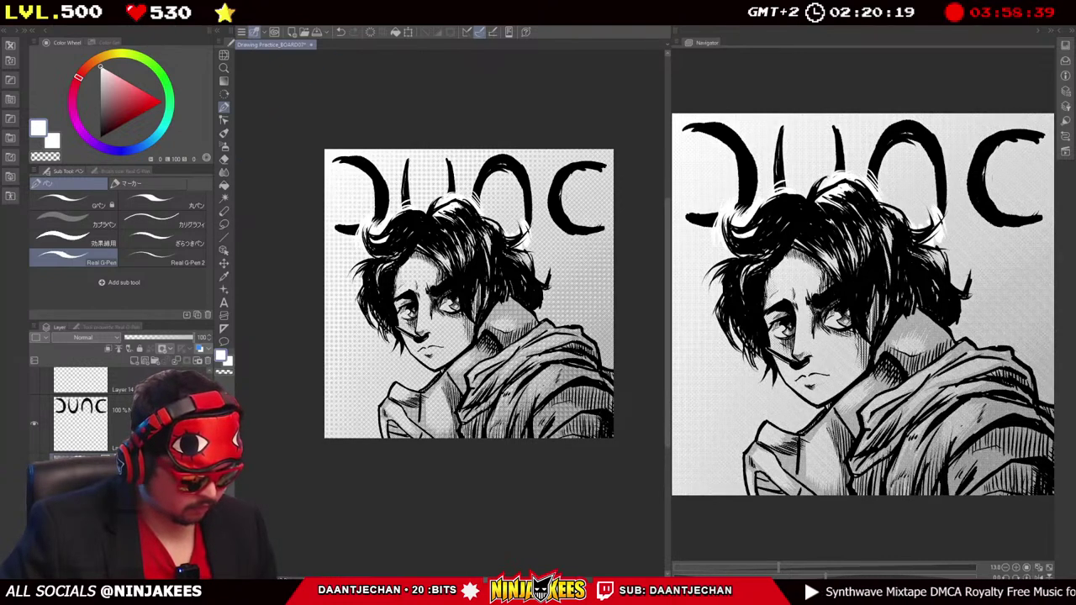
key(ctrl+z)
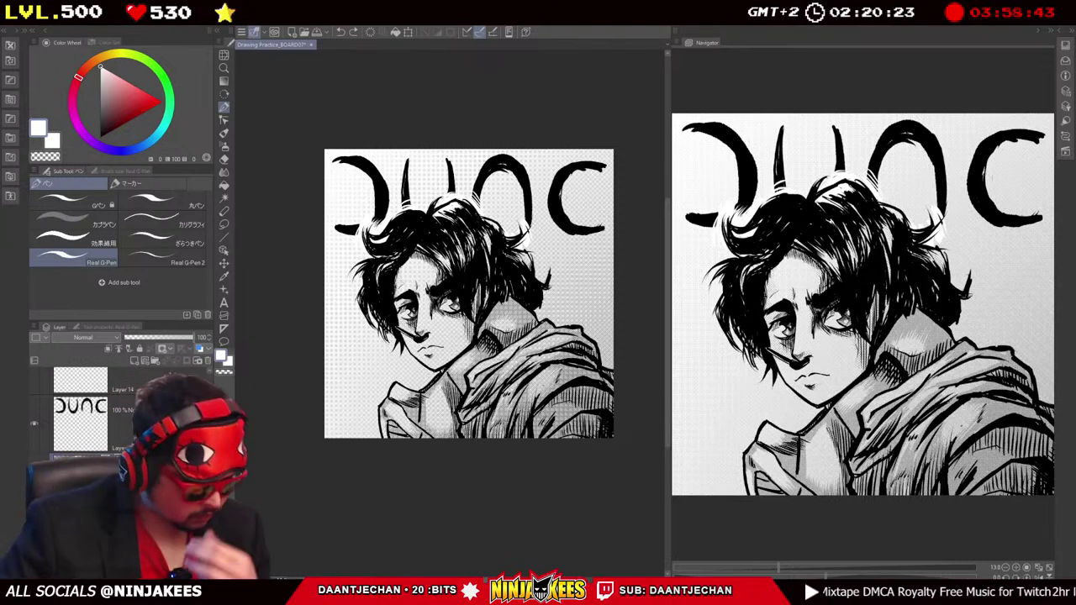
Rasterize the gradient tone layer so its dots can be painted and erased directly.
right_click(181, 219)
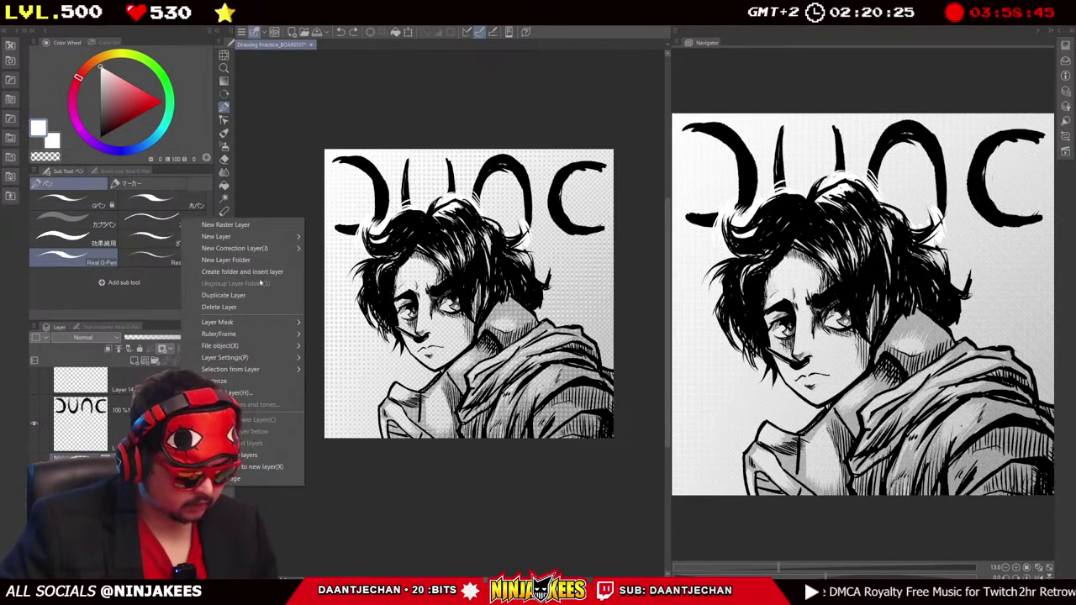
key(Escape)
right_click(152, 202)
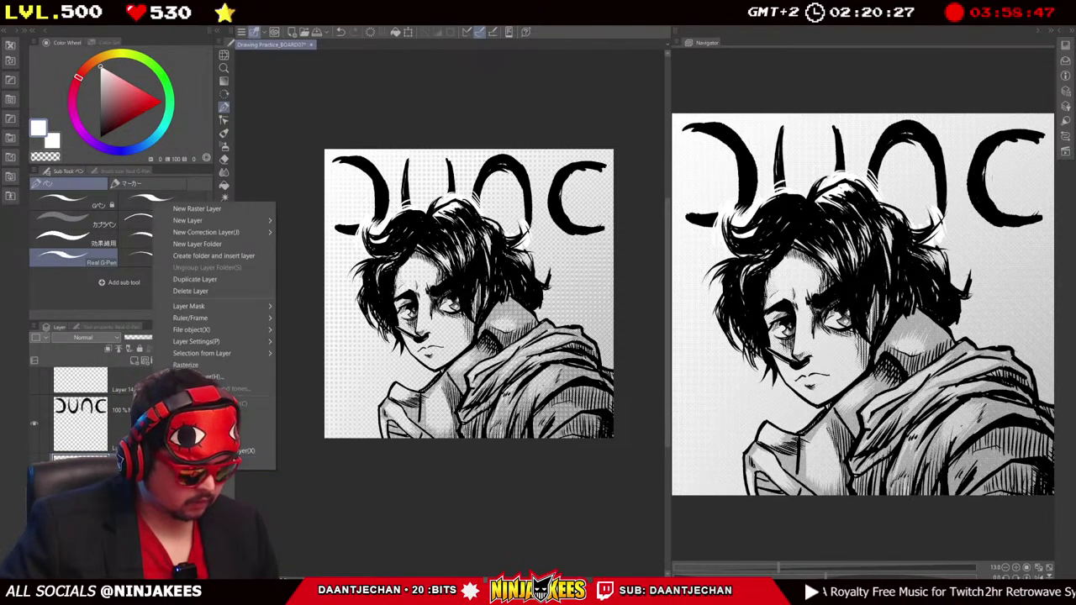
key(Escape)
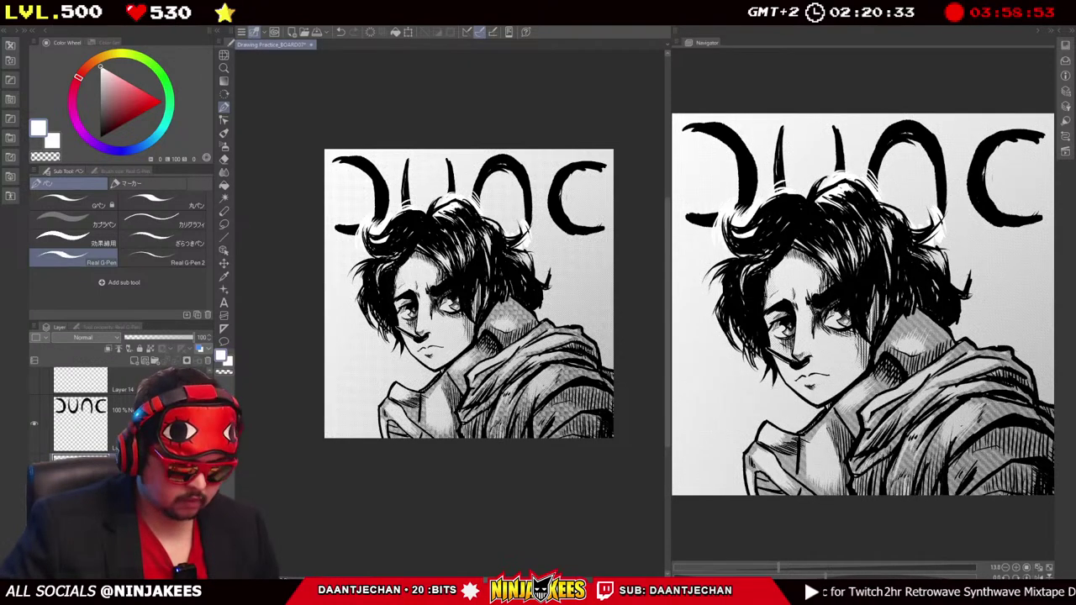
Try painting white over the gradient tone on the face with the Real G-Pen, and undo the strokes.
key(ctrl+z)
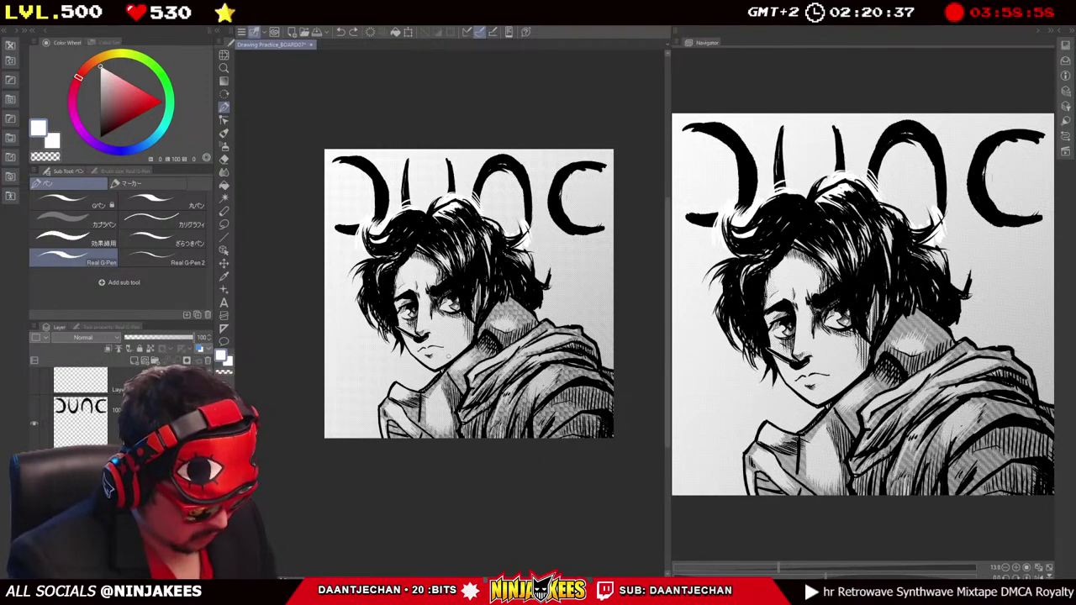
mouse_move(446, 303)
mouse_down()
mouse_move(439, 345)
mouse_move(424, 307)
mouse_move(408, 345)
mouse_up()
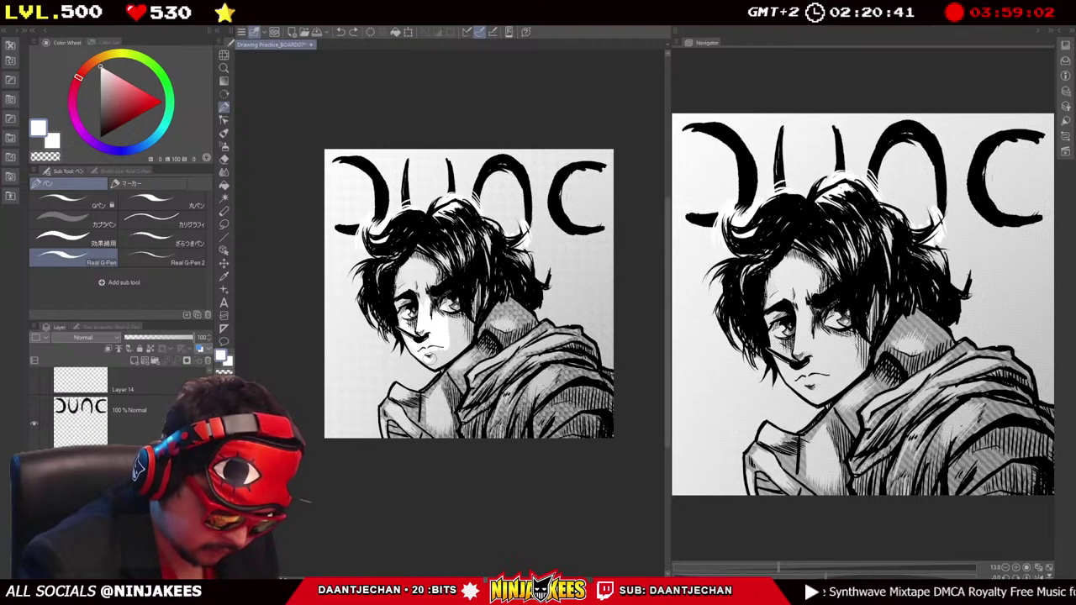
key(ctrl+z)
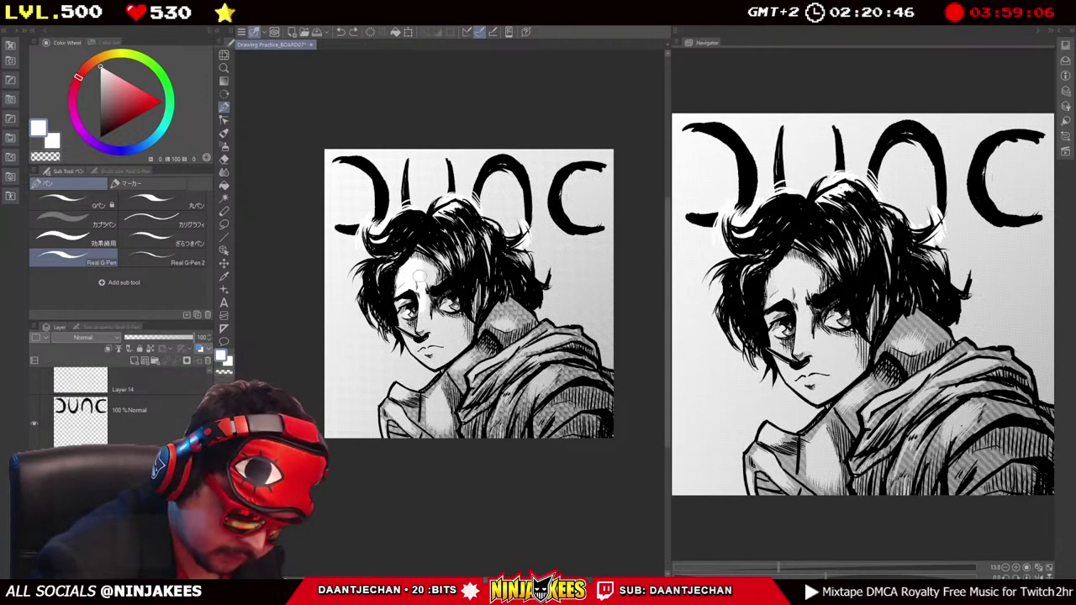
key(ctrl+y)
key(ctrl+z)
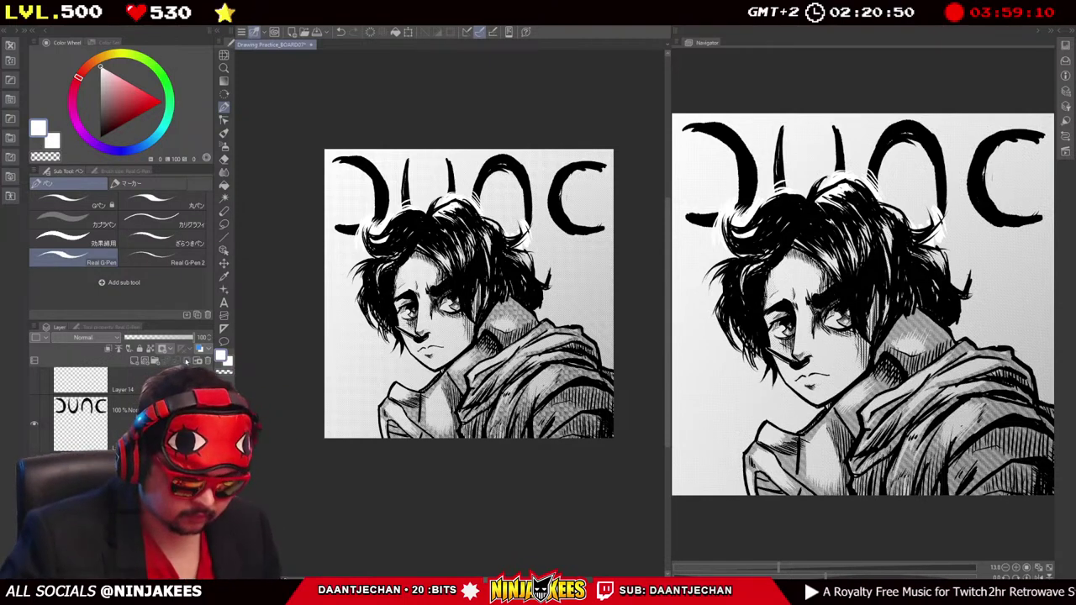
Try clearing the gradient tone layer across the whole canvas selection, and undo the deletion.
key(x)
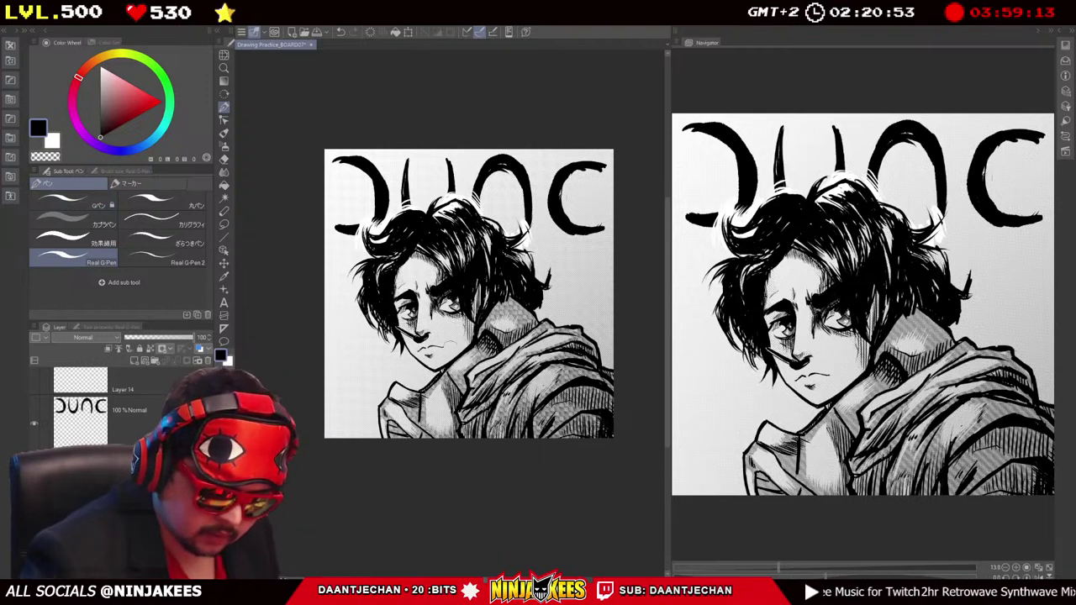
key(ctrl+a)
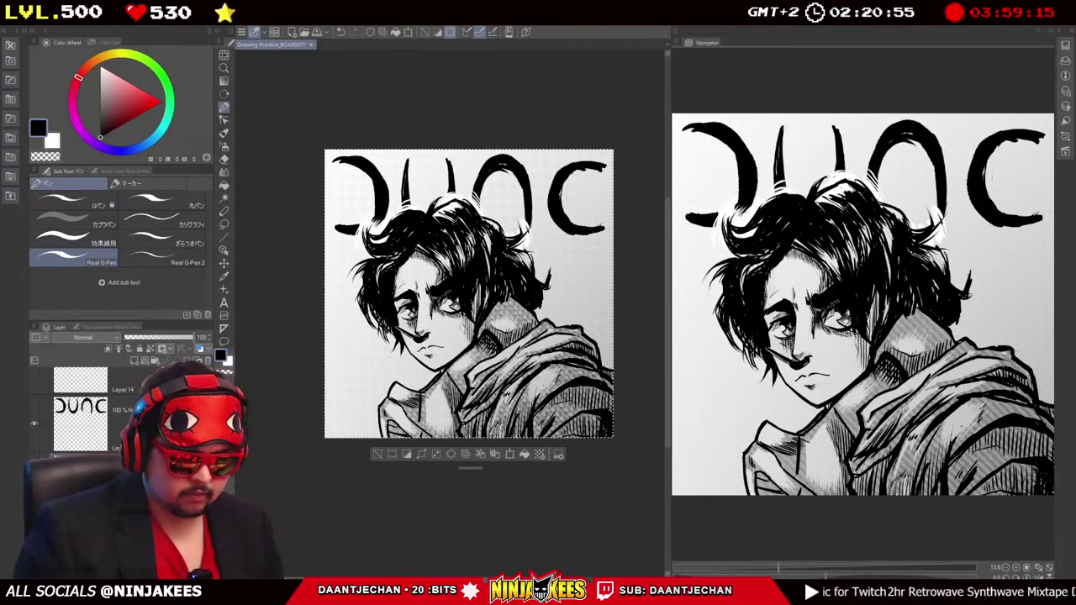
key(Delete)
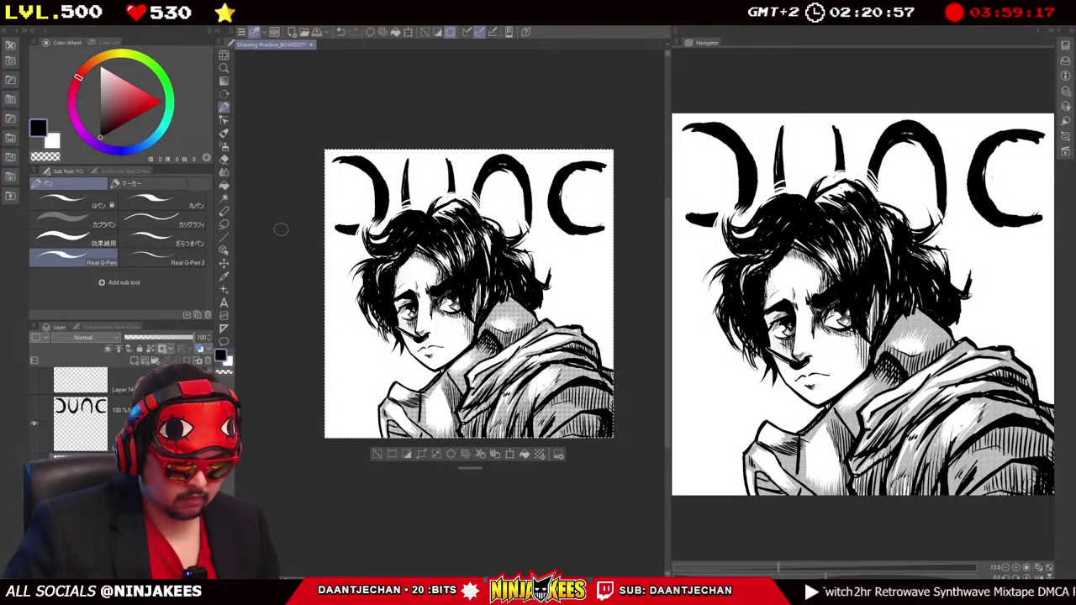
key(ctrl+z)
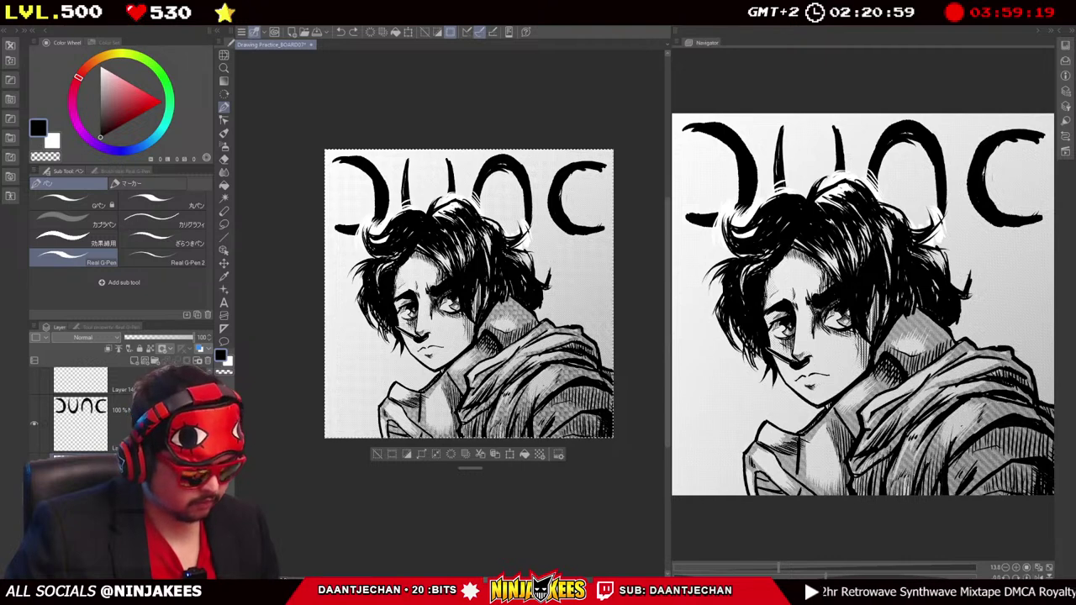
Erase the gradient tone from the character's face, covering forehead, nose, cheeks and chin, with the hard eraser.
key(x)
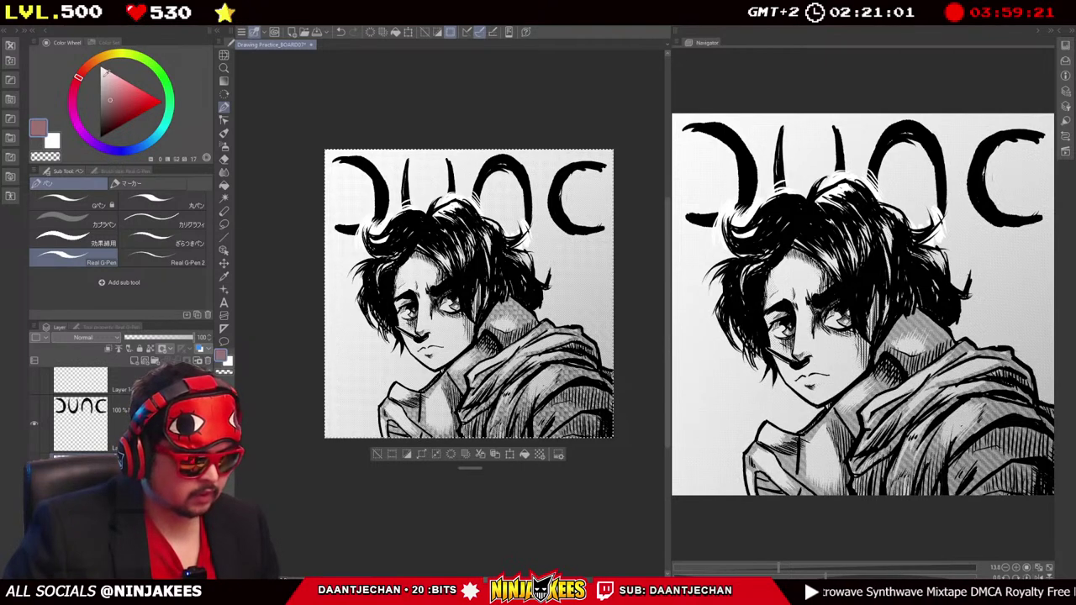
mouse_move(449, 324)
mouse_down()
mouse_move(450, 351)
mouse_move(458, 331)
mouse_up()
key(e)
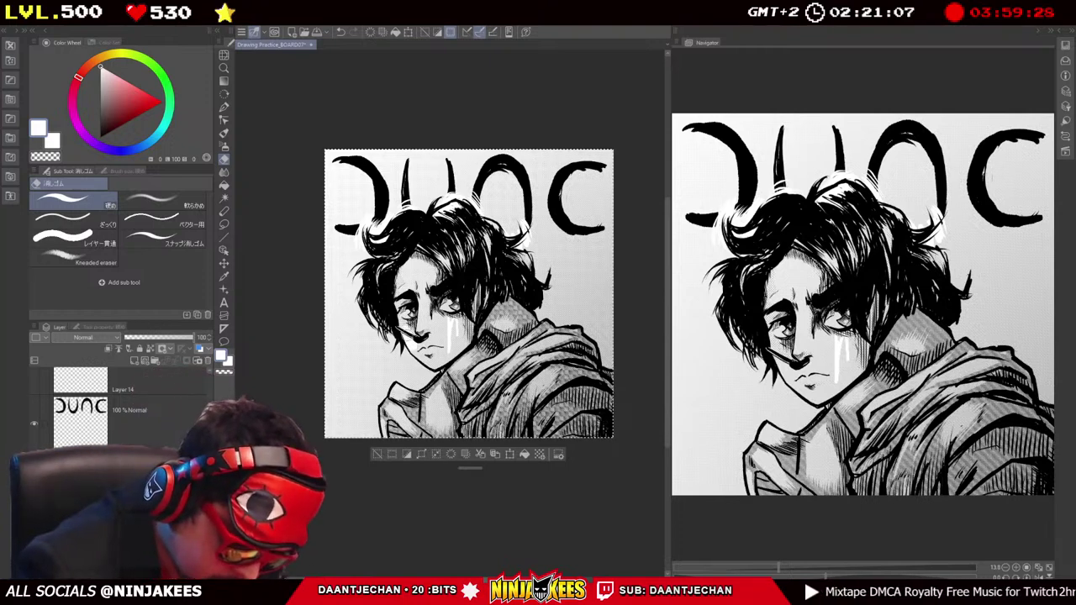
drag(416, 299, 417, 345)
drag(411, 278, 439, 370)
drag(444, 329, 437, 370)
mouse_move(420, 301)
mouse_down()
mouse_move(433, 343)
mouse_move(462, 364)
mouse_up()
drag(451, 294, 465, 345)
mouse_move(437, 257)
mouse_down()
mouse_move(426, 308)
mouse_move(405, 301)
mouse_up()
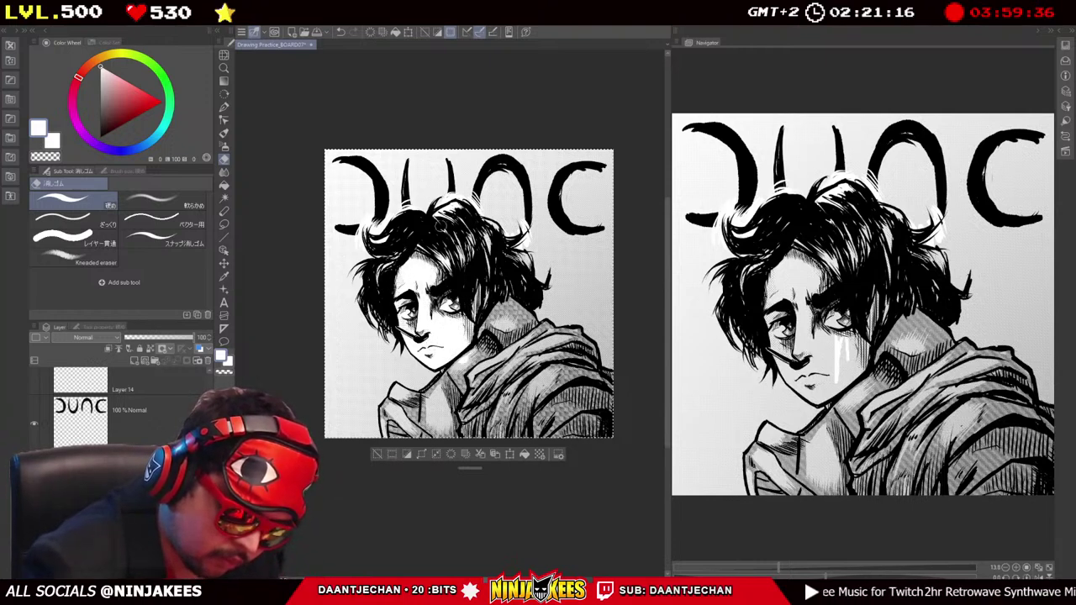
Erase tone highlights on the raised collar and upper garment folds, and undo the excess strokes.
mouse_move(496, 316)
mouse_down()
mouse_move(501, 343)
mouse_move(489, 355)
mouse_move(514, 346)
mouse_up()
drag(525, 303, 522, 387)
mouse_move(501, 350)
mouse_down()
mouse_move(500, 385)
mouse_move(479, 405)
mouse_up()
drag(461, 357, 451, 402)
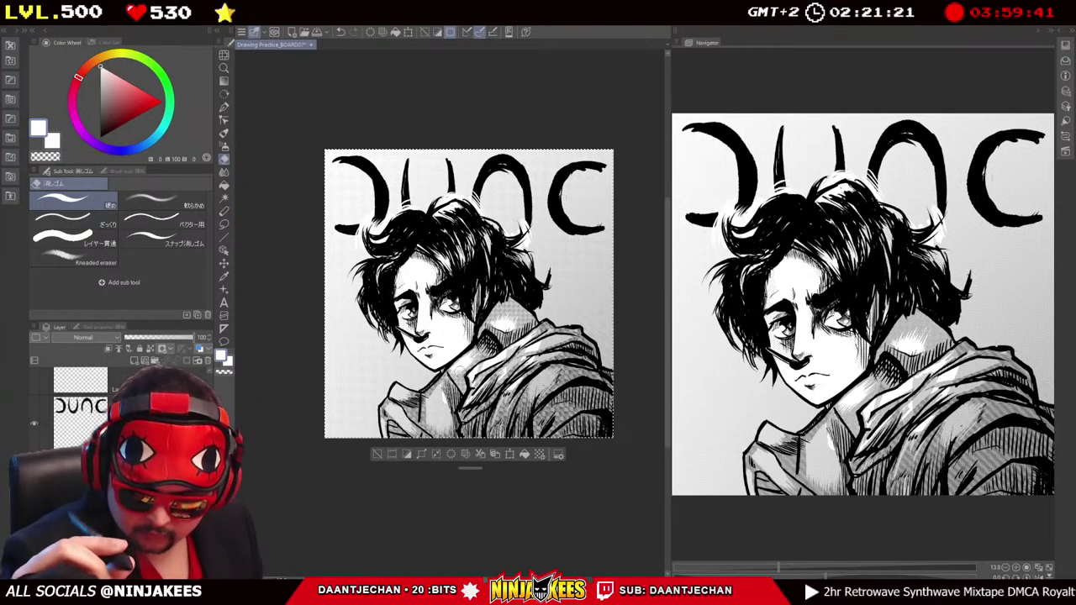
key(ctrl+z)
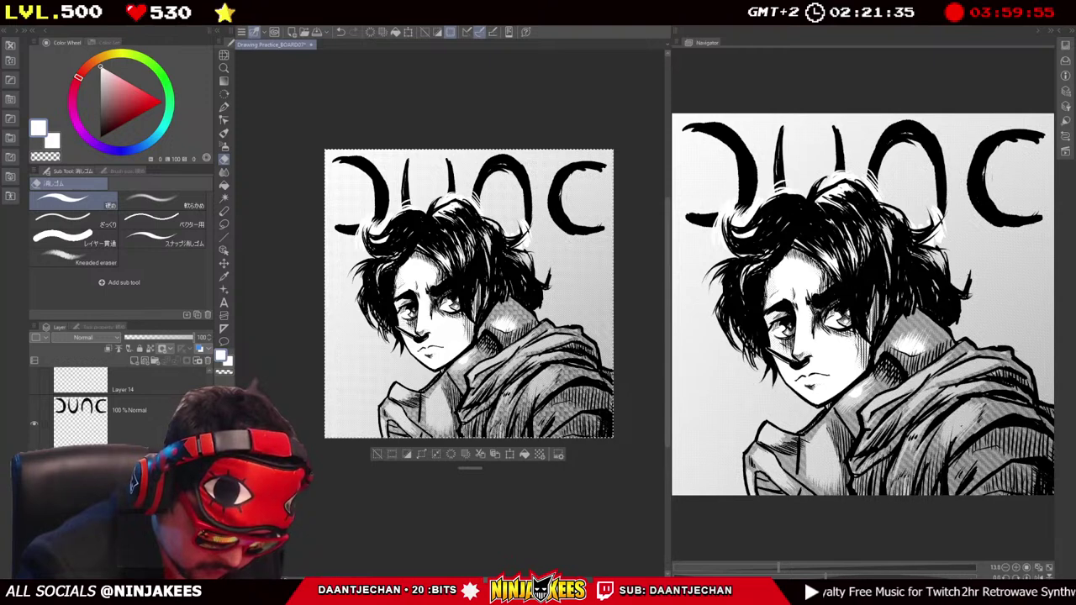
Erase streaky highlights from the tone on the raised fabric beside the chin and the cloak folds, and clear the selection.
scroll(469, 291, down, 1)
scroll(482, 268, down, 3)
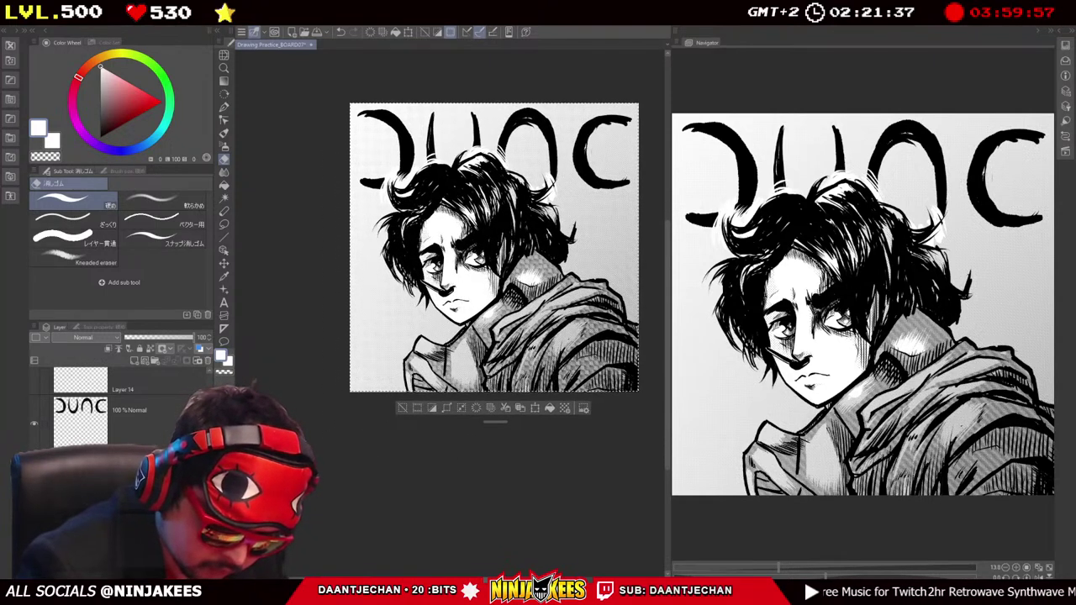
scroll(499, 221, down, 4)
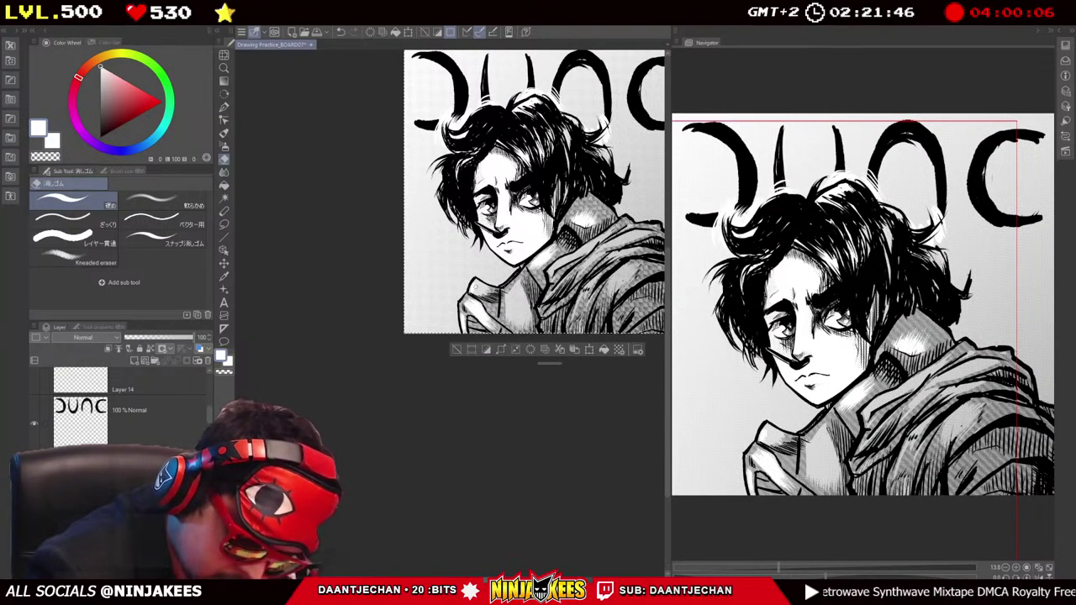
mouse_move(493, 291)
mouse_down()
mouse_move(484, 269)
mouse_move(428, 263)
mouse_up()
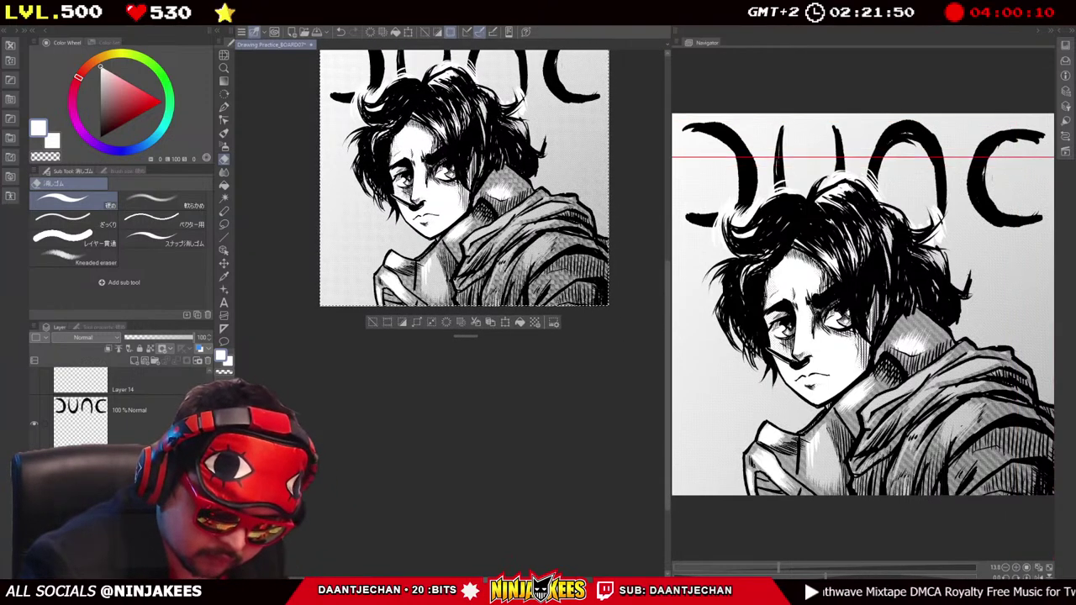
mouse_move(501, 270)
mouse_down()
mouse_move(495, 262)
mouse_move(552, 238)
mouse_up()
mouse_move(551, 238)
mouse_down()
mouse_move(589, 231)
mouse_move(519, 236)
mouse_move(498, 253)
mouse_move(547, 243)
mouse_move(494, 231)
mouse_move(551, 206)
mouse_move(492, 225)
mouse_up()
drag(645, 180, 546, 247)
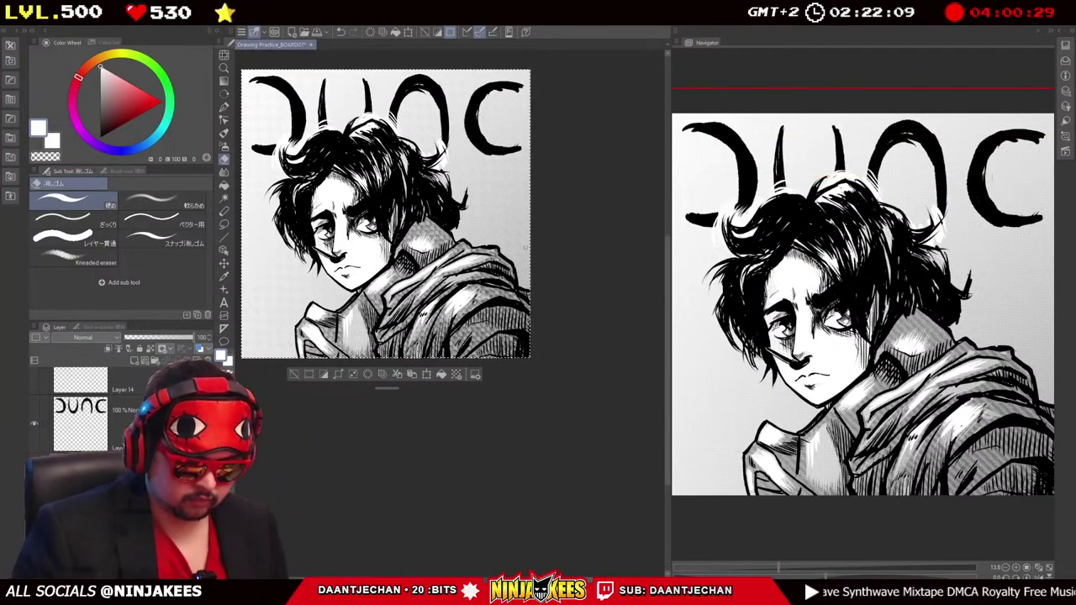
drag(527, 250, 531, 241)
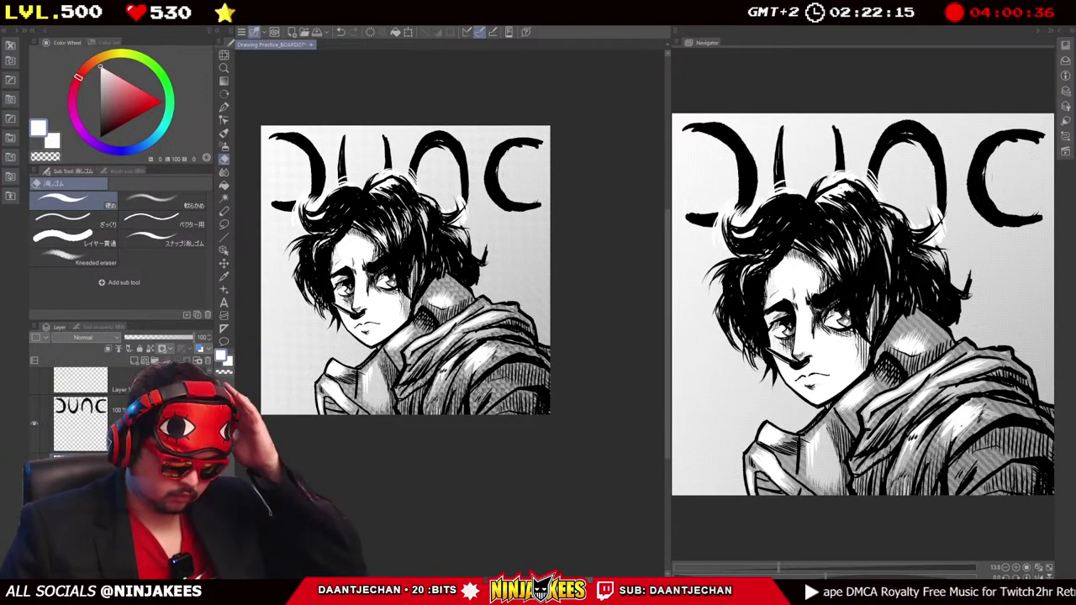
Add a new raster layer and paint a white outline along the cloak's outer shoulder edge with the Real G-Pen, undoing stray strokes.
right_click(185, 215)
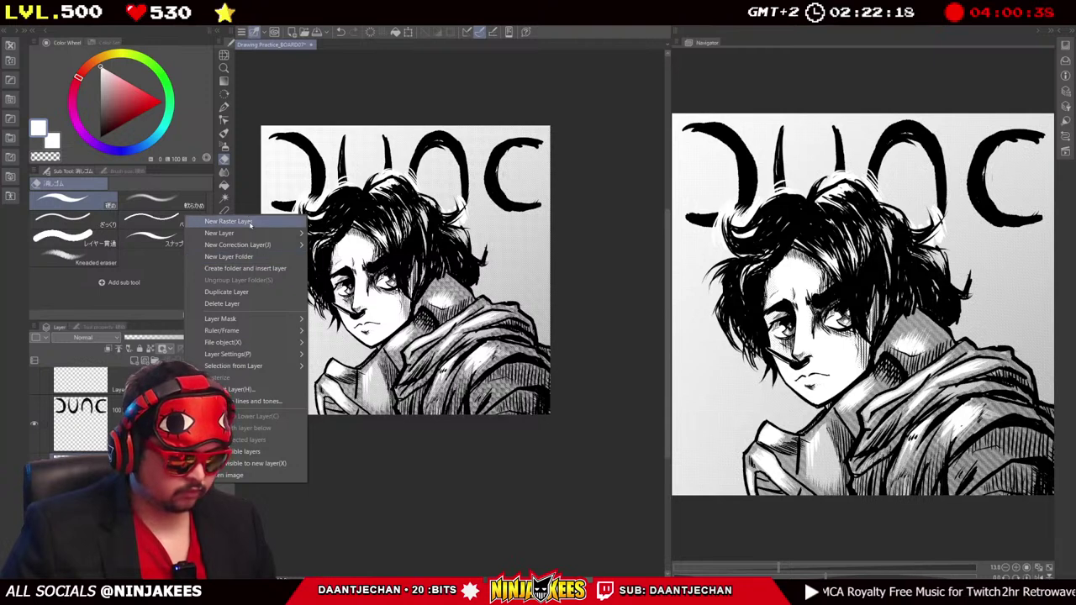
click(219, 222)
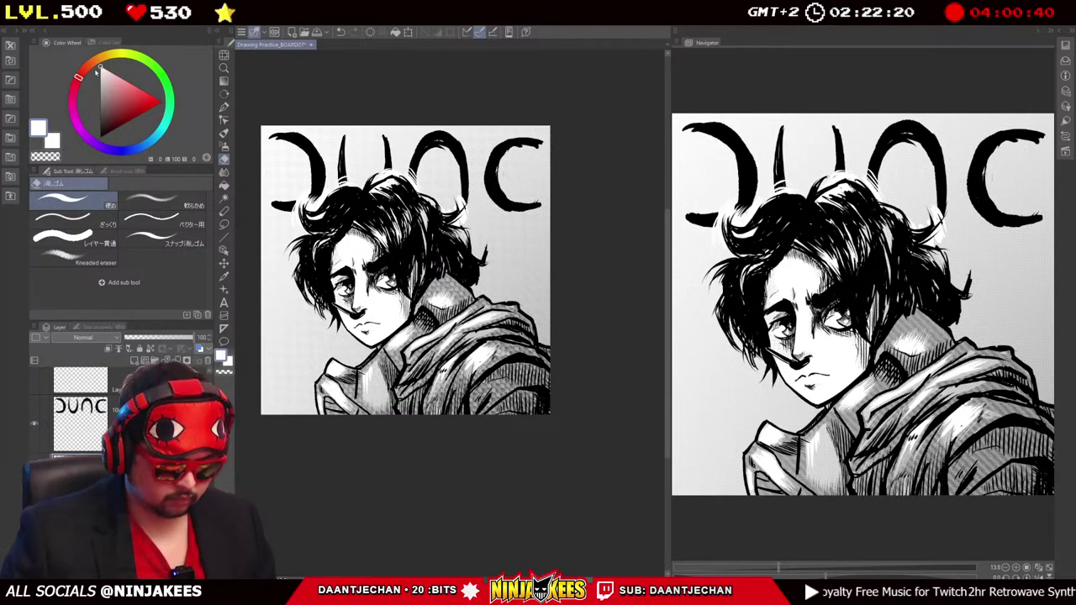
key(p)
mouse_move(512, 295)
mouse_down()
mouse_move(545, 347)
mouse_move(511, 306)
mouse_move(538, 321)
mouse_up()
key(ctrl+z)
key(ctrl+z)
drag(477, 291, 493, 299)
key(ctrl+z)
drag(404, 269, 438, 305)
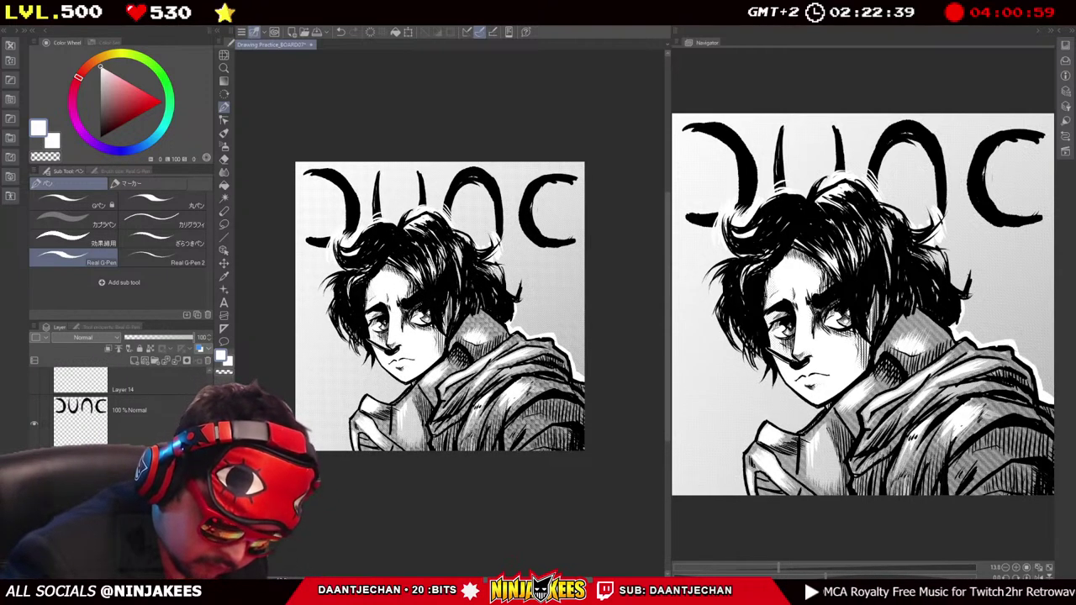
Extend the white outline with the Real G-Pen around the hair tips on the character's right-hand side of the picture, above the cloak shoulder.
drag(506, 281, 510, 291)
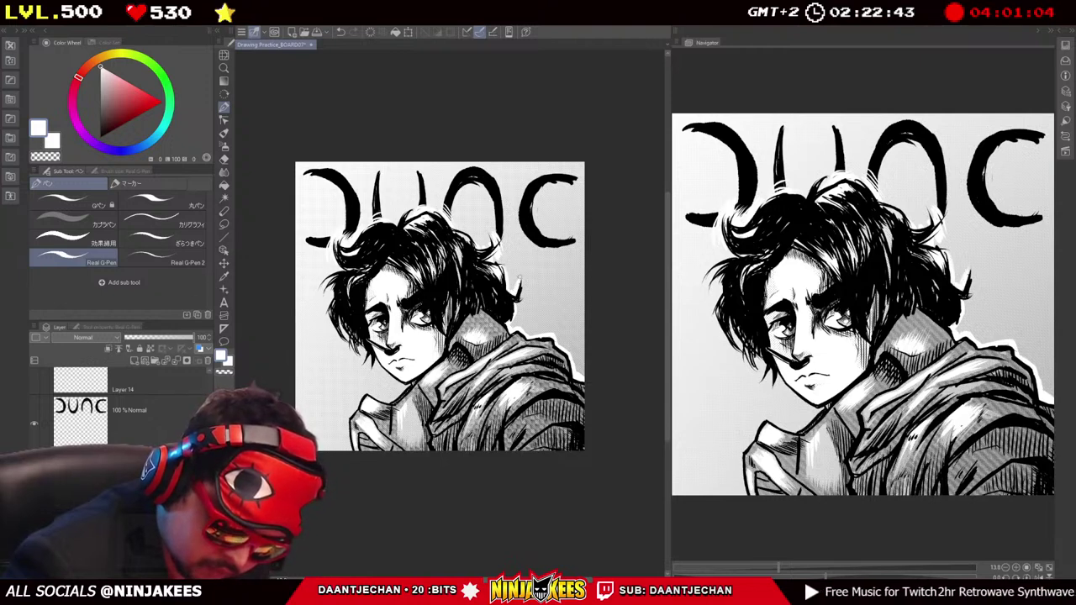
drag(547, 265, 547, 188)
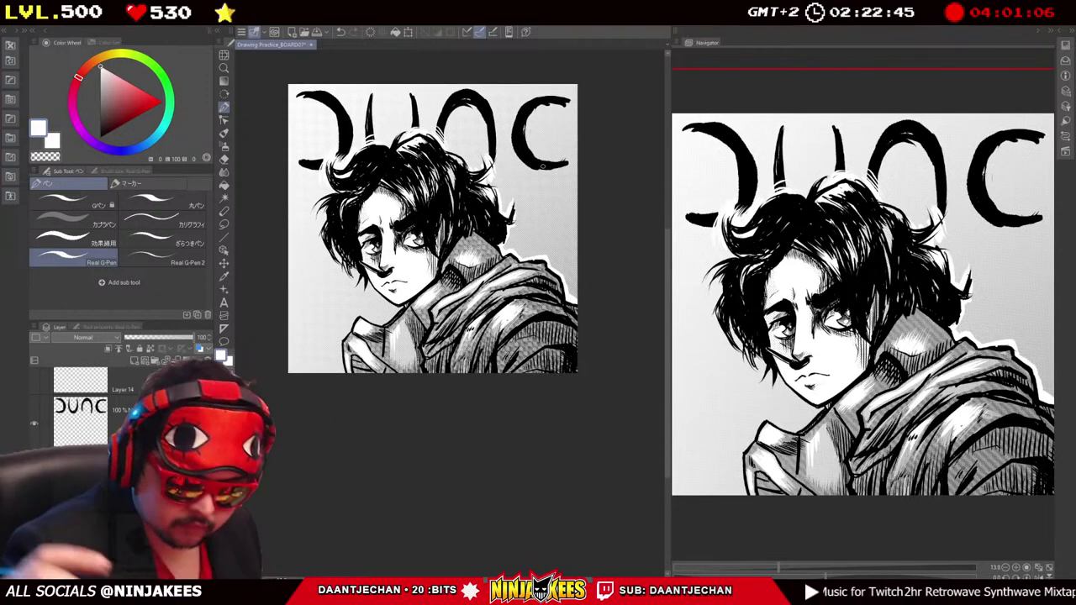
scroll(547, 187, up, 2)
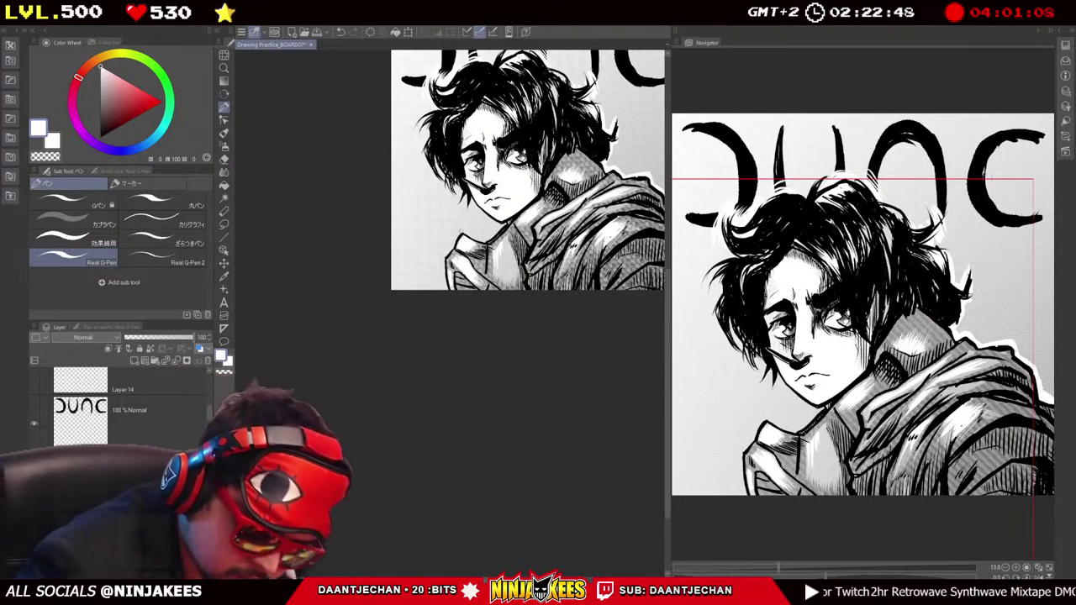
Paint the white outline around the raised collar, along the jaw and up the outer edge of the left-hand hair.
drag(453, 241, 458, 248)
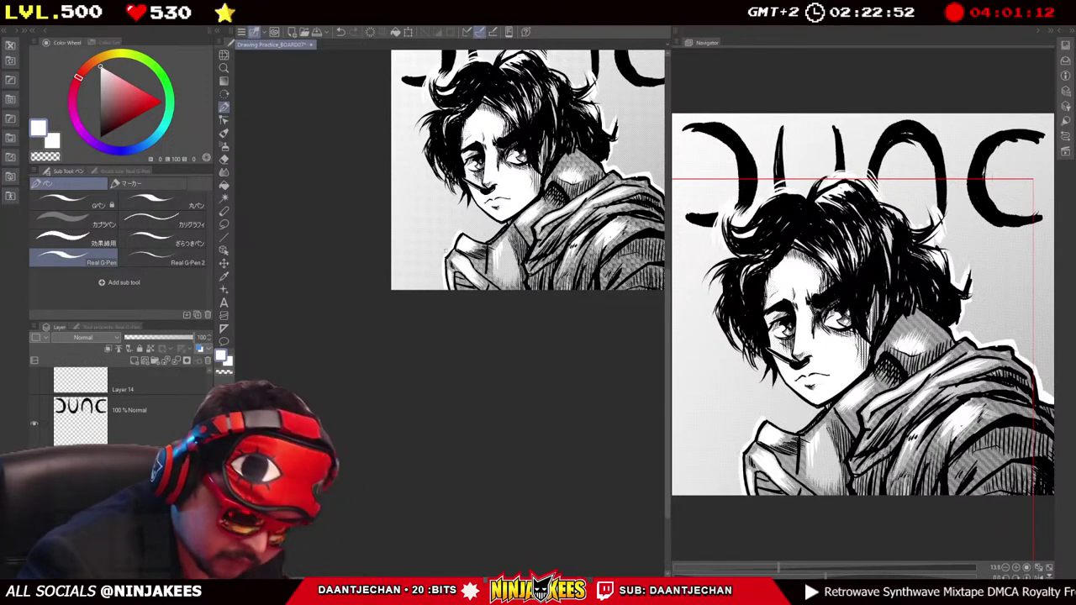
scroll(520, 176, up, 1)
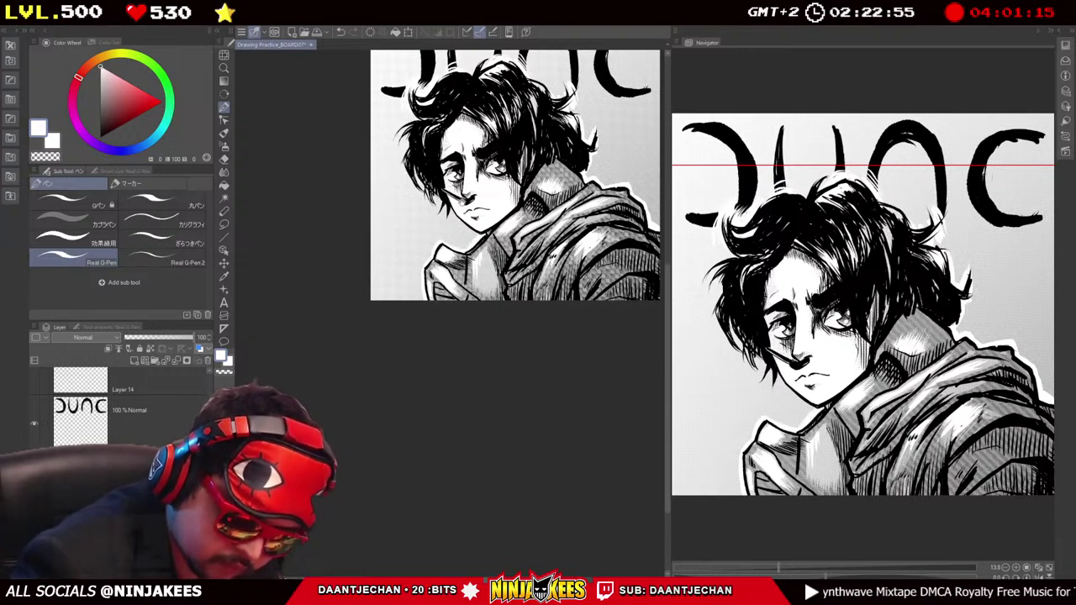
drag(506, 174, 487, 163)
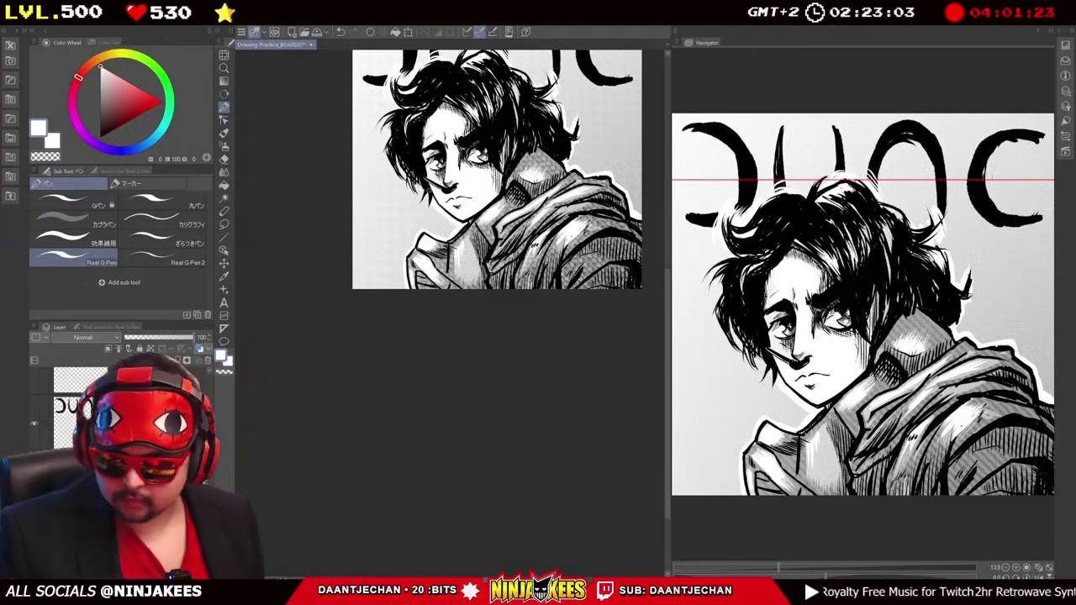
drag(496, 168, 553, 202)
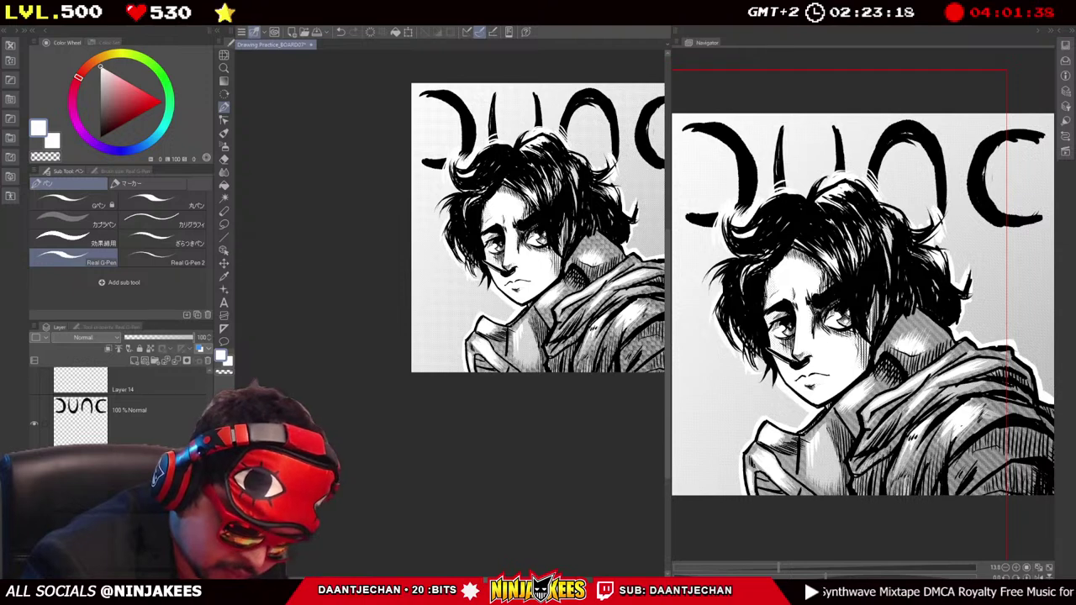
drag(538, 236, 565, 257)
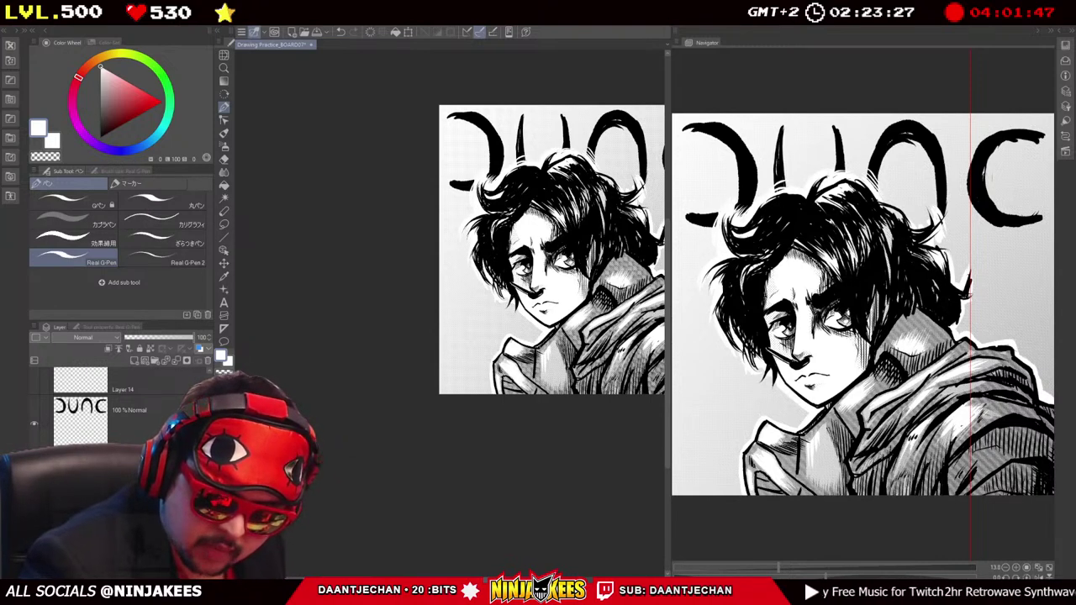
scroll(518, 212, up, 1)
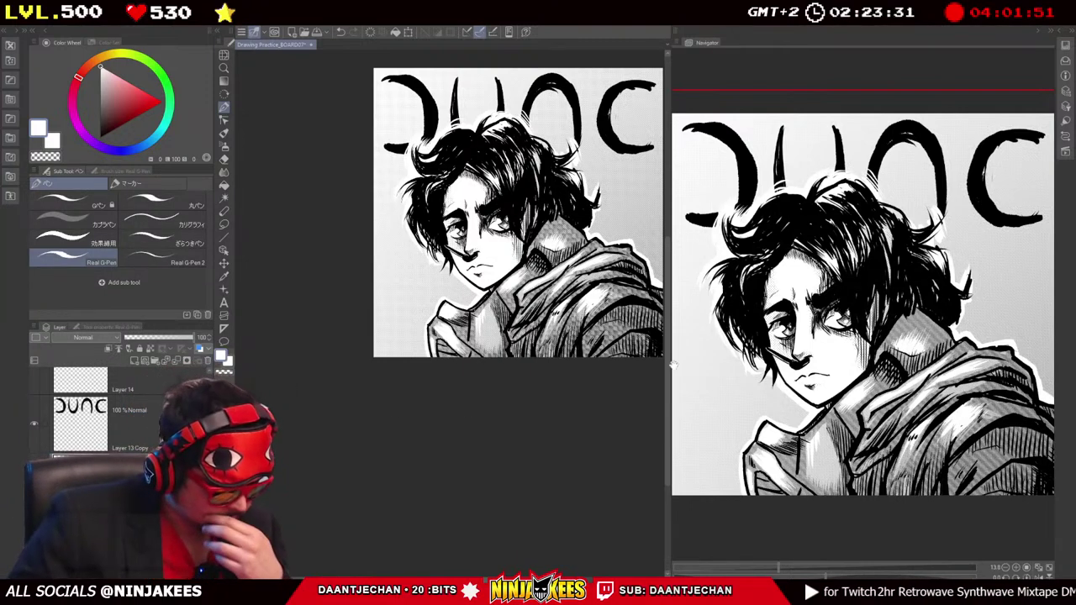
Select the masked gradient tone layer and darken the gradient tone behind the character.
scroll(81, 412, down, 3)
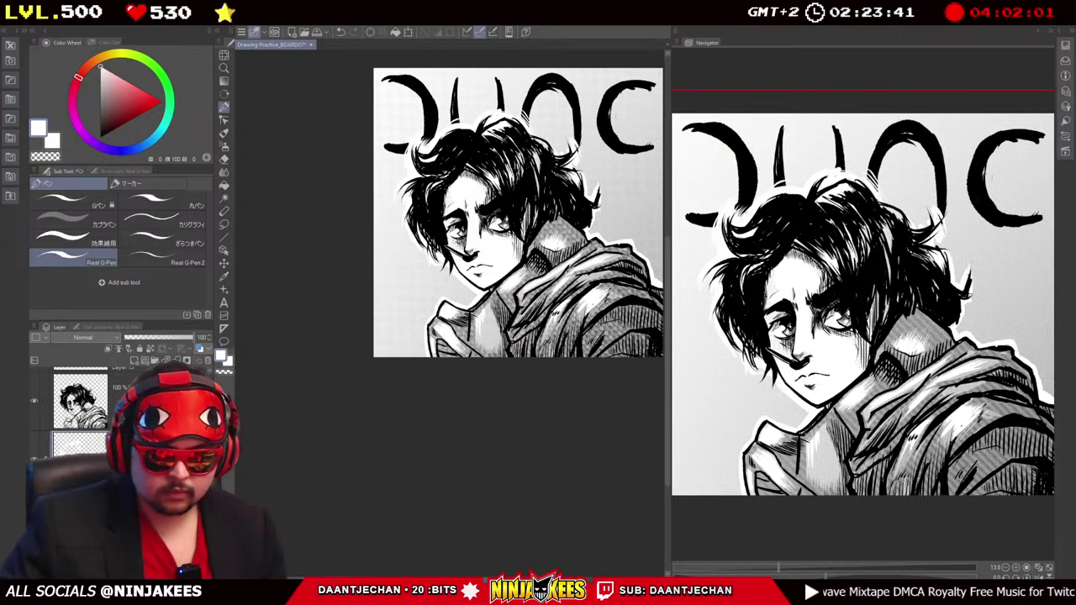
key(ctrl+minus)
drag(567, 181, 532, 215)
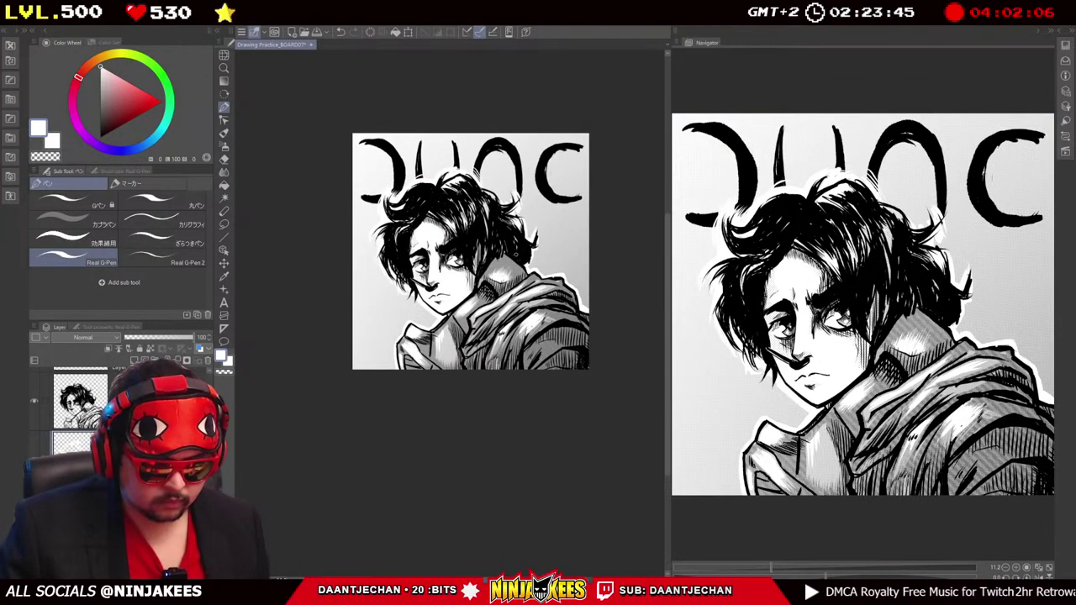
key(ctrl+shift+n)
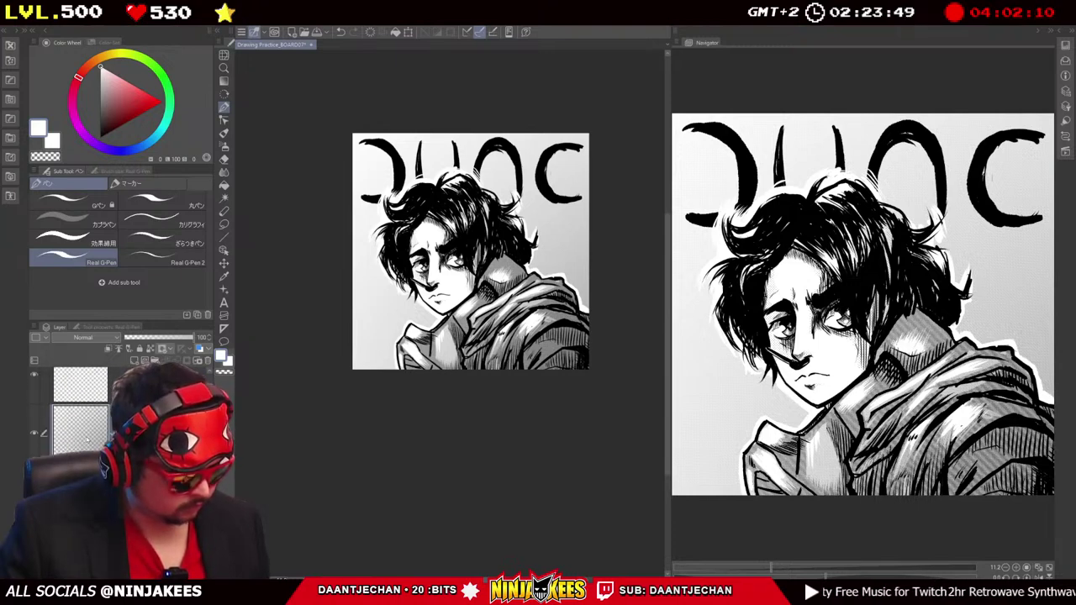
key(ctrl+z)
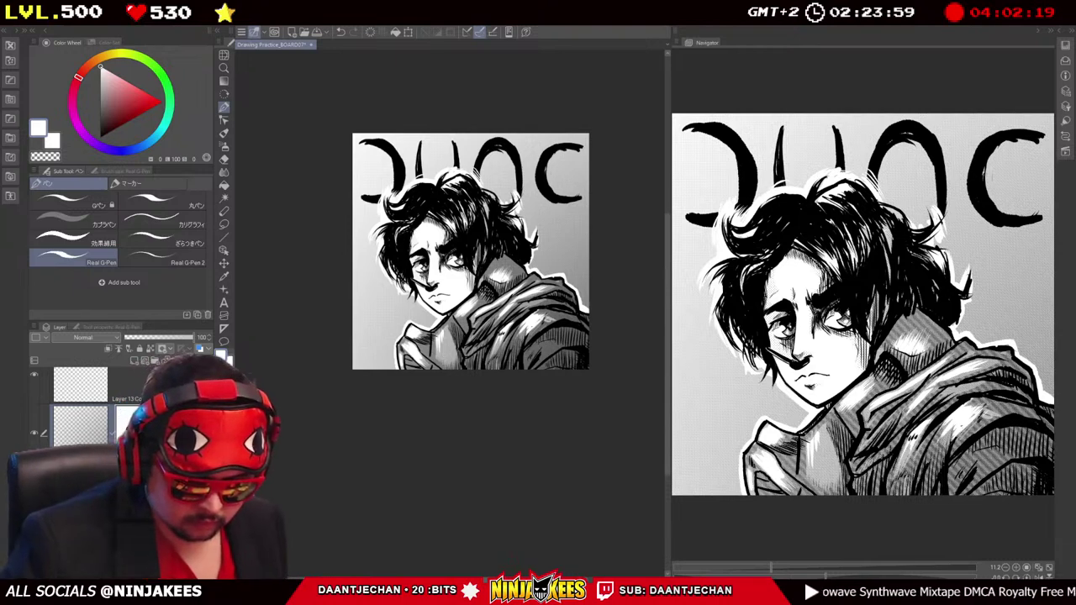
drag(471, 252, 506, 182)
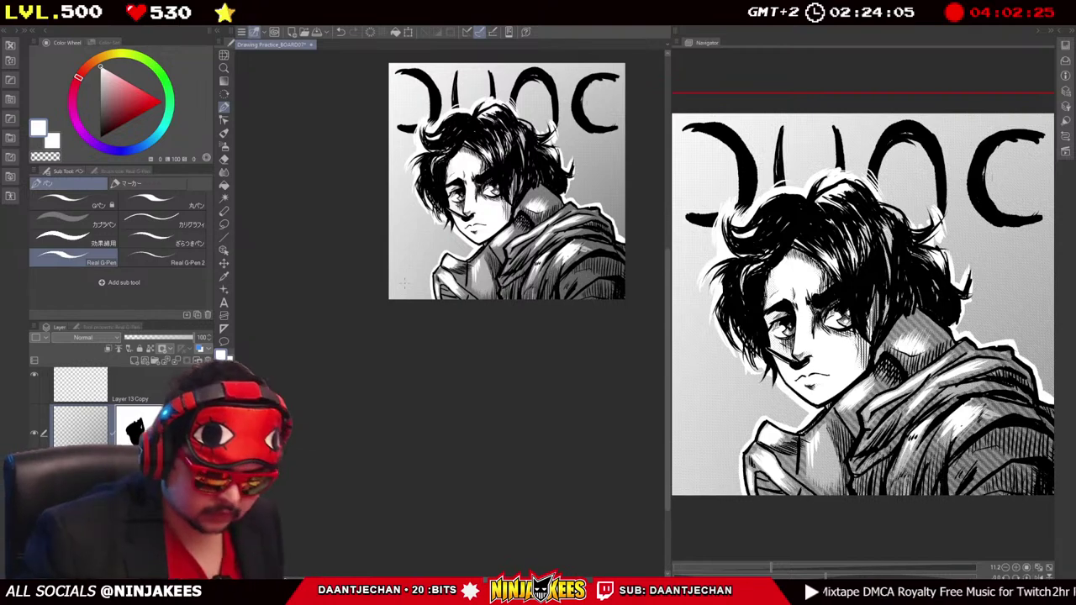
Try an oversized white Real G-Pen stroke over the first letter's background and undo it.
scroll(80, 412, down, 2)
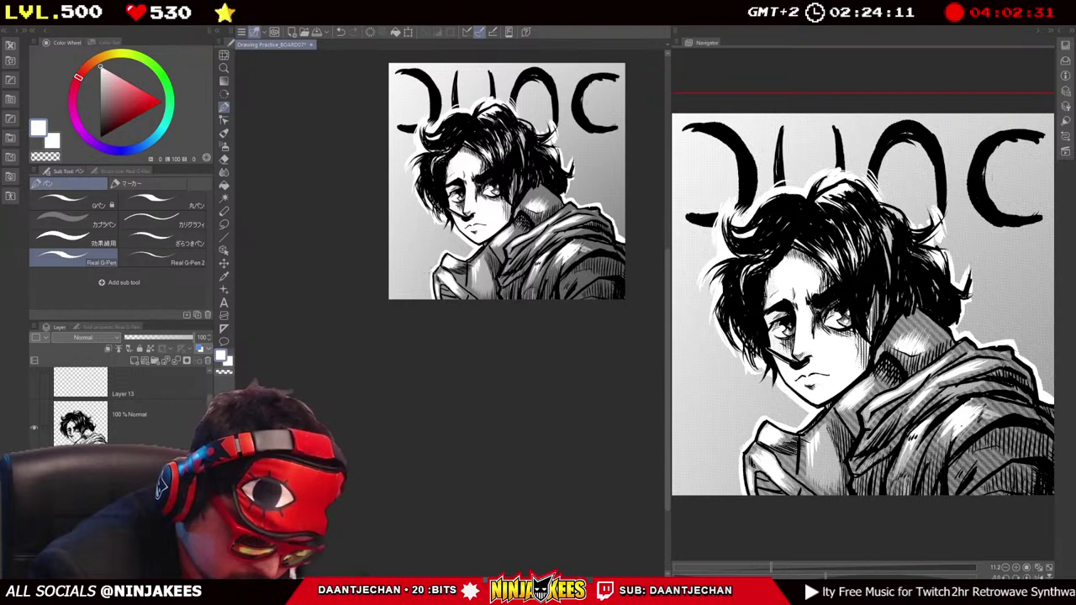
drag(528, 193, 464, 258)
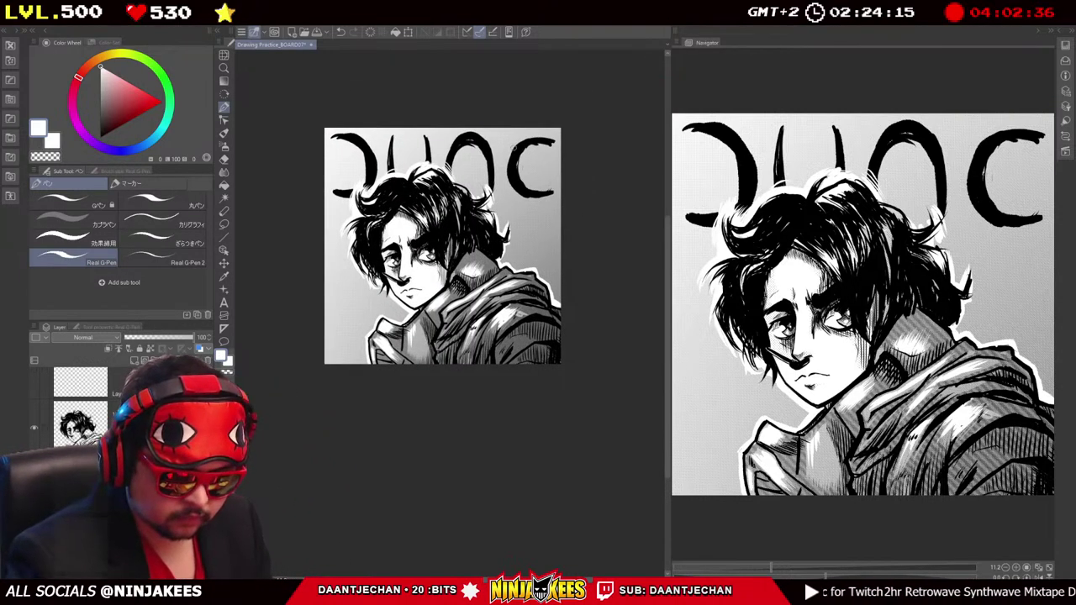
mouse_move(328, 147)
mouse_down()
mouse_move(379, 181)
mouse_move(345, 199)
mouse_move(353, 164)
mouse_up()
key(ctrl+z)
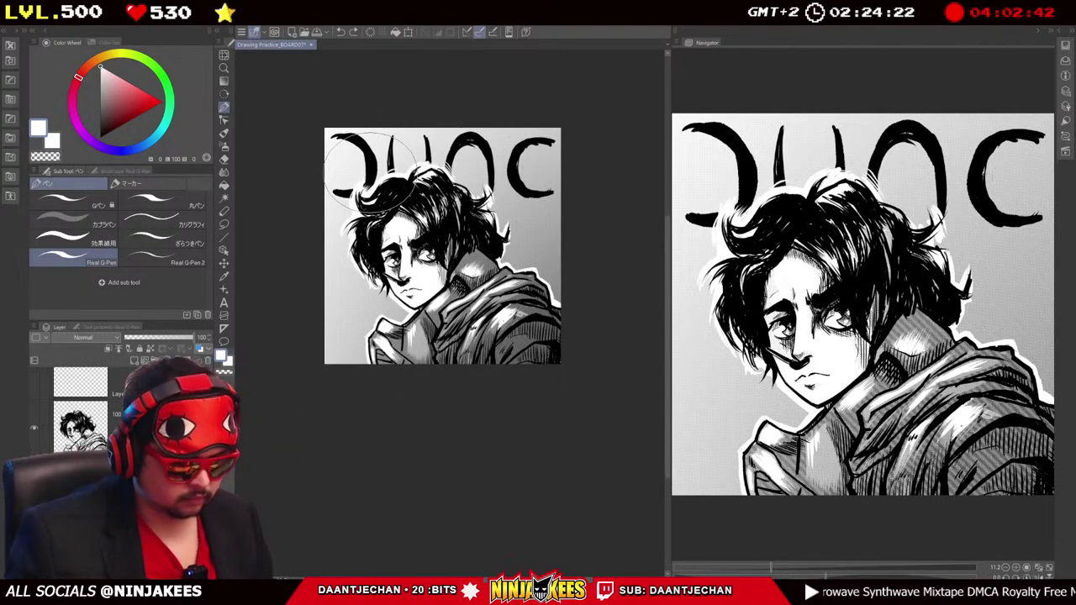
Switch to a layer beneath the lettering, test a broad white stroke behind the first letters, and undo it.
scroll(80, 412, down, 1)
click(80, 442)
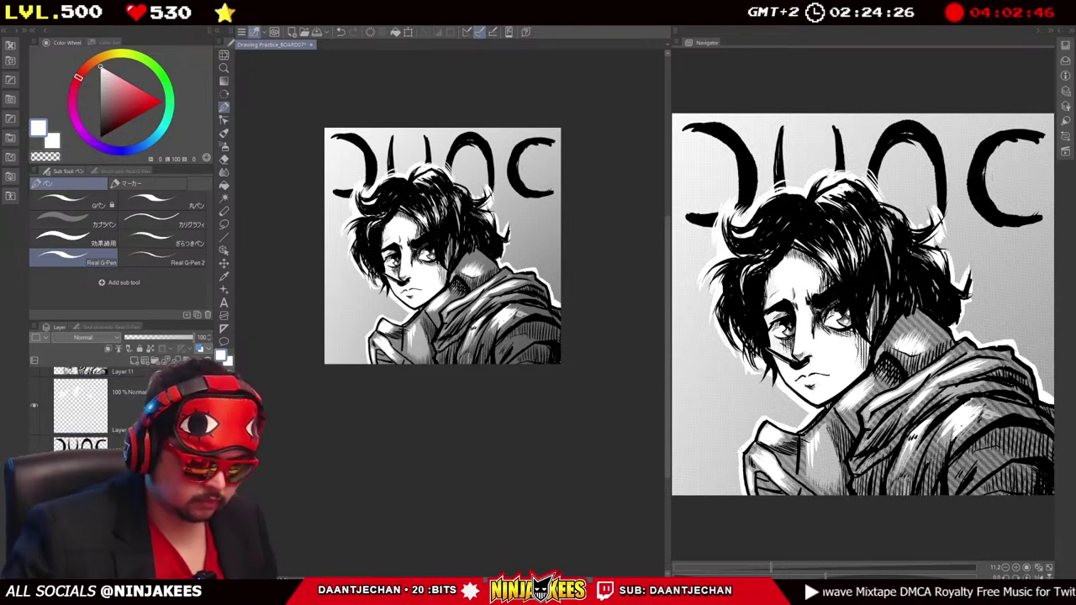
mouse_move(363, 139)
mouse_down()
mouse_move(359, 171)
mouse_move(350, 151)
mouse_move(342, 179)
mouse_move(370, 158)
mouse_up()
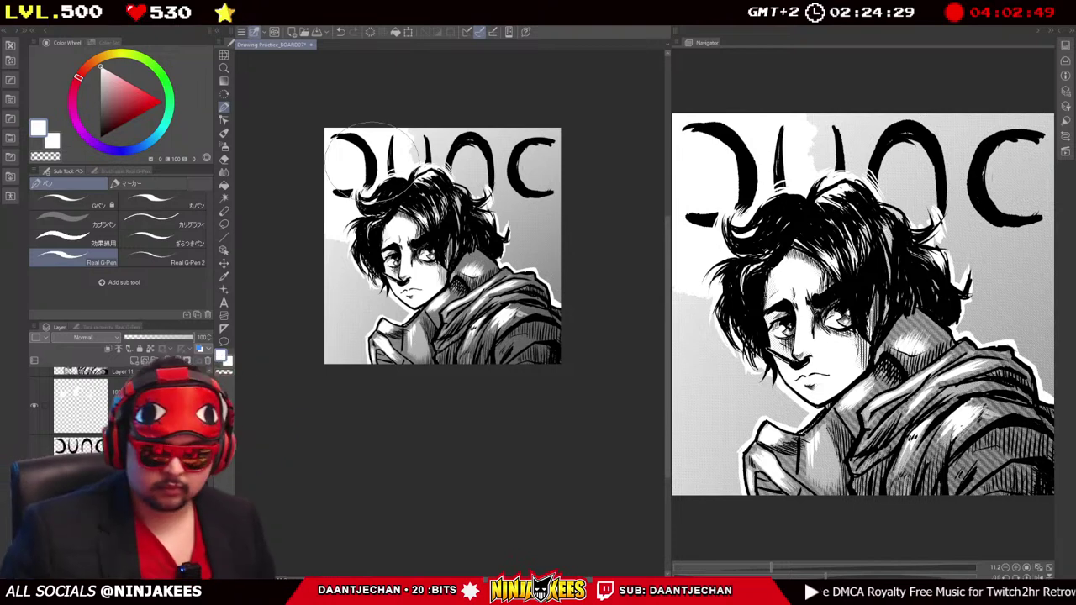
key(ctrl+z)
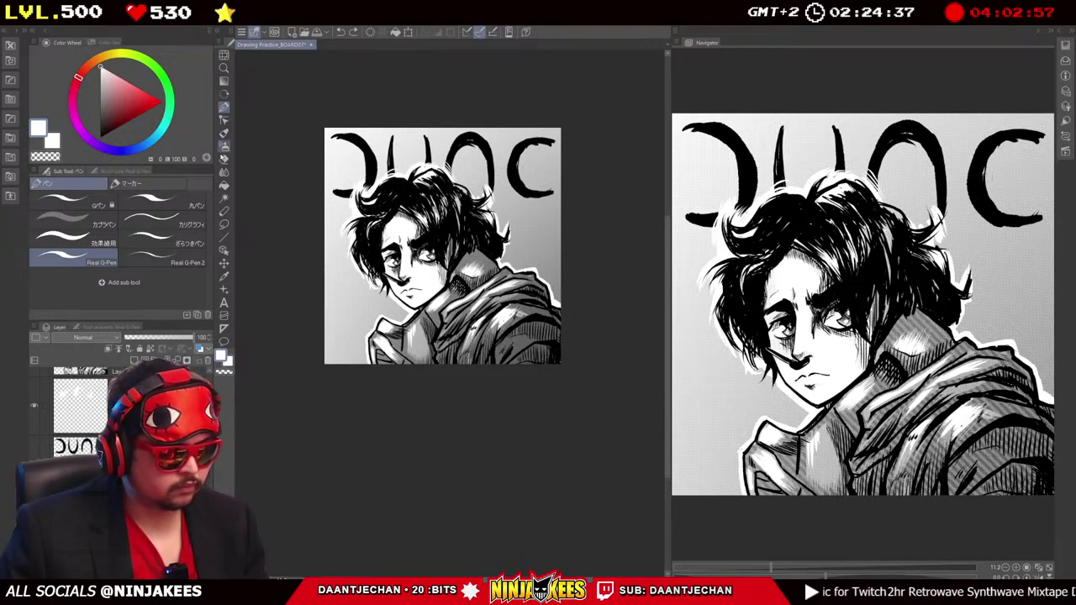
Paint cloudy white texture over the background tone behind the first letters and beside the hair with an enlarged Gouache brush.
click(224, 158)
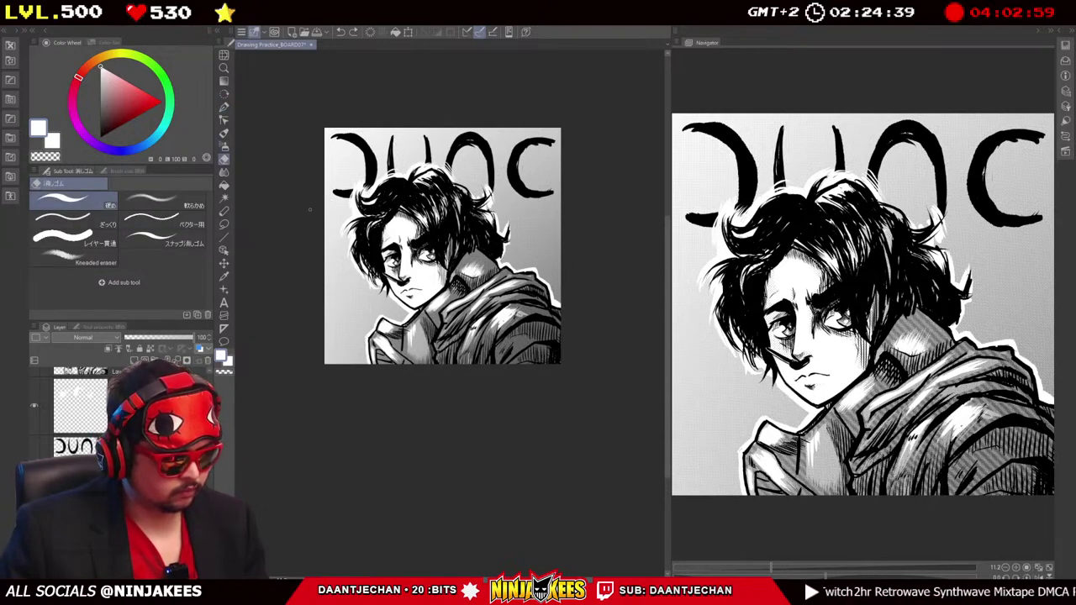
click(224, 133)
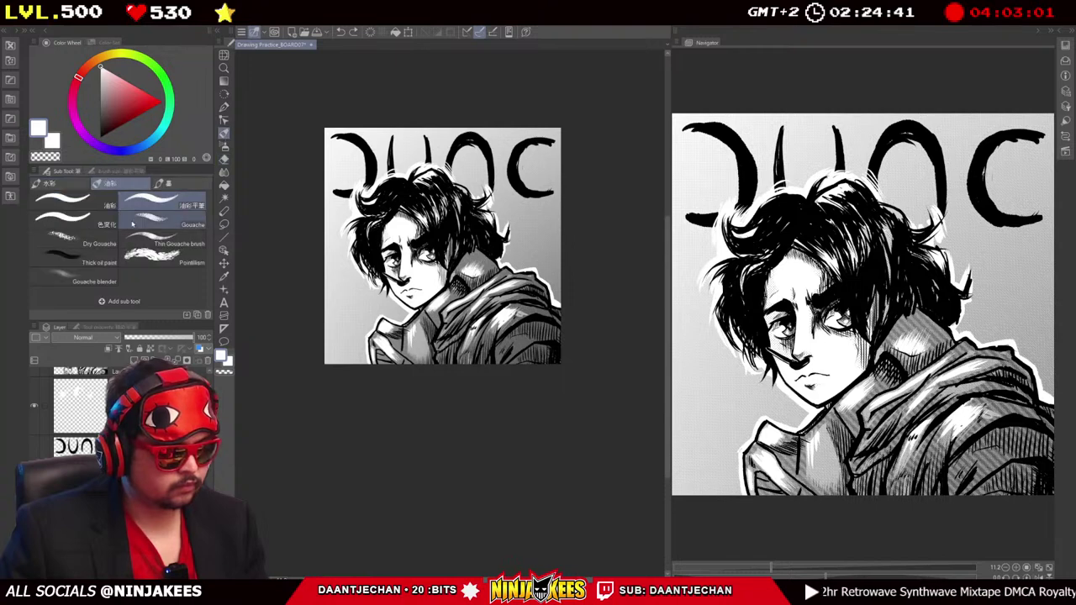
click(112, 239)
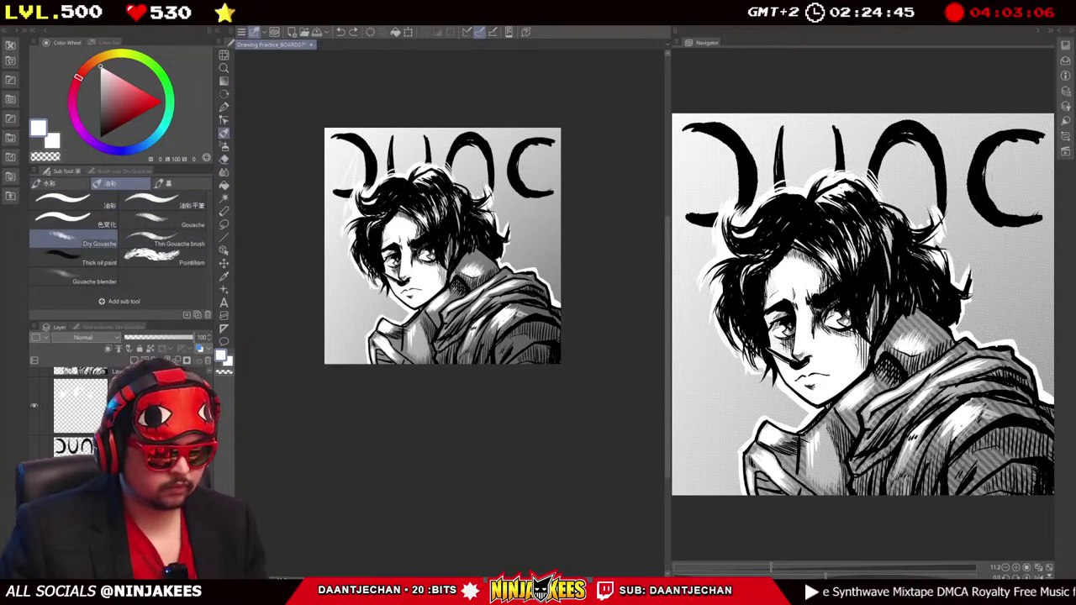
click(162, 220)
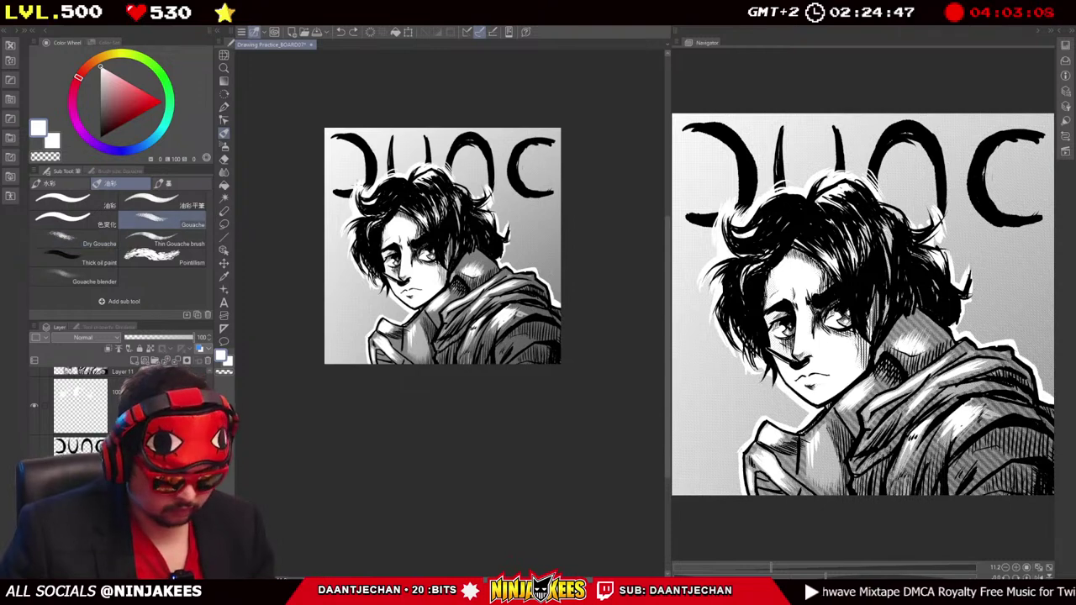
key(bracketright)
key(bracketright)
key(bracketright)
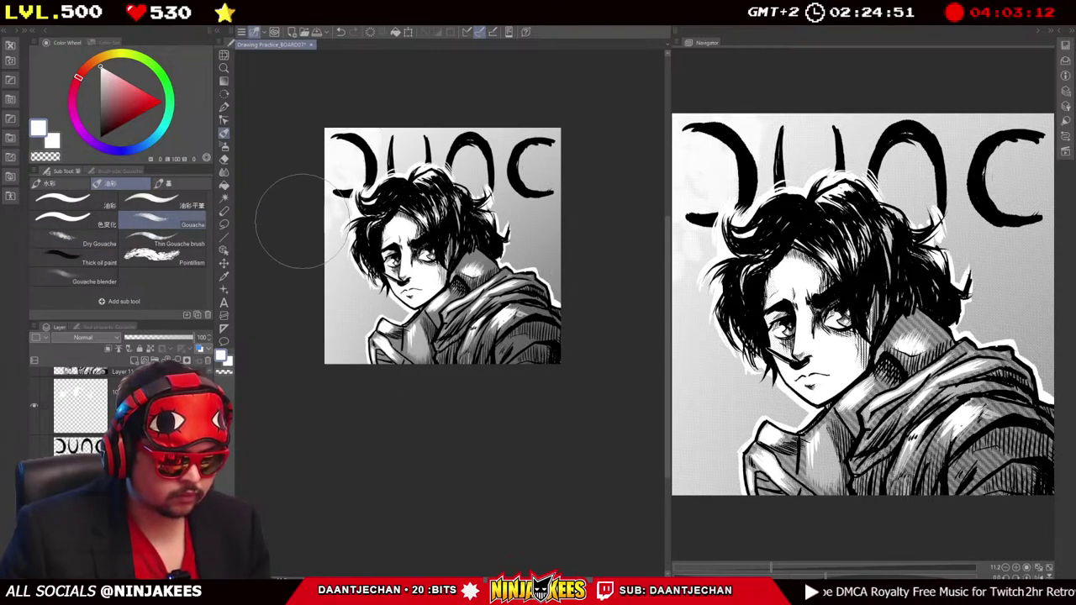
drag(361, 143, 435, 125)
mouse_move(309, 237)
mouse_down()
mouse_move(314, 304)
mouse_move(308, 278)
mouse_up()
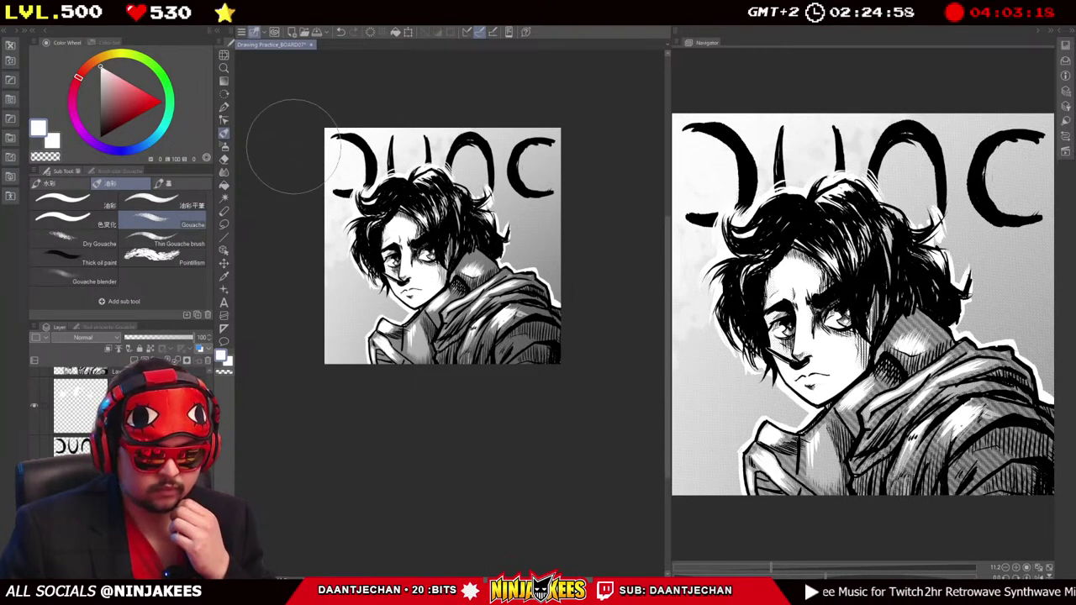
mouse_move(343, 182)
mouse_down()
mouse_move(346, 159)
mouse_move(390, 147)
mouse_up()
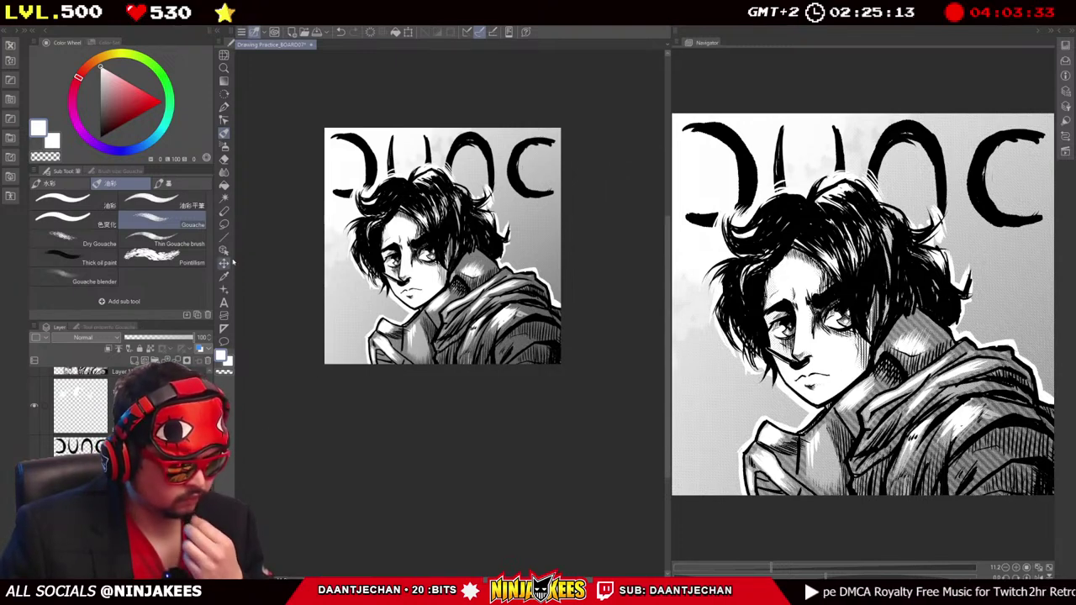
Return to the Real G-Pen and examine the background texture, hair outline, face and cloak at different magnifications.
key(p)
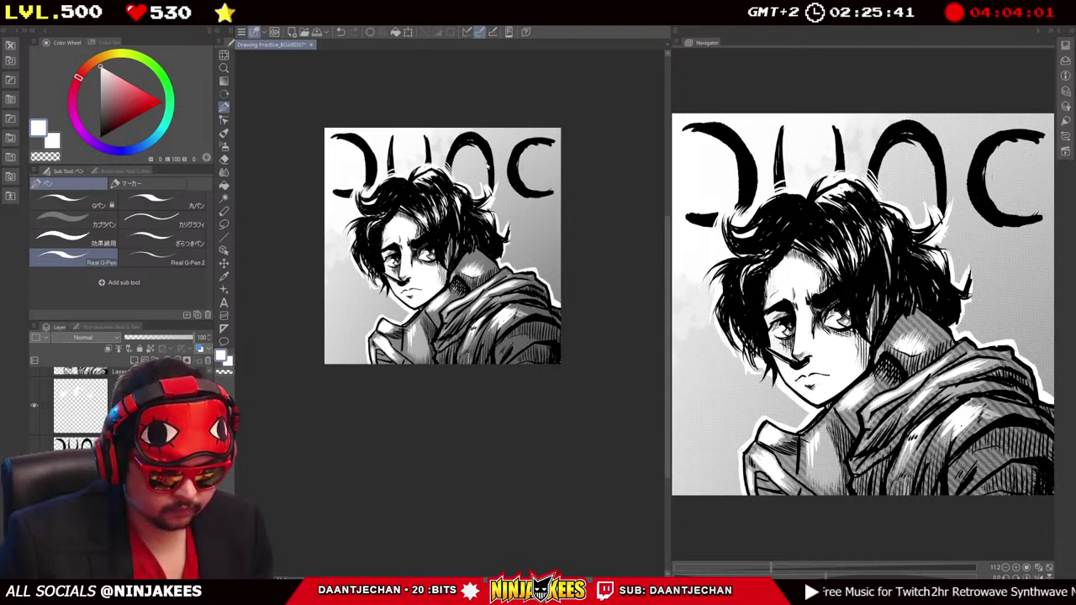
scroll(442, 246, up, 2)
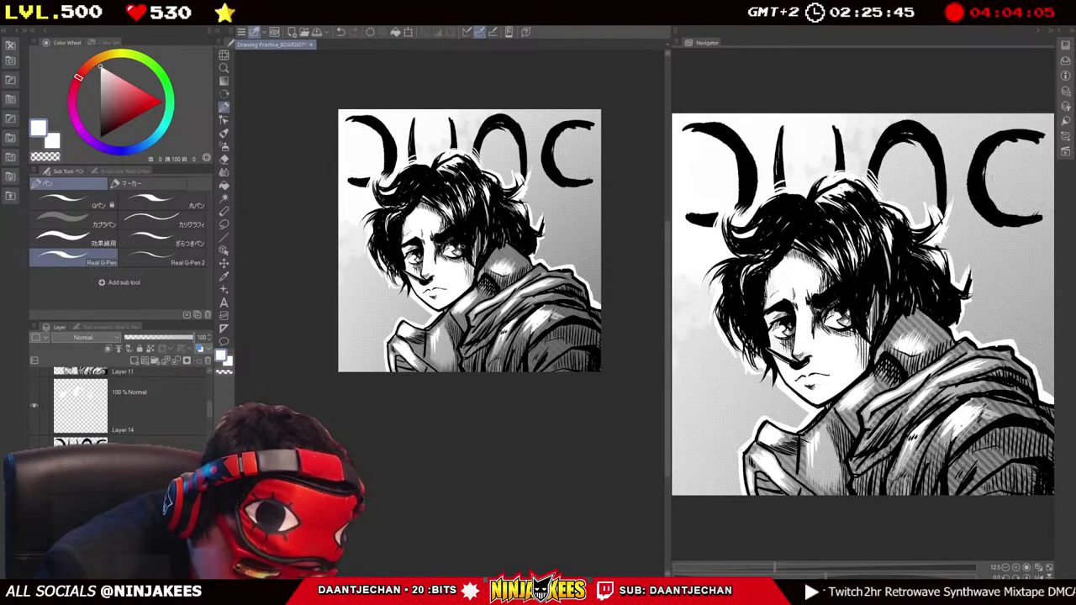
drag(471, 244, 427, 215)
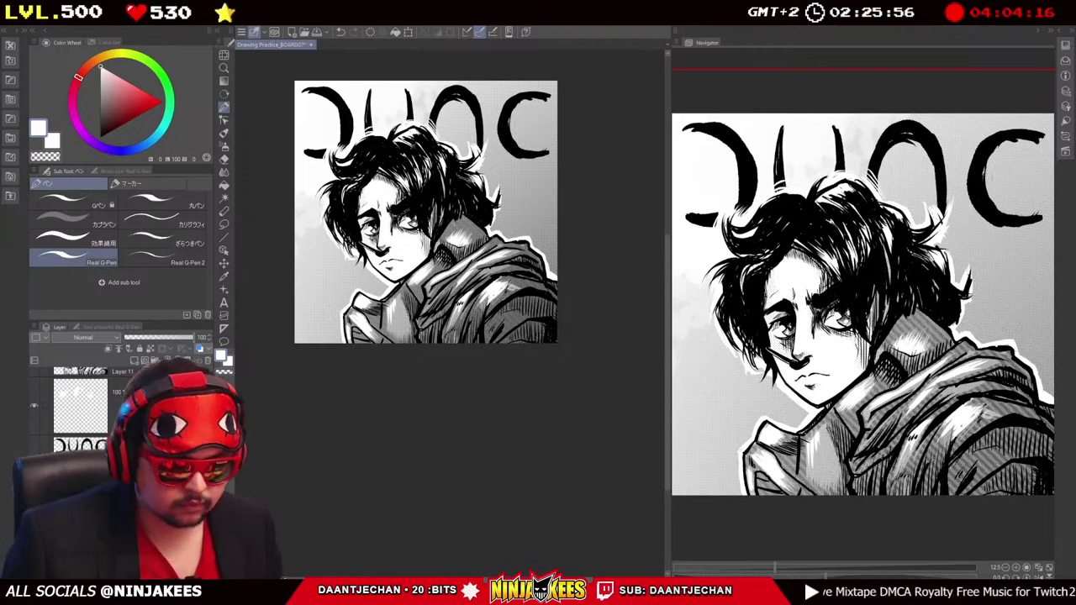
scroll(524, 251, up, 2)
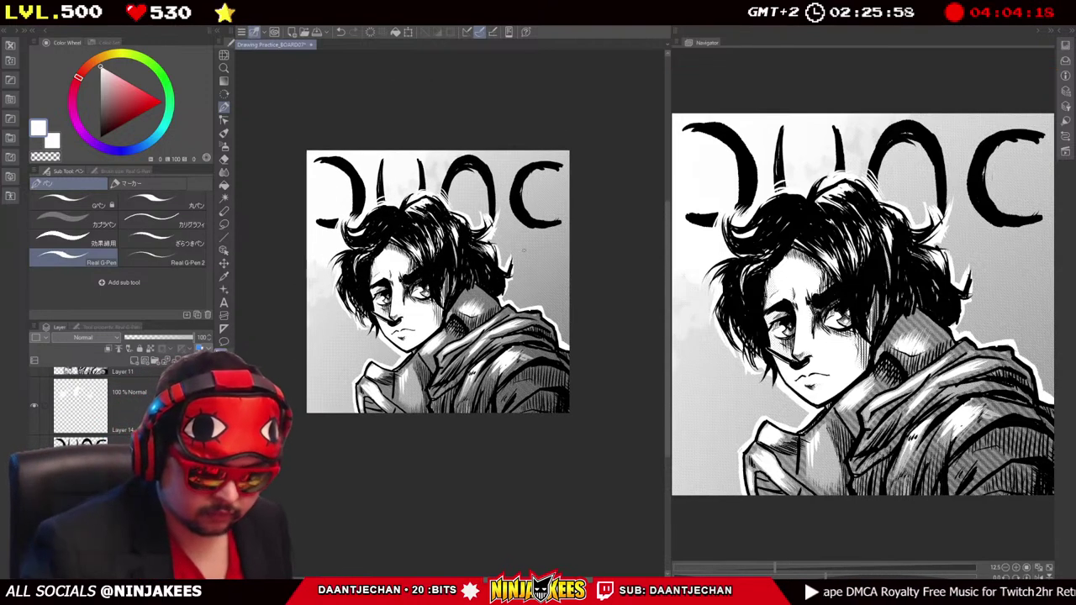
scroll(524, 250, up, 2)
scroll(524, 251, down, 2)
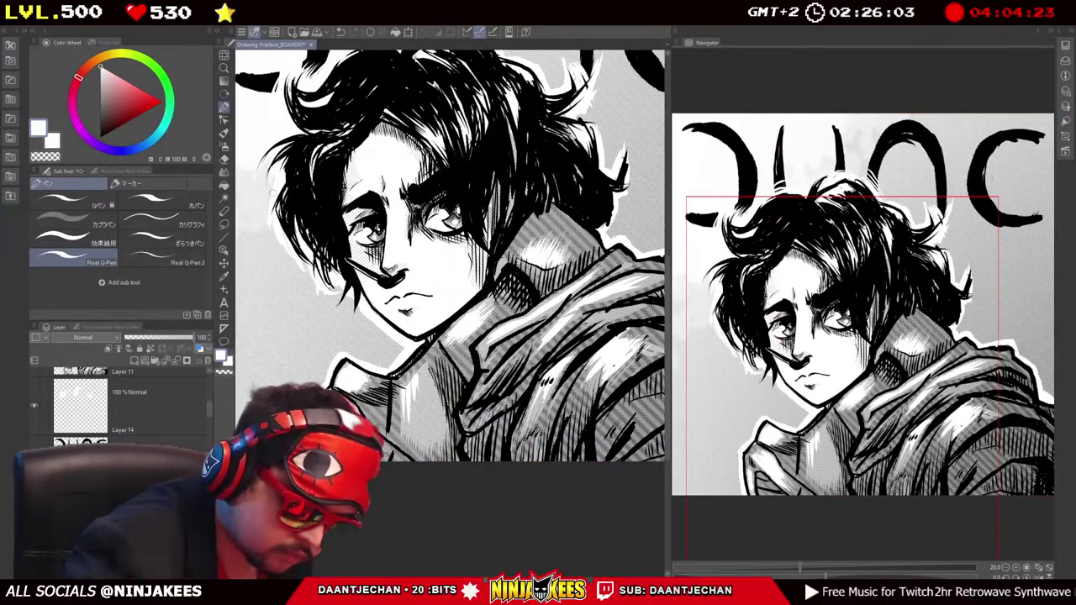
scroll(449, 252, up, 2)
scroll(450, 252, down, 1)
scroll(421, 215, up, 1)
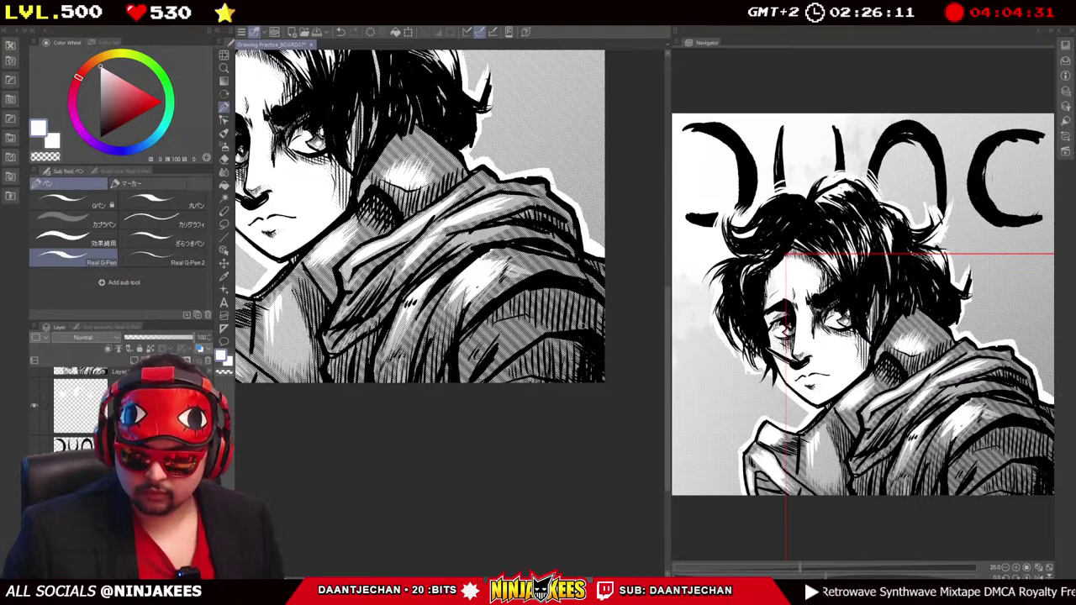
scroll(421, 227, up, 2)
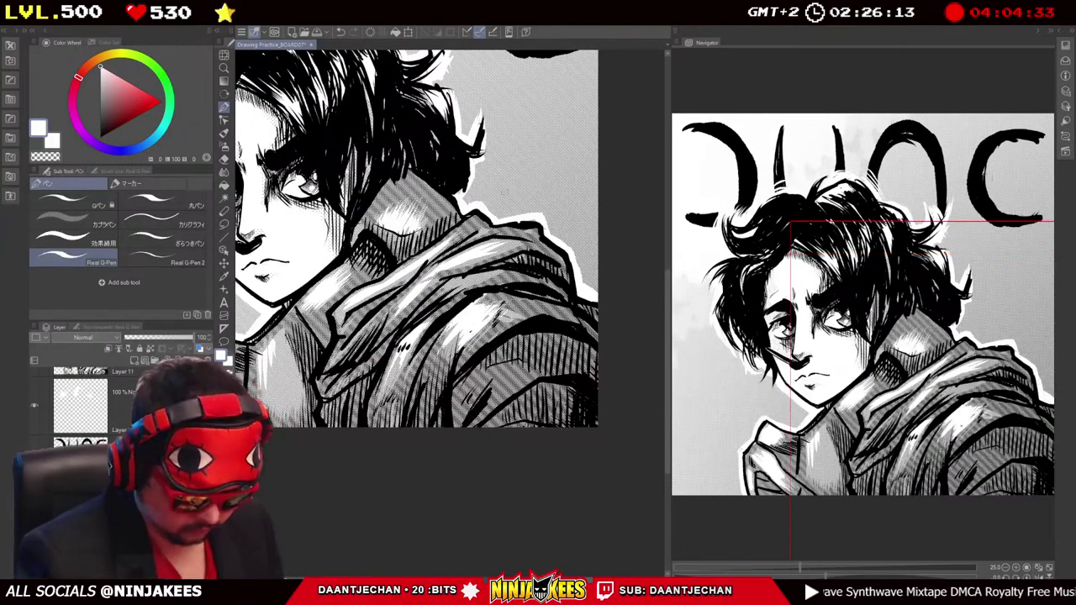
scroll(146, 439, down, 2)
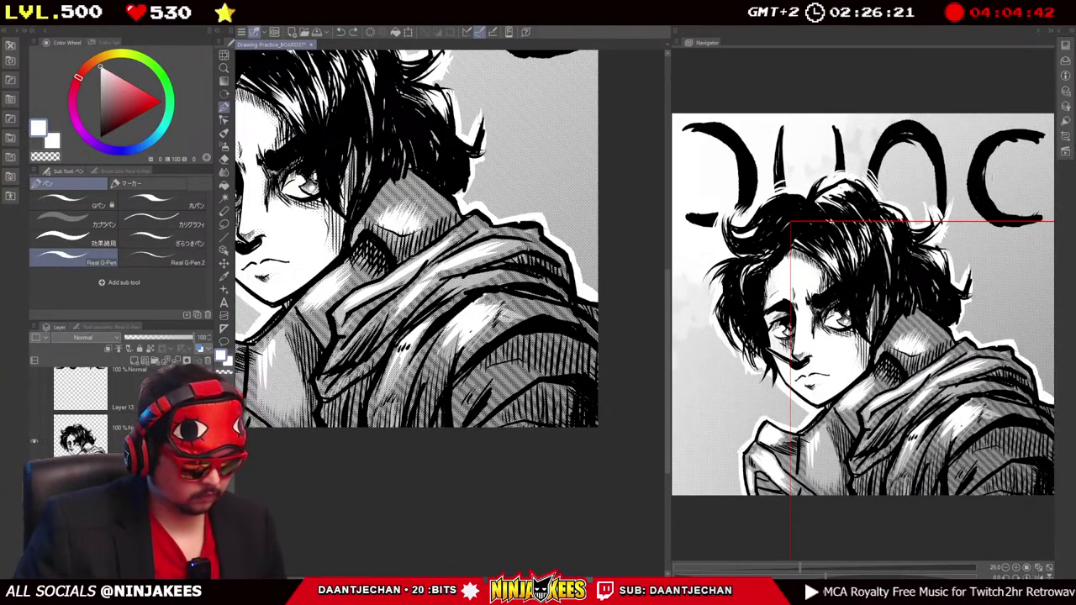
Find the topmost artwork layer in the layer list and add a new raster layer for the signature.
scroll(80, 407, up, 2)
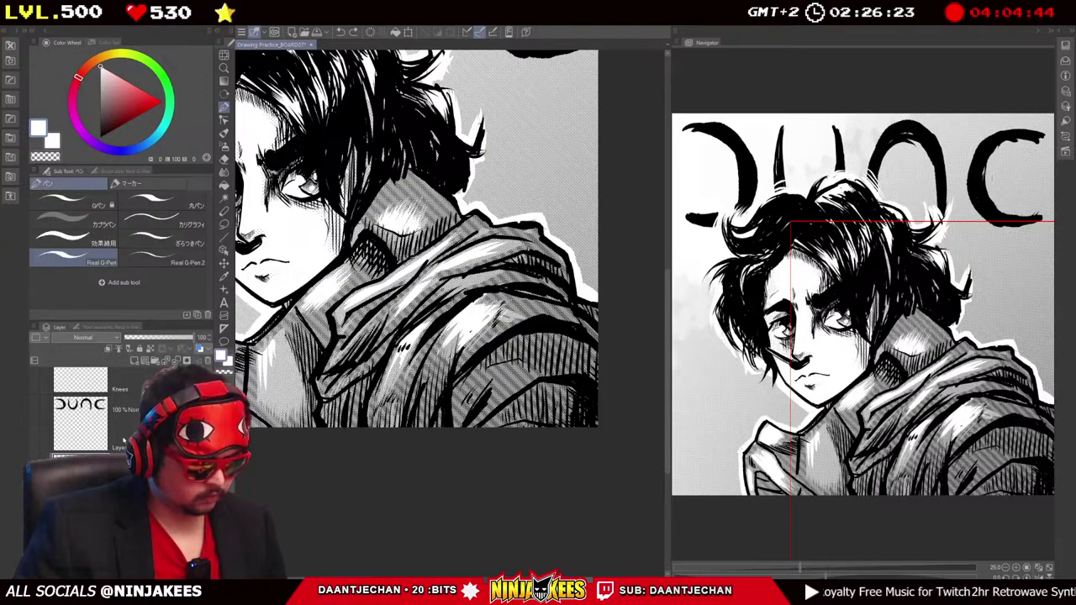
scroll(125, 442, down, 2)
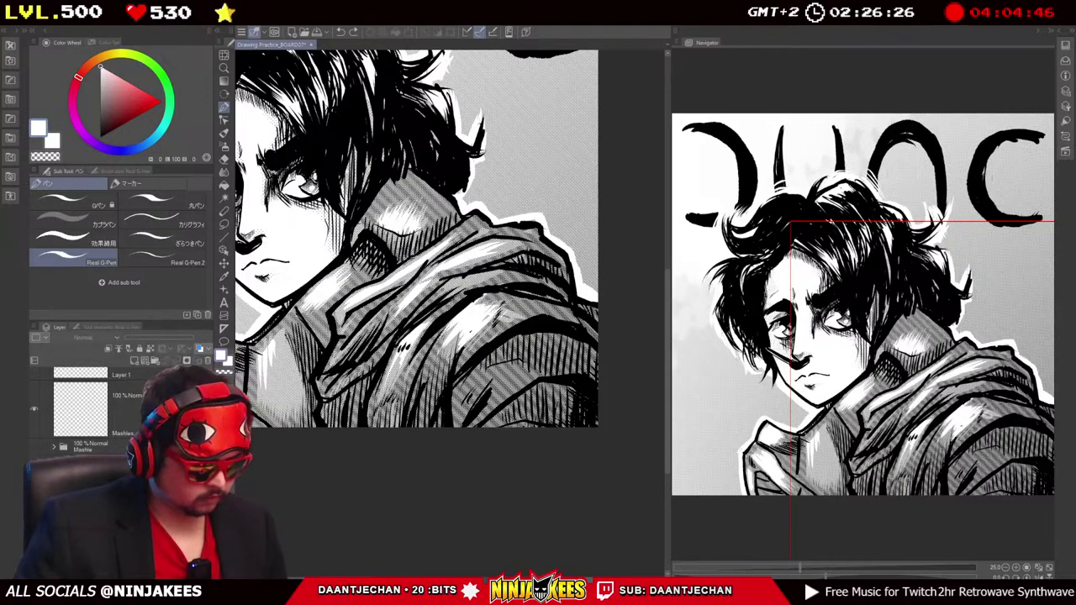
scroll(81, 408, down, 1)
right_click(172, 237)
click(227, 244)
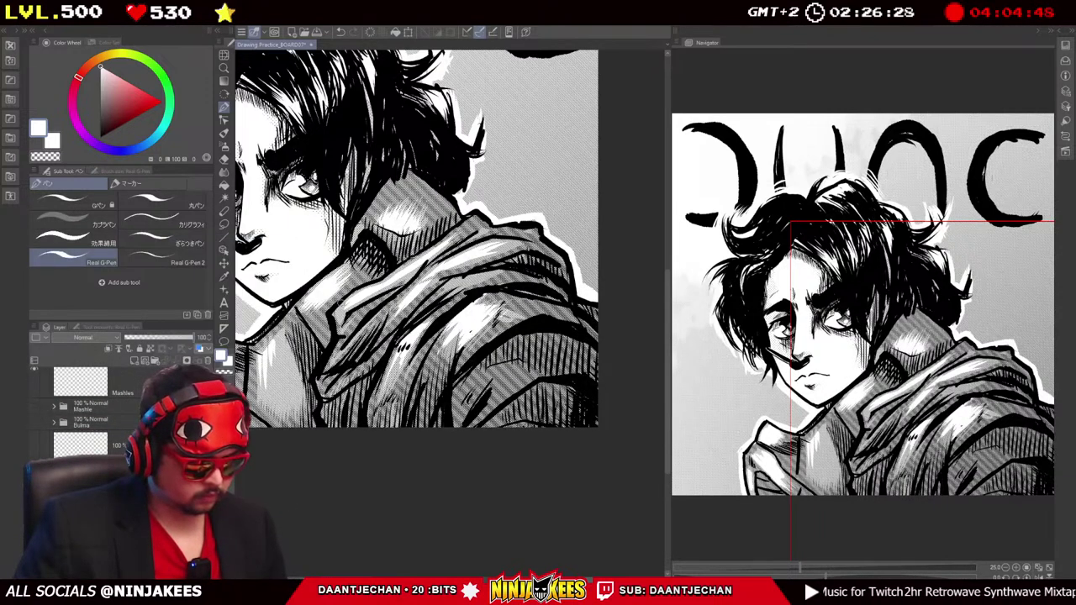
Handwrite the artist's handle in white with the Real G-Pen on the cloak's lower shoulder, redoing the first strokes.
scroll(399, 235, down, 3)
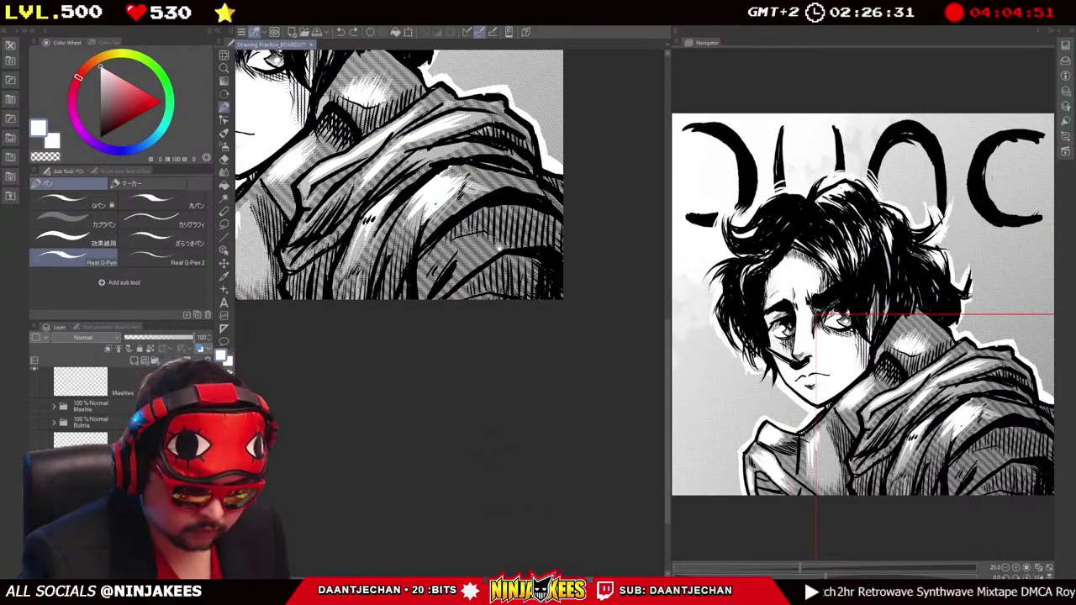
scroll(399, 174, down, 2)
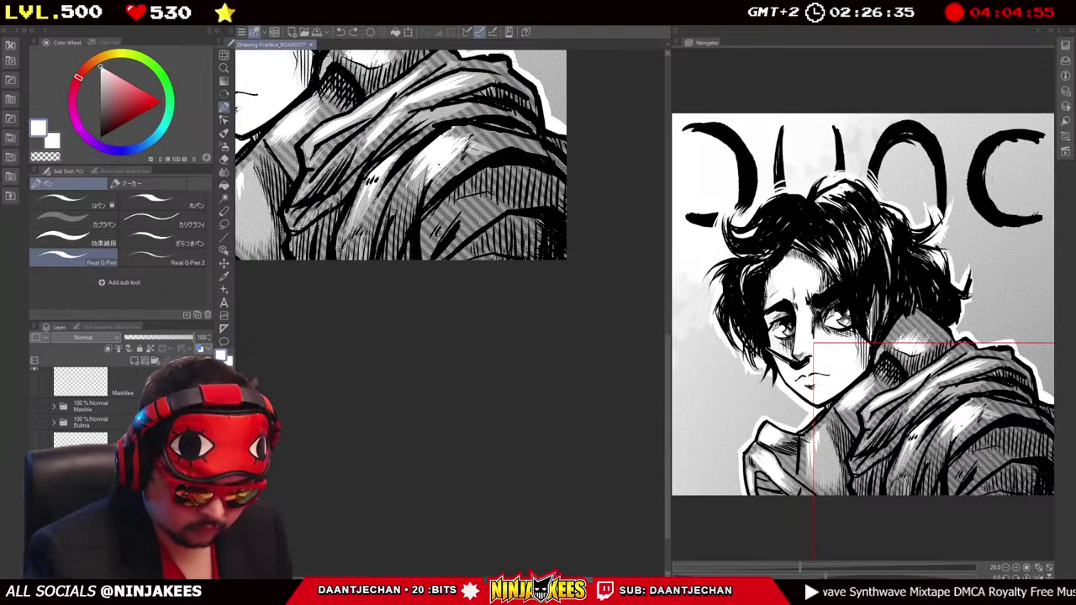
drag(463, 220, 474, 232)
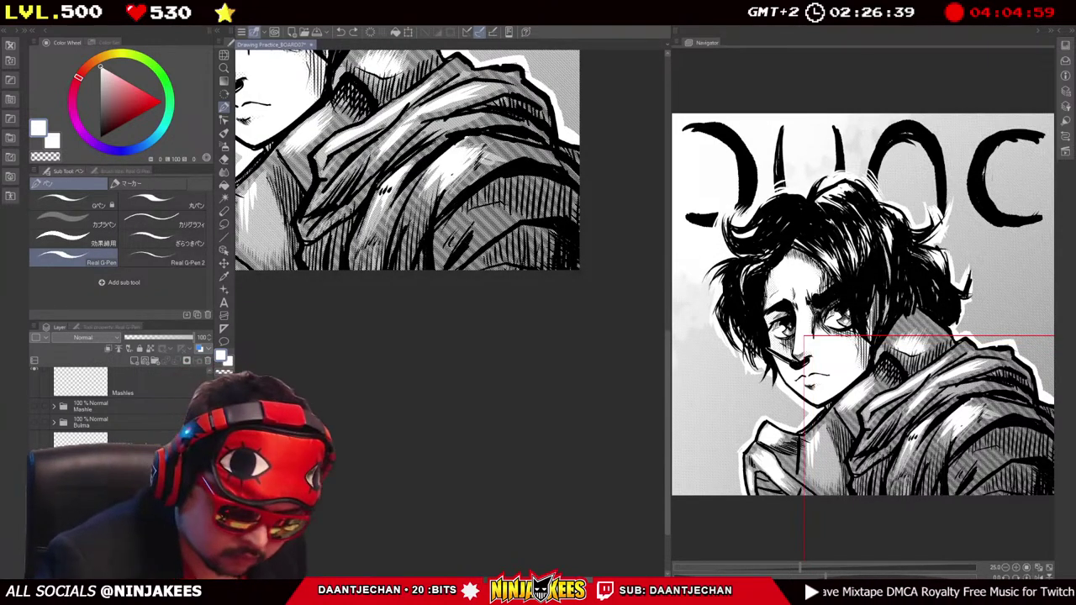
key(ctrl+z)
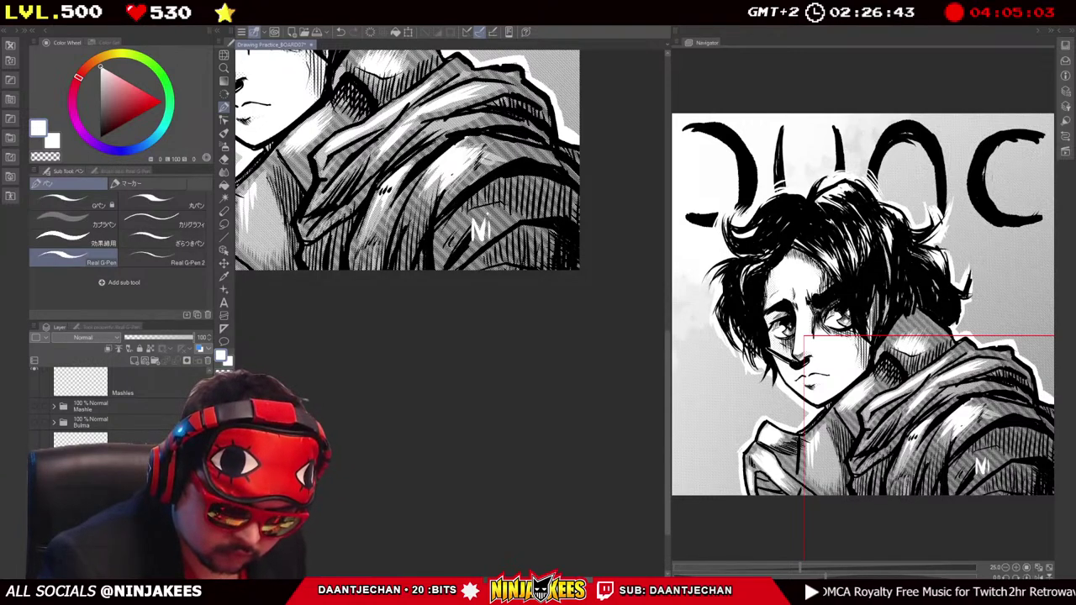
mouse_move(508, 222)
mouse_down()
mouse_move(530, 239)
mouse_move(554, 229)
mouse_up()
scroll(541, 206, up, 1)
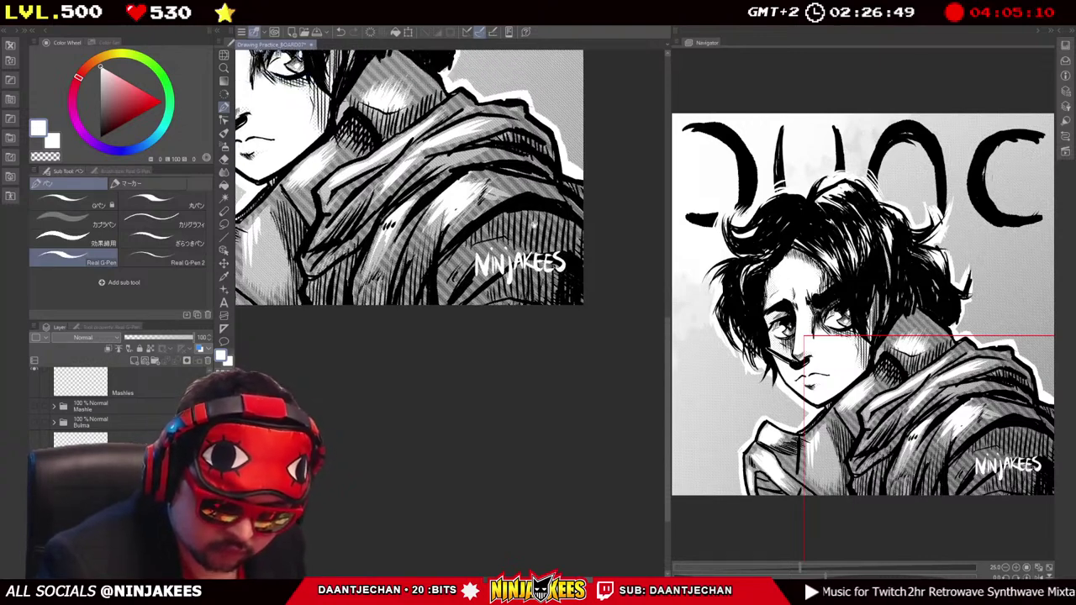
Try two versions of a white circled emblem above the handwritten signature and undo them.
scroll(531, 203, left, 1)
mouse_move(528, 195)
mouse_down()
mouse_move(538, 232)
mouse_move(551, 239)
mouse_up()
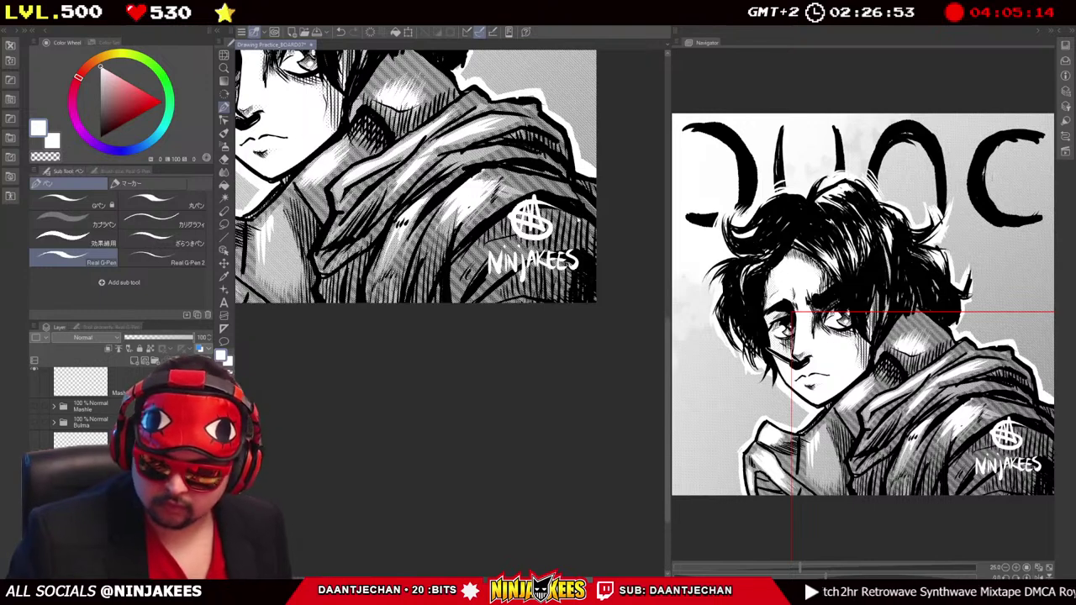
key(ctrl+z)
mouse_move(538, 192)
mouse_down()
mouse_move(529, 224)
mouse_move(555, 236)
mouse_up()
key(ctrl+z)
key(ctrl+z)
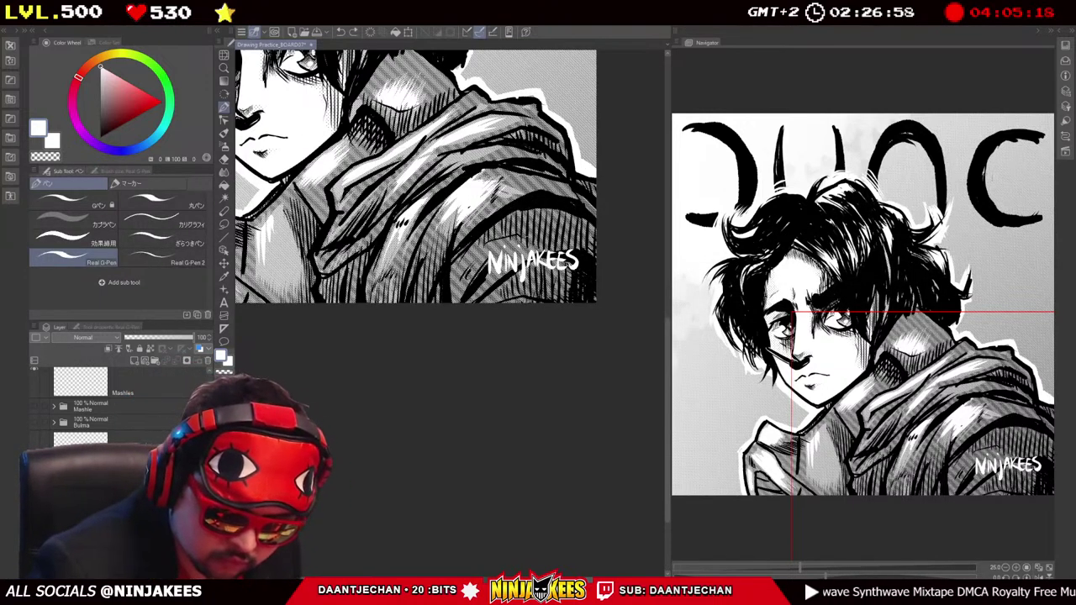
Draw a white circled emblem with pointed peaks rising above the circle, directly over the handwritten signature.
drag(538, 194, 533, 229)
mouse_move(513, 212)
mouse_down()
mouse_move(544, 216)
mouse_move(558, 239)
mouse_up()
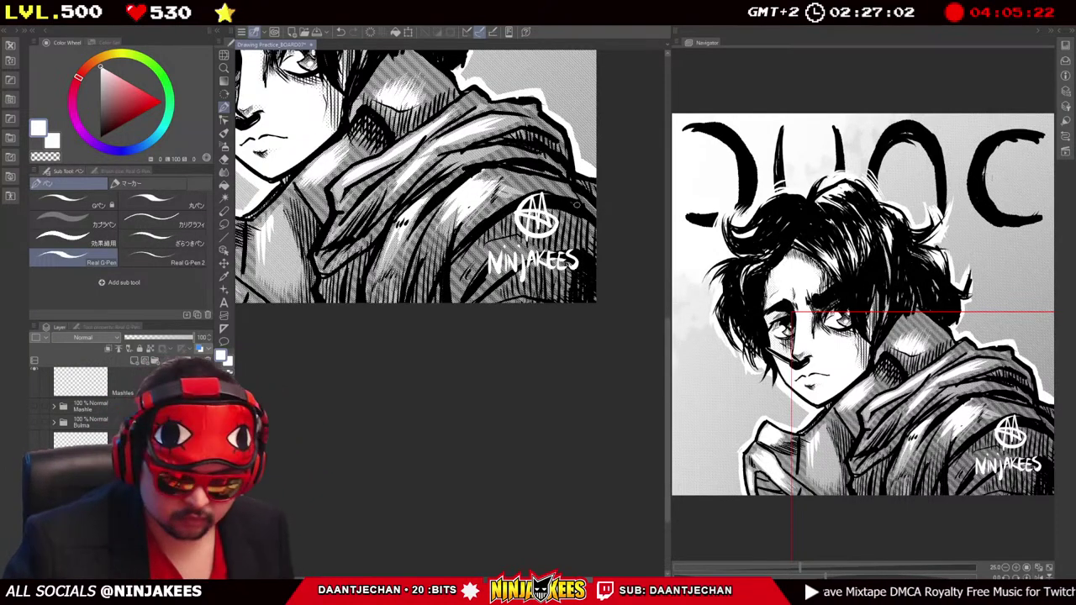
scroll(416, 176, down, 2)
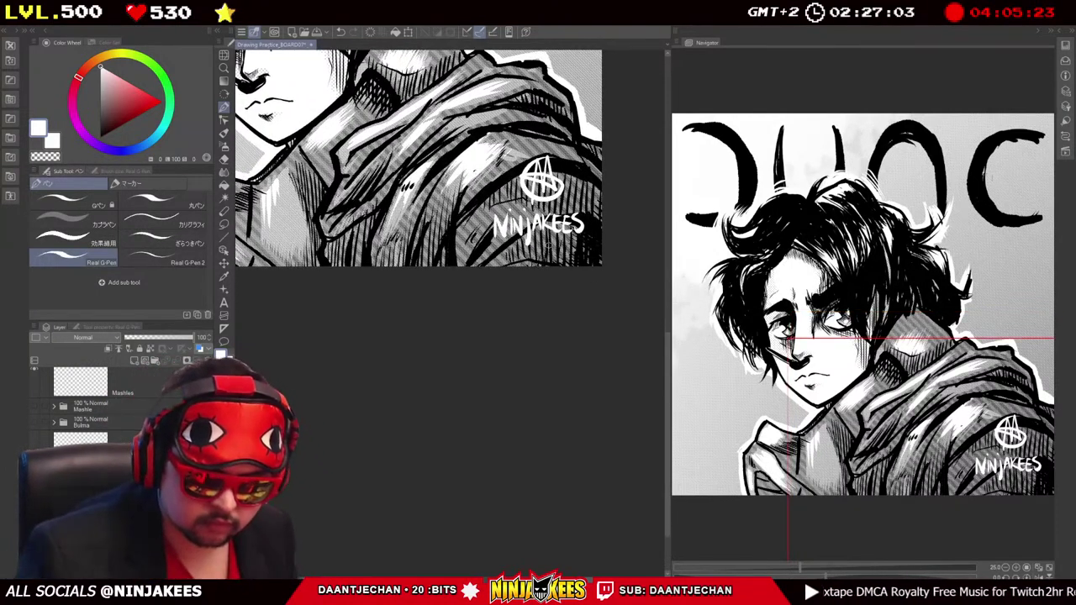
Move the emblem and signature together slightly down and toward the canvas's right edge with a transform.
key(ctrl+t)
drag(547, 214, 626, 211)
drag(557, 224, 558, 220)
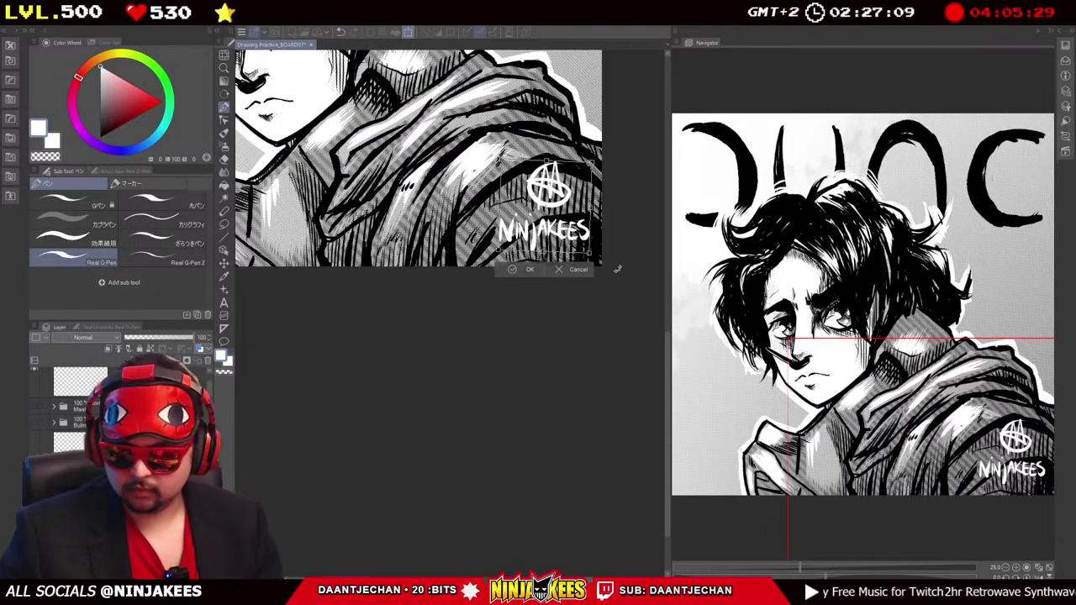
key(Return)
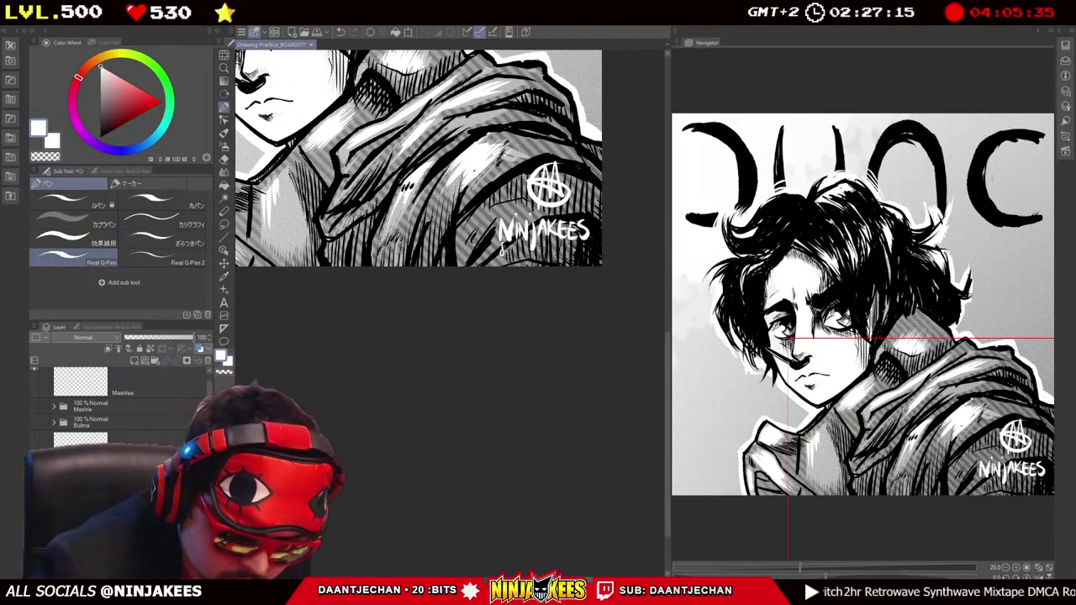
Handwrite the date "8 APR 2024" in white beneath the signature and touch up the lettering.
key(ctrl+z)
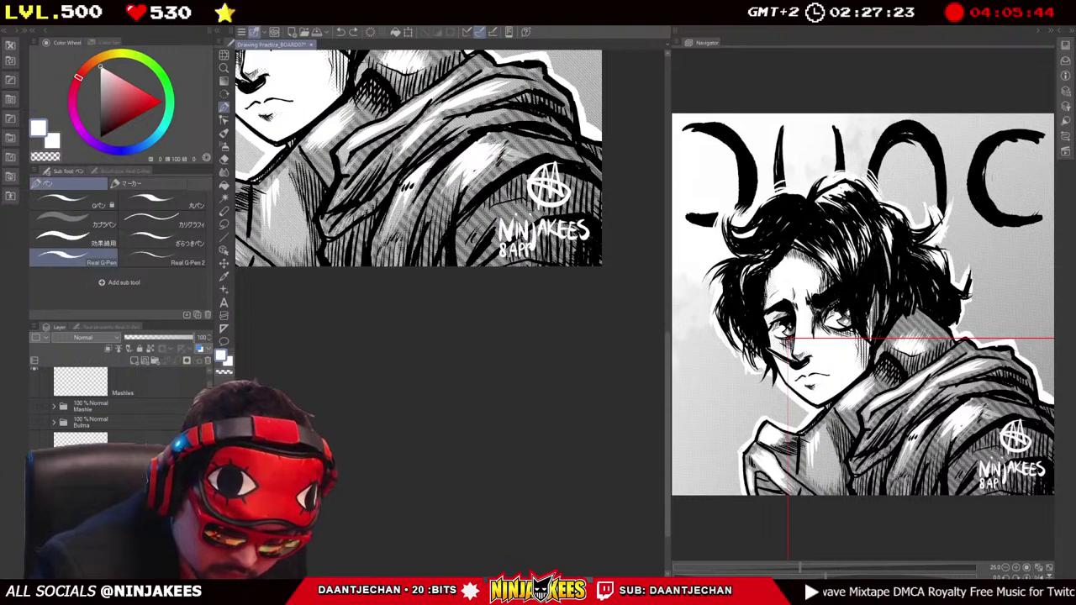
drag(420, 160, 408, 155)
drag(528, 246, 537, 250)
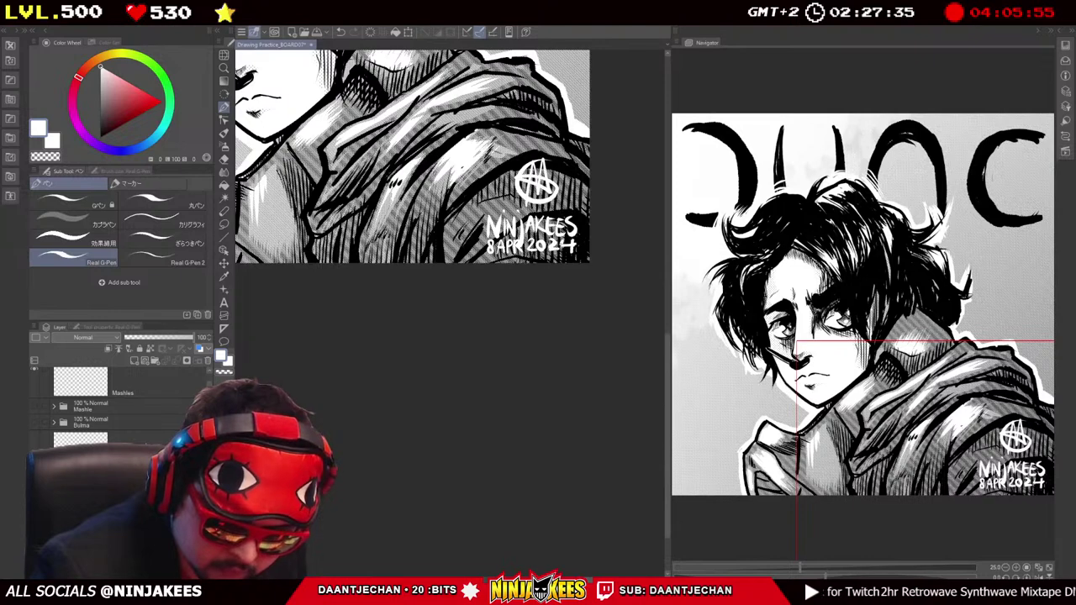
scroll(417, 164, up, 2)
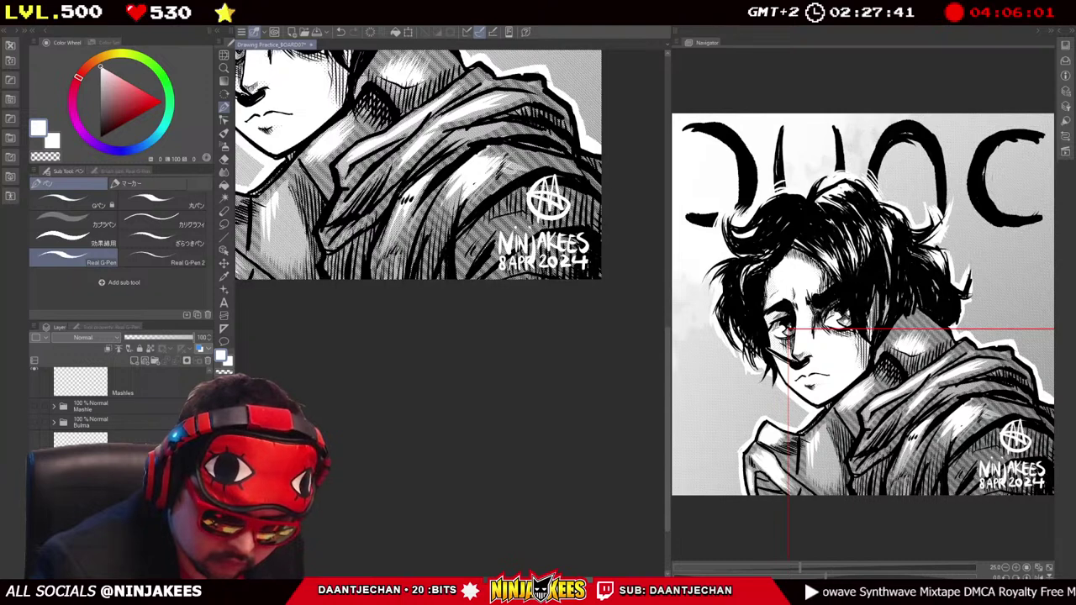
drag(420, 168, 409, 173)
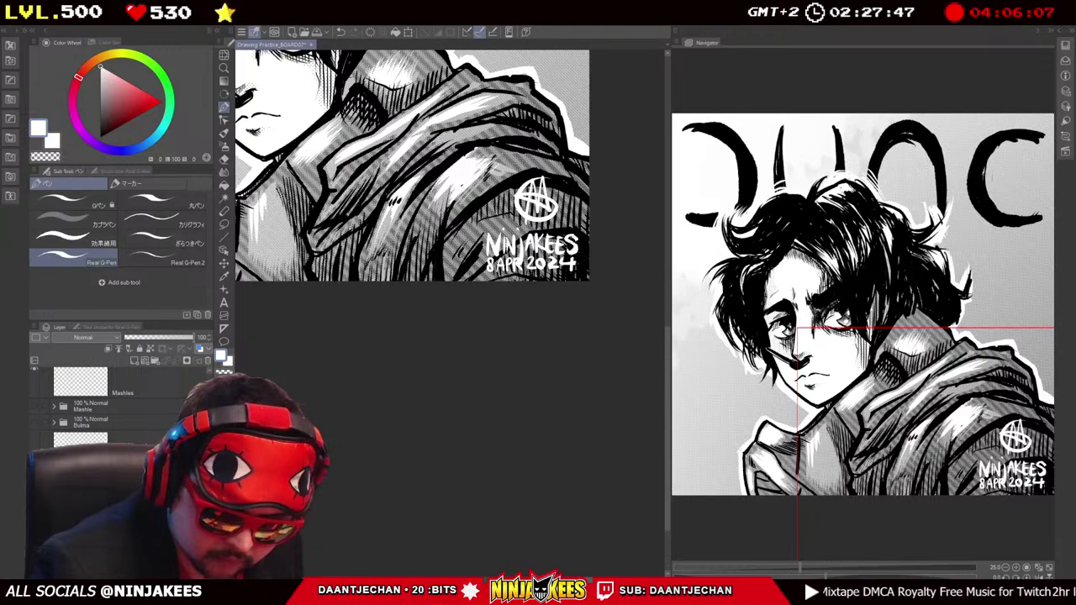
drag(420, 168, 414, 229)
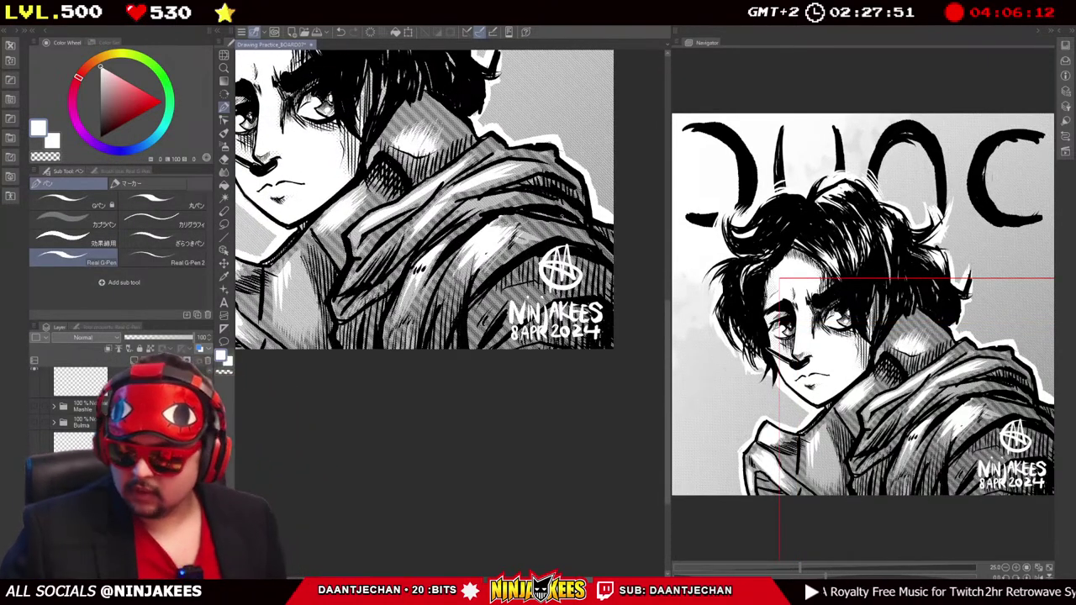
Examine the whole portrait with its title lettering, signature and date at different magnifications.
key(ctrl+minus)
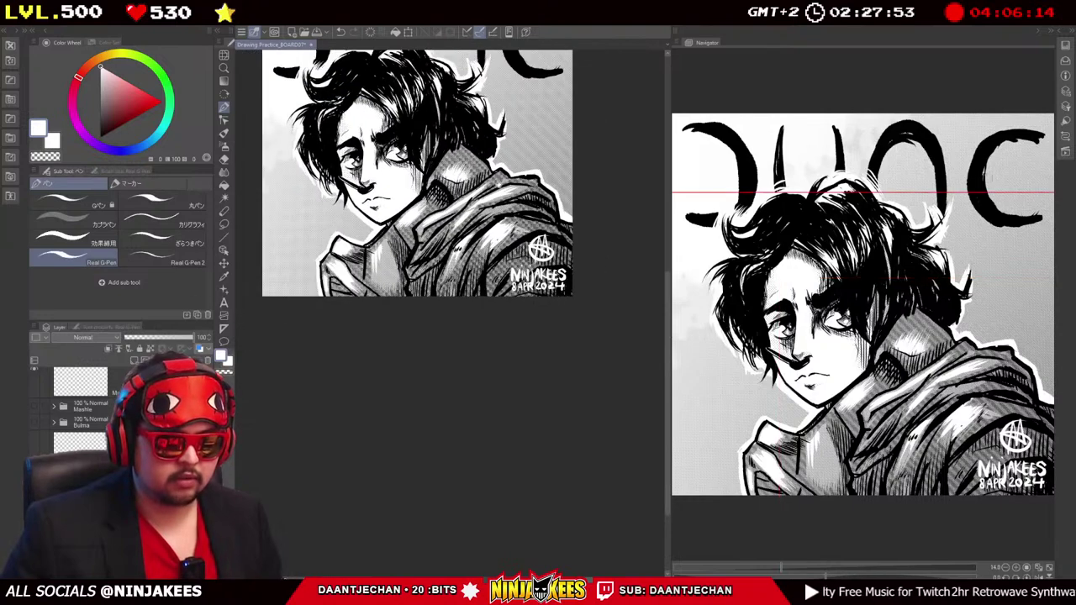
key(ctrl+0)
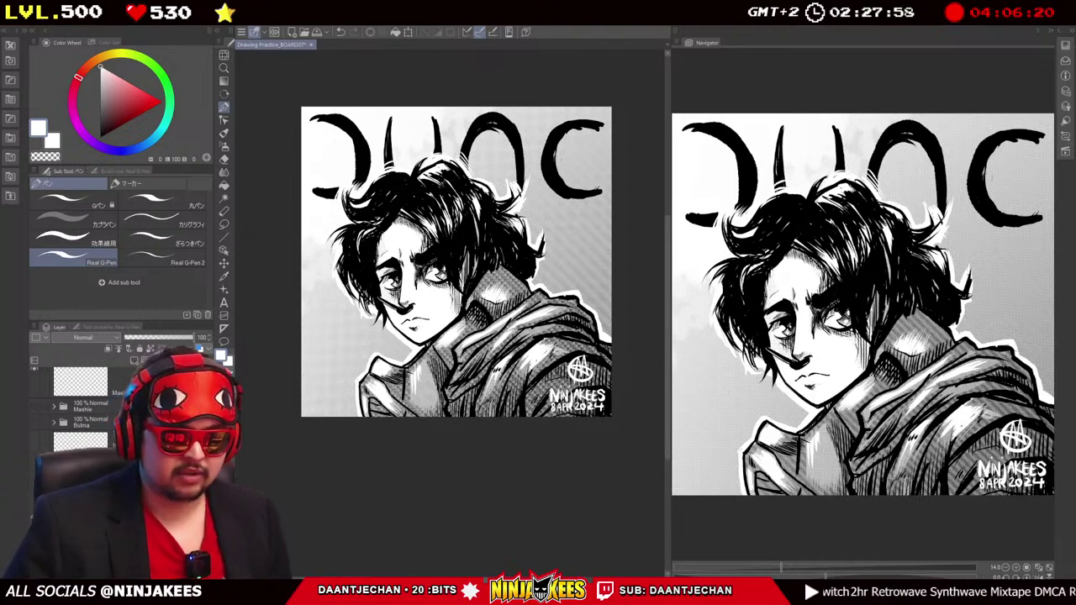
scroll(527, 212, up, 1)
scroll(454, 289, down, 1)
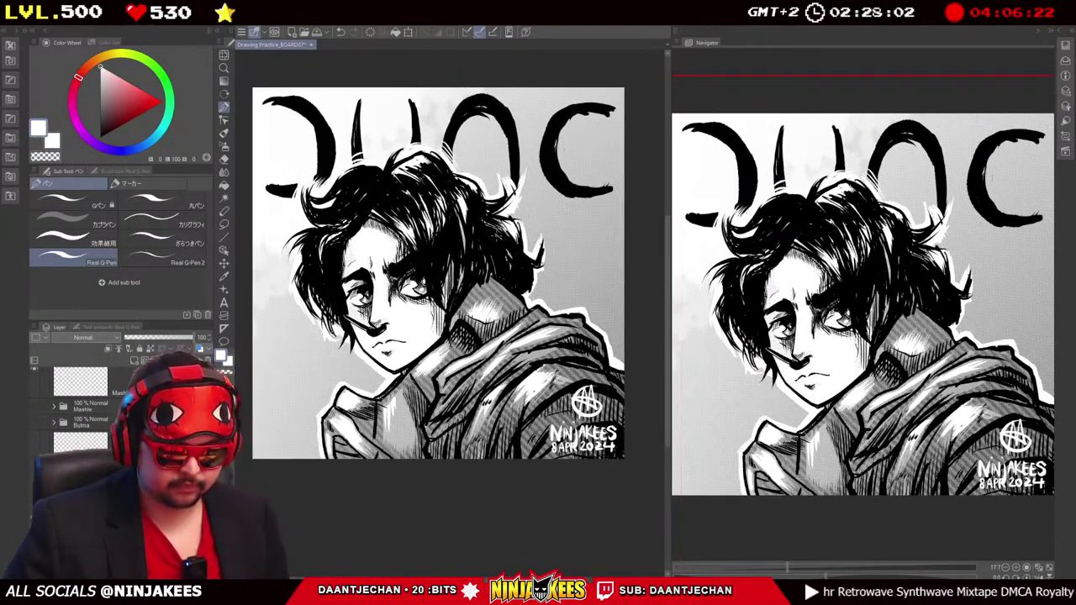
drag(476, 216, 485, 237)
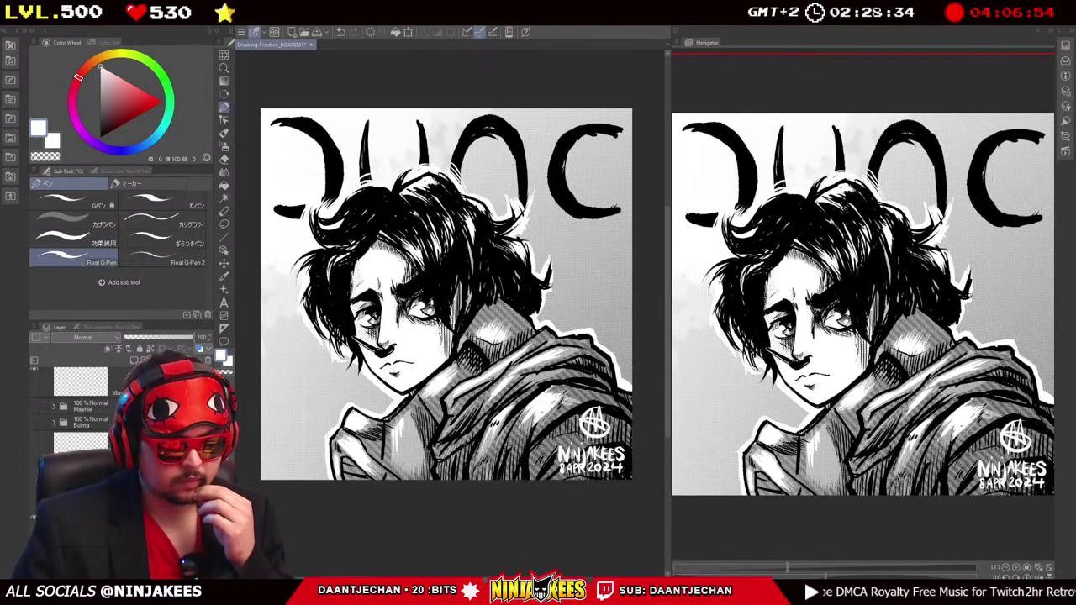
right_click(154, 233)
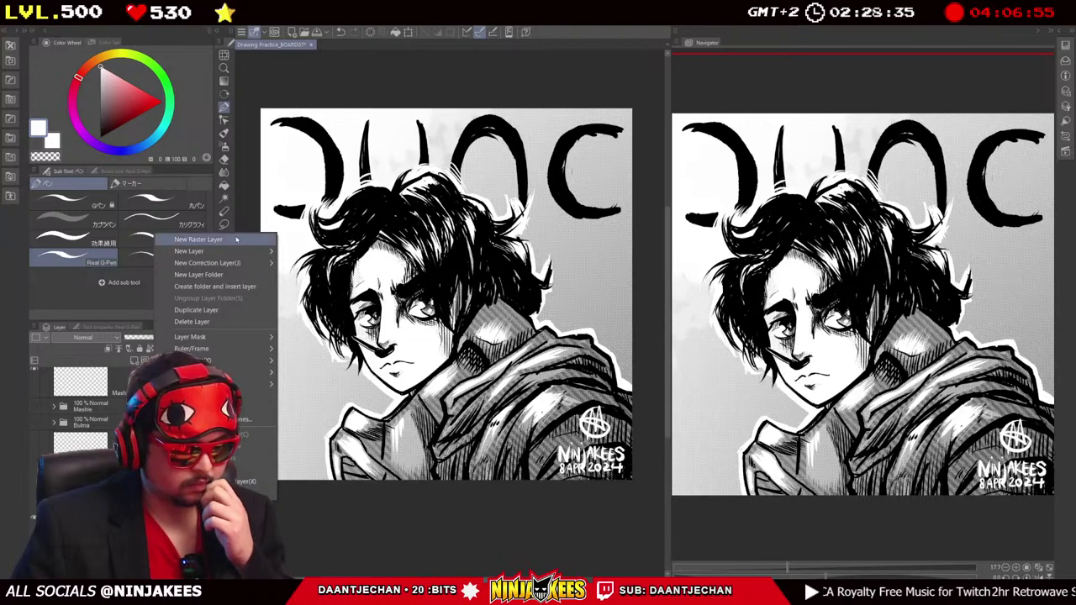
key(Escape)
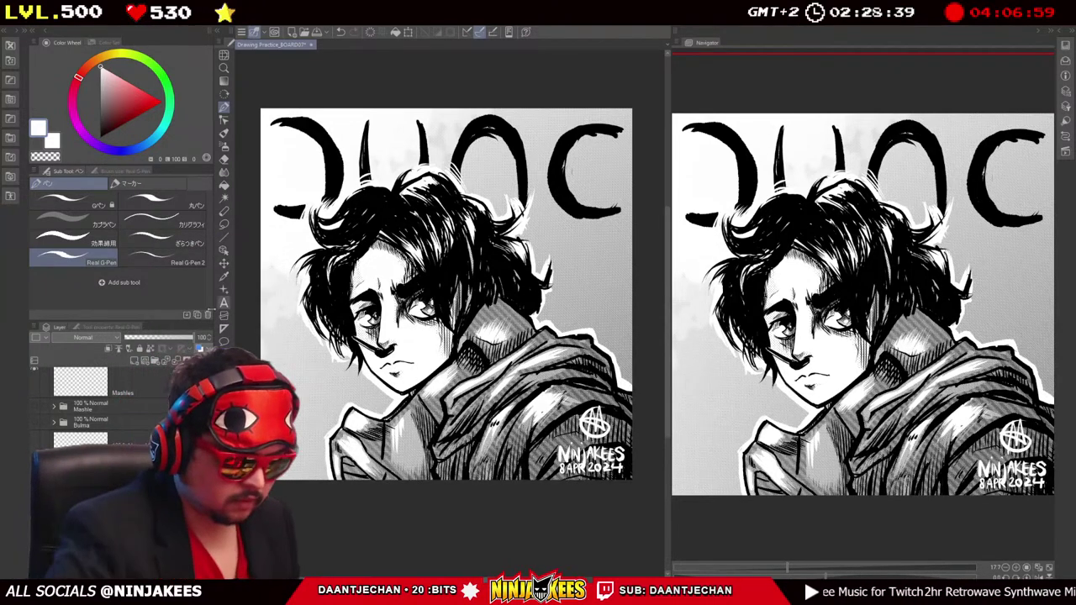
drag(554, 232, 506, 174)
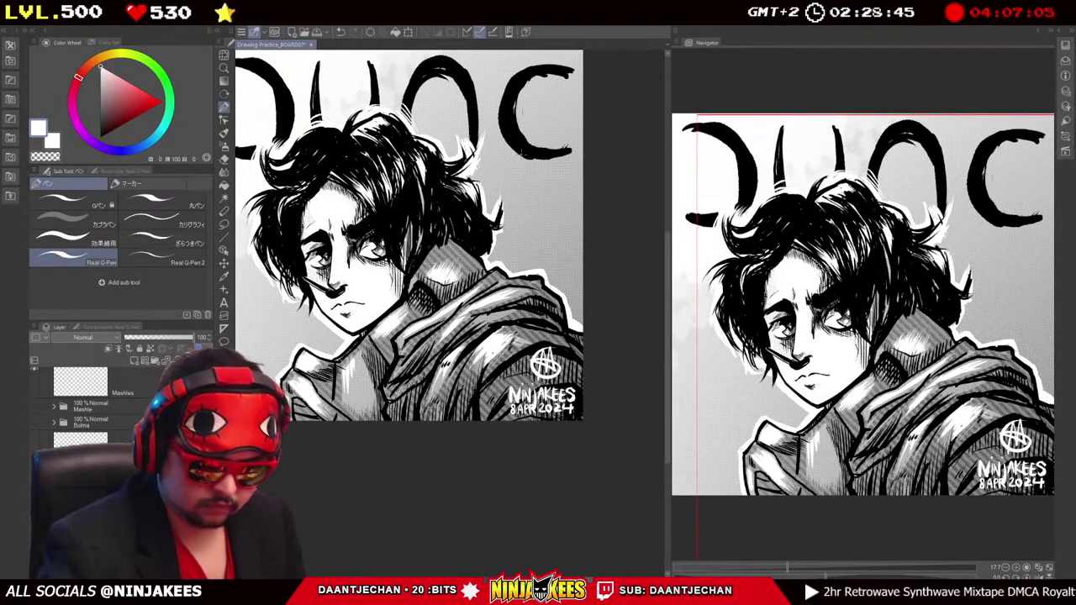
Try black Chalk and Real G-Pen strokes on the background below the last title letter, undo them, and return to white.
click(223, 211)
key(x)
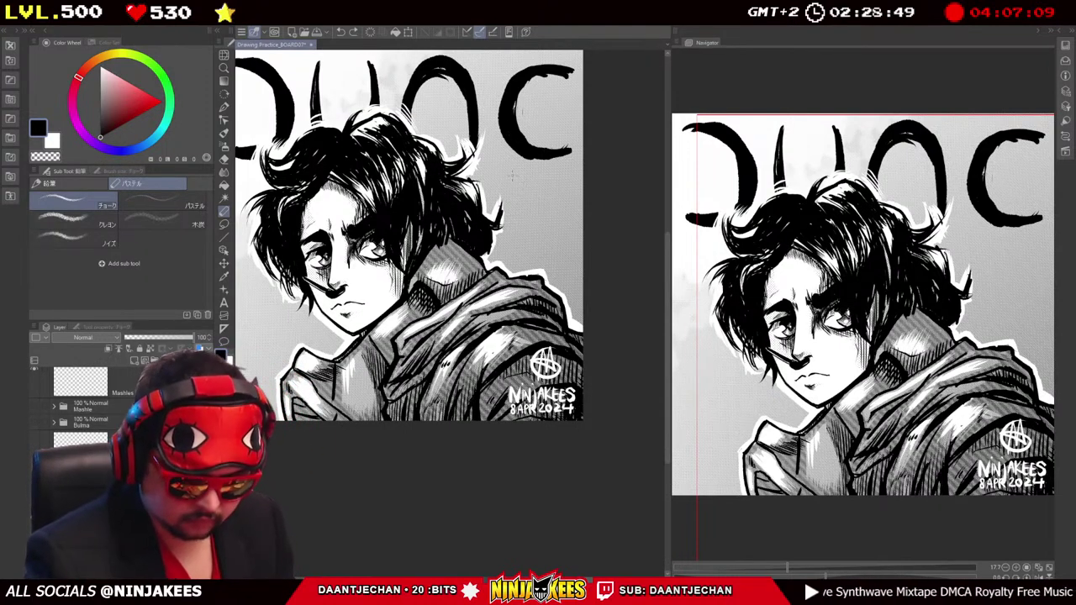
drag(510, 176, 504, 158)
key(ctrl+z)
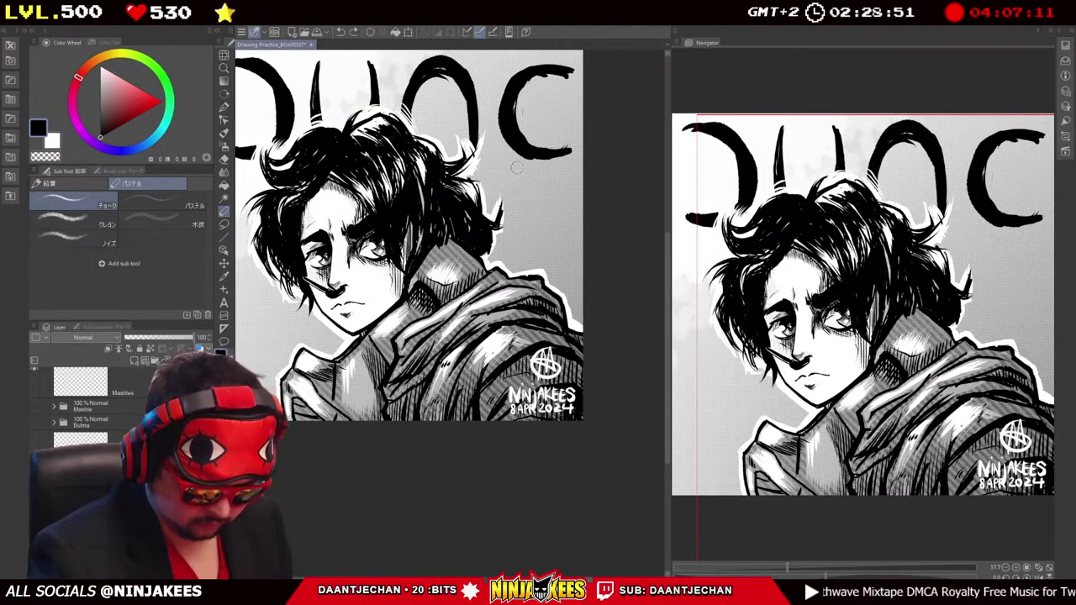
key(p)
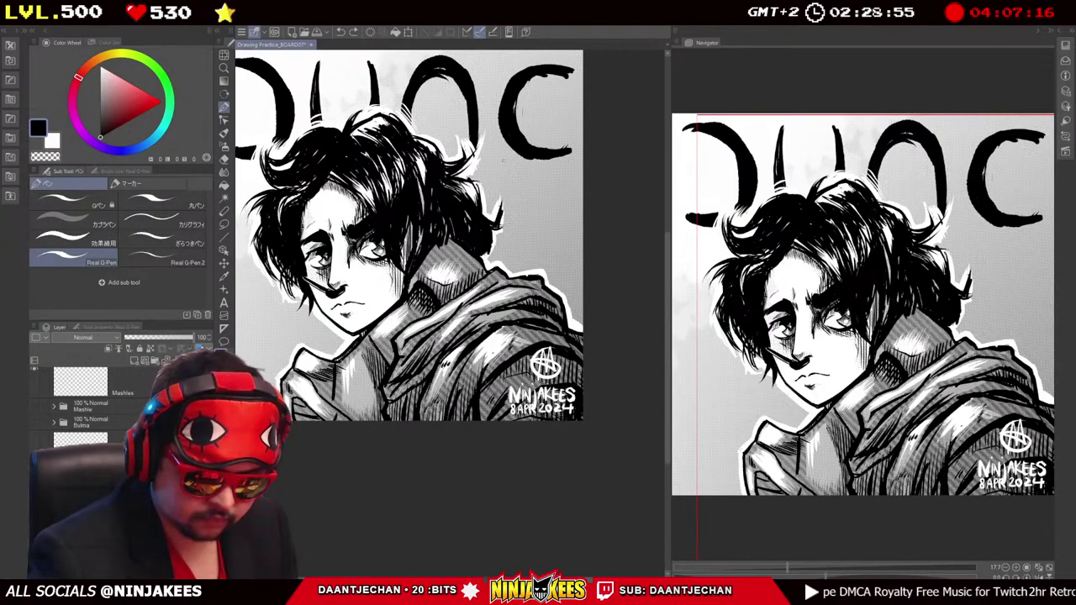
mouse_move(497, 158)
mouse_down()
mouse_move(498, 135)
mouse_move(531, 179)
mouse_up()
key(ctrl+z)
key(ctrl+0)
key(x)
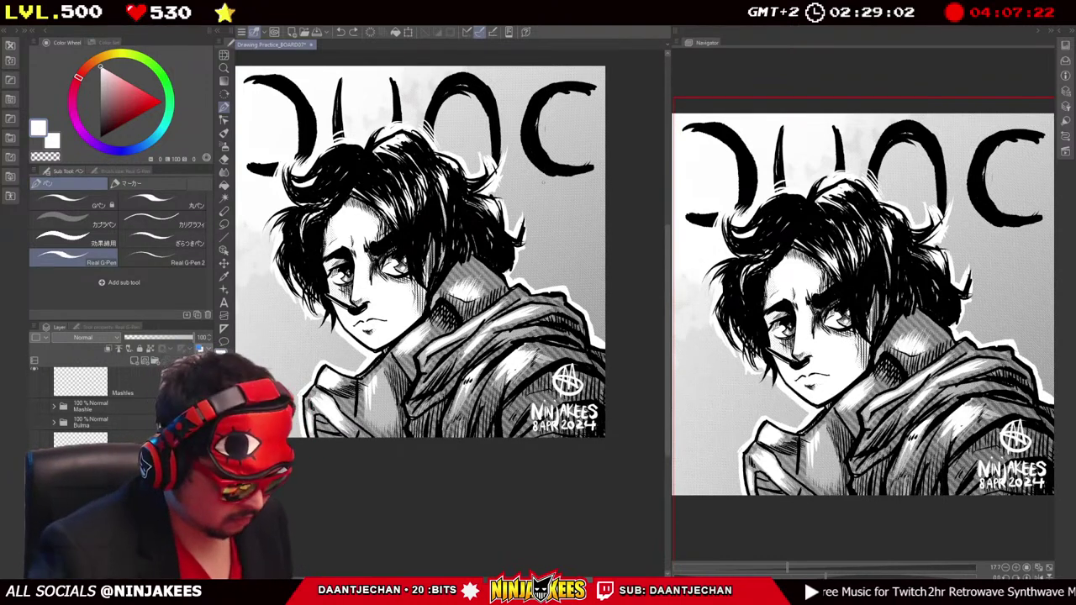
Add a raster layer and paint a solid white rounded shape over the last letter's lower part and the background beside the hair.
click(80, 441)
click(118, 337)
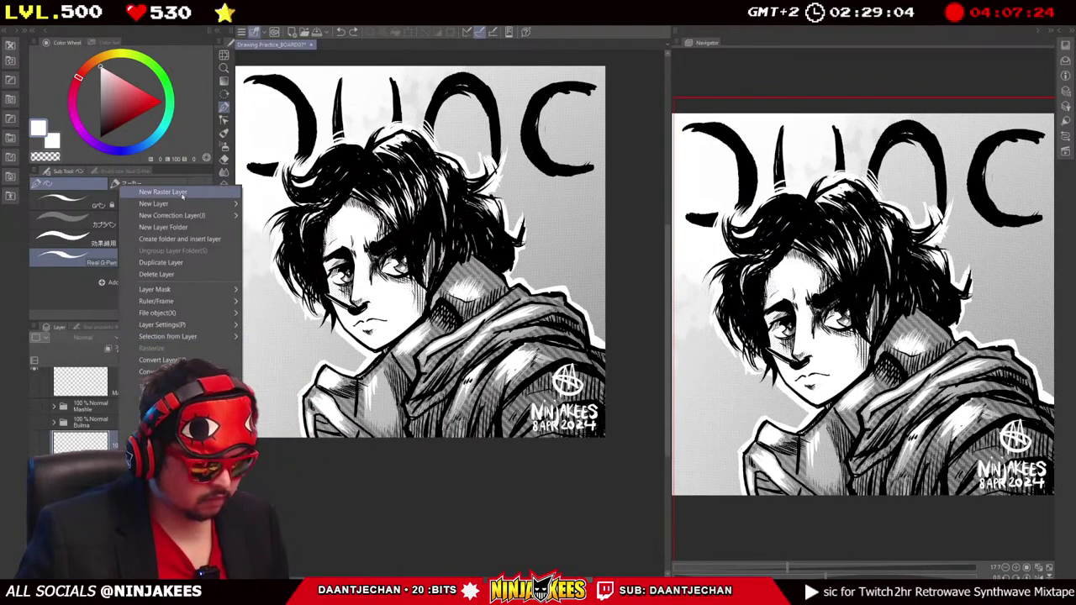
click(216, 195)
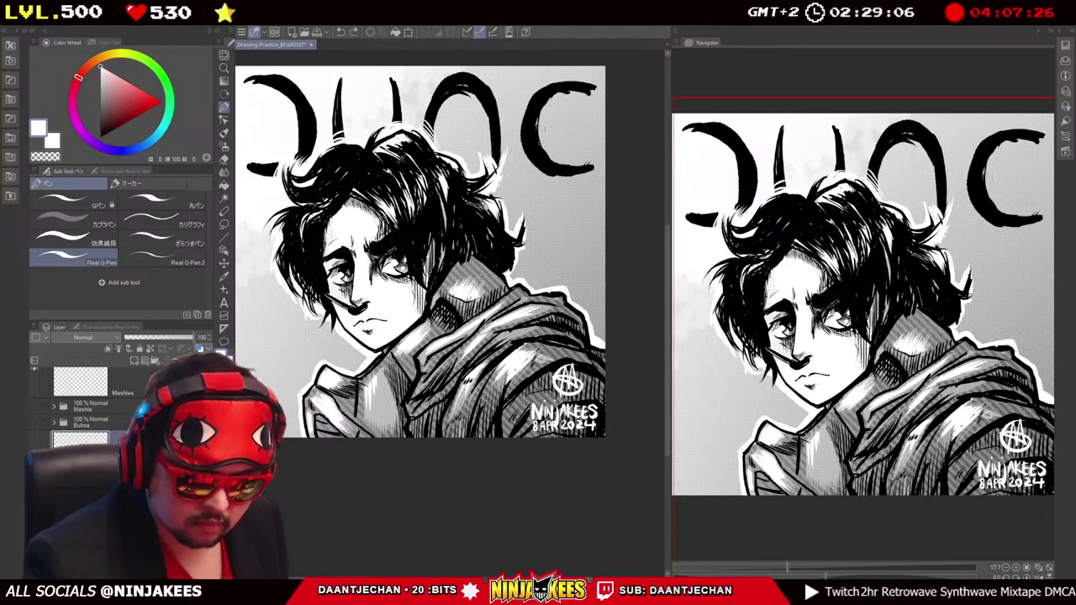
mouse_move(548, 149)
mouse_down()
mouse_move(528, 146)
mouse_move(573, 139)
mouse_move(522, 174)
mouse_move(521, 205)
mouse_move(552, 235)
mouse_move(583, 212)
mouse_move(588, 186)
mouse_move(568, 145)
mouse_move(592, 182)
mouse_move(591, 212)
mouse_up()
scroll(504, 252, up, 1)
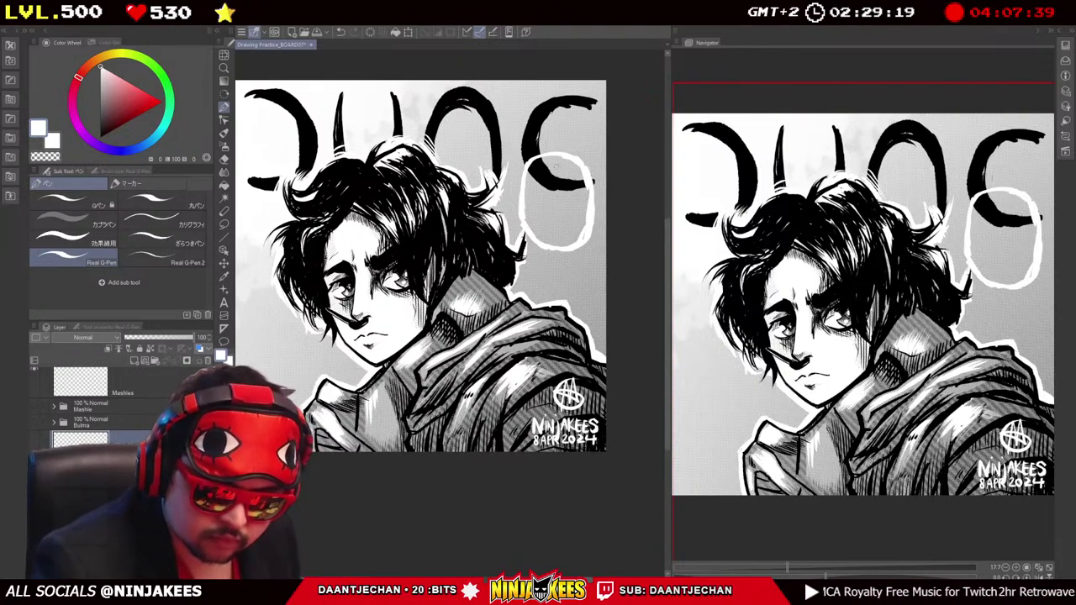
mouse_move(528, 162)
mouse_down()
mouse_move(594, 151)
mouse_move(595, 236)
mouse_move(584, 244)
mouse_up()
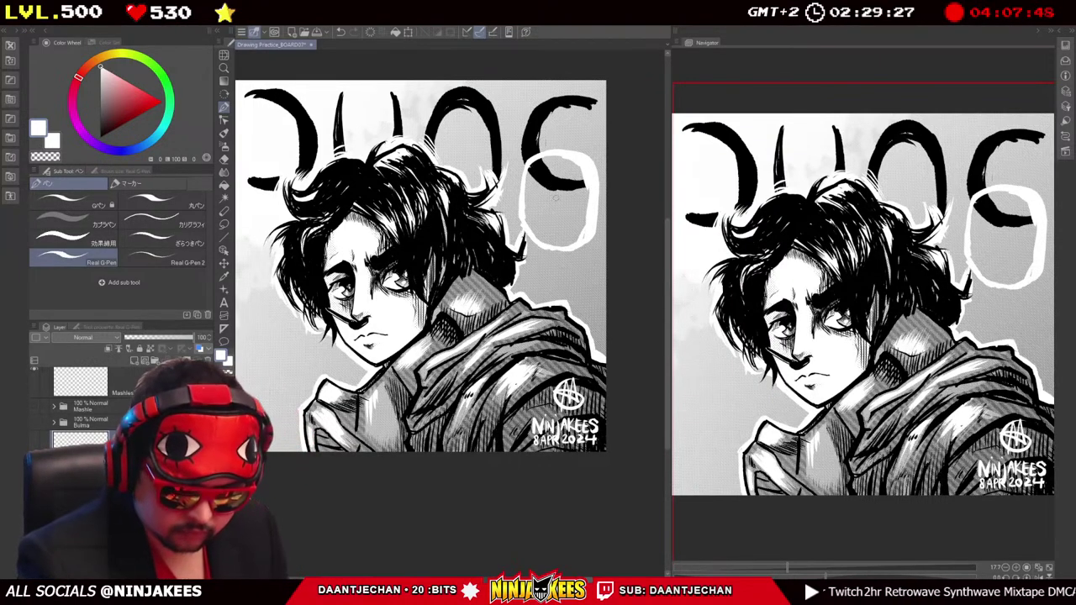
mouse_move(539, 170)
mouse_down()
mouse_move(528, 196)
mouse_move(543, 239)
mouse_move(549, 200)
mouse_move(570, 196)
mouse_move(581, 208)
mouse_move(566, 241)
mouse_move(584, 183)
mouse_move(572, 172)
mouse_move(542, 195)
mouse_move(533, 168)
mouse_move(581, 172)
mouse_move(556, 165)
mouse_move(578, 151)
mouse_up()
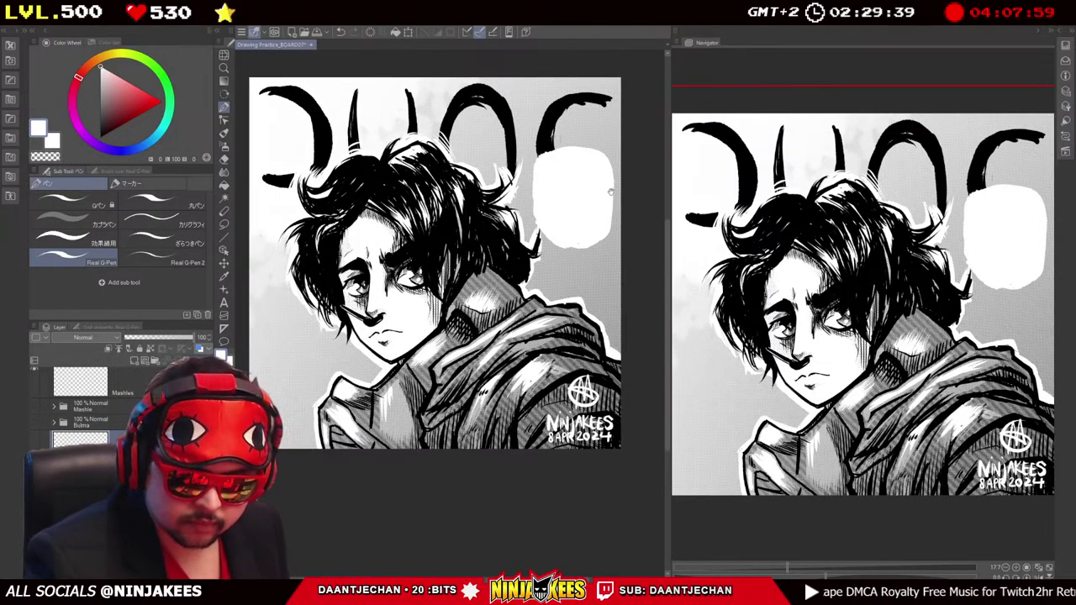
Touch up the upper white bubble's edge and paint a smaller white rounded bubble with a pointed tail on the background beside the collar.
drag(547, 153, 569, 157)
mouse_move(275, 360)
mouse_down()
mouse_move(393, 252)
mouse_move(370, 257)
mouse_move(356, 267)
mouse_move(358, 301)
mouse_move(395, 311)
mouse_move(374, 269)
mouse_move(369, 303)
mouse_move(398, 305)
mouse_move(398, 270)
mouse_move(404, 299)
mouse_up()
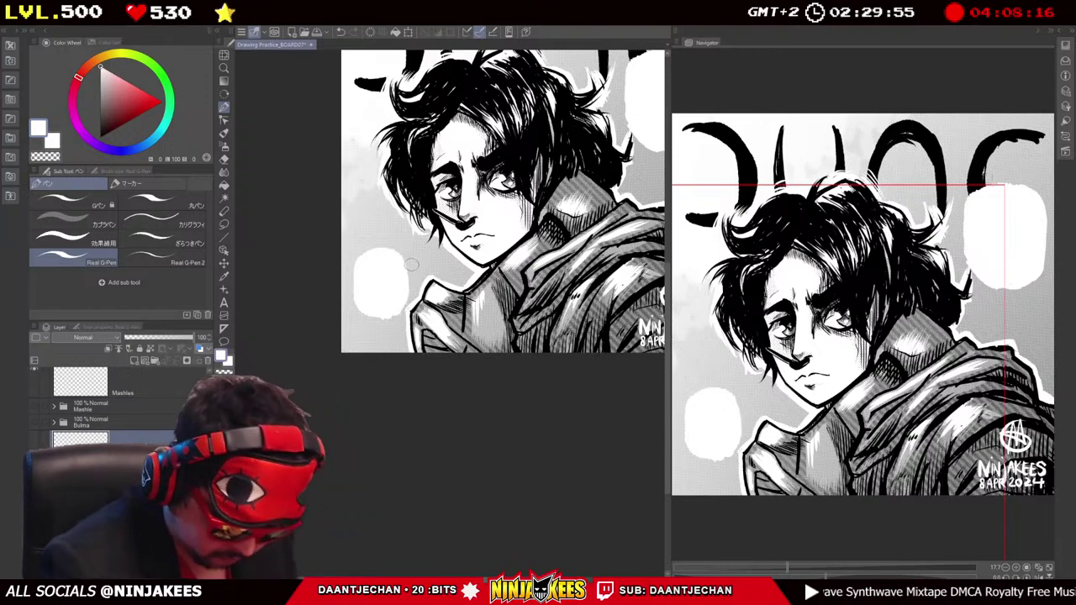
scroll(418, 261, up, 1)
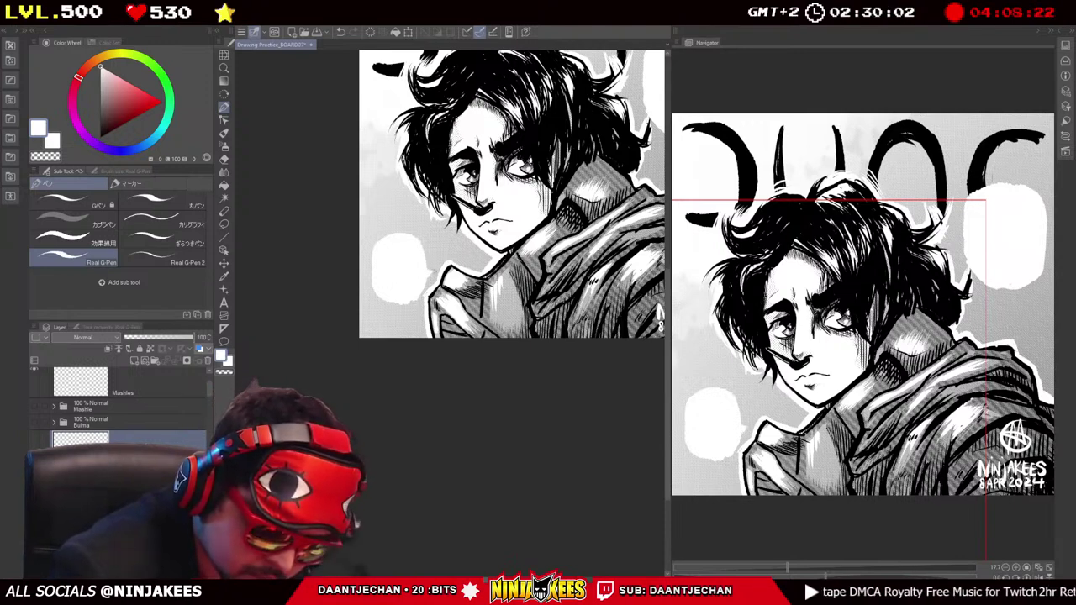
scroll(428, 272, up, 3)
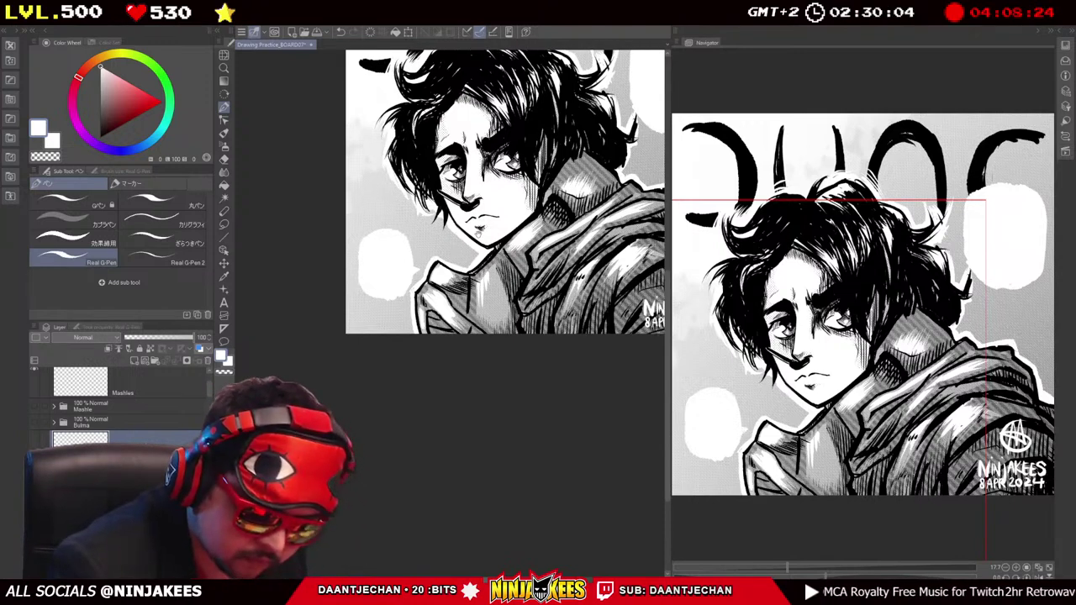
scroll(428, 272, down, 3)
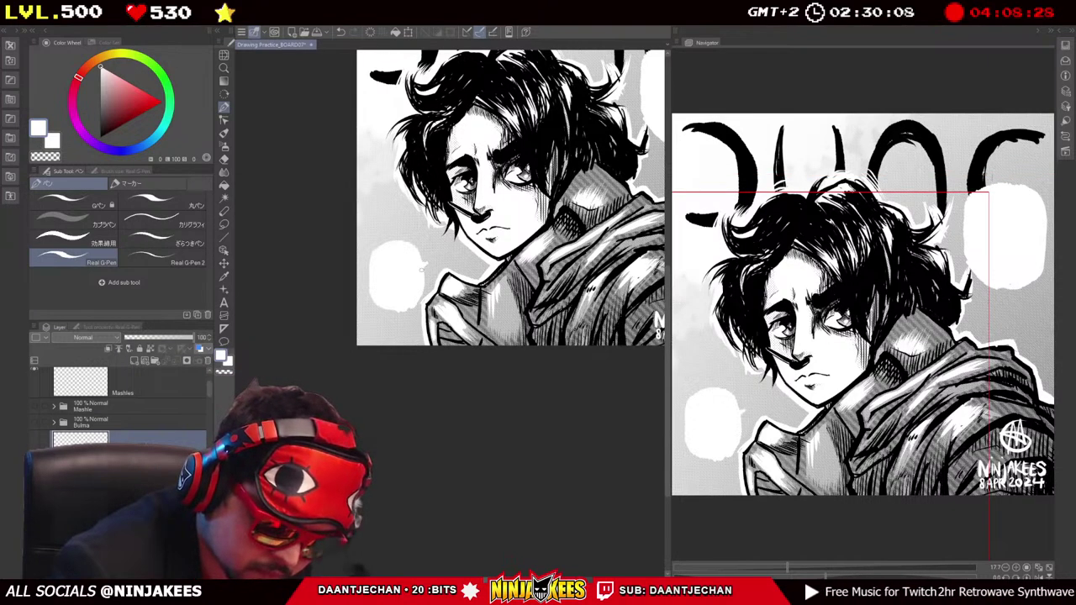
Add a small pointed tail to the upper bubble toward the hair and widen the lower bubble toward the canvas edge.
drag(422, 262, 542, 204)
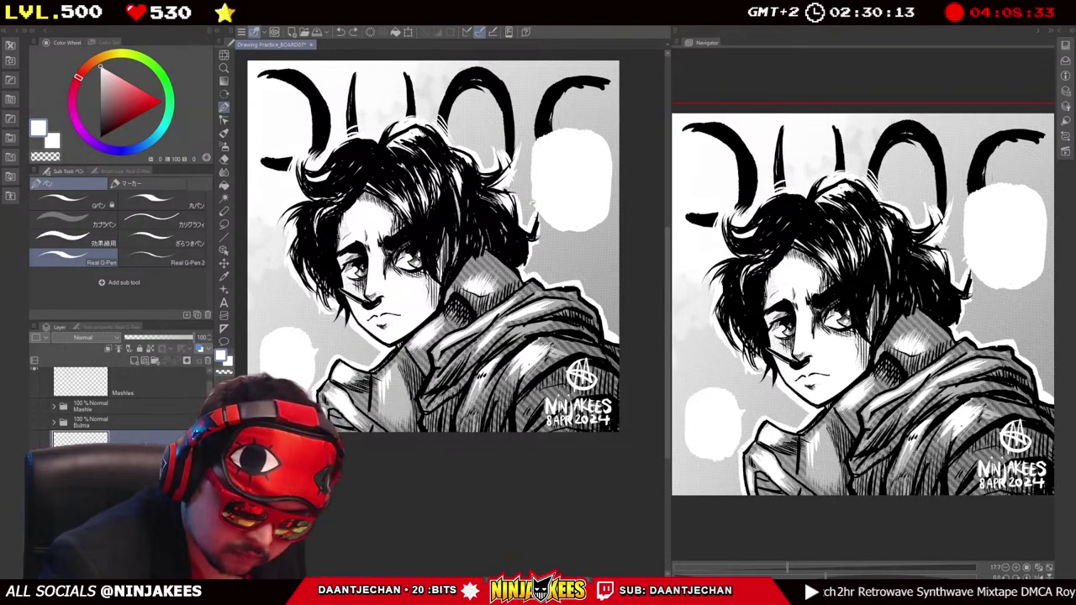
mouse_move(571, 174)
mouse_down()
mouse_move(564, 101)
mouse_move(637, 145)
mouse_up()
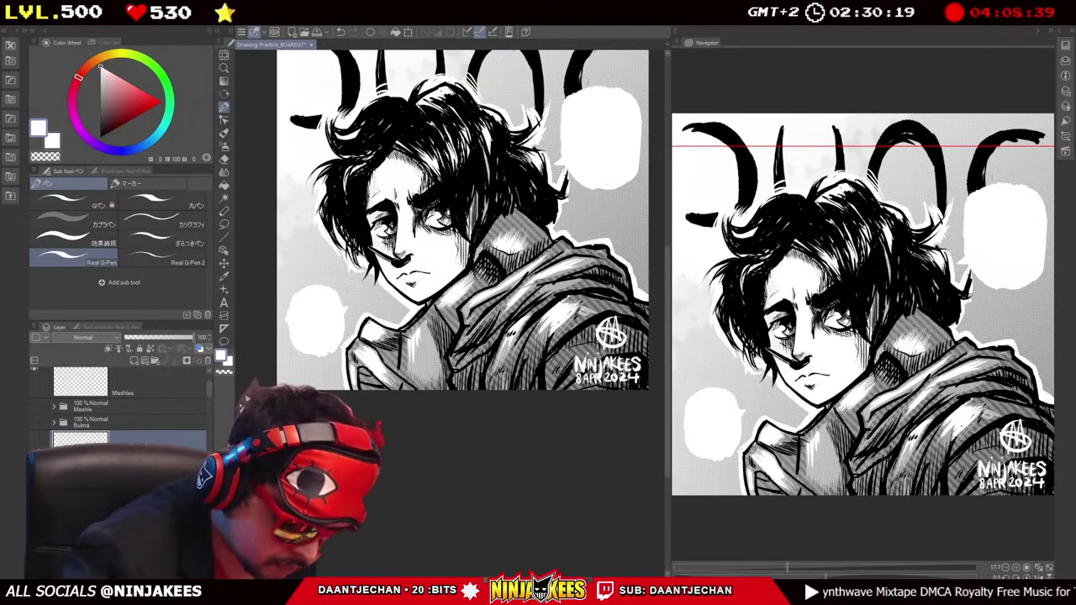
mouse_move(287, 307)
mouse_down()
mouse_move(299, 293)
mouse_move(323, 300)
mouse_move(284, 308)
mouse_move(292, 344)
mouse_up()
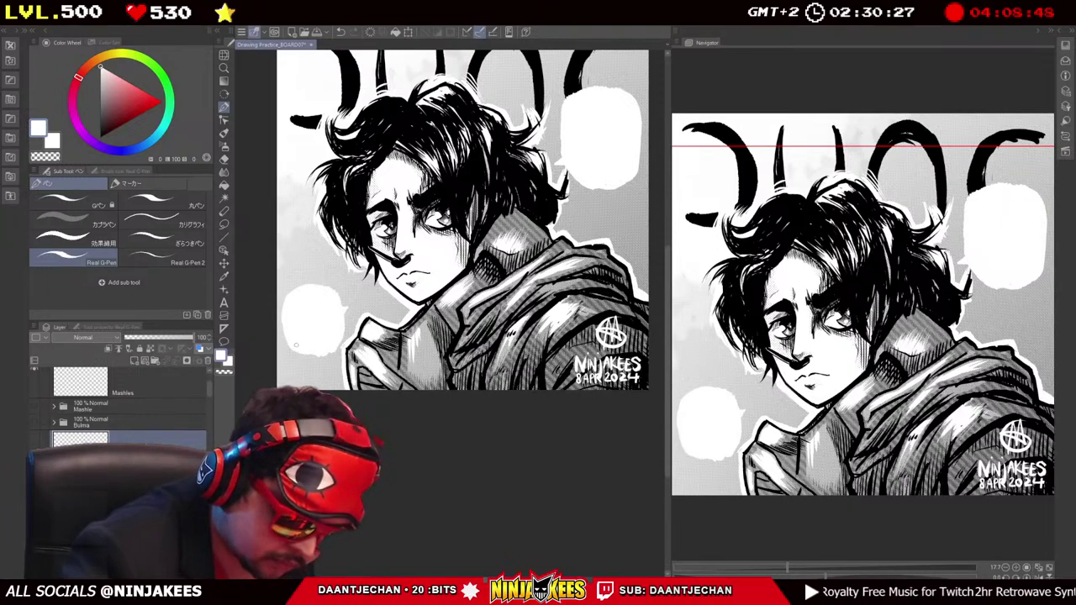
scroll(337, 336, up, 1)
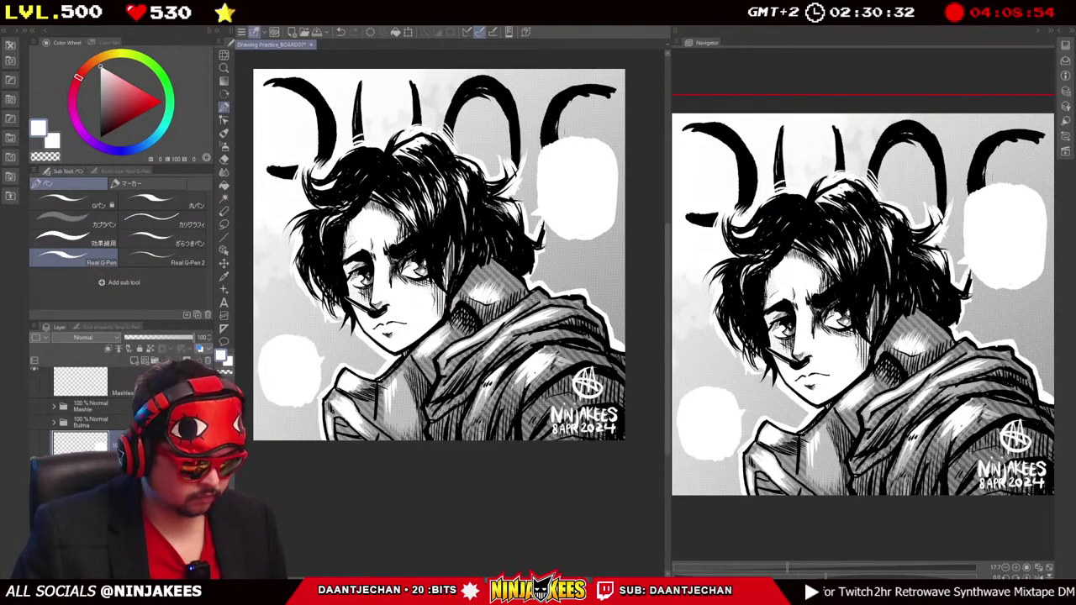
Switch to black with the Real G-Pen and handwrite "MY" in the upper part of the bubble beside the hair.
right_click(271, 193)
click(263, 284)
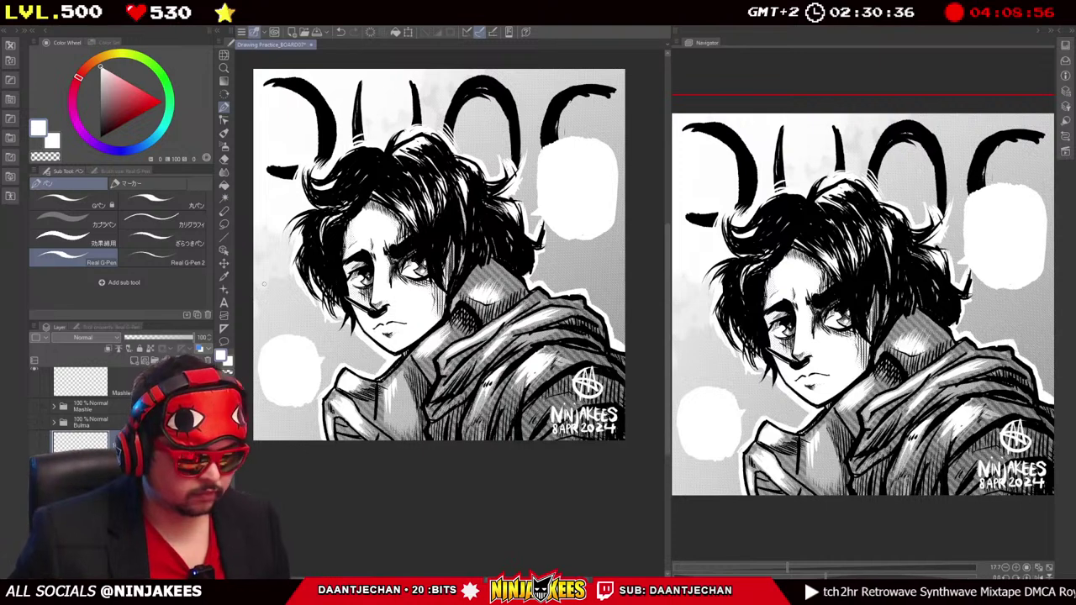
key(x)
key(p)
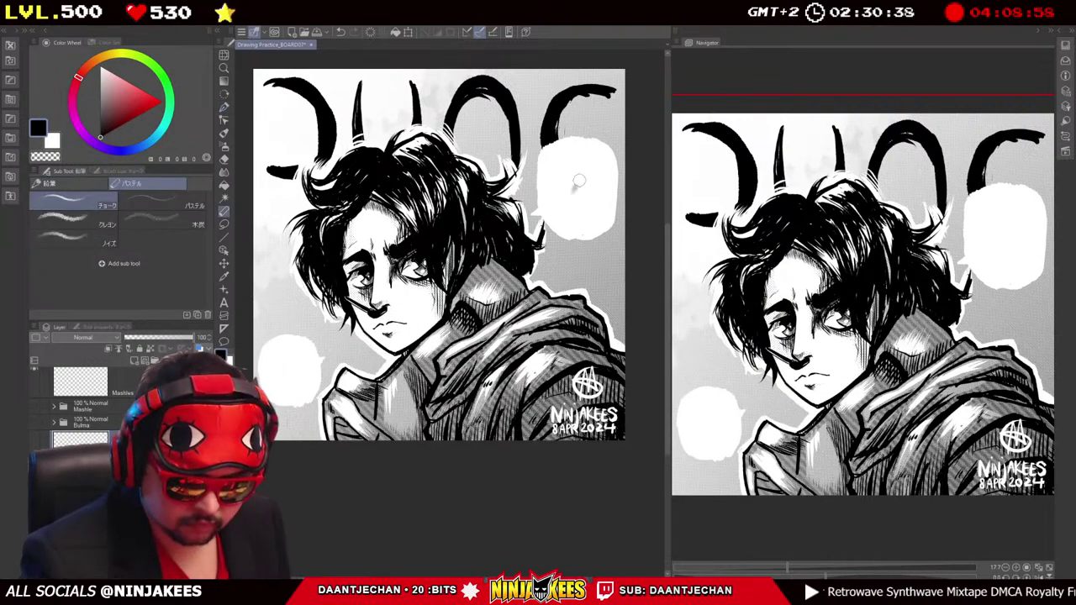
key(p)
drag(576, 178, 553, 165)
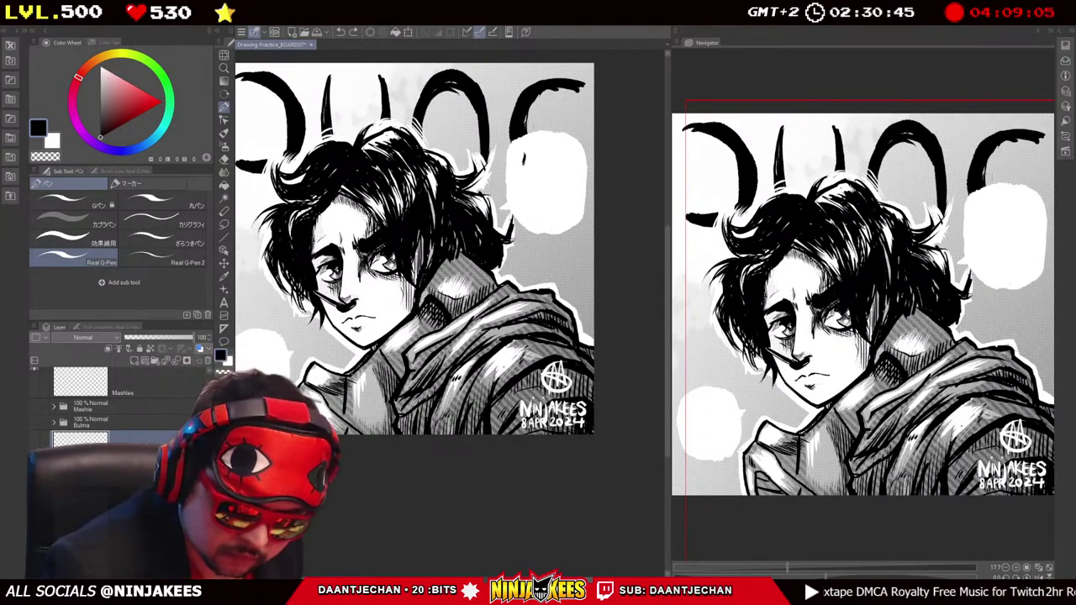
mouse_move(523, 159)
mouse_down()
mouse_move(532, 156)
mouse_move(531, 174)
mouse_move(545, 158)
mouse_move(546, 173)
mouse_move(562, 155)
mouse_up()
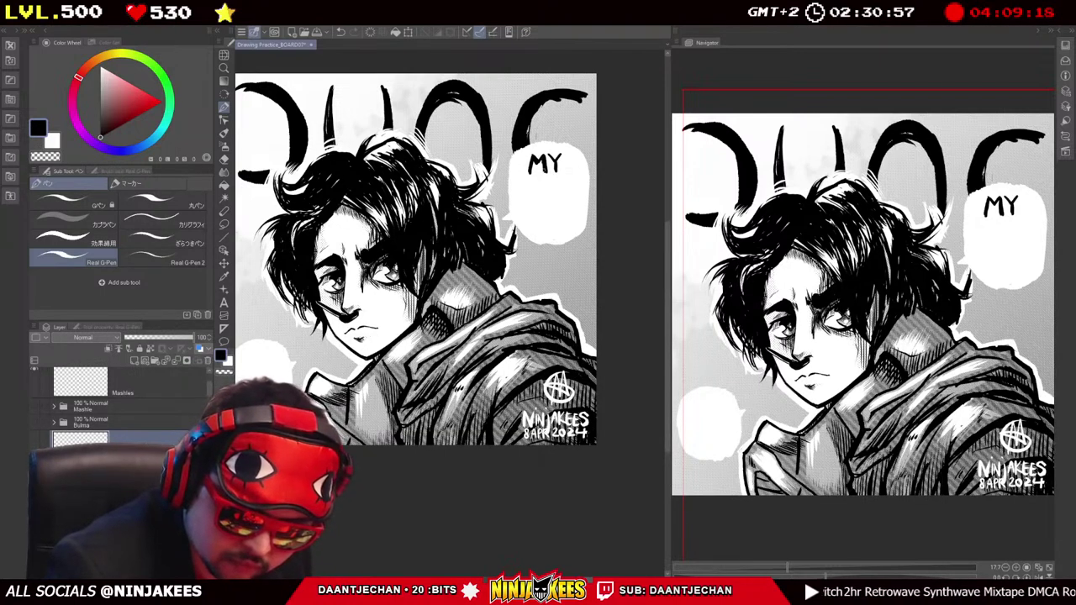
Handwrite "ROADS" beneath "MY" in the upper bubble, undoing and redrawing faulty letter strokes.
scroll(416, 252, down, 1)
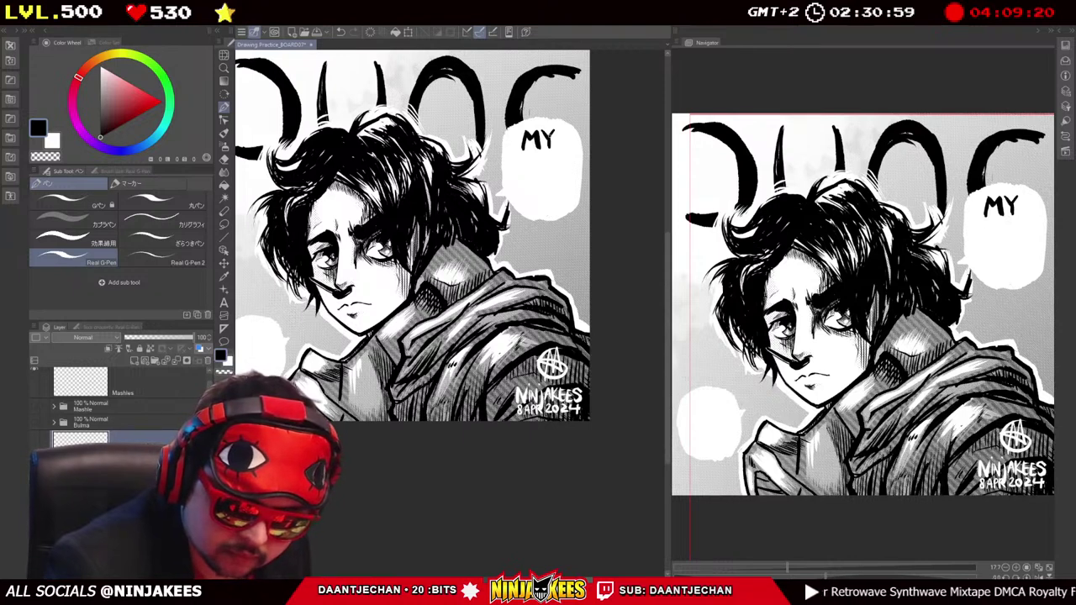
mouse_move(510, 172)
mouse_down()
mouse_move(509, 155)
mouse_move(510, 174)
mouse_move(565, 169)
mouse_move(526, 158)
mouse_move(529, 173)
mouse_up()
key(ctrl+z)
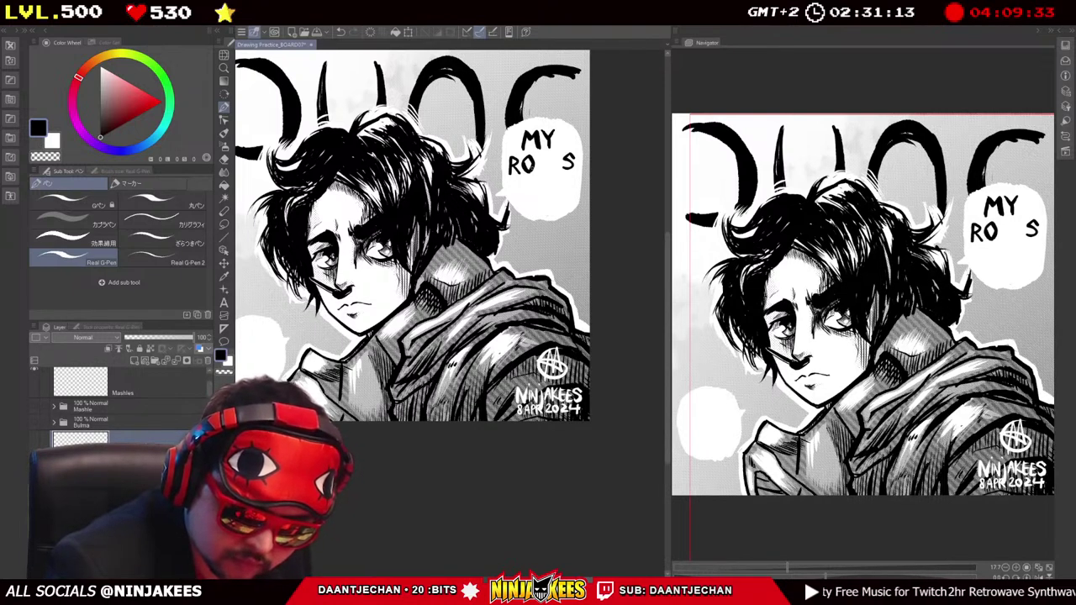
mouse_move(539, 155)
mouse_down()
mouse_move(534, 171)
mouse_move(553, 170)
mouse_up()
key(ctrl+z)
scroll(413, 237, down, 1)
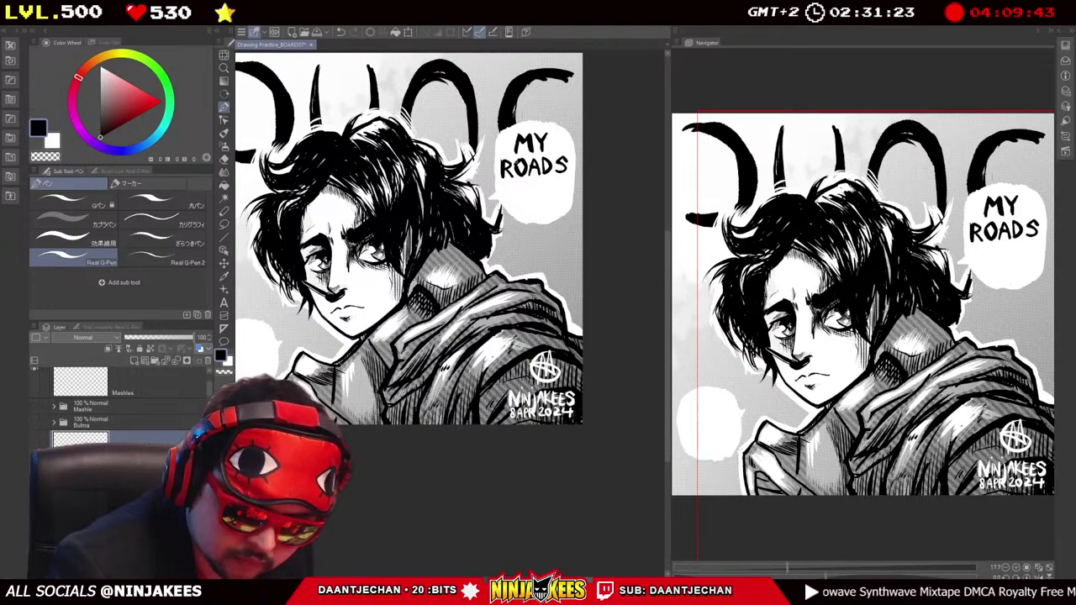
Handwrite "LEAD" in black as the third line of the upper bubble.
scroll(525, 175, down, 2)
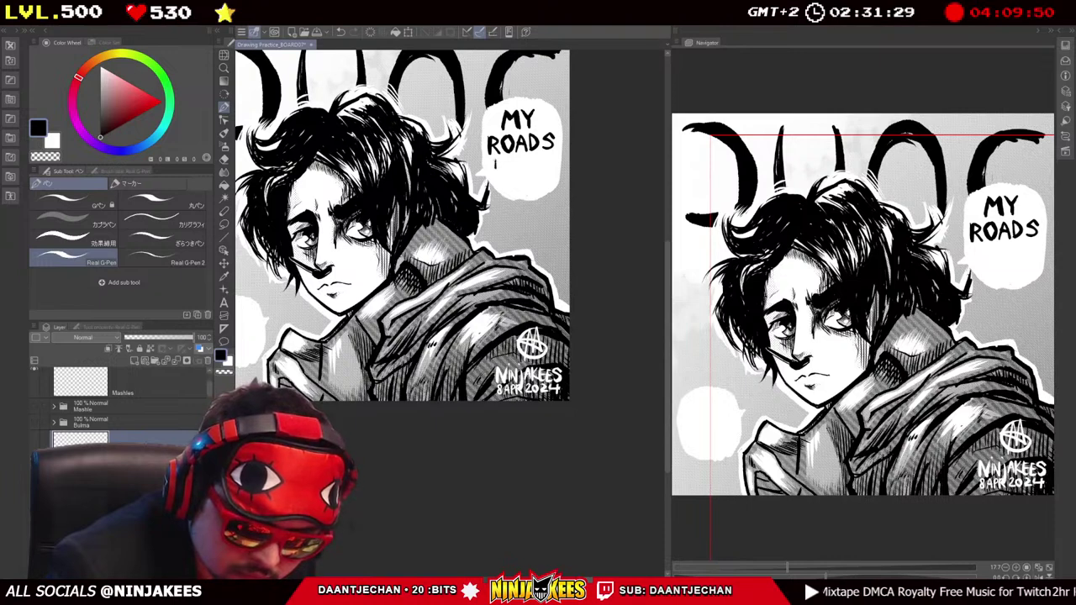
drag(496, 161, 505, 173)
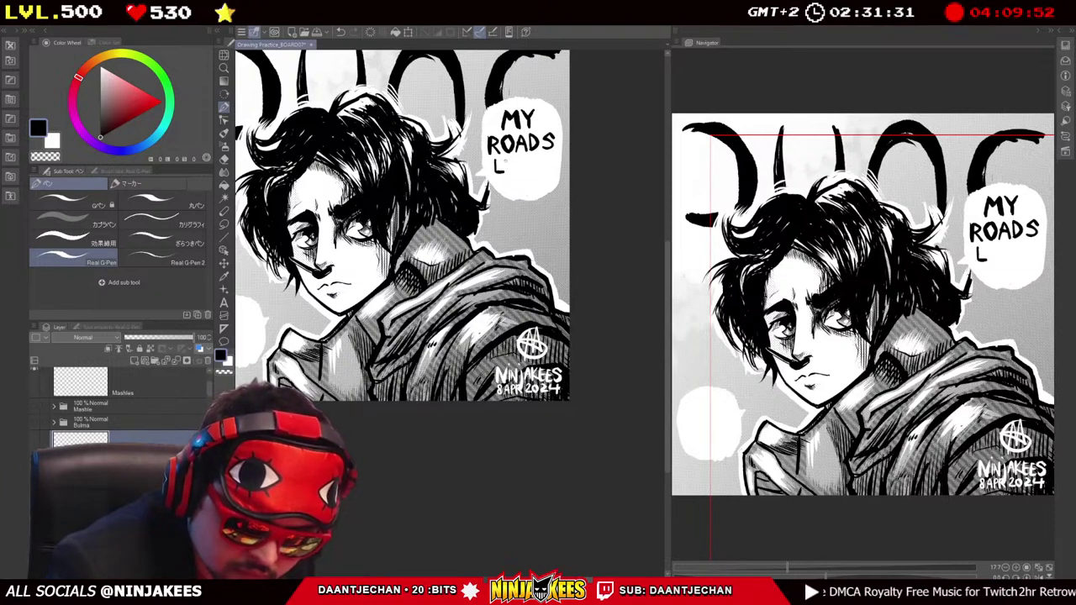
drag(507, 166, 544, 161)
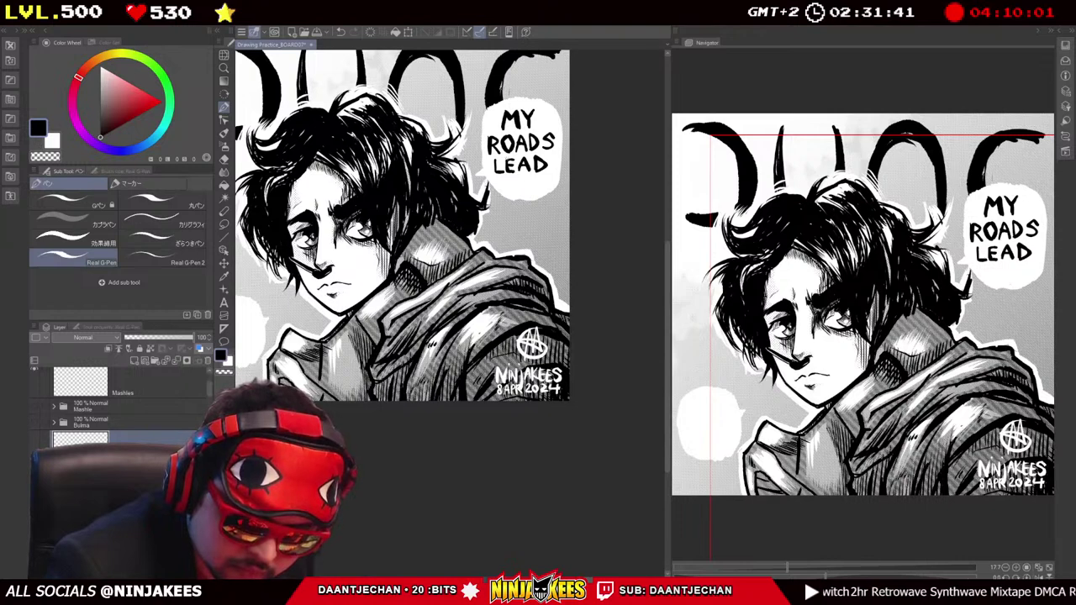
Handwrite "INTO" in smaller letters as the last line of the upper bubble, redoing strokes that miss.
drag(507, 182, 513, 174)
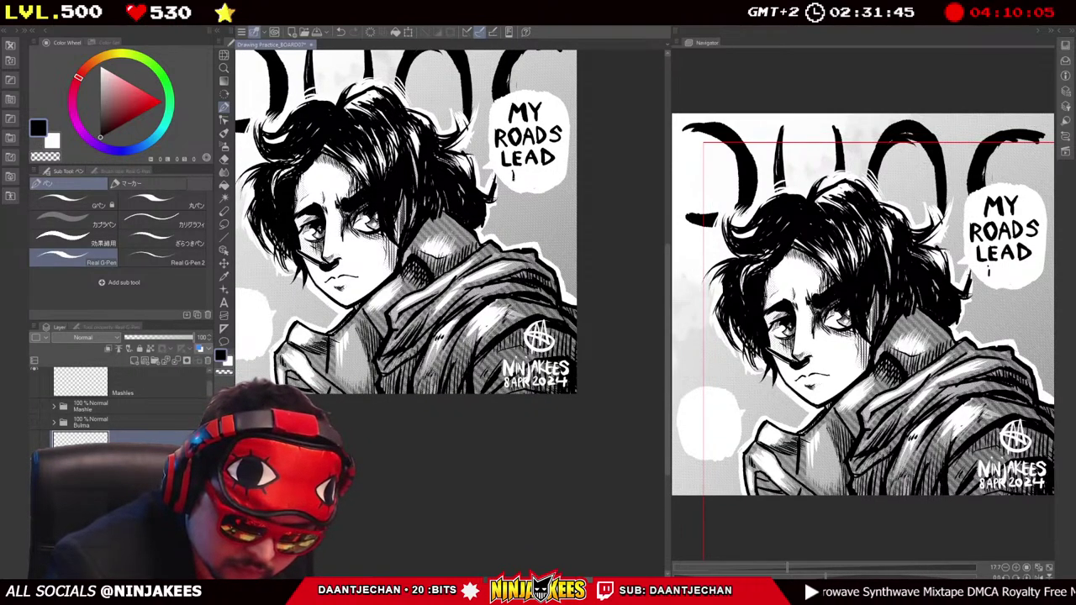
key(ctrl+z)
drag(515, 174, 523, 181)
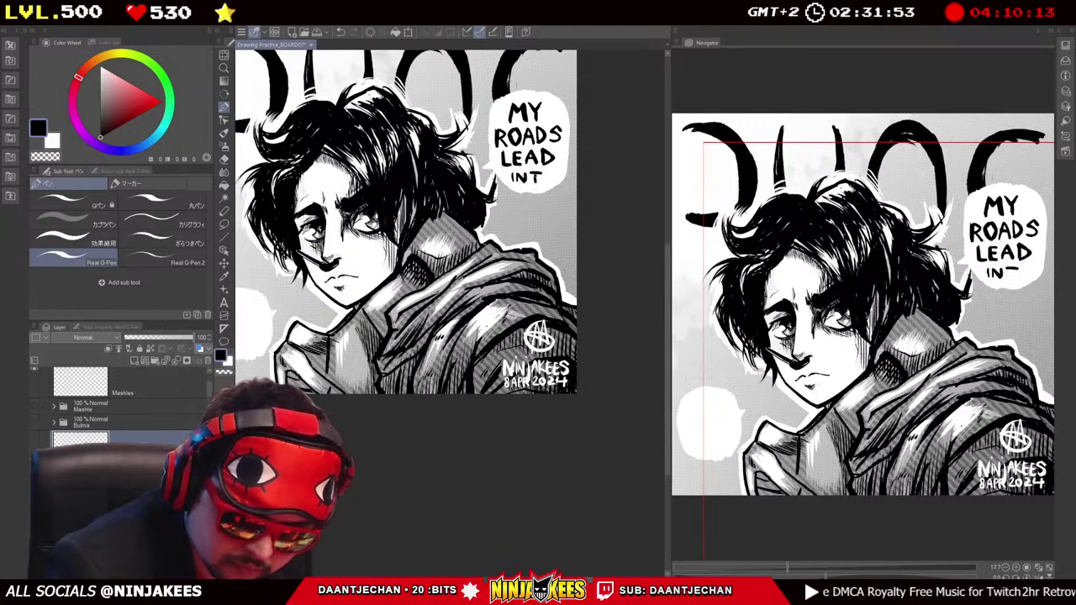
drag(547, 172, 545, 173)
key(ctrl+z)
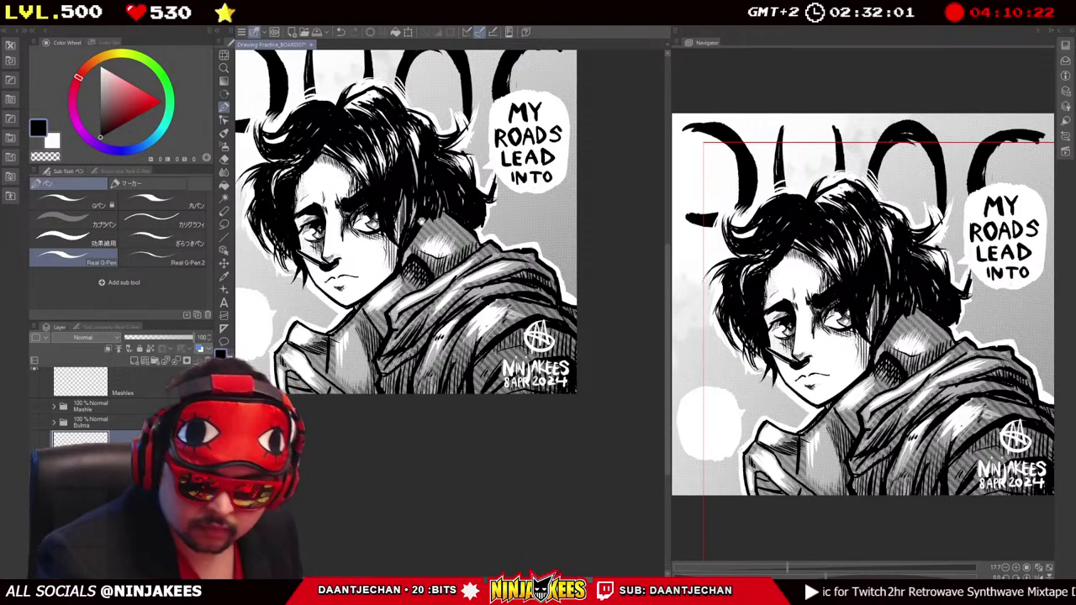
Handwrite "THE" in the lower bubble and try a first version of the word "DESERT" beneath it.
scroll(406, 221, up, 2)
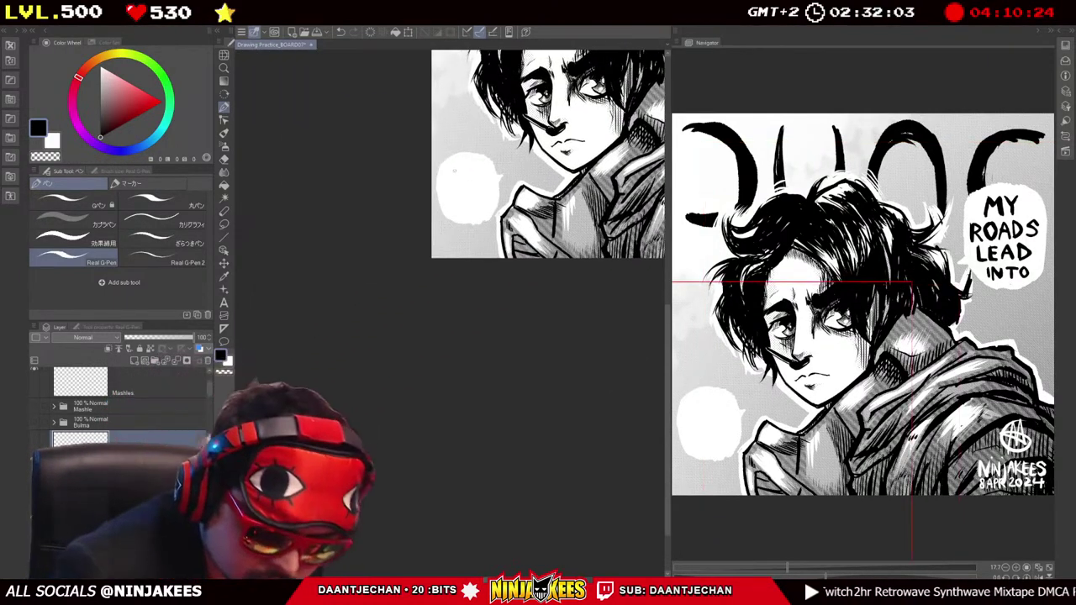
mouse_move(476, 159)
mouse_down()
mouse_move(493, 177)
mouse_move(461, 194)
mouse_move(490, 188)
mouse_up()
mouse_move(488, 186)
mouse_down()
mouse_move(500, 175)
mouse_move(468, 209)
mouse_move(493, 201)
mouse_move(486, 211)
mouse_up()
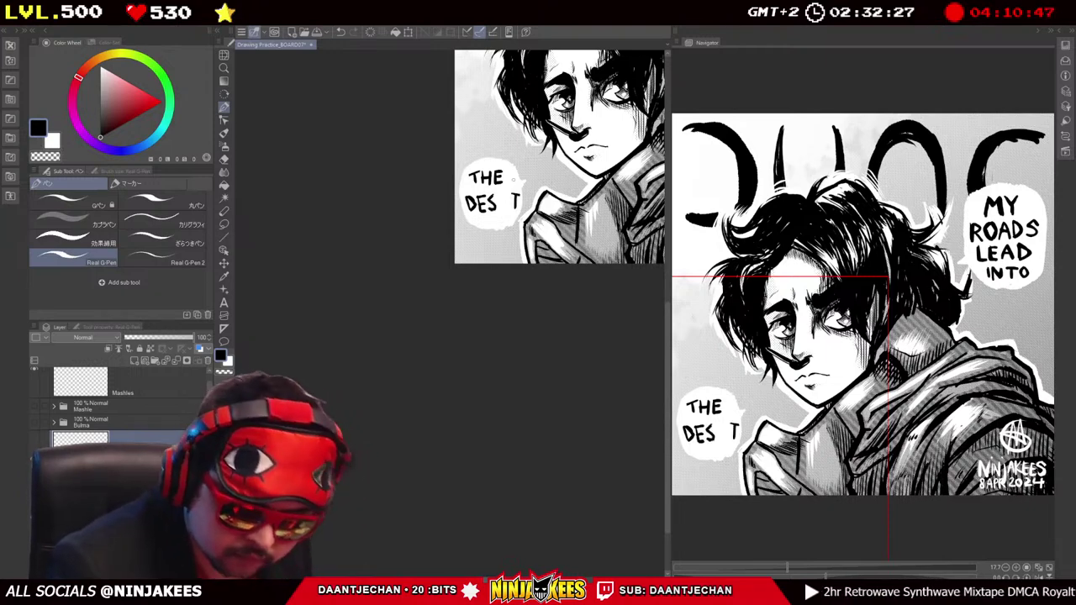
Erase the partly written second word in the lower bubble and rewrite "DESERT" beneath "THE" with the Real G-Pen.
mouse_move(493, 199)
mouse_down()
mouse_move(484, 212)
mouse_move(516, 194)
mouse_move(434, 212)
mouse_move(443, 214)
mouse_up()
key(e)
scroll(550, 172, up, 2)
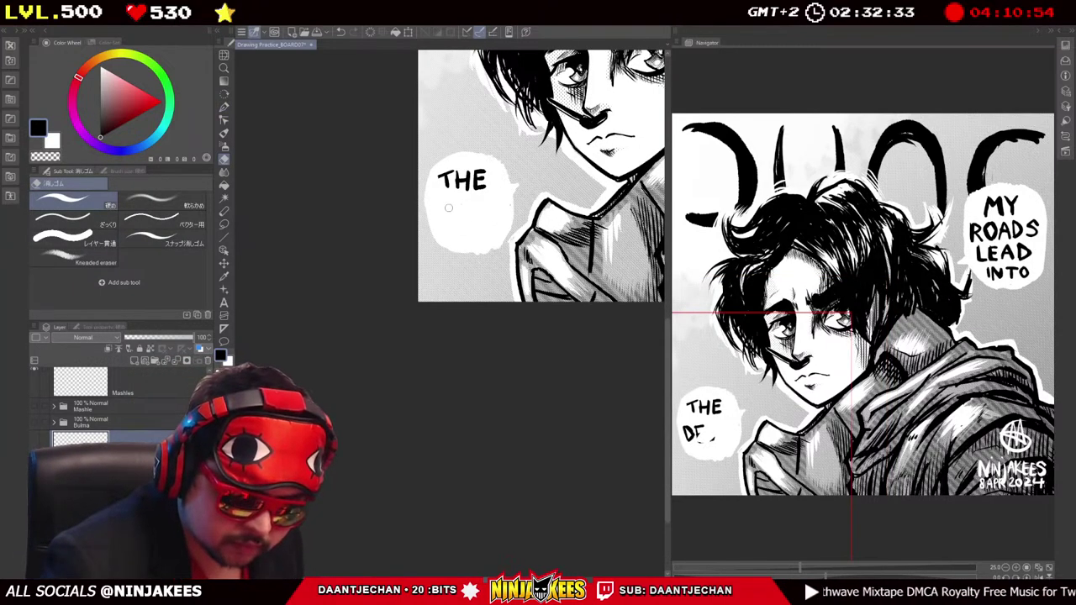
key(p)
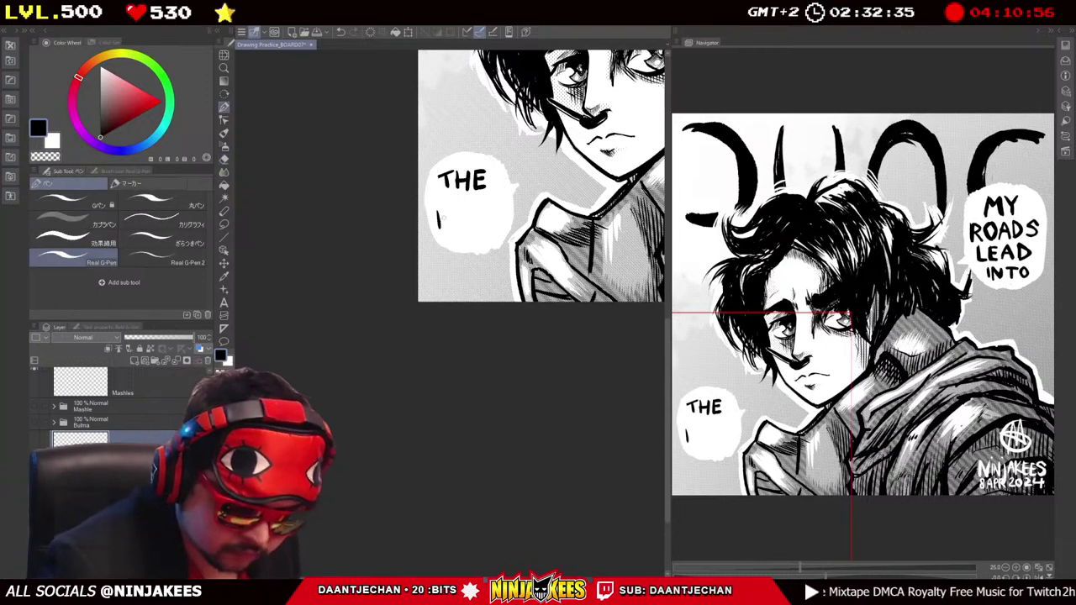
mouse_move(435, 209)
mouse_down()
mouse_move(437, 231)
mouse_move(439, 222)
mouse_up()
key(ctrl+z)
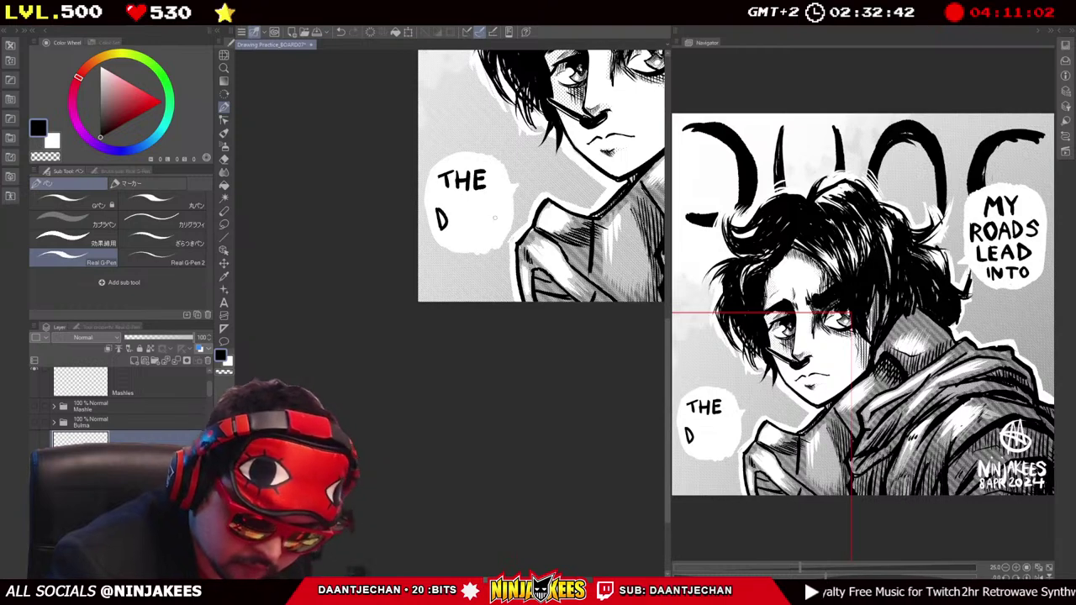
mouse_move(496, 205)
mouse_down()
mouse_move(509, 207)
mouse_move(502, 223)
mouse_move(479, 194)
mouse_move(461, 224)
mouse_move(486, 224)
mouse_move(488, 204)
mouse_move(488, 223)
mouse_move(467, 225)
mouse_move(474, 208)
mouse_up()
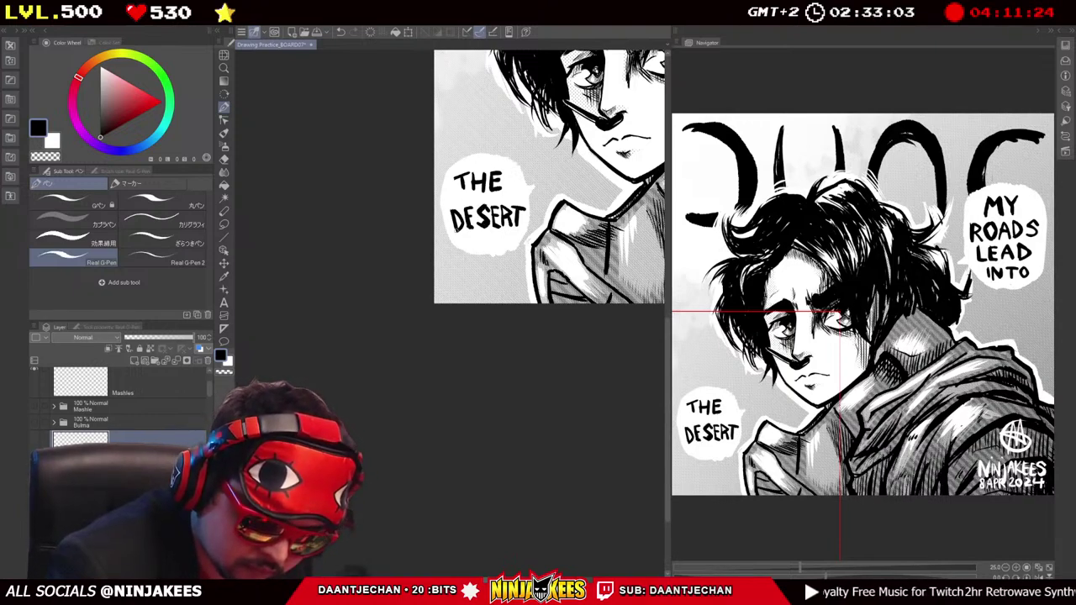
Lasso the word "DESERT" in the lower bubble, scale it down slightly with Transform and deselect it.
drag(547, 177, 525, 205)
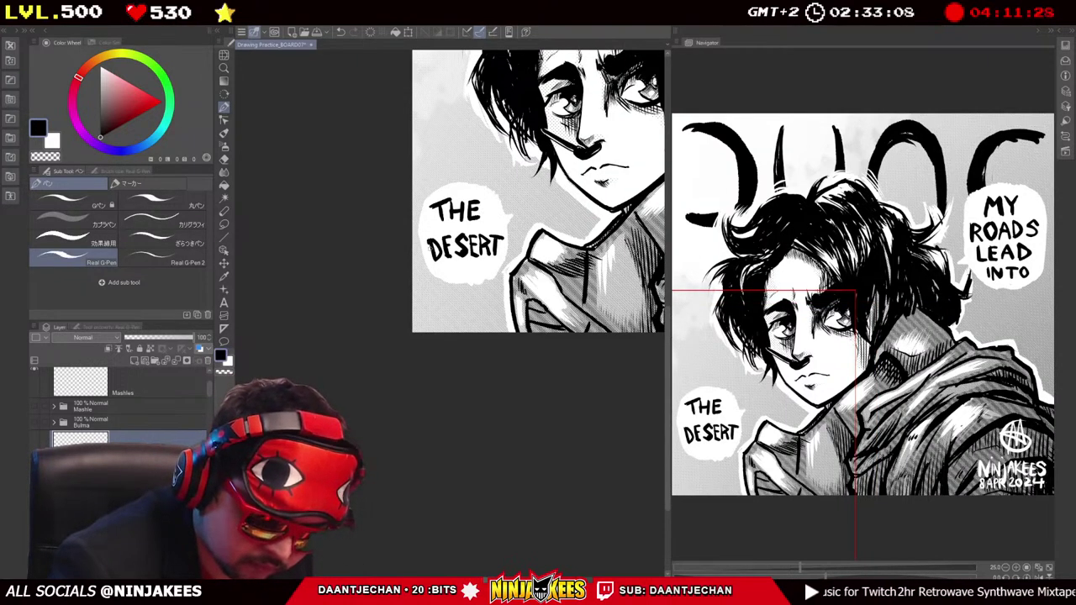
drag(434, 259, 402, 257)
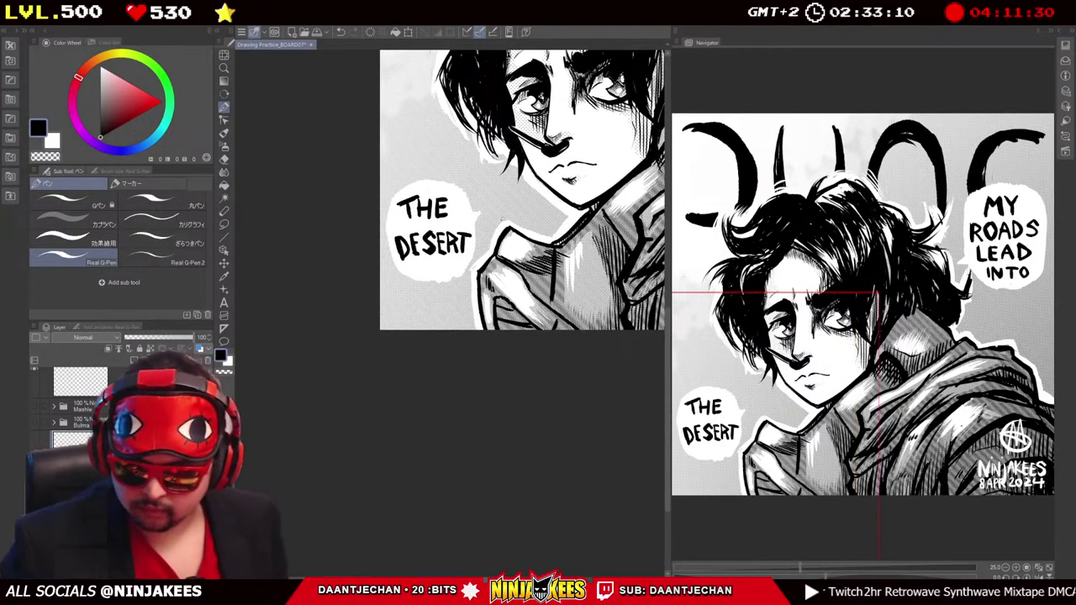
drag(486, 215, 513, 184)
scroll(501, 207, up, 2)
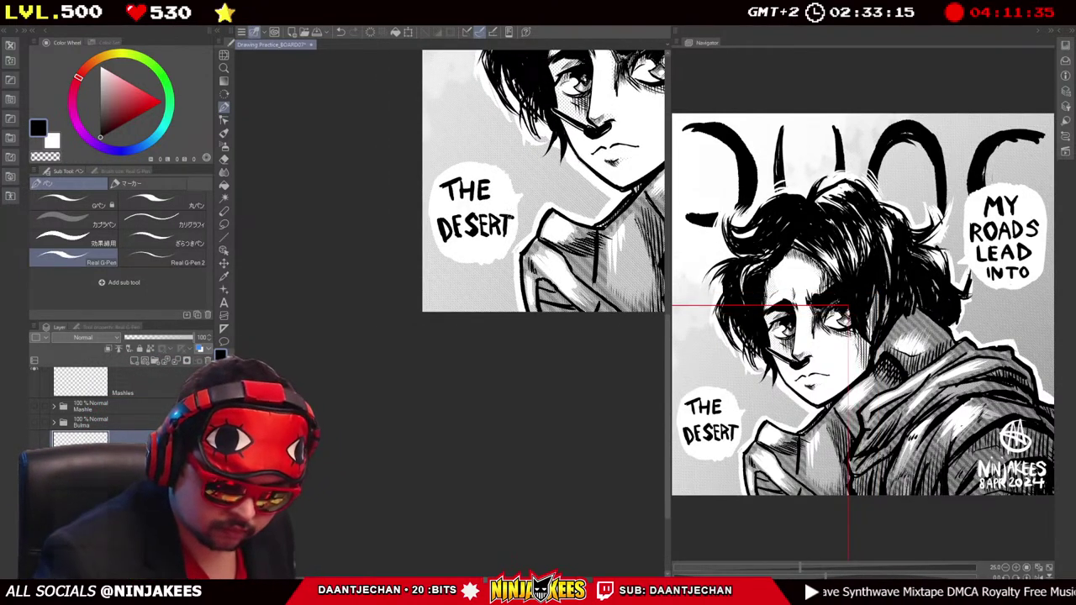
key(m)
mouse_move(495, 232)
mouse_down()
mouse_move(521, 193)
mouse_move(454, 163)
mouse_move(433, 260)
mouse_move(526, 252)
mouse_up()
key(ctrl+t)
mouse_move(538, 210)
mouse_down()
mouse_move(526, 202)
mouse_move(536, 210)
mouse_move(511, 242)
mouse_up()
key(Return)
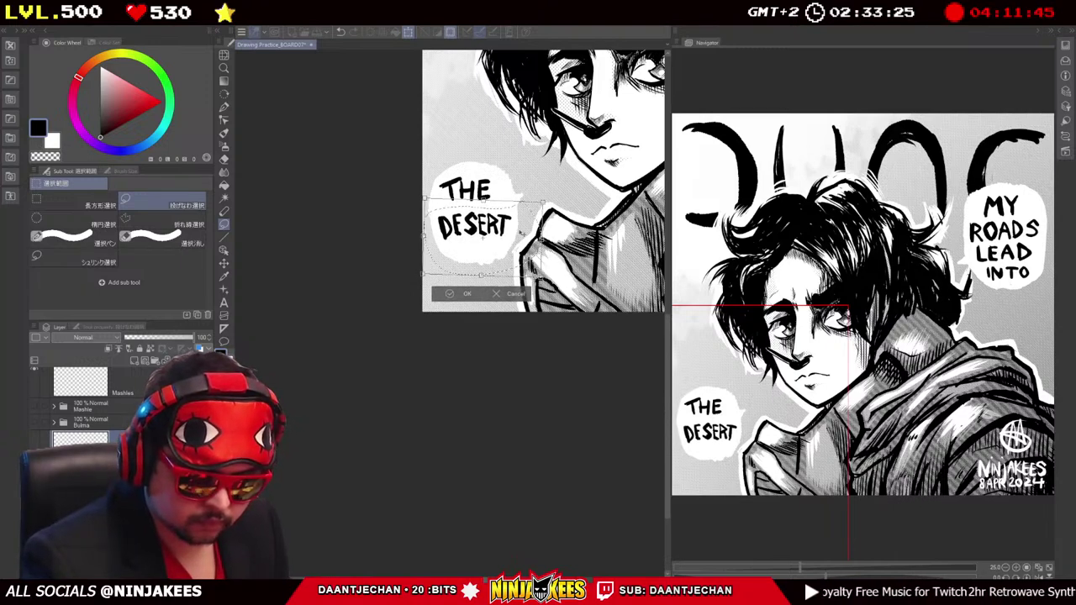
key(ctrl+d)
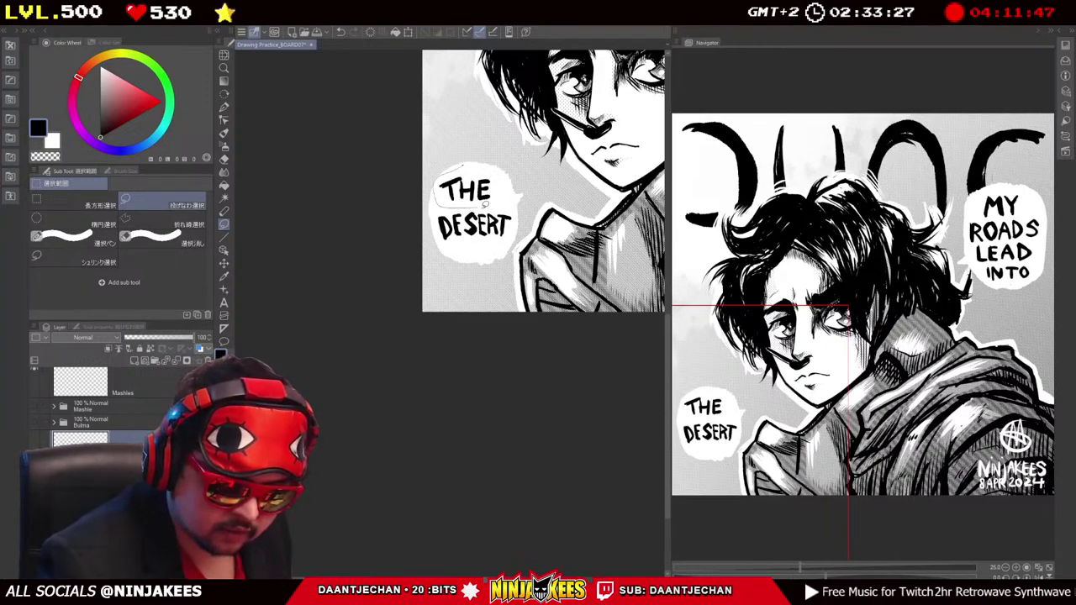
Lasso the word "THE" and move it closer to "DESERT", centred above it in the bubble.
key(ctrl+shift+d)
key(ctrl+t)
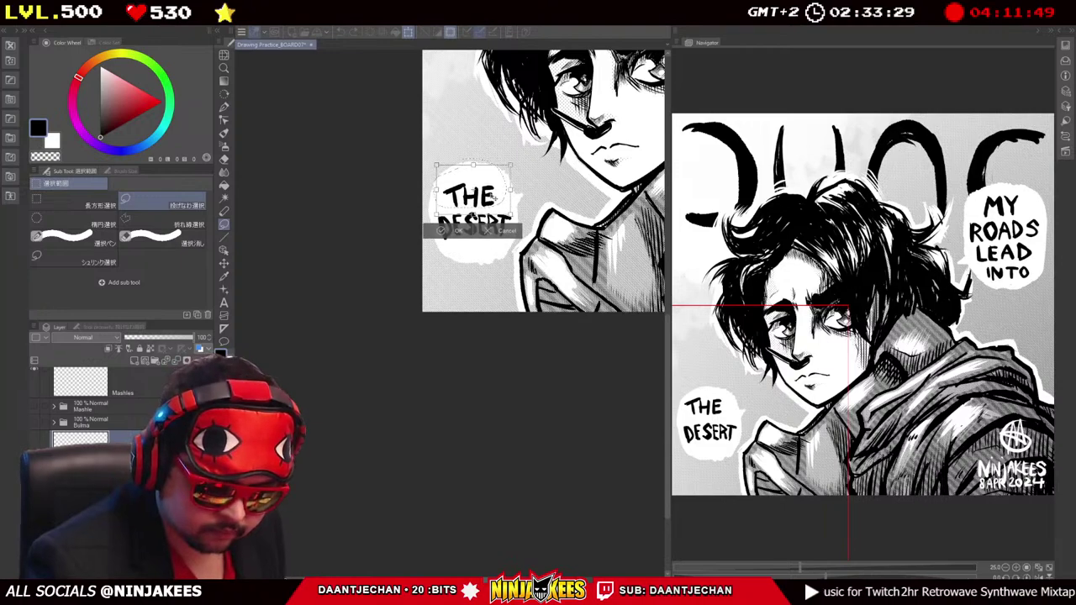
key(Return)
Lasso the lettering in the upper bubble, then scale it down slightly and centre it within the white shape.
mouse_move(590, 187)
mouse_down()
mouse_move(502, 184)
mouse_move(369, 226)
mouse_move(149, 412)
mouse_move(209, 409)
mouse_up()
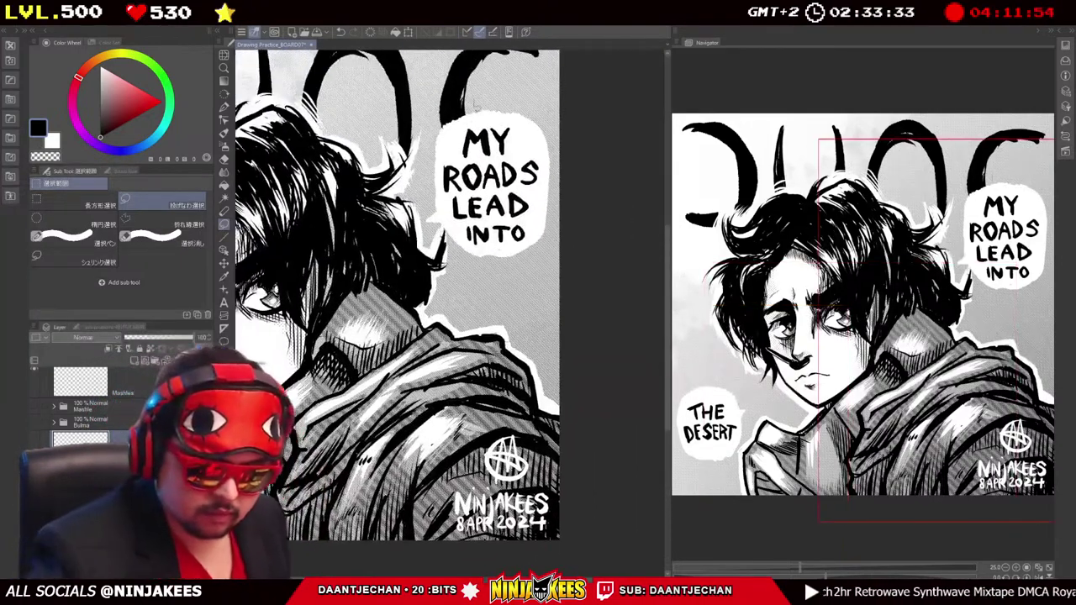
drag(547, 267, 557, 108)
key(ctrl+t)
drag(530, 189, 786, 47)
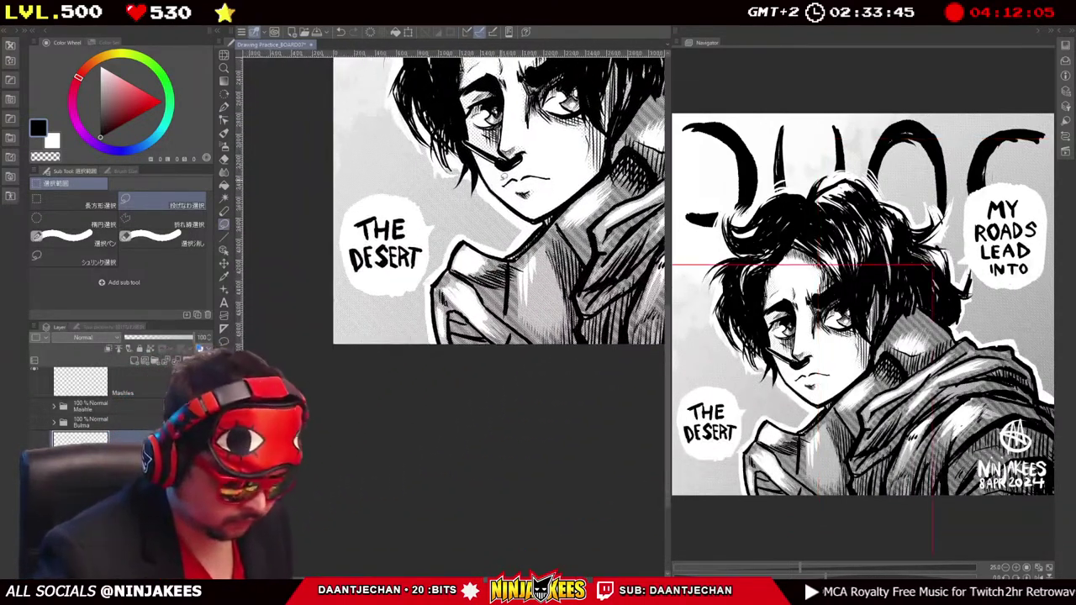
Add a new raster layer and outline the lower speech bubble and its tail in black with the Real G-Pen.
right_click(145, 438)
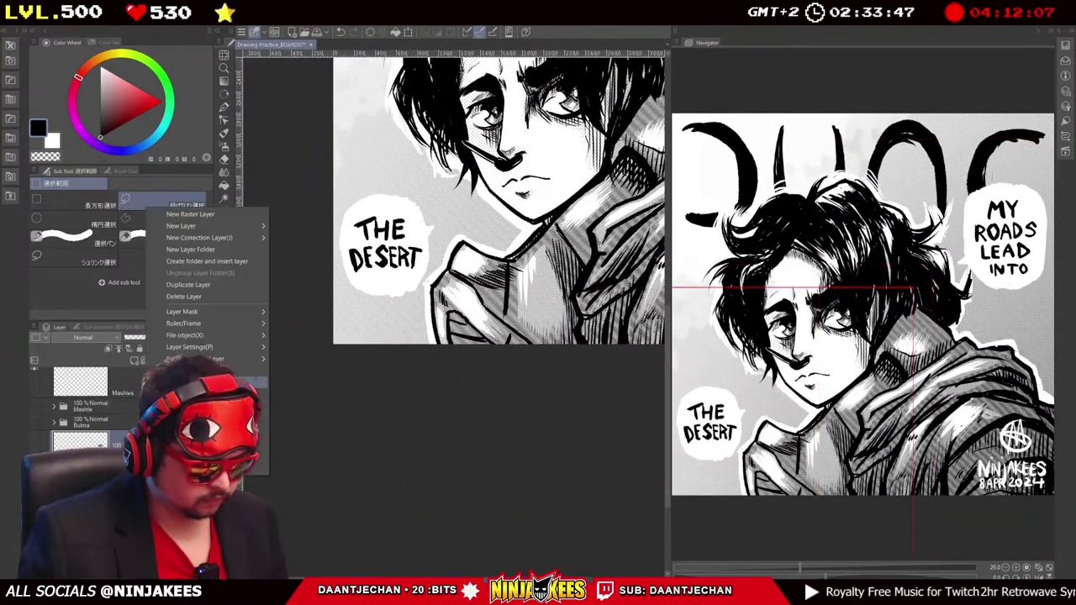
click(211, 214)
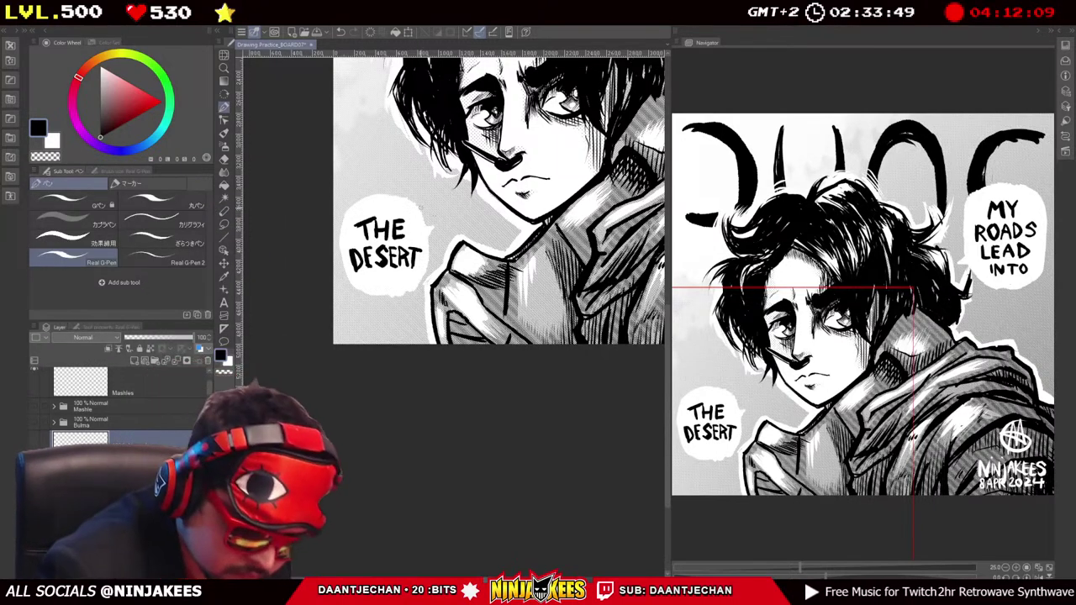
mouse_move(414, 202)
mouse_down()
mouse_move(425, 225)
mouse_move(440, 227)
mouse_up()
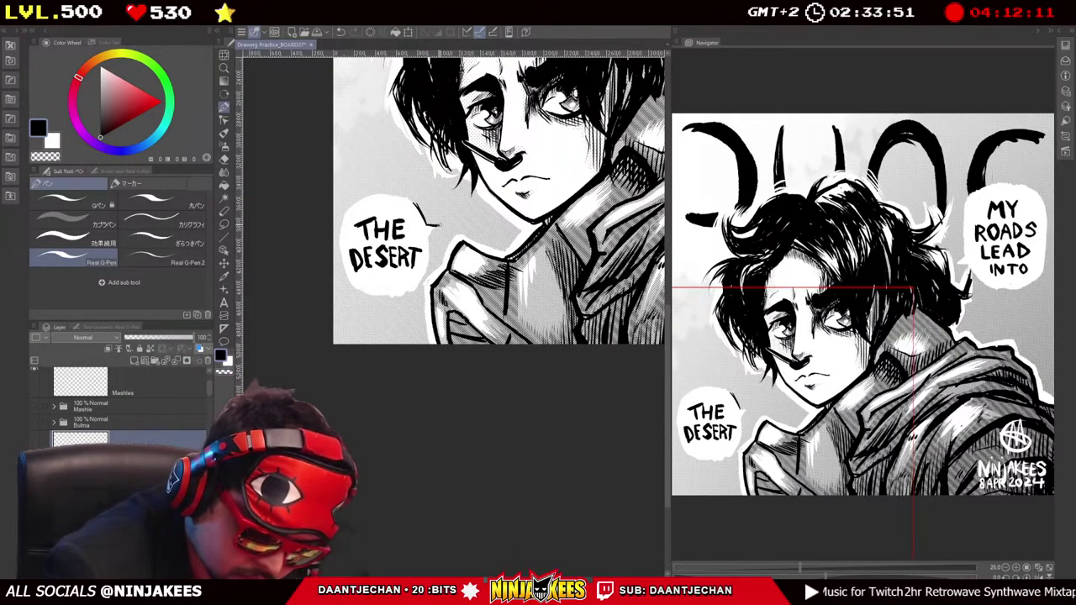
key(ctrl+plus)
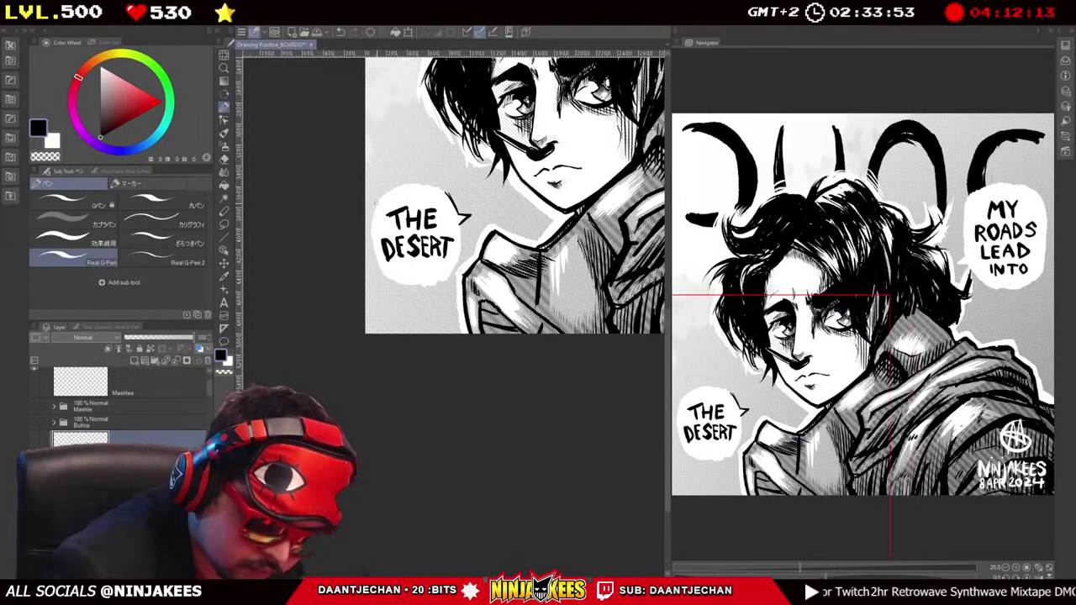
drag(375, 237, 382, 279)
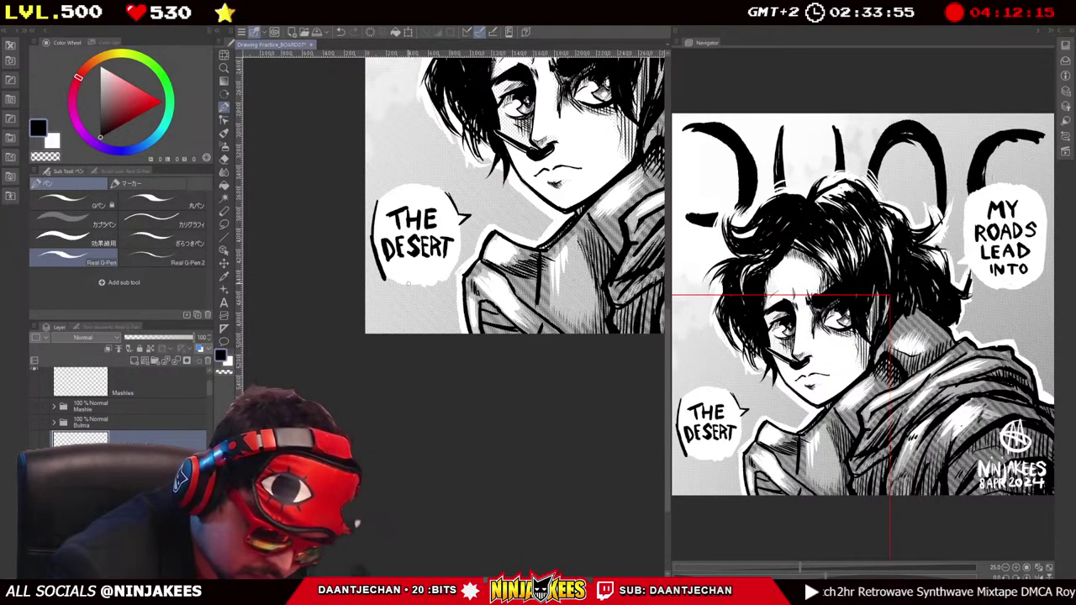
key(ctrl+z)
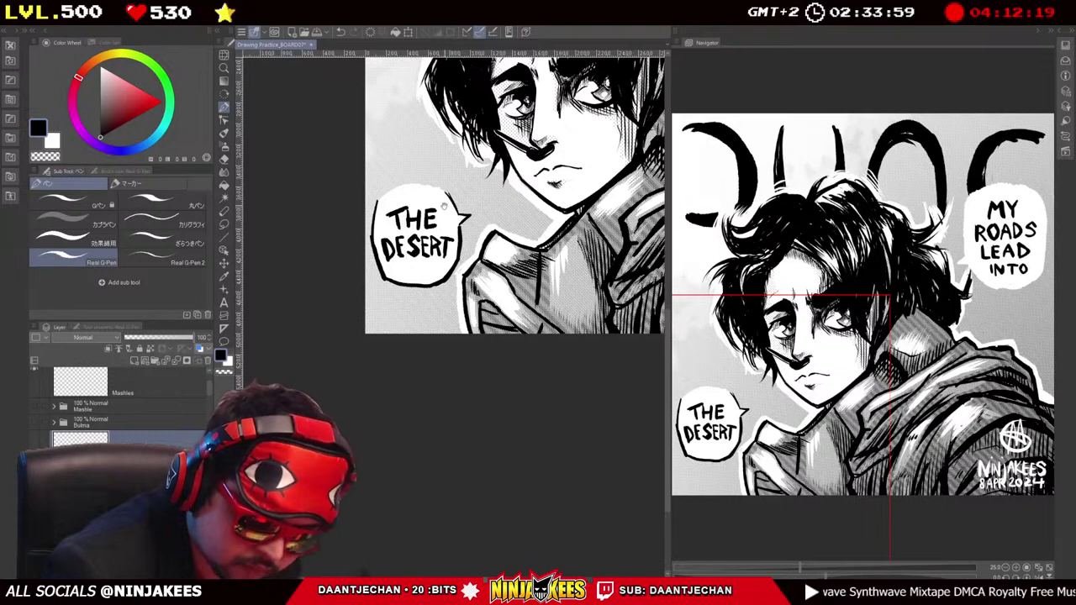
drag(446, 205, 480, 220)
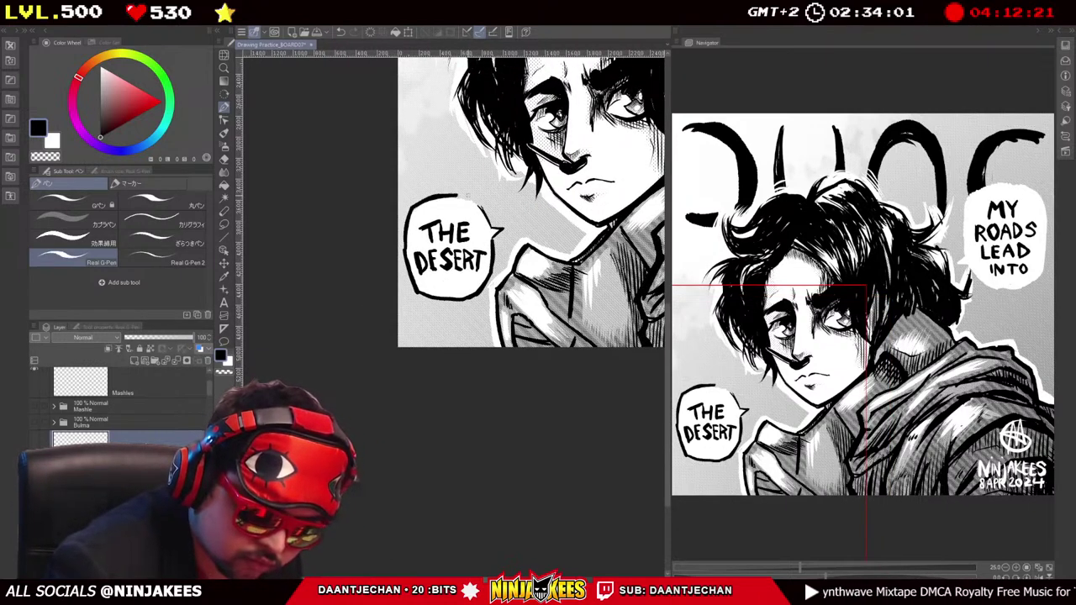
drag(463, 196, 493, 192)
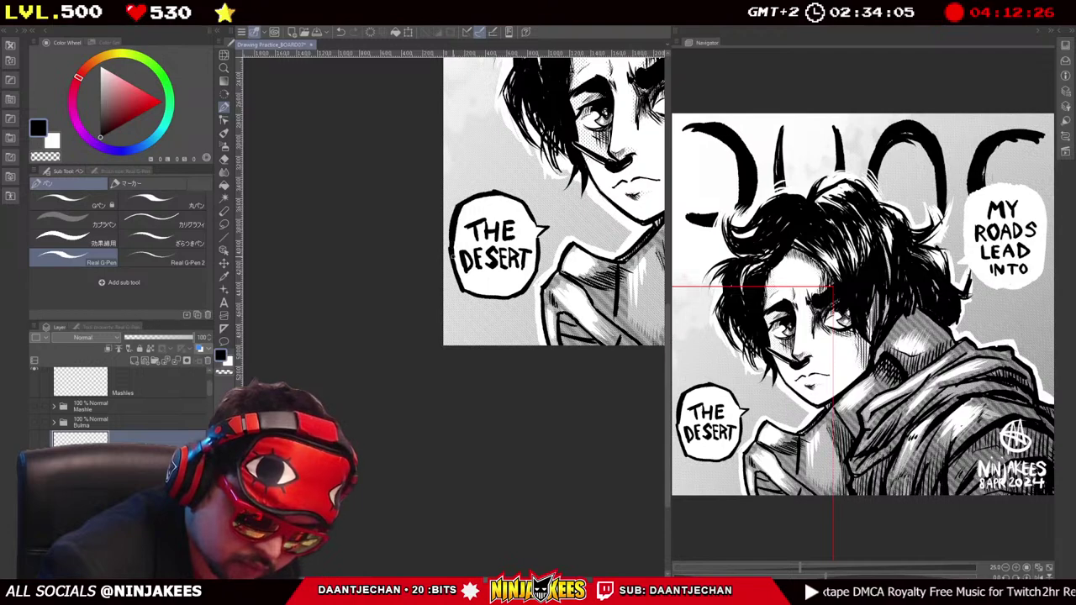
Outline the upper speech bubble in black with the Real G-Pen, starting at its pointed tail and closing the line around the white shape.
scroll(492, 199, up, 2)
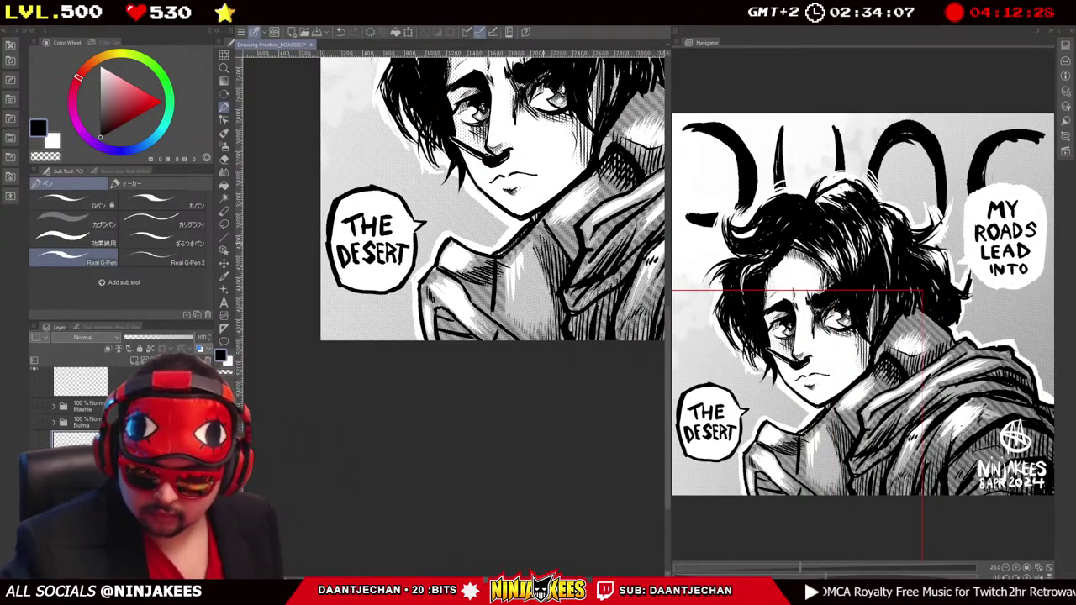
mouse_move(555, 126)
mouse_down()
mouse_move(416, 248)
mouse_move(416, 298)
mouse_move(357, 337)
mouse_up()
mouse_move(509, 142)
mouse_down()
mouse_move(494, 158)
mouse_move(490, 232)
mouse_up()
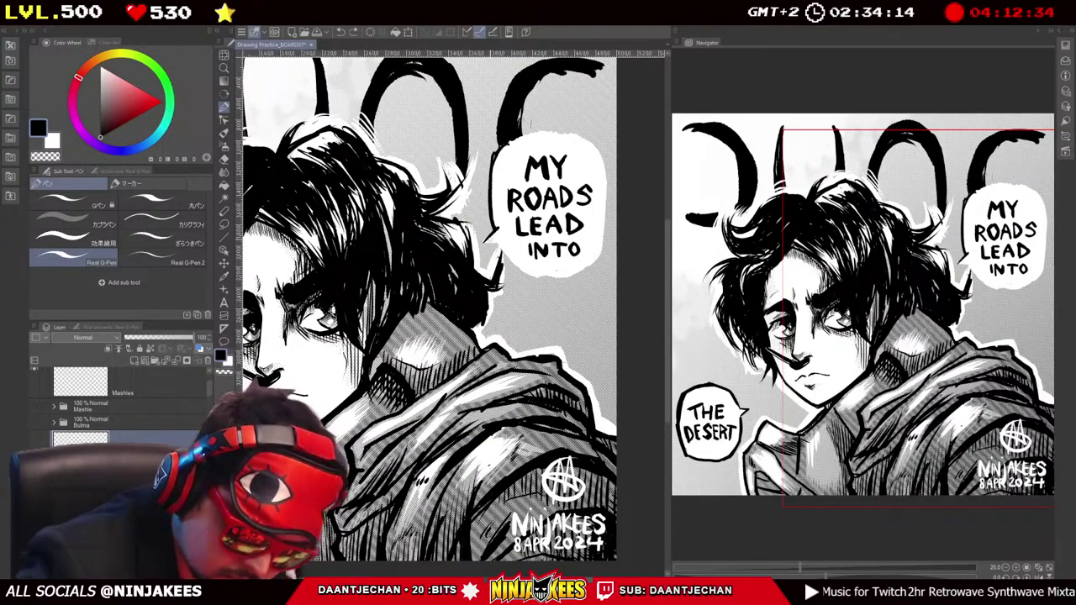
drag(503, 239, 481, 245)
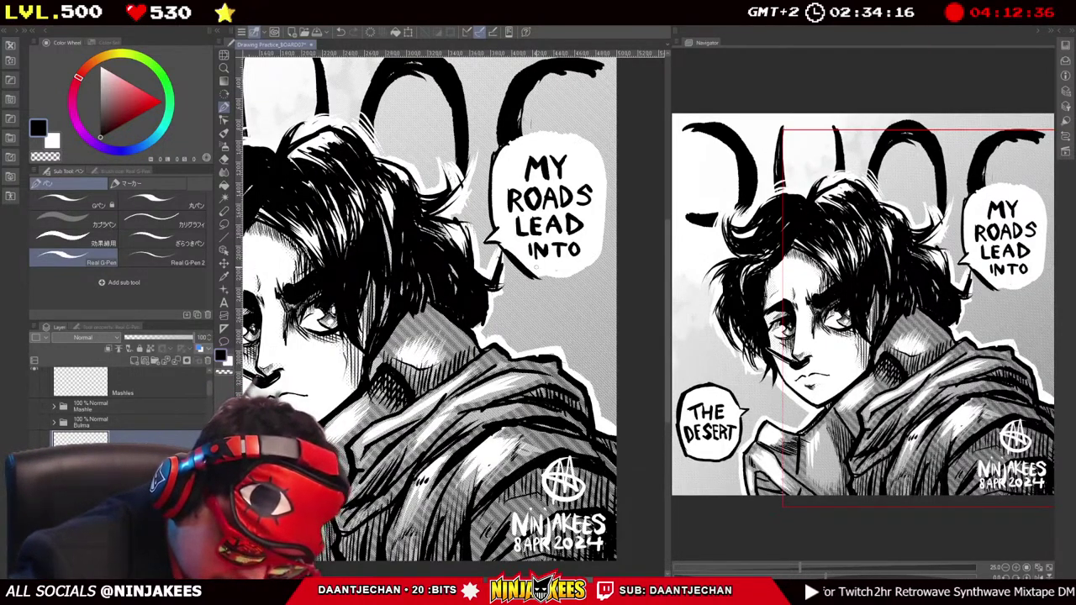
drag(471, 294, 421, 293)
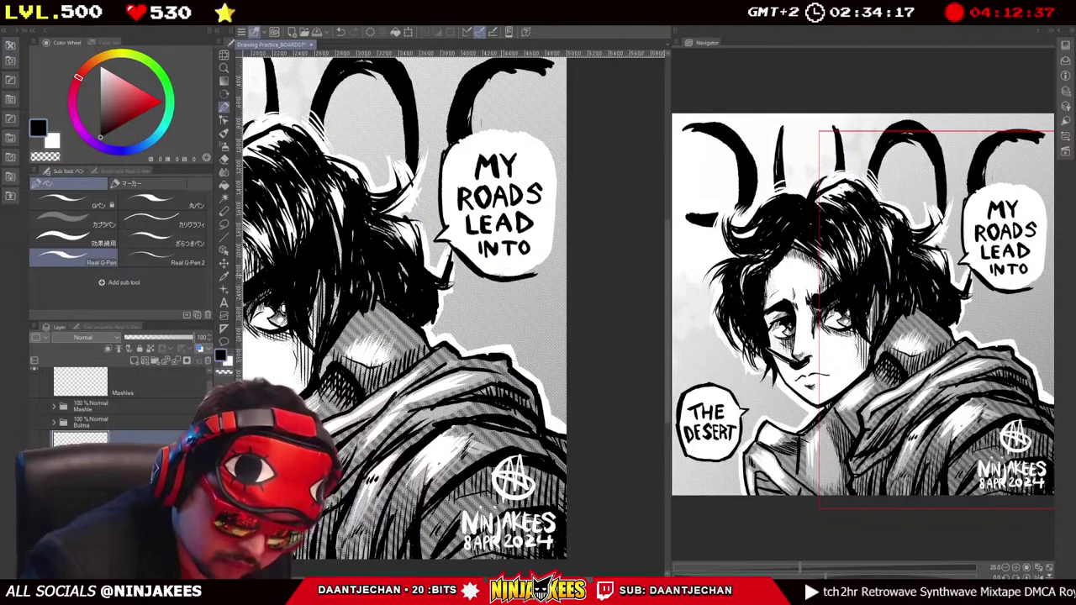
mouse_move(551, 249)
mouse_down()
mouse_move(520, 277)
mouse_move(555, 193)
mouse_up()
scroll(543, 193, up, 2)
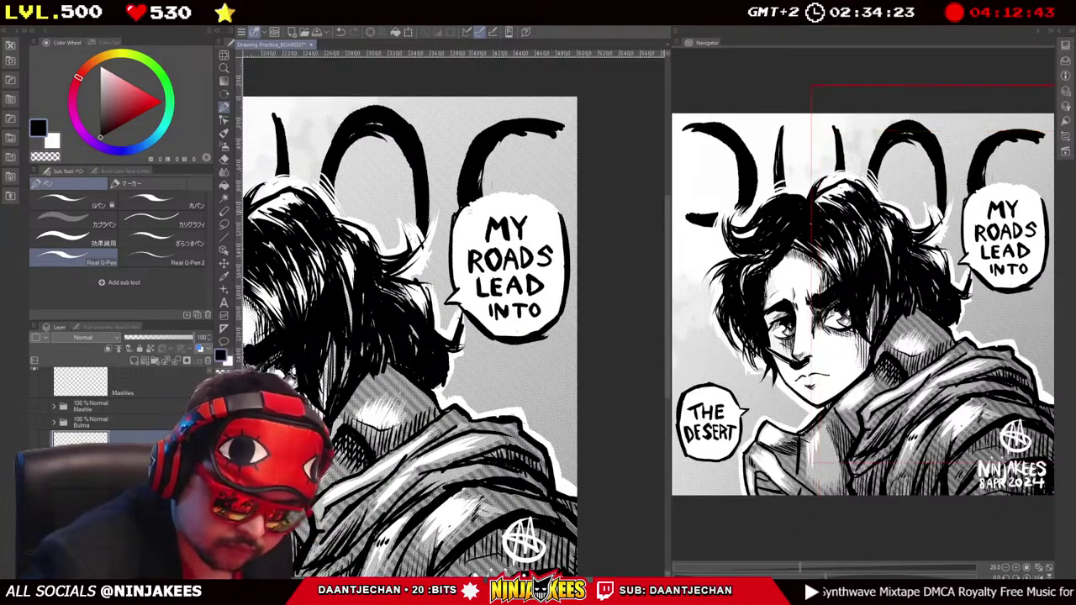
drag(544, 217, 470, 197)
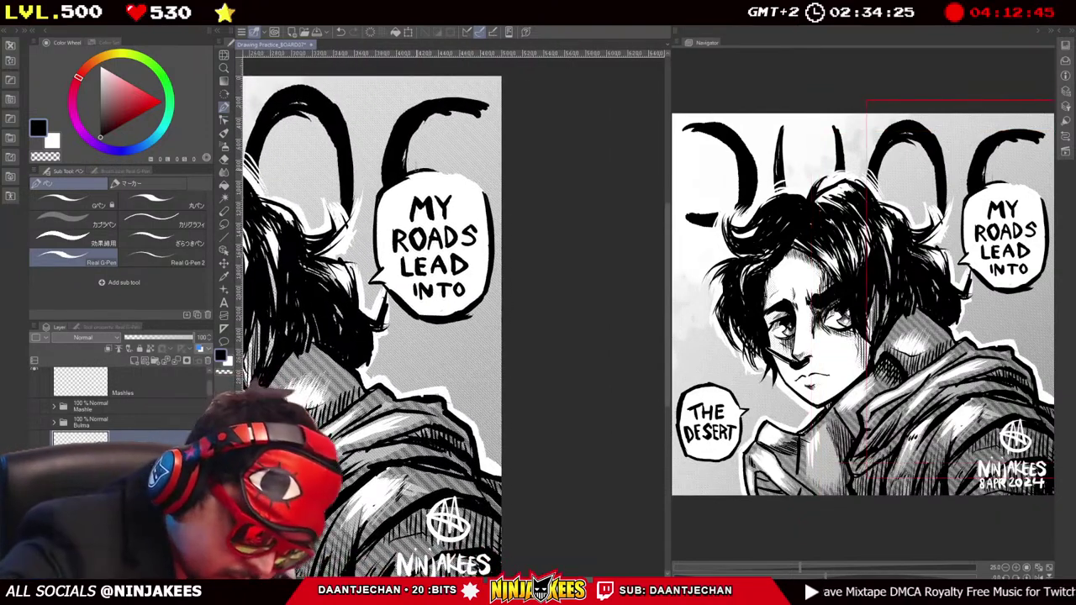
mouse_move(420, 252)
mouse_down()
mouse_move(458, 257)
mouse_move(496, 291)
mouse_move(496, 215)
mouse_up()
Try to add ink drips beneath the curve of the last letter in the DUNE title with the Real G-Pen.
key(e)
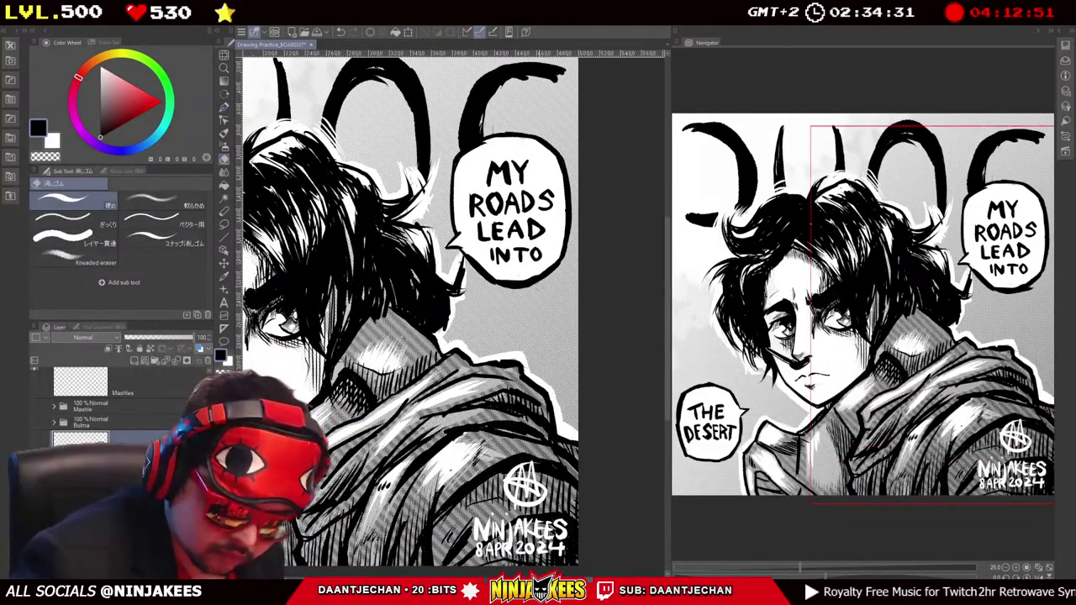
mouse_move(536, 123)
mouse_down()
mouse_move(536, 188)
mouse_move(503, 150)
mouse_move(509, 143)
mouse_up()
key(p)
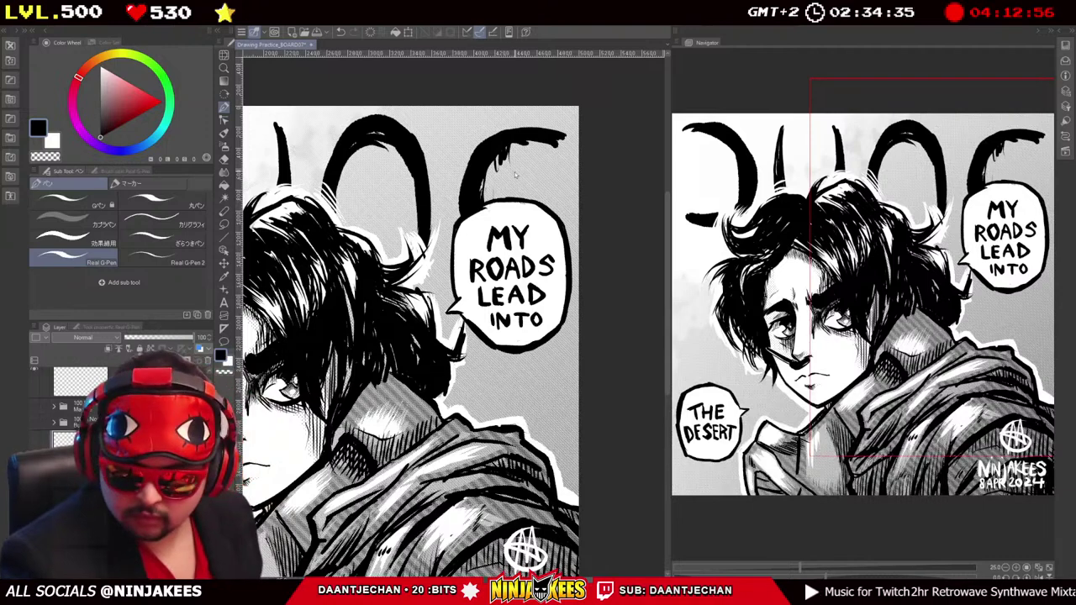
key(ctrl+z)
key(ctrl+z)
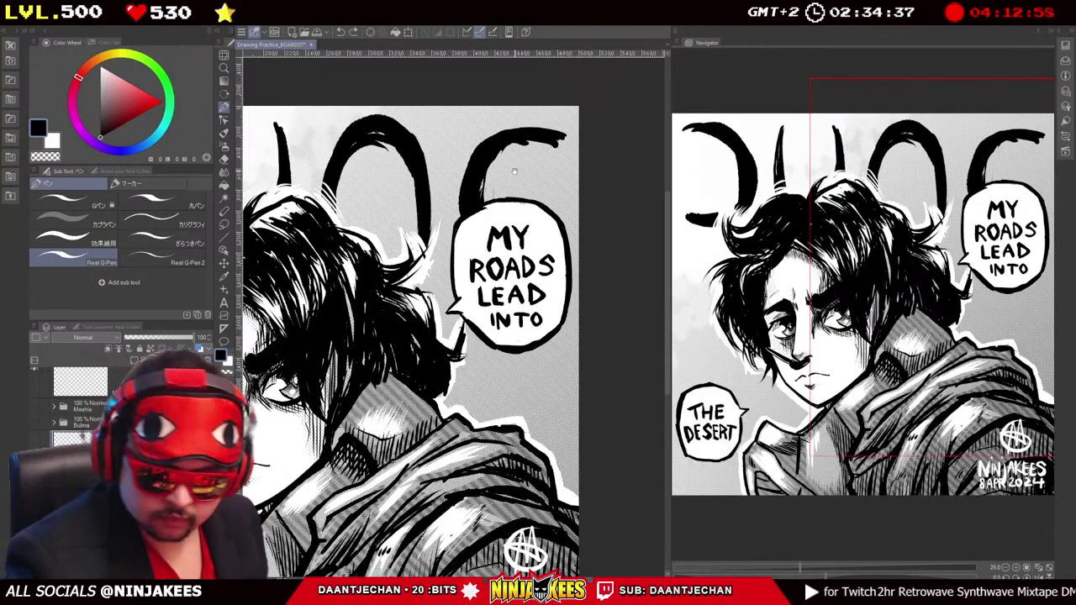
Lasso the lettering in the upper bubble and nudge it slightly upwards inside the black outline with Transform.
drag(514, 171, 486, 141)
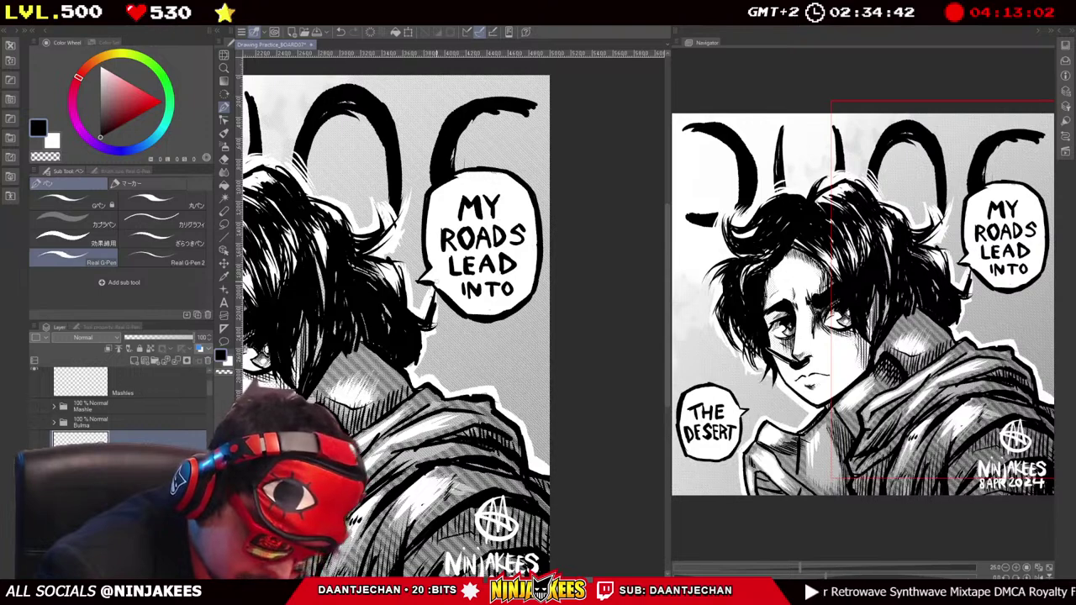
drag(507, 209, 536, 200)
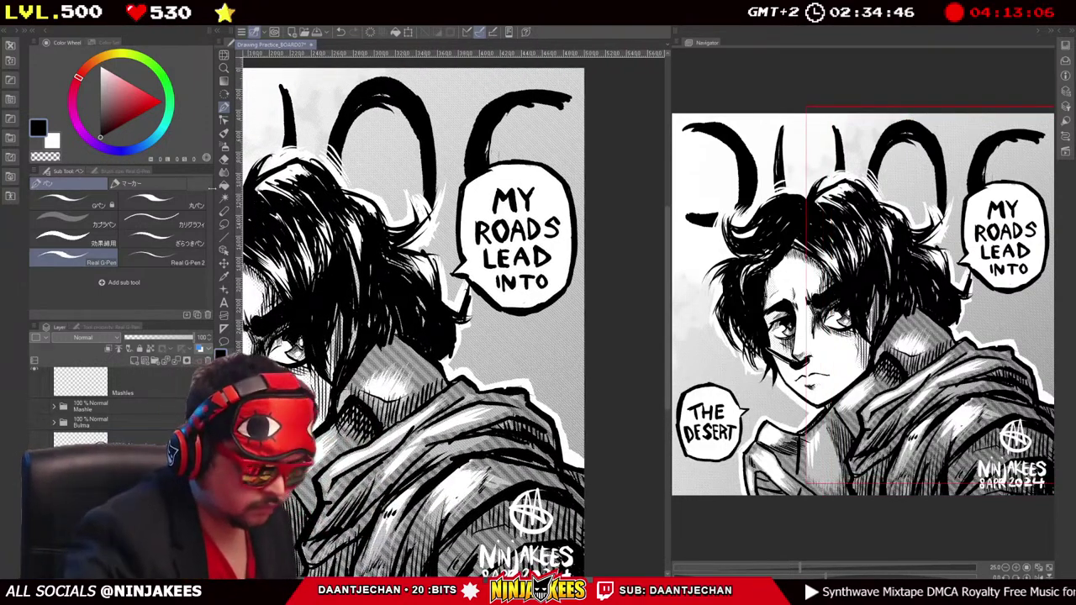
click(224, 223)
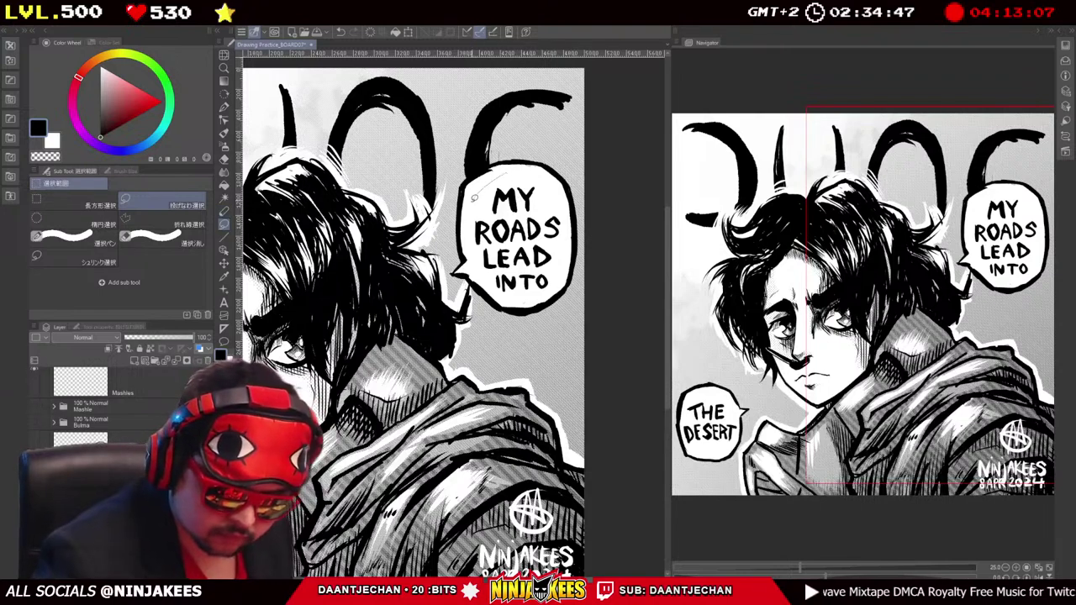
drag(483, 283, 472, 290)
key(ctrl+t)
drag(539, 263, 548, 242)
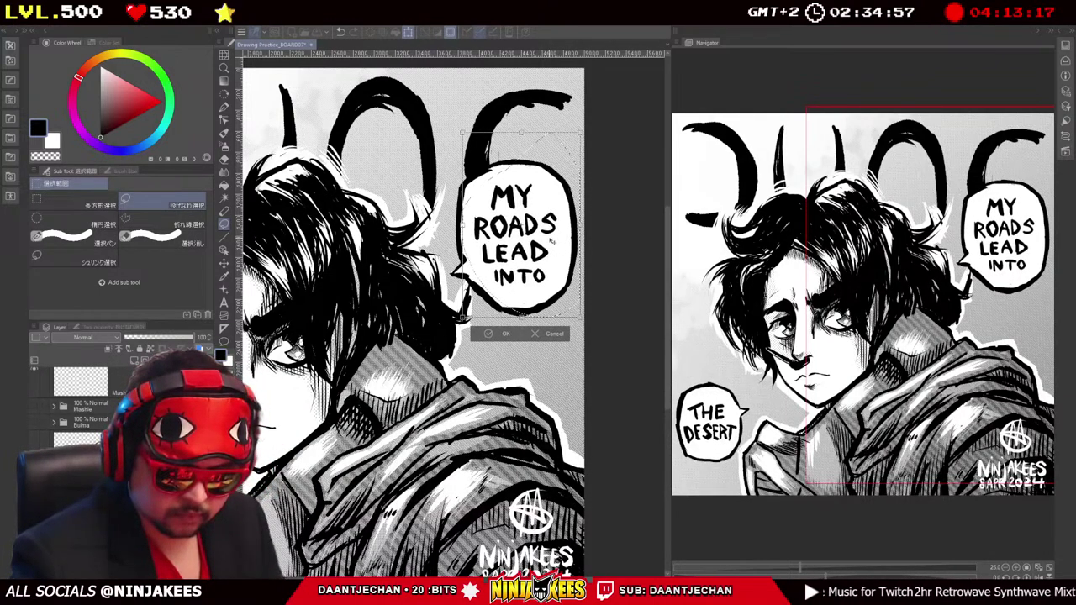
key(Return)
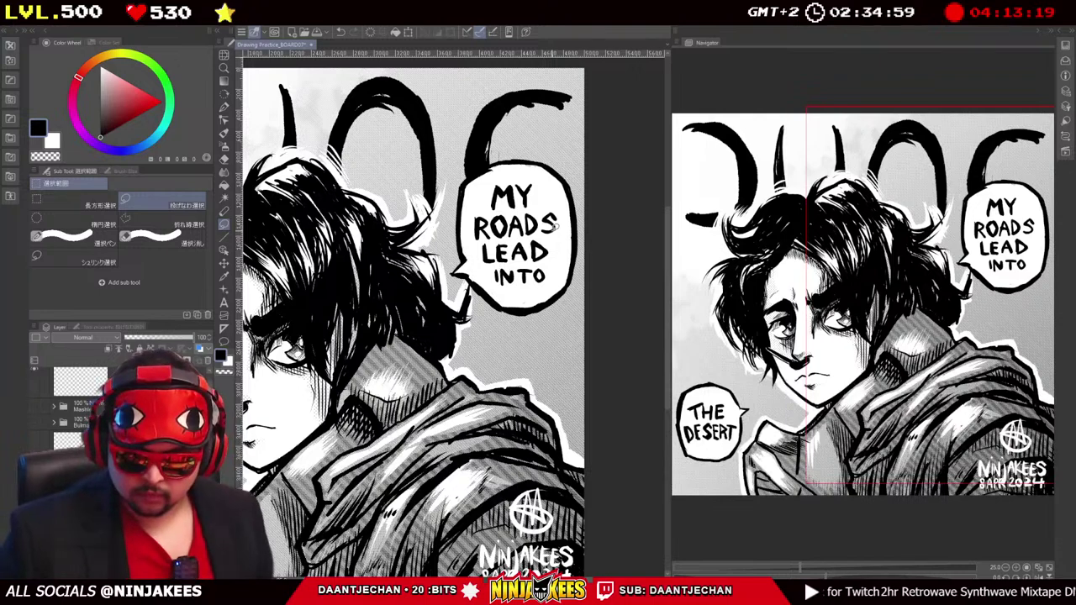
Review the full portrait with the DUNE title and both outlined speech bubbles.
key(ctrl+0)
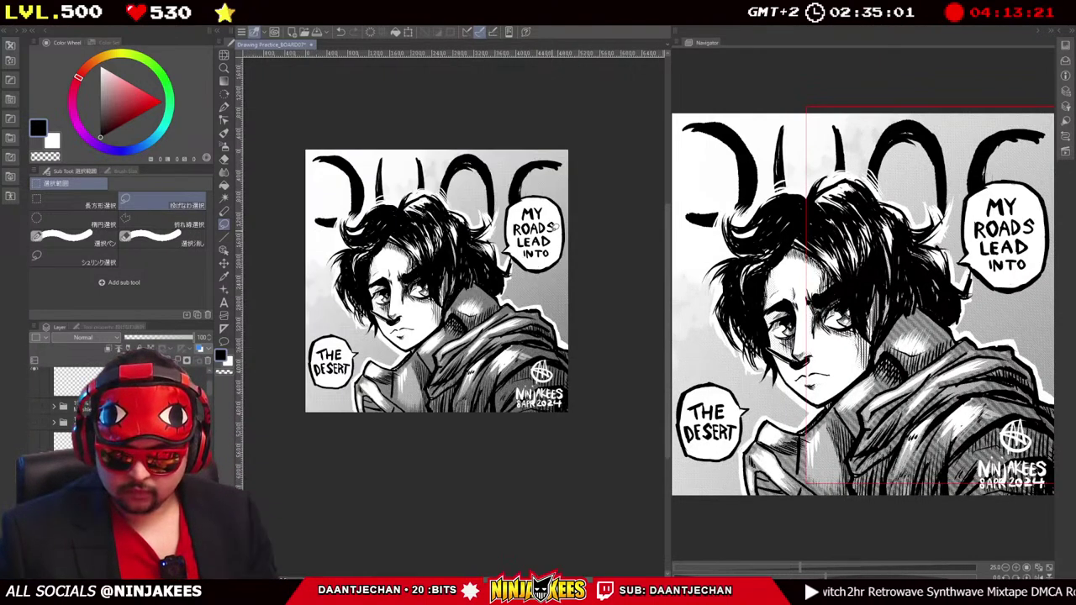
key(ctrl+minus)
key(ctrl+minus)
key(ctrl+minus)
key(ctrl+0)
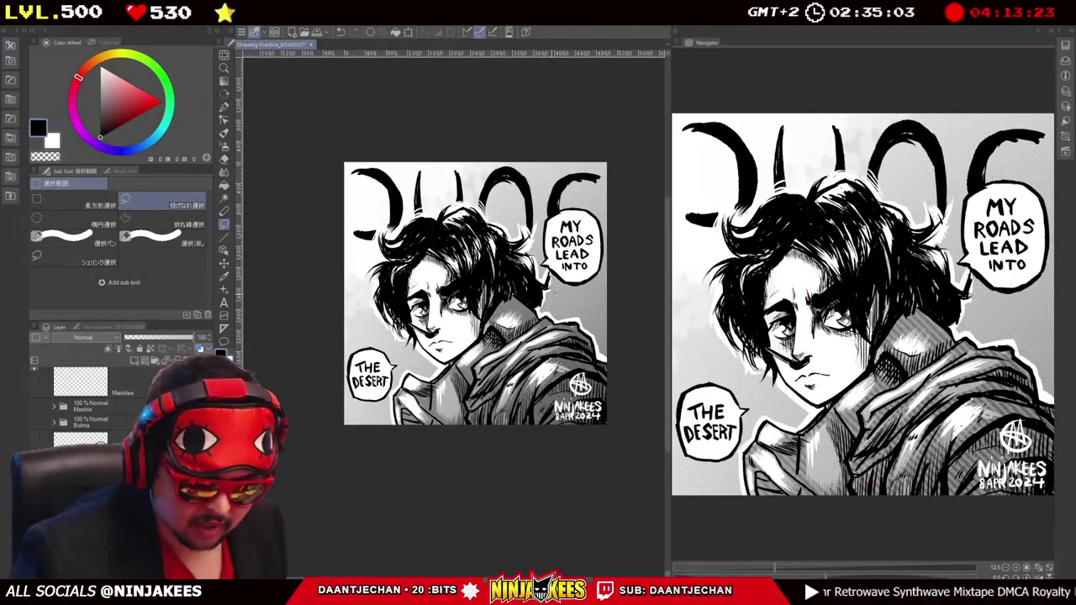
drag(591, 318, 623, 305)
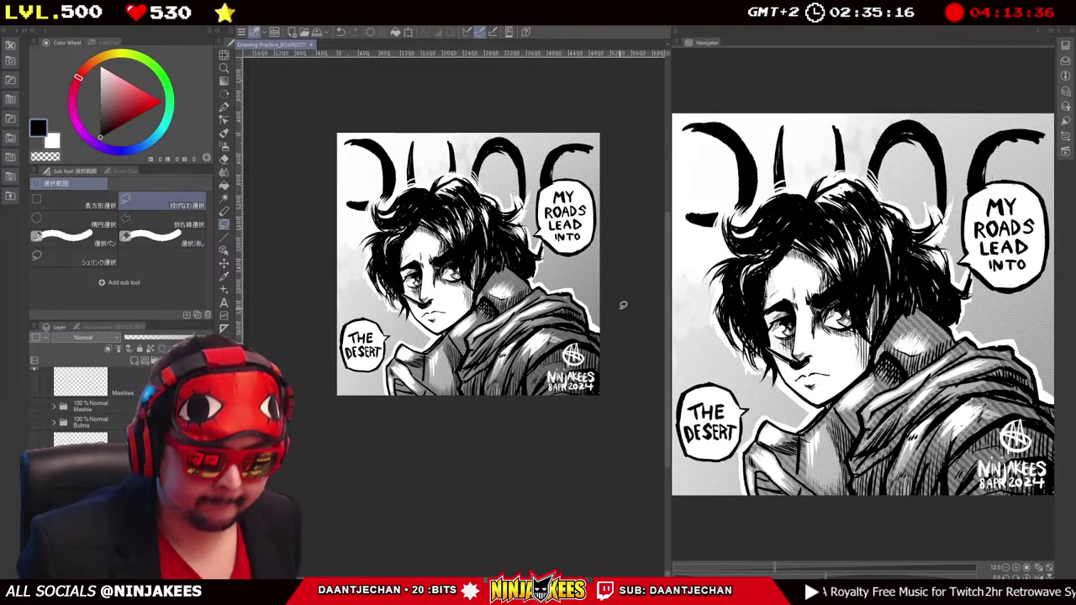
drag(623, 305, 586, 257)
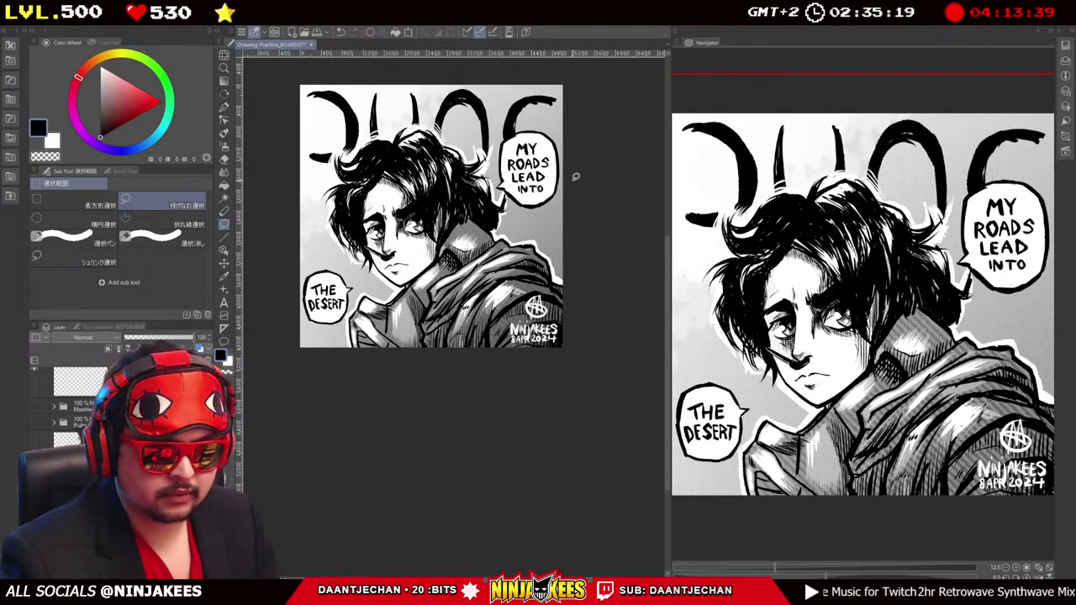
Lasso the final "S" of "ROADS" in the upper bubble and move it to the end of "LEAD" to form "LEADS".
scroll(575, 176, up, 5)
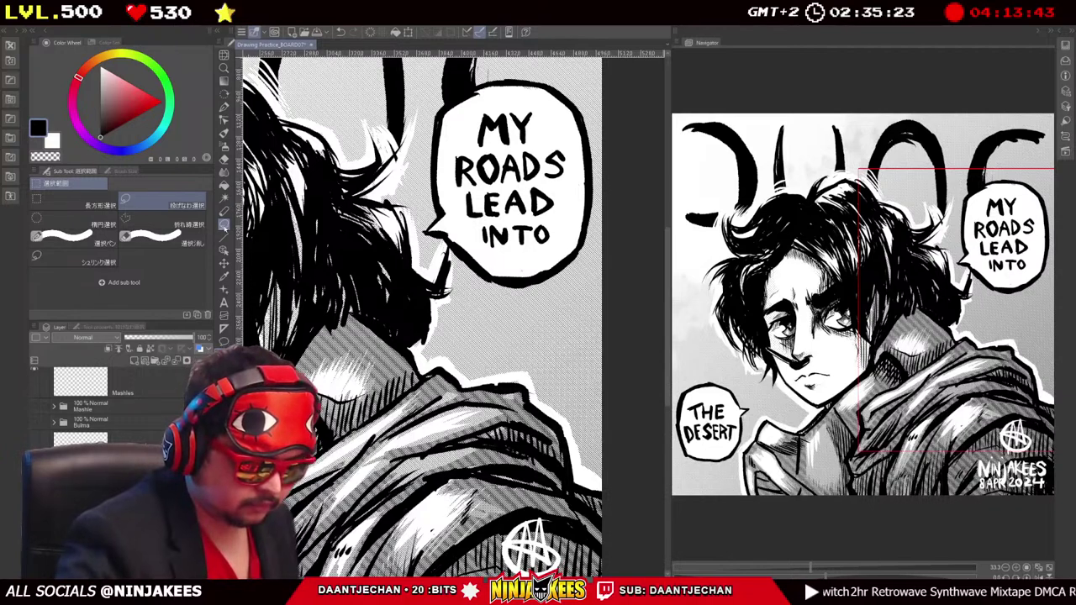
mouse_move(573, 177)
mouse_down()
mouse_move(570, 158)
mouse_move(546, 180)
mouse_move(579, 206)
mouse_up()
key(ctrl+t)
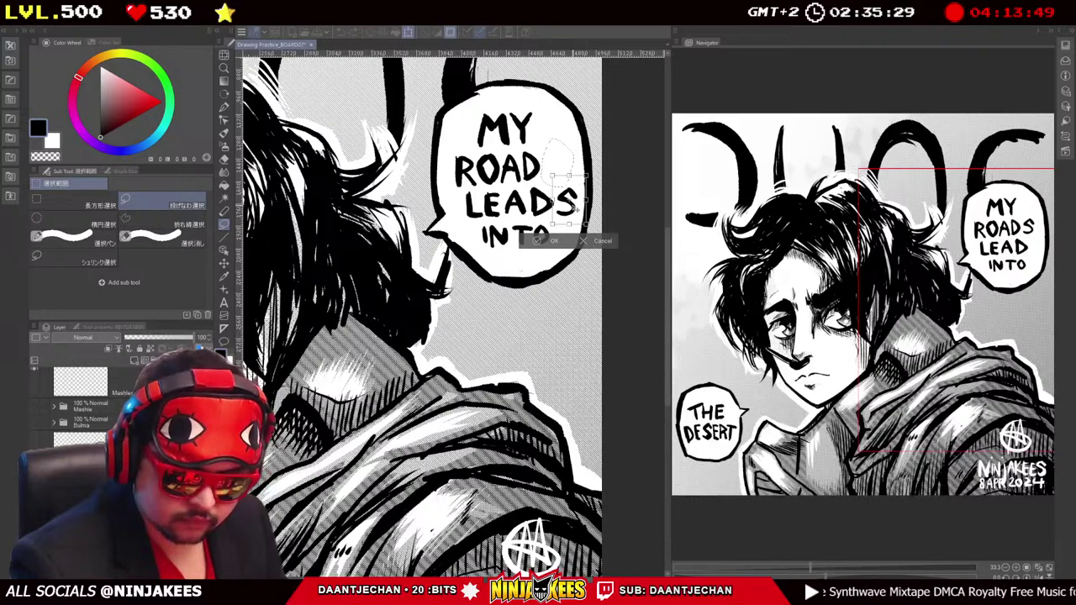
key(Return)
Recentre the words "ROAD" and "LEADS" in the upper bubble by lassoing and moving each one with Transform.
mouse_move(537, 145)
mouse_down()
mouse_move(463, 145)
mouse_move(451, 178)
mouse_move(543, 180)
mouse_move(552, 138)
mouse_move(549, 168)
mouse_up()
key(ctrl+t)
key(Return)
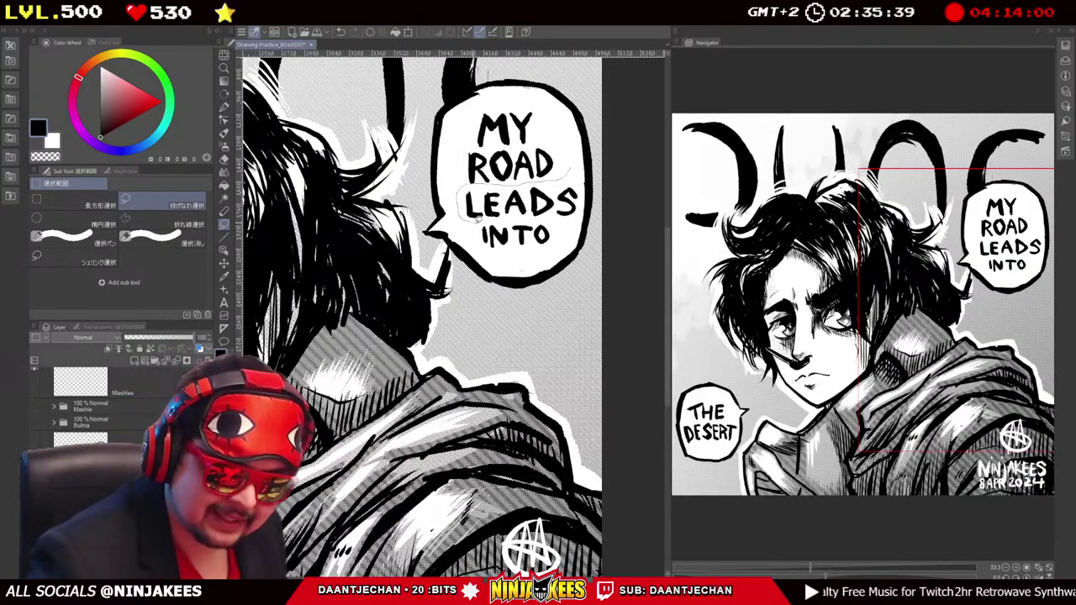
key(ctrl+t)
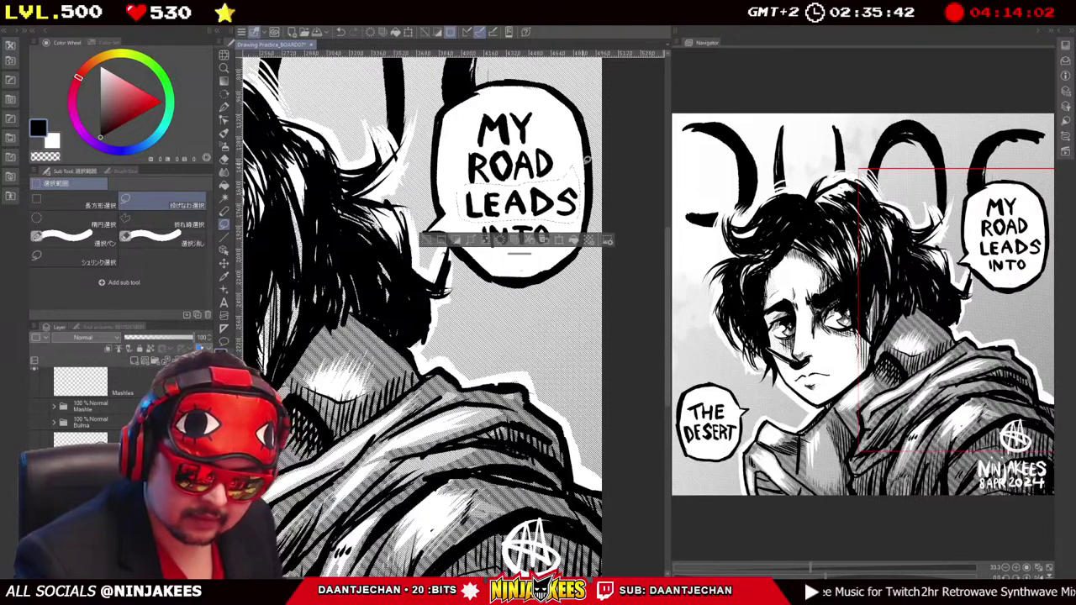
drag(517, 201, 573, 211)
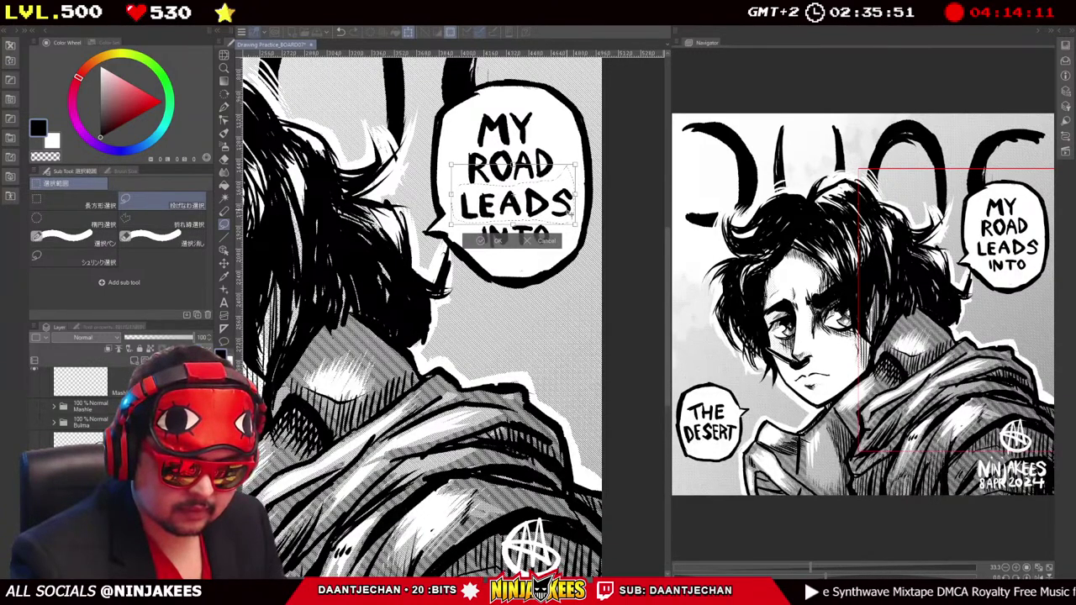
key(Return)
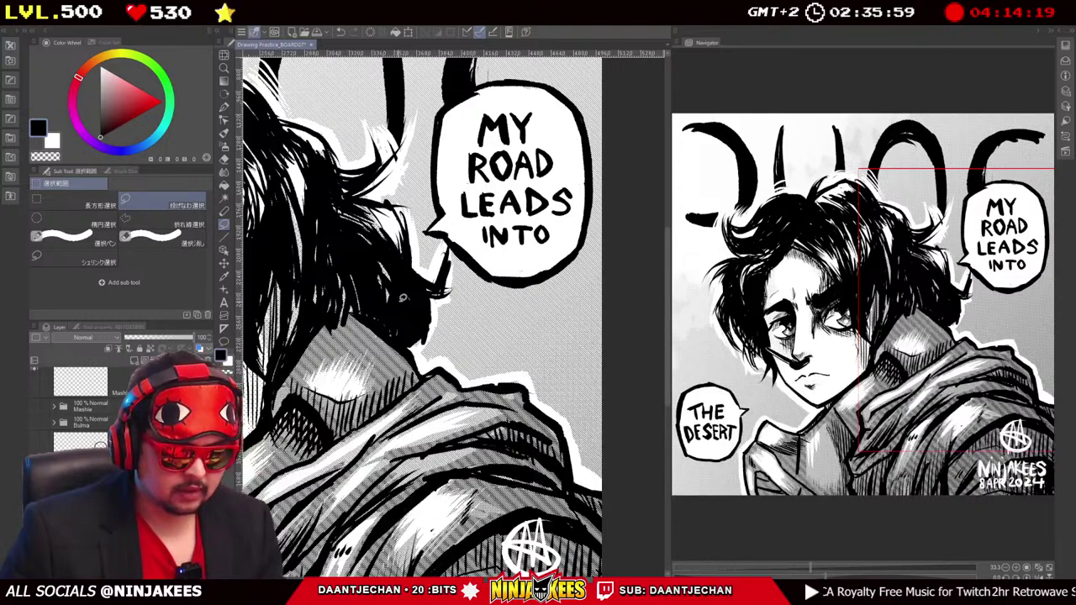
Examine the corrected quote in both bubbles and its balance with the rest of the illustration.
key(ctrl+minus)
key(ctrl+minus)
key(ctrl+0)
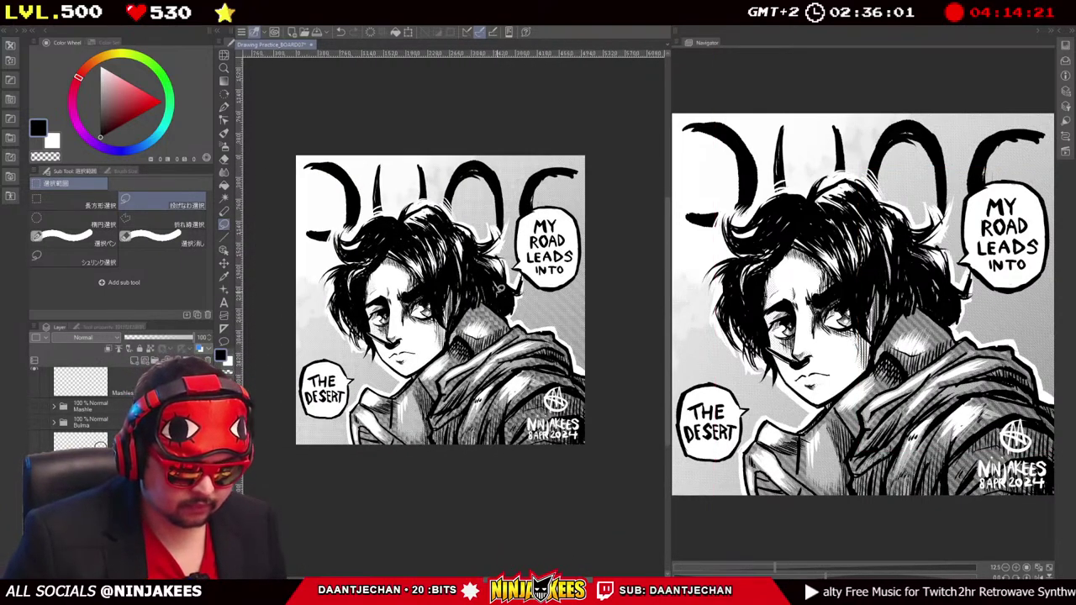
drag(438, 287, 476, 290)
key(ctrl+plus)
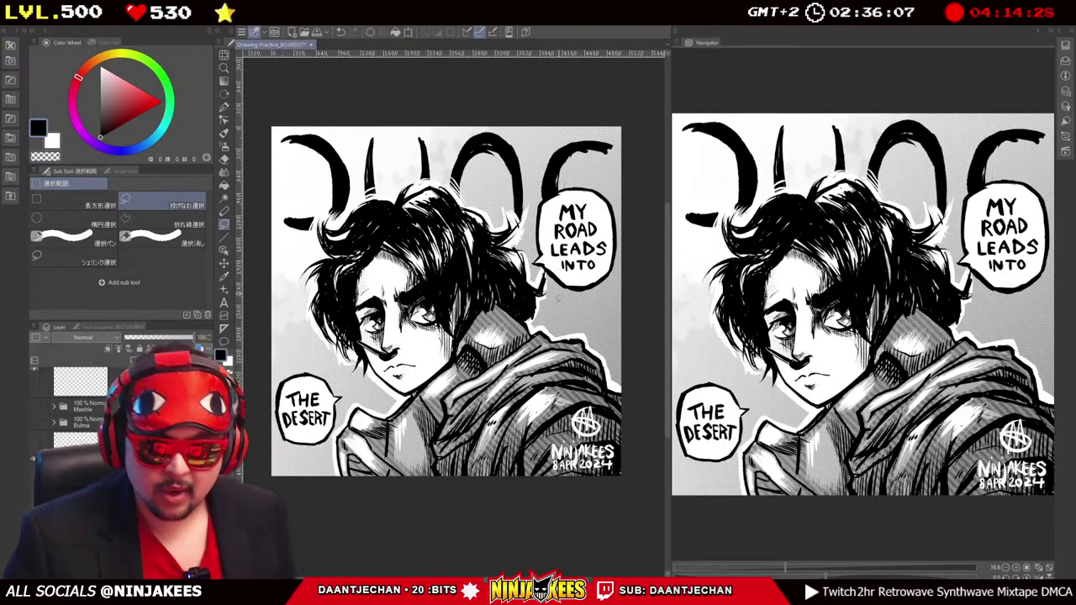
drag(519, 289, 526, 286)
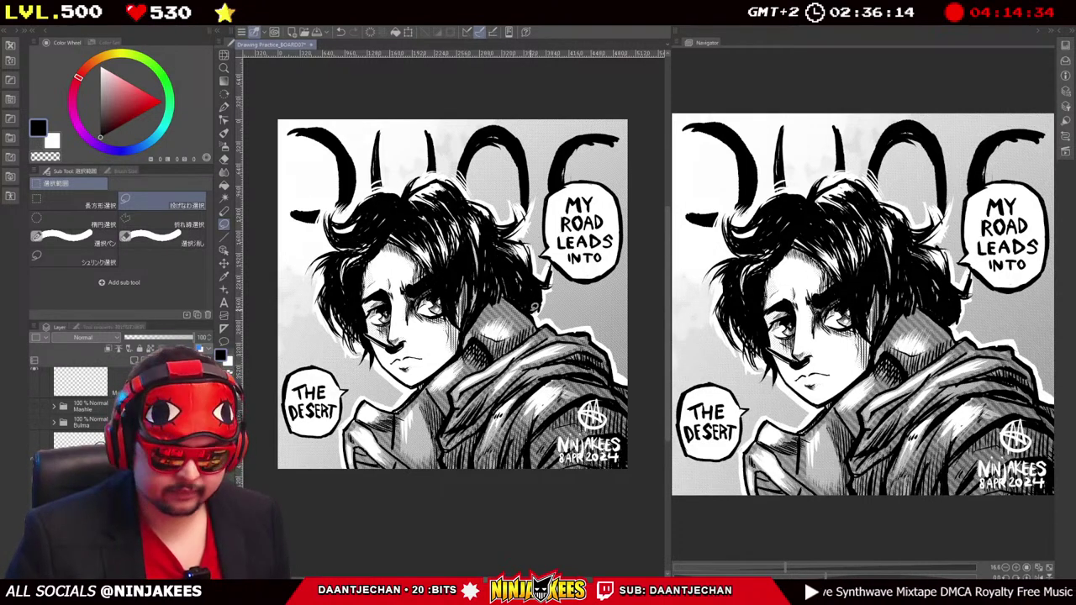
drag(493, 269, 499, 269)
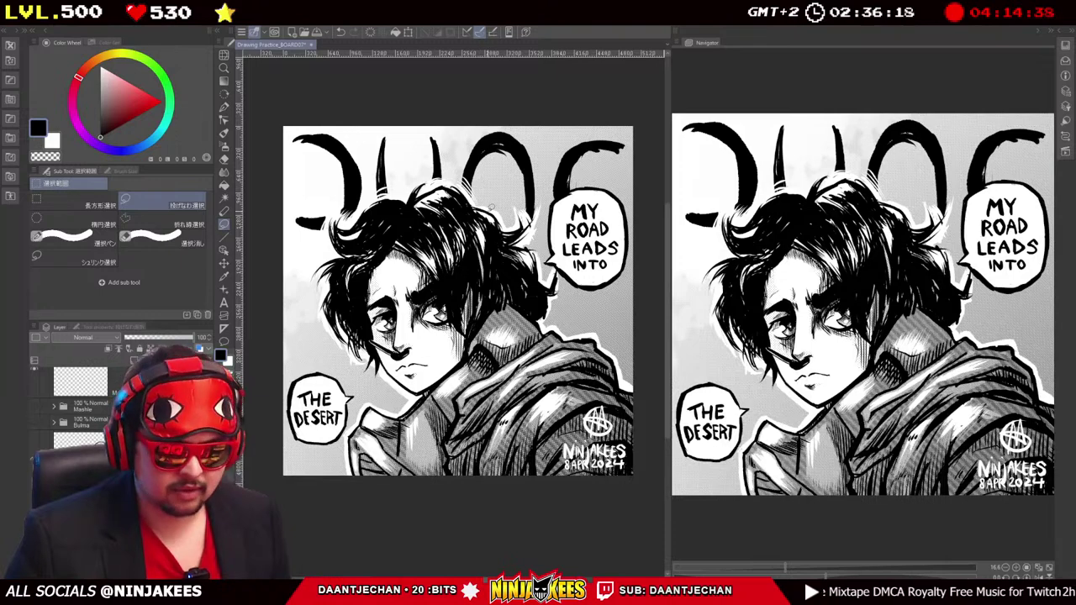
scroll(500, 252, up, 2)
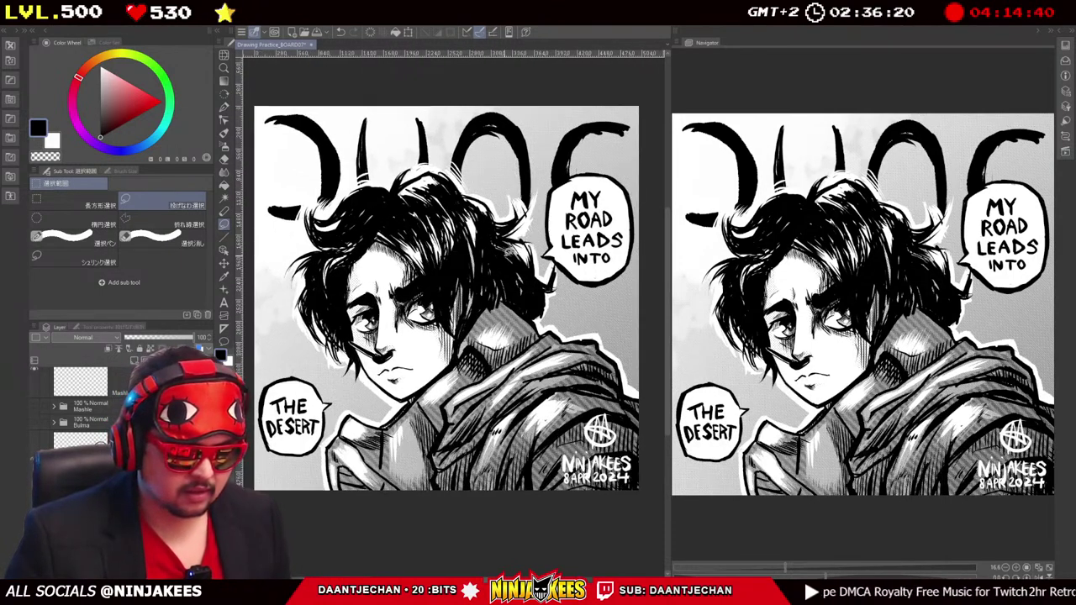